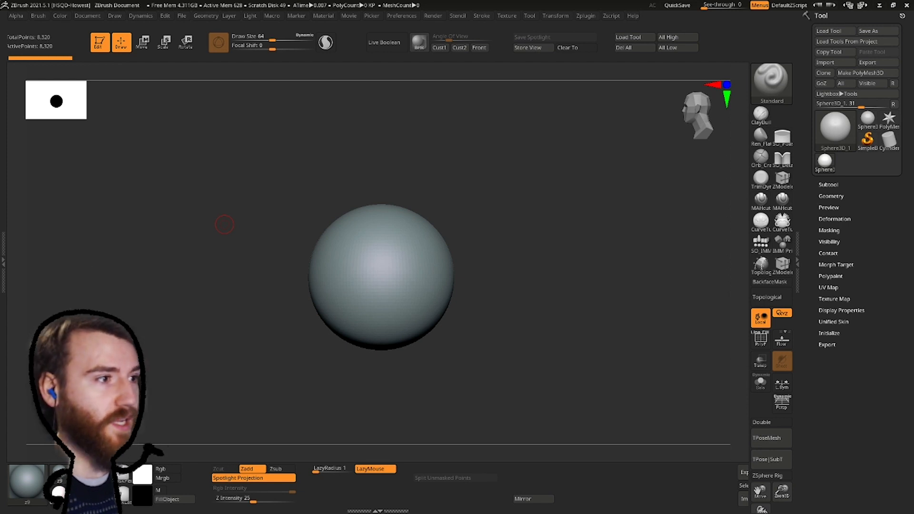
Switch to Photoshop, move the reference overlay off the character drawing, and add an empty layer for Brush tool annotations.
alt+drag(617, 246, 610, 248)
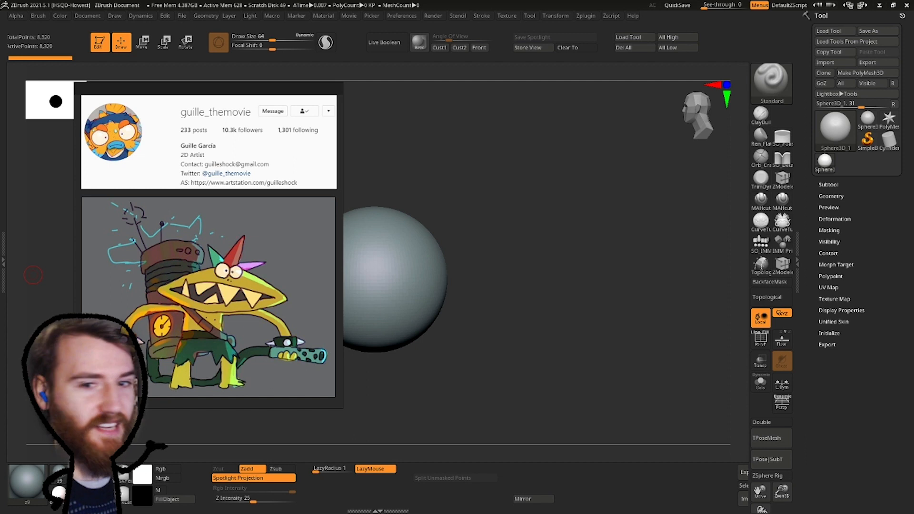
key(alt+Tab)
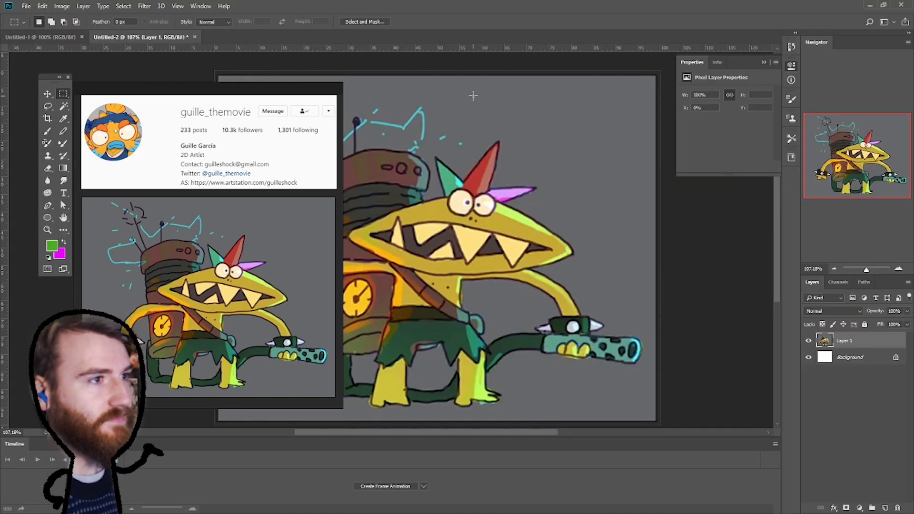
drag(267, 100, 82, 234)
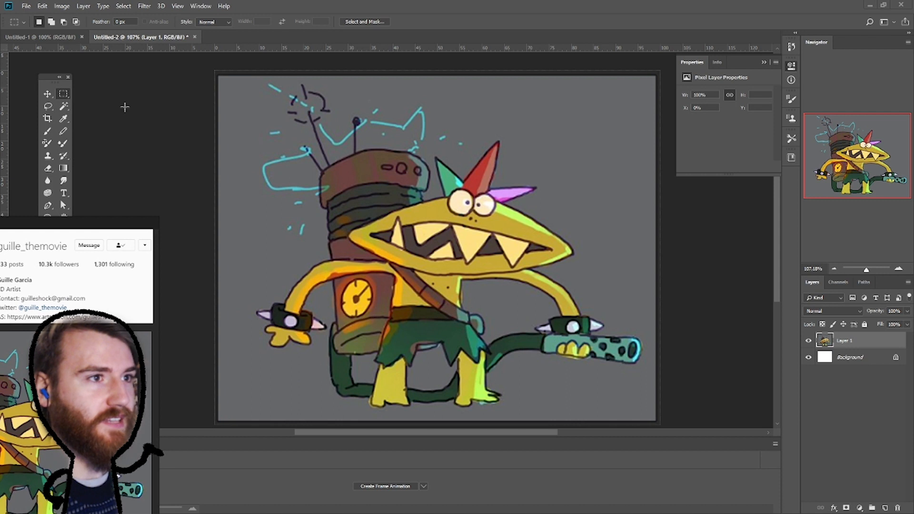
click(48, 133)
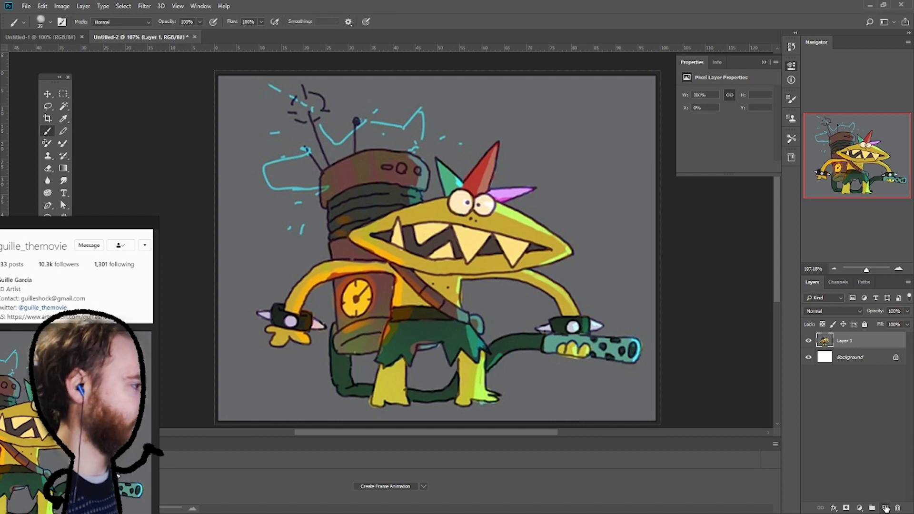
click(886, 508)
Reduce the sketch brush size to 15 px.
right_click(450, 165)
drag(487, 181, 480, 181)
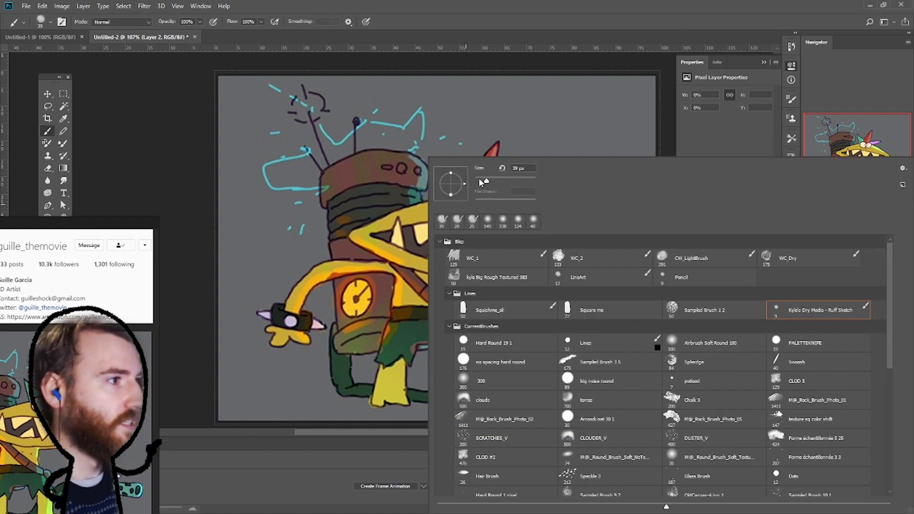
key(Return)
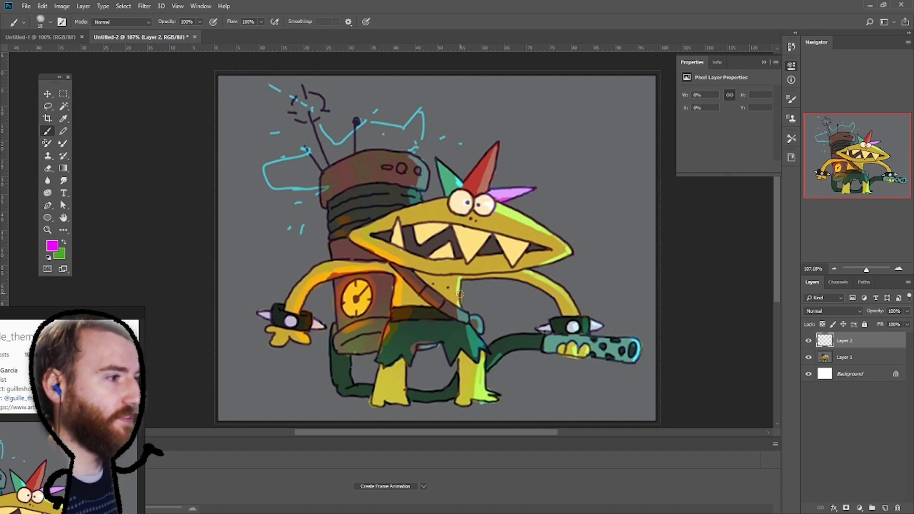
right_click(458, 187)
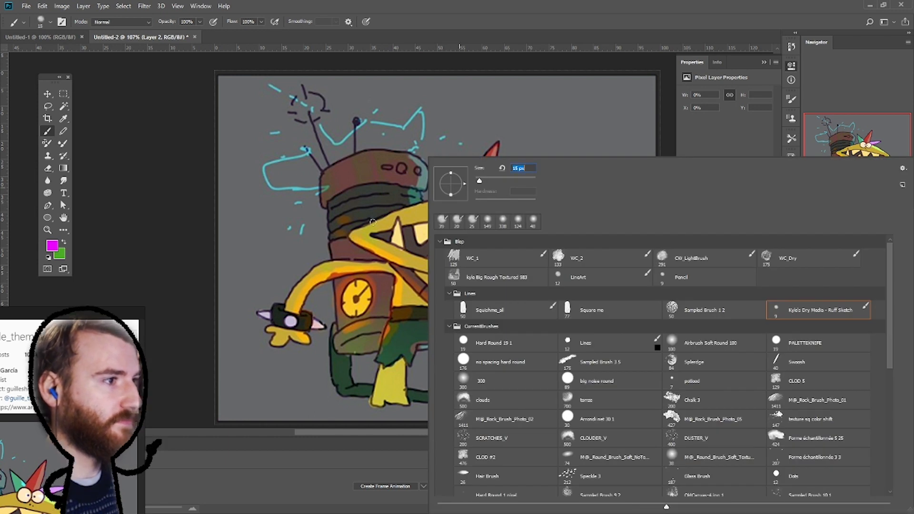
click(352, 237)
Trace the creature's head, torso, arms, hands and legs as simple magenta outlines over the drawing.
mouse_move(351, 237)
mouse_down()
mouse_move(572, 255)
mouse_move(395, 274)
mouse_move(388, 342)
mouse_move(409, 349)
mouse_up()
mouse_move(451, 339)
mouse_down()
mouse_move(461, 393)
mouse_move(482, 395)
mouse_up()
mouse_move(394, 275)
mouse_down()
mouse_move(295, 322)
mouse_move(375, 261)
mouse_up()
mouse_move(494, 278)
mouse_down()
mouse_move(553, 300)
mouse_move(534, 274)
mouse_up()
mouse_move(273, 325)
mouse_down()
mouse_move(263, 336)
mouse_move(296, 330)
mouse_up()
mouse_move(566, 347)
mouse_down()
mouse_move(572, 361)
mouse_move(588, 342)
mouse_up()
Swap to the green colour and outline the cylindrical form of the creature's backpack.
click(64, 243)
mouse_move(322, 169)
mouse_down()
mouse_move(423, 193)
mouse_move(325, 214)
mouse_up()
drag(332, 296, 375, 351)
drag(342, 347, 369, 328)
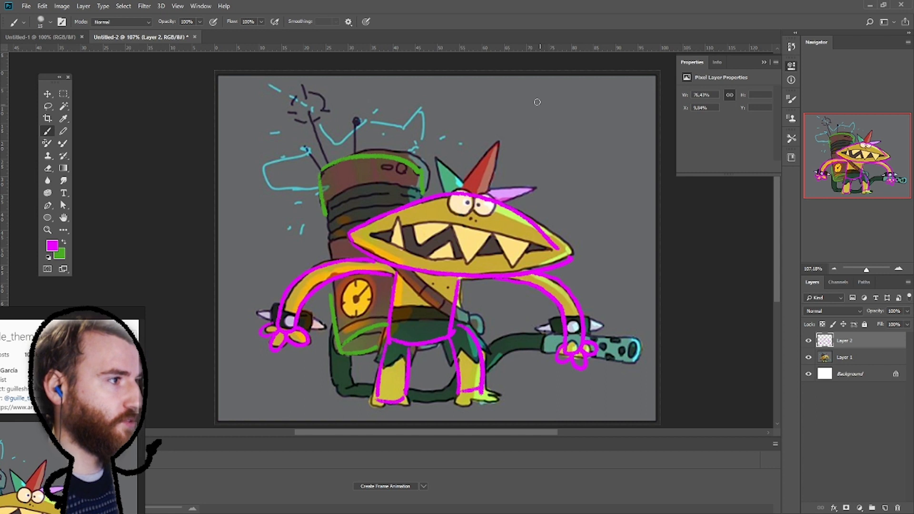
Sketch a magenta lens shape in the empty area above the creature, and undo it.
drag(515, 121, 608, 121)
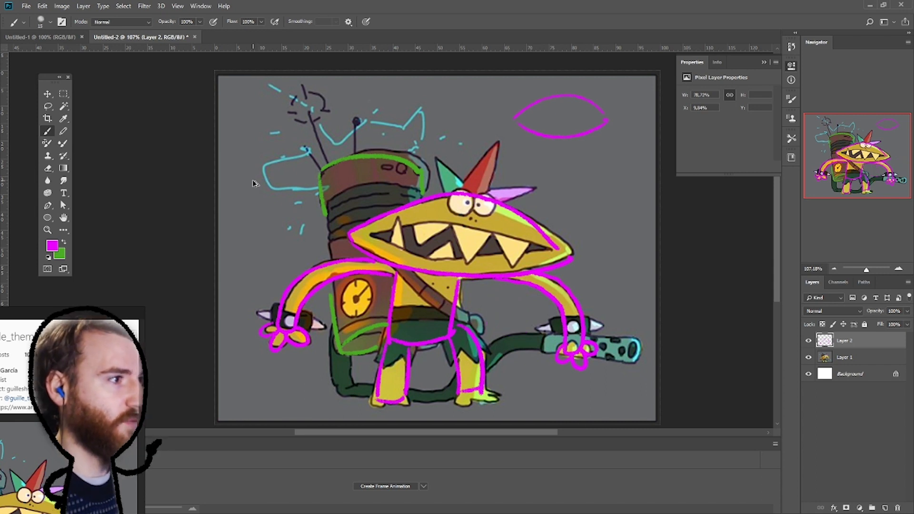
key(ctrl+z)
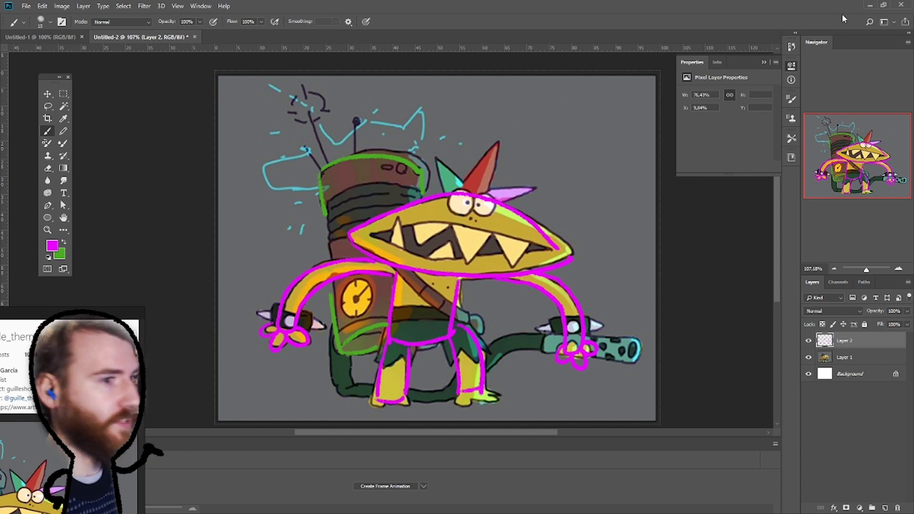
Return to ZBrush and convert the sphere into an editable PolyMesh3D.
click(870, 7)
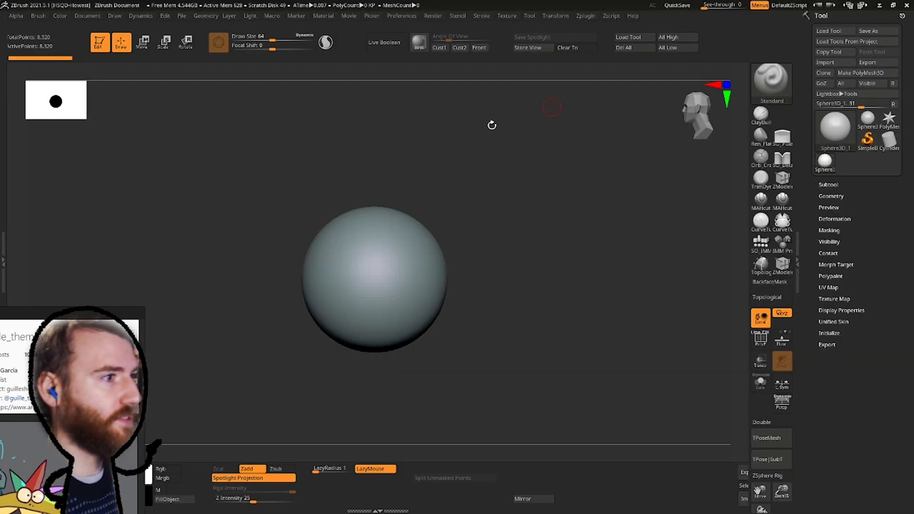
mouse_move(557, 206)
mouse_down()
mouse_move(548, 210)
mouse_move(718, 155)
mouse_up()
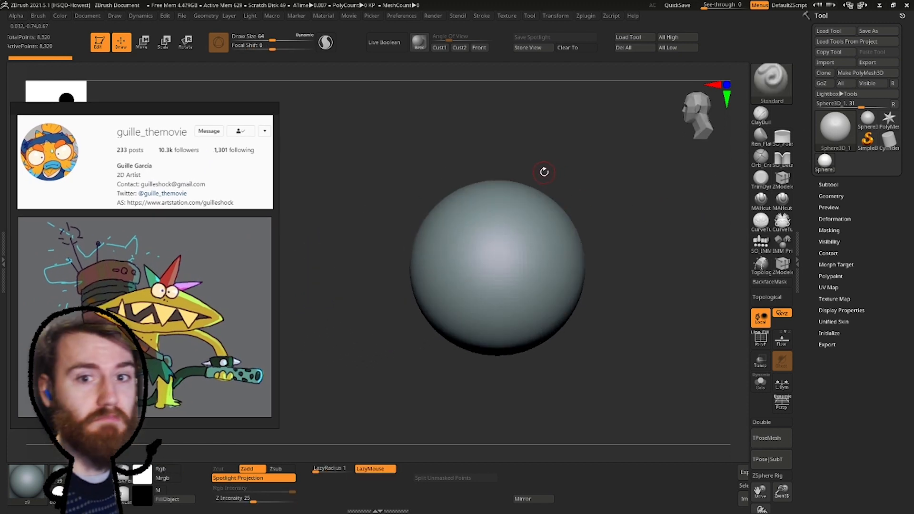
click(861, 72)
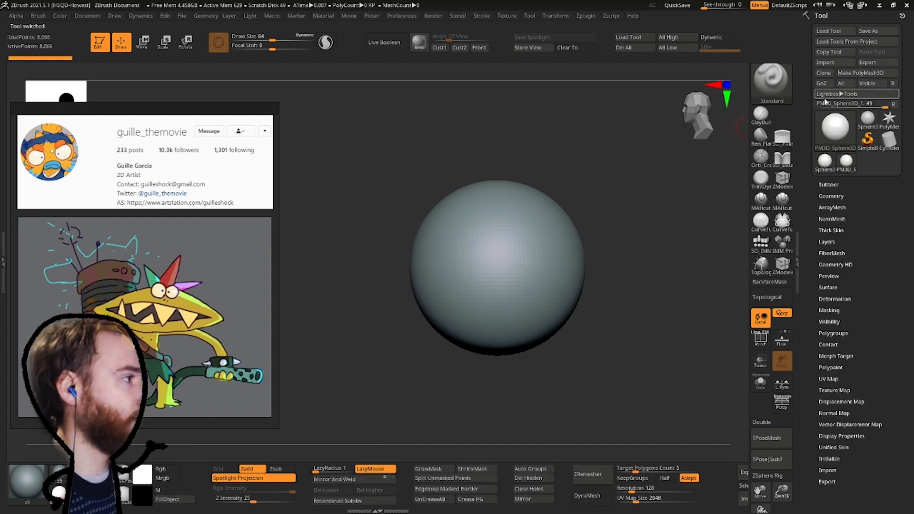
click(141, 43)
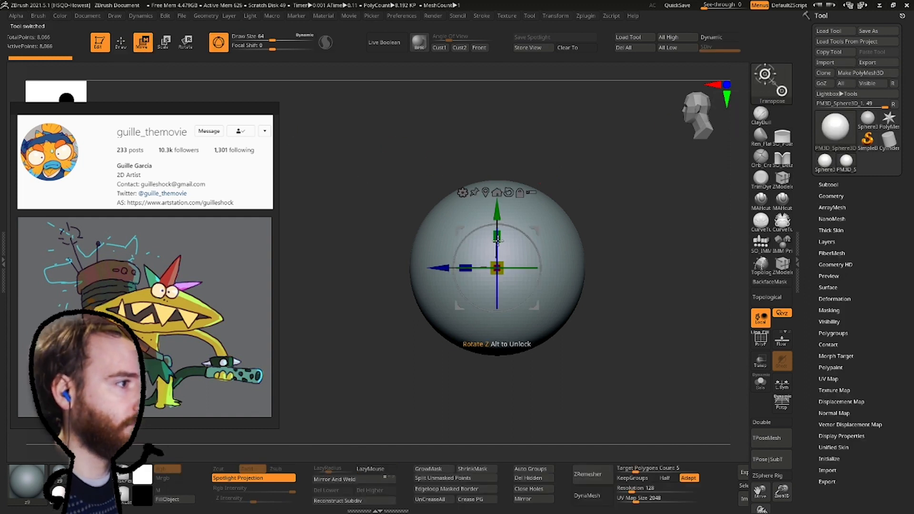
drag(498, 237, 497, 259)
right_drag(497, 259, 453, 246)
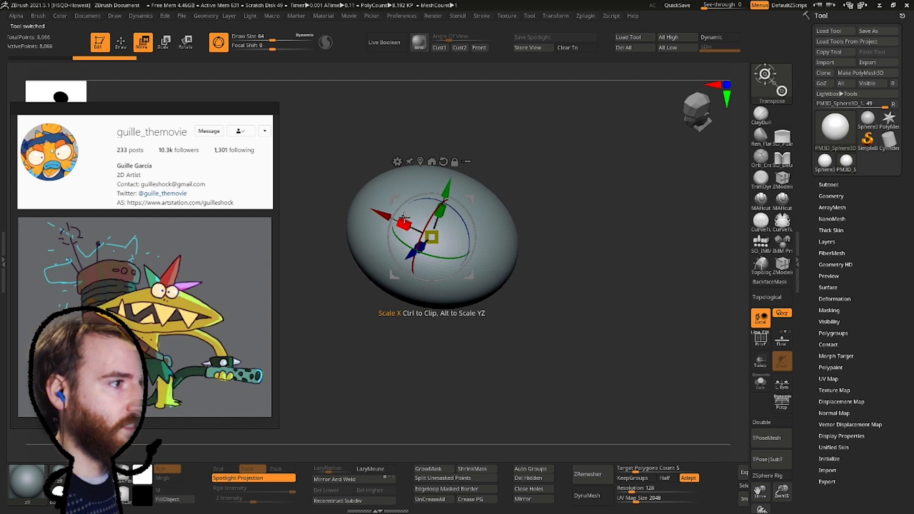
drag(404, 224, 424, 233)
right_drag(446, 209, 433, 153)
click(121, 42)
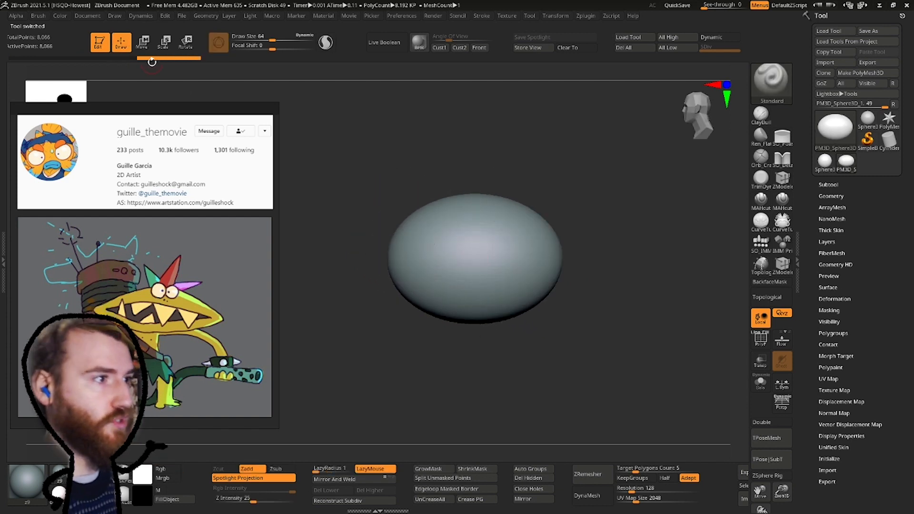
key(ctrl+z)
key(ctrl+z)
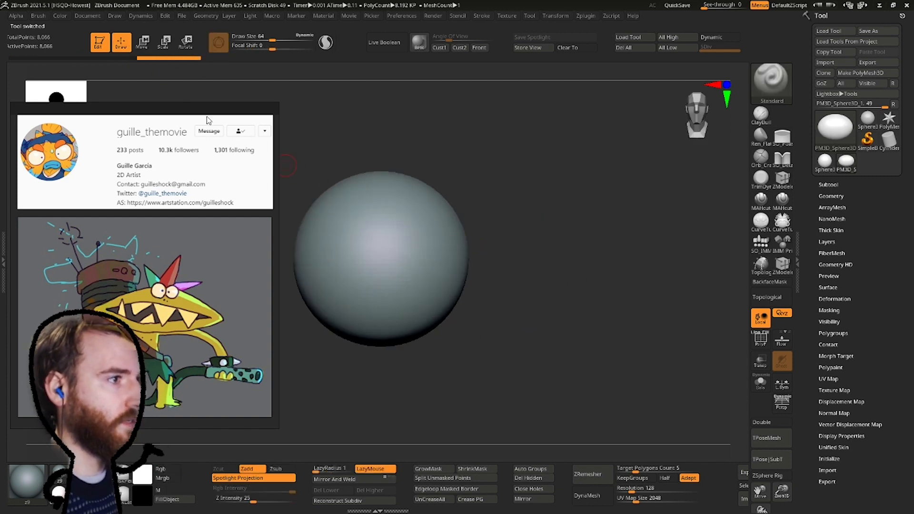
Flatten the sphere vertically with the transform gizmo into a wide ellipsoid for the creature's head.
click(143, 43)
alt+right_drag(359, 218, 492, 252)
drag(498, 306, 519, 285)
shift+right_drag(526, 244, 498, 285)
drag(493, 294, 493, 323)
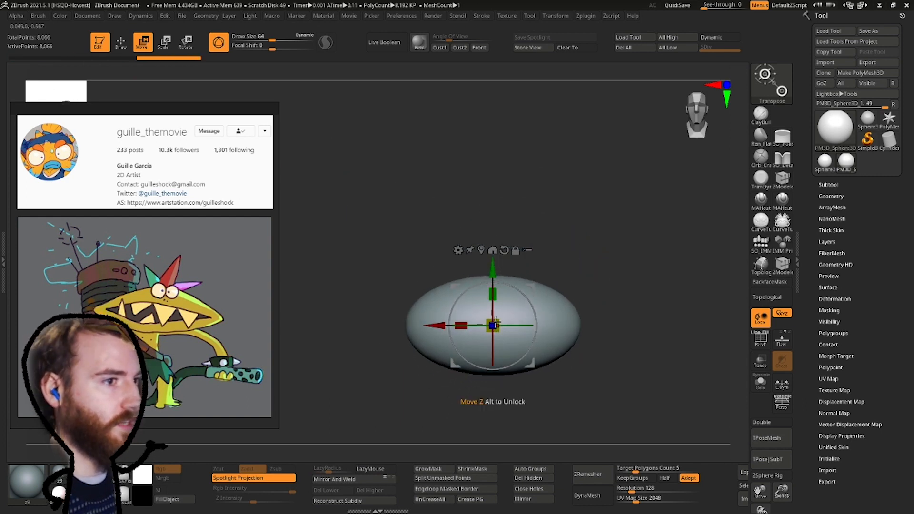
Pull the side end of the ellipsoid outward with the Move brush, enlarging its draw size to about 312.
alt+right_drag(481, 226, 428, 175)
key(b)
key(m)
key(v)
mouse_move(491, 237)
alt+right_down()
mouse_move(489, 196)
mouse_move(477, 248)
alt+right_up()
key(space)
drag(518, 231, 535, 230)
alt+right_drag(523, 228, 559, 227)
key(space)
drag(574, 239, 590, 239)
right_drag(573, 227, 519, 272)
key(space)
drag(561, 237, 572, 236)
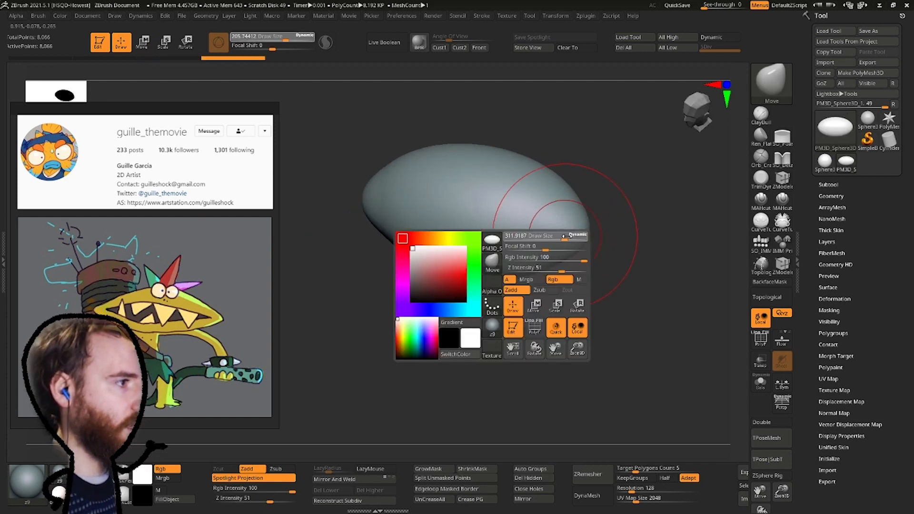
alt+right_drag(569, 283, 587, 233)
drag(587, 232, 602, 228)
Refine the underside of the head into a lens shape with the Move brush at a draw size of about 273.
right_drag(602, 228, 519, 194)
key(space)
drag(447, 184, 468, 184)
drag(464, 281, 460, 291)
key(space)
drag(414, 256, 403, 259)
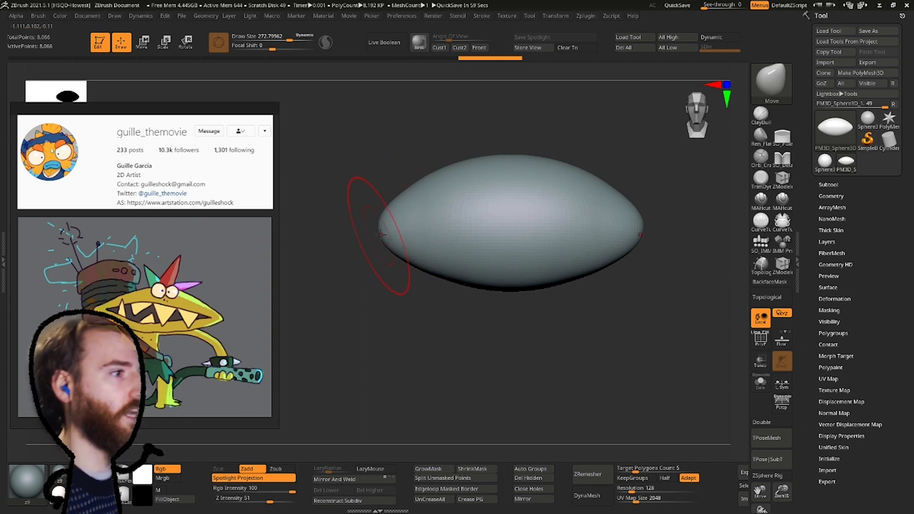
Taper the head's side tips with the Move brush at a draw size of about 390, and smooth the top surface.
key(space)
drag(410, 237, 376, 218)
right_drag(373, 206, 375, 213)
key(space)
mouse_move(375, 213)
mouse_down()
mouse_move(384, 213)
mouse_move(354, 214)
mouse_up()
mouse_move(358, 200)
right_down()
mouse_move(373, 128)
mouse_move(428, 196)
right_up()
key(space)
right_drag(377, 212, 416, 203)
drag(415, 229, 410, 224)
shift+drag(465, 169, 476, 193)
alt+right_drag(477, 194, 526, 236)
ctrl+right_drag(526, 235, 521, 260)
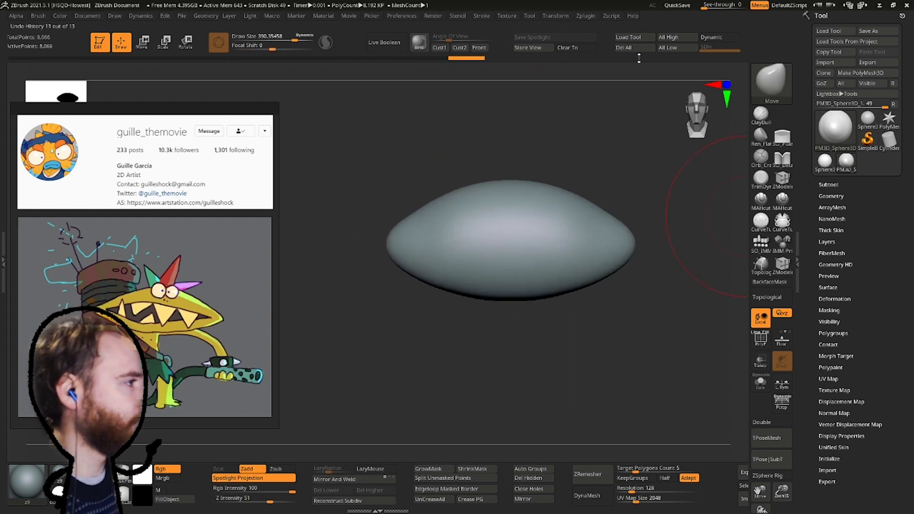
Append a Cylinder3D to the model as a new subtool.
click(842, 184)
click(874, 439)
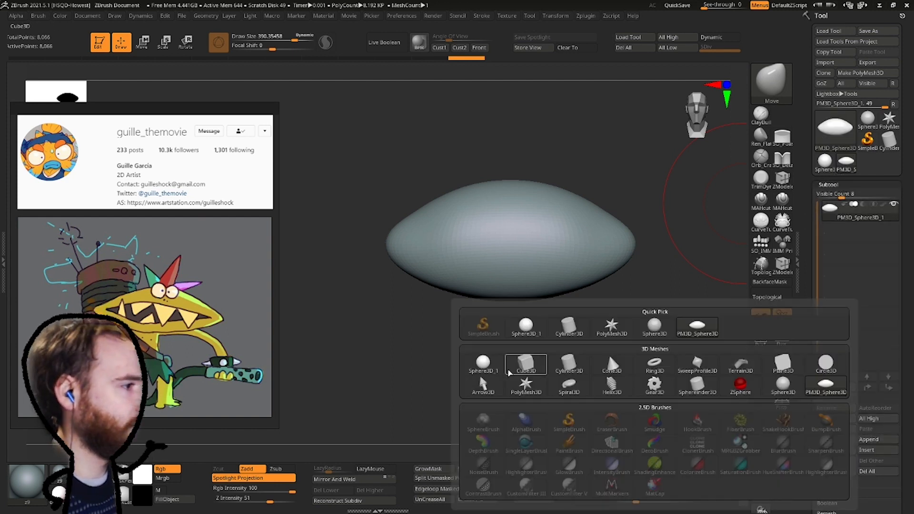
click(569, 364)
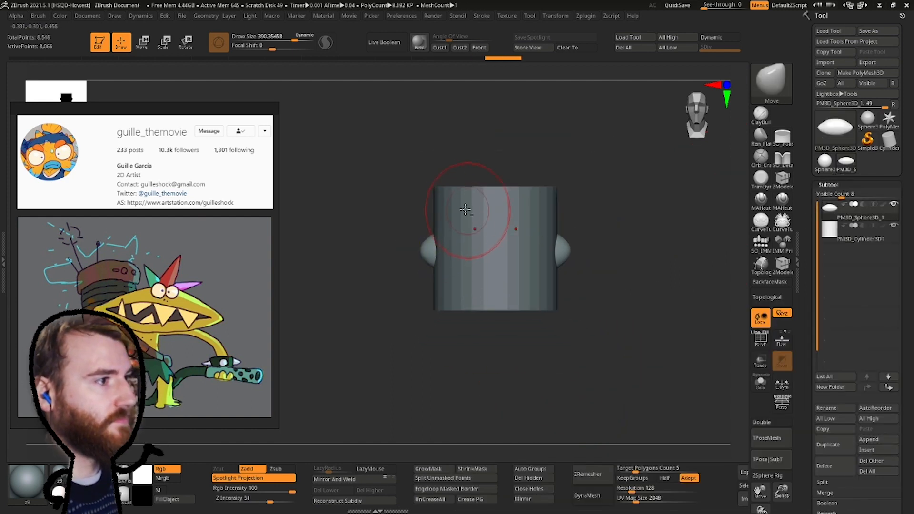
Scale the cylinder down and move it beneath the head to form the torso.
key(w)
drag(449, 222, 440, 257)
drag(456, 291, 464, 286)
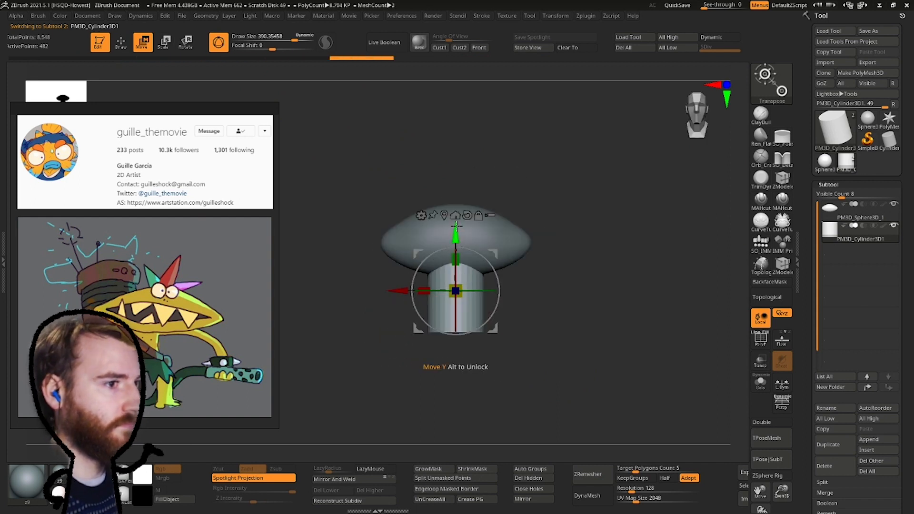
drag(455, 234, 456, 252)
shift+right_drag(457, 255, 500, 310)
drag(501, 310, 495, 310)
shift+right_drag(496, 305, 333, 200)
Draw a curved arm from the torso's upper side with CurveTube at draw size about 80, and split it into its own subtool.
click(121, 42)
ctrl+right_drag(662, 247, 662, 286)
drag(480, 287, 691, 343)
key(s)
mouse_move(645, 347)
right_down()
mouse_move(574, 300)
mouse_move(643, 300)
right_up()
key(ctrl+z)
drag(475, 229, 626, 305)
ctrl+right_drag(667, 305, 676, 224)
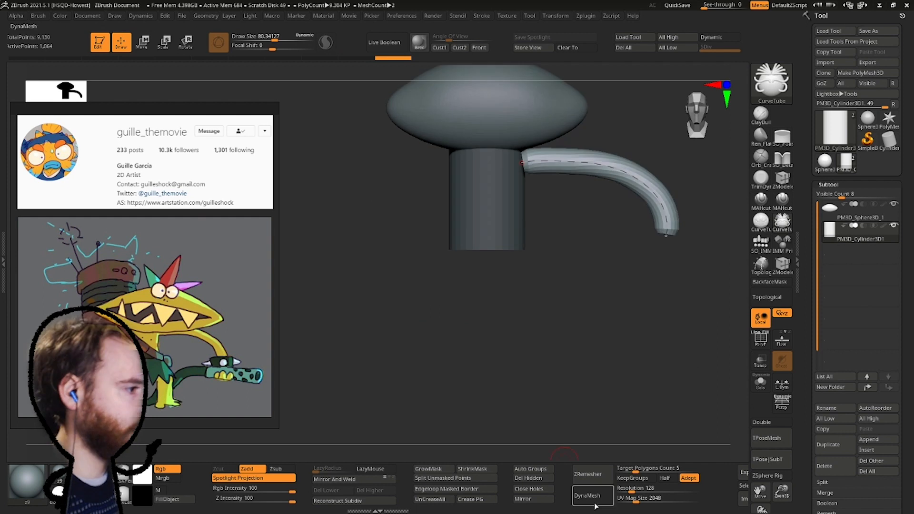
click(455, 479)
Draw a straight leg tube downward from the underside of the torso with CurveTube.
alt+right_drag(520, 243, 516, 294)
drag(516, 298, 527, 387)
right_drag(526, 281, 619, 274)
drag(500, 352, 521, 357)
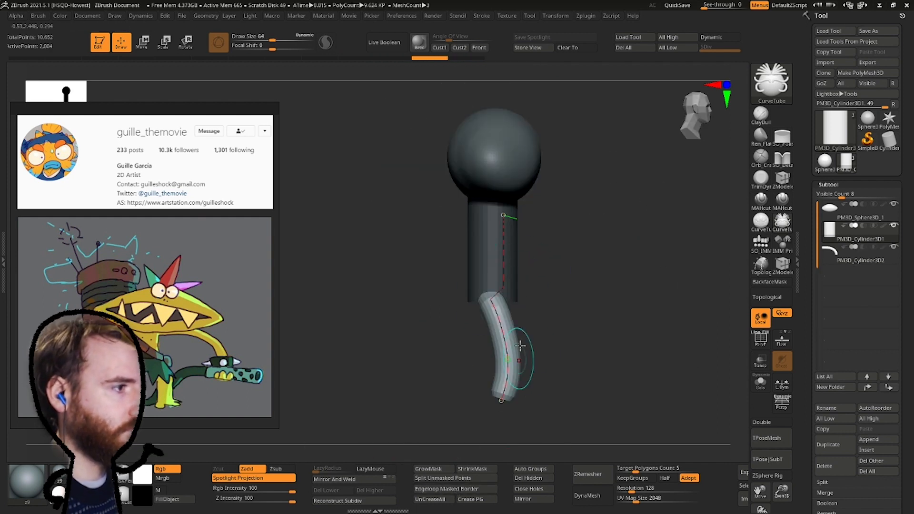
key(ctrl+z)
key(ctrl+z)
key(ctrl+z)
key(ctrl+z)
key(ctrl+shift+z)
key(ctrl+shift+z)
key(ctrl+shift+z)
key(ctrl+shift+z)
Split the leg tube from the torso into its own subtool.
key(w)
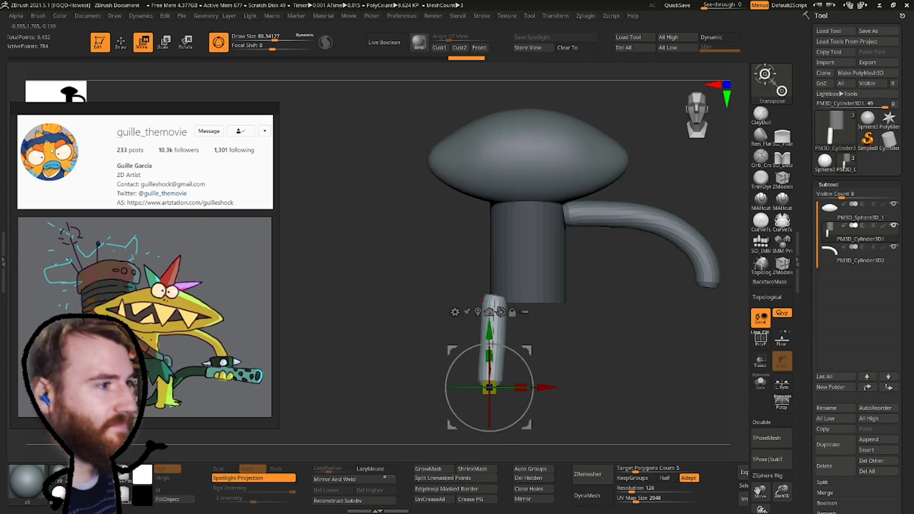
key(shift+s)
key(shift+s)
click(436, 479)
Mirror and weld the arm and the leg subtools to create matching limbs on the other side.
click(460, 16)
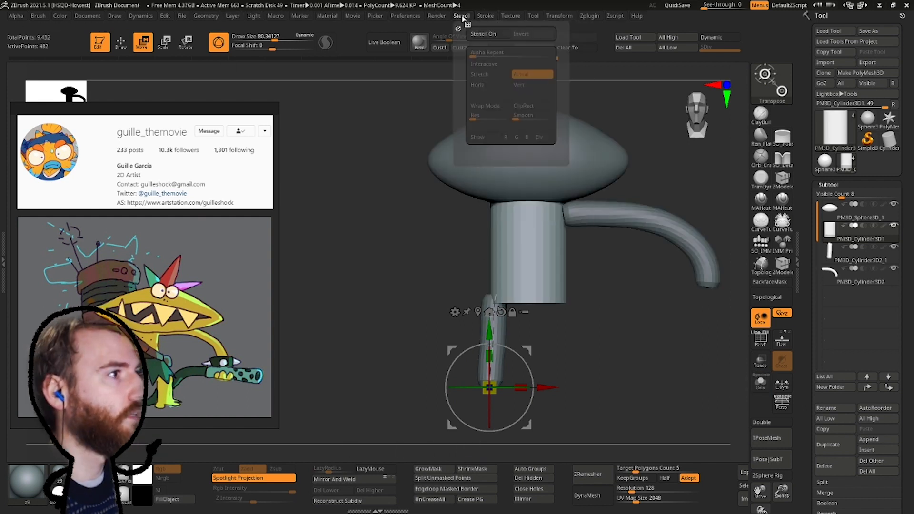
mouse_move(483, 19)
click(515, 223)
key(q)
mouse_move(514, 198)
alt+right_down()
mouse_move(481, 214)
mouse_move(478, 248)
alt+right_up()
alt+click(524, 217)
click(354, 479)
alt+click(444, 312)
click(354, 479)
right_drag(381, 305, 419, 292)
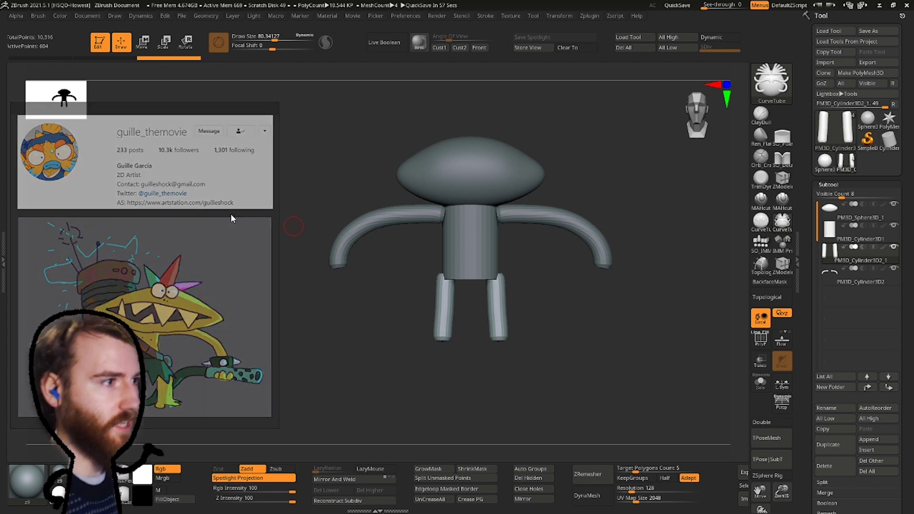
Place the model view behind the translucent reference drawing to compare the blockout with the concept.
drag(294, 227, 505, 223)
mouse_move(505, 223)
alt+right_down()
mouse_move(443, 230)
mouse_move(441, 210)
mouse_move(457, 213)
mouse_move(404, 233)
mouse_move(451, 247)
mouse_move(421, 261)
alt+right_up()
drag(427, 248, 406, 186)
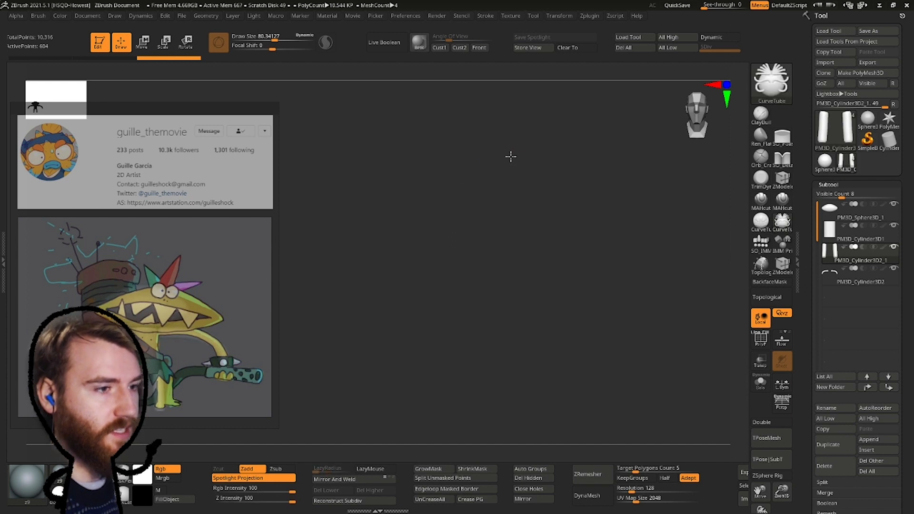
drag(524, 153, 542, 131)
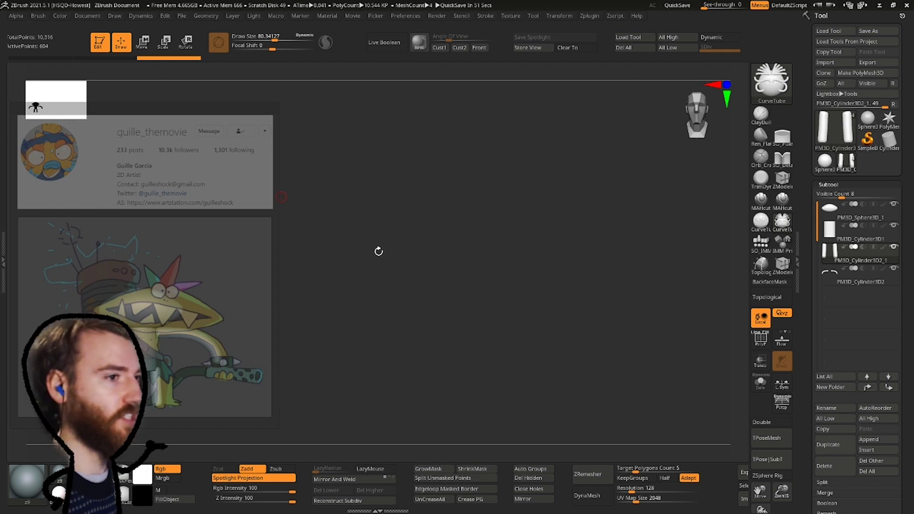
Select the arms in the side view and shift them along the Z axis toward the centre of the torso.
drag(383, 235, 494, 276)
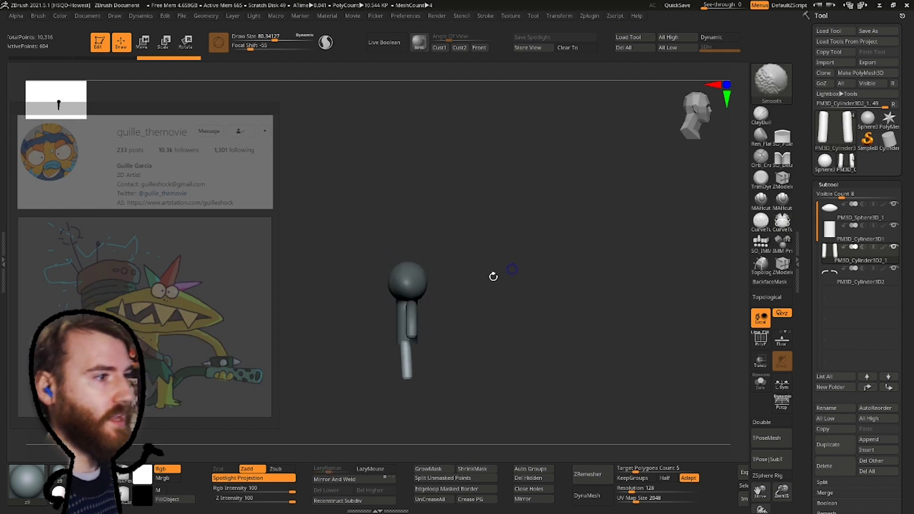
key(w)
alt+click(407, 329)
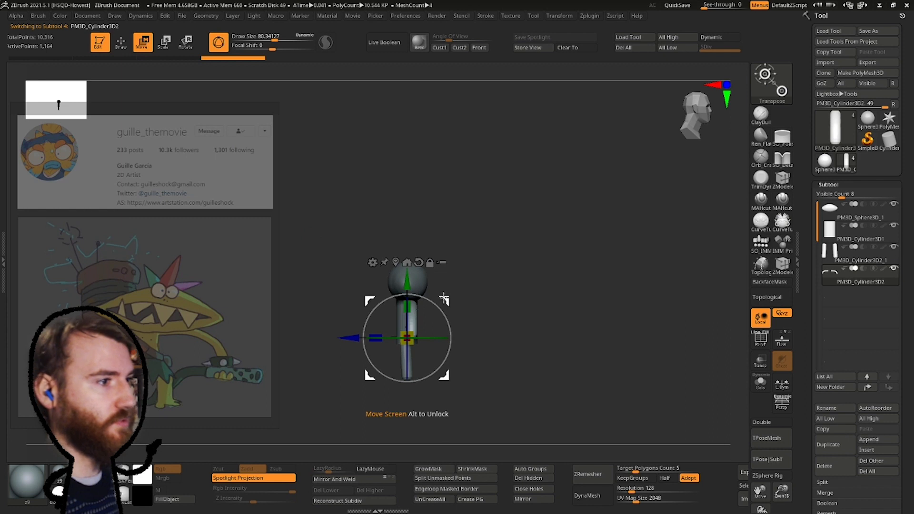
drag(410, 284, 411, 239)
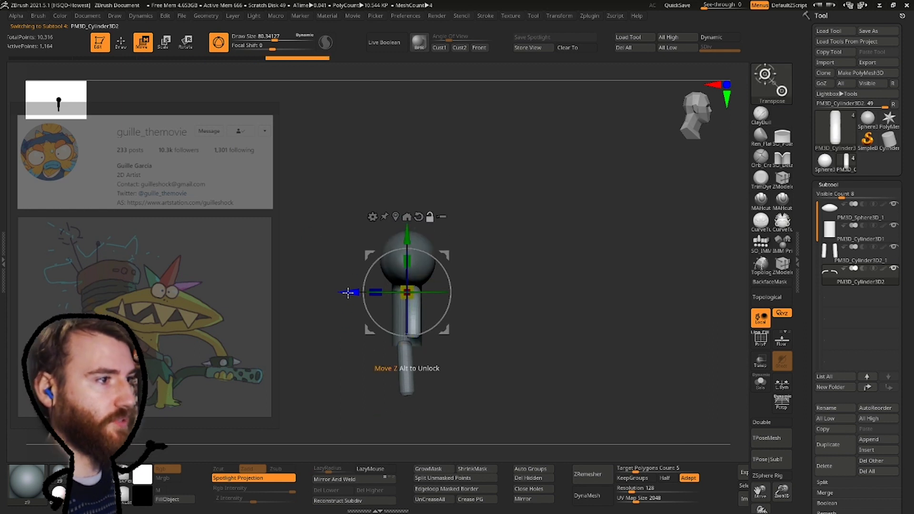
drag(349, 292, 341, 293)
Select the legs and straighten them beneath the torso in the side view.
alt+click(402, 395)
drag(416, 349, 414, 303)
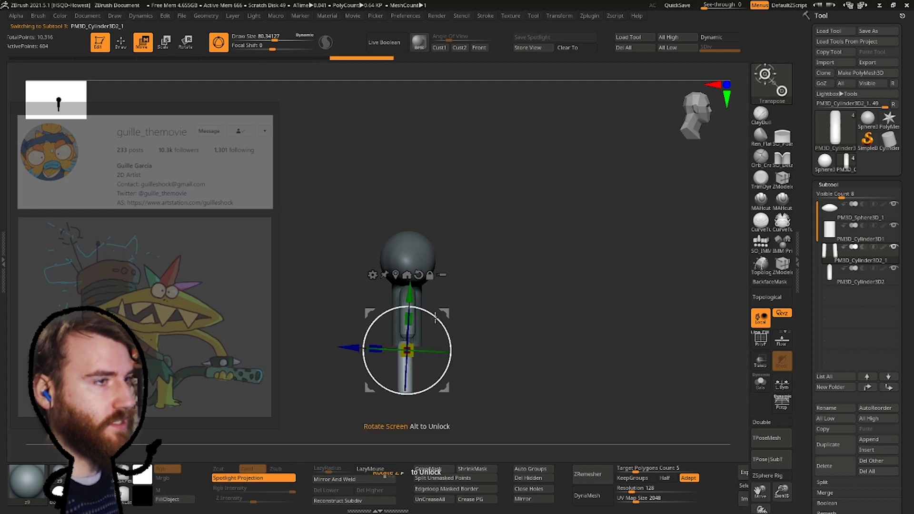
click(121, 42)
Select the head, scale it wider along X and taller along Y, and raise it slightly above the torso.
mouse_move(407, 229)
shift+right_down()
mouse_move(423, 266)
mouse_move(433, 254)
shift+right_up()
alt+click(424, 265)
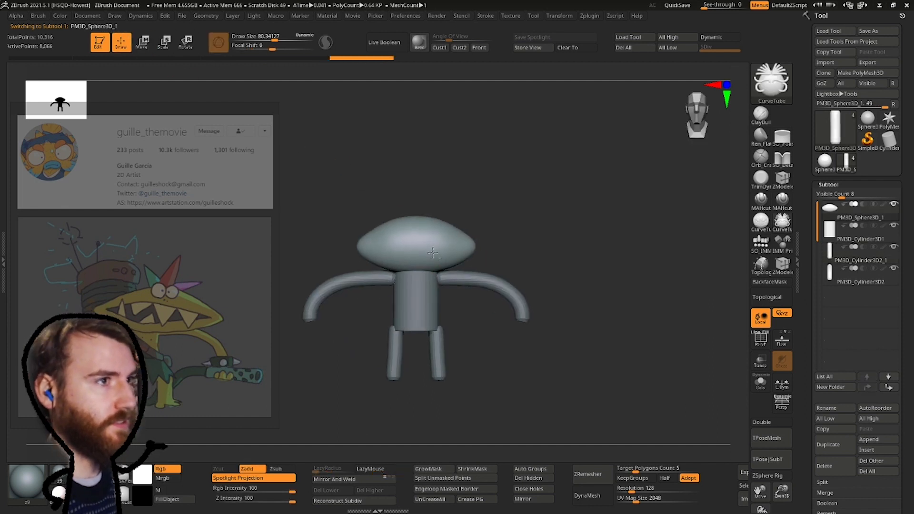
key(w)
mouse_move(384, 243)
mouse_down()
mouse_move(355, 243)
mouse_move(367, 244)
mouse_up()
drag(418, 212, 419, 202)
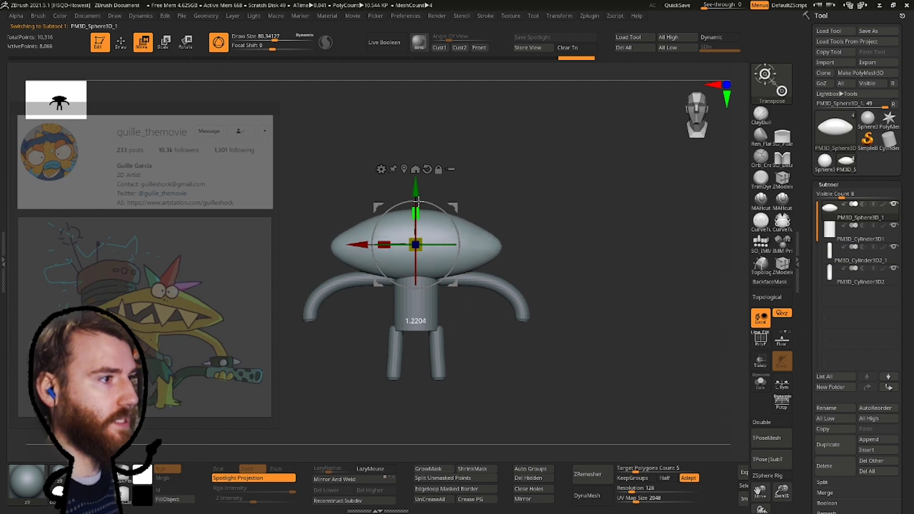
shift+right_drag(418, 202, 470, 189)
drag(455, 208, 457, 201)
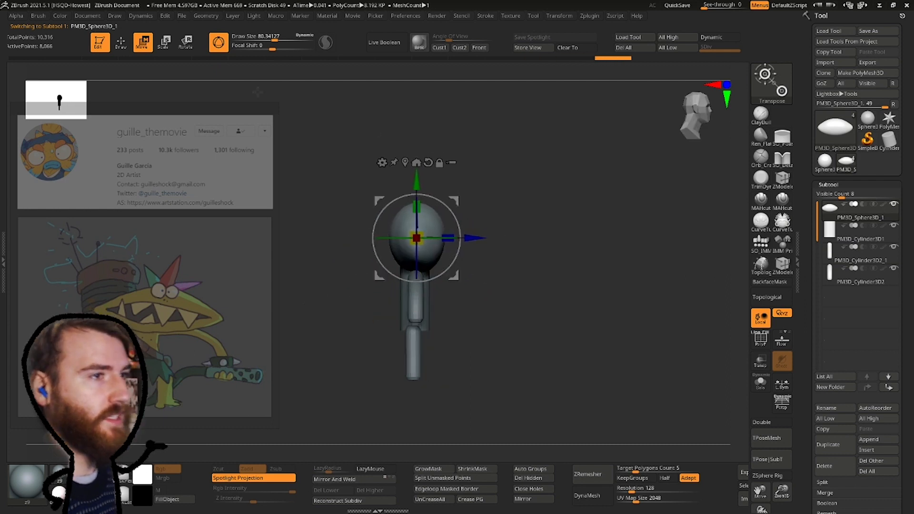
click(122, 42)
shift+right_drag(384, 278, 494, 244)
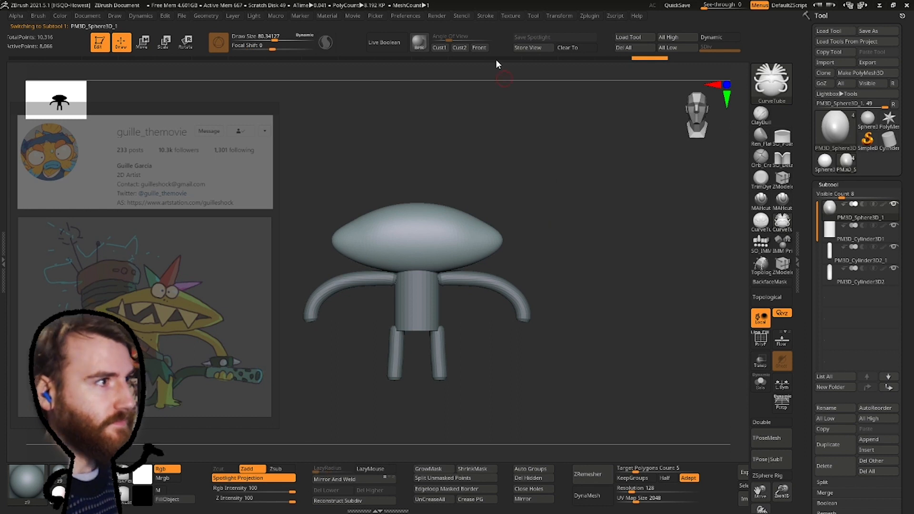
click(446, 48)
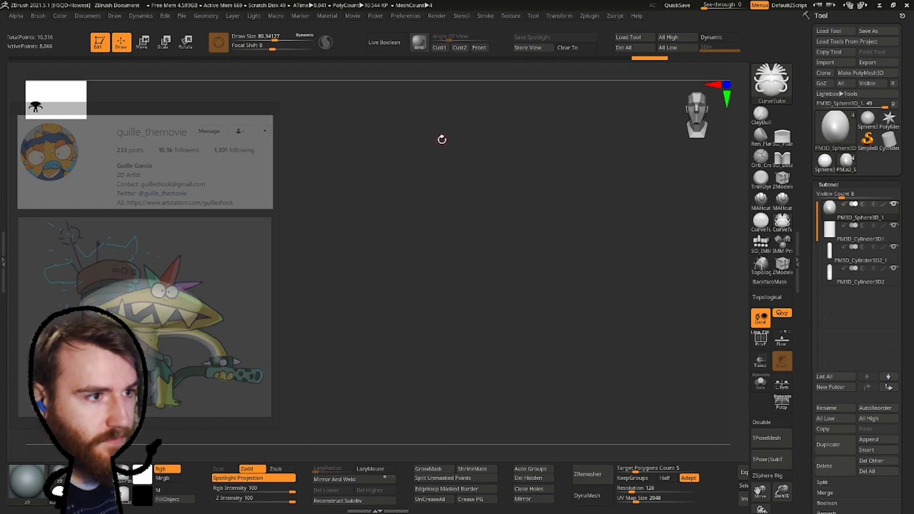
alt+right_drag(369, 144, 688, 144)
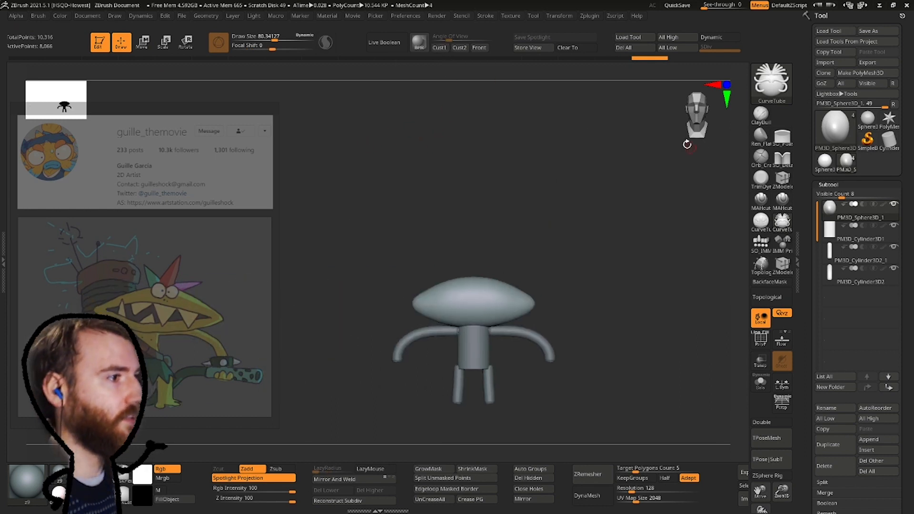
alt+right_drag(511, 217, 495, 205)
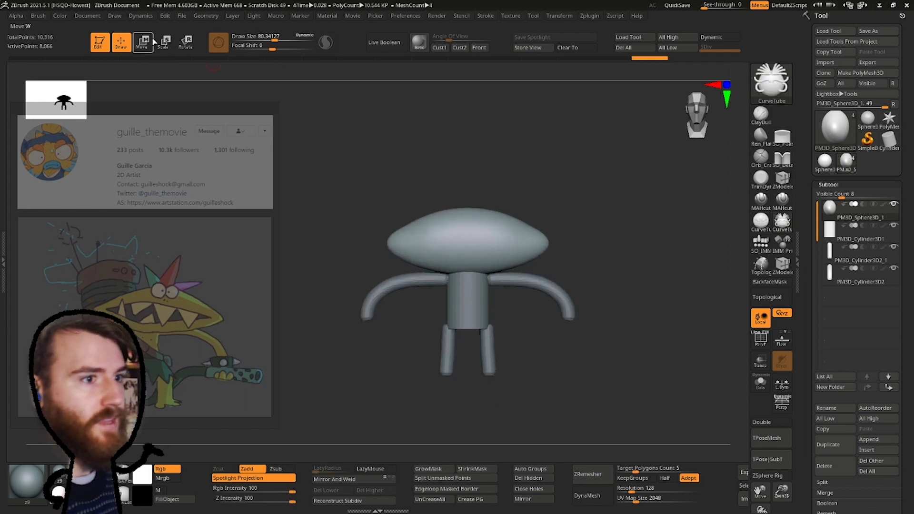
click(164, 42)
click(123, 38)
alt+right_drag(488, 321, 471, 195)
mouse_move(472, 205)
right_down()
mouse_move(393, 216)
mouse_move(438, 202)
mouse_move(450, 215)
mouse_move(442, 194)
right_up()
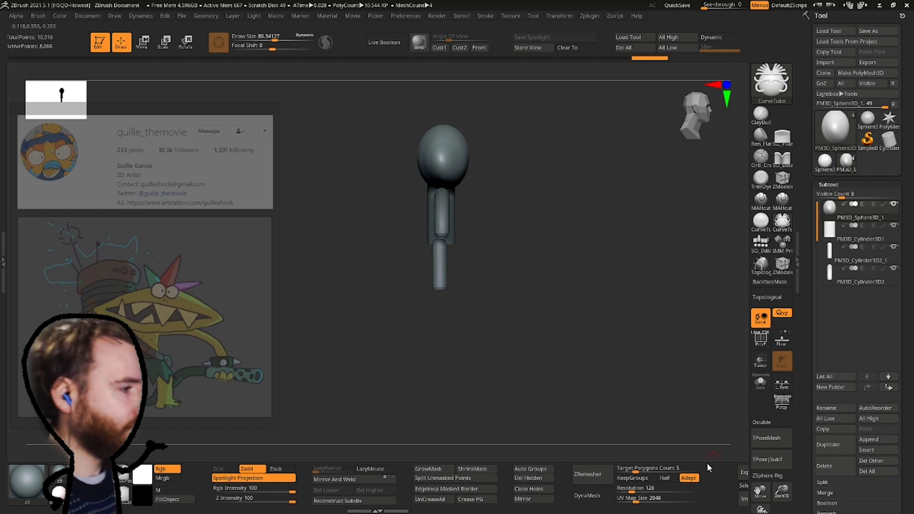
Choose the Move Topological brush and enlarge its draw size to about 312.
alt+right_drag(485, 242, 492, 249)
key(b)
key(m)
key(t)
ctrl+right_drag(455, 208, 398, 248)
key(space)
drag(455, 189, 478, 188)
right_drag(634, 161, 439, 208)
key(space)
drag(436, 212, 429, 213)
shift+right_drag(430, 208, 464, 117)
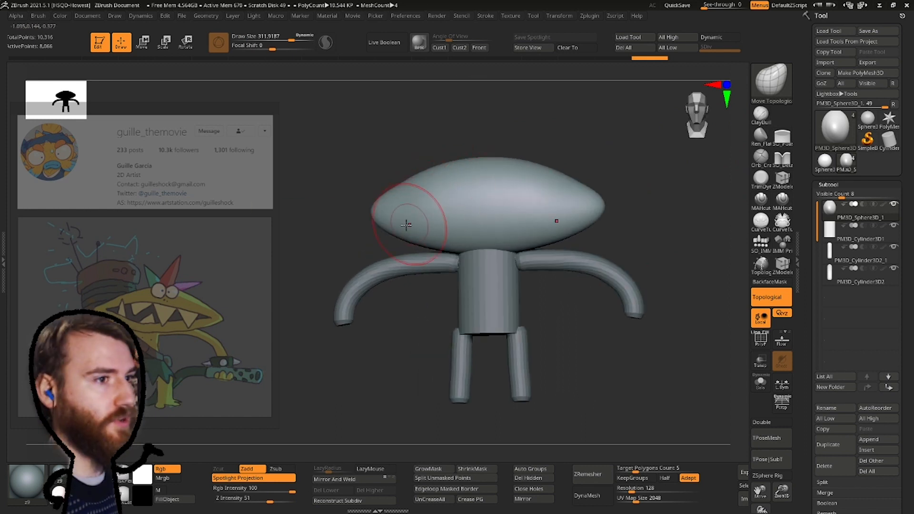
shift+right_drag(407, 225, 394, 170)
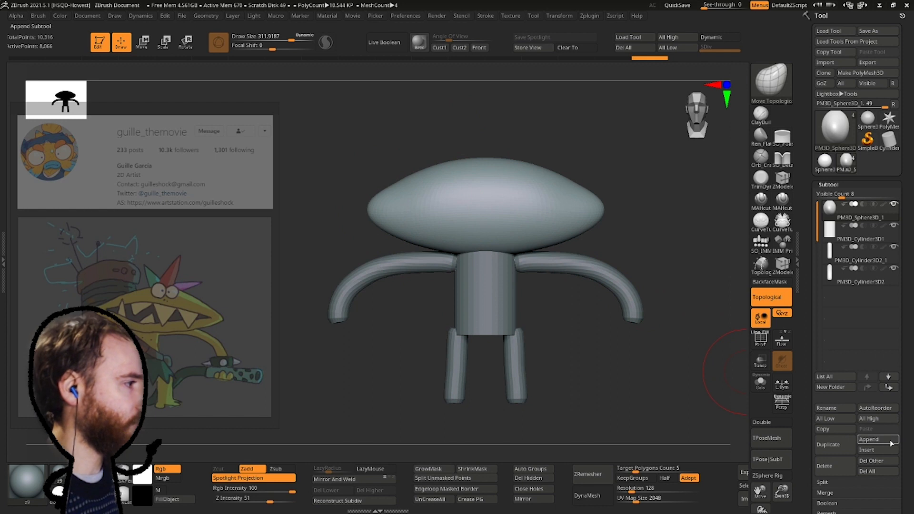
Append a sphere primitive as a new subtool and make it the active subtool.
click(868, 448)
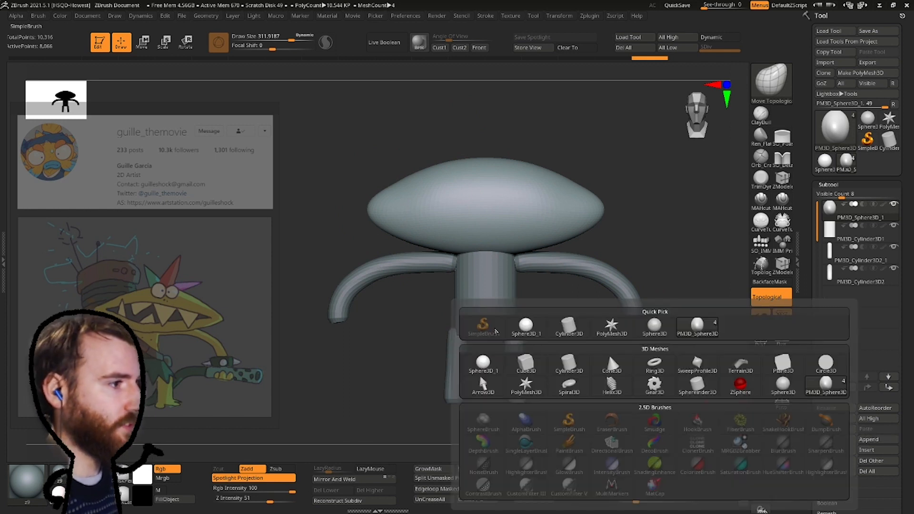
click(514, 328)
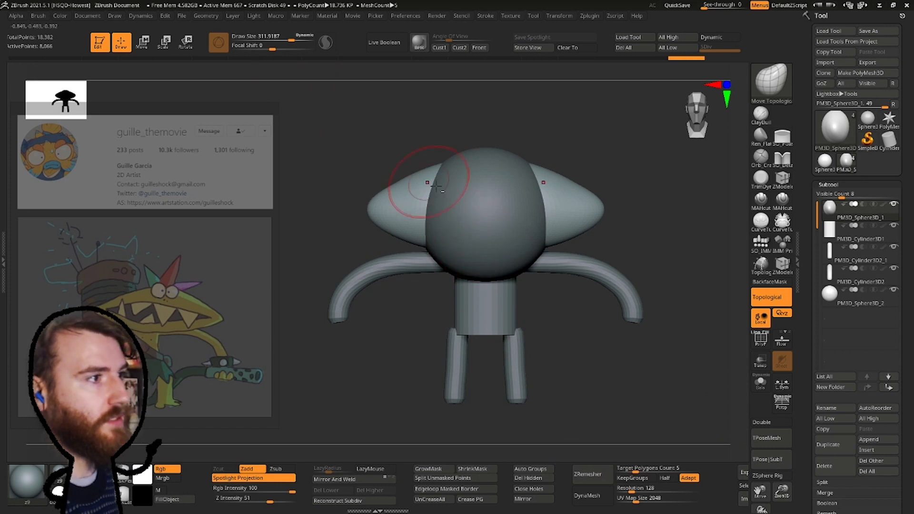
alt+click(472, 179)
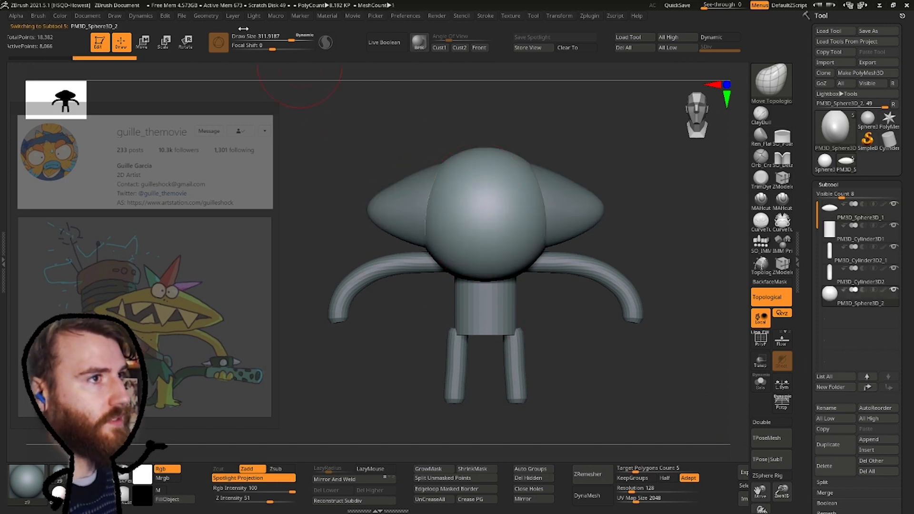
Shrink the sphere to eye size and place it on the upper front of the head.
click(143, 42)
drag(486, 215, 463, 158)
right_drag(463, 158, 499, 139)
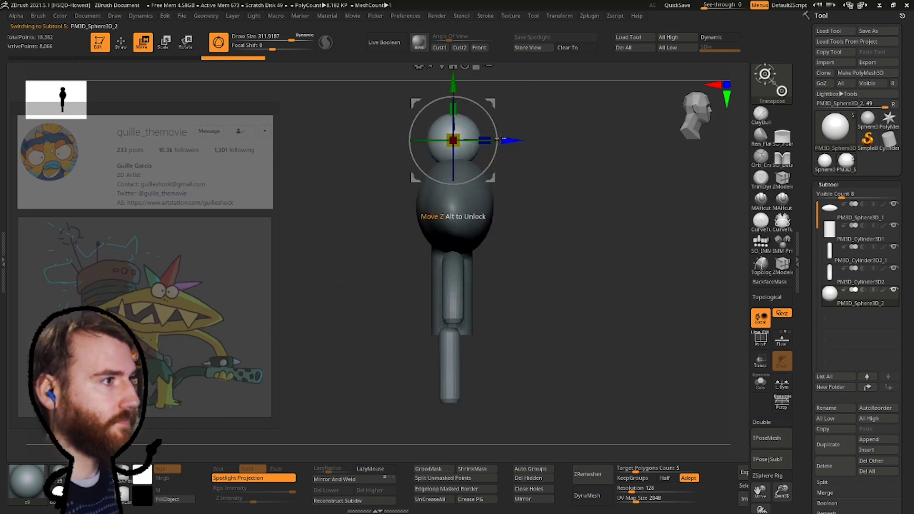
drag(460, 134, 455, 142)
drag(492, 102, 523, 133)
shift+right_drag(522, 133, 494, 139)
drag(487, 162, 496, 155)
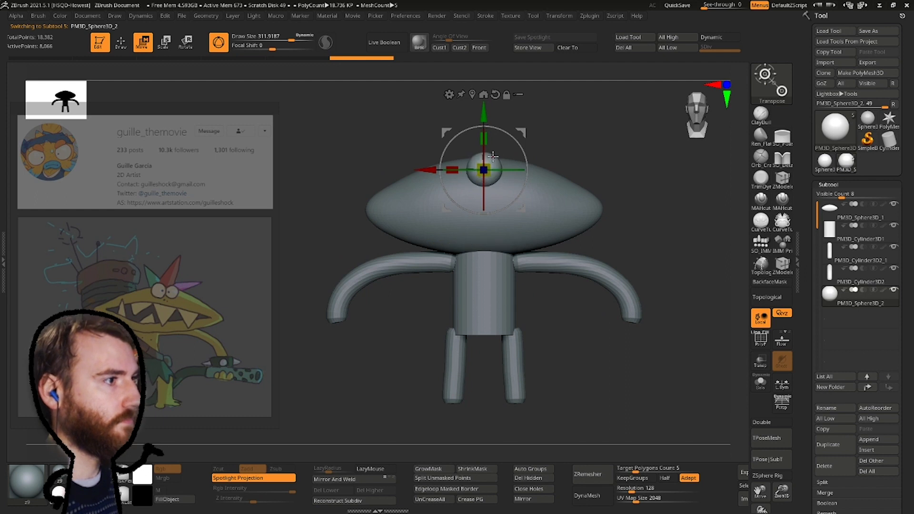
Shift the eye sphere along X off the head's centre line and fine-tune its placement on the head.
drag(427, 167, 411, 167)
right_drag(505, 143, 544, 152)
drag(509, 130, 505, 127)
shift+right_drag(581, 143, 531, 165)
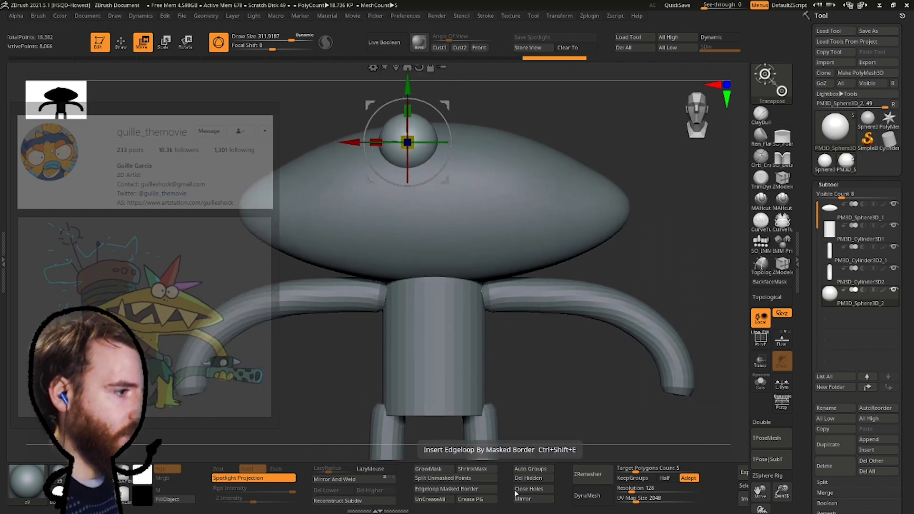
Mirror the eye across the X axis, merging both eyes into one subtool.
click(536, 500)
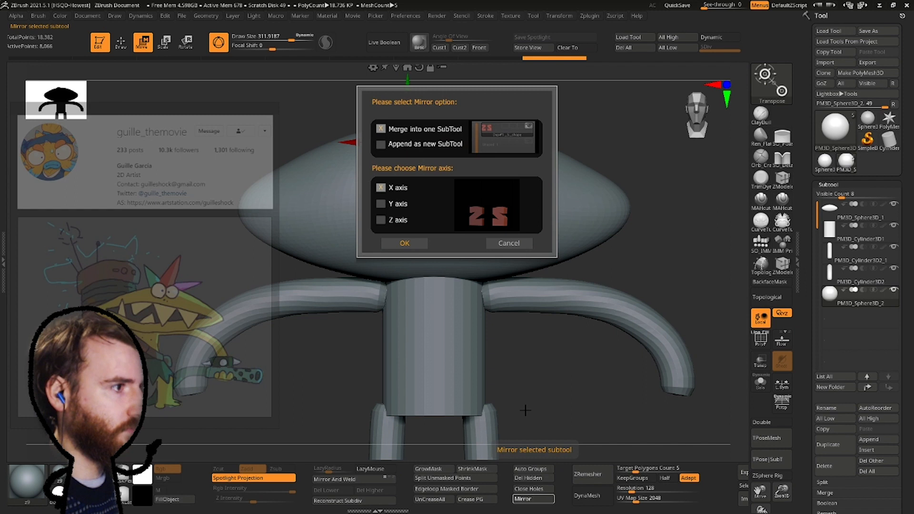
click(395, 242)
drag(547, 186, 743, 329)
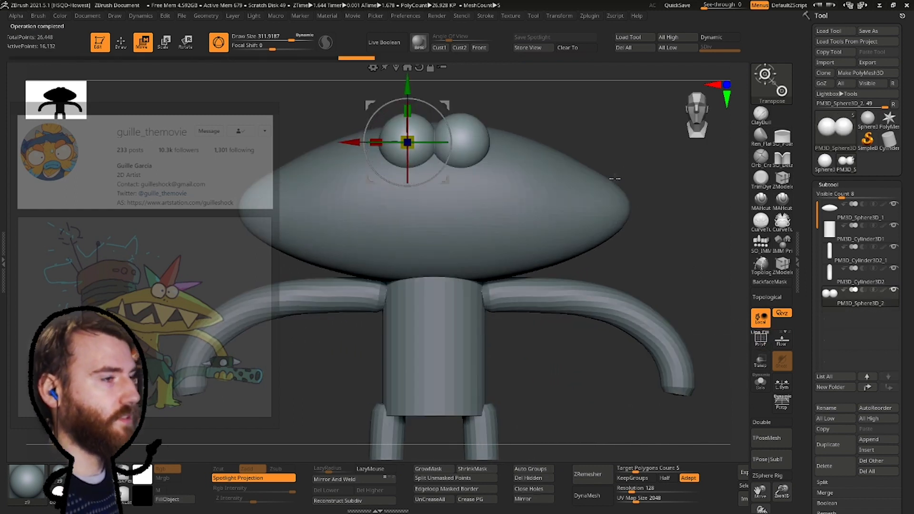
alt+drag(616, 179, 654, 267)
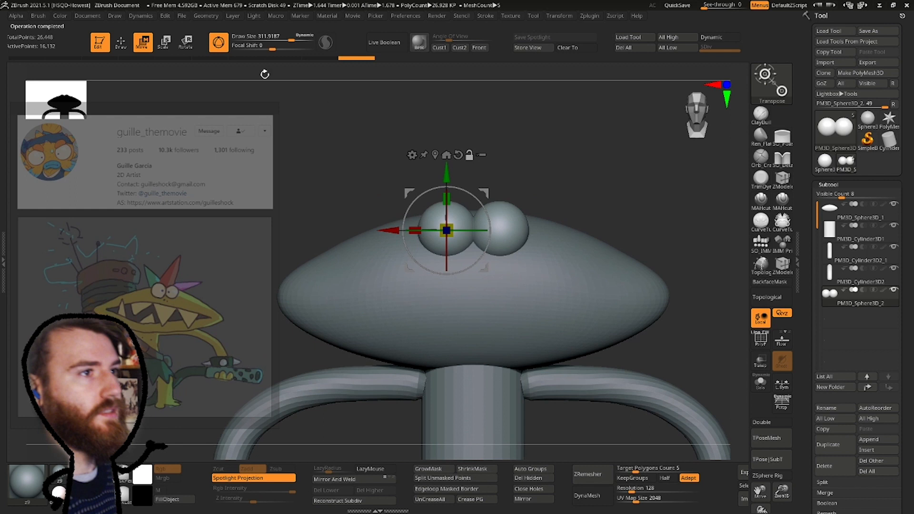
click(116, 39)
mouse_move(451, 288)
ctrl+right_down()
mouse_move(439, 194)
mouse_move(467, 190)
mouse_move(416, 221)
mouse_move(431, 149)
mouse_move(436, 186)
mouse_move(437, 119)
ctrl+right_up()
mouse_move(524, 286)
alt+right_down()
mouse_move(547, 299)
mouse_move(547, 326)
alt+right_up()
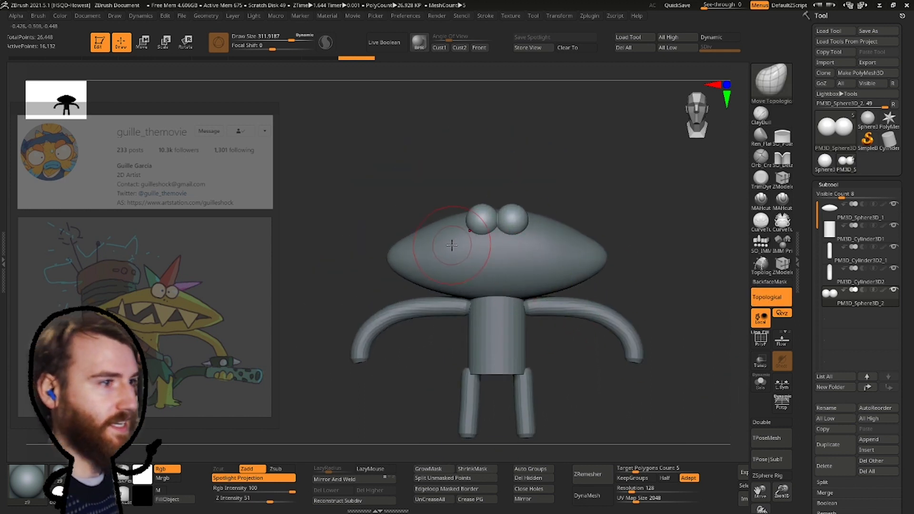
click(879, 449)
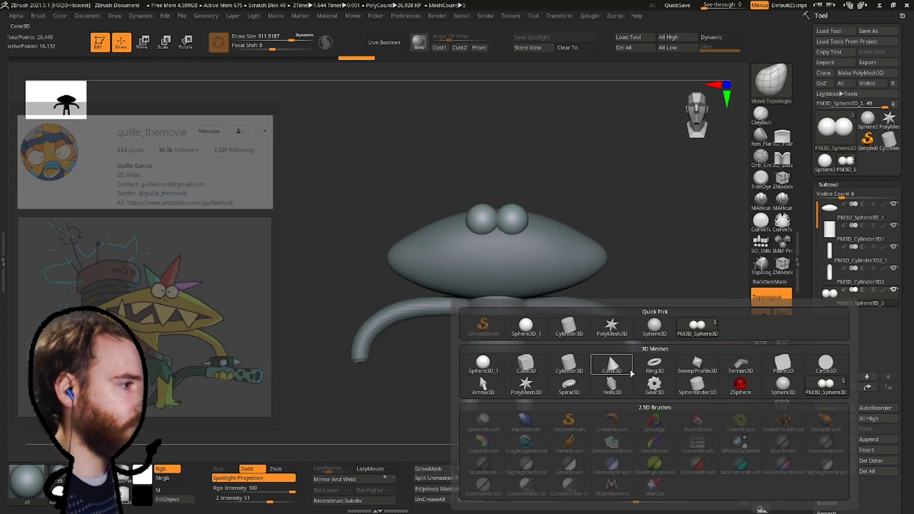
mouse_move(629, 375)
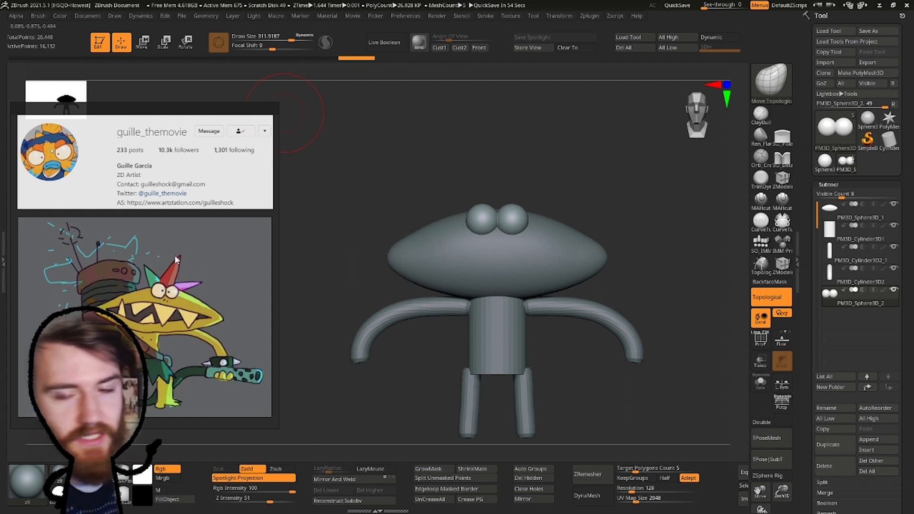
right_drag(561, 234, 548, 285)
click(879, 439)
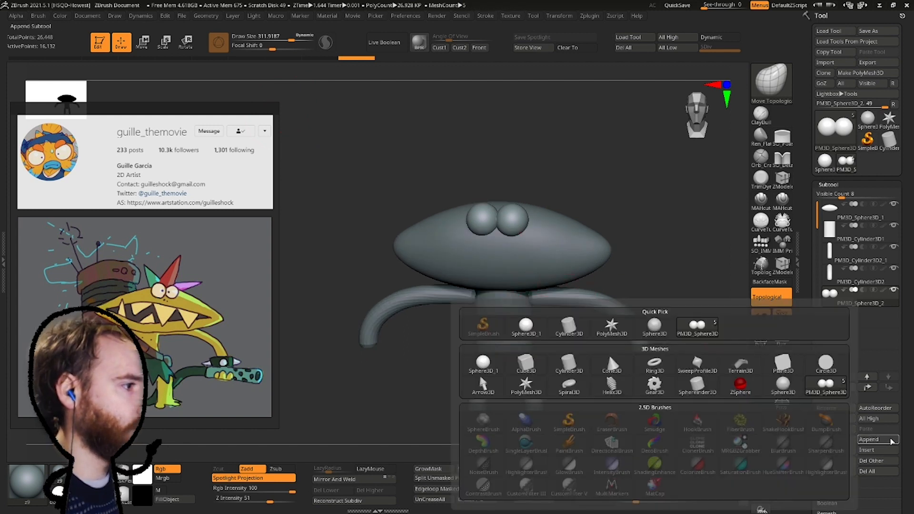
click(613, 364)
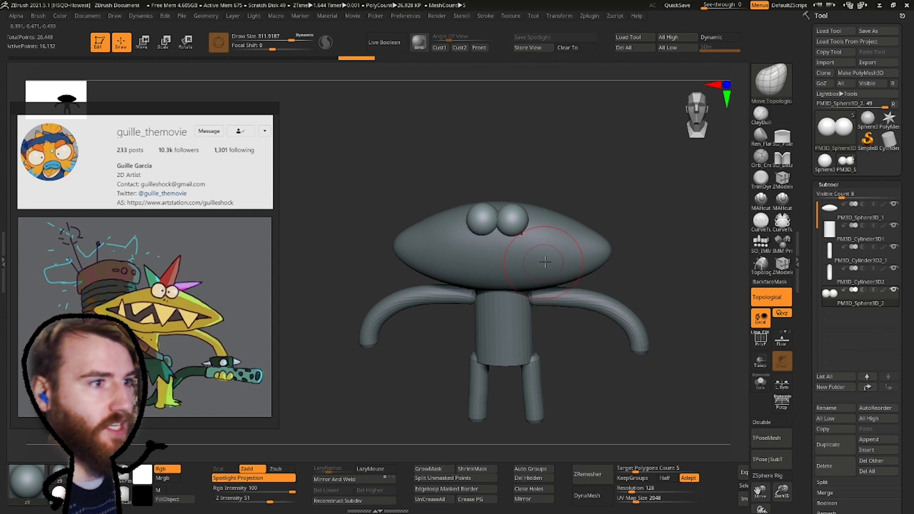
scroll(911, 285, down, 7)
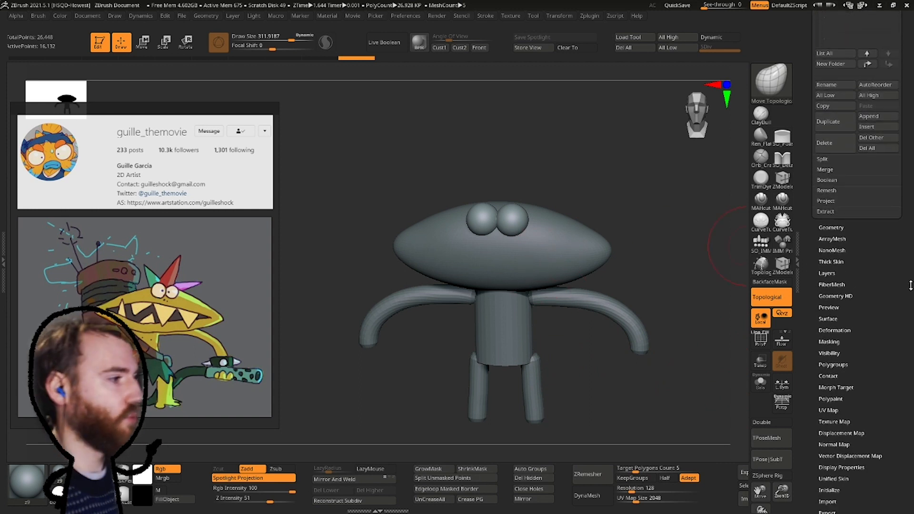
scroll(879, 403, up, 5)
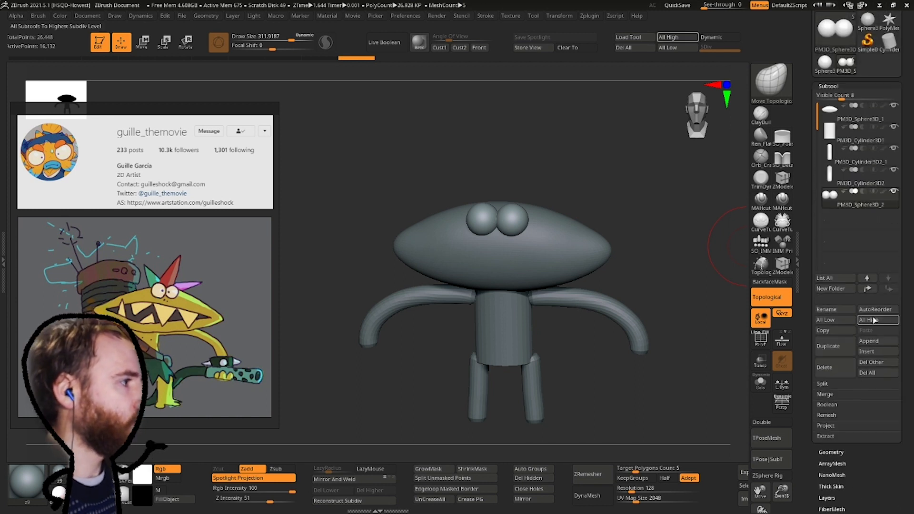
Append a cube as a new subtool and initialize it as a QCube with X, Y and Z resolution 1.
click(871, 342)
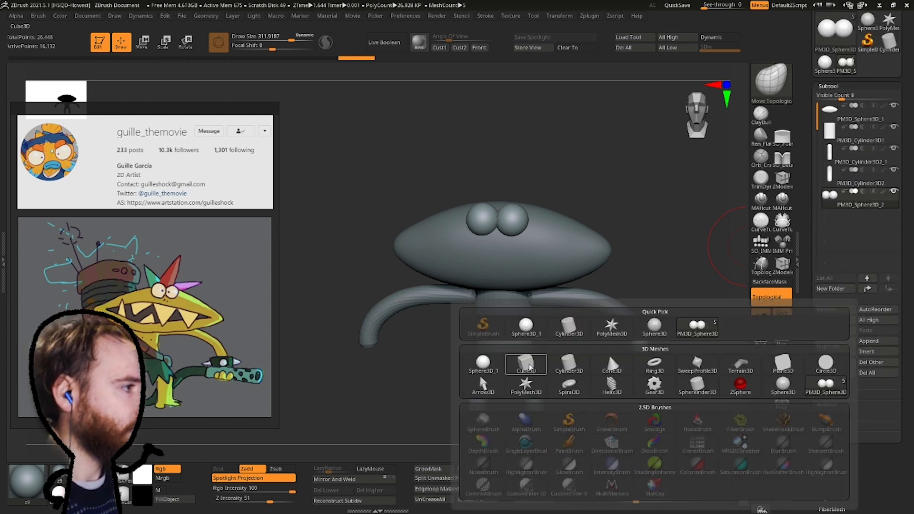
click(527, 365)
scroll(878, 381, down, 5)
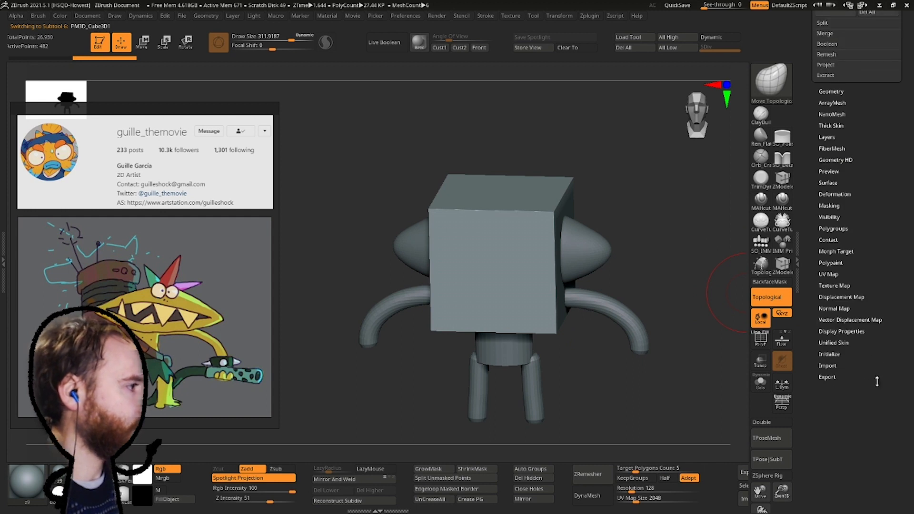
scroll(852, 305, up, 1)
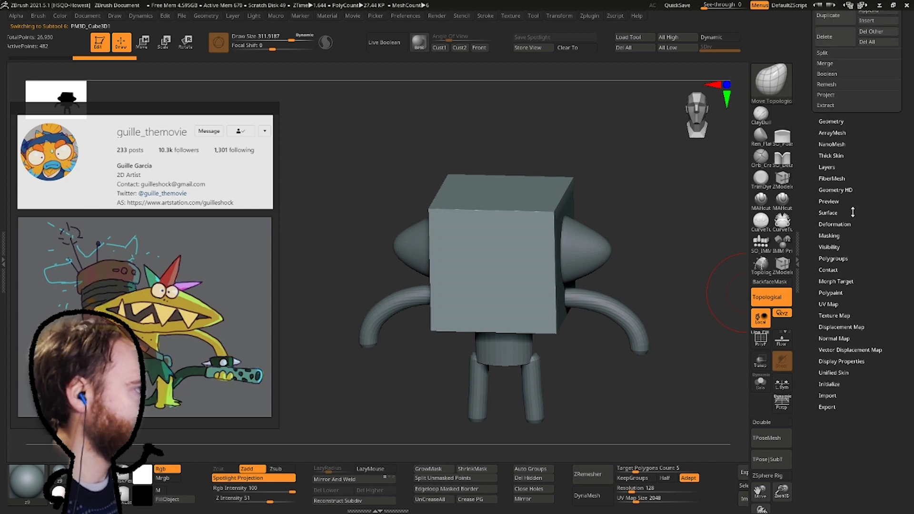
click(829, 384)
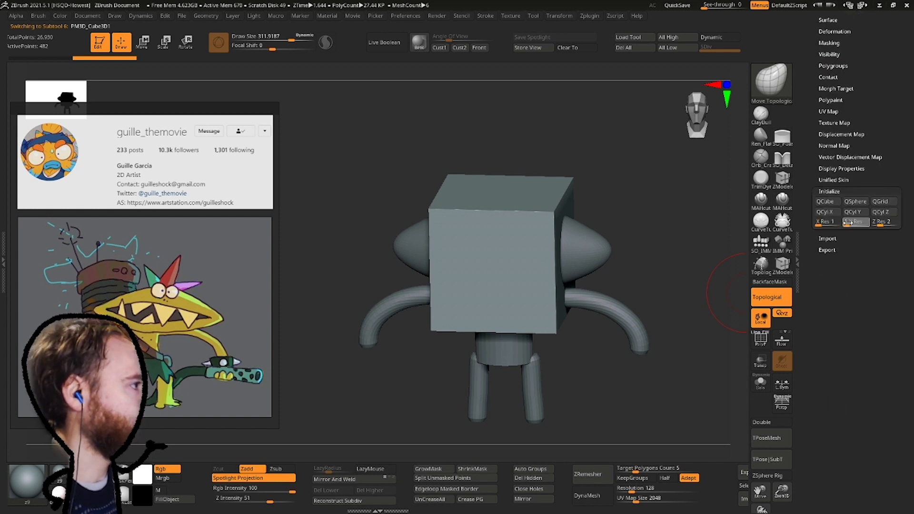
click(827, 207)
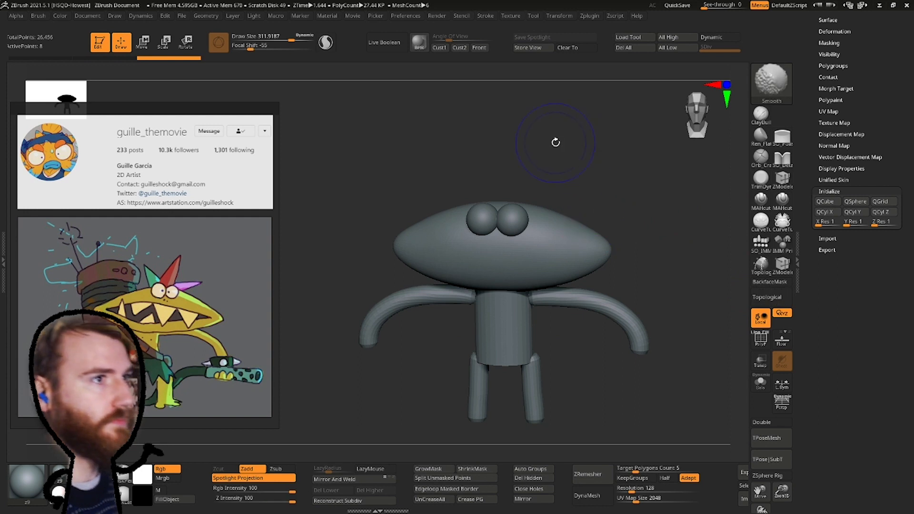
Raise the small cube above the creature's eyes with the transform gizmo.
click(143, 42)
right_drag(506, 199, 511, 186)
drag(500, 200, 501, 111)
alt+right_drag(551, 127, 517, 221)
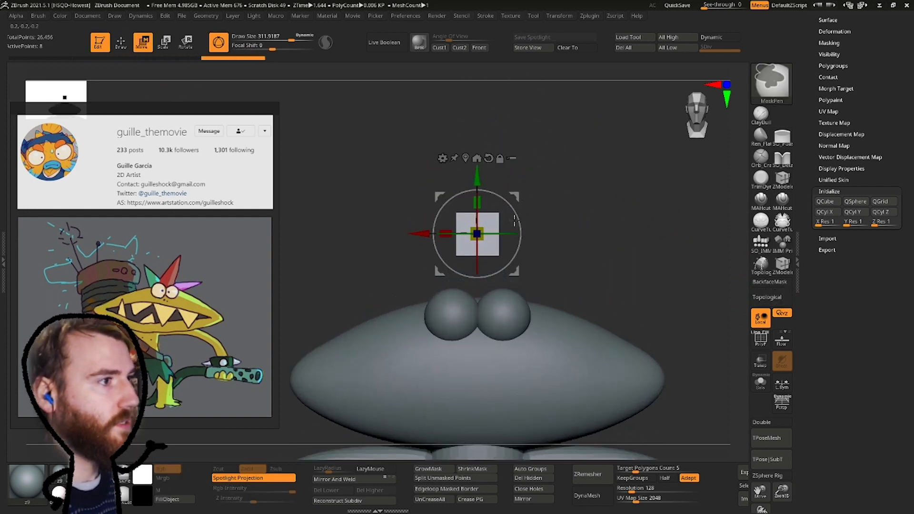
Taper the cube's top face to a point, forming a pyramid-shaped spike.
alt+drag(478, 178, 470, 222)
key(ctrl+z)
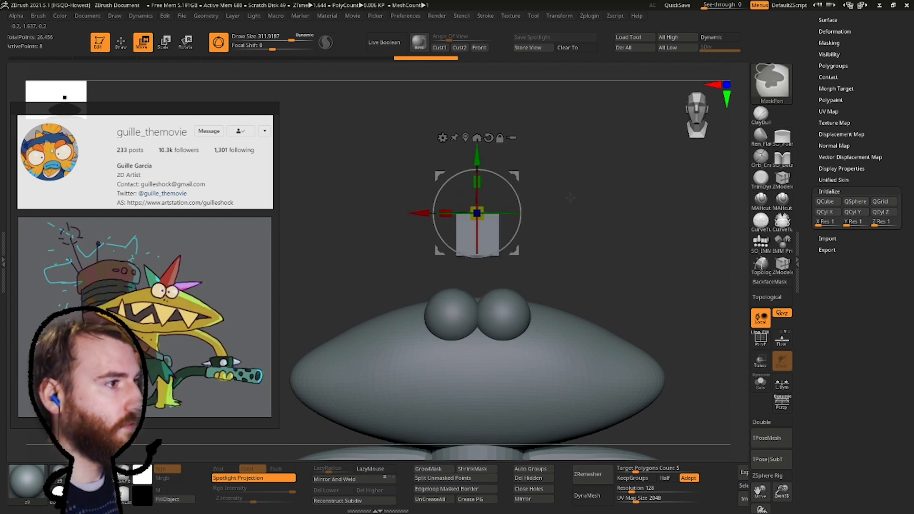
alt+drag(477, 183, 474, 216)
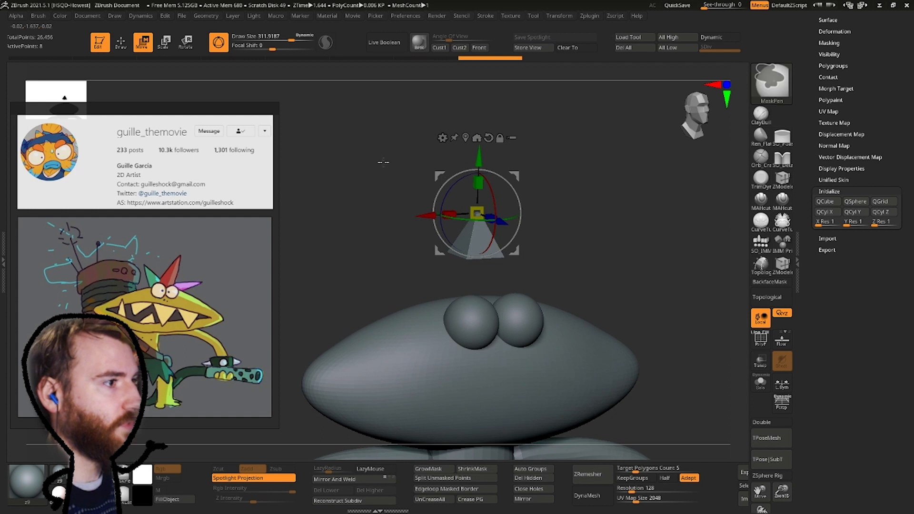
Lengthen the pyramid spike vertically and lower it onto the top of the head, behind the eyes.
drag(476, 182, 479, 117)
drag(477, 155, 550, 163)
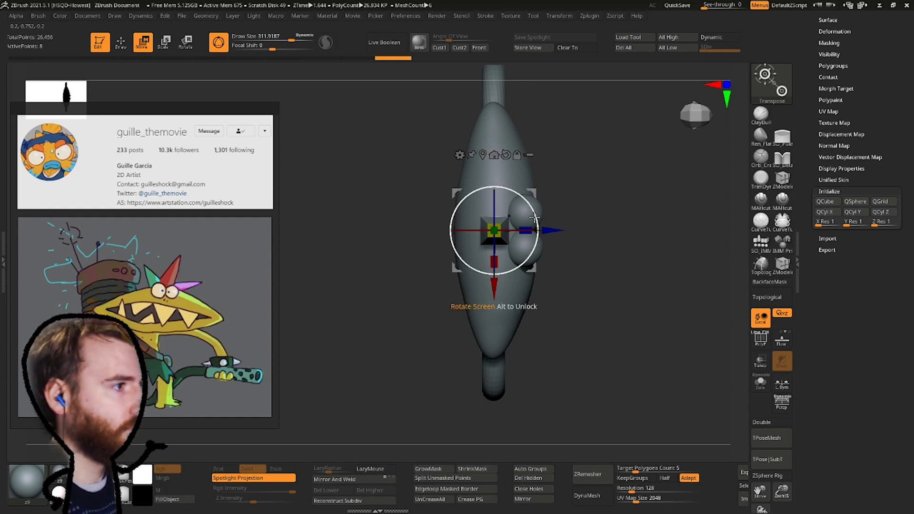
shift+drag(533, 240, 575, 66)
drag(496, 179, 498, 234)
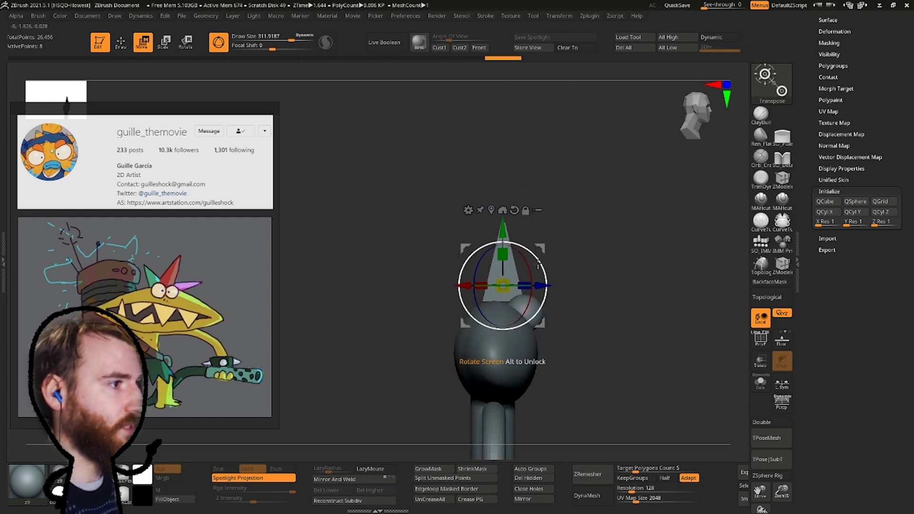
drag(542, 272, 544, 253)
shift+drag(561, 194, 581, 227)
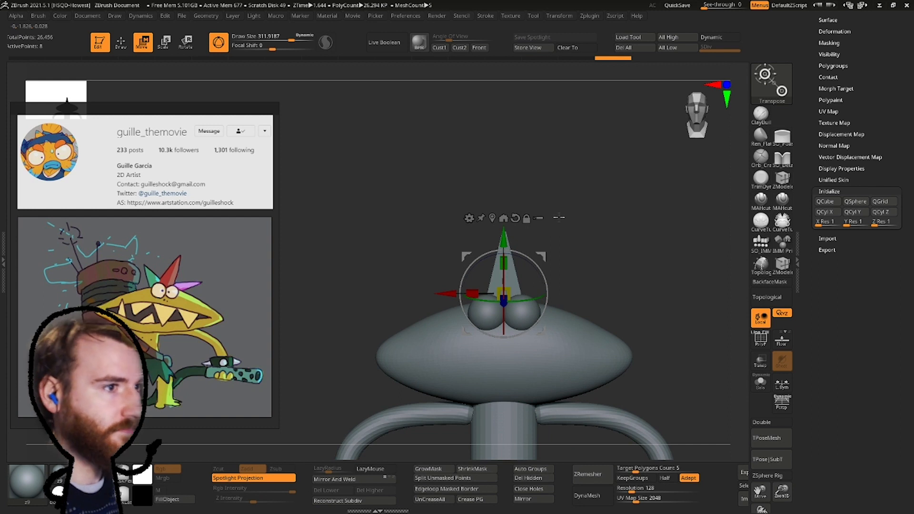
Duplicate the head spike with the transform gizmo and tilt the copy outward beside the central spike.
mouse_move(504, 293)
ctrl+mouse_down()
mouse_move(459, 267)
mouse_move(468, 275)
mouse_move(506, 264)
mouse_move(511, 288)
ctrl+mouse_up()
drag(543, 224, 602, 185)
alt+right_drag(592, 230, 639, 214)
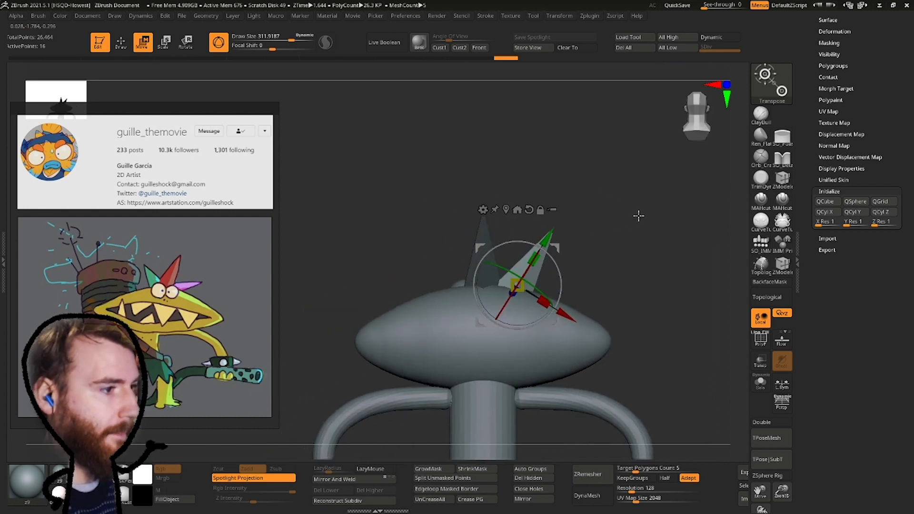
alt+right_drag(627, 167, 614, 198)
ctrl+right_drag(614, 198, 616, 201)
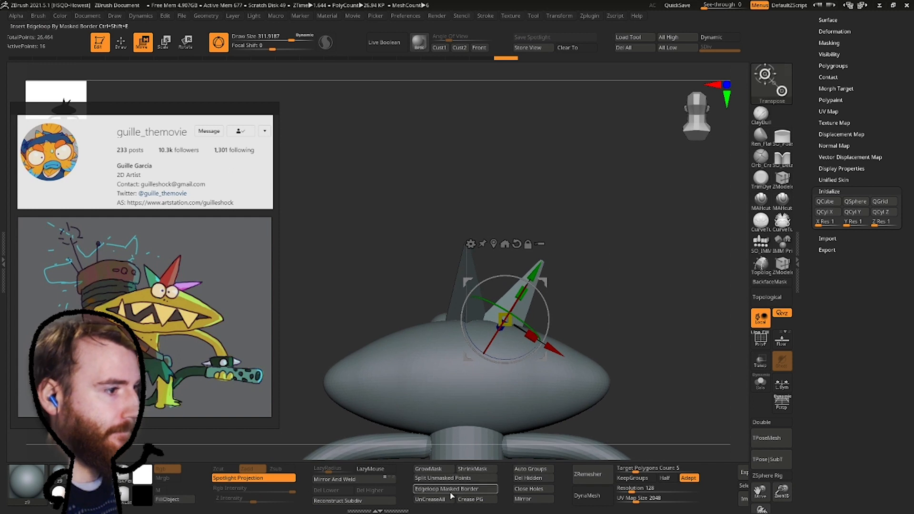
Split the unmasked tilted spike into its own subtool and mirror it to the other side with Mirror And Weld.
click(453, 479)
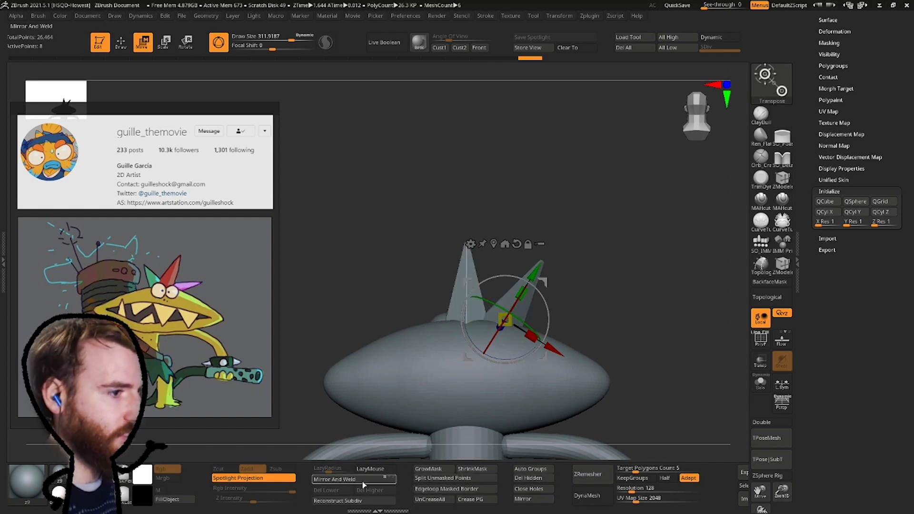
key(q)
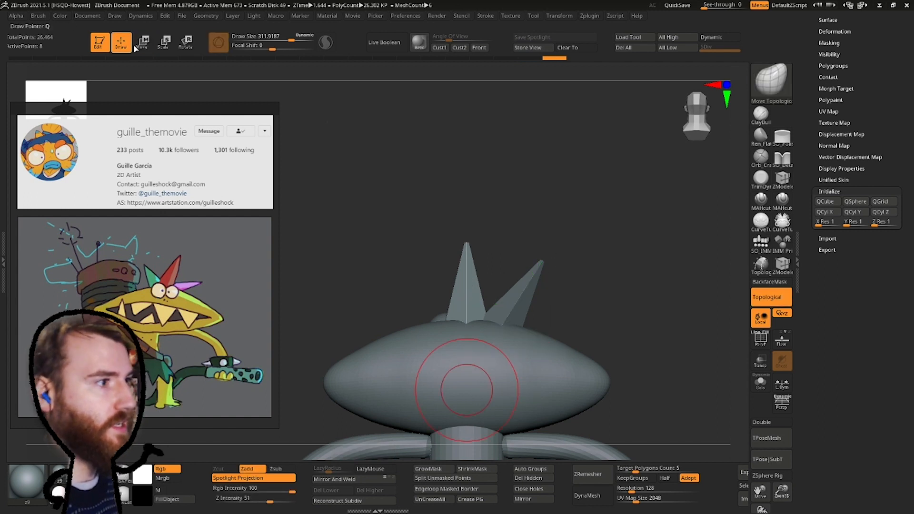
click(334, 480)
mouse_move(595, 267)
mouse_down()
mouse_move(534, 261)
mouse_move(506, 206)
mouse_move(430, 161)
mouse_move(496, 210)
mouse_move(489, 215)
mouse_up()
ctrl+right_drag(488, 215, 396, 273)
key(space)
click(450, 248)
Show the polyframe and reposition the pair of side spikes in depth on the head, working from the side view.
click(145, 41)
click(761, 340)
drag(682, 257, 650, 308)
drag(628, 305, 553, 208)
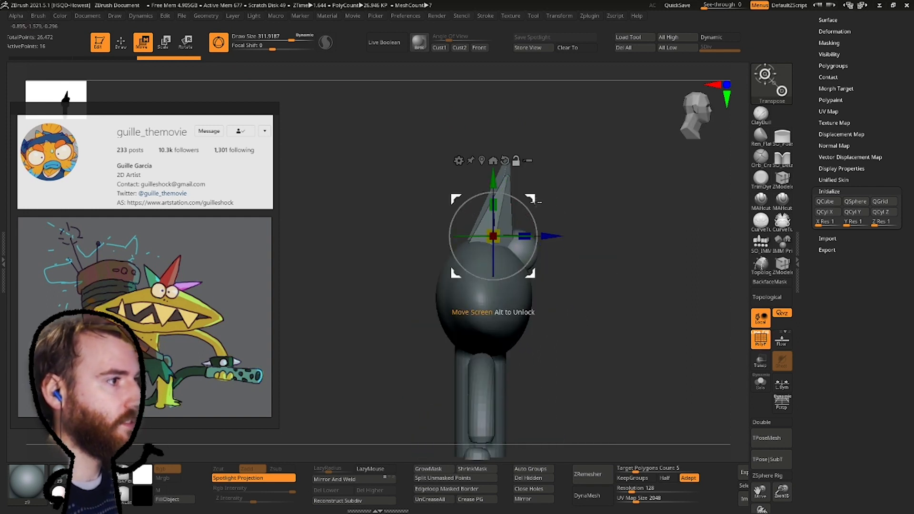
drag(602, 187, 550, 212)
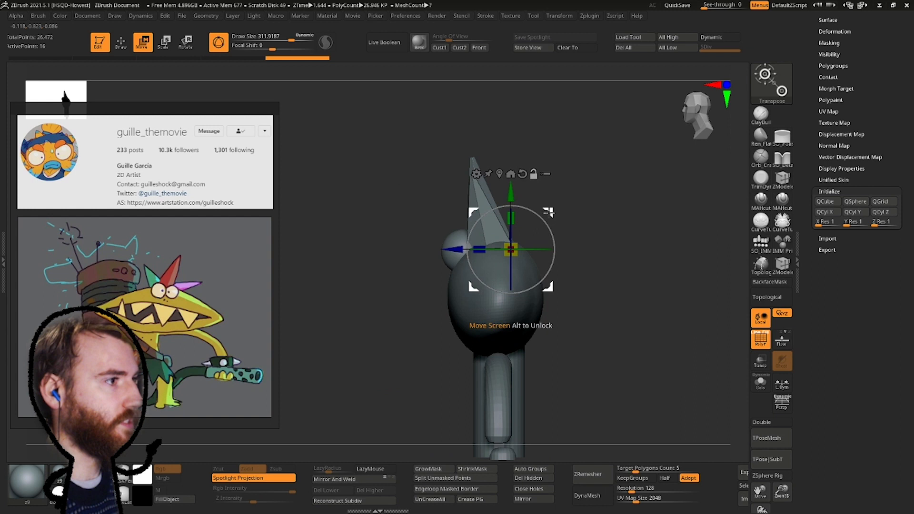
click(511, 174)
drag(529, 180, 537, 211)
drag(574, 199, 614, 200)
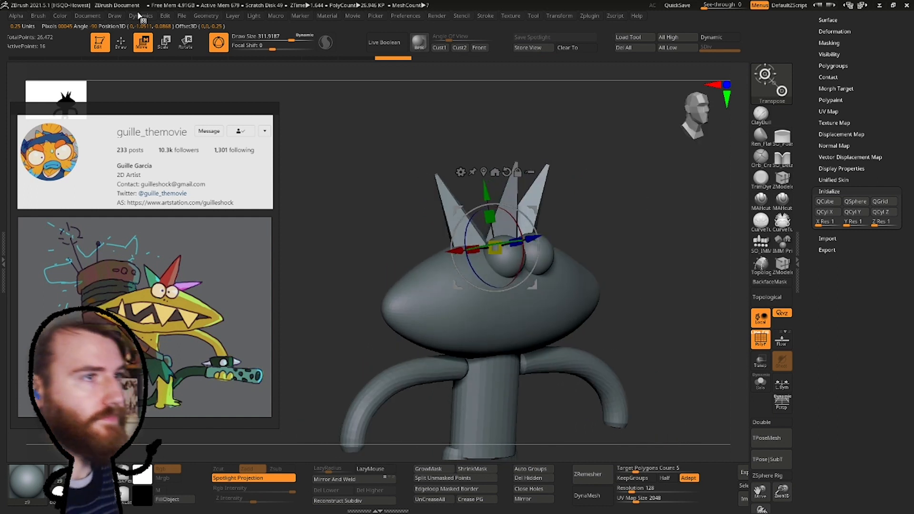
Examine the whole blocked-out creature's proportions from the front, side and back.
click(119, 40)
ctrl+right_drag(476, 276, 429, 127)
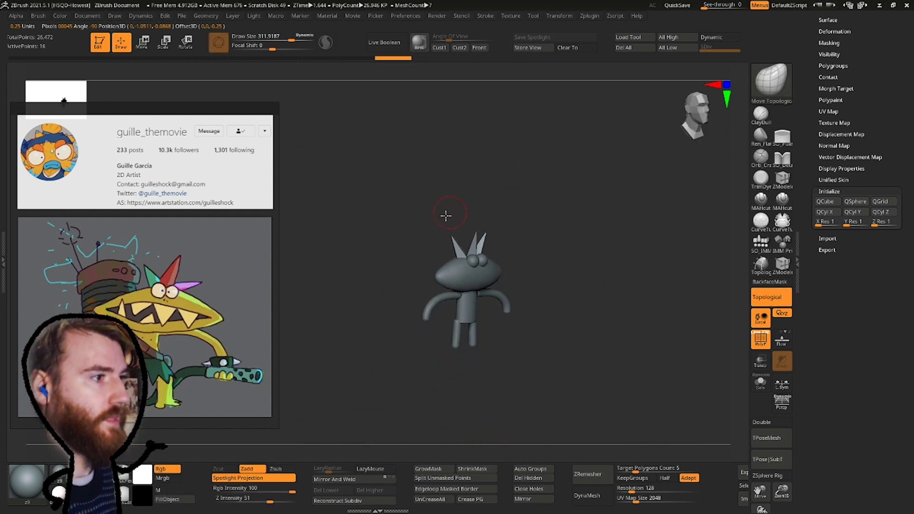
shift+right_drag(445, 214, 379, 190)
ctrl+drag(384, 188, 618, 373)
right_drag(458, 309, 540, 314)
ctrl+right_drag(505, 305, 497, 353)
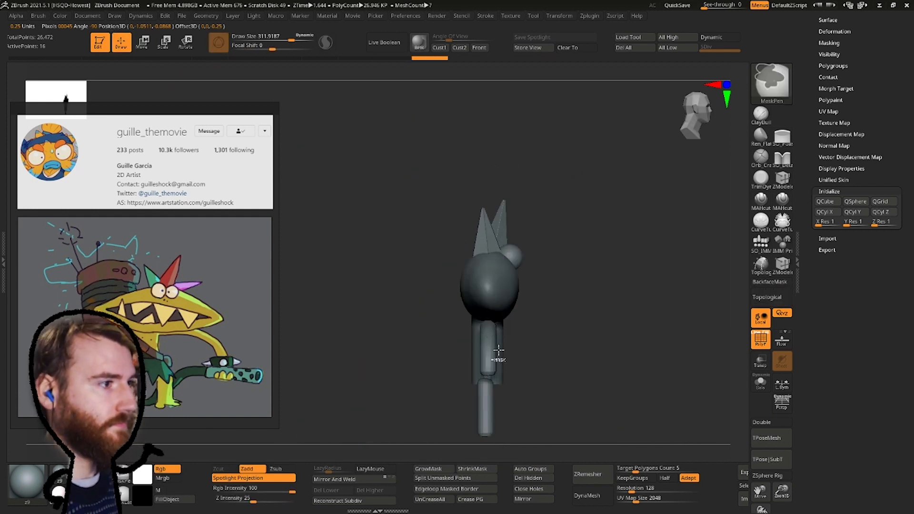
alt+right_drag(470, 308, 488, 191)
alt+click(490, 158)
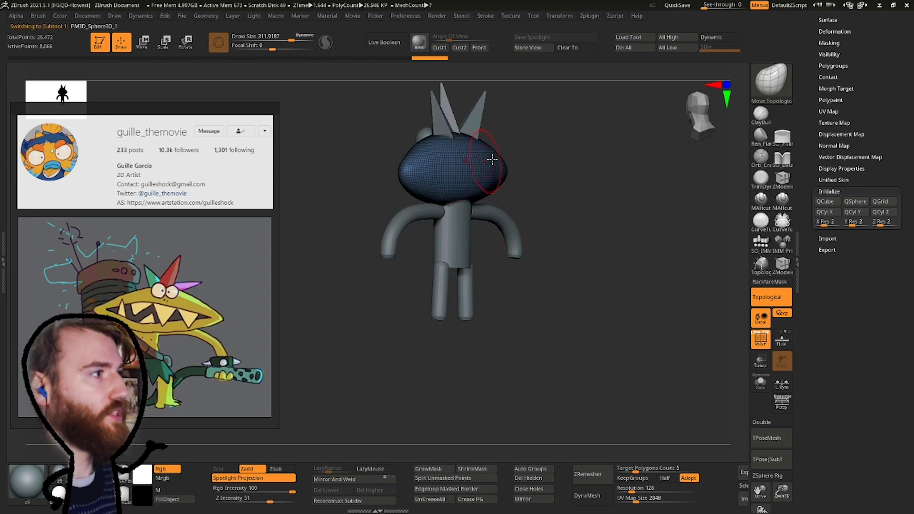
shift+right_drag(386, 200, 435, 242)
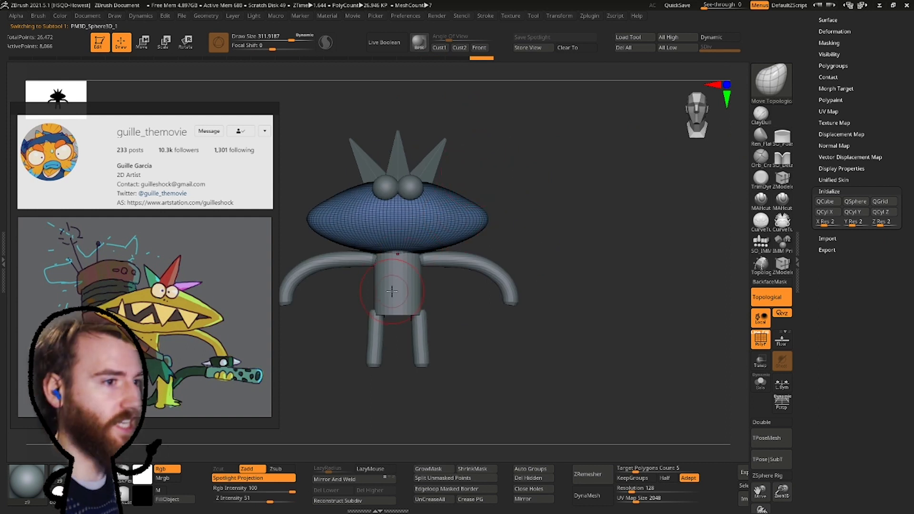
Select the legs subtool, enable local symmetry and scale both legs thicker.
alt+right_drag(392, 291, 512, 277)
alt+click(496, 332)
key(w)
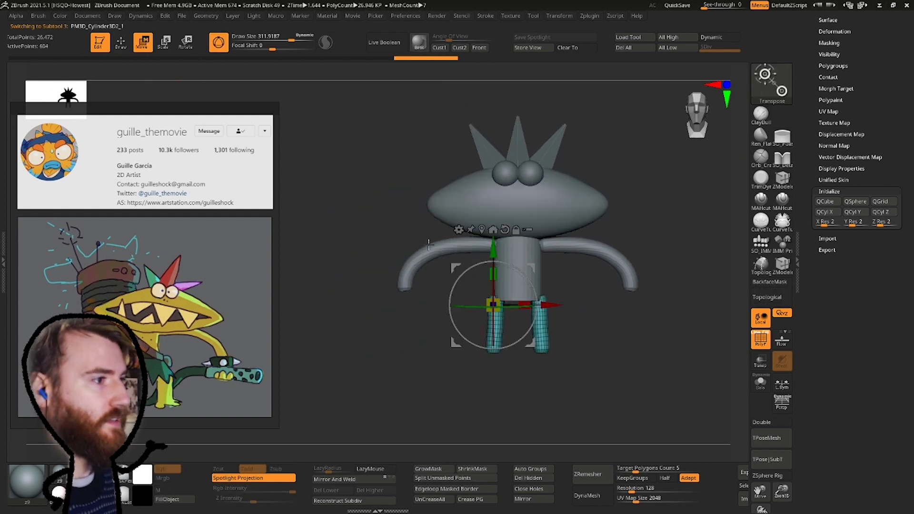
drag(494, 275, 502, 253)
key(ctrl+z)
key(ctrl+z)
click(790, 388)
mouse_move(496, 276)
alt+mouse_down()
mouse_move(498, 252)
mouse_move(498, 278)
mouse_move(496, 262)
alt+mouse_up()
drag(541, 305, 520, 306)
key(ctrl+z)
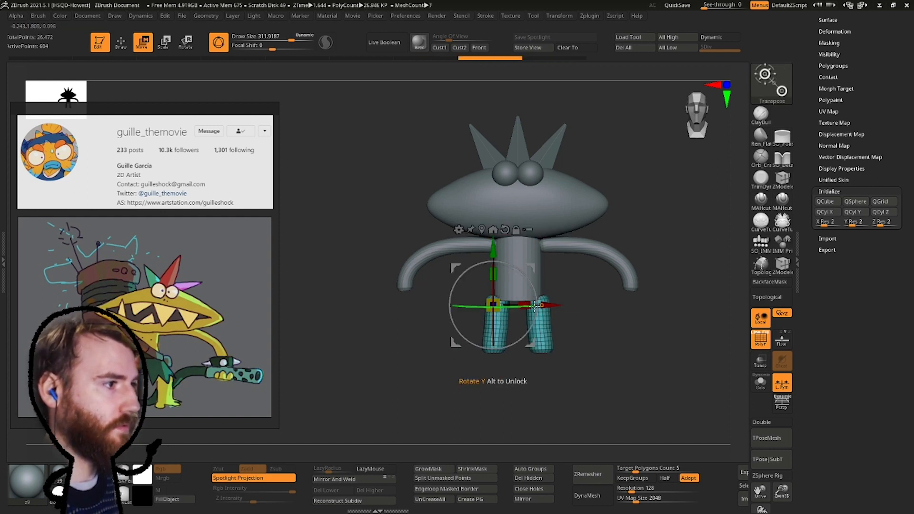
drag(542, 305, 557, 305)
Save the creature as a ZBrush tool named Stinky_01.
click(126, 43)
mouse_move(548, 324)
right_down()
mouse_move(504, 327)
mouse_move(543, 267)
mouse_move(528, 180)
right_up()
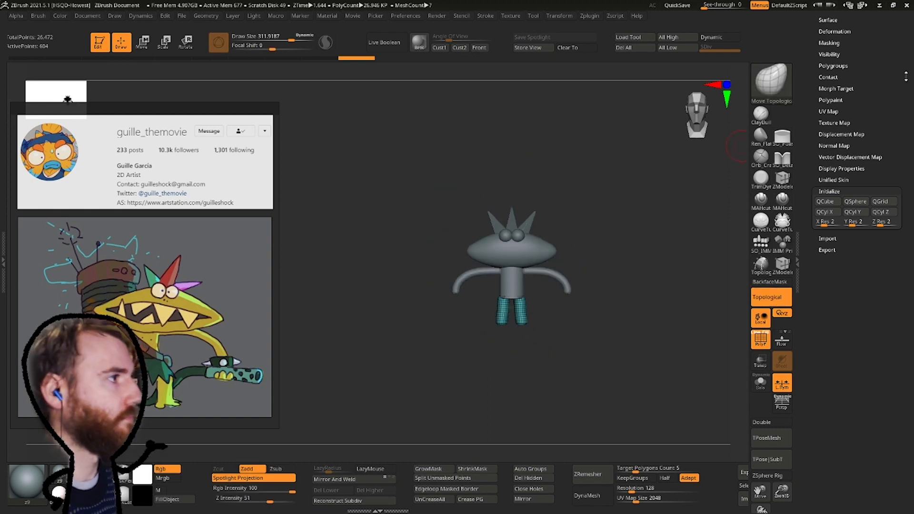
scroll(906, 76, up, 5)
click(876, 32)
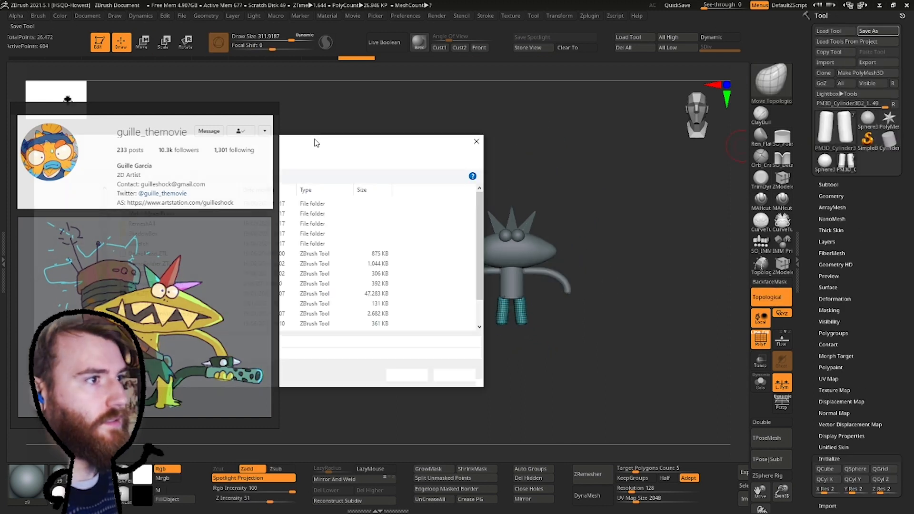
key(Escape)
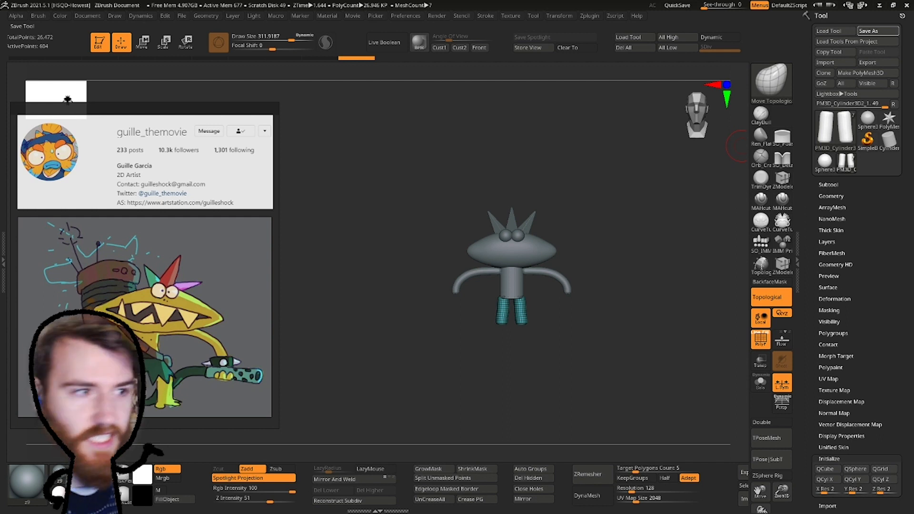
Append a Cylinder3D as a new subtool to the Stinky_01 creature.
click(831, 184)
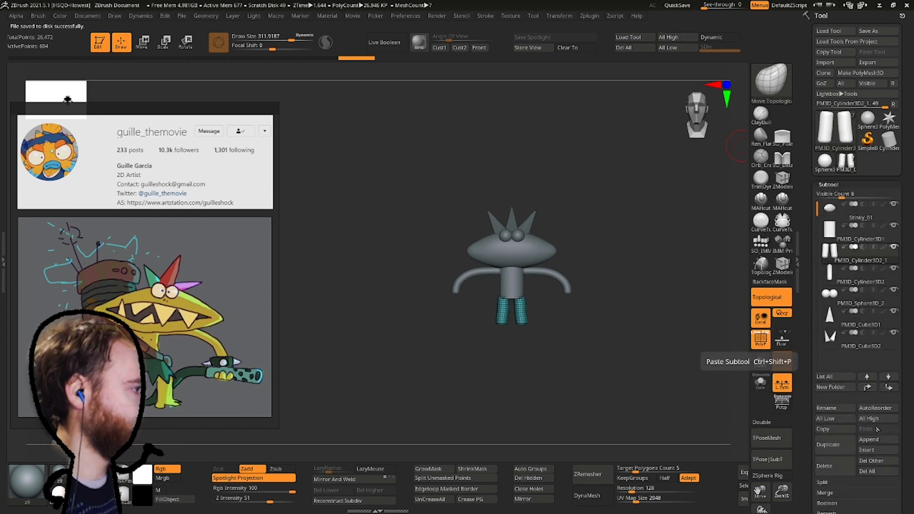
click(853, 212)
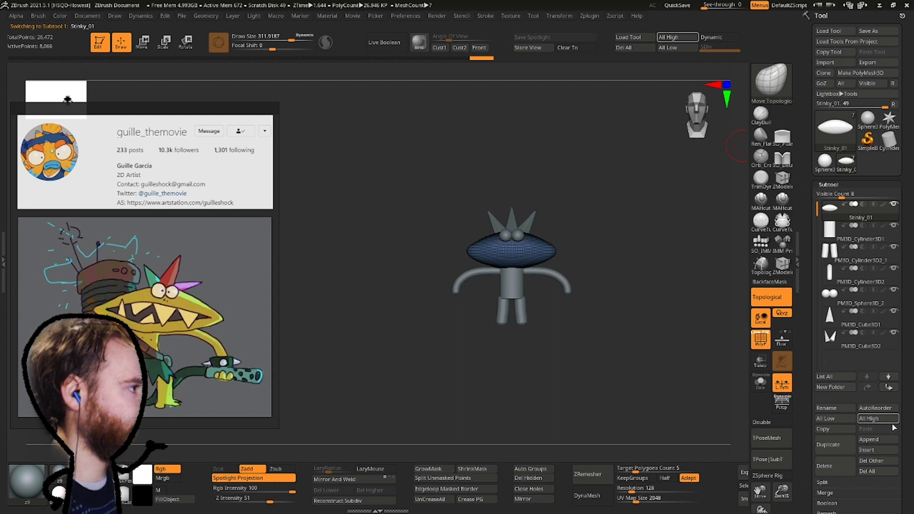
click(869, 440)
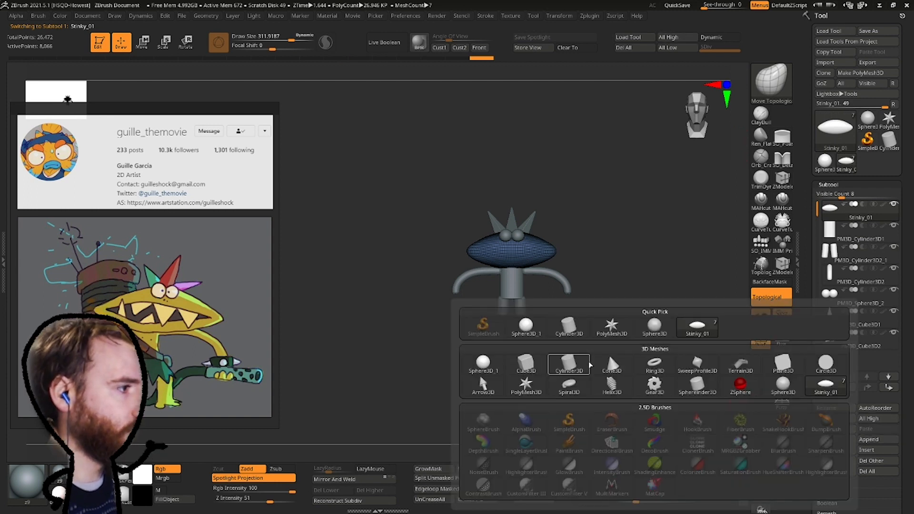
click(589, 366)
Flatten the new cylinder into a thin ground disc and place it just below the creature's feet.
key(w)
drag(508, 239, 564, 341)
drag(514, 277, 513, 285)
shift+drag(190, 84, 253, 83)
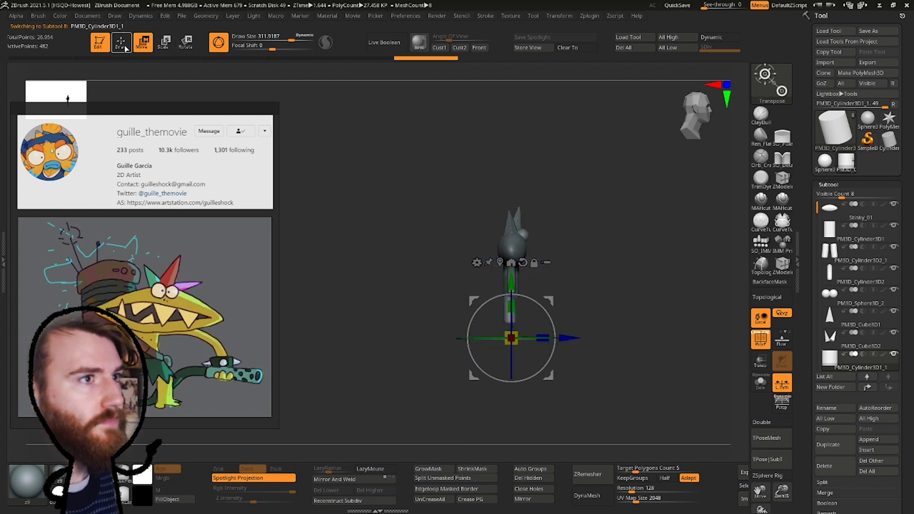
drag(512, 276, 512, 266)
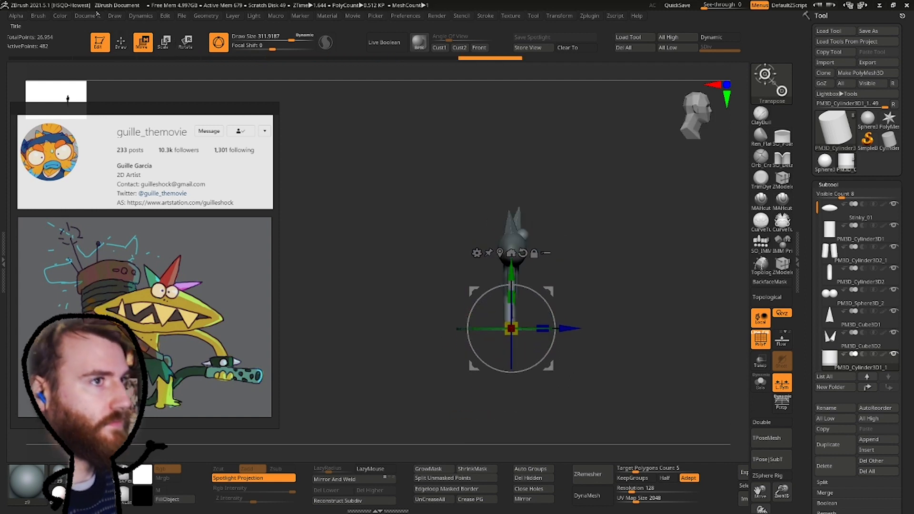
Move the ground disc subtool up to the first position in the subtool list.
click(121, 42)
click(868, 387)
click(868, 387)
click(867, 388)
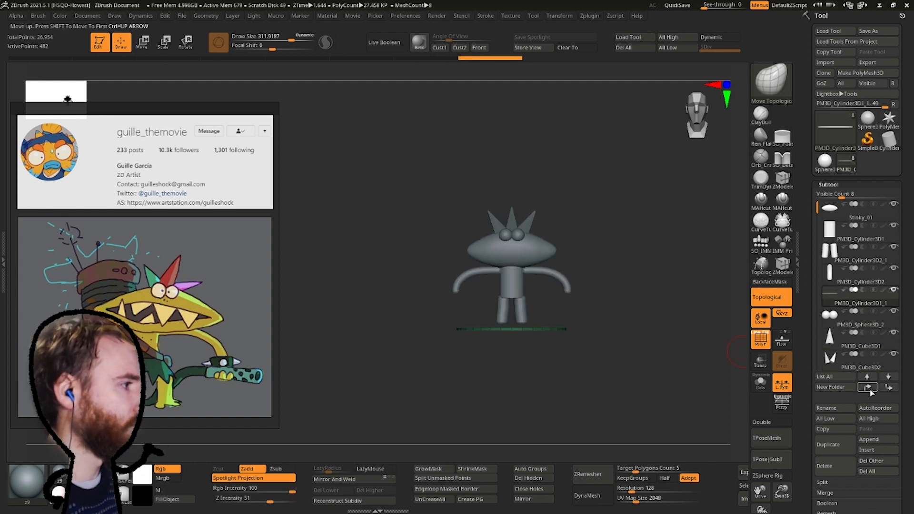
click(871, 390)
click(871, 390)
click(870, 390)
click(871, 390)
Select the torso cylinder in side view and set the brush draw size to 1000.
ctrl+right_drag(598, 243, 599, 267)
right_drag(599, 267, 503, 202)
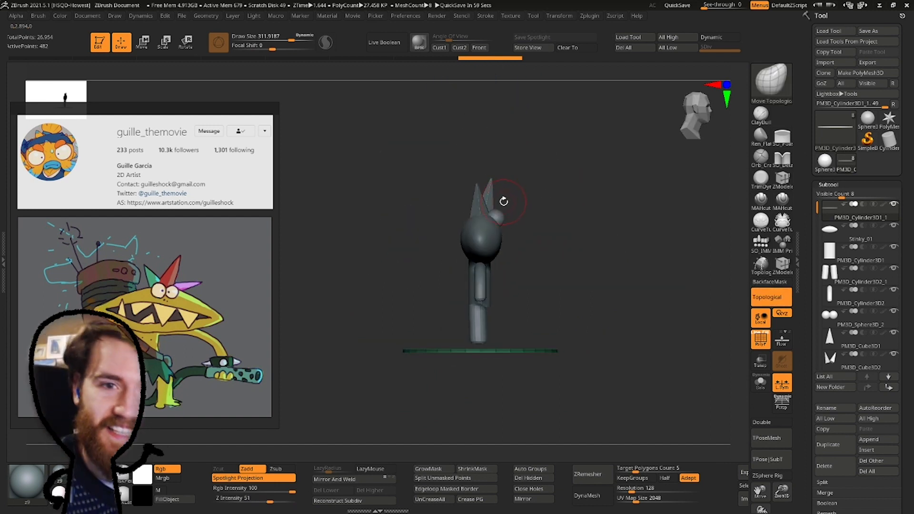
alt+click(465, 292)
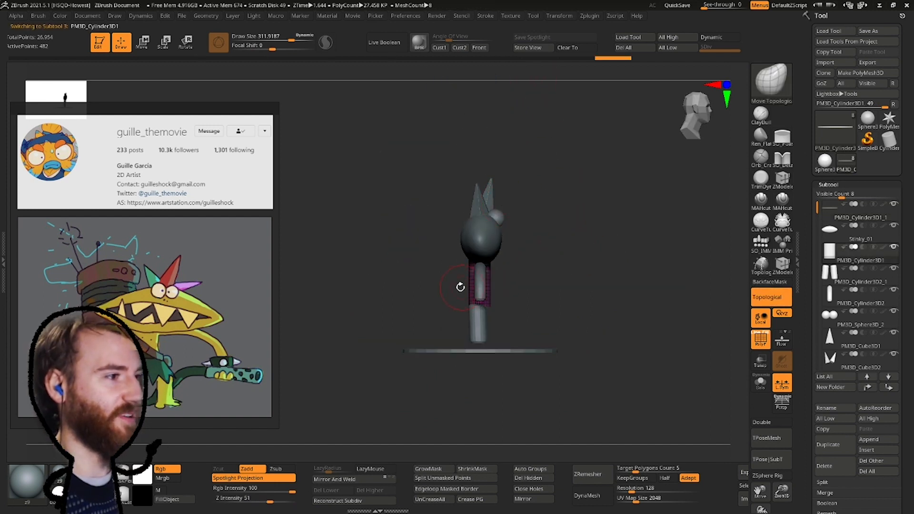
right_drag(461, 286, 514, 251)
key(space)
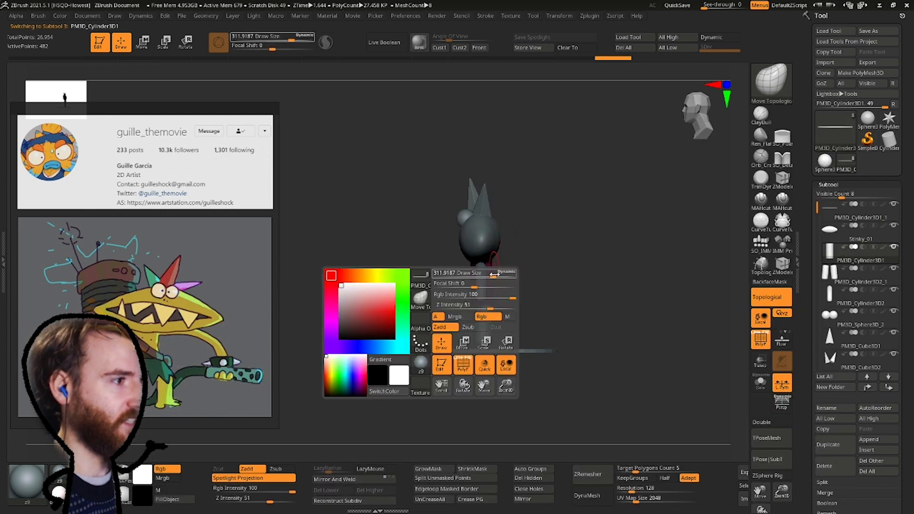
drag(459, 272, 519, 272)
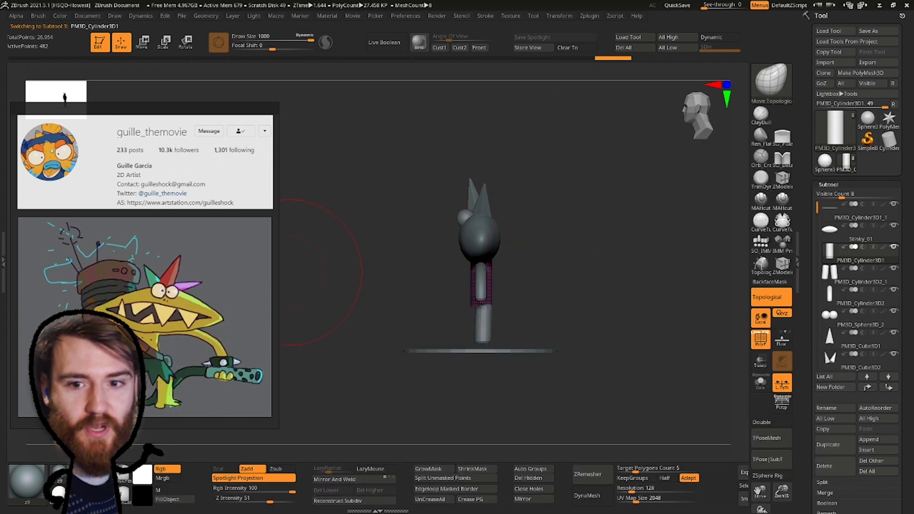
Switch to the Snipping Tool and capture the reference drawing together with the creature's side view.
drag(301, 238, 558, 238)
click(523, 253)
drag(68, 108, 575, 425)
drag(348, 27, 602, 29)
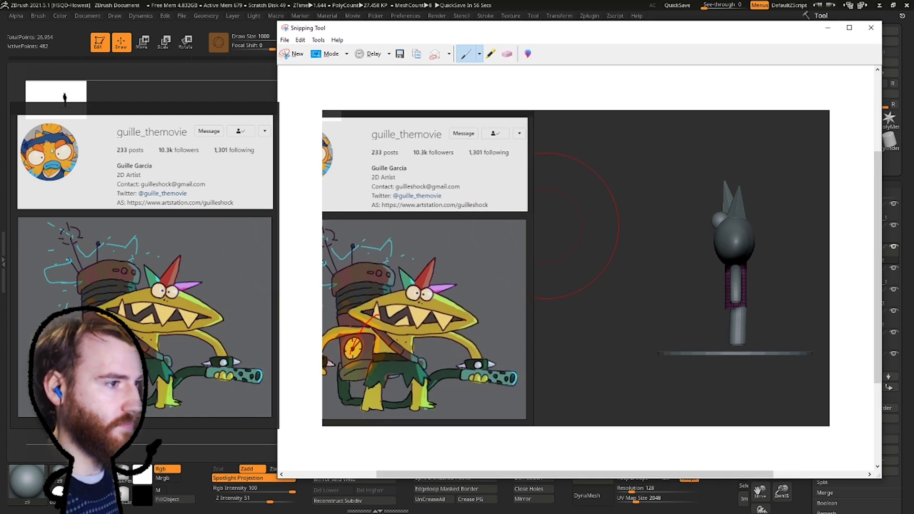
Erase the stray red stroke from the snip and choose the Custom Pen.
click(508, 53)
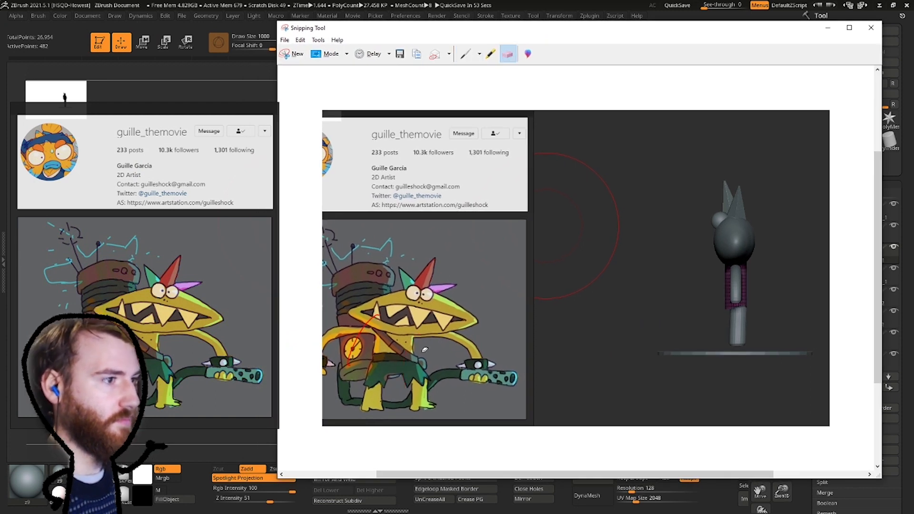
click(480, 54)
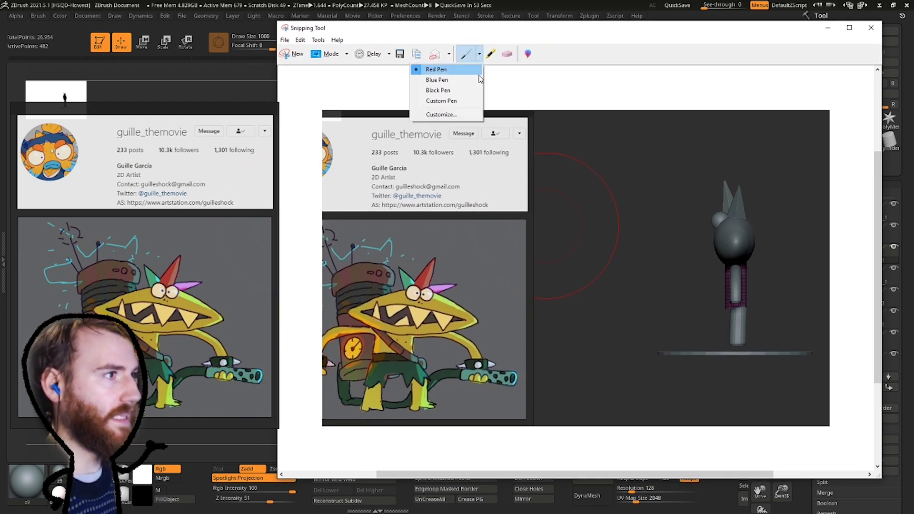
click(448, 102)
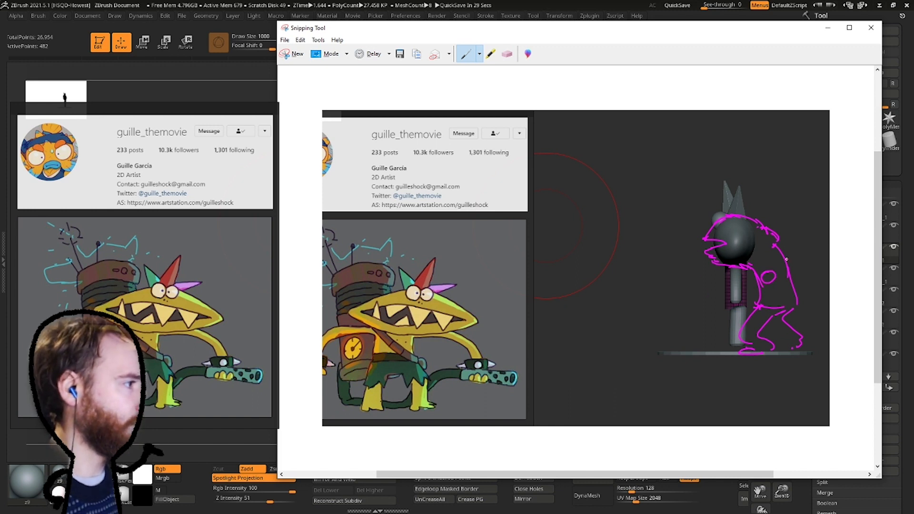
Sketch a tall backpack with straps behind the creature's back and spikes on its head over the side view.
drag(799, 227, 800, 238)
drag(793, 204, 802, 328)
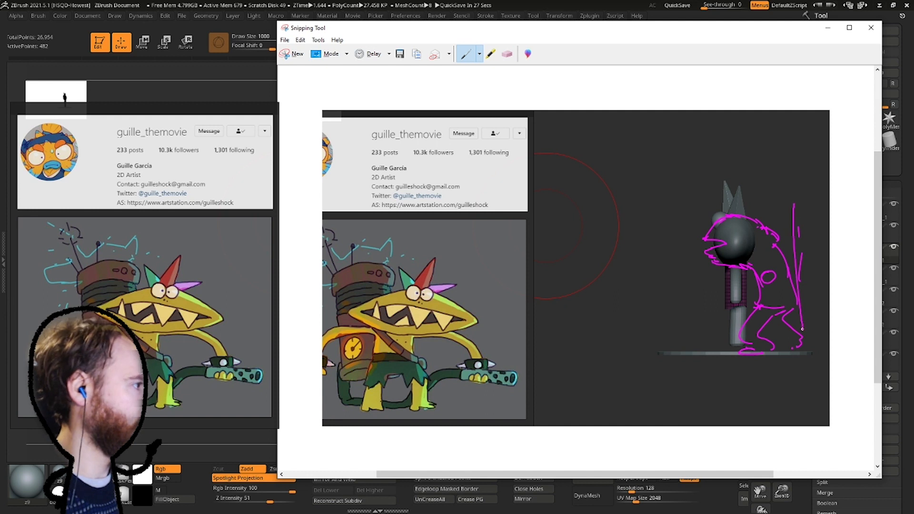
drag(822, 164, 799, 303)
mouse_move(796, 298)
mouse_down()
mouse_move(815, 169)
mouse_move(847, 286)
mouse_move(833, 317)
mouse_up()
drag(803, 306, 830, 299)
mouse_move(764, 281)
mouse_down()
mouse_move(808, 295)
mouse_move(801, 303)
mouse_up()
drag(782, 252, 799, 261)
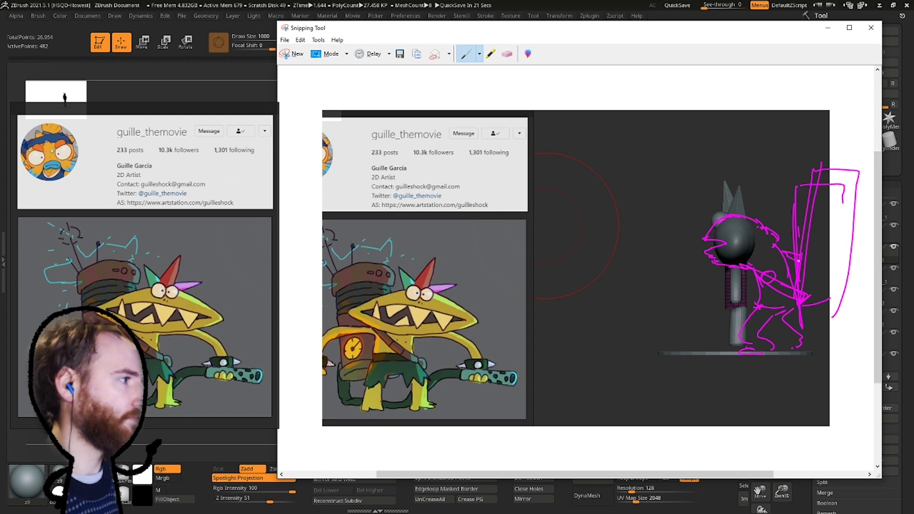
mouse_move(715, 220)
mouse_down()
mouse_move(712, 230)
mouse_move(714, 184)
mouse_move(757, 192)
mouse_up()
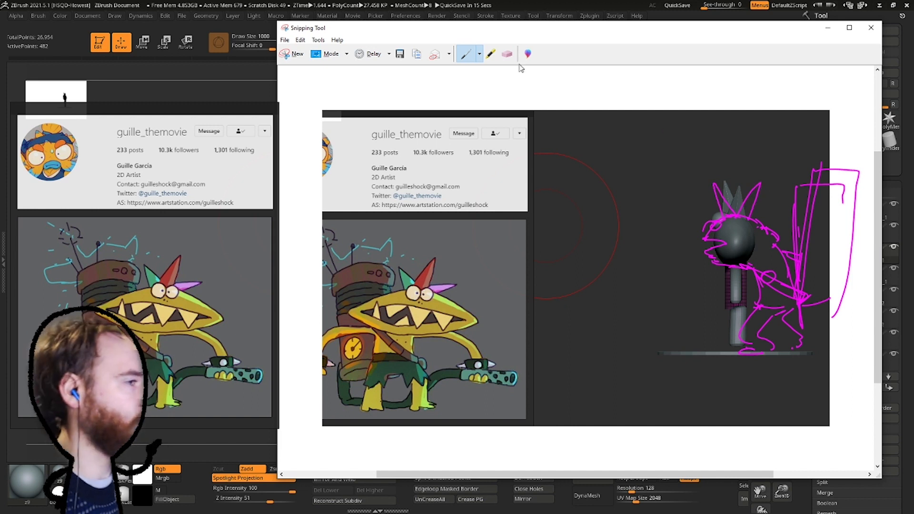
Widen the reference board, paste the annotated snip into it and place the snip beside the original drawing.
drag(551, 34, 466, 46)
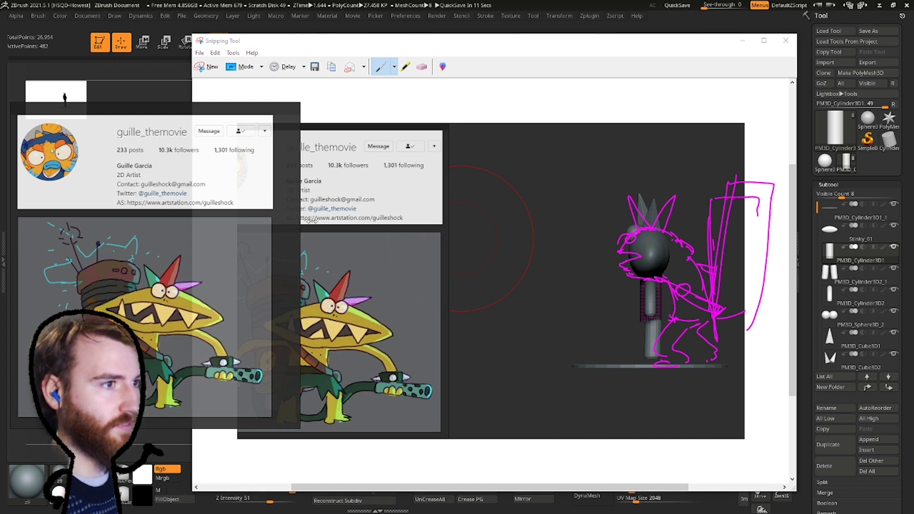
drag(312, 221, 497, 229)
key(ctrl+v)
scroll(440, 245, down, 3)
drag(441, 245, 82, 256)
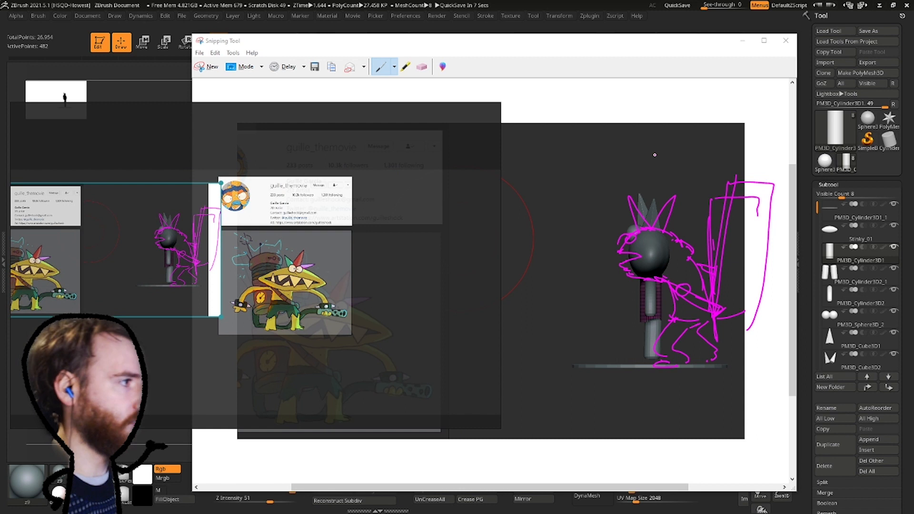
Close the Snipping Tool without saving the snip and shrink the reference board clear of the model.
click(785, 41)
click(535, 273)
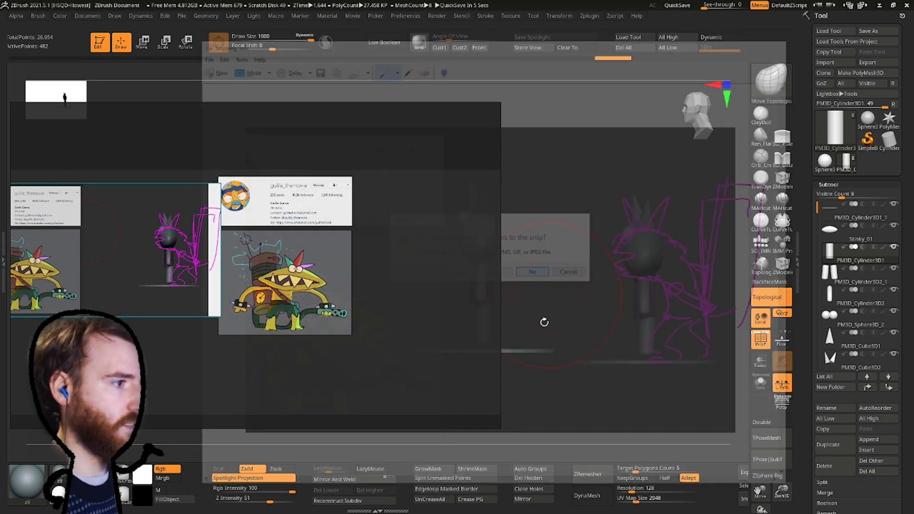
drag(496, 425, 269, 370)
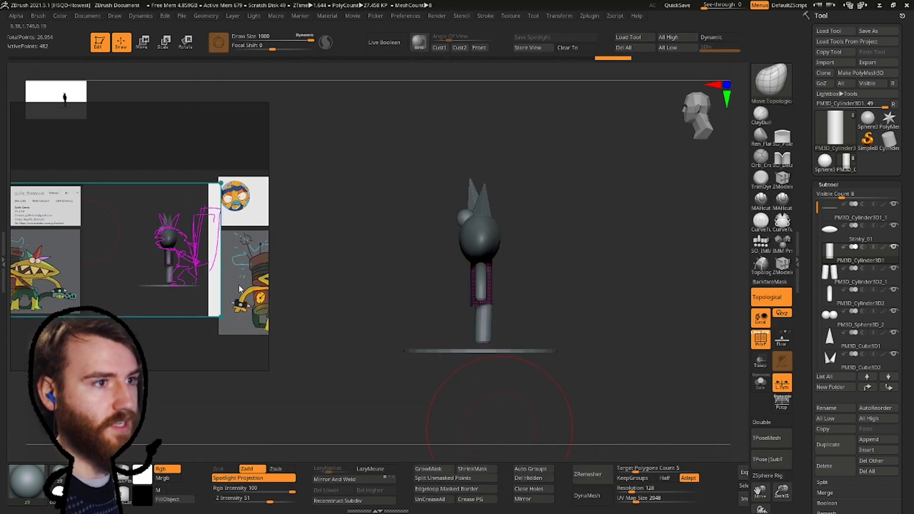
Arrange the reference board so the pose sketch sits directly beside the profile card and the creature drawing.
middle_drag(170, 277, 81, 267)
scroll(148, 260, up, 2)
middle_drag(153, 259, 116, 249)
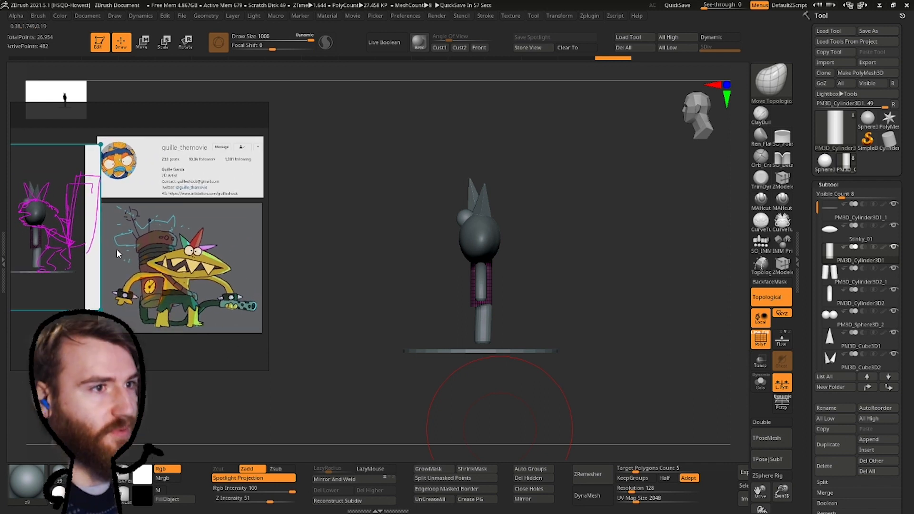
drag(100, 310, 164, 347)
drag(152, 310, 97, 304)
click(167, 115)
drag(165, 164, 159, 163)
drag(180, 243, 171, 241)
right_drag(143, 130, 166, 127)
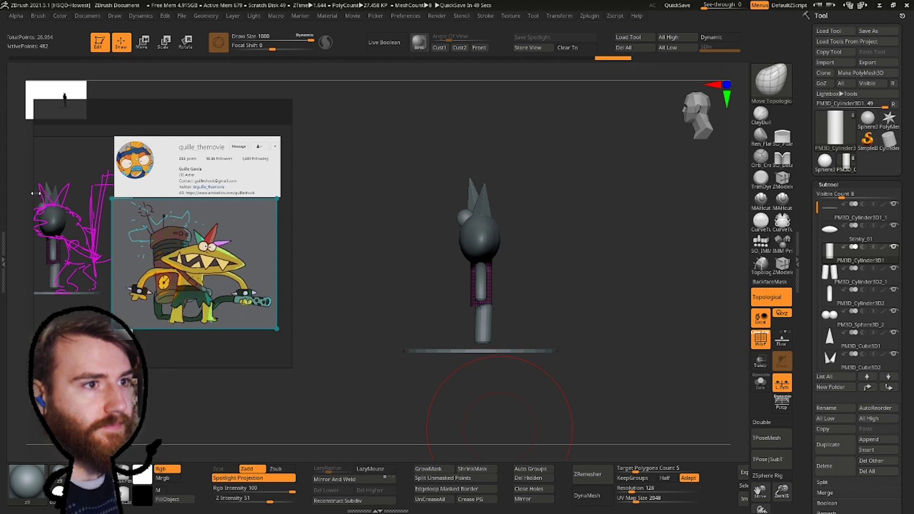
drag(36, 193, 24, 194)
Choose the Move Topological brush and hide the head spikes, eyes and ground disc subtools.
mouse_move(524, 241)
mouse_down()
mouse_move(512, 236)
mouse_move(504, 179)
mouse_move(405, 265)
mouse_move(500, 200)
mouse_move(494, 219)
mouse_move(725, 302)
mouse_up()
key(b)
key(m)
key(t)
click(869, 340)
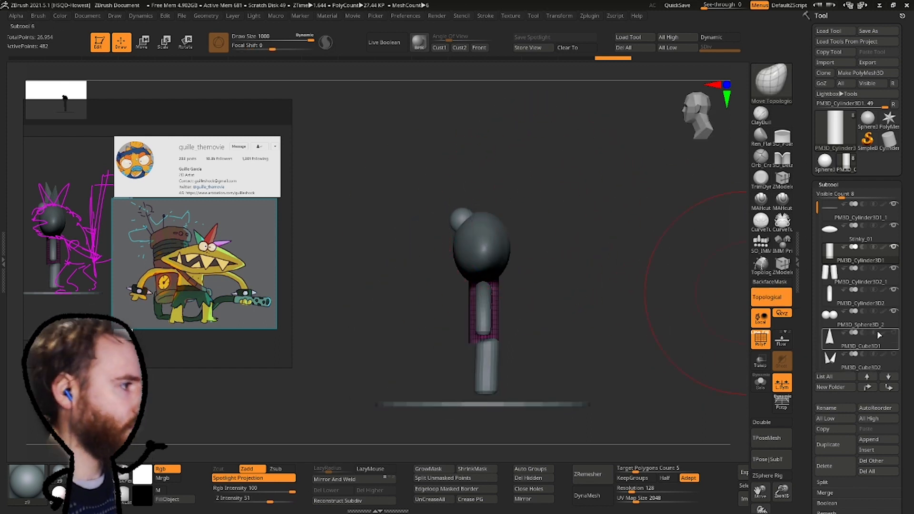
click(856, 205)
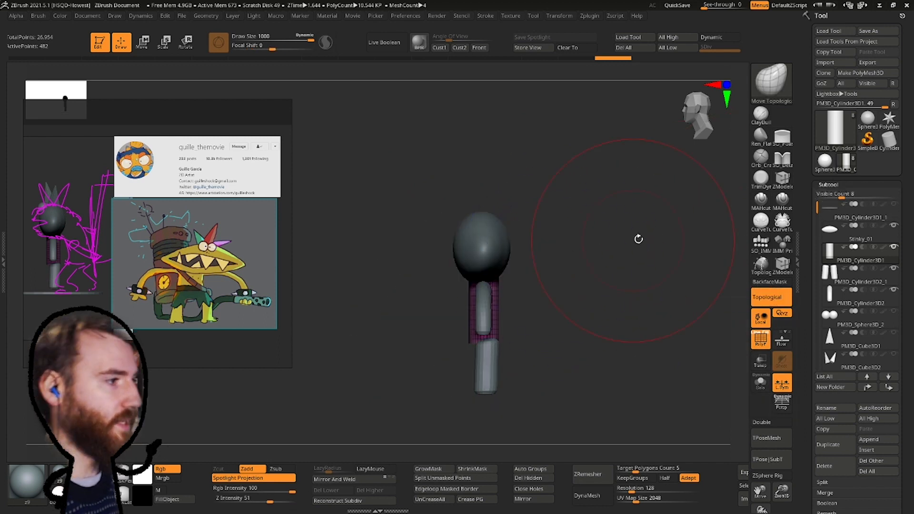
Combine the visible head, torso, arms and legs into one temporary posing mesh with TPoseMesh.
key(shift)
mouse_move(728, 472)
ctrl+mouse_down()
mouse_move(628, 473)
mouse_move(683, 470)
ctrl+mouse_up()
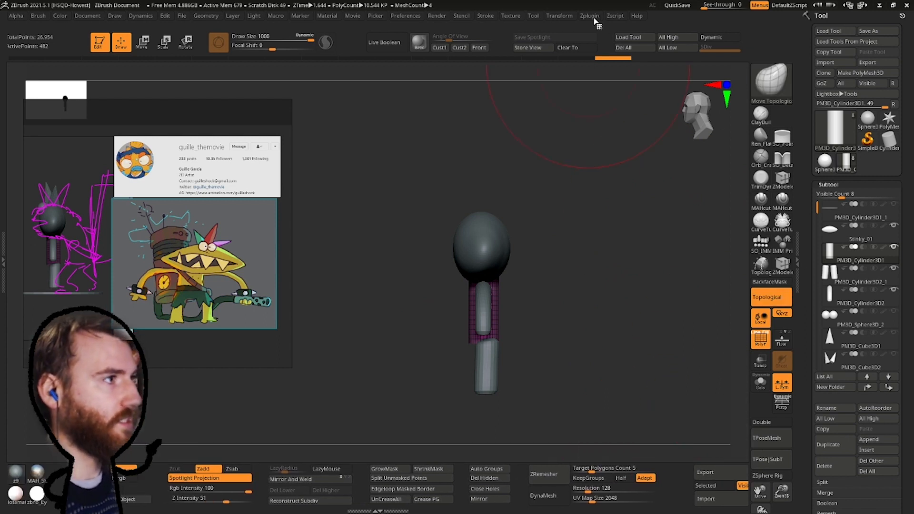
click(761, 444)
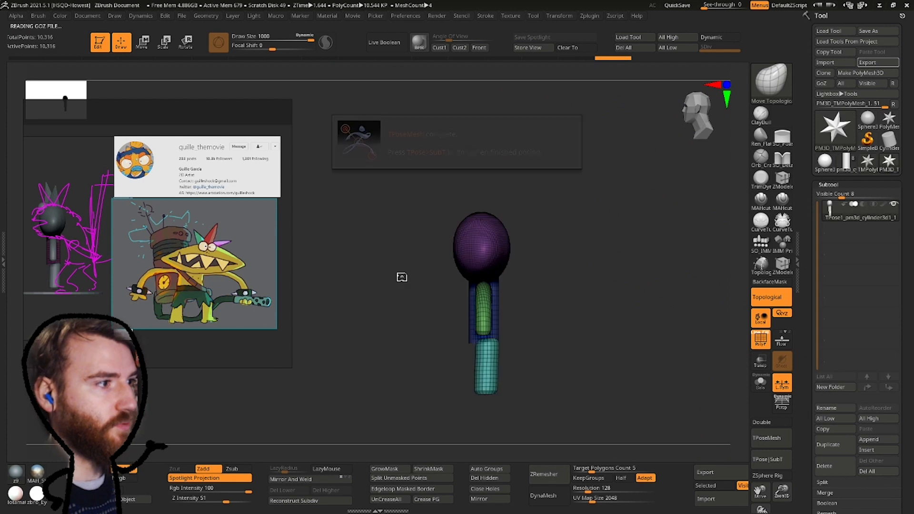
key(b)
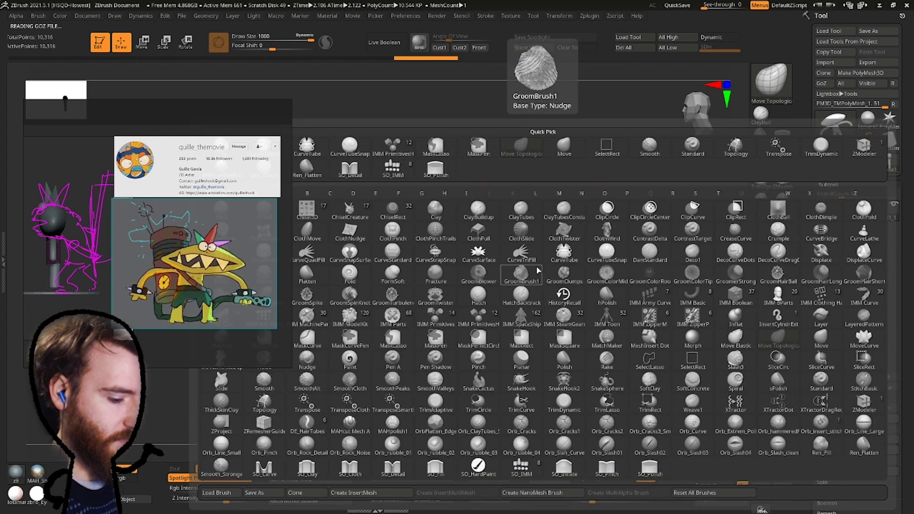
click(538, 270)
click(766, 117)
mouse_move(476, 210)
right_down()
mouse_move(559, 205)
mouse_move(562, 220)
right_up()
mouse_move(562, 221)
shift+right_down()
mouse_move(589, 220)
mouse_move(525, 223)
mouse_move(601, 274)
mouse_move(586, 280)
shift+right_up()
key(s)
key(s)
mouse_move(571, 291)
mouse_down()
mouse_move(540, 292)
mouse_move(548, 292)
mouse_up()
drag(552, 283, 579, 285)
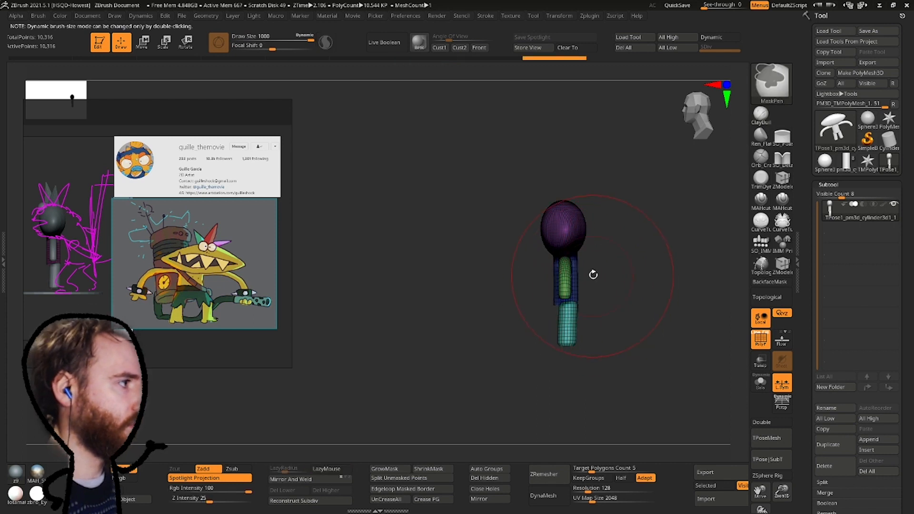
Bend the torso's lower end backward in side view with the Move Topological brush to start the hunched pose.
key(b)
key(m)
key(t)
key(space)
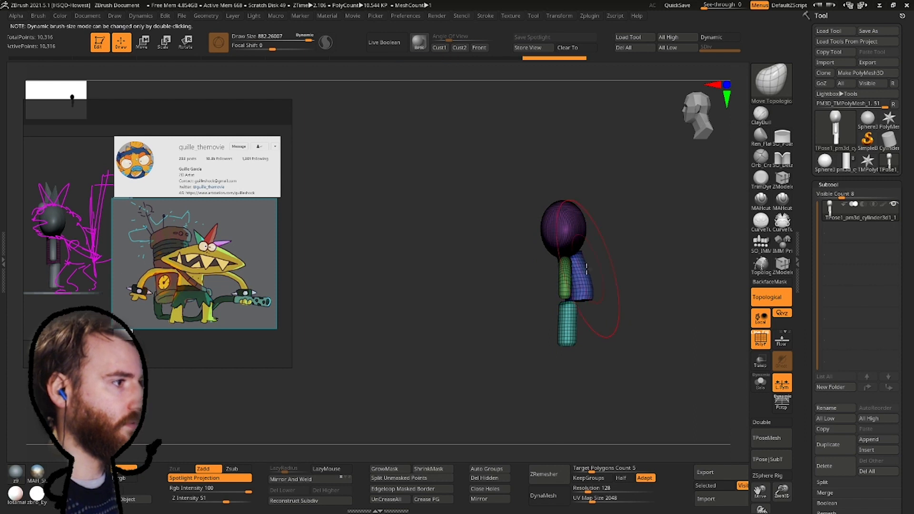
mouse_move(597, 248)
mouse_down()
mouse_move(592, 296)
mouse_move(589, 285)
mouse_up()
key(space)
mouse_move(602, 297)
right_down()
mouse_move(650, 249)
mouse_move(582, 307)
mouse_move(615, 286)
mouse_move(613, 266)
right_up()
drag(613, 266, 613, 299)
Mask everything except the legs and move them back beneath the lower end of the bent torso.
alt+right_drag(550, 280, 359, 197)
click(142, 41)
alt+right_drag(367, 244, 390, 294)
ctrl+click(421, 302)
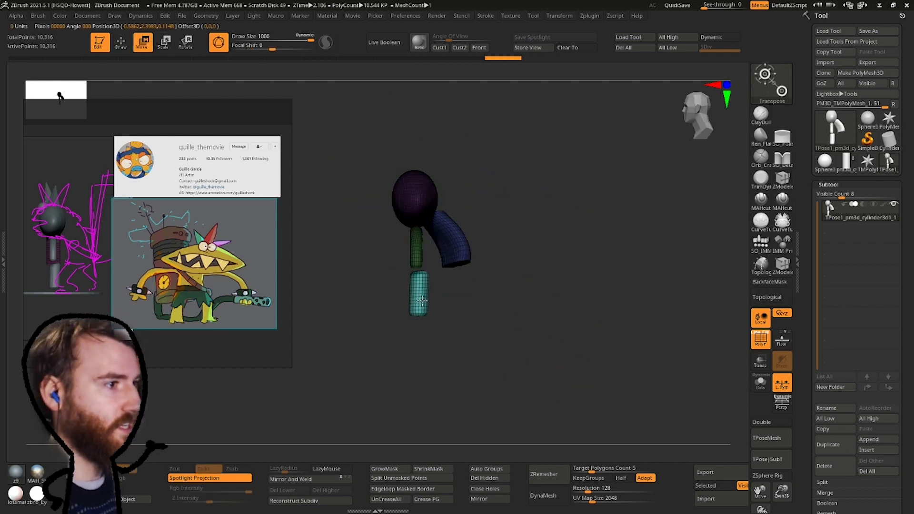
click(431, 228)
drag(365, 301, 402, 299)
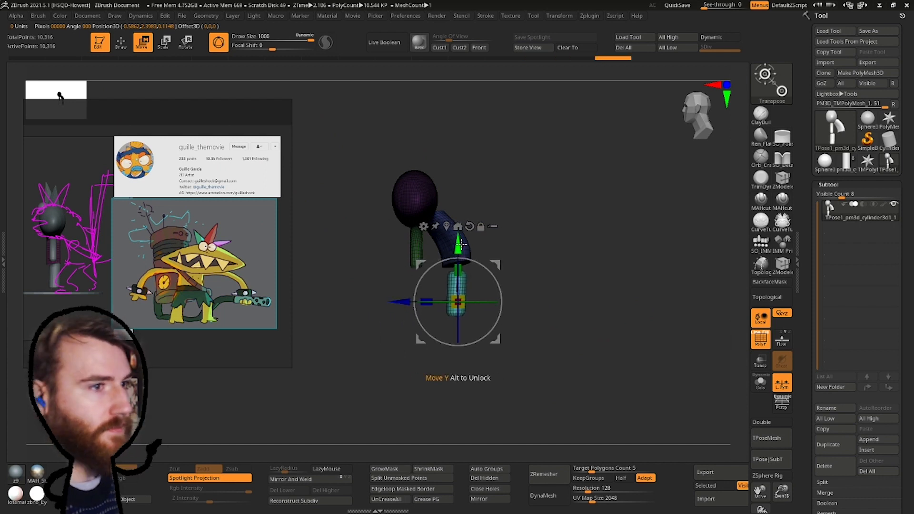
Adjust the join between the torso's lower end and the legs with a smaller Move Topological brush.
click(121, 42)
mouse_move(457, 284)
ctrl+right_down()
mouse_move(485, 288)
mouse_move(443, 244)
ctrl+right_up()
key(space)
click(442, 249)
ctrl+right_drag(420, 278, 539, 122)
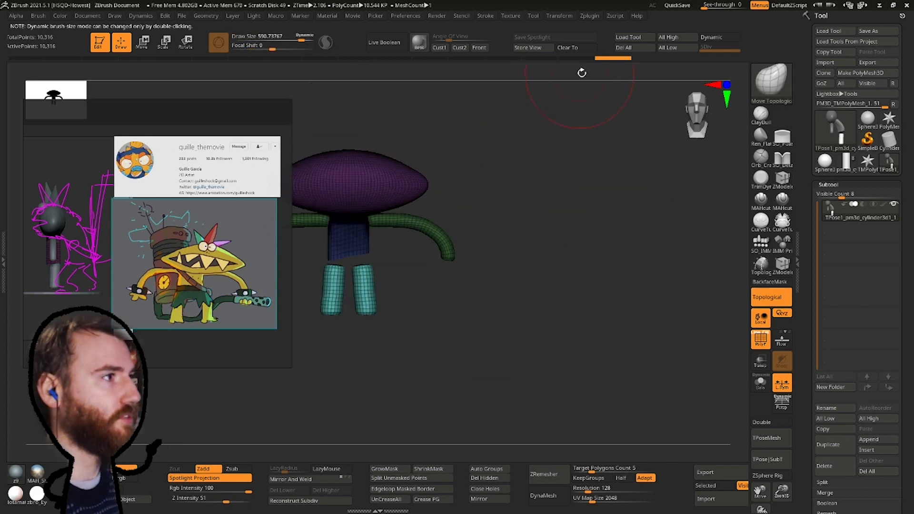
mouse_move(613, 58)
mouse_down()
mouse_move(210, 58)
mouse_move(231, 60)
mouse_up()
right_drag(433, 292, 458, 267)
right_click(458, 267)
click(459, 264)
key(ctrl+z)
drag(438, 269, 461, 265)
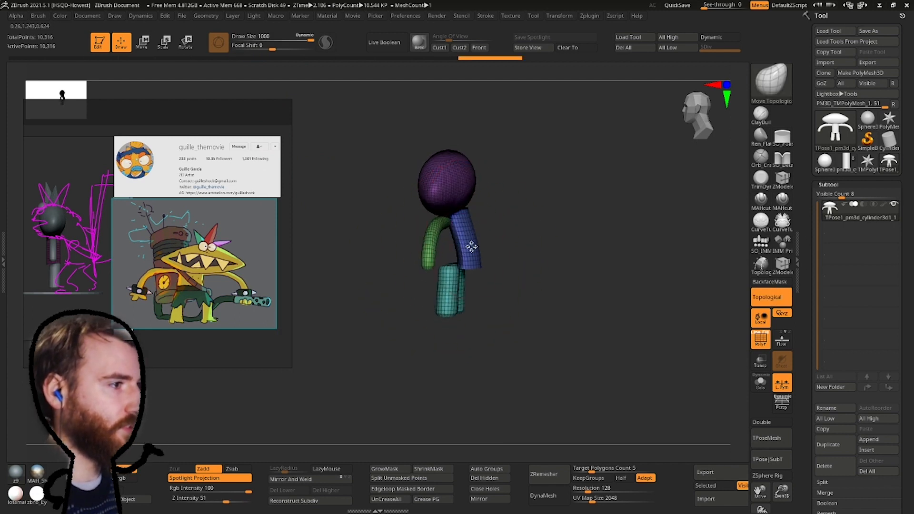
Push the middle of the torso backward in side view to form a hunched back.
right_click(472, 247)
click(468, 243)
drag(475, 234, 491, 227)
mouse_move(477, 268)
right_down()
mouse_move(469, 240)
mouse_move(484, 241)
right_up()
right_click(474, 267)
click(469, 266)
Isolate the torso, shape its upper end forward with Move Topological and show the other body parts again.
ctrl+shift+click(483, 240)
right_click(479, 234)
drag(475, 234, 487, 234)
mouse_move(469, 238)
shift+mouse_down()
mouse_move(471, 268)
mouse_move(467, 217)
shift+mouse_up()
right_click(468, 216)
click(468, 214)
right_click(476, 209)
click(471, 209)
right_drag(470, 209, 467, 218)
right_click(467, 218)
click(464, 216)
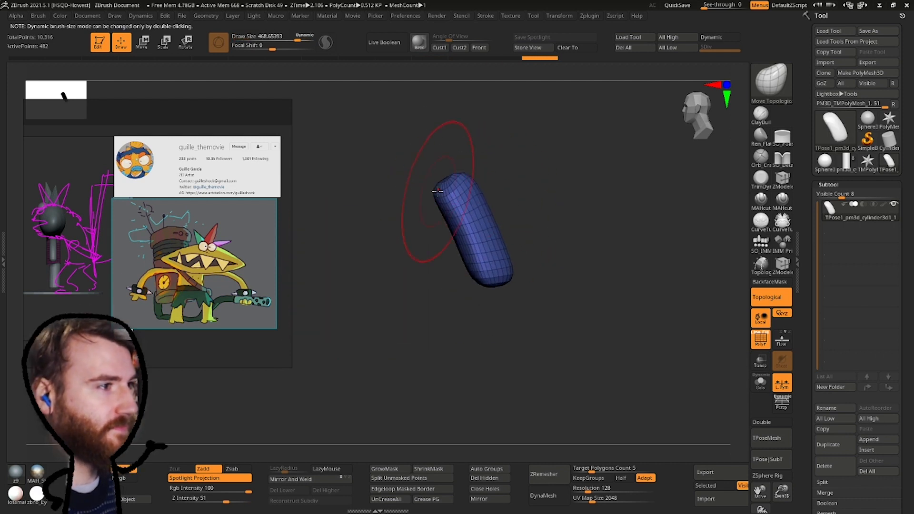
ctrl+shift+click(519, 291)
Move the legs and the arms back in side view so they line up with the hips and shoulders.
right_drag(514, 292, 533, 282)
key(w)
ctrl+click(476, 326)
drag(476, 327, 522, 323)
shift+right_drag(584, 245, 441, 135)
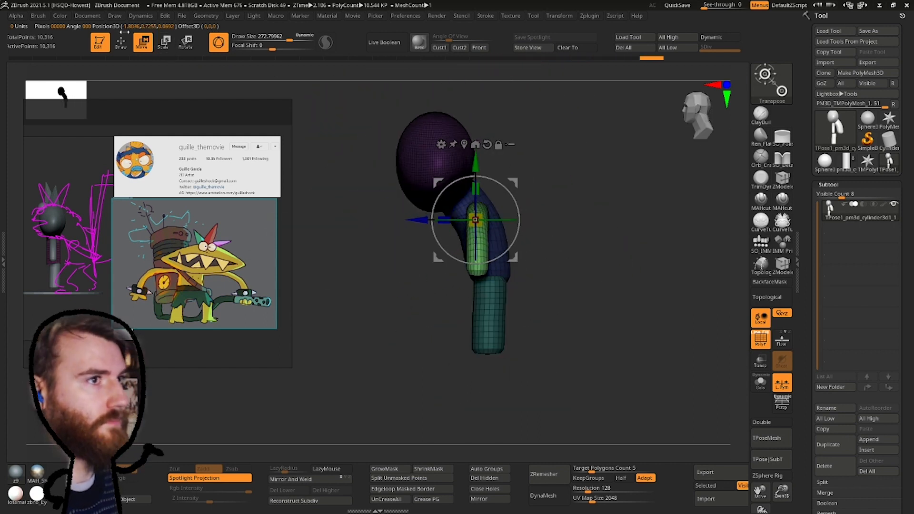
click(122, 42)
Mask everything except the legs and bend the knees forward in side view with the Move Topological brush.
key(w)
ctrl+click(491, 328)
key(q)
alt+right_drag(540, 334, 515, 292)
drag(479, 281, 457, 281)
mouse_move(480, 314)
right_down()
mouse_move(652, 313)
mouse_move(447, 224)
mouse_move(465, 194)
mouse_move(425, 279)
mouse_move(512, 249)
mouse_move(590, 284)
mouse_move(542, 280)
mouse_move(563, 225)
mouse_move(527, 230)
mouse_move(524, 267)
mouse_move(500, 315)
mouse_move(549, 276)
mouse_move(478, 213)
mouse_move(452, 251)
mouse_move(402, 196)
mouse_move(487, 285)
mouse_move(453, 198)
mouse_move(315, 248)
right_up()
ctrl+shift+click(424, 280)
ctrl+shift+click(512, 250)
key(b)
key(c)
key(b)
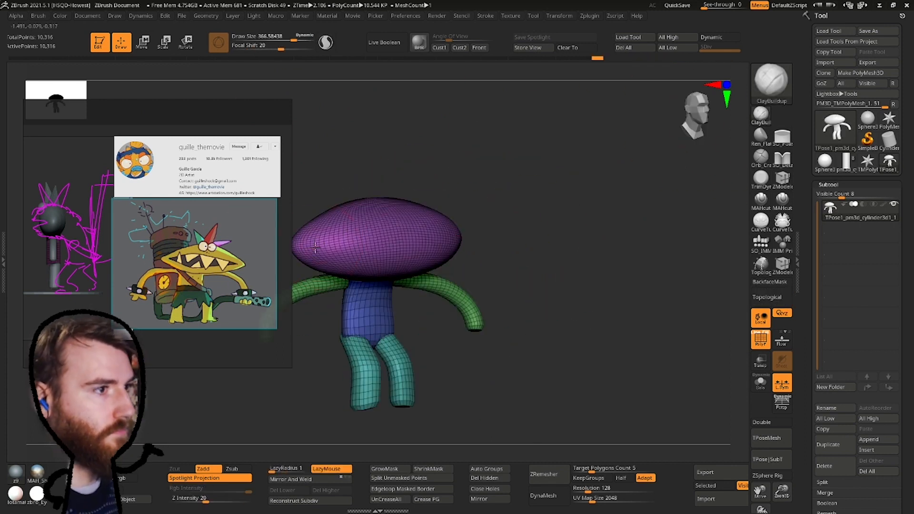
mouse_move(410, 246)
right_down()
mouse_move(453, 230)
mouse_move(391, 178)
mouse_move(447, 202)
right_up()
key(ctrl+shift+z)
key(space)
click(461, 202)
Reshape the head with Move Topological, raising its crown and drawing its back down toward the neck.
key(b)
key(m)
key(t)
mouse_move(490, 229)
right_down()
mouse_move(450, 199)
mouse_move(447, 137)
mouse_move(465, 200)
right_up()
mouse_move(464, 200)
ctrl+right_down()
mouse_move(471, 242)
mouse_move(473, 210)
mouse_move(473, 259)
mouse_move(419, 262)
mouse_move(597, 326)
ctrl+right_up()
key(space)
click(447, 261)
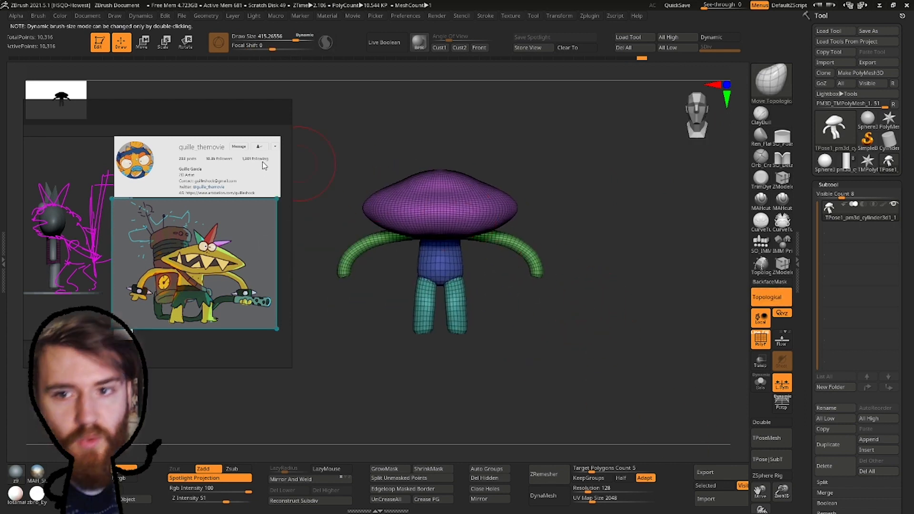
Transfer the hunched pose from the temporary mesh back to the separate subtools with TPose|SubT.
right_drag(456, 227, 420, 233)
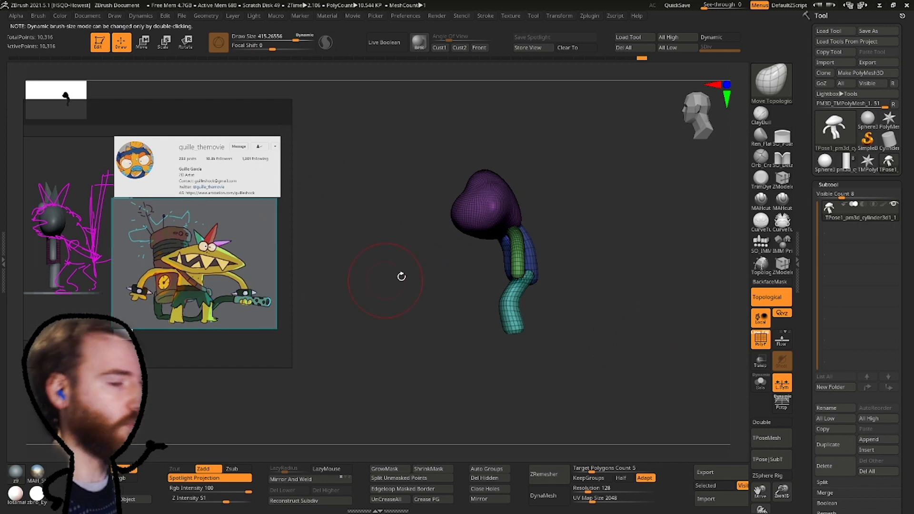
click(766, 460)
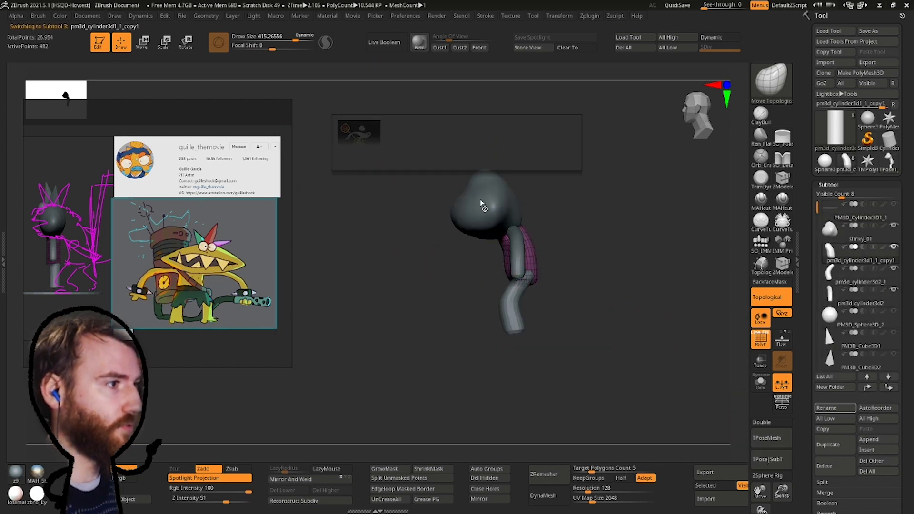
right_drag(497, 198, 805, 214)
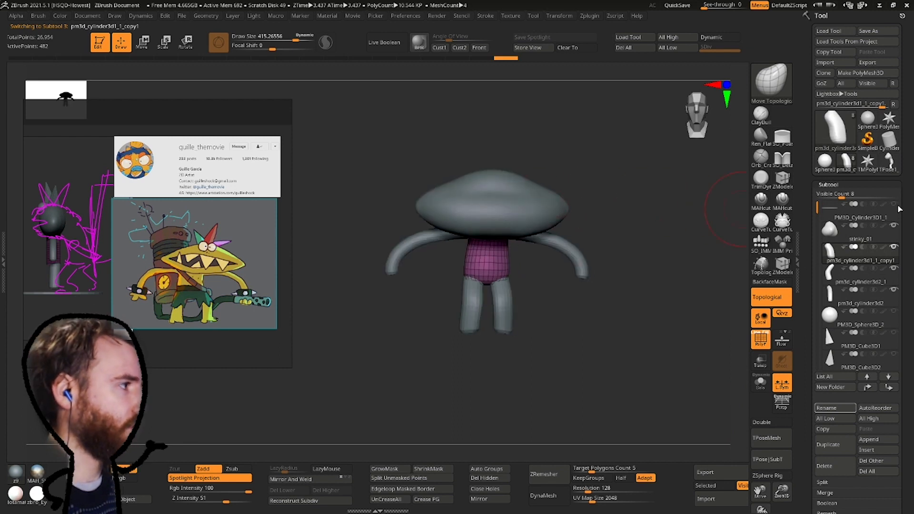
Show the ground disc again and shift it back to sit centred under the creature's feet.
right_drag(609, 251, 526, 266)
alt+click(438, 343)
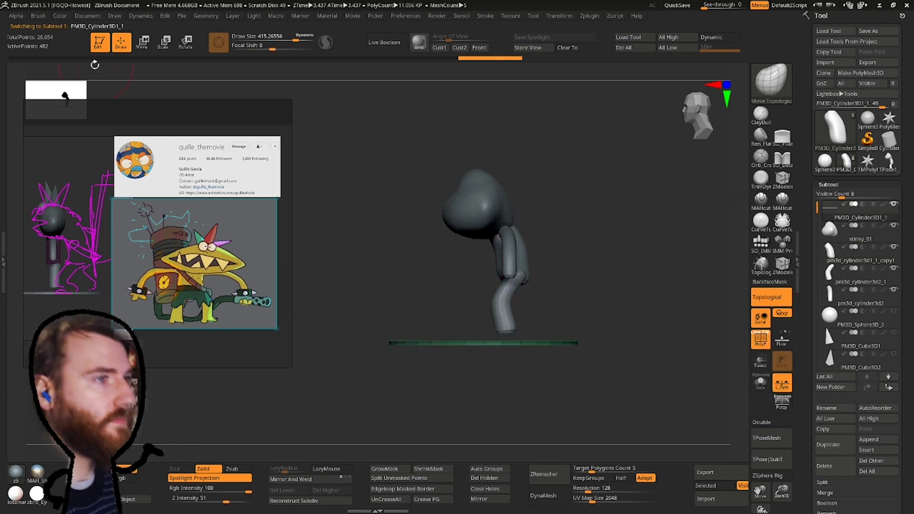
key(w)
drag(438, 344, 440, 345)
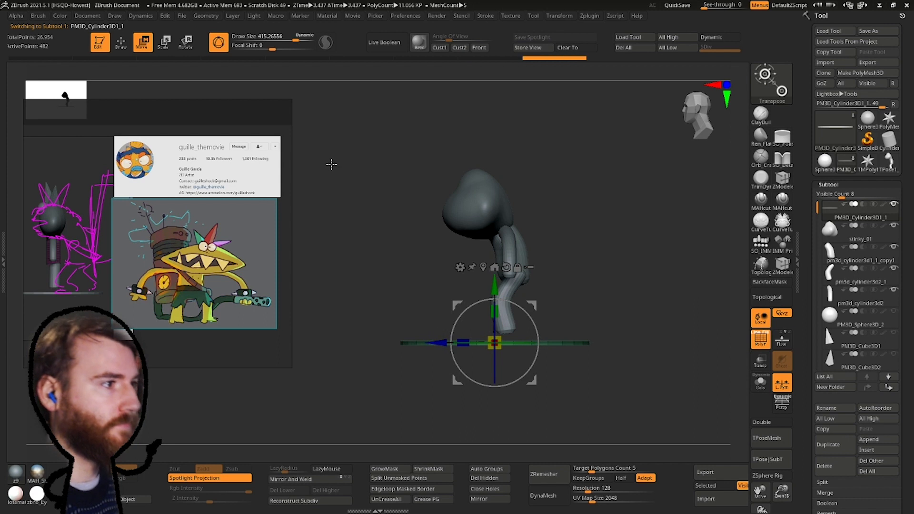
click(121, 42)
Select the head subtool and choose the Move Topological brush in front view.
mouse_move(362, 205)
right_down()
mouse_move(471, 200)
mouse_move(467, 229)
right_up()
alt+click(466, 234)
ctrl+right_drag(705, 400, 735, 430)
mouse_move(648, 377)
alt+right_down()
mouse_move(562, 326)
mouse_move(527, 280)
alt+right_up()
key(b)
key(m)
key(t)
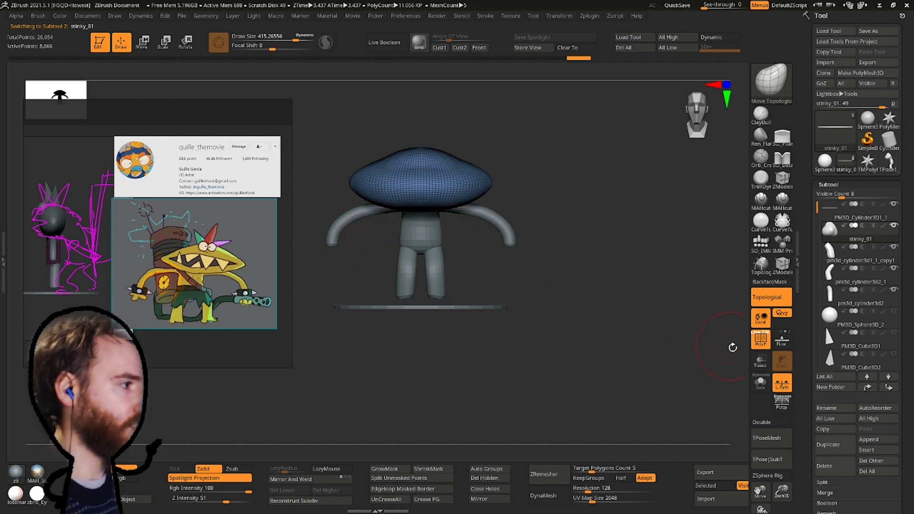
right_drag(547, 209, 516, 292)
ctrl+right_drag(428, 187, 482, 191)
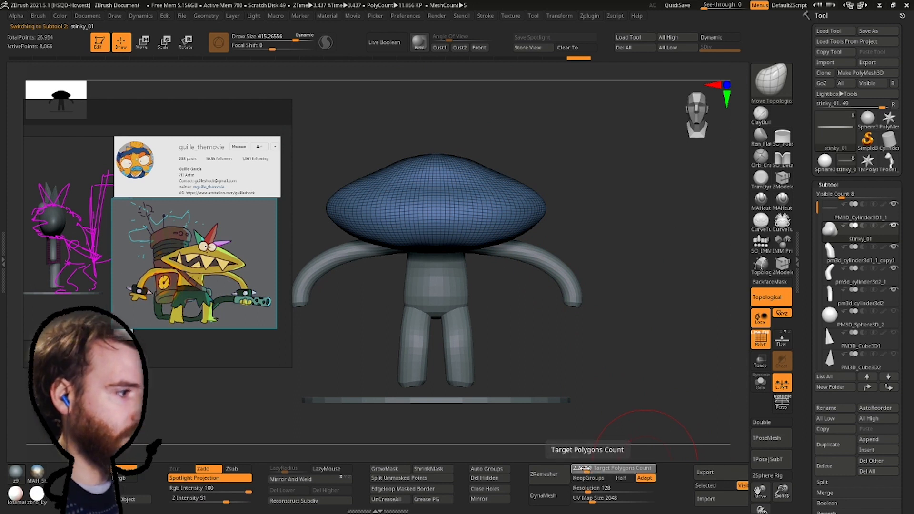
Set the target polygon count to 0.1 and ZRemesh the head to a low-resolution mesh.
right_drag(465, 259, 577, 426)
drag(575, 468, 572, 473)
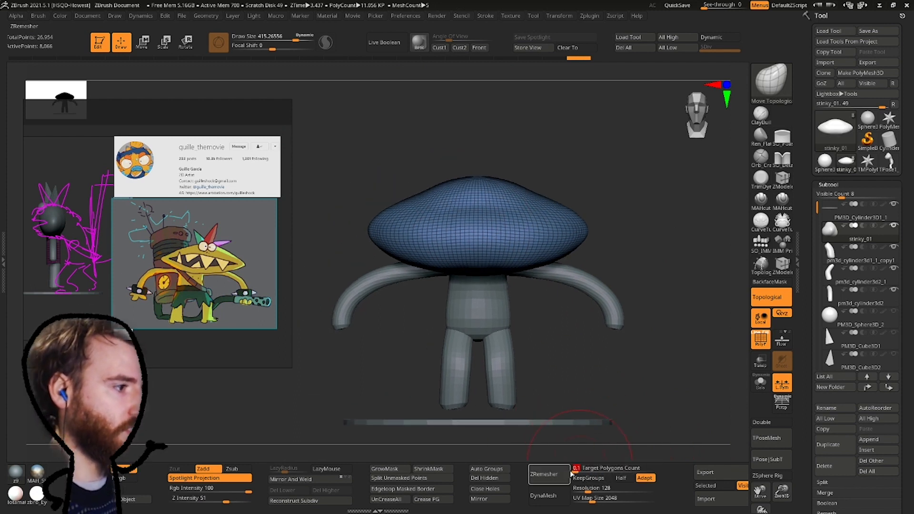
click(550, 469)
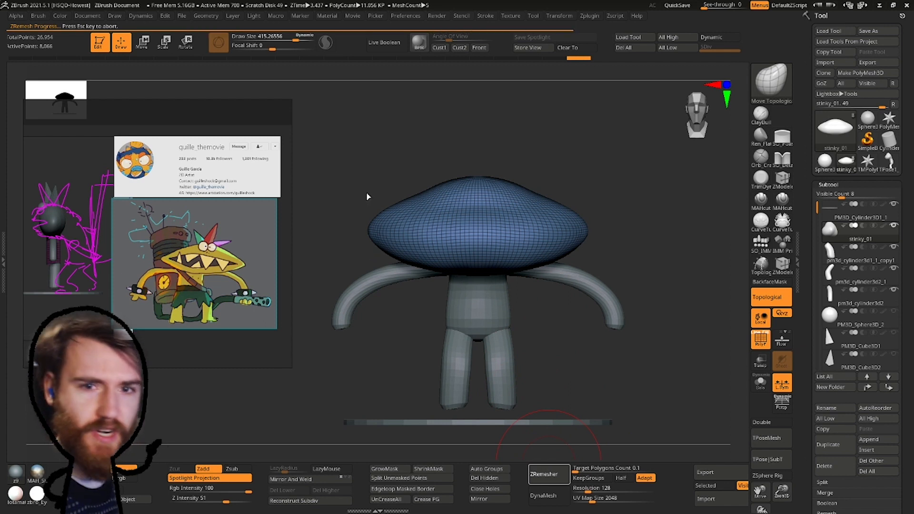
right_drag(529, 268, 429, 245)
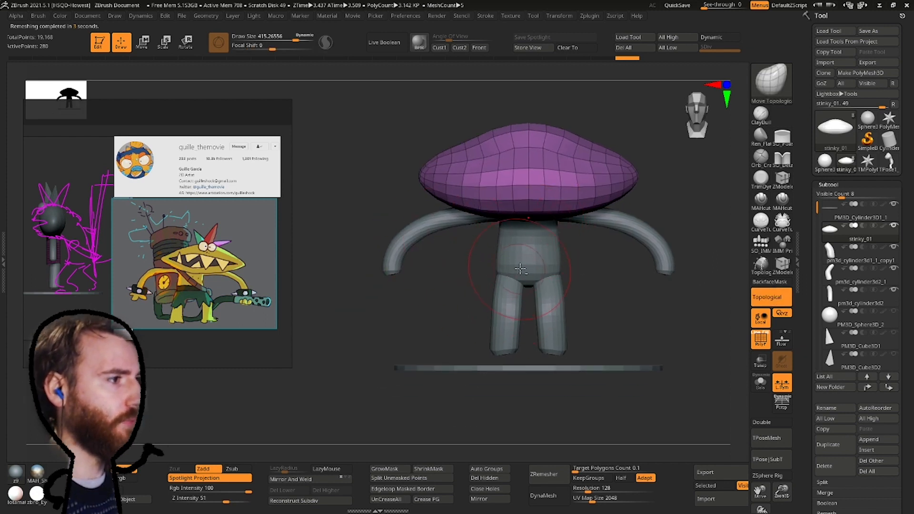
Select the torso subtool and isolate it from the other body parts in Solo mode.
alt+click(520, 269)
right_drag(635, 333, 613, 309)
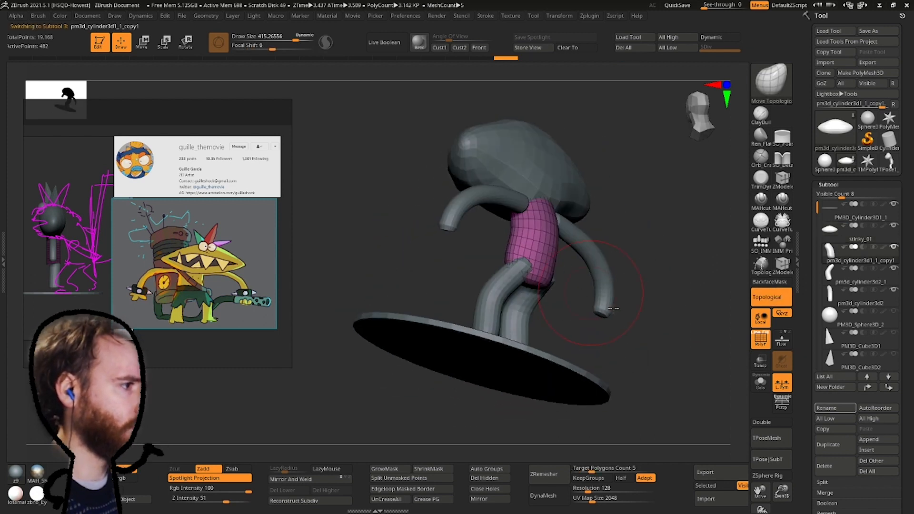
click(760, 381)
right_drag(613, 247, 615, 283)
right_drag(552, 193, 583, 455)
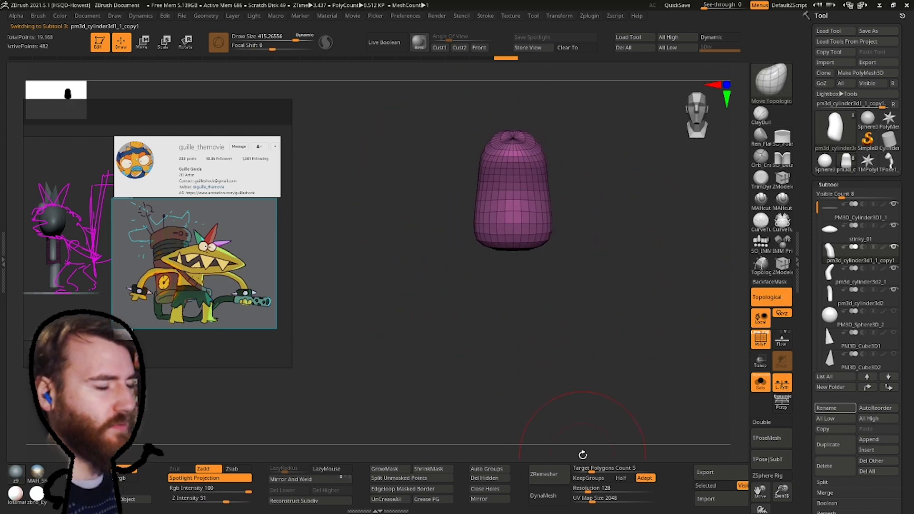
ZRemesh the torso at a target polygon count of 0.1 and show all the body parts again.
drag(587, 469, 575, 470)
click(544, 474)
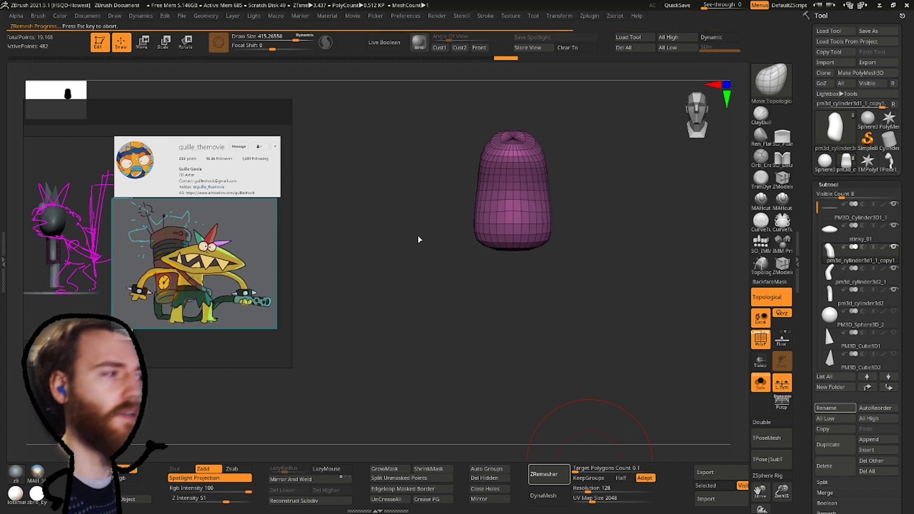
right_drag(418, 236, 453, 172)
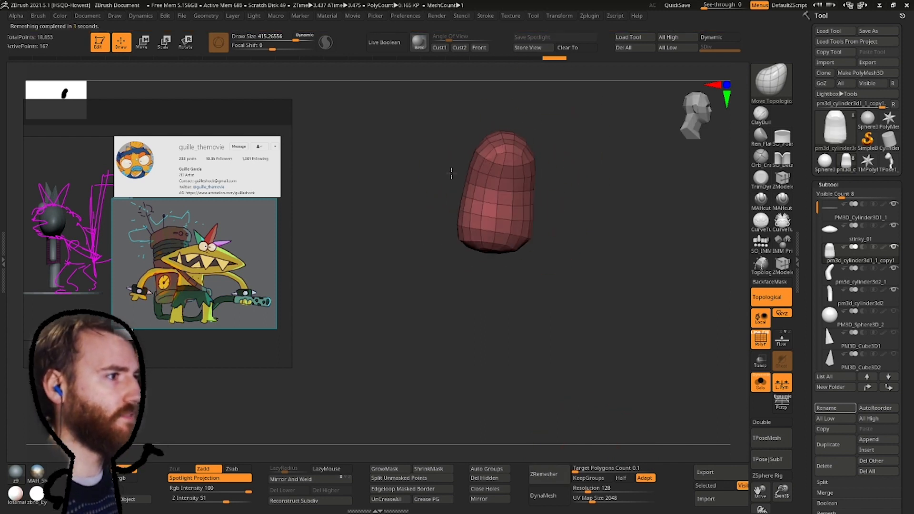
key(ctrl+d)
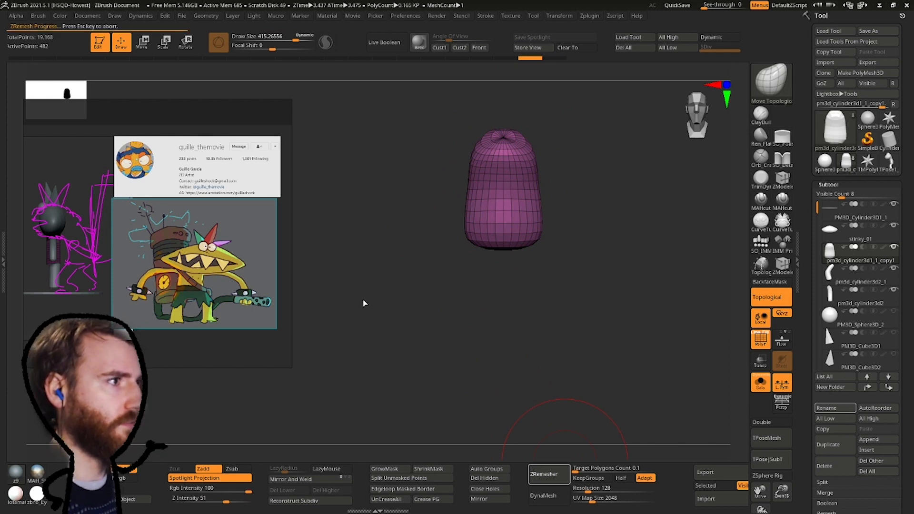
click(760, 383)
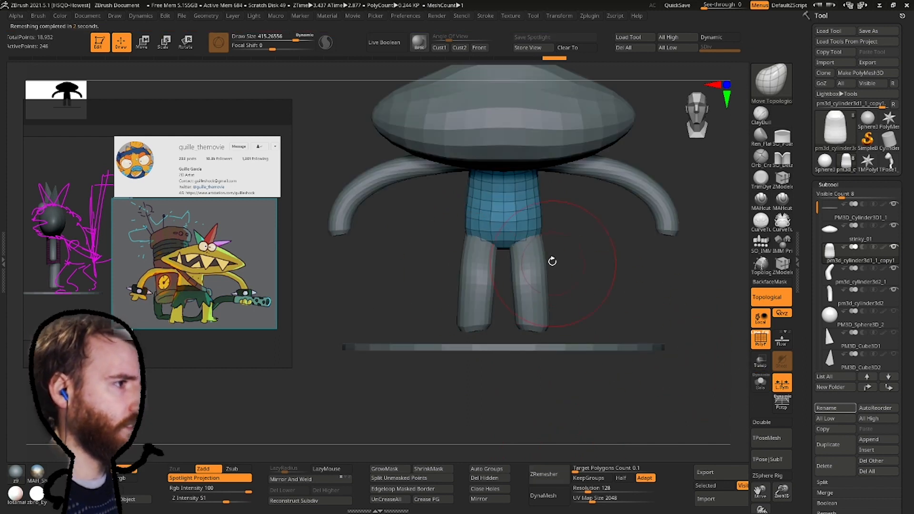
Select the legs subtool and mask it in sections to make separate thigh, shin and foot polygroups.
right_drag(522, 286, 492, 304)
alt+click(522, 305)
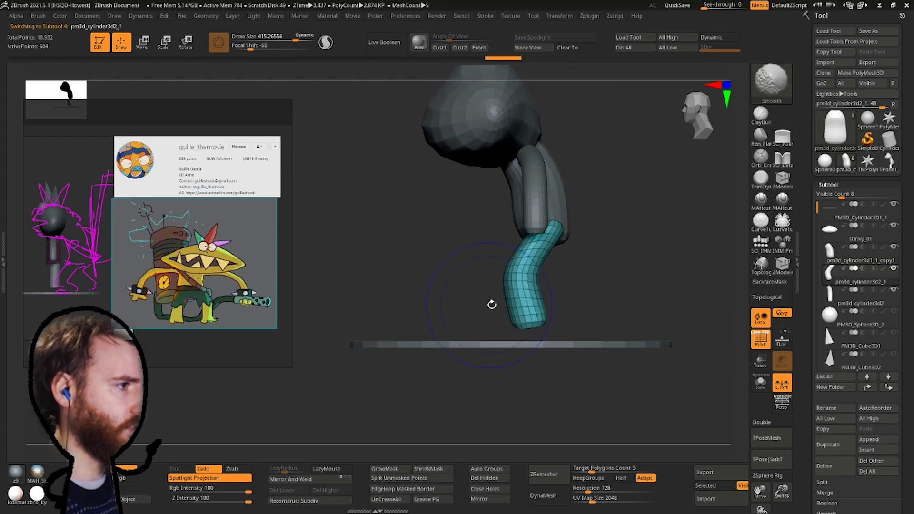
ctrl+drag(484, 276, 607, 342)
shift+right_drag(552, 323, 564, 284)
ctrl+drag(570, 273, 470, 313)
key(ctrl+w)
ZRemesh the legs with KeepGroups enabled and a target polygon count of 0.1.
drag(592, 470, 573, 470)
click(588, 479)
click(548, 474)
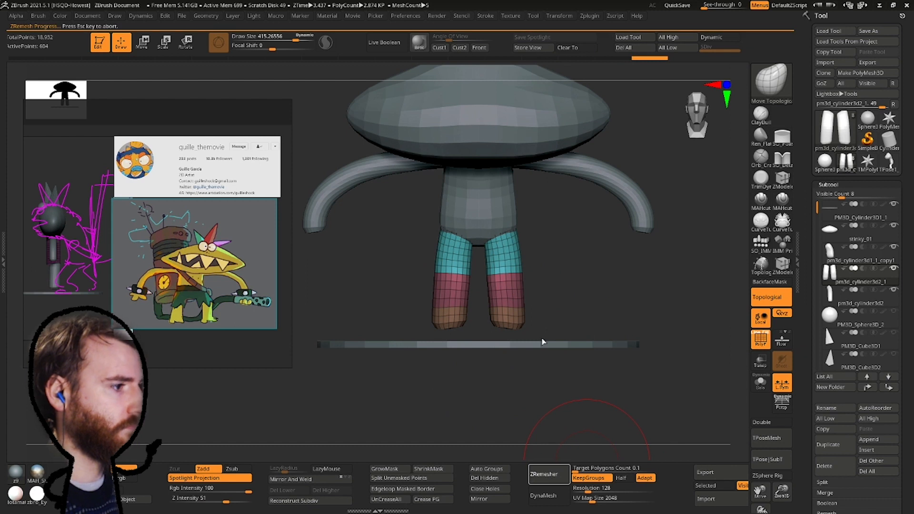
Bow both legs slightly outward with the Move Topological brush.
mouse_move(540, 332)
right_down()
mouse_move(587, 289)
mouse_move(710, 337)
right_up()
key(b)
key(m)
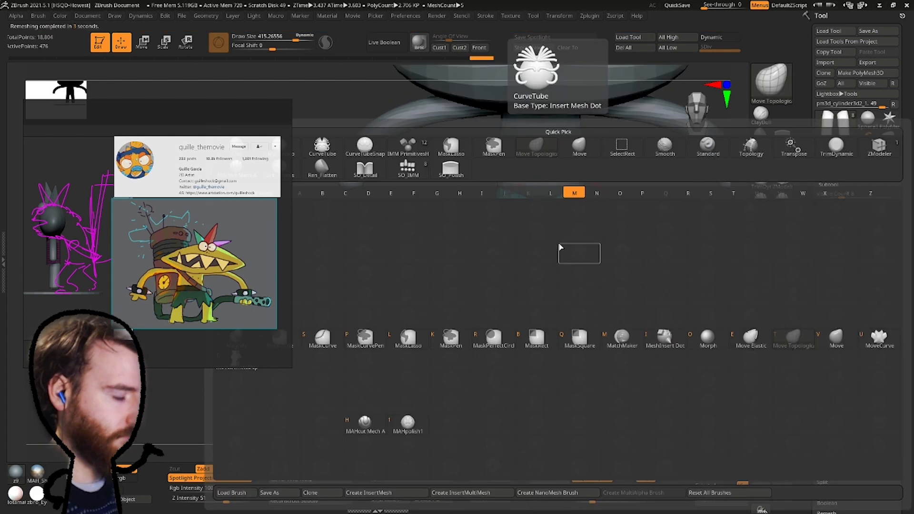
key(t)
drag(555, 245, 561, 242)
right_drag(561, 242, 355, 194)
Append a Cylinder3D primitive to the creature as a new subtool.
alt+click(433, 271)
alt+right_drag(355, 194, 405, 177)
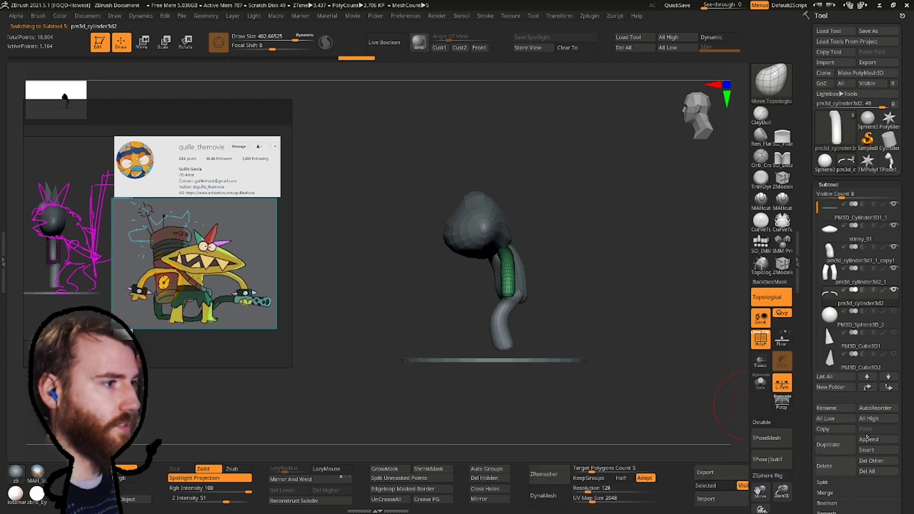
click(879, 440)
click(564, 343)
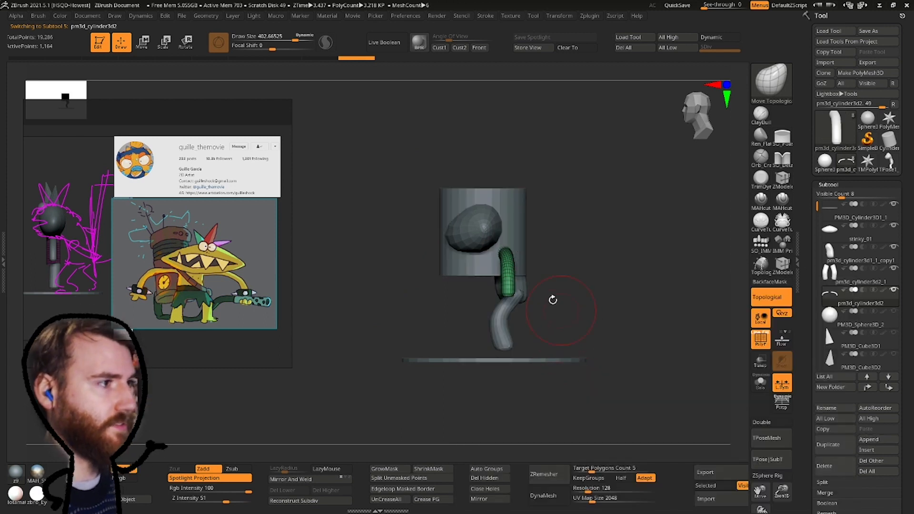
Select the new cylinder, slim it down and move it behind the creature's torso as a backpack.
alt+click(499, 206)
key(w)
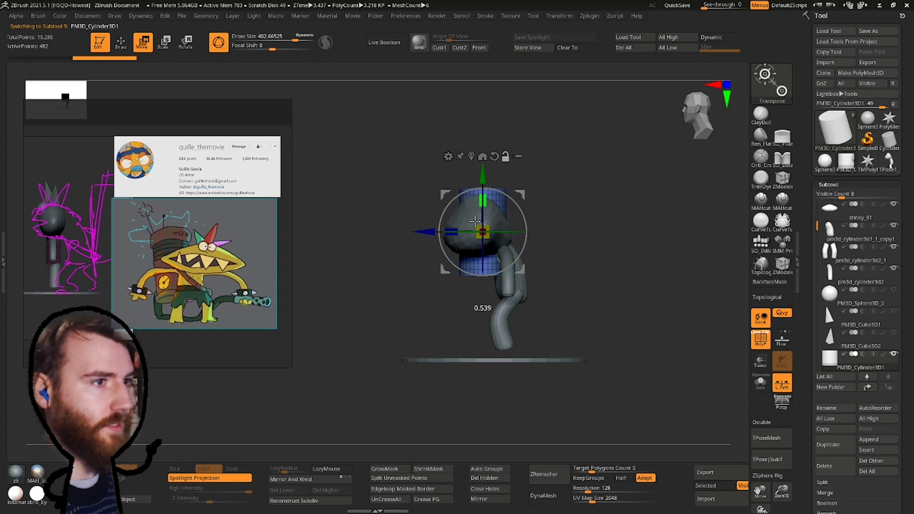
drag(537, 188, 647, 205)
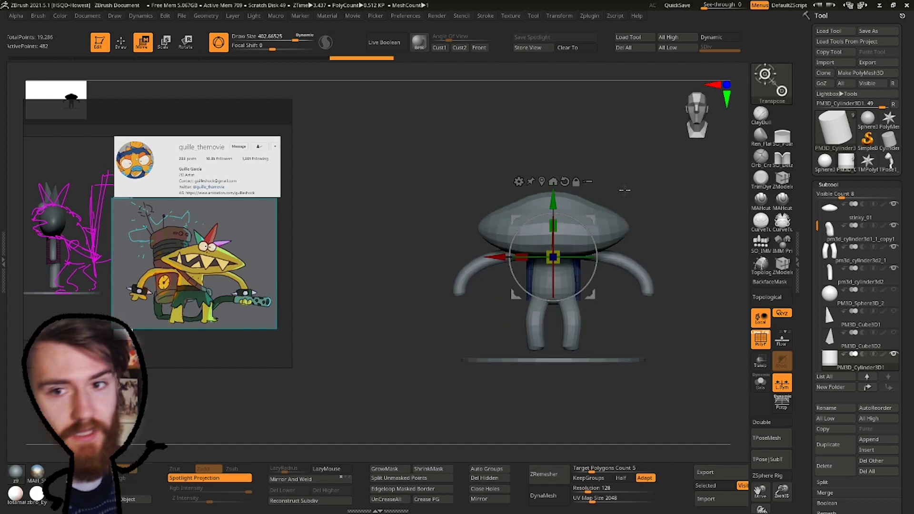
shift+drag(570, 186, 623, 195)
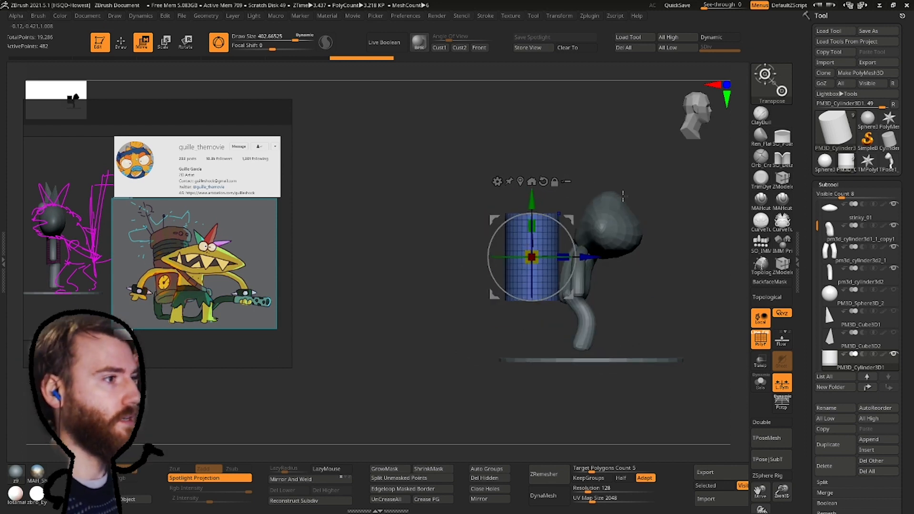
Scale the backpack cylinder taller and slightly wider, and position it close behind the creature's back.
drag(576, 242, 562, 222)
key(ctrl+z)
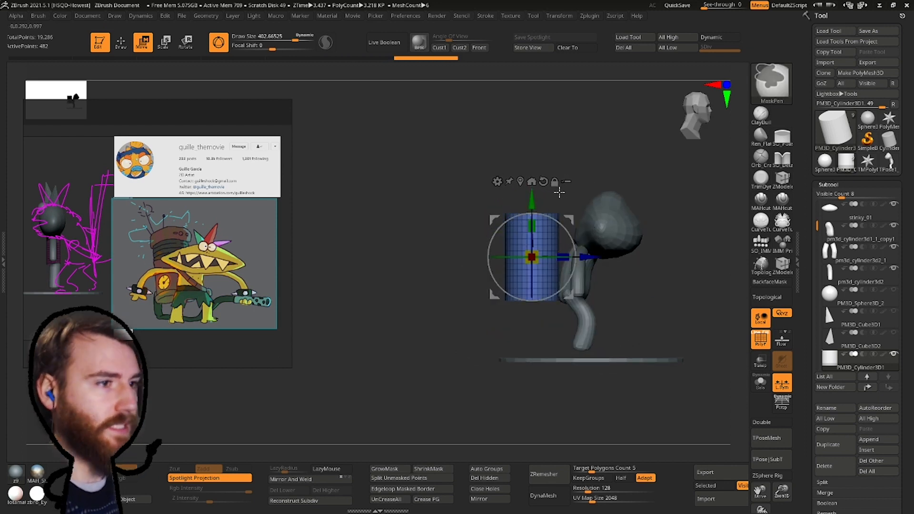
ctrl+right_drag(560, 193, 545, 241)
drag(533, 225, 538, 220)
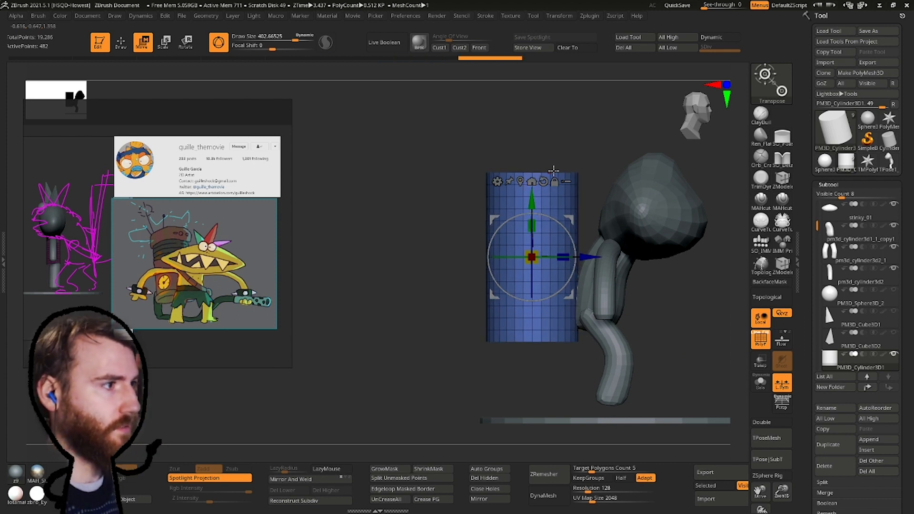
mouse_move(533, 225)
mouse_down()
mouse_move(534, 214)
mouse_move(570, 212)
mouse_move(537, 215)
mouse_up()
drag(588, 248, 577, 248)
drag(575, 203, 568, 179)
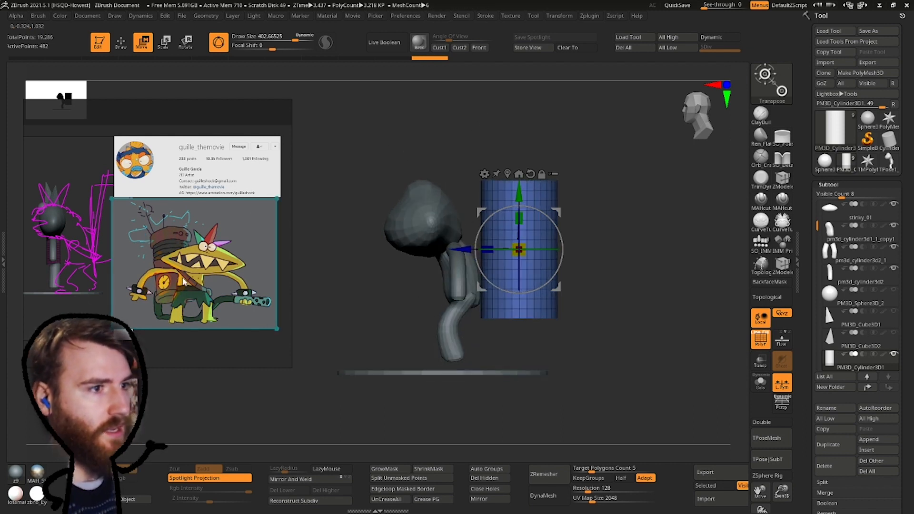
Select the head subtool, return to Draw mode and unhide the eyes and the first head spike subtool.
mouse_move(555, 166)
right_down()
mouse_move(509, 166)
mouse_move(563, 162)
mouse_move(562, 154)
mouse_move(566, 168)
mouse_move(576, 151)
right_up()
alt+click(424, 271)
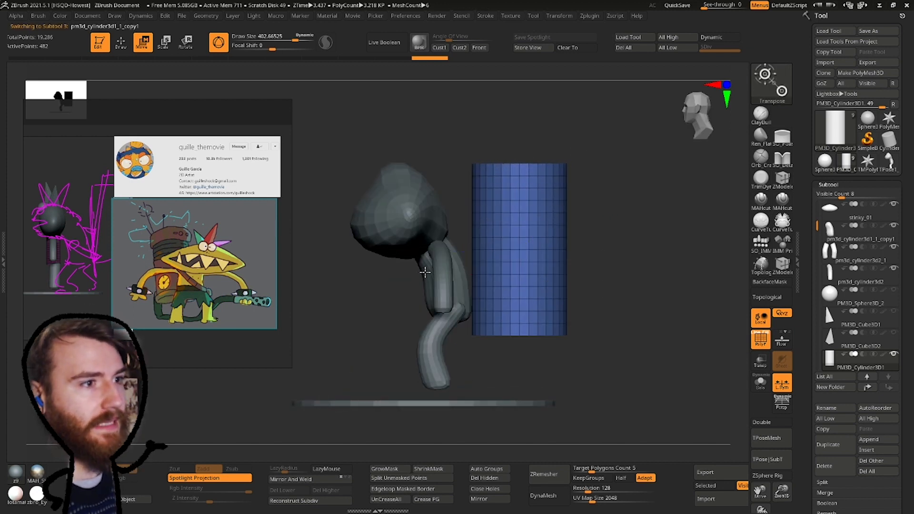
right_drag(423, 270, 514, 262)
alt+click(337, 188)
alt+right_drag(337, 188, 472, 190)
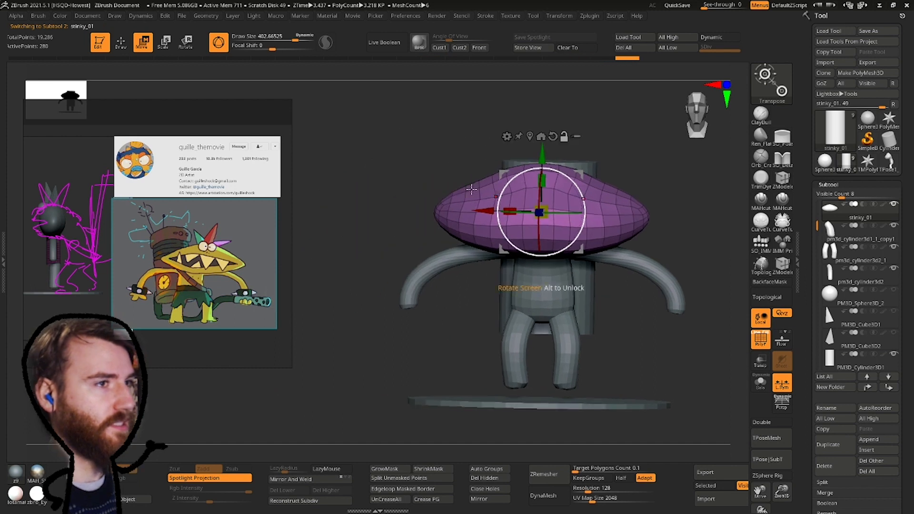
click(120, 45)
click(895, 291)
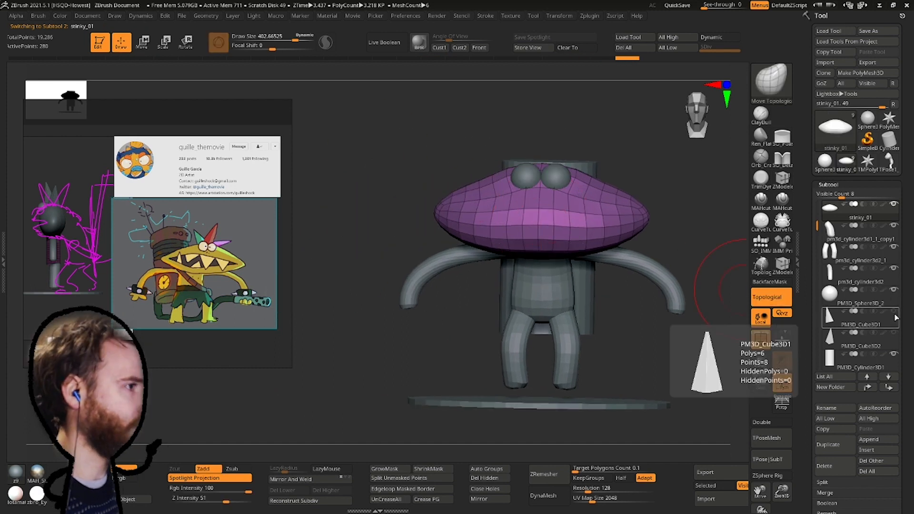
click(895, 312)
click(858, 335)
Nudge the eyes slightly upward on the head and unhide the remaining head spike subtool.
right_drag(477, 181, 479, 233)
key(w)
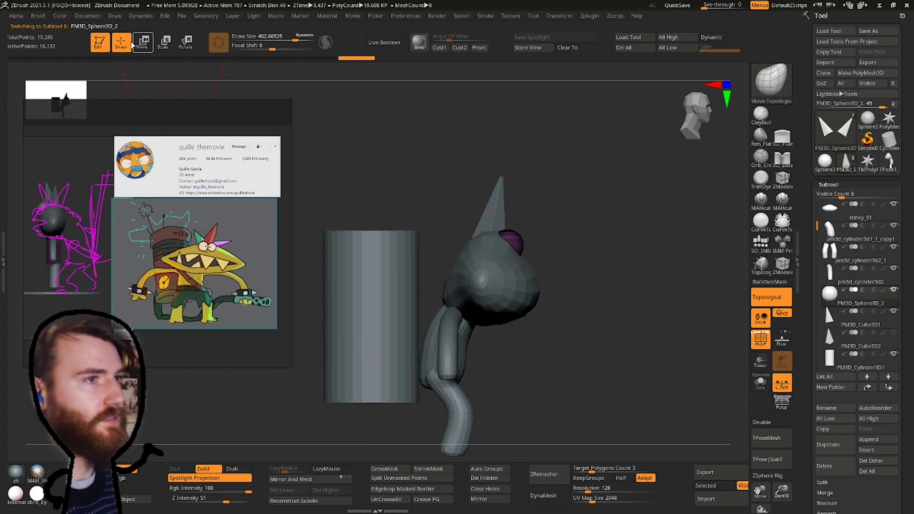
drag(515, 192, 508, 189)
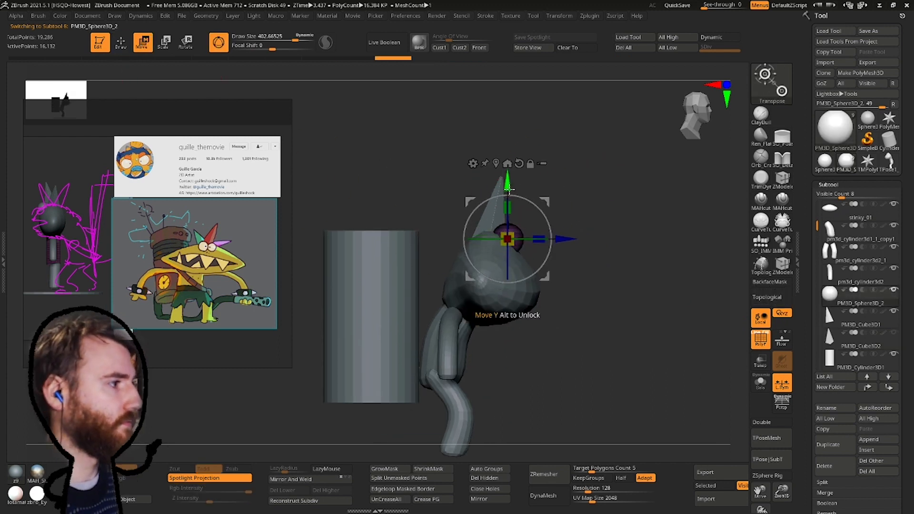
click(895, 334)
shift+drag(700, 281, 561, 229)
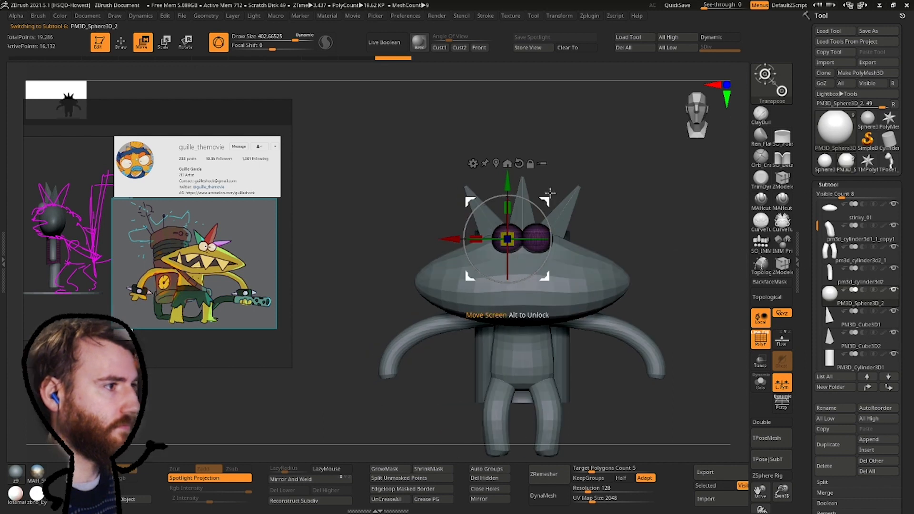
Select the head subtool and choose the Move brush with a draw size of about 608.
click(127, 43)
alt+click(529, 290)
mouse_move(522, 290)
right_down()
mouse_move(524, 314)
mouse_move(495, 343)
right_up()
key(b)
key(m)
key(v)
key(space)
click(522, 325)
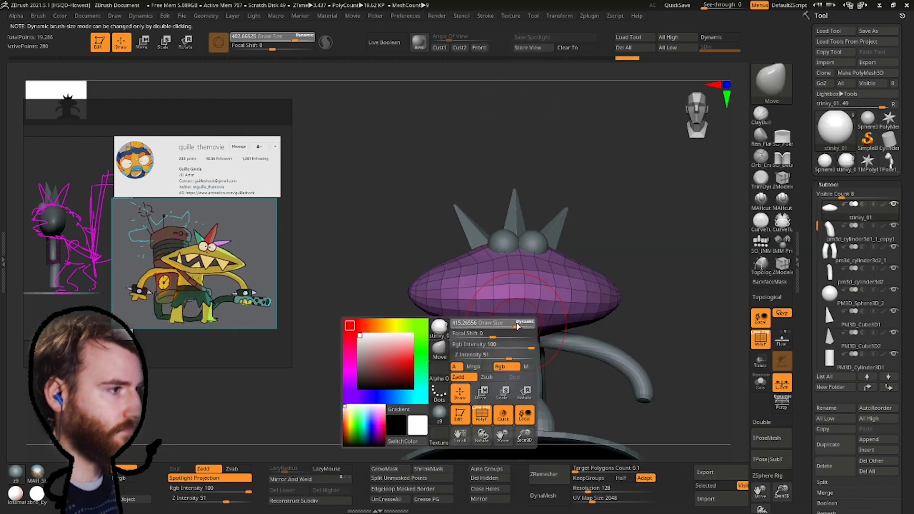
shift+right_drag(492, 287, 489, 300)
alt+right_drag(488, 300, 512, 259)
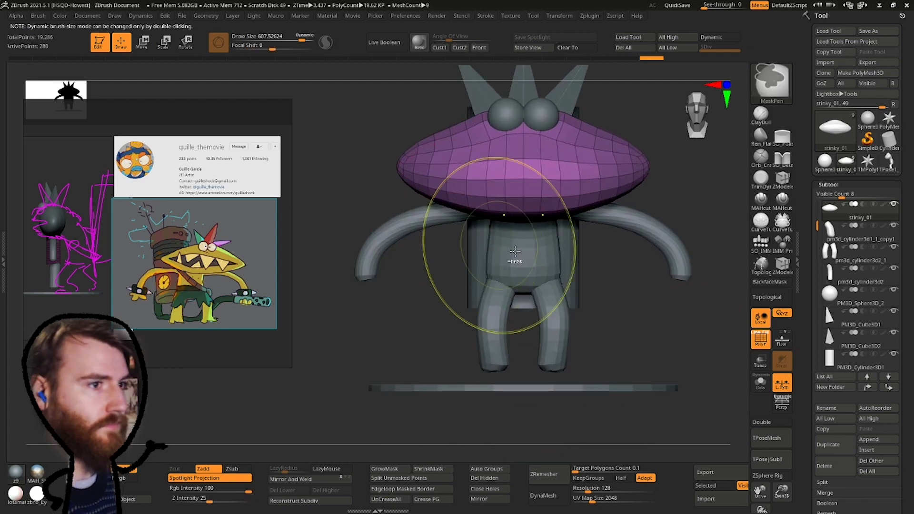
click(879, 441)
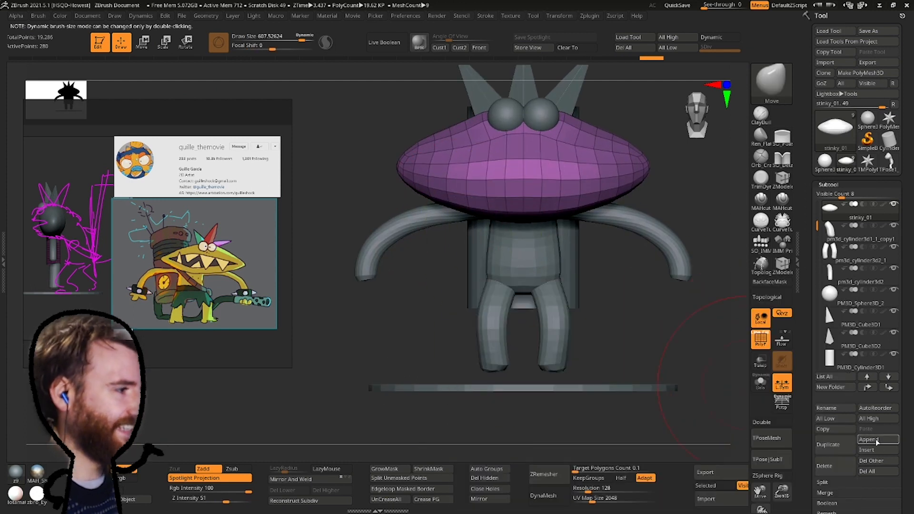
click(877, 441)
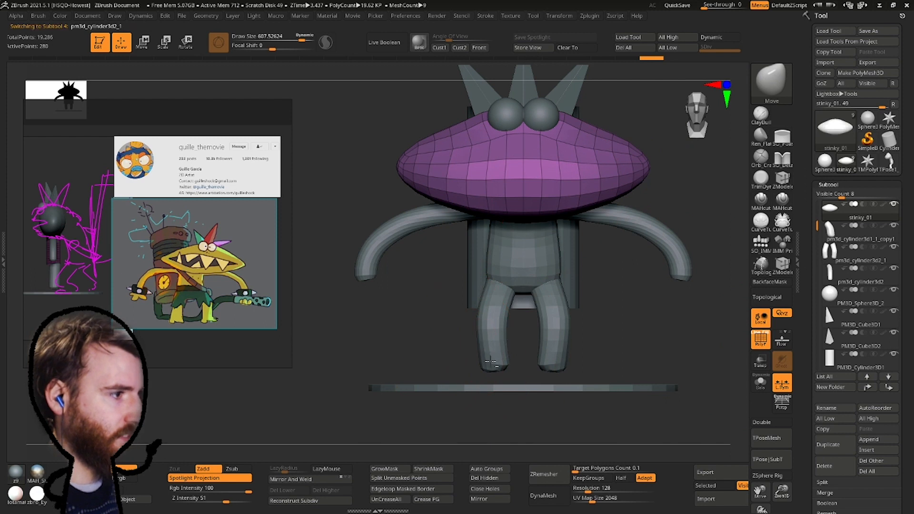
alt+click(491, 362)
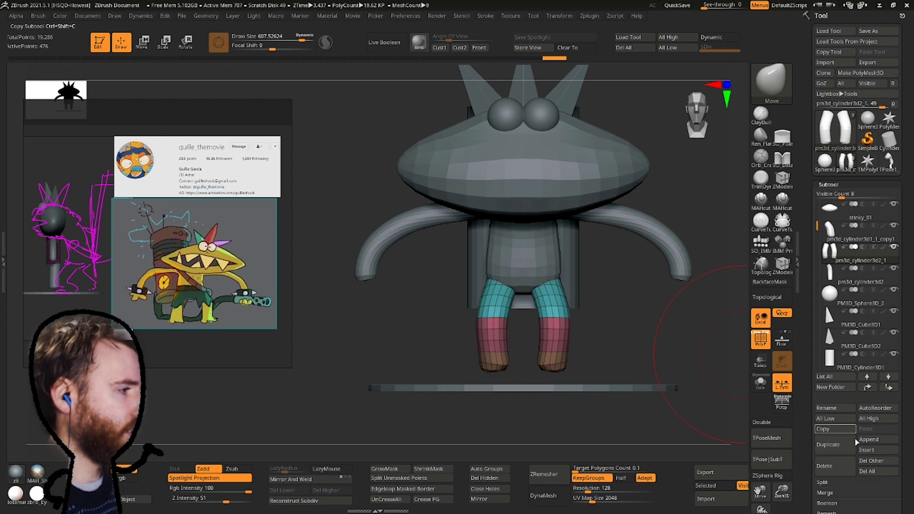
click(878, 439)
click(884, 440)
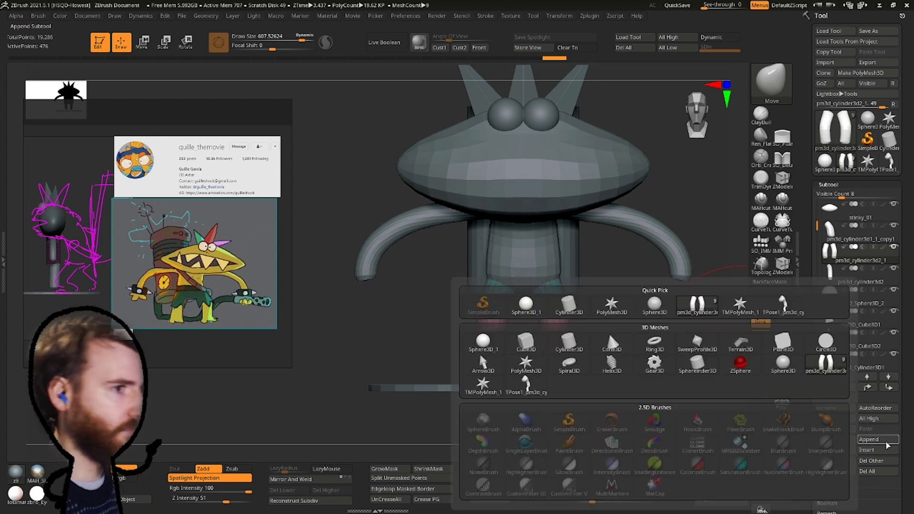
click(698, 305)
Select the arms subtool and choose the Inflate brush with a draw size of about 952.
alt+click(454, 220)
right_drag(454, 220, 454, 180)
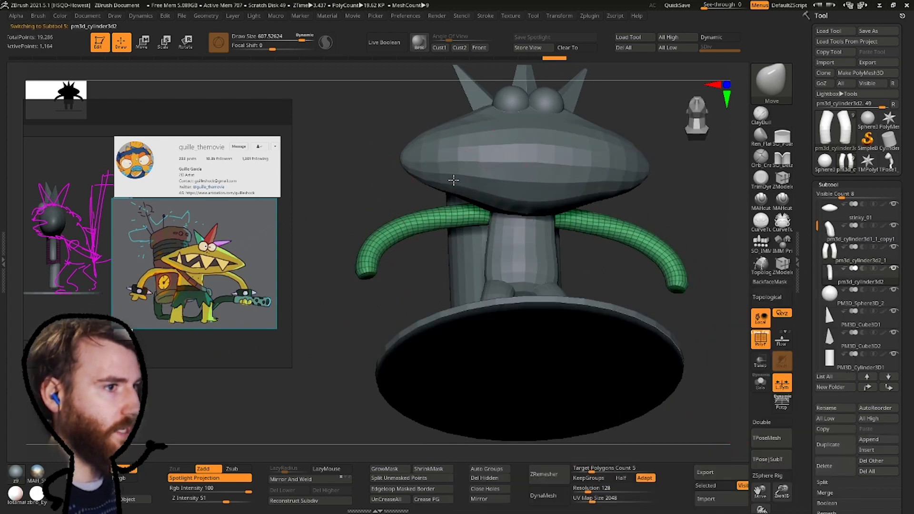
key(b)
key(Escape)
key(b)
key(i)
key(n)
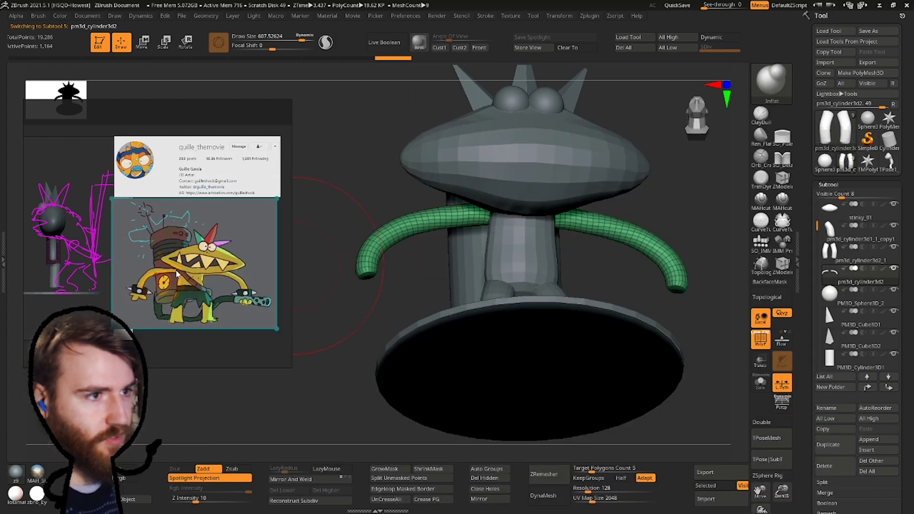
right_drag(395, 252, 396, 282)
key(space)
click(485, 228)
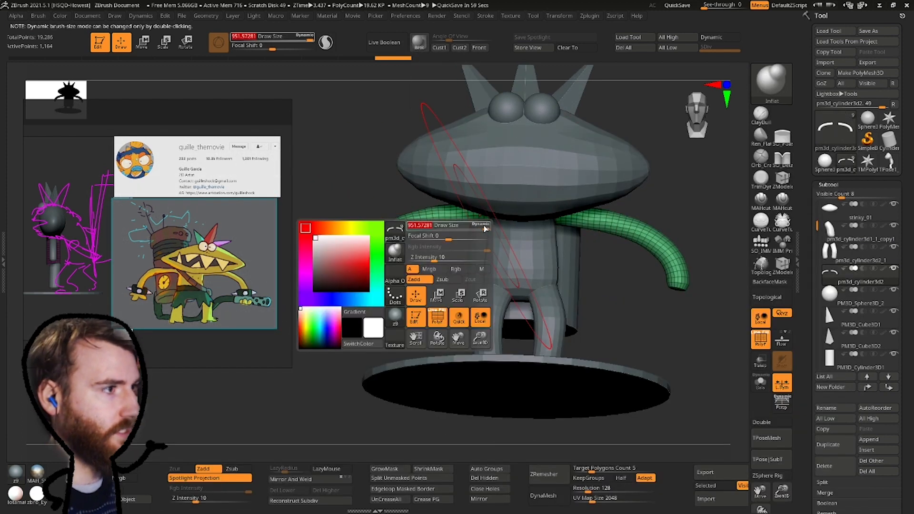
Taper both arms thinner toward the hands with the Inflate brush.
right_drag(447, 243, 477, 222)
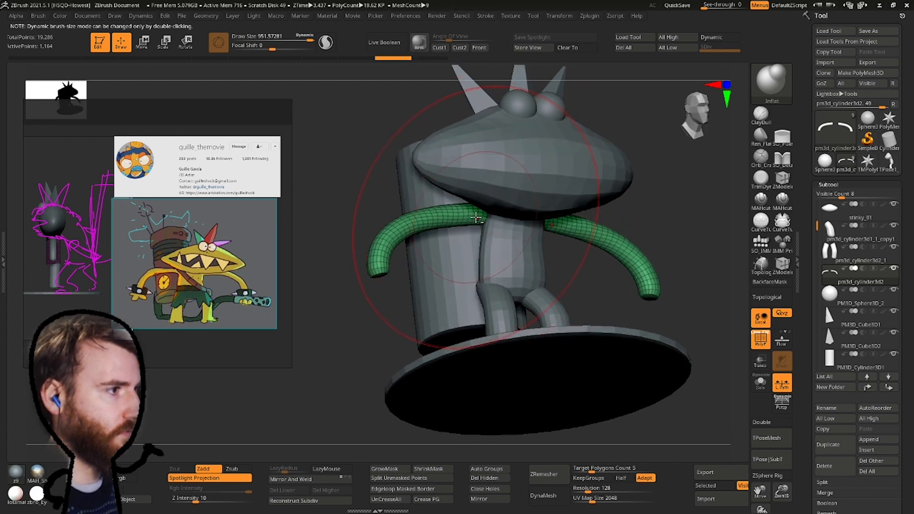
shift+right_drag(407, 217, 390, 216)
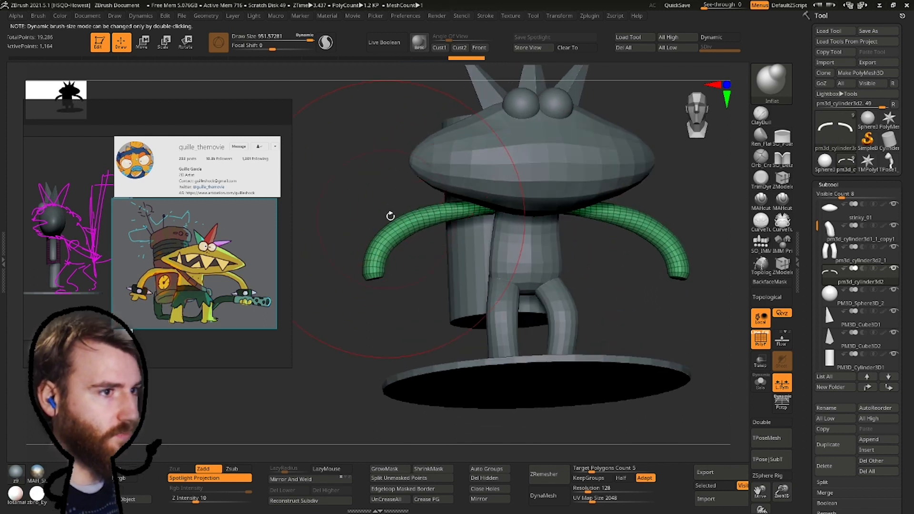
drag(372, 242, 395, 232)
shift+right_drag(469, 216, 448, 213)
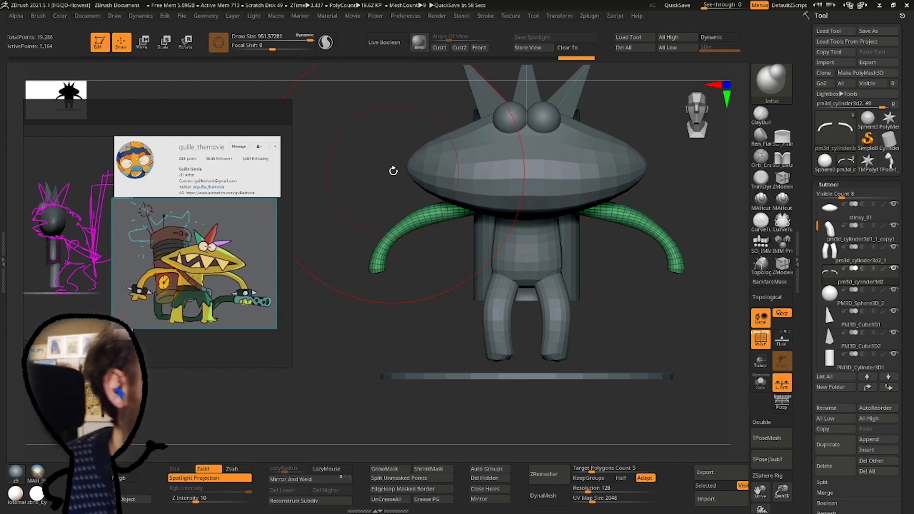
Select the legs subtool and stroke the lower ends of both legs with the Inflate brush.
right_drag(514, 166, 436, 248)
right_drag(403, 304, 395, 286)
mouse_move(370, 235)
right_down()
mouse_move(469, 224)
mouse_move(468, 341)
mouse_move(478, 351)
mouse_move(479, 244)
mouse_move(500, 274)
right_up()
alt+click(551, 289)
drag(549, 302, 548, 290)
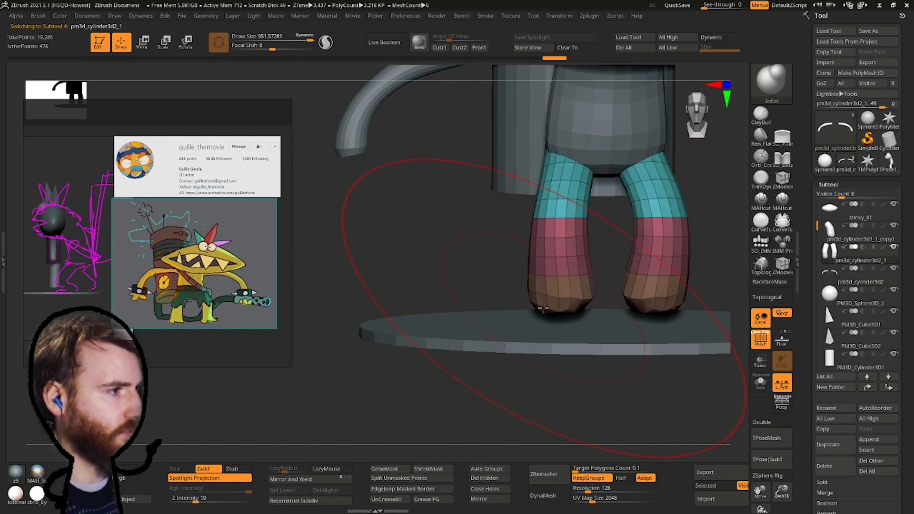
Reshape the lower legs with the Move Topological brush, reducing the draw size to about 191.
right_drag(527, 253, 568, 253)
key(space)
drag(541, 277, 526, 277)
key(b)
key(m)
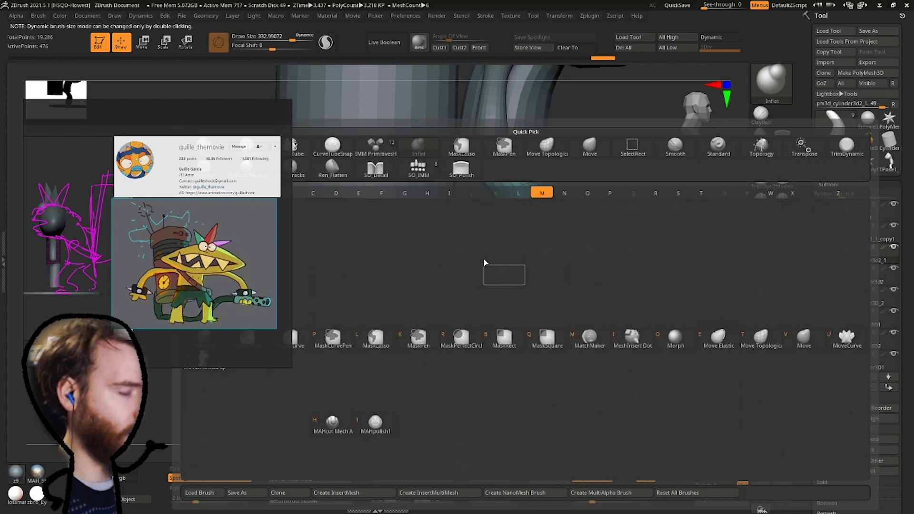
key(t)
right_drag(548, 257, 512, 281)
key(space)
drag(485, 304, 479, 307)
right_drag(410, 290, 452, 301)
key(space)
drag(452, 301, 446, 301)
shift+right_drag(447, 302, 389, 262)
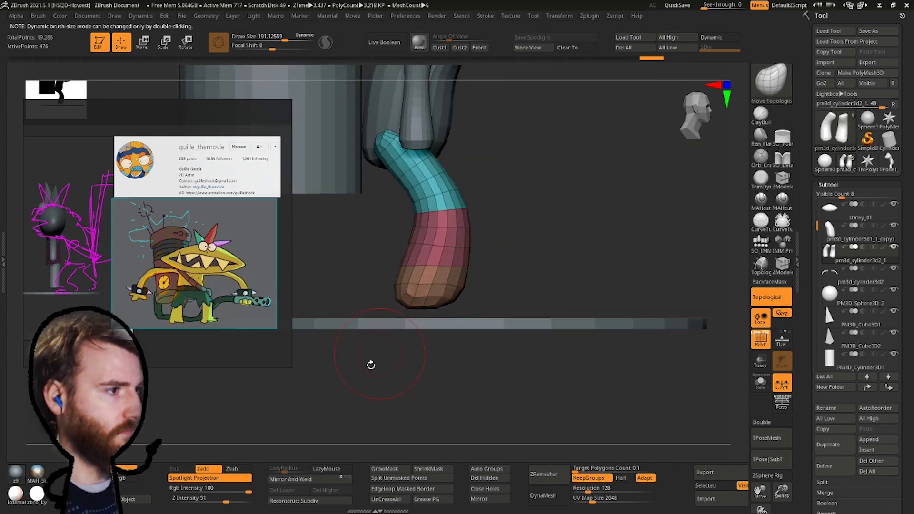
Mask the legs except their lower ends, then flatten the ends and shift them slightly backward with the gizmo.
key(ctrl)
ctrl+click(518, 287)
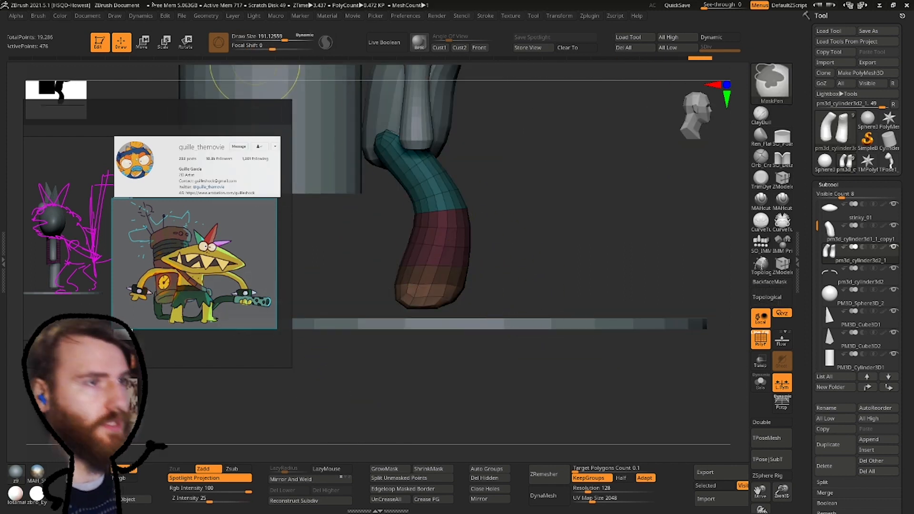
click(148, 44)
alt+drag(484, 192, 427, 303)
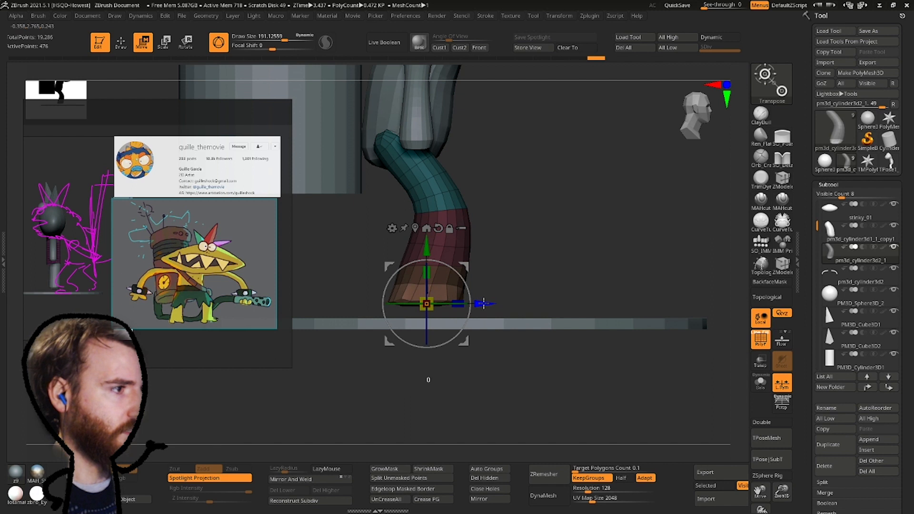
drag(484, 303, 481, 303)
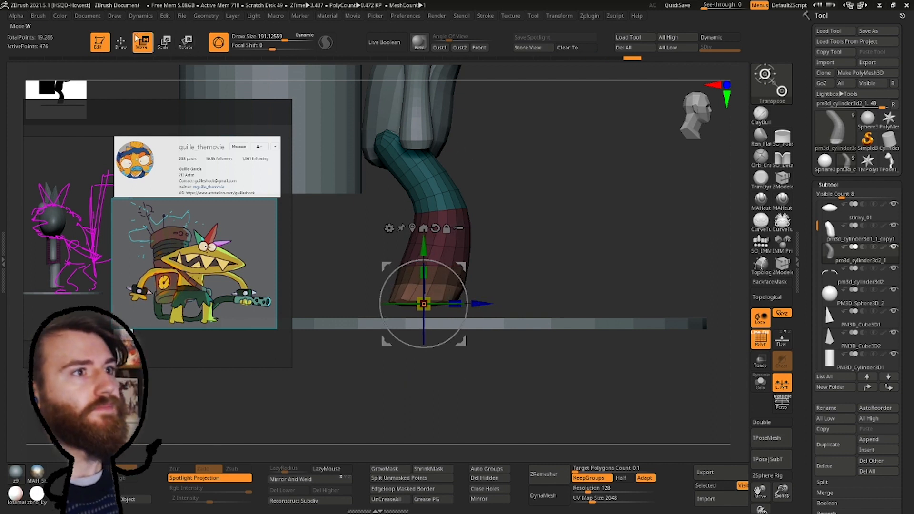
Clear the mask on the legs and return to the Move Topological brush.
click(122, 42)
mouse_move(433, 243)
ctrl+right_down()
mouse_move(415, 334)
mouse_move(355, 351)
ctrl+right_up()
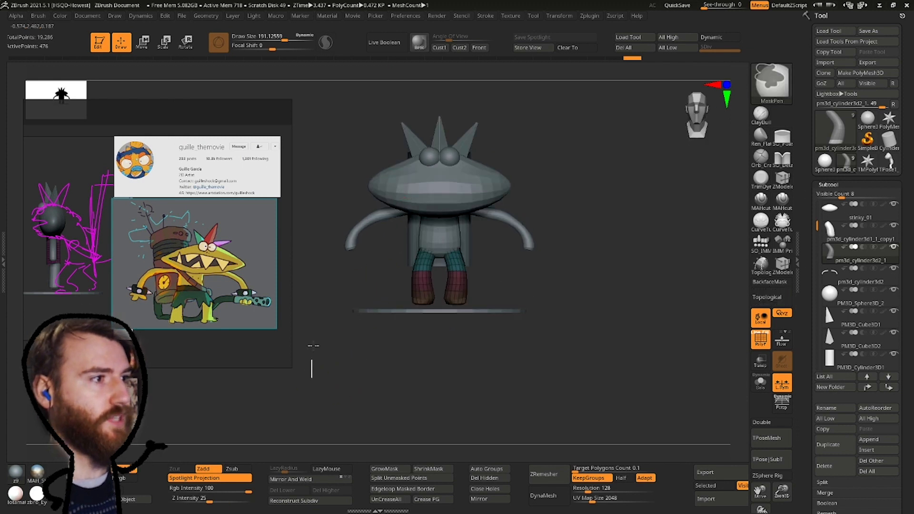
mouse_move(429, 286)
right_down()
mouse_move(459, 284)
mouse_move(401, 281)
mouse_move(419, 277)
right_up()
key(b)
key(m)
key(t)
mouse_move(414, 201)
right_down()
mouse_move(390, 262)
mouse_move(367, 259)
mouse_move(371, 204)
right_up()
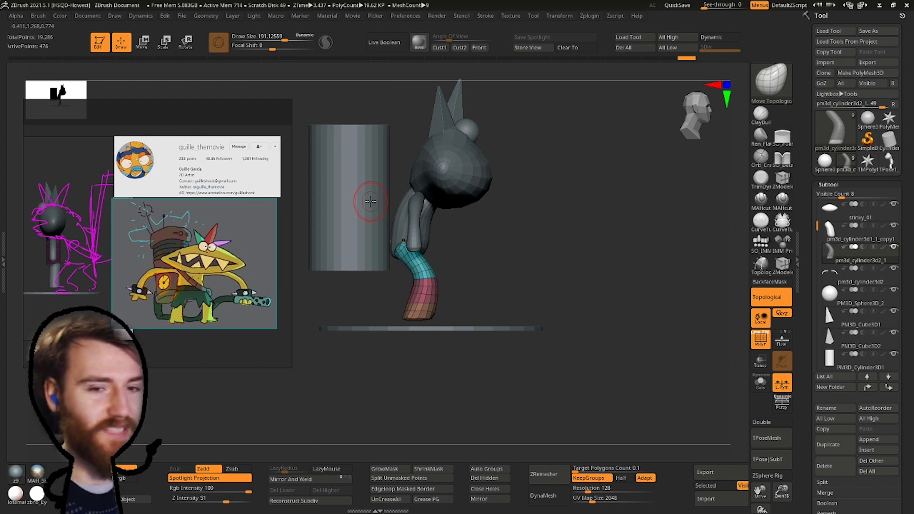
Select the head subtool and append a new cylinder subtool to the model.
alt+right_drag(440, 264, 478, 337)
alt+click(428, 243)
shift+right_drag(429, 243, 471, 237)
shift+right_drag(472, 237, 429, 181)
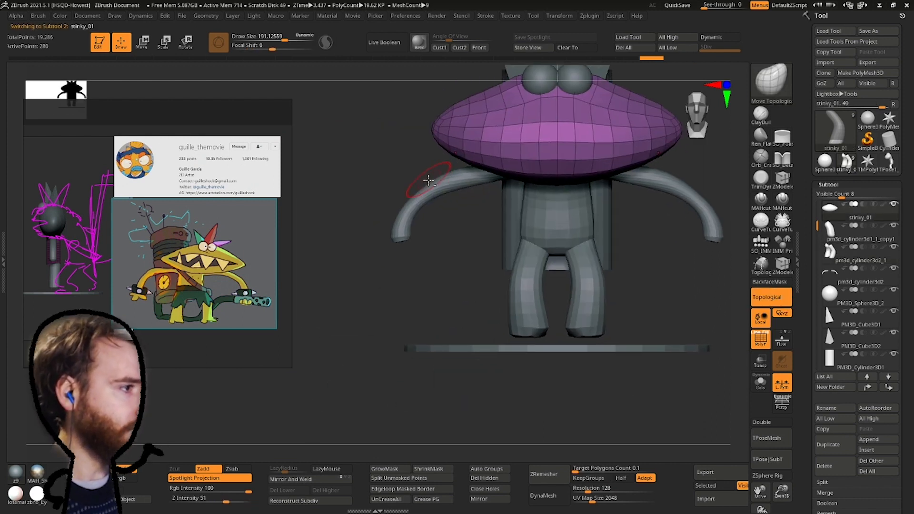
alt+right_drag(569, 261, 467, 278)
click(869, 440)
click(567, 343)
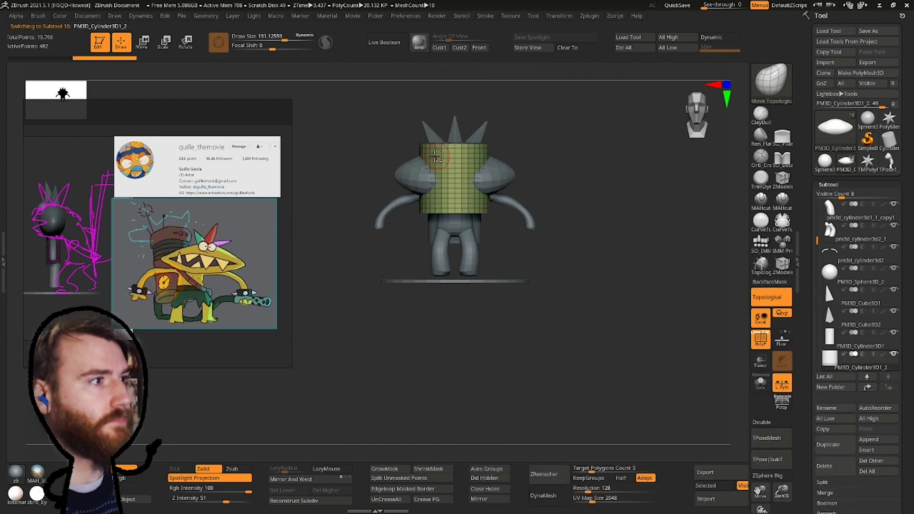
Shrink the new cylinder and place it near the end of one arm.
alt+right_drag(453, 184, 414, 239)
key(w)
drag(414, 234, 416, 221)
drag(377, 198, 301, 244)
ctrl+right_drag(461, 248, 461, 305)
drag(461, 231, 461, 248)
Remesh the small cylinder with ZRemesher at a target polygon count of 0.1.
drag(592, 470, 573, 470)
click(549, 474)
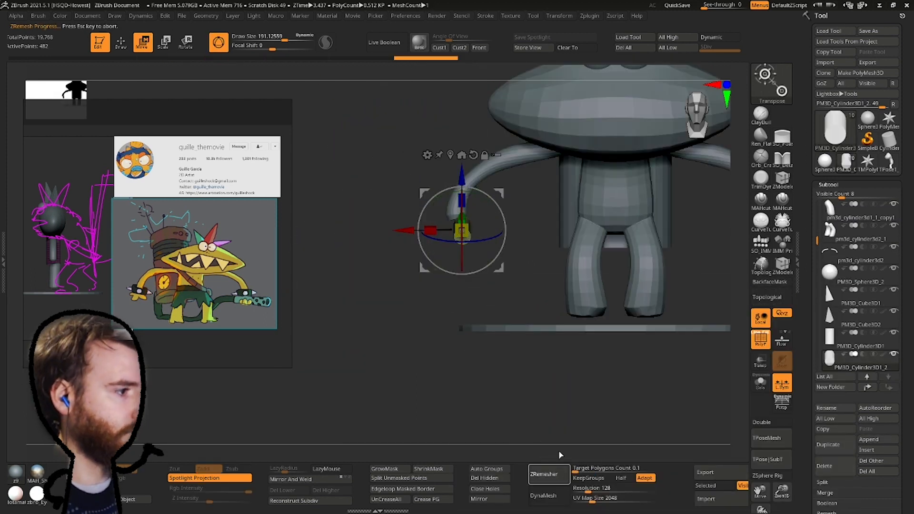
right_drag(584, 239, 538, 234)
click(125, 45)
ctrl+right_drag(369, 146, 372, 179)
key(w)
click(549, 475)
Rotate and scale the small remeshed capsule to fit the end of the arm as a hand part.
ctrl+right_drag(495, 339, 448, 352)
drag(428, 225, 362, 193)
right_drag(471, 324, 514, 333)
right_drag(476, 304, 476, 343)
drag(420, 210, 407, 210)
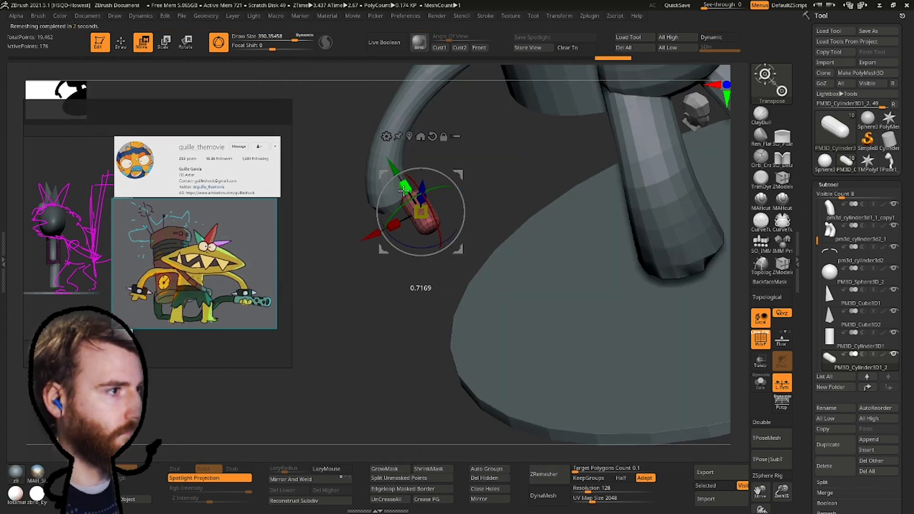
right_drag(476, 324, 476, 286)
drag(428, 193, 436, 201)
Duplicate the capsule within its subtool with the gizmo to build finger pieces at the end of the arm.
right_drag(436, 201, 447, 227)
ctrl+drag(438, 200, 396, 213)
right_drag(419, 258, 419, 176)
drag(418, 176, 402, 189)
right_drag(402, 257, 362, 247)
ctrl+drag(359, 193, 341, 194)
Mask around individual hand pieces and reposition the fingers with the gizmo.
right_drag(381, 286, 398, 248)
right_drag(482, 158, 618, 215)
drag(618, 217, 620, 224)
ctrl+click(553, 265)
right_drag(619, 223, 510, 238)
ctrl+click(505, 238)
drag(519, 240, 526, 252)
right_drag(525, 252, 514, 267)
ctrl+click(540, 291)
ctrl+right_drag(515, 267, 514, 239)
right_drag(619, 248, 547, 267)
Isolate the hand in Solo mode and choose the Move Topological brush.
click(761, 382)
key(q)
key(b)
key(m)
key(t)
Step back through the last ten hand edits and redo three of them.
key(ctrl+z)
key(ctrl+z)
key(ctrl+z)
key(ctrl+z)
key(ctrl+z)
key(ctrl+z)
key(ctrl+z)
key(ctrl+z)
key(ctrl+z)
key(ctrl+z)
right_drag(471, 226, 531, 191)
key(ctrl+shift+z)
key(ctrl+shift+z)
key(ctrl+shift+z)
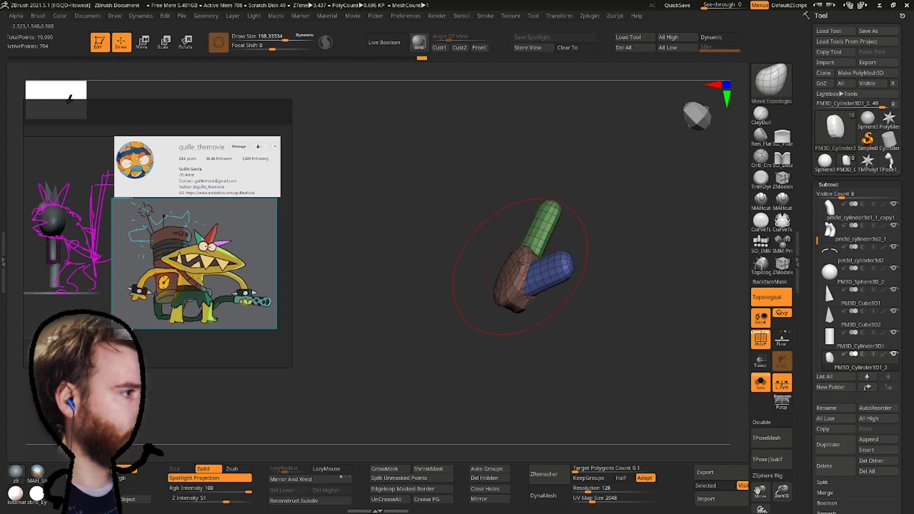
Add a third finger to the hand by copying a piece in transpose mode.
right_drag(518, 243, 353, 144)
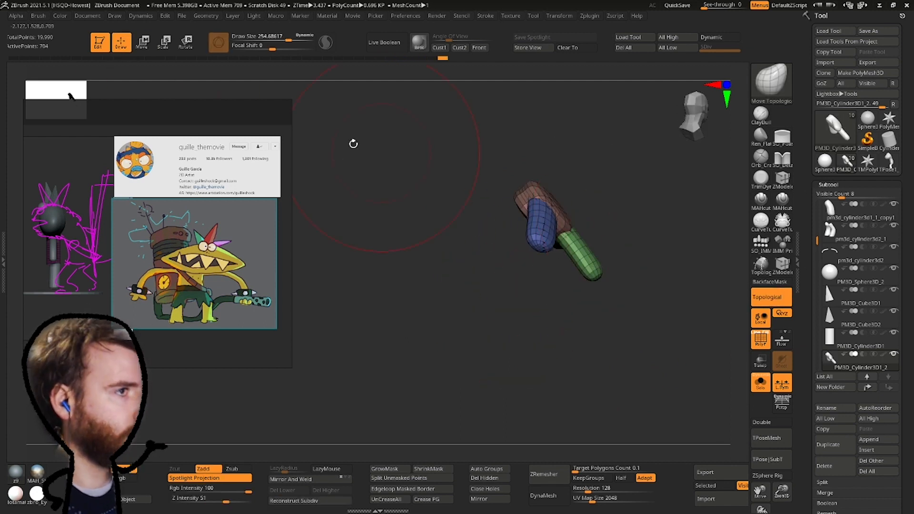
key(w)
mouse_move(535, 163)
right_down()
mouse_move(476, 206)
mouse_move(457, 274)
mouse_move(497, 261)
mouse_move(476, 200)
mouse_move(525, 200)
right_up()
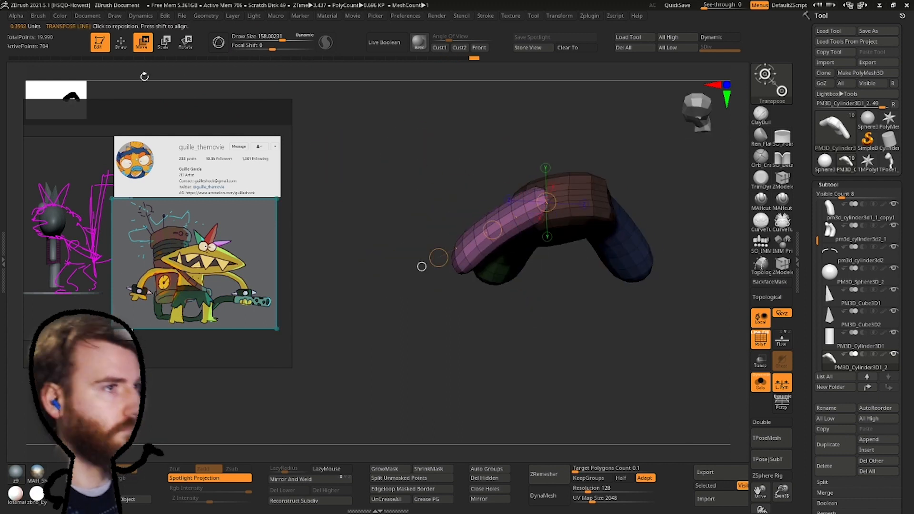
Refine the hand with the Move Topological brush at a draw size of about 100 and leave Solo mode.
key(q)
right_drag(422, 267, 471, 147)
key(space)
drag(563, 236, 553, 236)
mouse_move(552, 237)
right_down()
mouse_move(515, 191)
mouse_move(549, 240)
mouse_move(386, 168)
mouse_move(437, 190)
mouse_move(451, 159)
mouse_move(451, 180)
mouse_move(367, 219)
right_up()
key(alt+s)
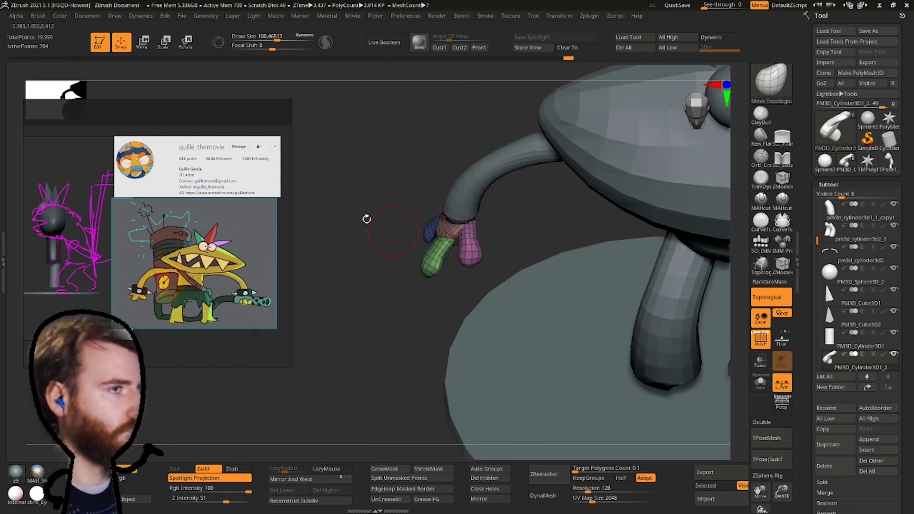
Turn off local symmetry for the hand subtool and copy the hand to the opposite arm with Mirror And Weld.
key(r)
mouse_move(478, 233)
right_down()
mouse_move(500, 200)
mouse_move(588, 149)
mouse_move(496, 201)
mouse_move(443, 195)
mouse_move(435, 167)
right_up()
key(q)
alt+click(496, 201)
ctrl+right_drag(435, 167, 498, 210)
alt+click(480, 220)
key(w)
key(ctrl+z)
click(782, 383)
click(310, 479)
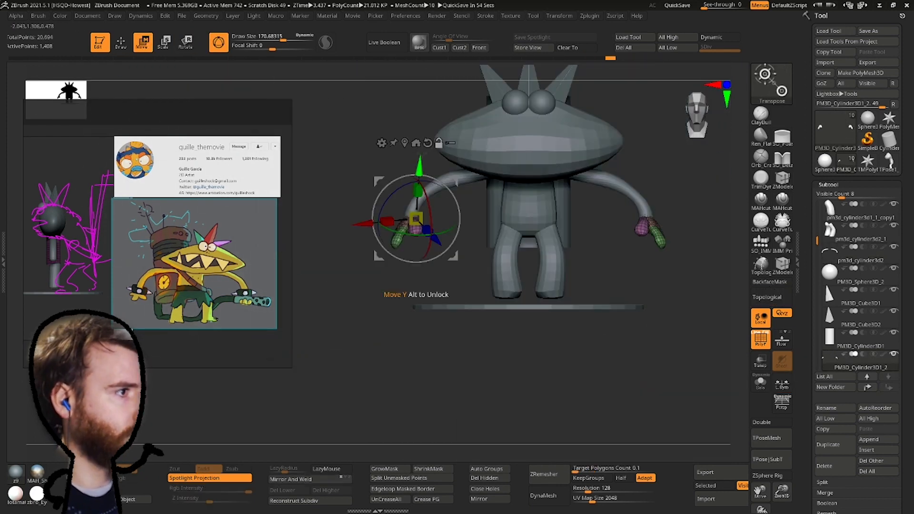
Rotate and reposition both hands to fit the ends of the arms.
right_drag(447, 224, 539, 200)
drag(458, 182, 454, 183)
right_drag(496, 174, 489, 211)
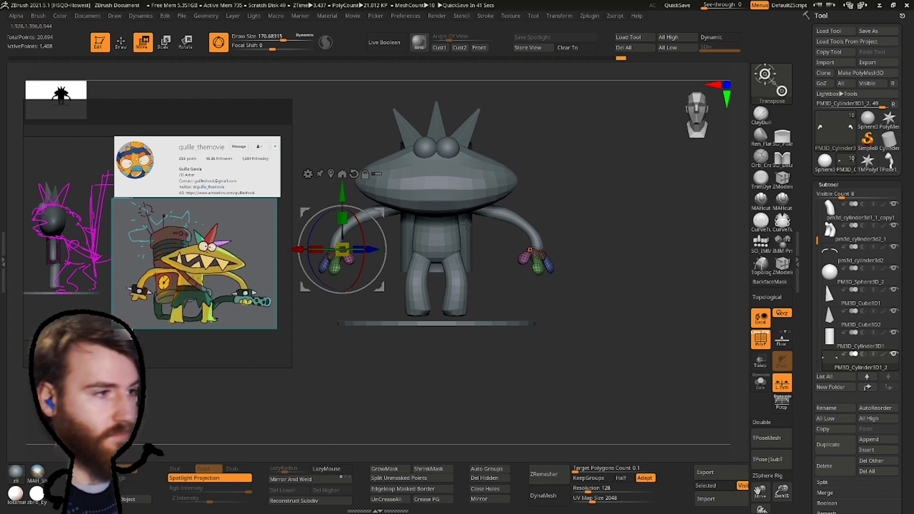
right_drag(443, 224, 474, 247)
shift+right_drag(562, 289, 736, 383)
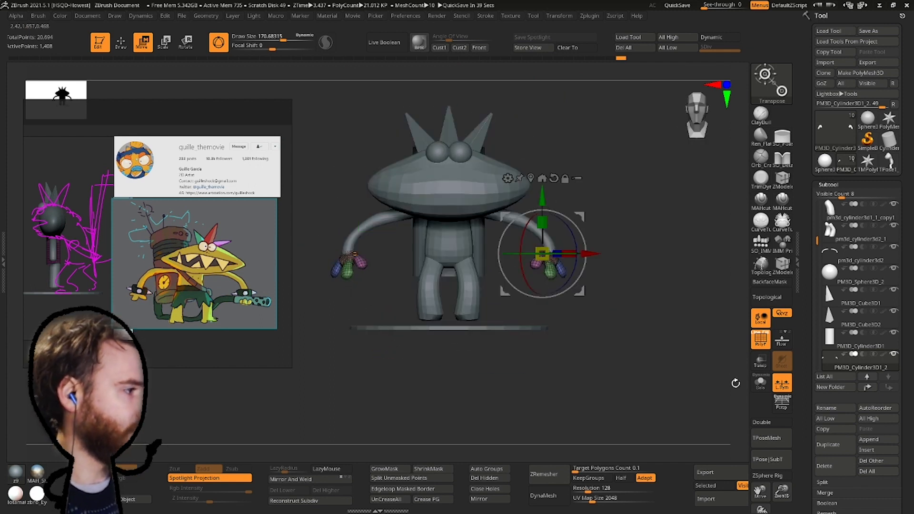
Duplicate the hands subtool and move and rotate the copies down to the leg ends as feet.
click(821, 451)
drag(542, 253, 501, 303)
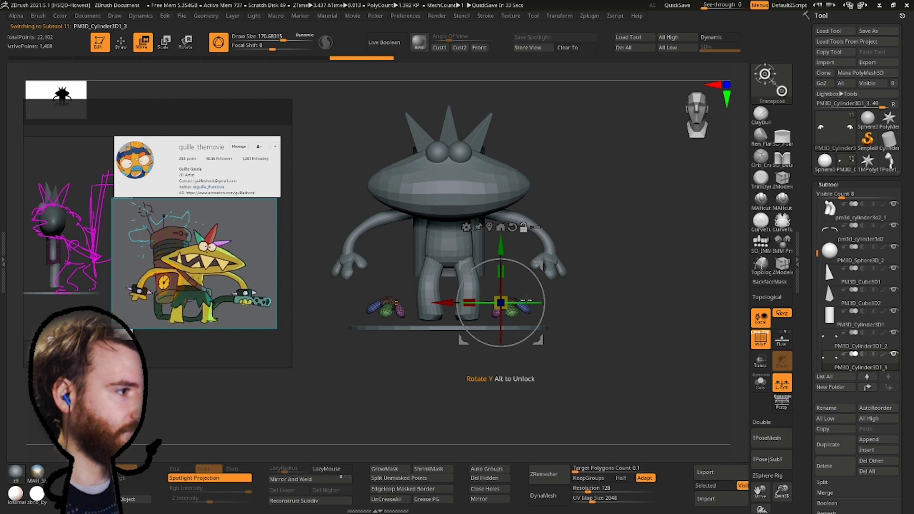
drag(524, 286, 523, 267)
right_drag(562, 286, 495, 286)
drag(504, 302, 505, 318)
Align the feet under the legs in side and front views, laying them flat above the ground disc.
shift+right_drag(543, 304, 596, 305)
drag(500, 318, 490, 318)
shift+right_drag(543, 305, 595, 305)
ctrl+right_drag(548, 304, 547, 333)
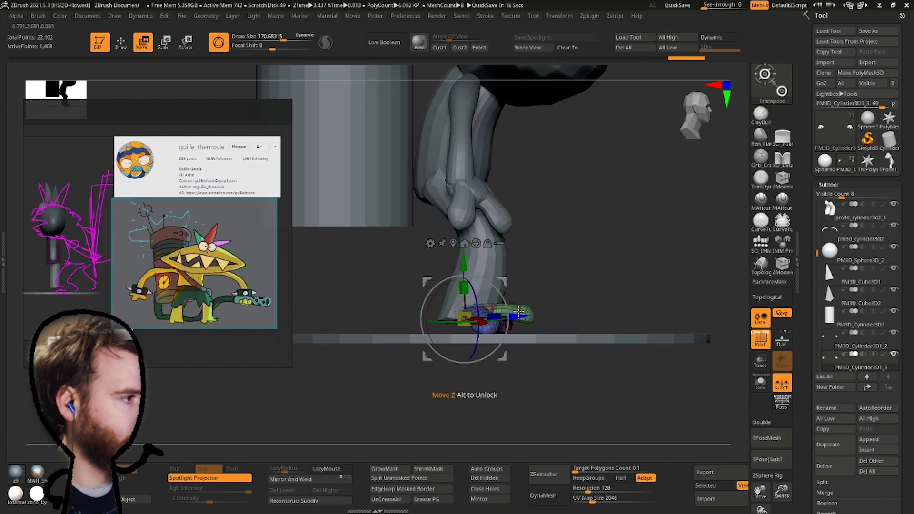
mouse_move(491, 280)
right_down()
mouse_move(572, 305)
mouse_move(572, 314)
right_up()
drag(600, 190, 615, 219)
drag(578, 222, 574, 237)
Toggle the visibility of the legs subtool and reselect the feet subtool.
mouse_move(527, 290)
ctrl+right_down()
mouse_move(527, 260)
mouse_move(571, 285)
ctrl+right_up()
key(q)
right_drag(572, 285, 651, 258)
alt+click(652, 237)
click(894, 204)
alt+click(572, 266)
Mask around individual toe pieces and adjust their placement with the gizmo.
right_drag(596, 267, 541, 265)
key(w)
ctrl+click(514, 267)
drag(475, 228, 475, 242)
right_drag(524, 285, 548, 224)
ctrl+click(531, 250)
drag(600, 247, 593, 250)
Reposition and angle the remaining foot pieces so the toes spread outward beneath each leg.
right_drag(476, 267, 538, 272)
drag(521, 291, 528, 303)
drag(526, 282, 480, 324)
mouse_move(480, 325)
shift+right_down()
mouse_move(565, 314)
mouse_move(520, 281)
shift+right_up()
drag(481, 327, 476, 333)
mouse_move(524, 266)
right_down()
mouse_move(555, 233)
mouse_move(472, 231)
mouse_move(524, 266)
right_up()
ctrl+right_drag(524, 267, 524, 210)
Return the feet subtool to draw mode with the Move Topological brush at a draw size of about 246.
click(125, 43)
right_drag(352, 228, 355, 395)
ctrl+right_drag(355, 395, 352, 351)
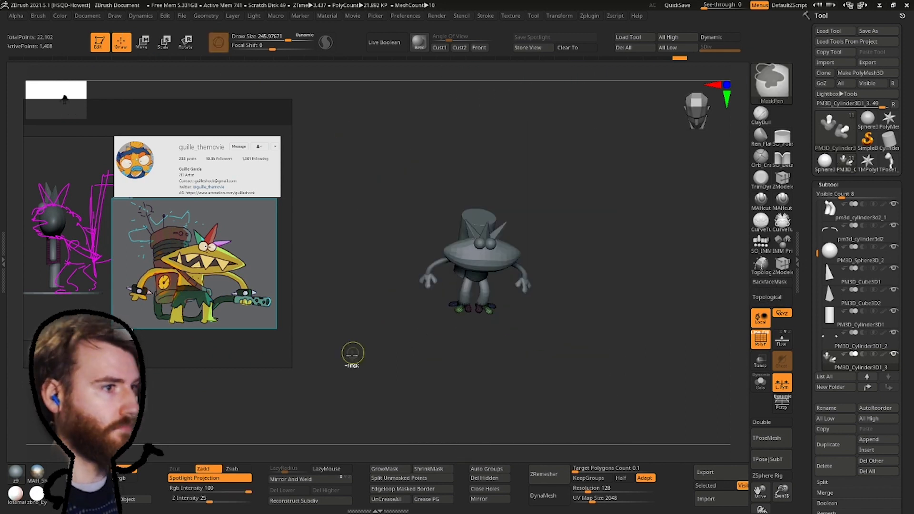
key(b)
key(m)
key(t)
shift+right_drag(497, 197, 524, 205)
mouse_move(523, 204)
ctrl+right_down()
mouse_move(531, 279)
mouse_move(509, 110)
ctrl+right_up()
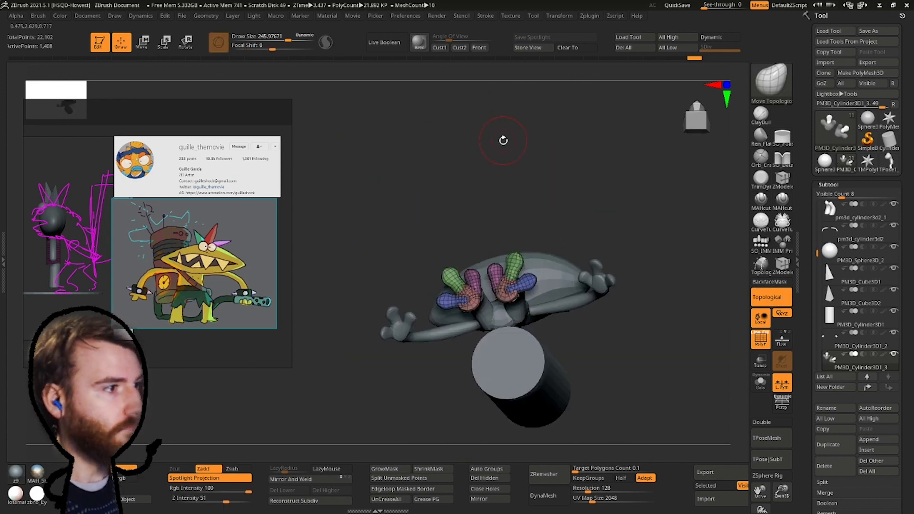
right_drag(499, 166, 435, 190)
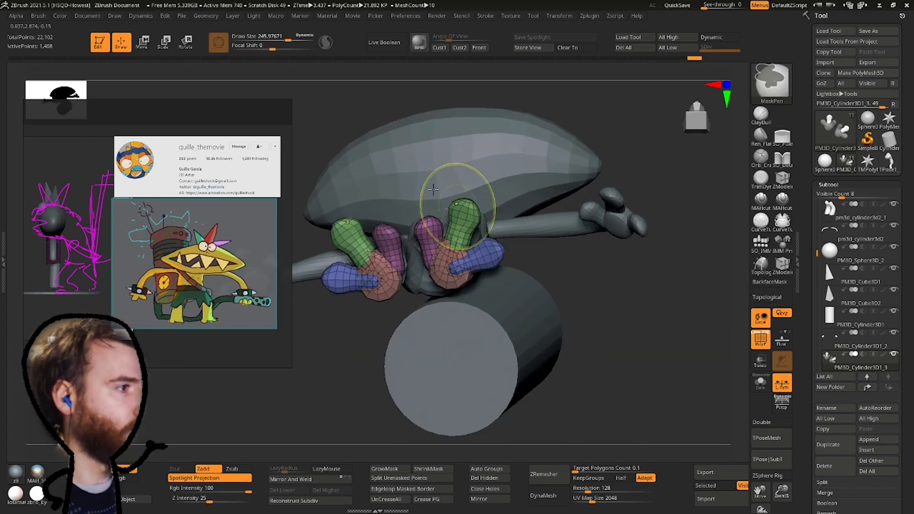
Mask the feet except for the outer toes with the Move gizmo active.
click(145, 43)
click(218, 42)
right_drag(378, 235, 305, 191)
ctrl+click(489, 253)
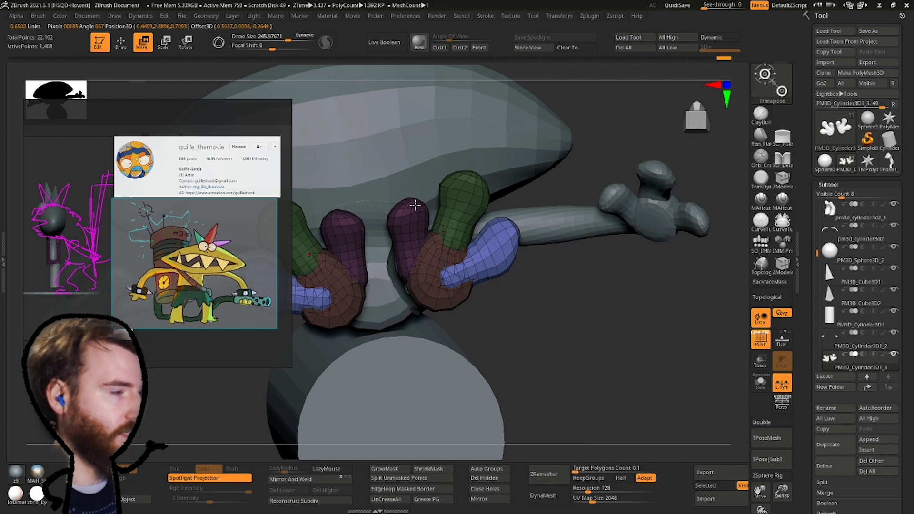
Reshape the outer toes with the Move Topological brush at a draw size of about 184.
click(122, 42)
key(b)
key(m)
key(t)
right_drag(447, 265, 390, 350)
key(space)
drag(461, 288, 461, 290)
key(space)
drag(508, 243, 496, 242)
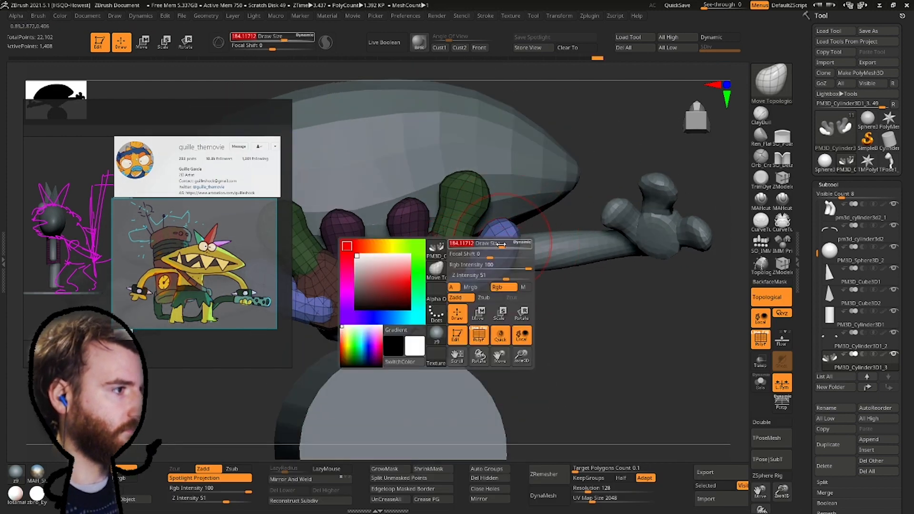
Smooth the outer toe and isolate individual toe pieces on the foot for shaping.
right_drag(497, 243, 514, 249)
shift+drag(515, 249, 497, 264)
ctrl+shift+click(498, 264)
right_drag(497, 264, 480, 235)
mouse_move(432, 265)
right_down()
mouse_move(441, 224)
mouse_move(449, 309)
mouse_move(494, 210)
mouse_move(571, 231)
mouse_move(533, 223)
mouse_move(541, 212)
right_up()
key(ctrl+w)
key(ctrl+w)
ctrl+shift+click(572, 231)
Pull the toe tips into tapered, flattened points, reducing the brush draw size to about 124.
drag(541, 212, 551, 207)
key(space)
drag(550, 225, 552, 197)
key(space)
drag(577, 266, 585, 254)
key(space)
drag(585, 252, 590, 241)
right_drag(590, 241, 437, 292)
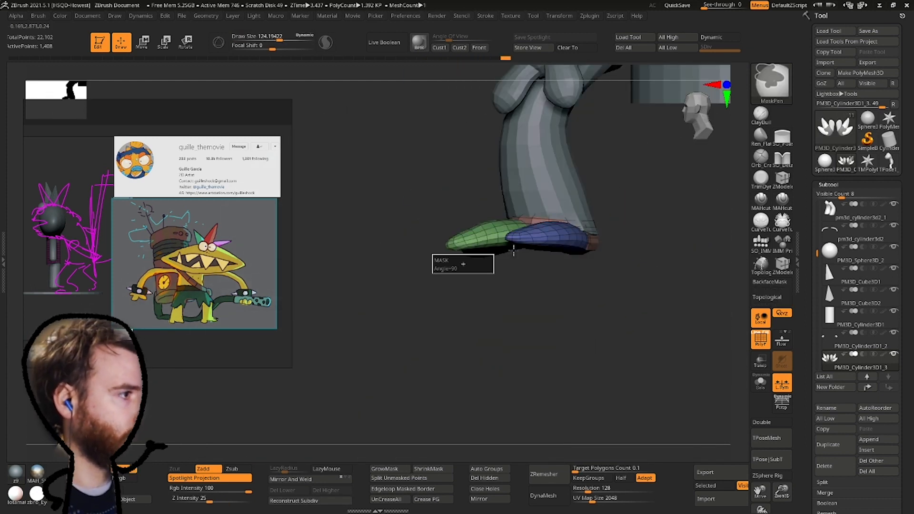
Mask part of the feet, adjust the unmasked toes with the Move gizmo and clear the mask.
ctrl+click(579, 303)
key(w)
right_drag(548, 206, 588, 188)
ctrl+drag(538, 286, 548, 296)
mouse_move(543, 286)
right_down()
mouse_move(523, 264)
mouse_move(469, 123)
right_up()
Refine the middle and outer toes with the Move Topological brush at a draw size of about 221.
key(q)
mouse_move(457, 120)
mouse_down()
mouse_move(469, 118)
mouse_move(481, 143)
mouse_move(469, 148)
mouse_up()
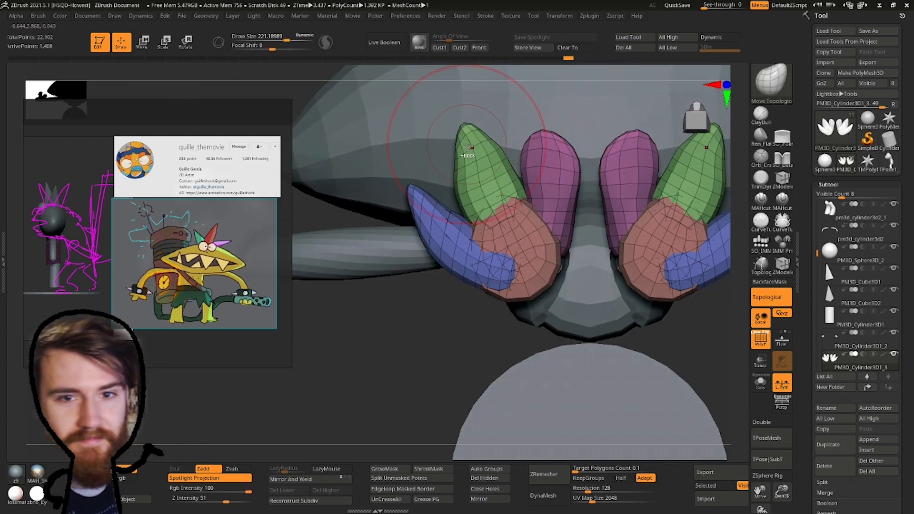
drag(464, 220, 451, 229)
ctrl+right_drag(451, 229, 460, 167)
mouse_move(460, 167)
right_down()
mouse_move(469, 113)
mouse_move(526, 222)
mouse_move(515, 238)
mouse_move(441, 156)
mouse_move(450, 238)
right_up()
Switch to the Inflat brush, work on the toe volume and select the neighbouring subtool.
key(b)
key(i)
key(n)
shift+right_drag(450, 239, 454, 252)
mouse_move(464, 232)
shift+right_down()
mouse_move(429, 228)
mouse_move(475, 195)
shift+right_up()
alt+click(475, 196)
Return to the Move Topological brush, select the backpack cylinder and move it farther behind the body.
key(b)
key(m)
key(t)
alt+click(519, 253)
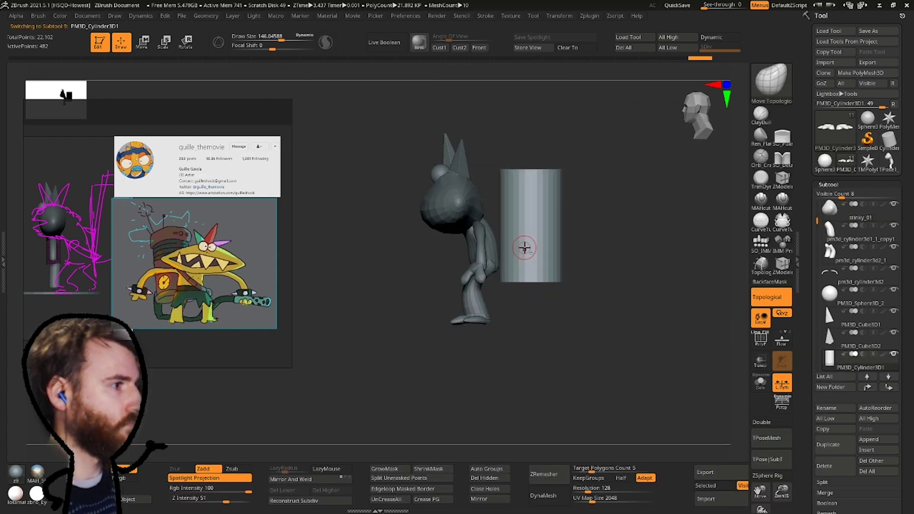
mouse_move(487, 174)
right_down()
mouse_move(533, 188)
mouse_move(491, 203)
right_up()
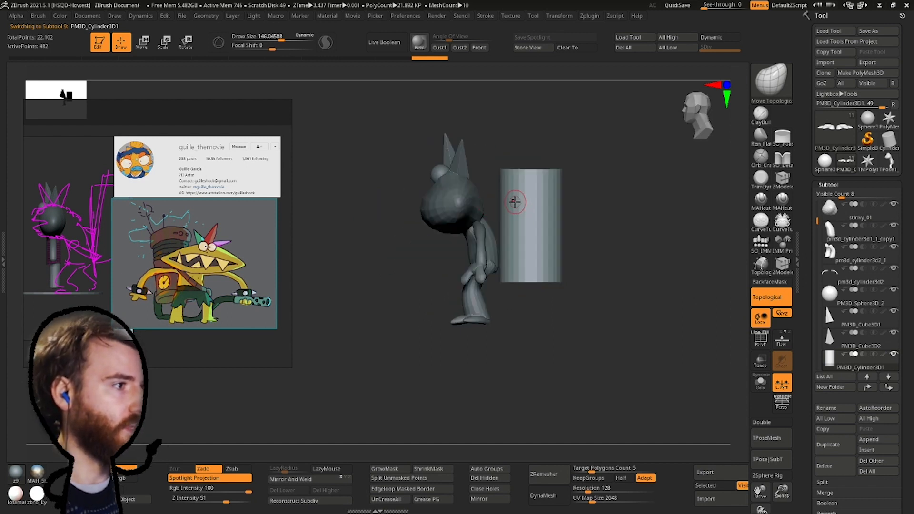
click(143, 47)
mouse_move(524, 234)
shift+mouse_down()
mouse_move(604, 234)
mouse_move(589, 234)
shift+mouse_up()
key(q)
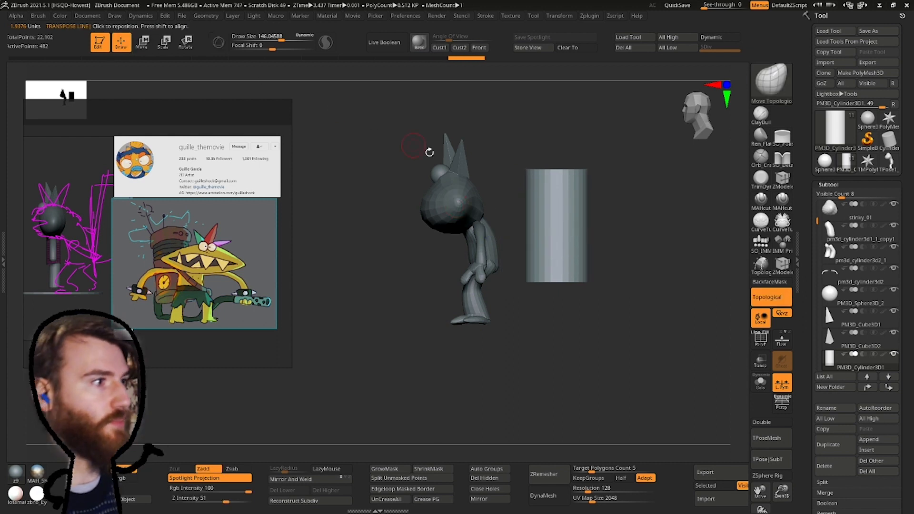
Extend the back of the head and pull the torso into a rounded hunch with Move Topological, draw size about 838.
key(space)
right_drag(461, 199, 513, 197)
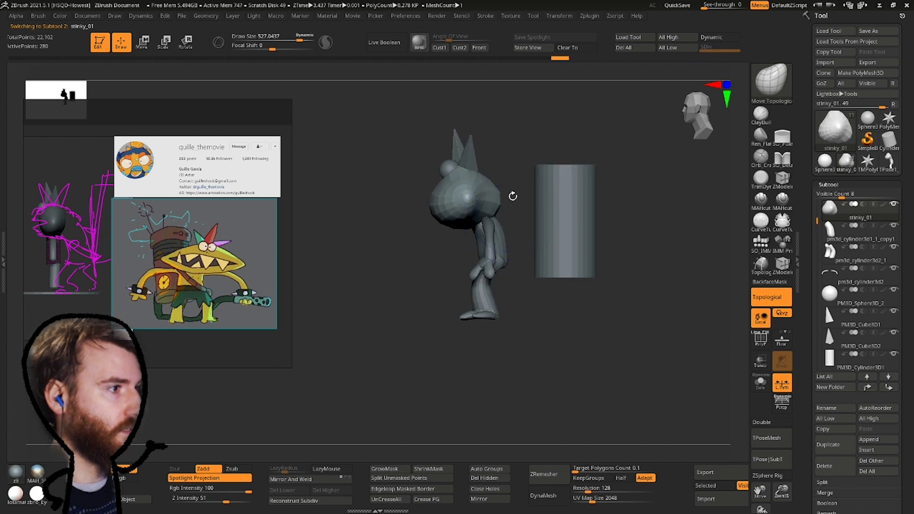
alt+click(500, 234)
key(space)
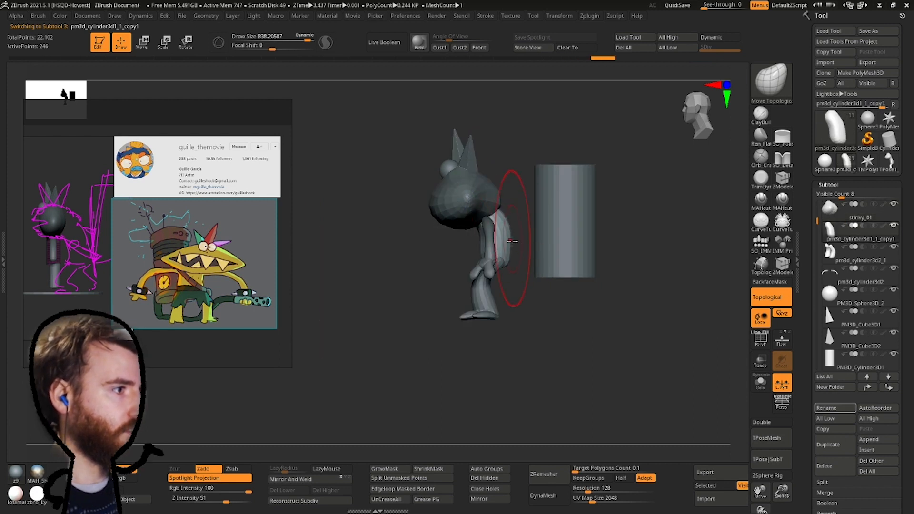
drag(512, 218, 526, 250)
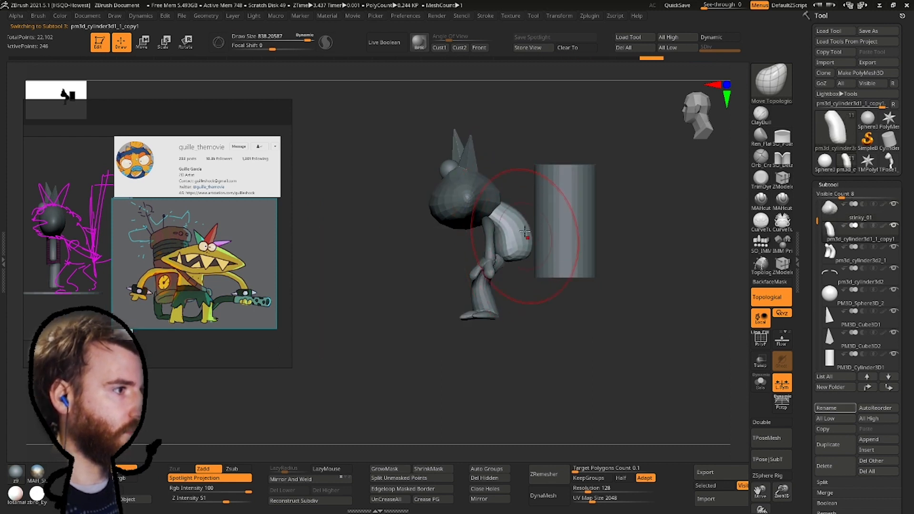
mouse_move(520, 260)
right_down()
mouse_move(535, 253)
mouse_move(505, 262)
right_up()
Select the legs and feet together and shift them backward under the torso with the gizmo.
alt+click(485, 306)
key(w)
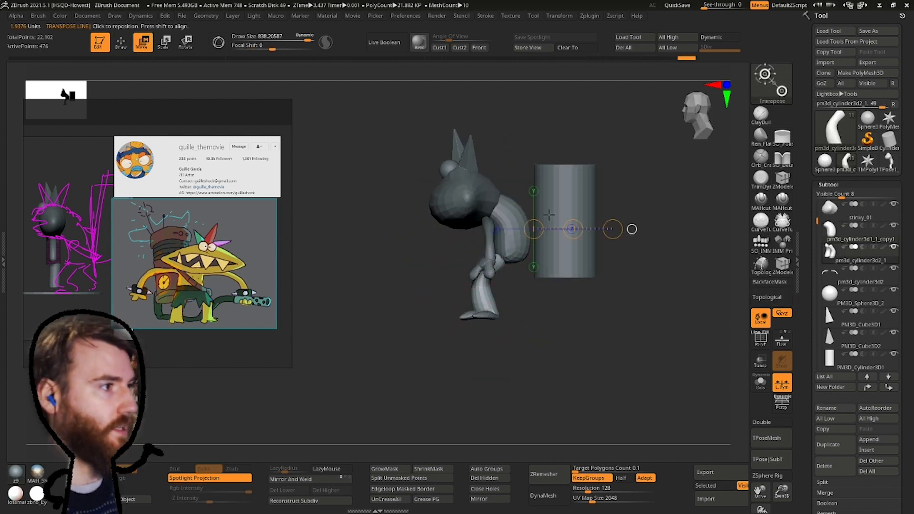
click(223, 44)
ctrl+right_drag(505, 258, 544, 260)
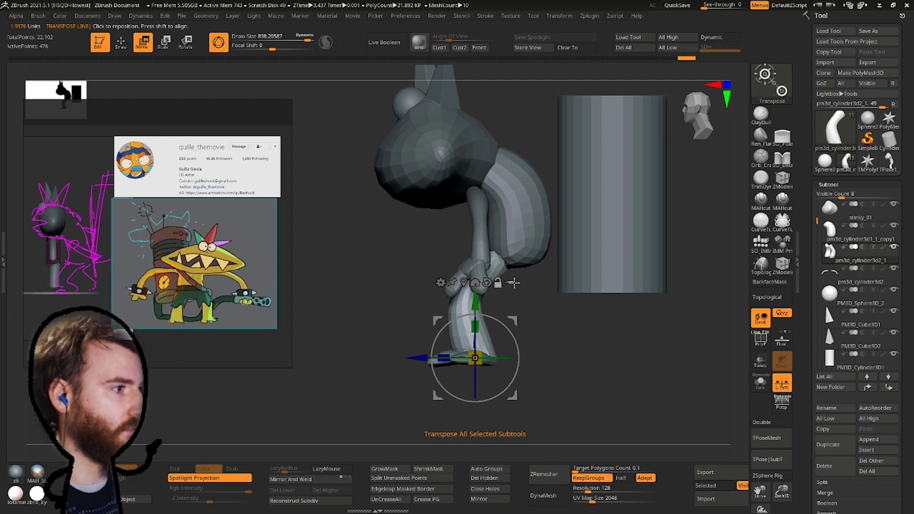
alt+right_drag(513, 301, 537, 228)
ctrl+shift+click(483, 273)
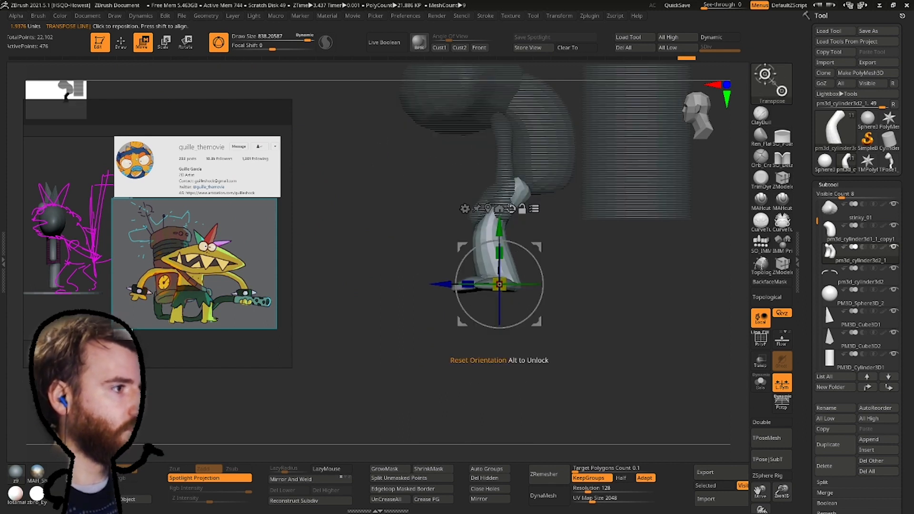
drag(439, 284, 464, 285)
right_drag(615, 175, 489, 116)
Bend the legs into a curved side profile with the Move Topological brush at a draw size of about 468.
click(123, 44)
mouse_move(624, 208)
shift+right_down()
mouse_move(557, 202)
mouse_move(507, 290)
shift+right_up()
ctrl+right_drag(506, 290, 496, 254)
mouse_move(496, 254)
right_down()
mouse_move(400, 255)
mouse_move(473, 341)
mouse_move(463, 309)
right_up()
key(b)
key(m)
key(v)
key(b)
key(m)
key(t)
key(space)
drag(465, 274, 445, 275)
mouse_move(401, 286)
right_down()
mouse_move(432, 288)
mouse_move(493, 261)
mouse_move(419, 262)
right_up()
Select the arms and hands together instead of the legs and feet, and move them backward along the torso.
ctrl+right_drag(447, 267, 431, 193)
ctrl+right_drag(424, 239, 419, 357)
alt+click(415, 284)
click(160, 44)
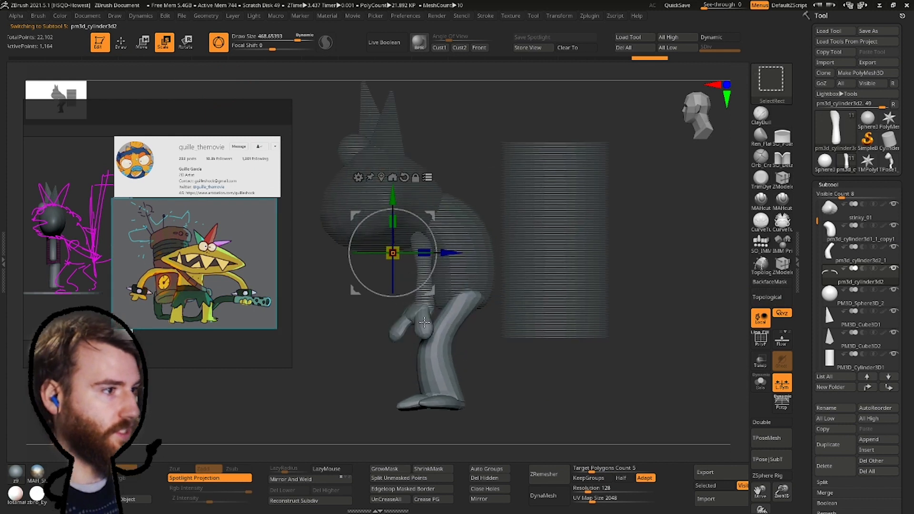
ctrl+shift+click(440, 362)
ctrl+shift+click(433, 403)
drag(449, 253, 480, 252)
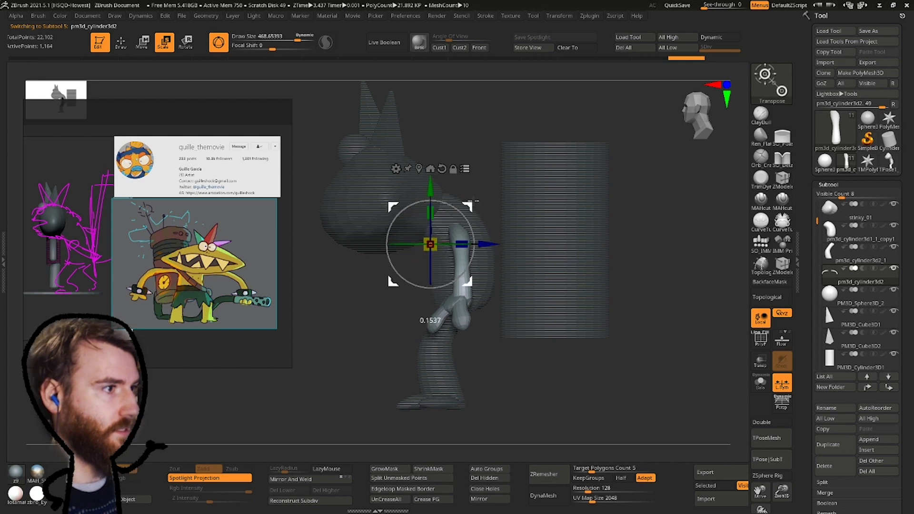
Return to draw mode, select the legs and enlarge the Move Topological draw size to about 660.
click(479, 48)
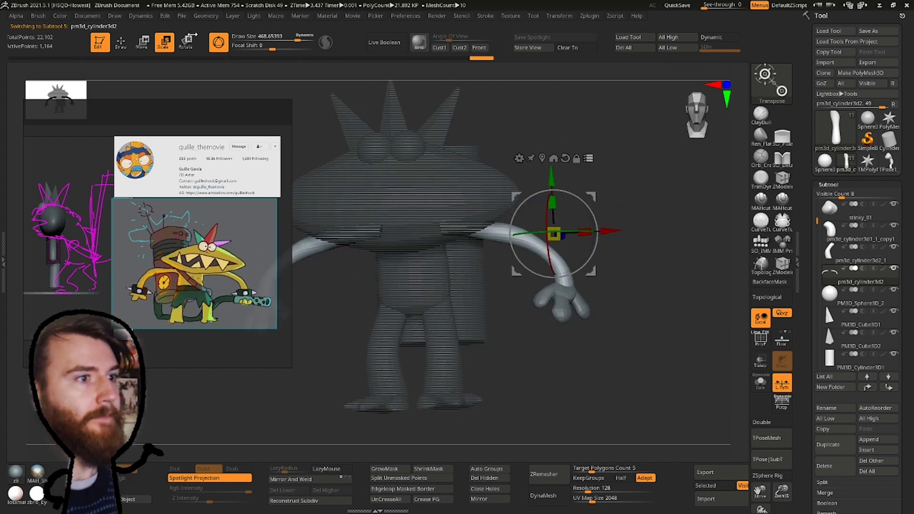
click(121, 42)
ctrl+right_drag(414, 286, 436, 180)
ctrl+right_drag(453, 221, 493, 243)
alt+click(520, 320)
mouse_move(483, 376)
right_down()
mouse_move(474, 275)
mouse_move(481, 381)
right_up()
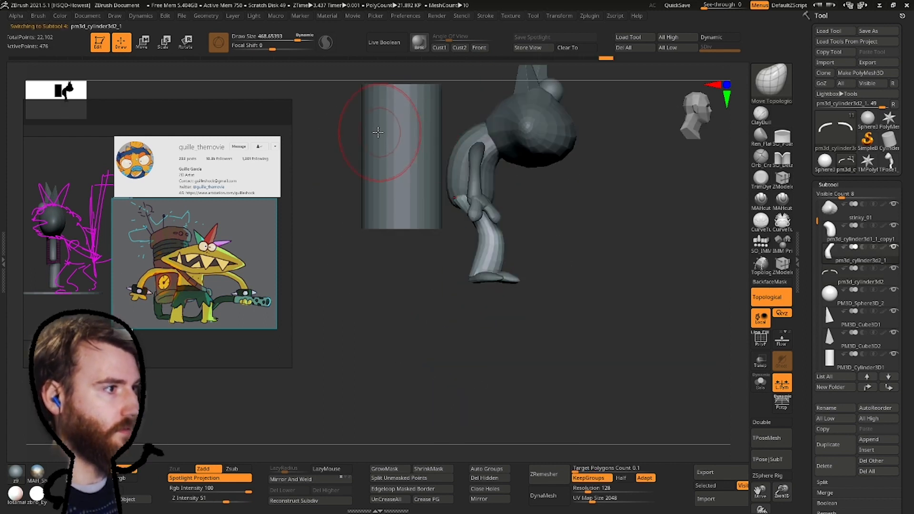
shift+right_drag(349, 213, 355, 114)
key(space)
drag(479, 269, 486, 268)
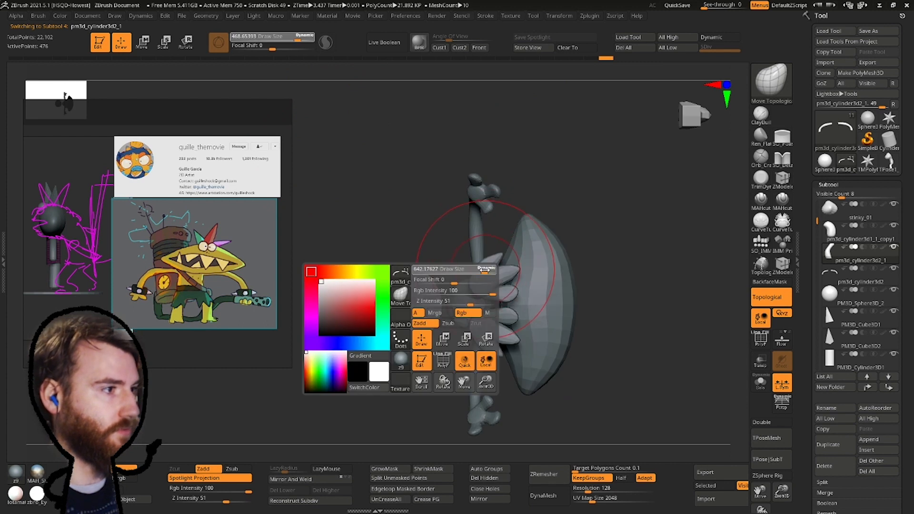
Select the feet and move them back beneath the legs with the gizmo.
alt+click(478, 285)
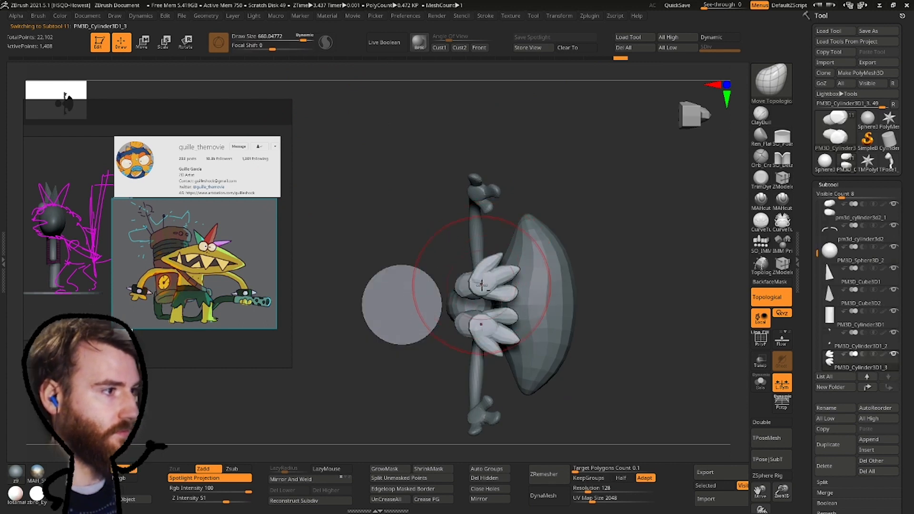
key(w)
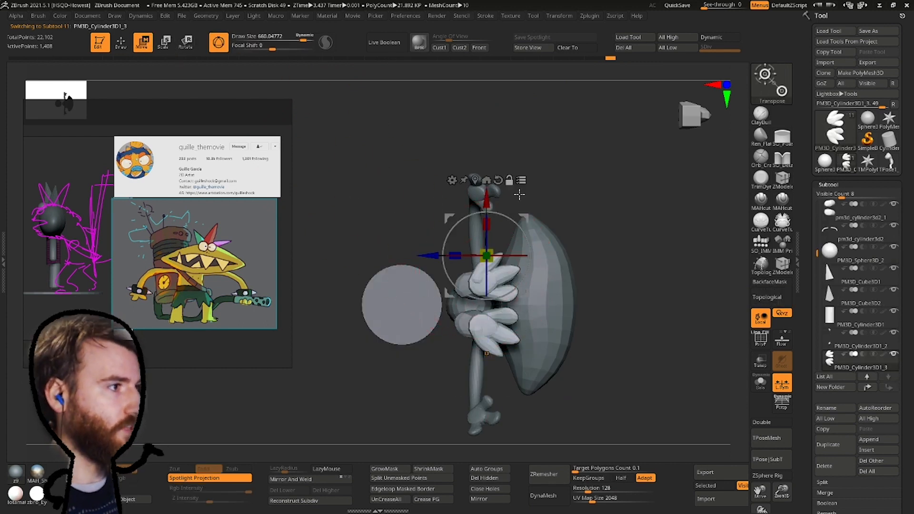
drag(520, 238, 519, 239)
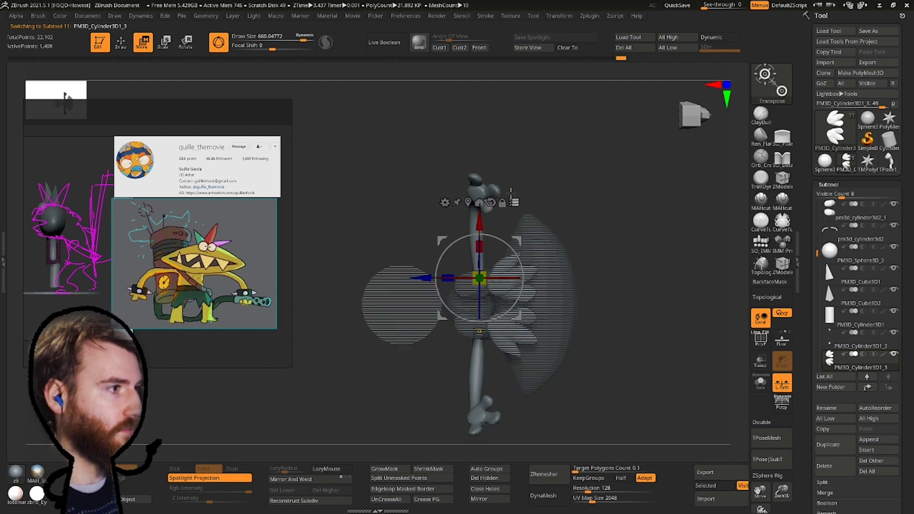
key(ctrl+z)
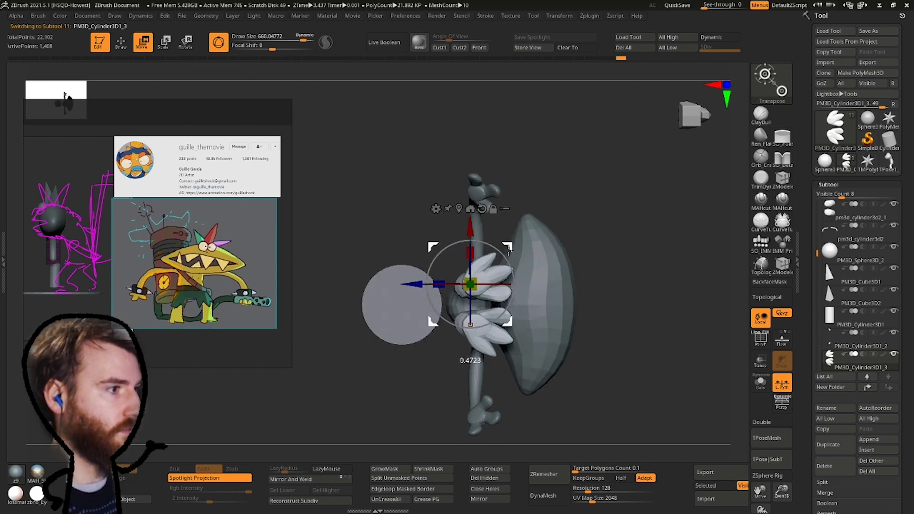
mouse_move(505, 248)
right_down()
mouse_move(547, 349)
mouse_move(506, 338)
mouse_move(575, 230)
mouse_move(508, 90)
mouse_move(533, 178)
mouse_move(533, 219)
right_up()
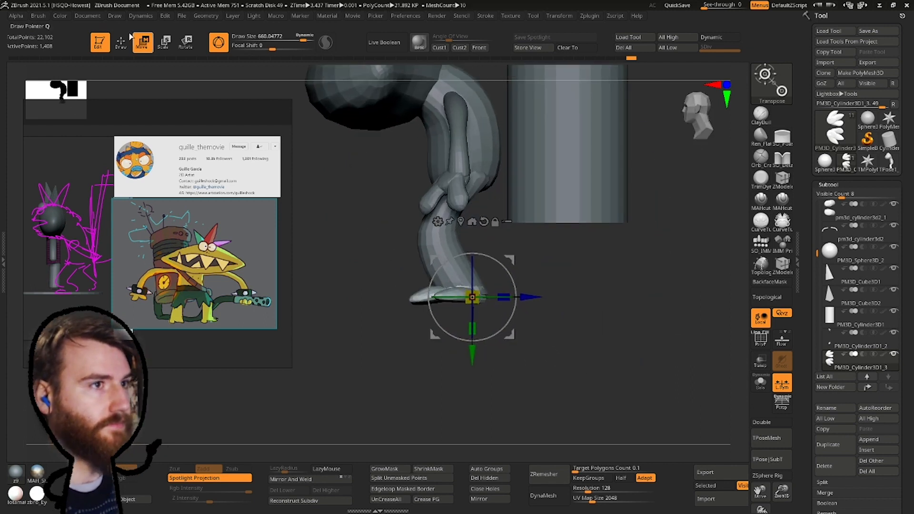
click(118, 41)
Show only the legs in Solo mode and reduce the brush draw size to about 468.
mouse_move(381, 200)
shift+right_down()
mouse_move(495, 252)
mouse_move(368, 187)
mouse_move(442, 198)
mouse_move(454, 216)
shift+right_up()
mouse_move(447, 330)
ctrl+right_down()
mouse_move(445, 273)
mouse_move(454, 296)
ctrl+right_up()
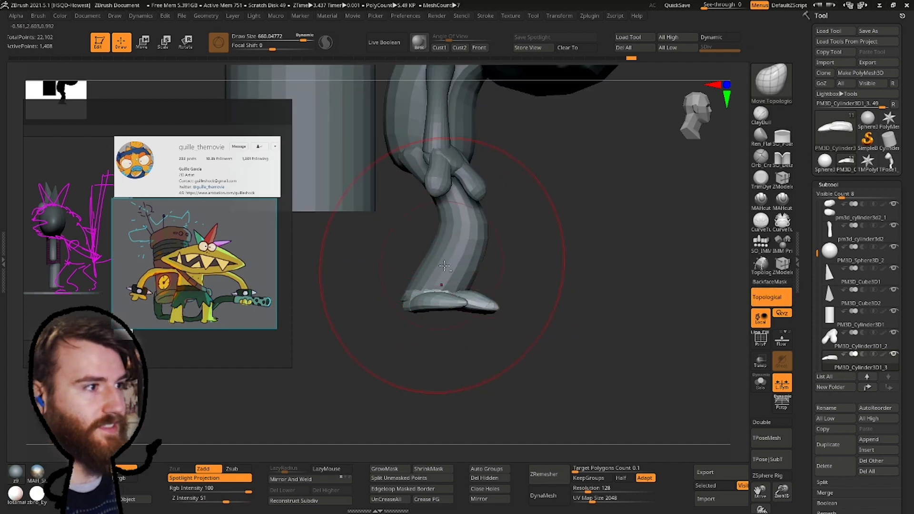
alt+click(462, 251)
click(760, 381)
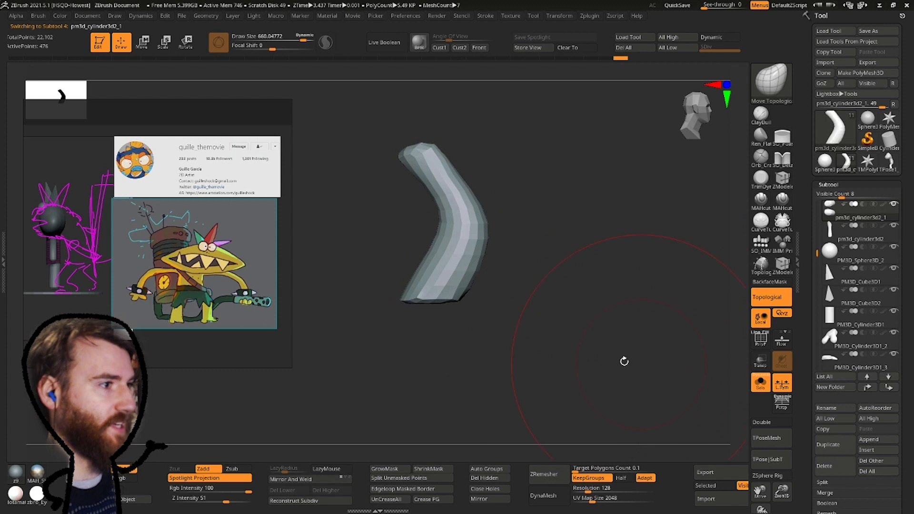
right_drag(623, 362, 438, 288)
key(space)
drag(452, 280, 444, 280)
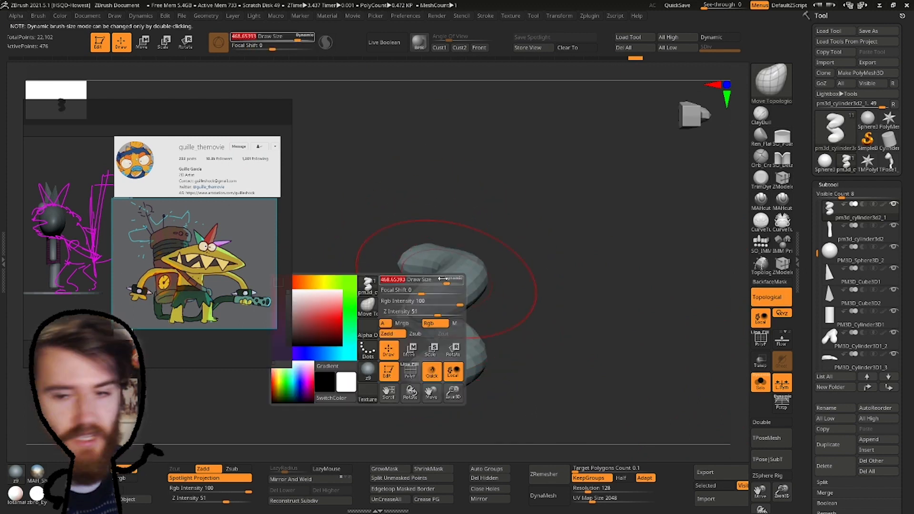
Slim the ankle ends of the legs with the Move Topological brush at a draw size of about 390.
shift+right_drag(444, 286, 461, 302)
key(space)
drag(460, 297, 436, 300)
key(shift)
key(space)
drag(436, 300, 446, 300)
Mask the upper legs, flatten the unmasked ankle ends with the gizmo and clear the mask.
key(ctrl)
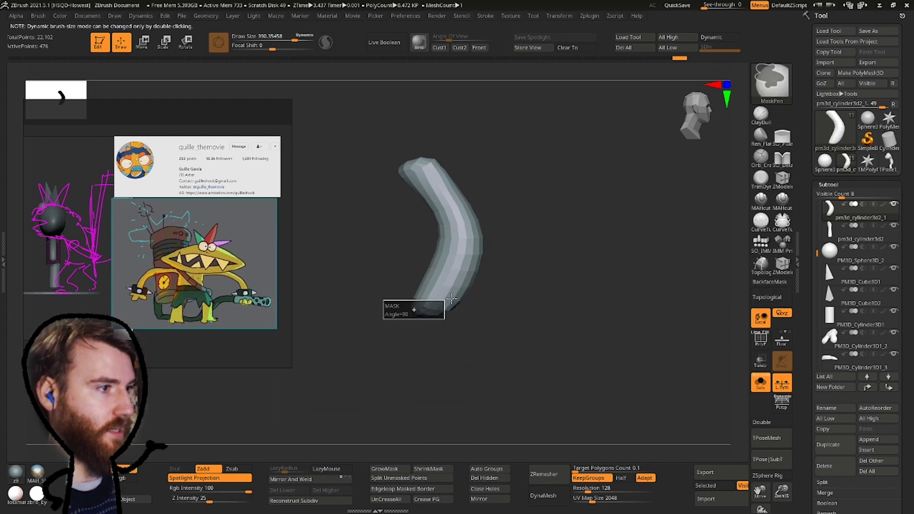
key(w)
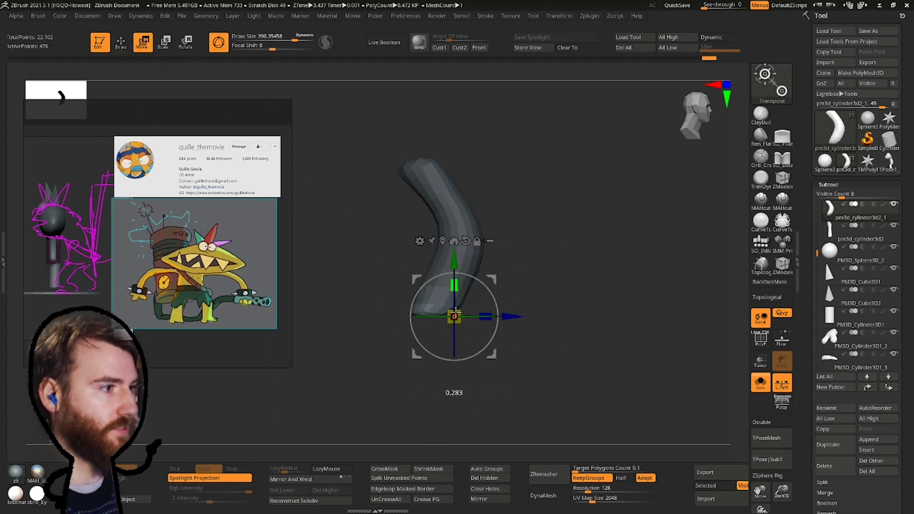
ctrl+drag(317, 373, 371, 313)
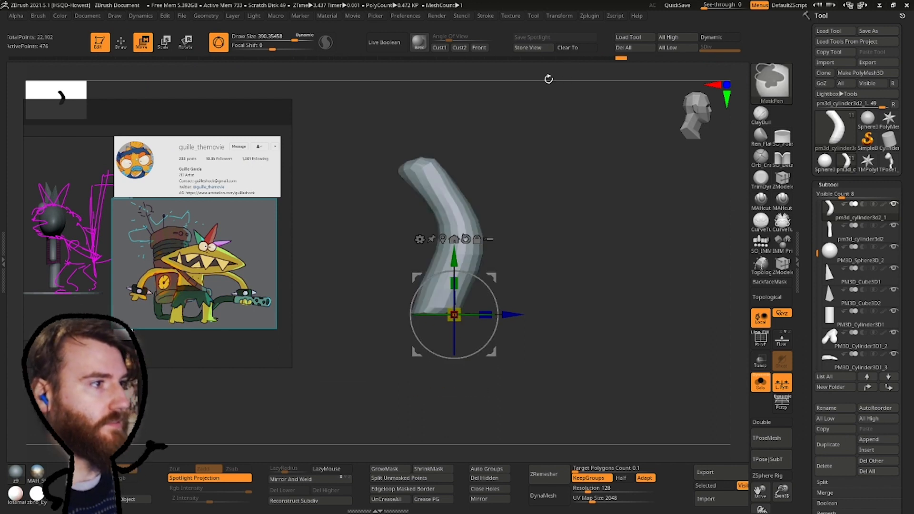
click(125, 48)
Show all subtools again and adjust the leg shape with Move Topological at a draw size of about 642.
click(761, 382)
mouse_move(572, 279)
ctrl+right_down()
mouse_move(550, 243)
mouse_move(520, 254)
mouse_move(524, 323)
ctrl+right_up()
key(b)
key(m)
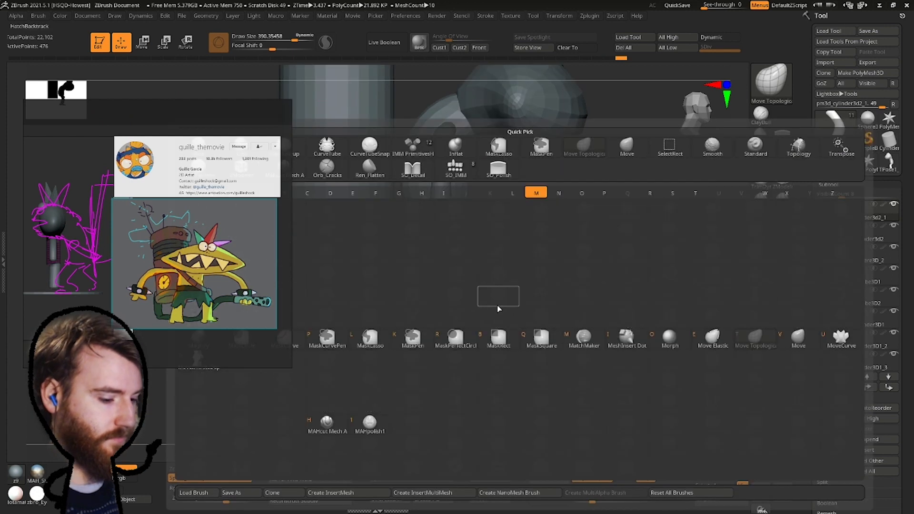
key(t)
key(space)
click(444, 300)
shift+right_drag(419, 315, 425, 268)
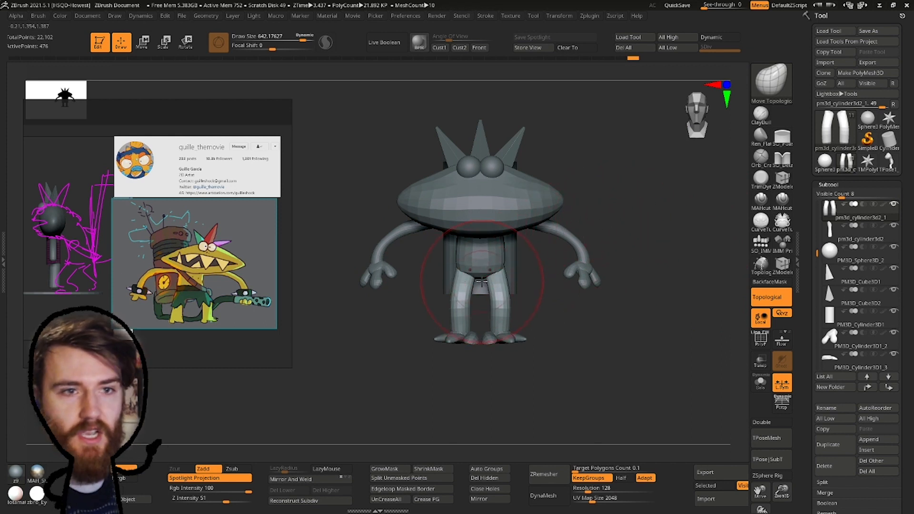
Include only the legs and feet in a multi-subtool transpose and spread them slightly apart with the gizmo.
click(150, 45)
alt+drag(464, 338, 459, 277)
key(ctrl+z)
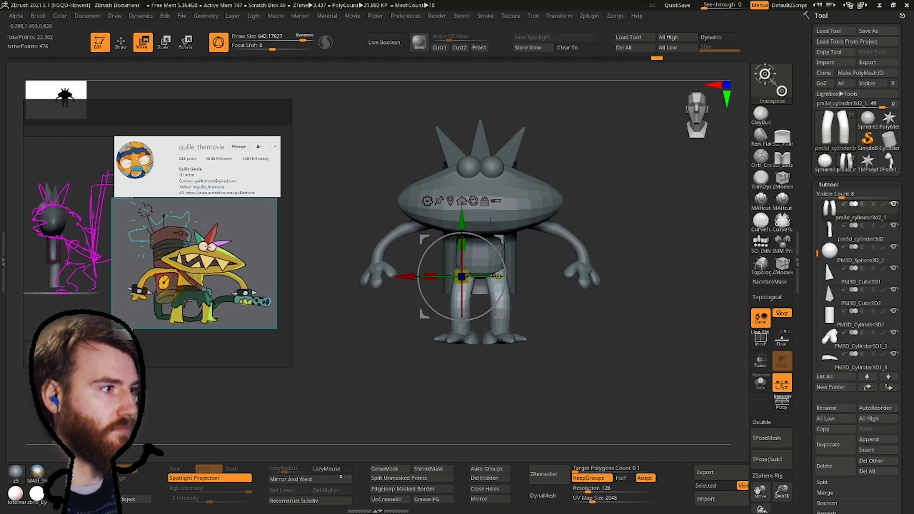
click(496, 201)
ctrl+shift+click(383, 246)
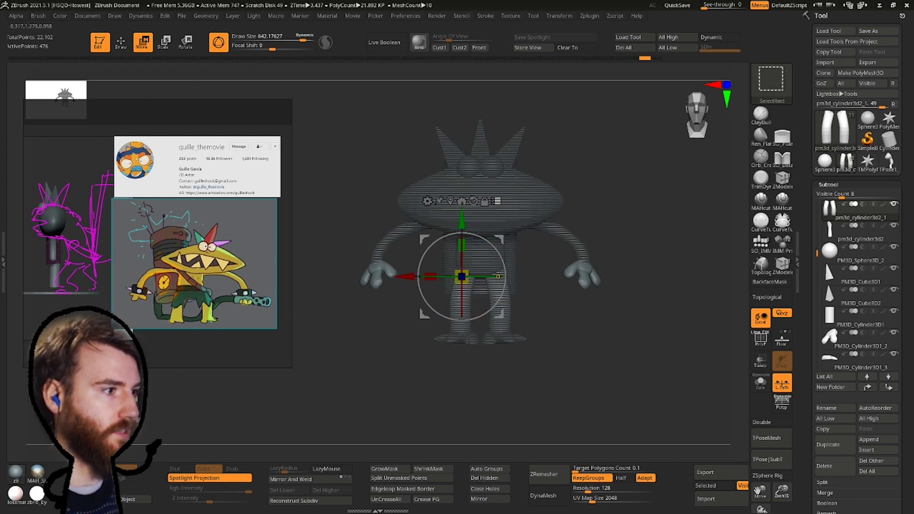
ctrl+shift+click(466, 341)
ctrl+shift+click(460, 307)
click(497, 271)
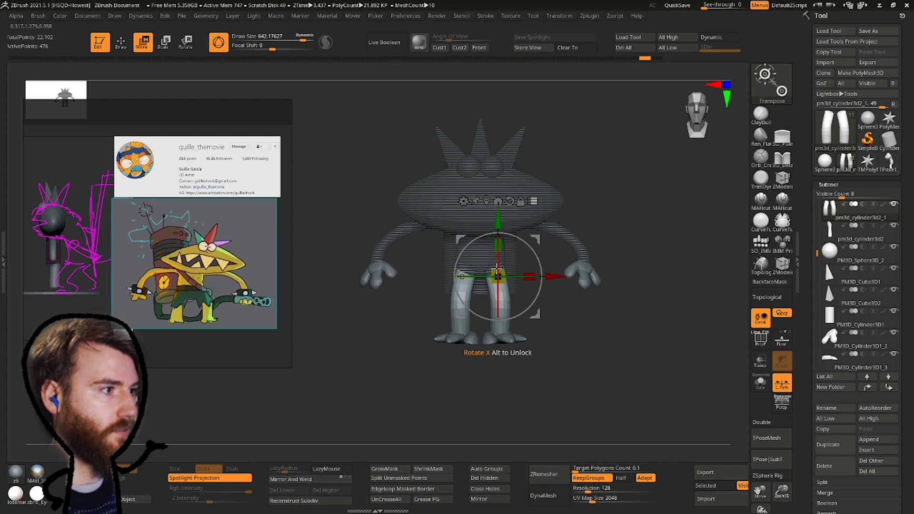
click(380, 279)
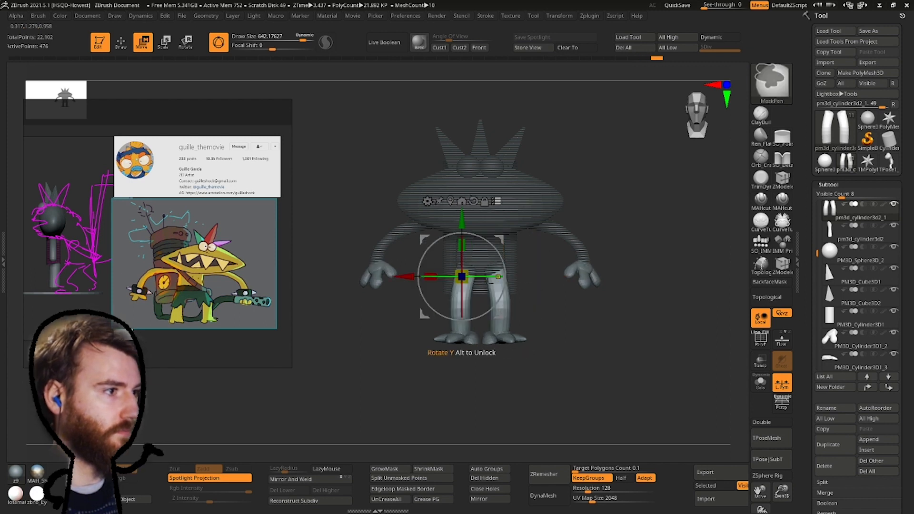
drag(469, 278, 506, 279)
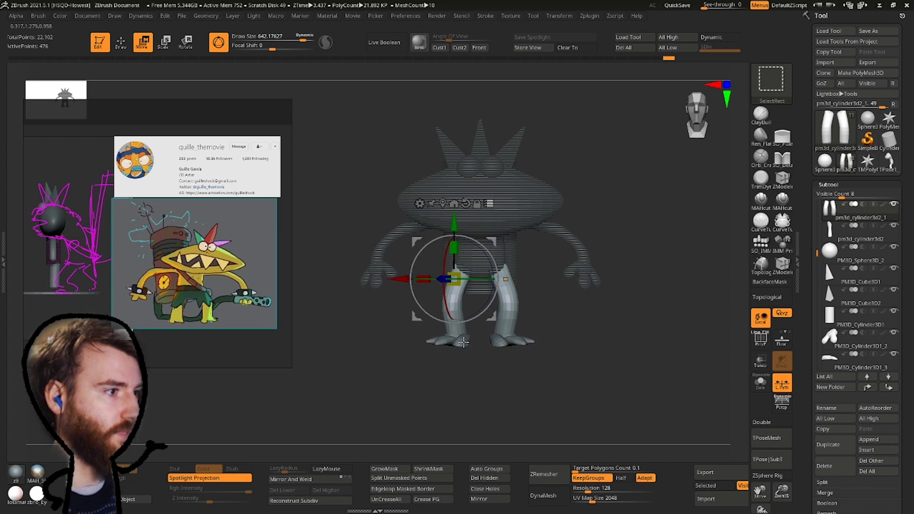
Exclude the legs from the transpose, realign the feet under the ankles with the gizmo and return to draw mode.
ctrl+shift+click(460, 304)
alt+drag(455, 224, 456, 287)
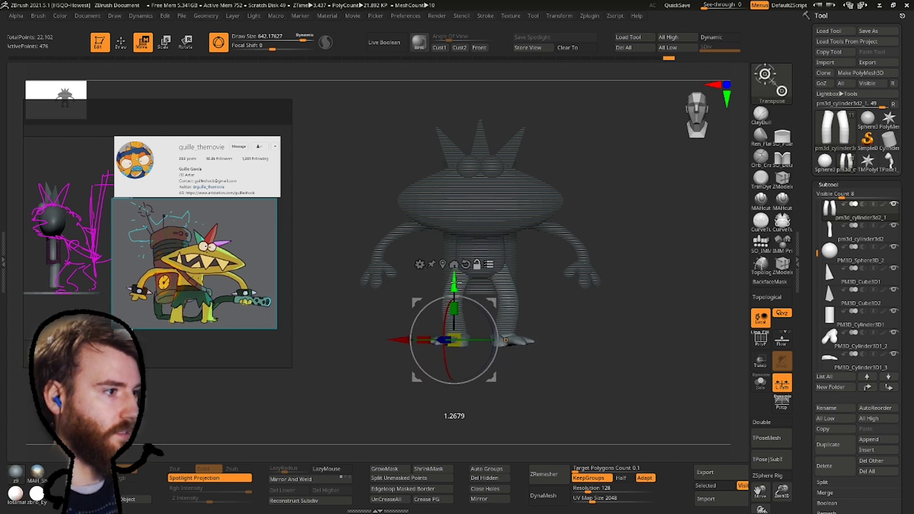
drag(474, 341, 488, 339)
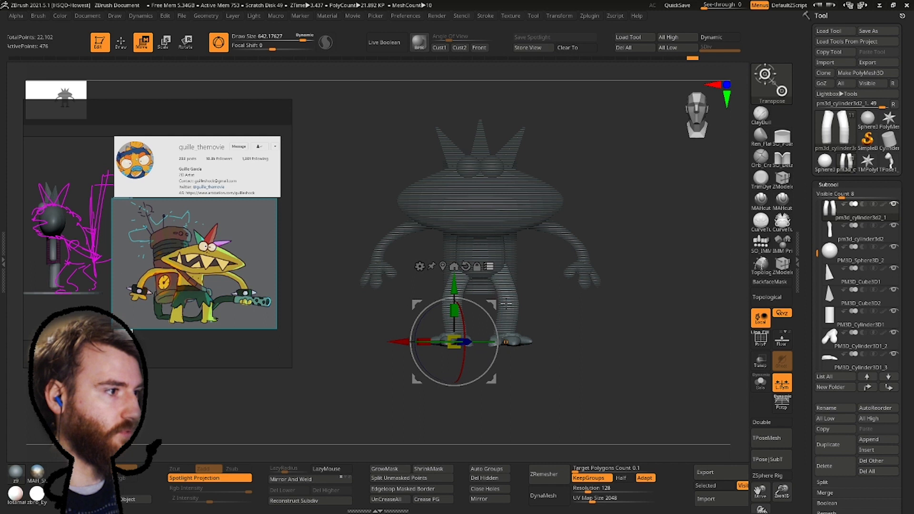
drag(492, 305, 494, 306)
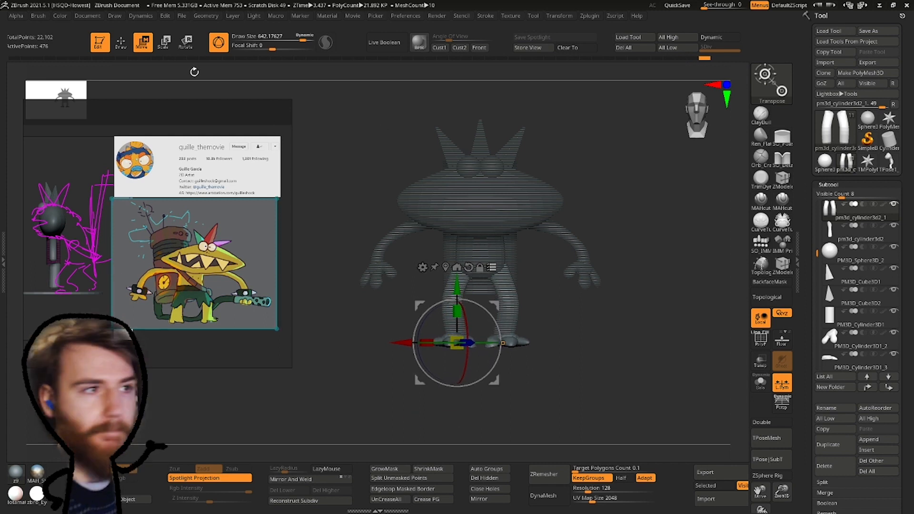
key(q)
ctrl+shift+click(490, 152)
mouse_move(489, 153)
mouse_down()
mouse_move(445, 178)
mouse_move(472, 159)
mouse_move(541, 177)
mouse_up()
Select the head, show its polyframe and ready the Move Topological brush at a draw size of about 527.
key(b)
key(m)
key(t)
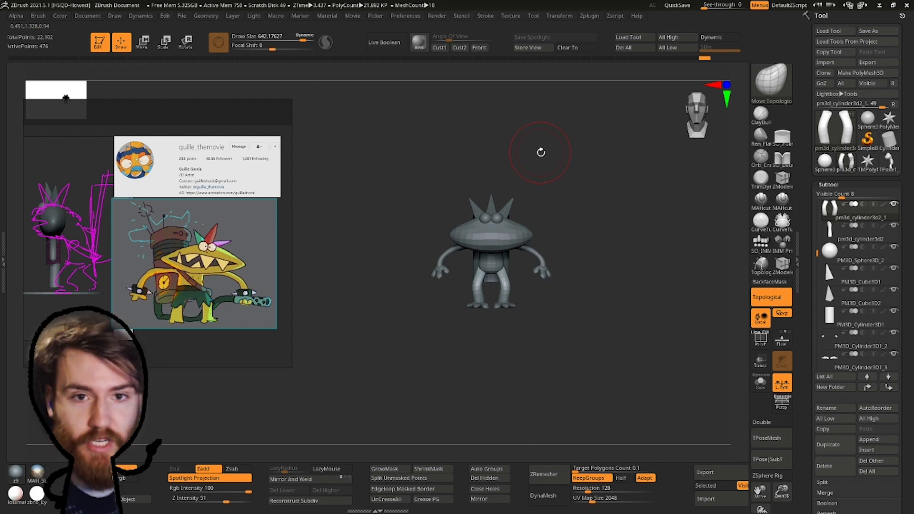
drag(541, 153, 552, 221)
alt+click(553, 221)
drag(583, 171, 551, 238)
alt+right_drag(498, 153, 509, 198)
ctrl+right_drag(509, 198, 514, 194)
key(space)
drag(513, 196, 502, 207)
right_drag(501, 208, 453, 226)
click(761, 347)
right_drag(548, 266, 452, 257)
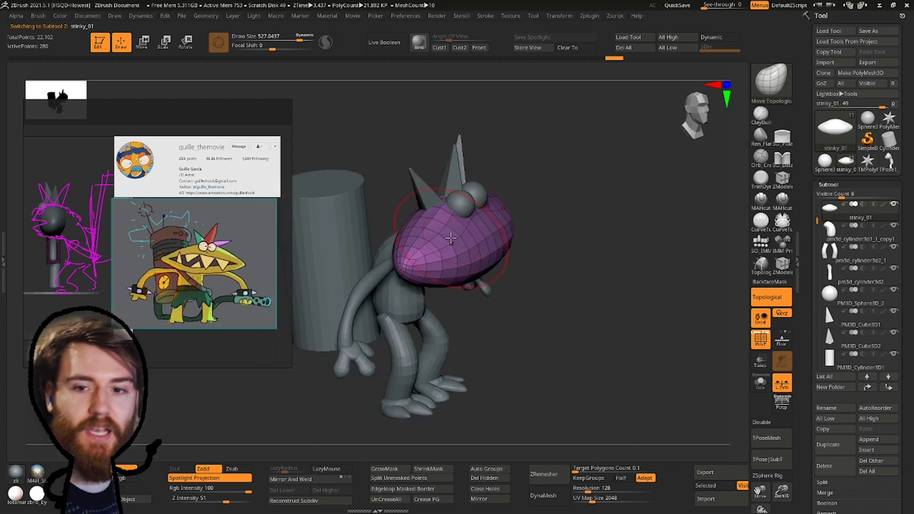
Reshape the head around the eyes with the Move Topological brush at a draw size of about 302.
right_drag(436, 238, 396, 242)
ctrl+right_drag(486, 247, 470, 312)
mouse_move(469, 312)
right_down()
mouse_move(504, 281)
mouse_move(420, 301)
right_up()
key(space)
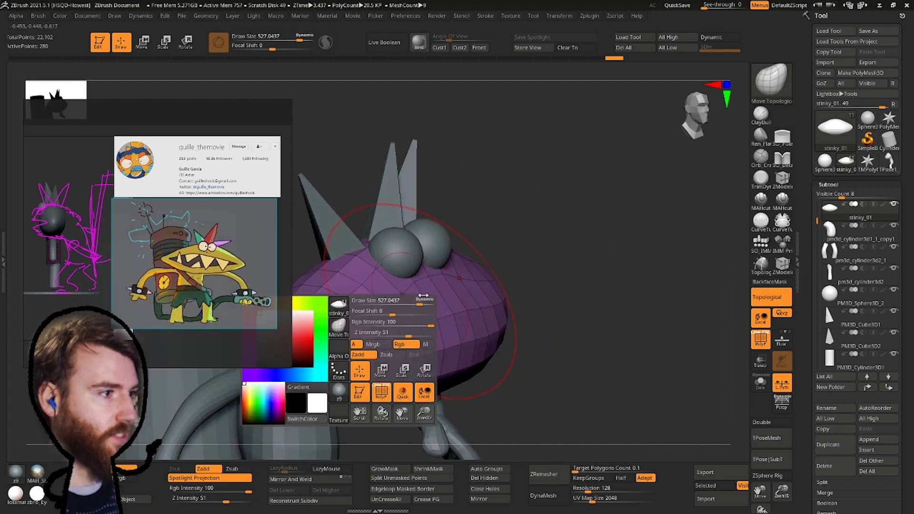
drag(419, 300, 410, 301)
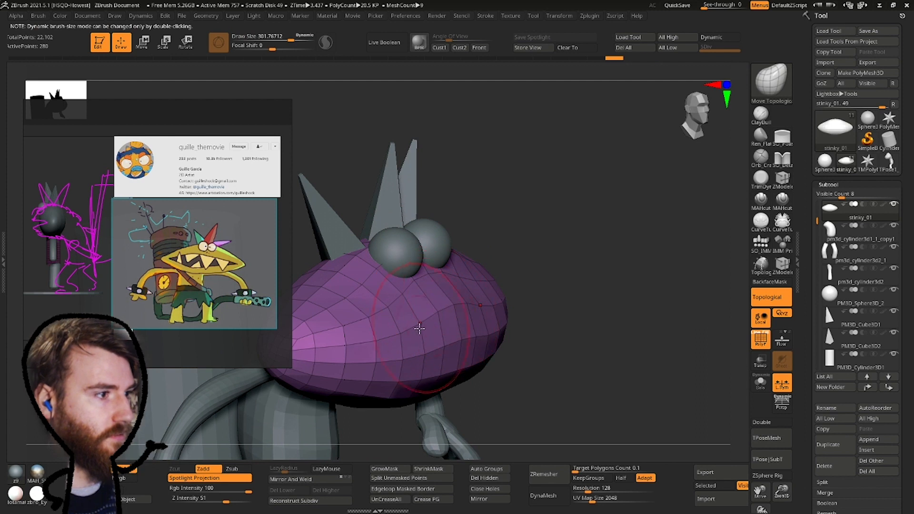
right_drag(407, 324, 435, 218)
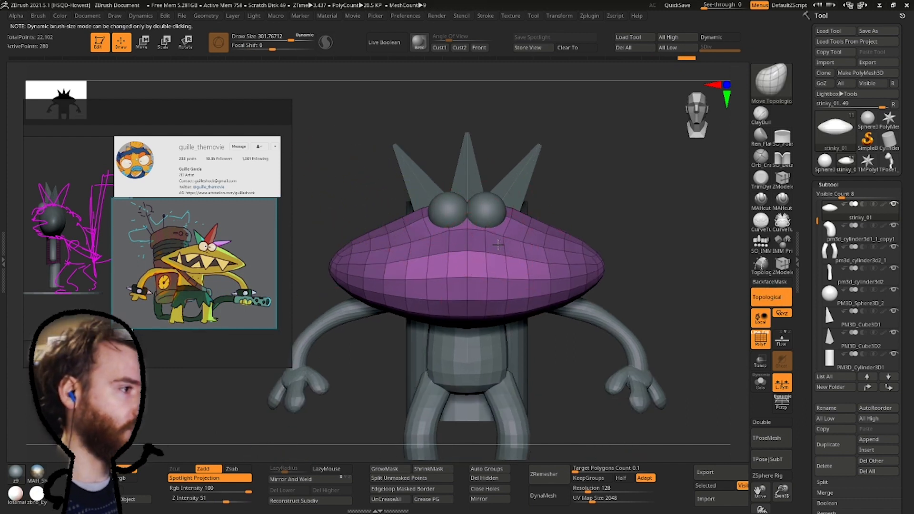
right_drag(429, 252, 514, 207)
right_drag(471, 232, 522, 203)
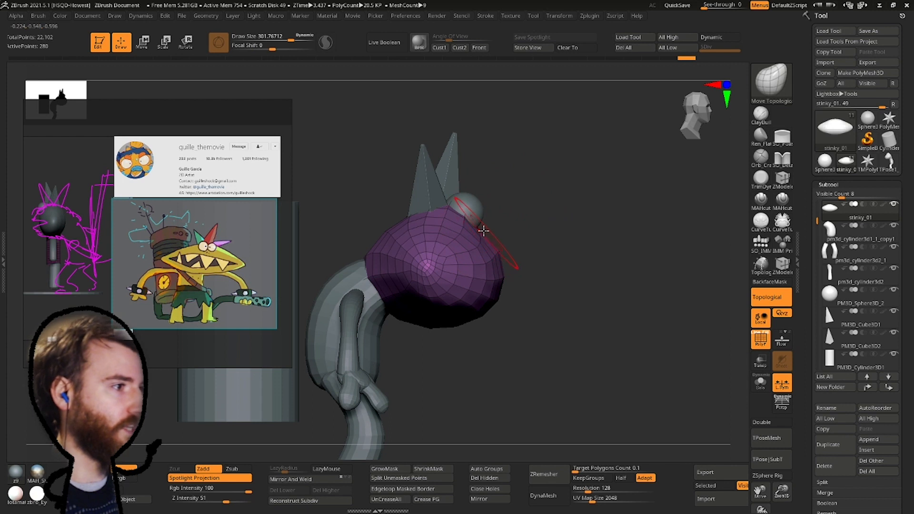
shift+right_drag(474, 229, 418, 184)
Subdivide the head to level 4 and sculpt two small nostrils below the eyes with DamStandard at about size 93.
key(ctrl+d)
key(ctrl+d)
key(ctrl+d)
mouse_move(435, 216)
shift+right_down()
mouse_move(474, 225)
mouse_move(463, 202)
mouse_move(581, 202)
shift+right_up()
key(b)
key(d)
key(s)
key(space)
drag(495, 236, 466, 227)
mouse_move(465, 227)
right_down()
mouse_move(451, 194)
mouse_move(466, 214)
mouse_move(486, 200)
mouse_move(528, 197)
mouse_move(473, 180)
mouse_move(398, 221)
mouse_move(483, 240)
right_up()
Mask a wide, pointed mouth shape across the front of the head with MaskLasso.
ctrl+click(778, 84)
click(69, 94)
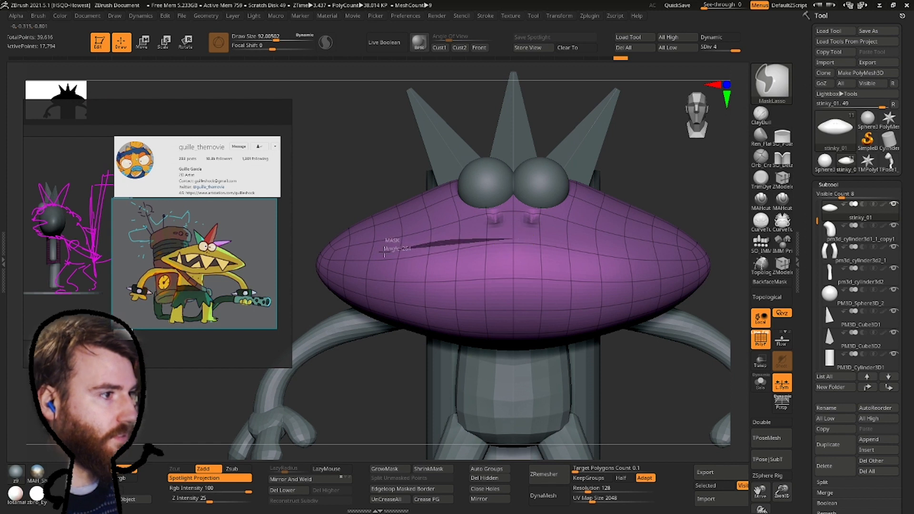
ctrl+drag(350, 278, 513, 318)
mouse_move(522, 301)
ctrl+right_down()
mouse_move(463, 206)
mouse_move(563, 225)
mouse_move(519, 296)
ctrl+right_up()
mouse_move(485, 385)
ctrl+mouse_down()
mouse_move(426, 177)
mouse_move(433, 180)
ctrl+mouse_up()
mouse_move(453, 352)
ctrl+right_down()
mouse_move(398, 285)
mouse_move(465, 247)
mouse_move(449, 233)
ctrl+right_up()
ctrl+right_drag(574, 284, 472, 200)
mouse_move(471, 200)
right_down()
mouse_move(572, 205)
mouse_move(519, 209)
right_up()
ctrl+alt+drag(333, 152, 405, 361)
mouse_move(520, 245)
ctrl+right_down()
mouse_move(516, 288)
mouse_move(459, 251)
mouse_move(478, 279)
mouse_move(405, 244)
ctrl+right_up()
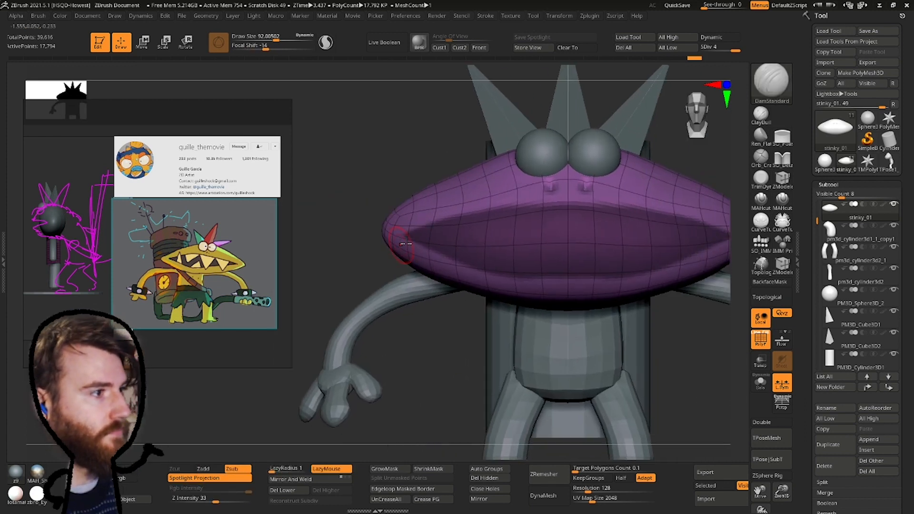
Switch masking to MaskPen and refine the mouth mask's edges and corners at a draw size down to about 57.
key(ctrl+b)
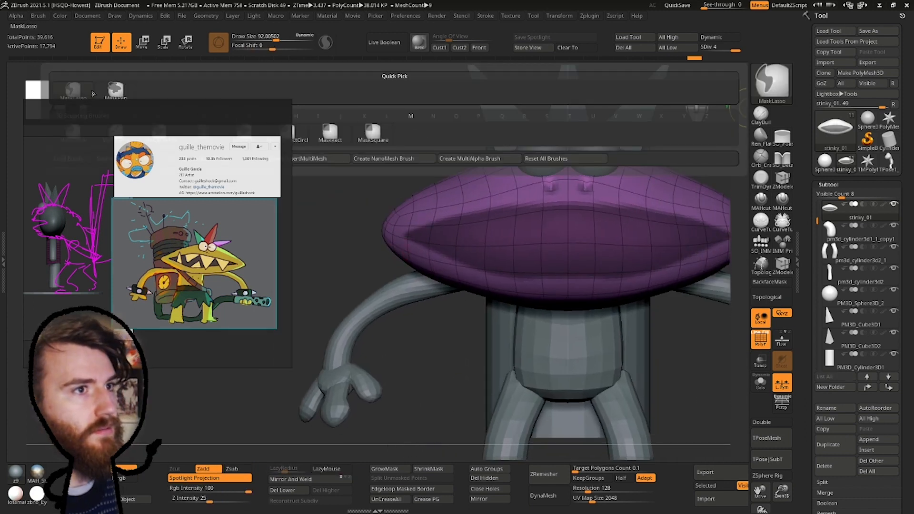
click(116, 89)
key(space)
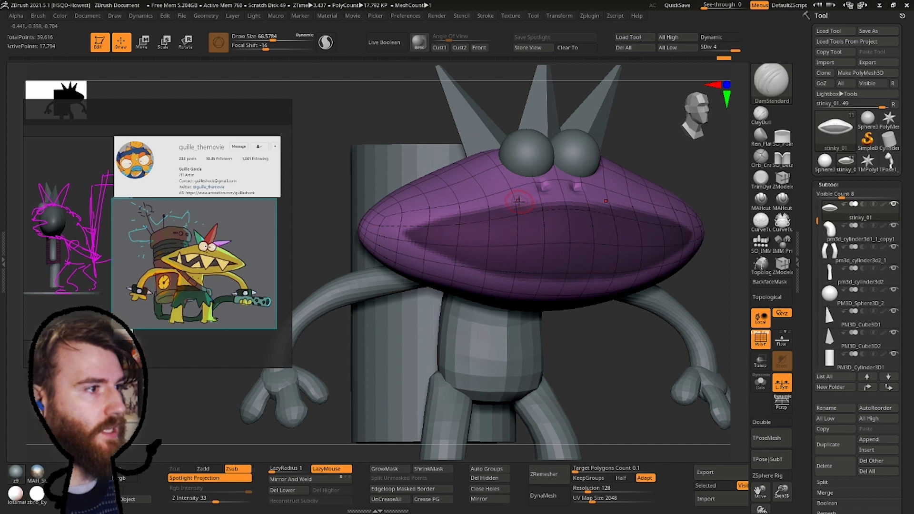
mouse_move(457, 243)
right_down()
mouse_move(467, 230)
mouse_move(433, 241)
mouse_move(469, 278)
mouse_move(487, 222)
mouse_move(374, 281)
right_up()
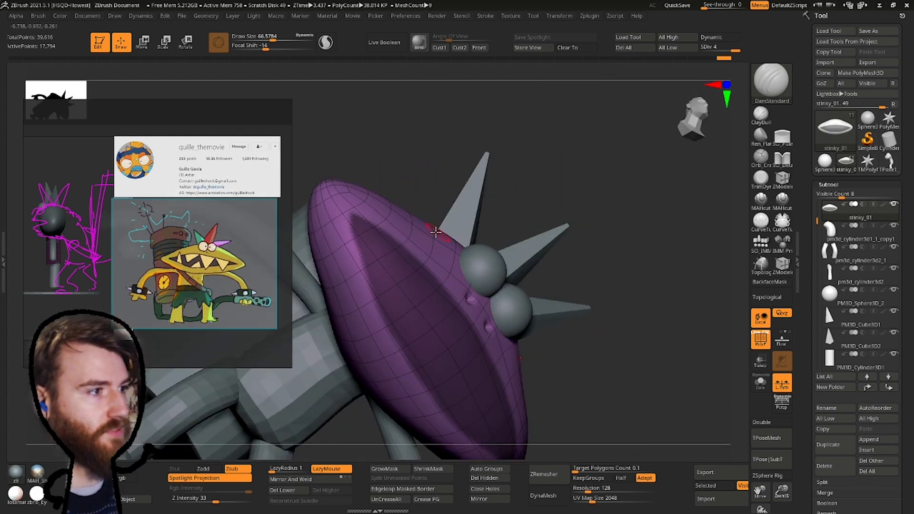
key(ctrl)
key(space)
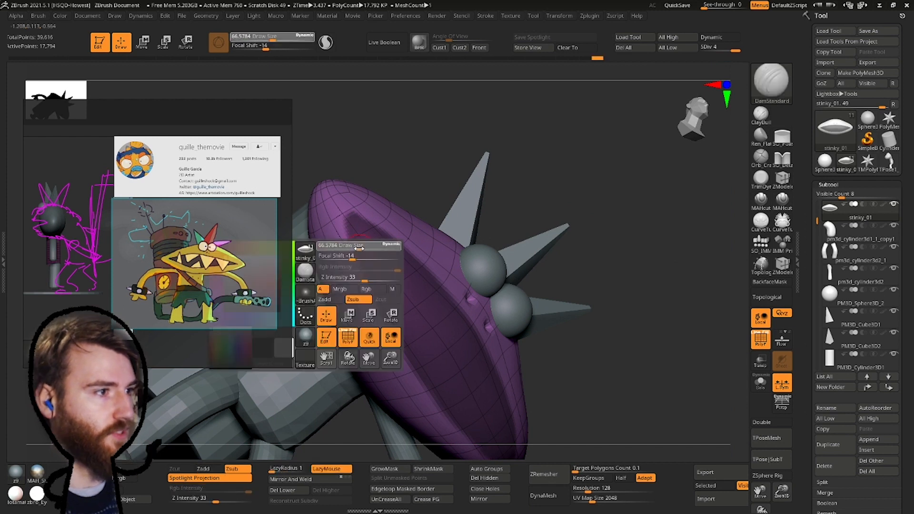
drag(354, 247, 342, 248)
ctrl+click(359, 239)
key(ctrl+z)
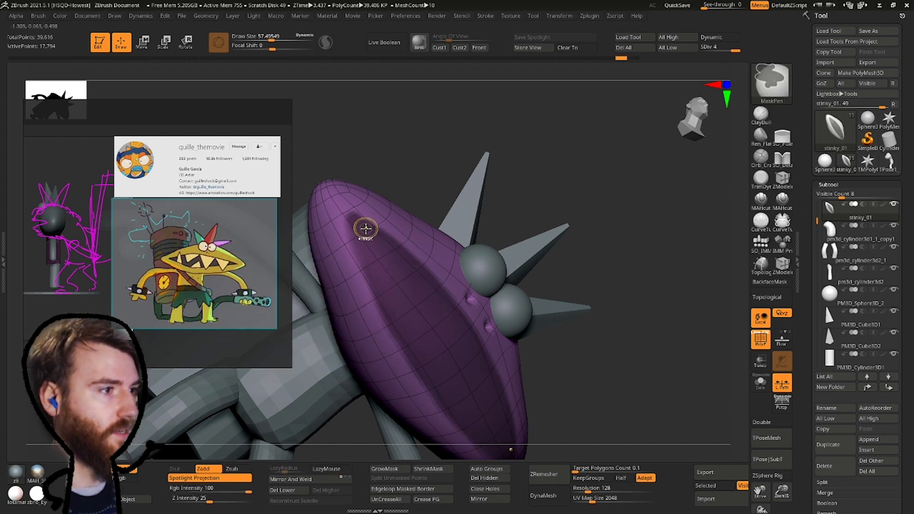
mouse_move(385, 290)
ctrl+right_down()
mouse_move(344, 180)
mouse_move(421, 284)
mouse_move(405, 243)
mouse_move(413, 281)
mouse_move(425, 255)
mouse_move(416, 291)
mouse_move(438, 223)
ctrl+right_up()
key(ctrl+alt)
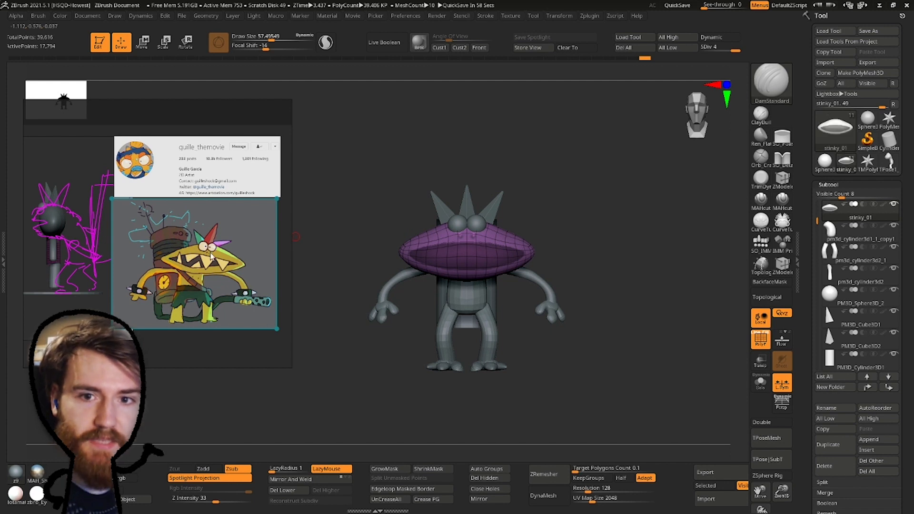
Delete the head's lower subdivision levels and create an edge loop along the masked mouth border.
right_drag(496, 275, 507, 277)
right_click(504, 272)
ctrl+right_drag(516, 241, 472, 252)
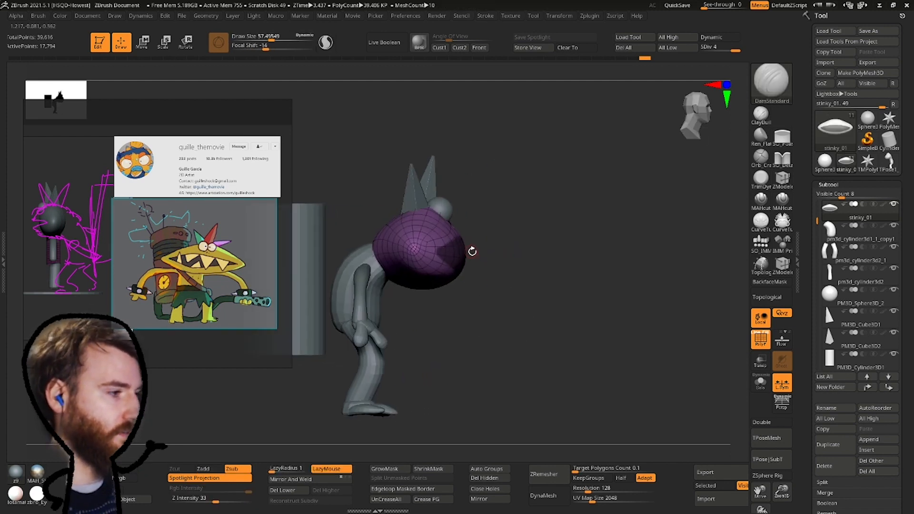
click(406, 491)
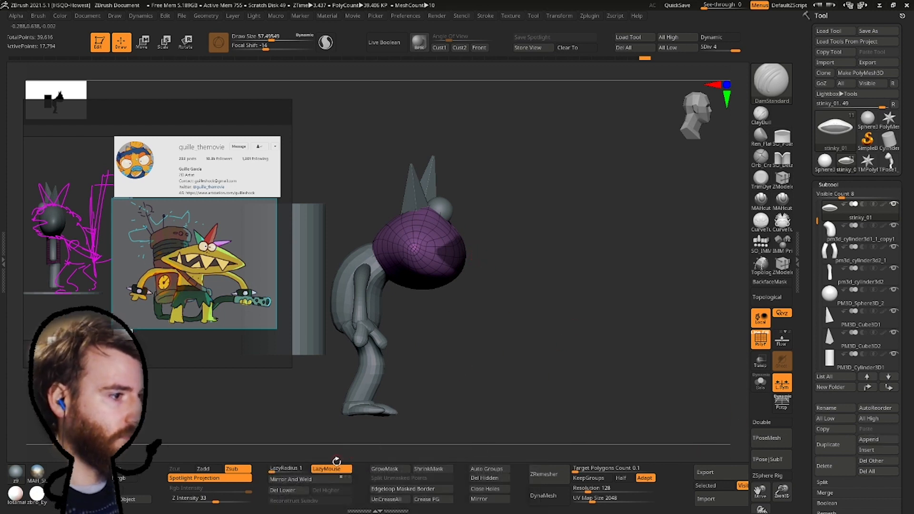
click(307, 490)
click(405, 490)
mouse_move(472, 317)
shift+right_down()
mouse_move(428, 316)
mouse_move(481, 331)
mouse_move(463, 247)
mouse_move(228, 86)
shift+right_up()
ctrl+right_drag(415, 260, 423, 310)
Invert the mask and push the mouth area back into the head with the gizmo to form a cavity.
key(w)
ctrl+click(484, 233)
shift+right_drag(484, 233, 613, 220)
drag(565, 214, 531, 214)
right_drag(634, 214, 556, 206)
drag(556, 206, 548, 212)
shift+right_drag(548, 212, 429, 209)
drag(491, 205, 520, 204)
mouse_move(429, 159)
shift+right_down()
mouse_move(524, 160)
mouse_move(433, 191)
mouse_move(457, 200)
shift+right_up()
Return to draw mode, clear the mask and isolate the mouth polygroup before showing the whole head again.
key(q)
ctrl+click(415, 342)
ctrl+drag(416, 342, 432, 358)
ctrl+right_drag(431, 358, 428, 305)
alt+right_drag(429, 228, 408, 274)
ctrl+shift+click(431, 267)
ctrl+shift+click(611, 231)
right_drag(562, 250, 560, 299)
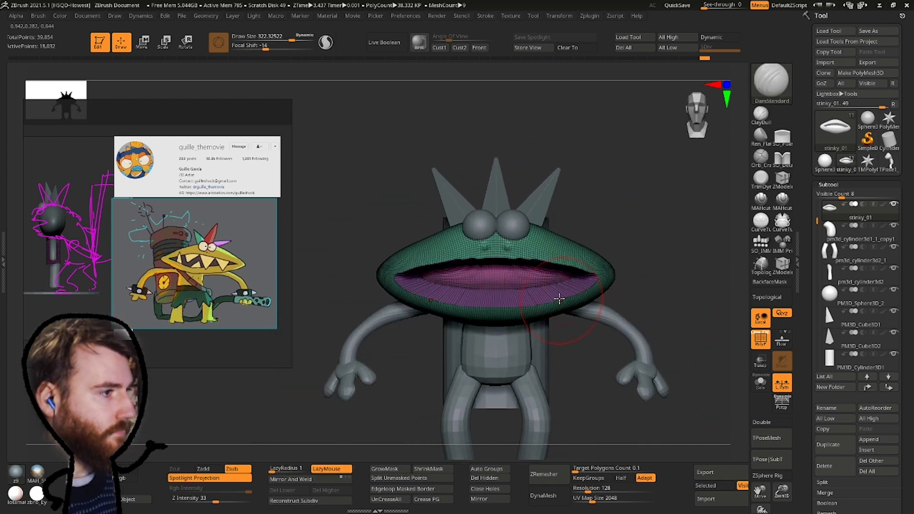
Enable KeepGroups, try ZRemesher on the head with a target polygon count of 0.1 and restore the unremeshed head.
right_drag(405, 301, 508, 316)
click(588, 479)
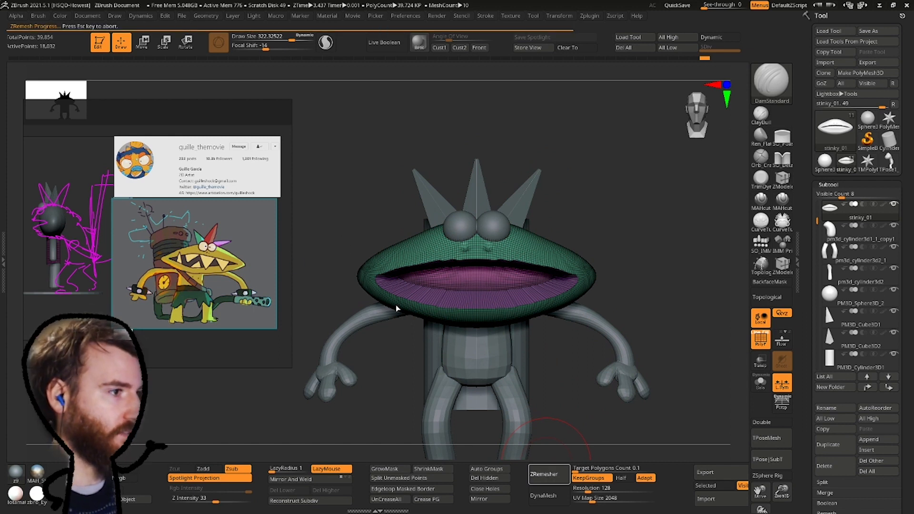
mouse_move(396, 305)
right_down()
mouse_move(382, 239)
mouse_move(498, 285)
mouse_move(575, 269)
mouse_move(500, 283)
mouse_move(551, 272)
mouse_move(572, 284)
right_up()
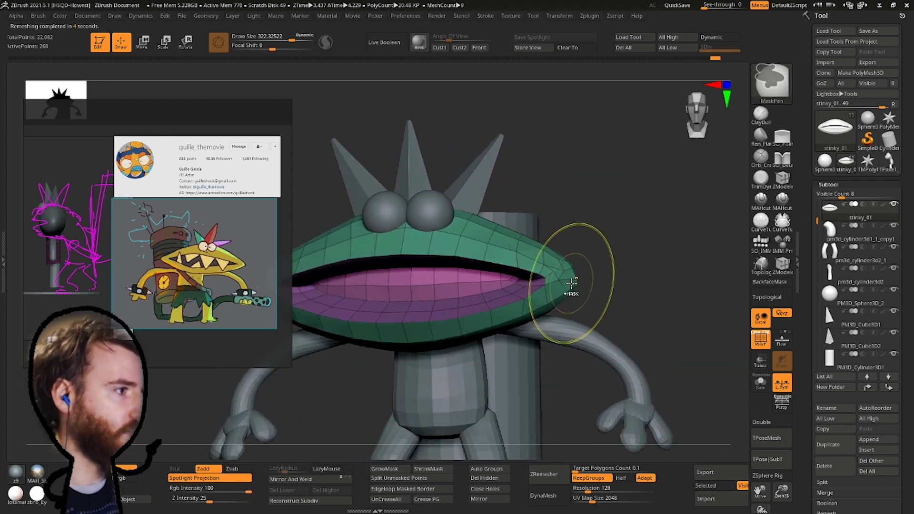
key(ctrl+z)
key(ctrl+z)
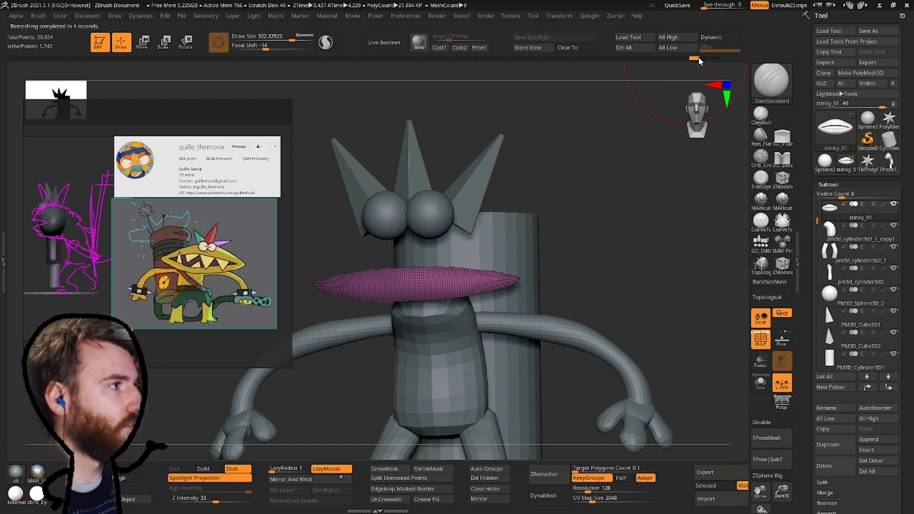
drag(699, 58, 706, 57)
right_drag(662, 376, 593, 381)
Set the target polygon count to 0.2, try ZRemesher on the head and undo the remesh.
drag(603, 467, 600, 469)
text(0.2)
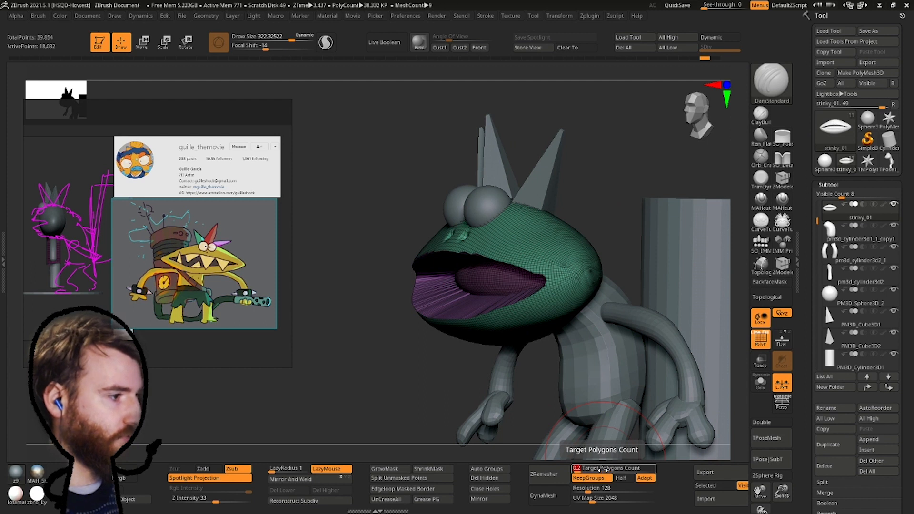
click(560, 478)
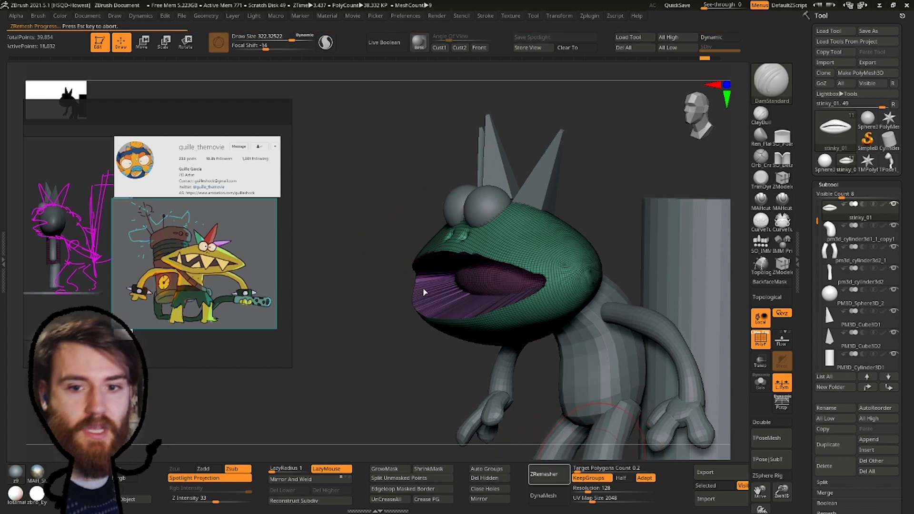
drag(567, 217, 566, 236)
key(ctrl+z)
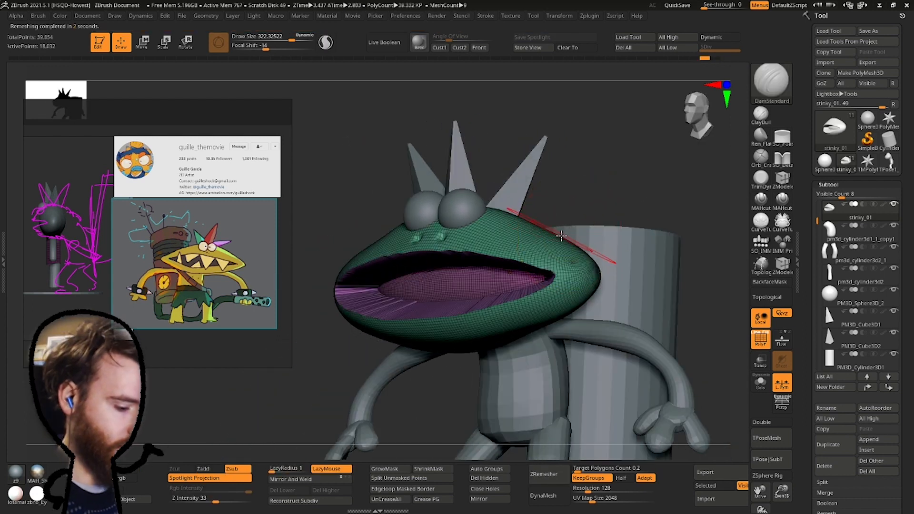
Adjust the mouth corners with Move Topological at about size 135 and remesh the head with ZRemesher at 0.2.
key(b)
key(m)
key(t)
key(space)
mouse_move(555, 278)
mouse_down()
mouse_move(542, 278)
mouse_move(554, 267)
mouse_move(556, 274)
mouse_up()
right_drag(556, 279, 601, 282)
click(546, 472)
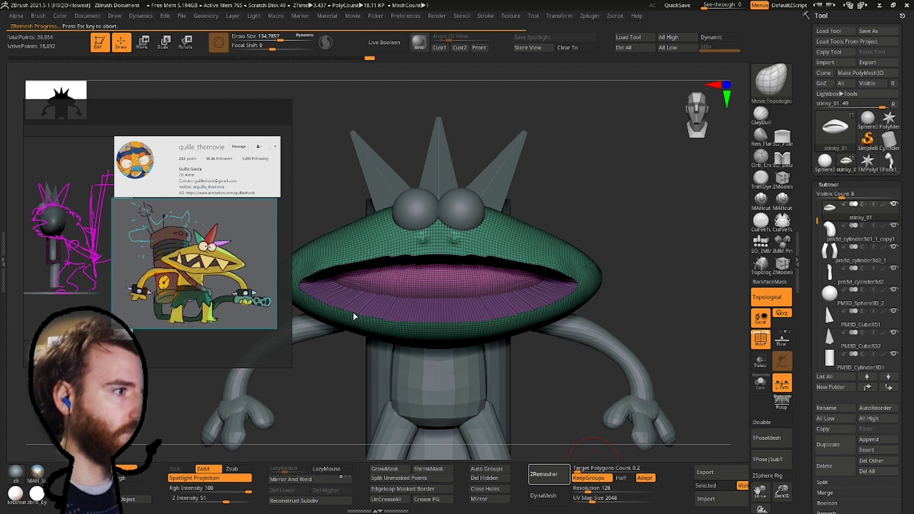
Inspect the remeshed mouth and subdivide the head to level 4.
right_drag(543, 282, 646, 223)
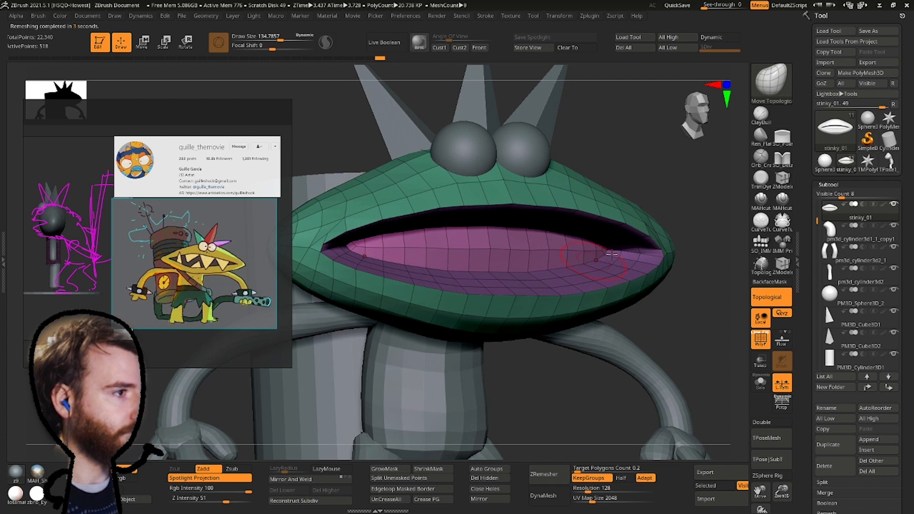
right_drag(612, 254, 657, 253)
right_drag(666, 220, 684, 230)
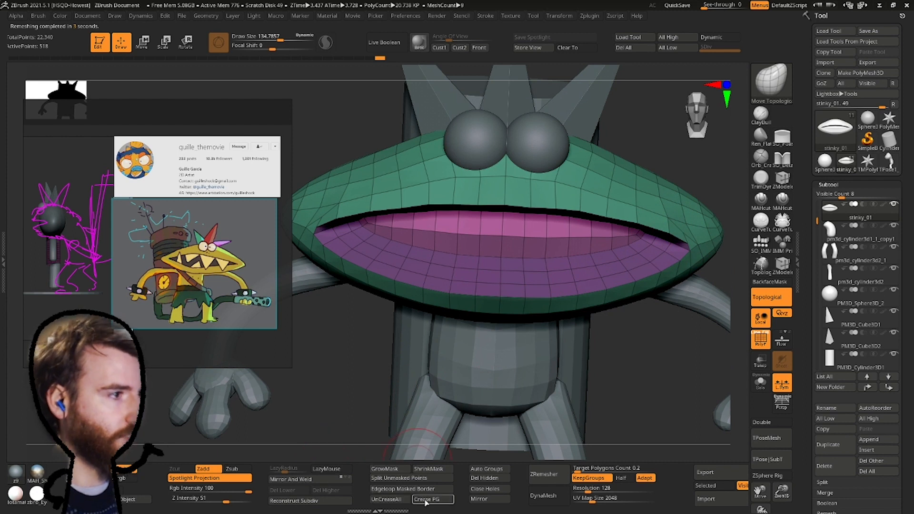
key(ctrl+d)
key(ctrl+d)
key(ctrl+d)
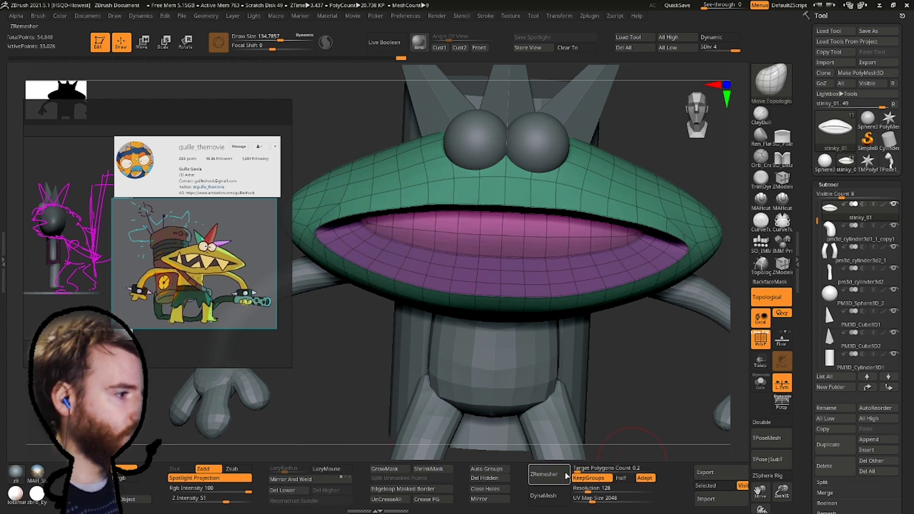
Try ZRemesher on the subdivided head and undo the remesh.
click(555, 478)
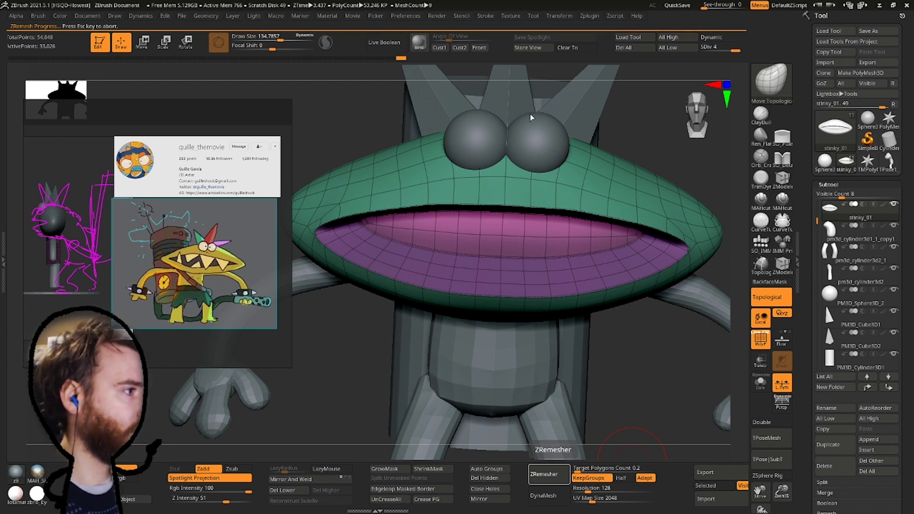
right_drag(536, 114, 506, 142)
key(ctrl+z)
ctrl+right_drag(466, 183, 396, 293)
ctrl+alt+drag(295, 370, 516, 90)
ctrl+right_drag(682, 63, 529, 202)
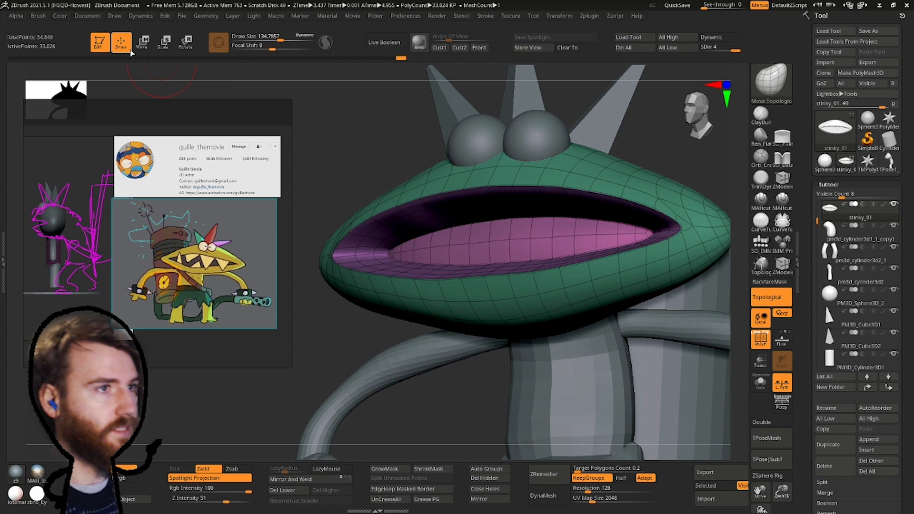
Delete the head's higher subdivision levels from level 1 and insert edge loops along its polygroup borders.
key(w)
click(359, 253)
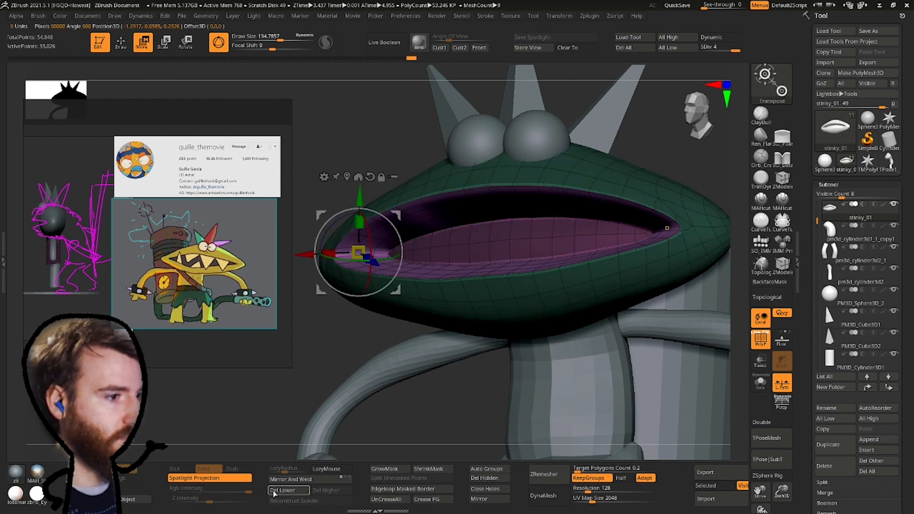
key(shift+d)
key(shift+d)
key(shift+d)
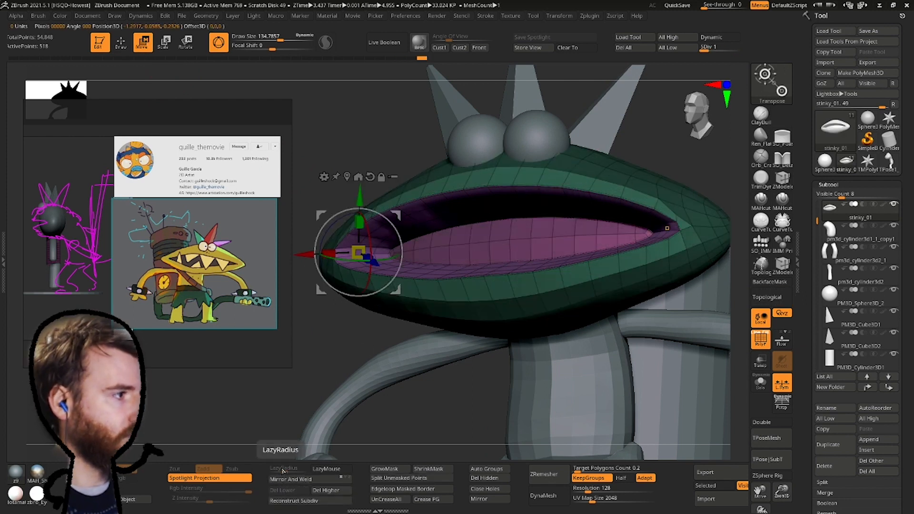
click(317, 492)
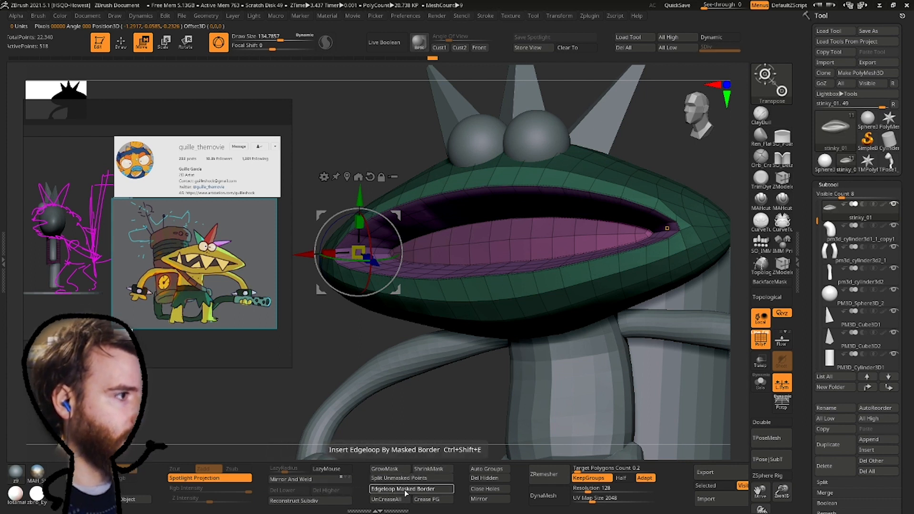
click(405, 489)
drag(419, 390, 400, 318)
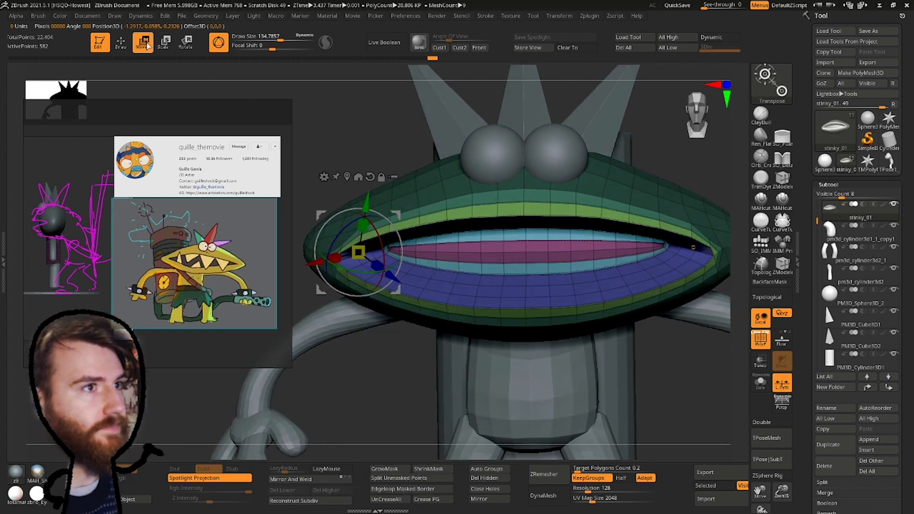
Isolate the inside of the mouth, combine it into a single polygroup and show the whole head again.
click(121, 42)
mouse_move(300, 163)
ctrl+right_down()
mouse_move(345, 150)
mouse_move(318, 117)
ctrl+right_up()
ctrl+drag(309, 99, 512, 383)
ctrl+drag(636, 338, 680, 372)
ctrl+right_drag(529, 305, 474, 272)
ctrl+shift+click(476, 259)
key(ctrl+w)
ctrl+shift+click(664, 183)
mouse_move(664, 184)
ctrl+right_down()
mouse_move(638, 143)
mouse_move(667, 148)
mouse_move(619, 200)
ctrl+right_up()
right_drag(411, 258, 548, 405)
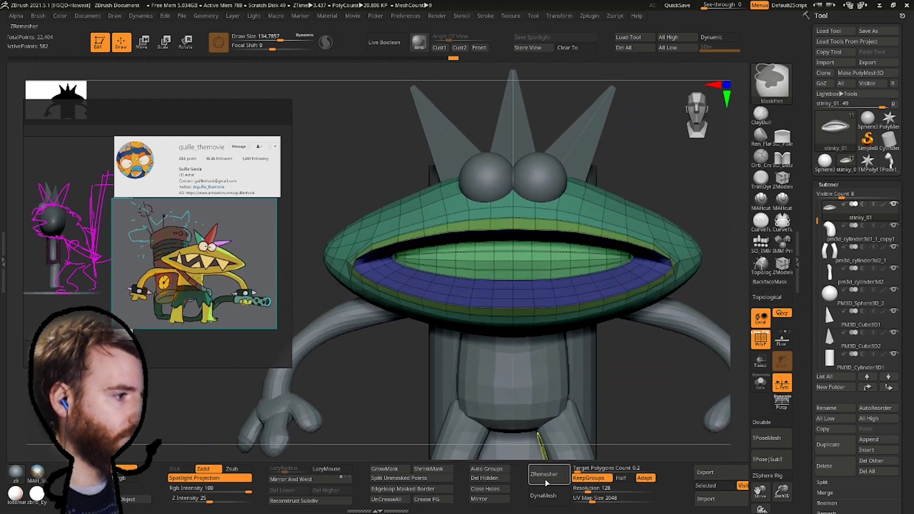
Remesh the head with ZRemesher at a target polygon count of 0.2, keeping its polygroups.
click(547, 483)
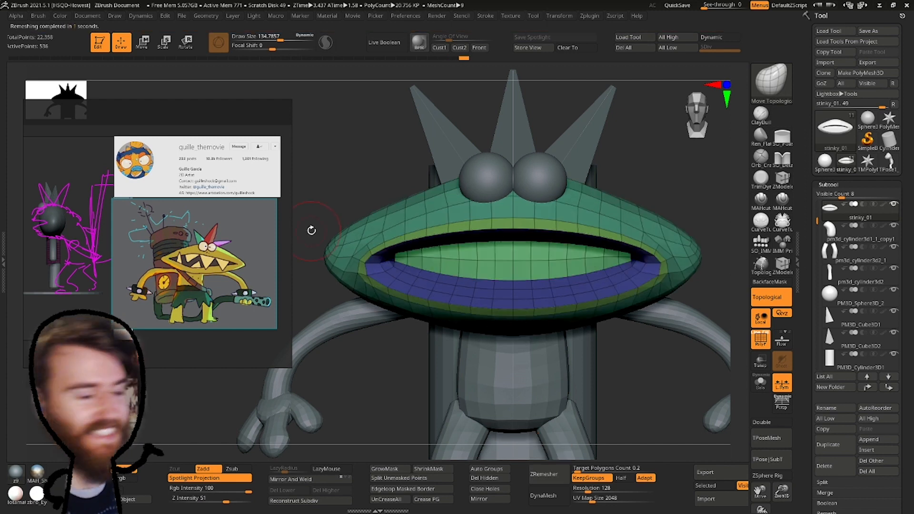
mouse_move(311, 237)
mouse_down()
mouse_move(399, 241)
mouse_move(363, 287)
mouse_up()
key(space)
mouse_move(363, 287)
right_down()
mouse_move(371, 267)
mouse_move(351, 244)
mouse_move(363, 259)
mouse_move(369, 200)
mouse_move(364, 248)
mouse_move(349, 237)
mouse_move(459, 230)
mouse_move(439, 210)
mouse_move(429, 224)
mouse_move(438, 305)
right_up()
right_drag(593, 452, 599, 453)
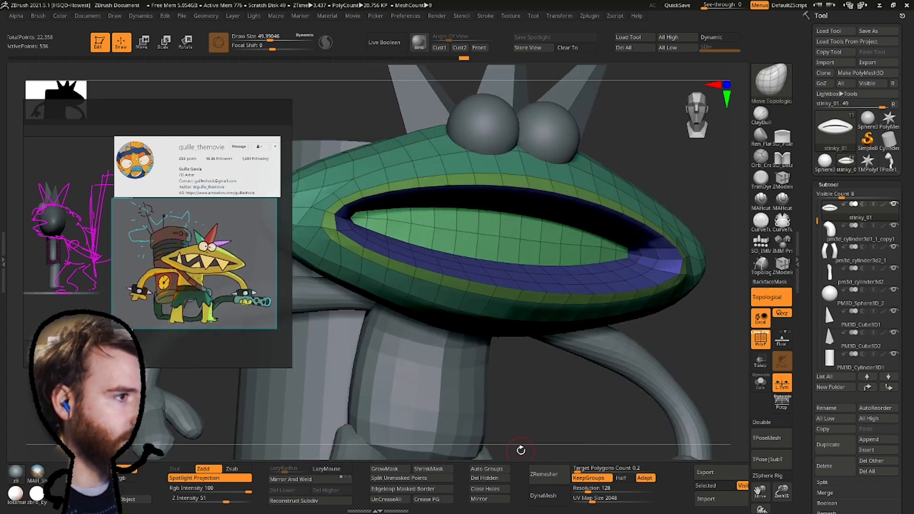
Subdivide the head to level 3 and remesh it with ZRemesher at 0.2.
key(ctrl+d)
key(ctrl+d)
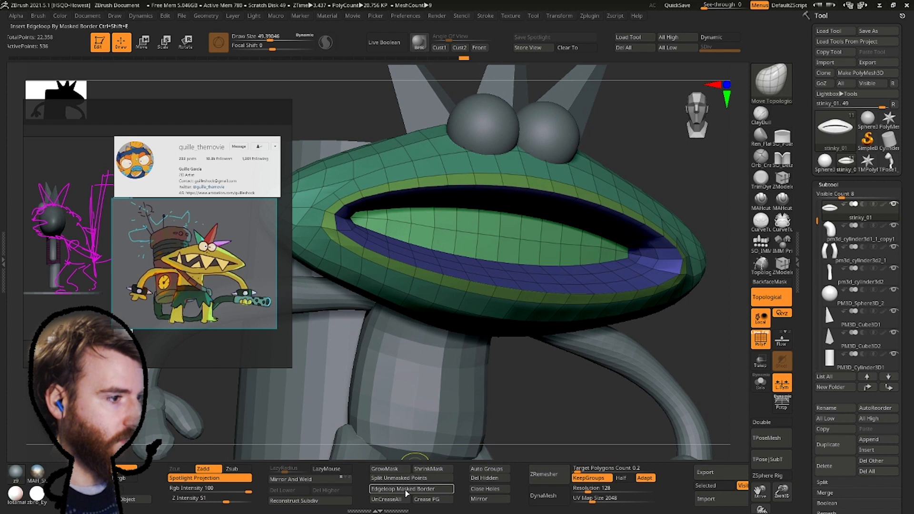
click(547, 474)
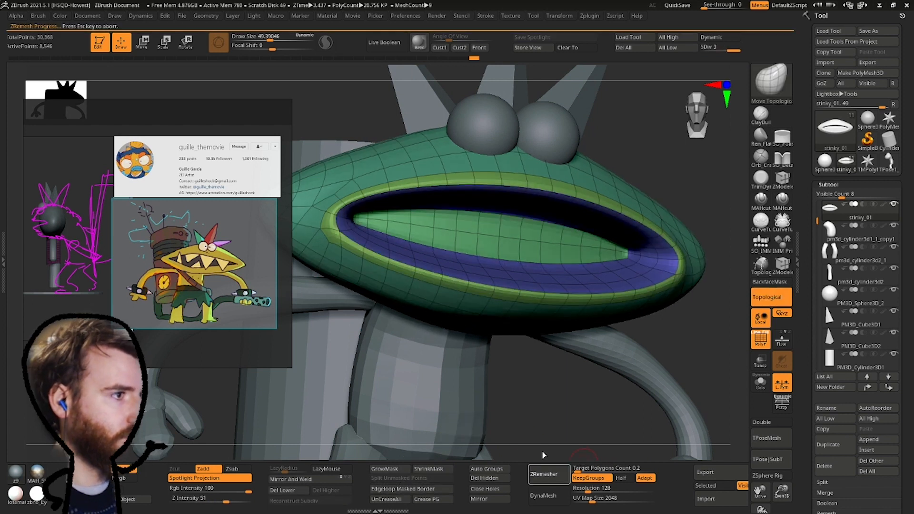
drag(529, 358, 598, 277)
mouse_move(598, 277)
right_down()
mouse_move(623, 295)
mouse_move(604, 270)
mouse_move(512, 273)
right_up()
Stitch points beside the mouth corners with ZModeler's Stitch point action.
key(b)
key(z)
key(m)
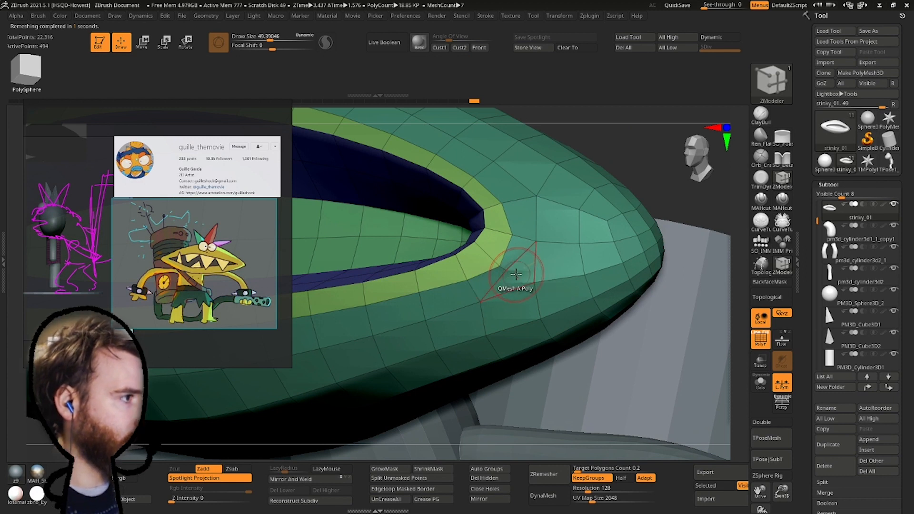
right_drag(506, 272, 508, 278)
key(space)
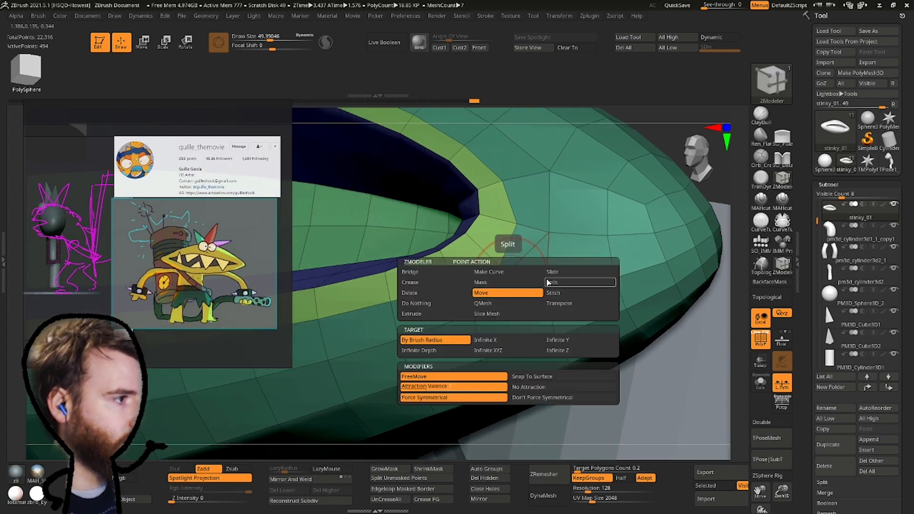
click(555, 293)
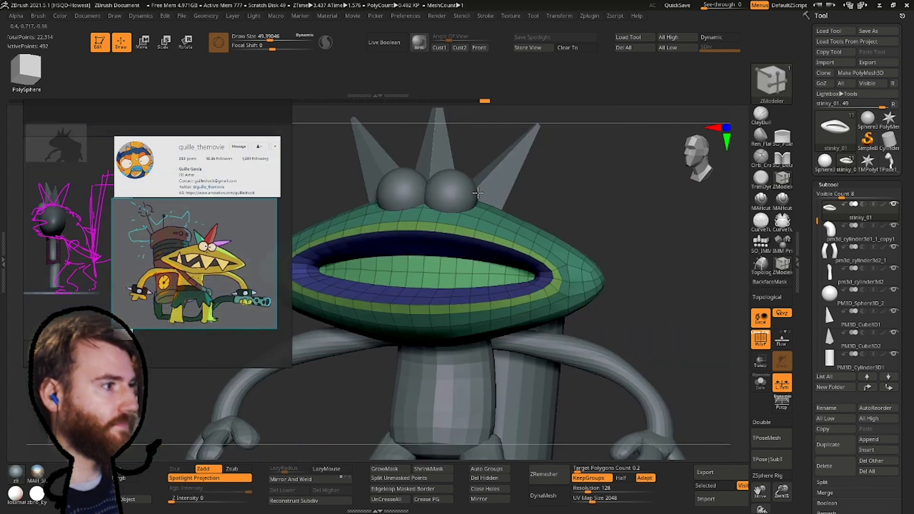
mouse_move(479, 193)
right_down()
mouse_move(549, 204)
mouse_move(491, 200)
mouse_move(522, 210)
mouse_move(471, 186)
mouse_move(433, 188)
mouse_move(398, 208)
mouse_move(391, 244)
mouse_move(371, 248)
mouse_move(400, 247)
mouse_move(417, 215)
right_up()
Adjust the mouth opening with Move Topological at a draw size of about 264.
key(b)
key(m)
key(t)
mouse_move(448, 266)
right_down()
mouse_move(460, 271)
mouse_move(419, 241)
mouse_move(470, 326)
mouse_move(424, 262)
mouse_move(396, 334)
right_up()
key(space)
drag(433, 275, 451, 279)
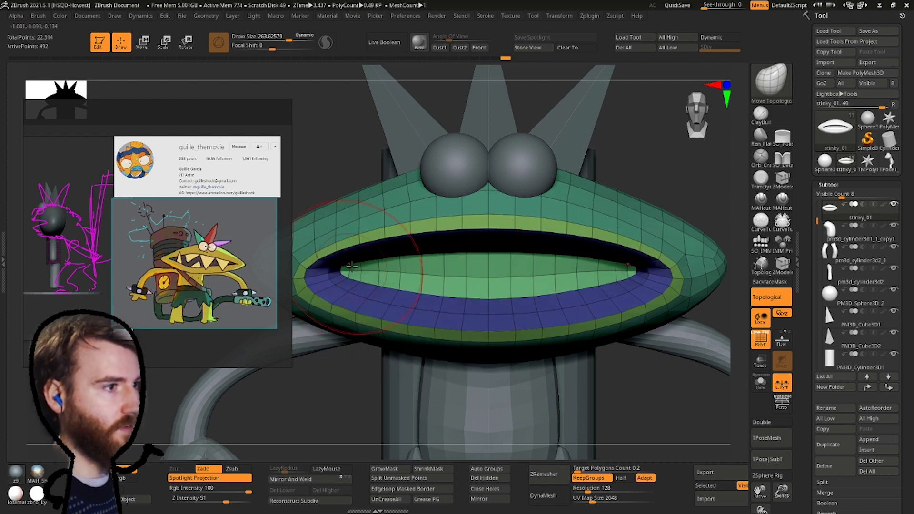
ctrl+right_drag(418, 239, 418, 200)
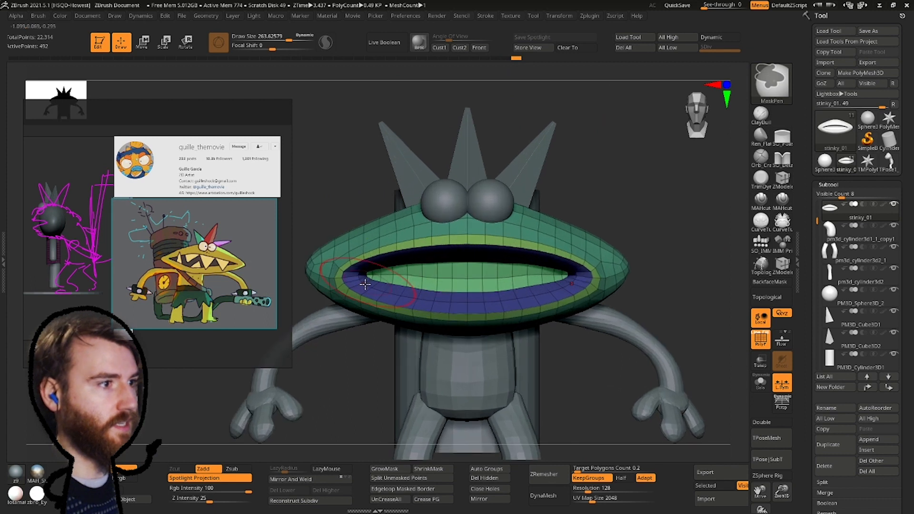
right_drag(312, 309, 347, 292)
Shape the outer ends of the head from below with Move Topological at draw sizes between about 264 and 441.
mouse_move(332, 238)
right_down()
mouse_move(334, 260)
mouse_move(380, 271)
mouse_move(332, 253)
right_up()
key(space)
drag(332, 254, 342, 253)
alt+right_drag(334, 242, 466, 249)
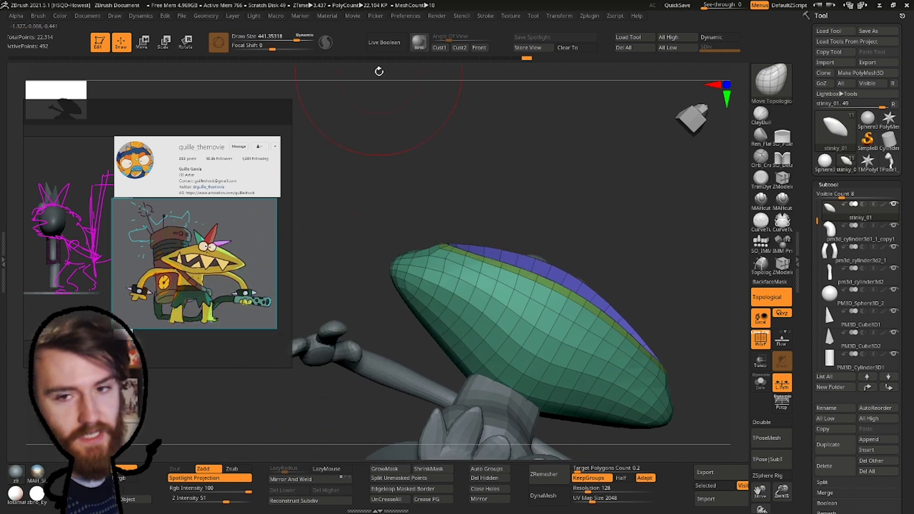
key(space)
drag(443, 246, 423, 252)
key(space)
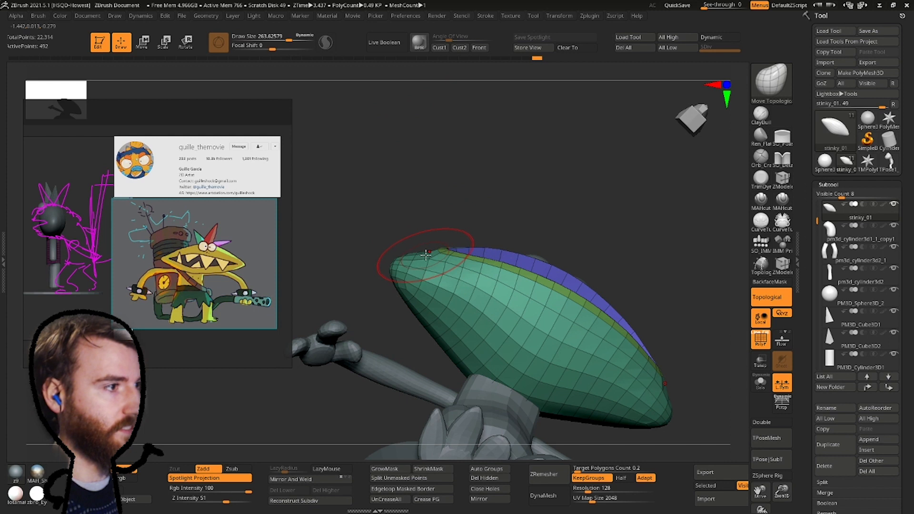
right_drag(443, 250, 430, 219)
key(space)
drag(436, 241, 445, 241)
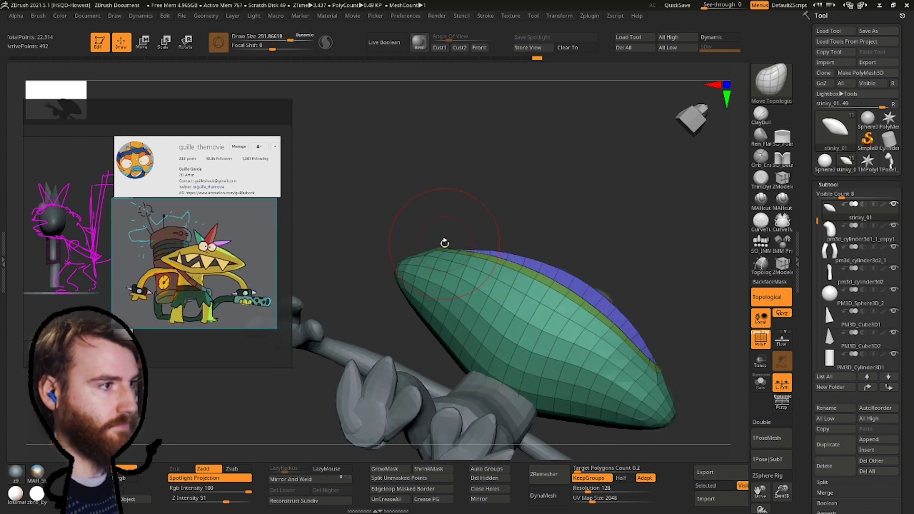
Reshape the lips' side profile with Move Topological at a draw size of about 415, following the reference drawing.
alt+right_drag(496, 271, 455, 240)
key(space)
drag(453, 236, 469, 237)
right_drag(469, 237, 483, 255)
alt+right_drag(381, 190, 431, 228)
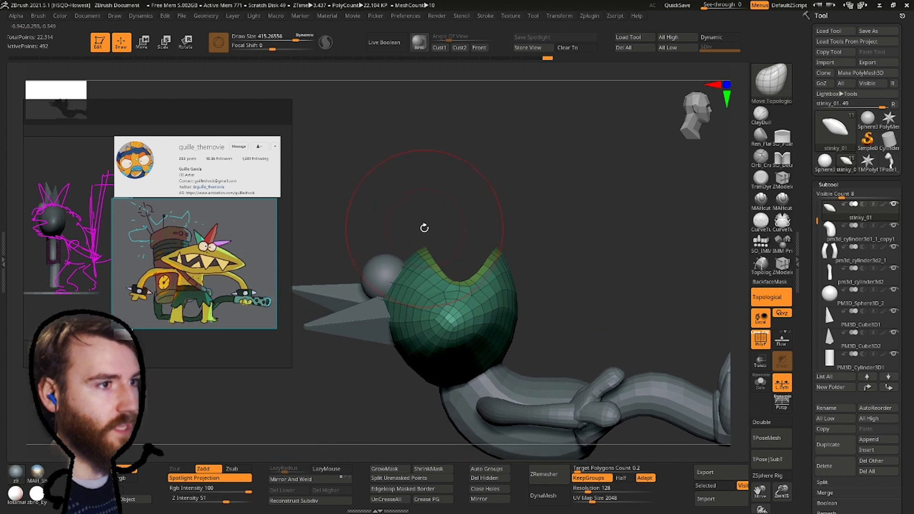
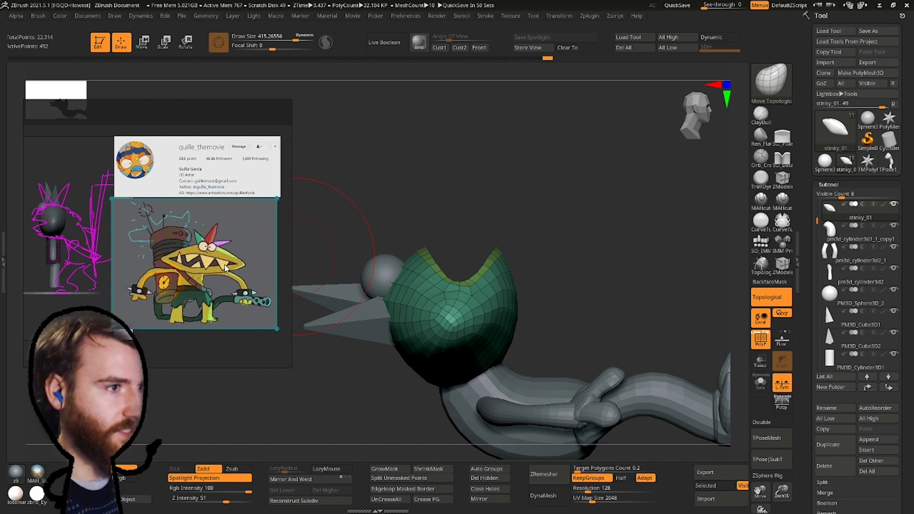
drag(431, 244, 223, 263)
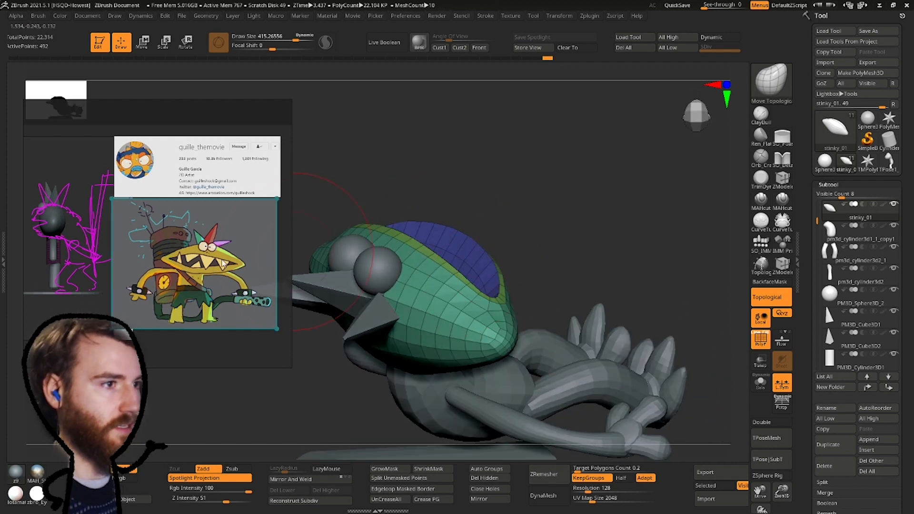
drag(295, 225, 343, 205)
Move the side of the mouth from below with Move Topological at a draw size of about 367.
shift+drag(465, 235, 448, 248)
ctrl+drag(341, 388, 471, 155)
drag(552, 238, 490, 237)
key(space)
mouse_move(490, 237)
mouse_down()
mouse_move(501, 237)
mouse_move(469, 238)
mouse_up()
key(space)
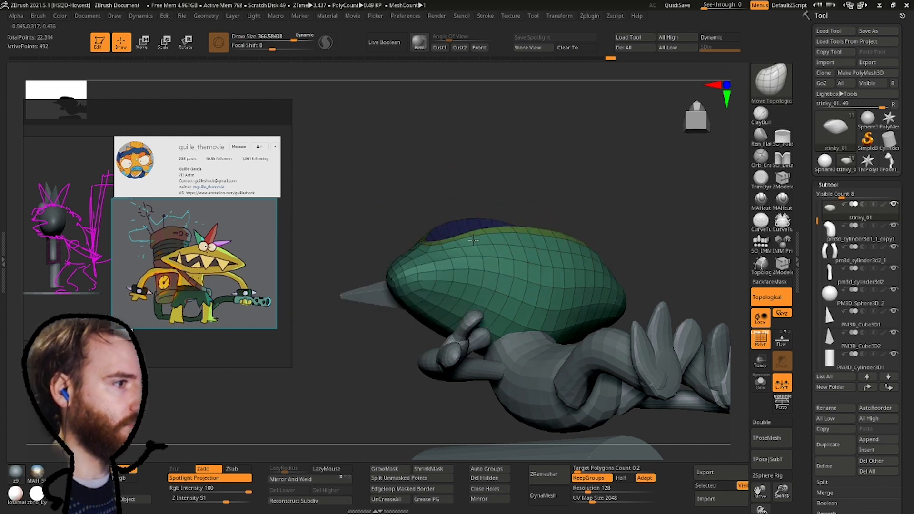
mouse_move(453, 238)
right_down()
mouse_move(608, 284)
mouse_move(461, 210)
right_up()
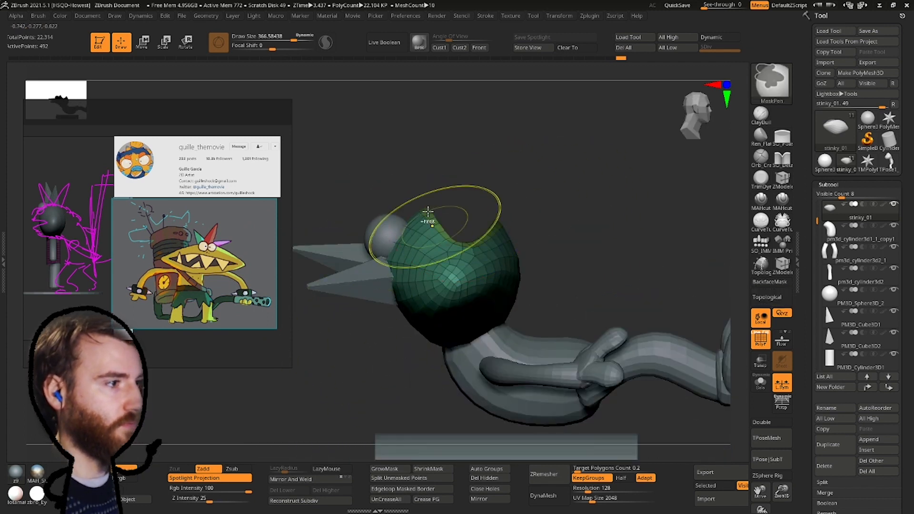
Adjust the mouth opening in side view with Move Topological at draw sizes from about 860 down to 455.
mouse_move(463, 213)
ctrl+mouse_down()
mouse_move(481, 405)
mouse_move(523, 178)
ctrl+mouse_up()
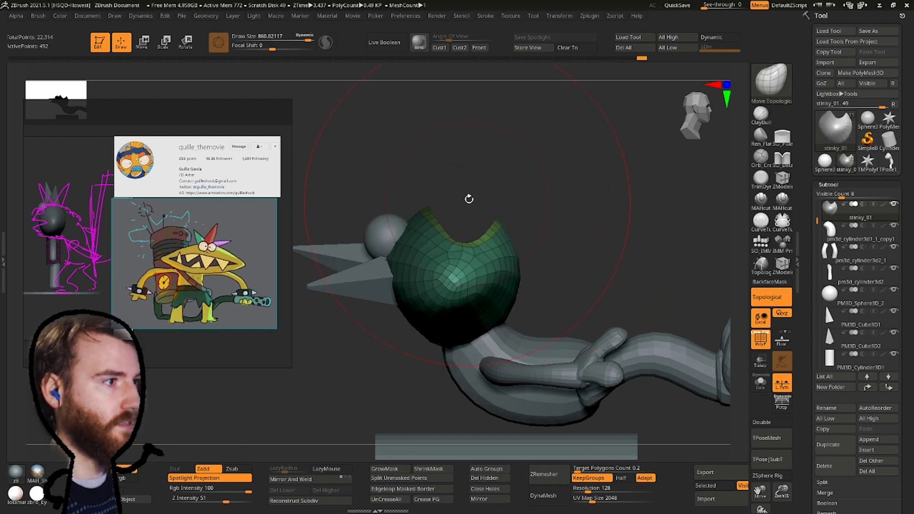
key(bracketleft)
mouse_move(433, 206)
right_down()
mouse_move(435, 229)
mouse_move(438, 200)
mouse_move(502, 130)
mouse_move(527, 167)
mouse_move(515, 220)
right_up()
key(space)
drag(515, 219, 504, 200)
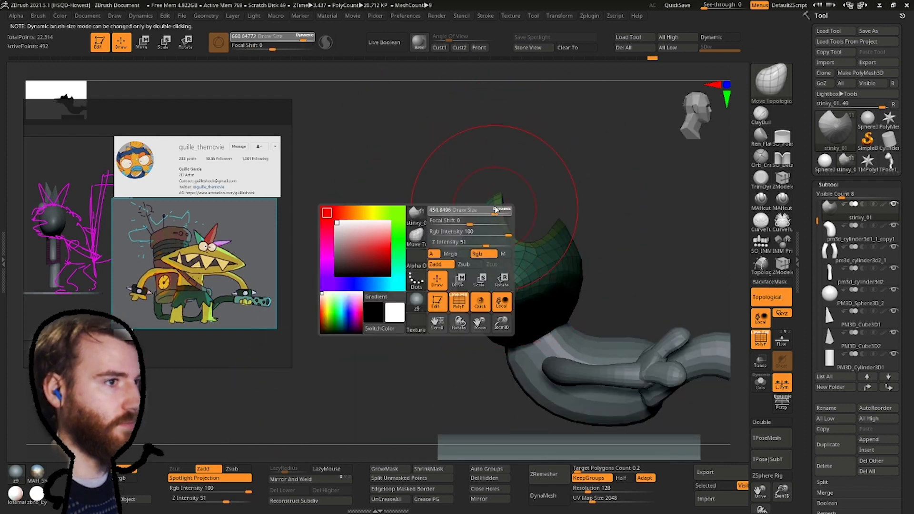
mouse_move(500, 207)
right_down()
mouse_move(510, 126)
mouse_move(527, 244)
mouse_move(419, 239)
right_up()
ctrl+right_drag(419, 239, 389, 192)
Lasso-mask the lower lip, invert the mask while adjusting the mouth and clear it.
ctrl+drag(518, 137, 557, 128)
ctrl+right_drag(619, 157, 629, 276)
mouse_move(665, 295)
ctrl+mouse_down()
mouse_move(647, 327)
mouse_move(600, 352)
ctrl+mouse_up()
mouse_move(469, 246)
ctrl+right_down()
mouse_move(437, 297)
mouse_move(330, 348)
ctrl+right_up()
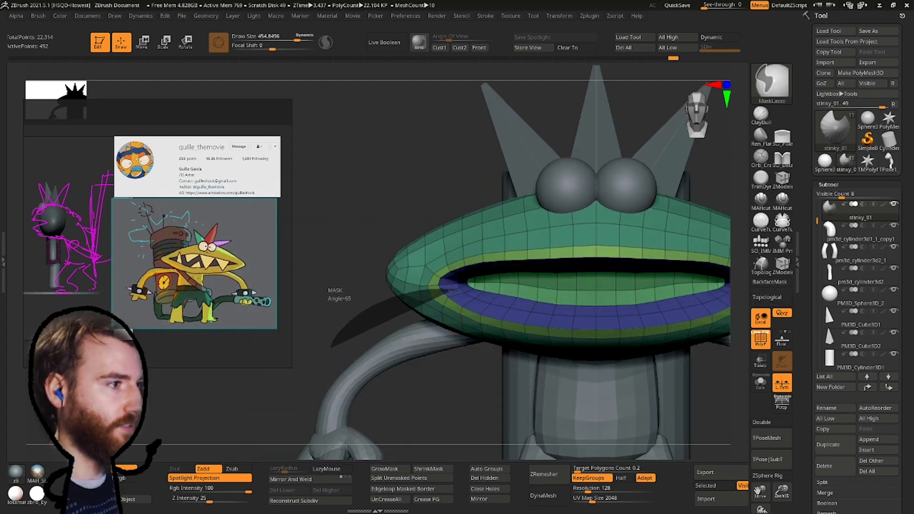
ctrl+drag(455, 291, 655, 354)
key(space)
click(439, 304)
mouse_move(404, 278)
right_down()
mouse_move(439, 275)
mouse_move(441, 253)
mouse_move(578, 195)
right_up()
key(ctrl+i)
ctrl+drag(578, 195, 337, 489)
mouse_move(429, 305)
ctrl+right_down()
mouse_move(535, 322)
mouse_move(437, 287)
mouse_move(491, 196)
mouse_move(476, 288)
mouse_move(428, 267)
mouse_move(544, 268)
mouse_move(526, 245)
mouse_move(549, 227)
mouse_move(555, 281)
mouse_move(469, 260)
mouse_move(382, 366)
mouse_move(390, 334)
mouse_move(543, 300)
ctrl+right_up()
Edit the mouth corner with ZModeler and refine it using Move Topological at a draw size of about 96.
key(b)
key(z)
key(m)
click(475, 288)
alt+click(362, 381)
mouse_move(479, 355)
right_down()
mouse_move(569, 273)
mouse_move(492, 256)
mouse_move(592, 294)
mouse_move(543, 334)
mouse_move(492, 335)
mouse_move(467, 281)
mouse_move(381, 350)
right_up()
key(b)
key(m)
key(t)
key(space)
drag(450, 298, 439, 298)
right_drag(439, 265, 390, 340)
key(space)
drag(453, 288, 447, 288)
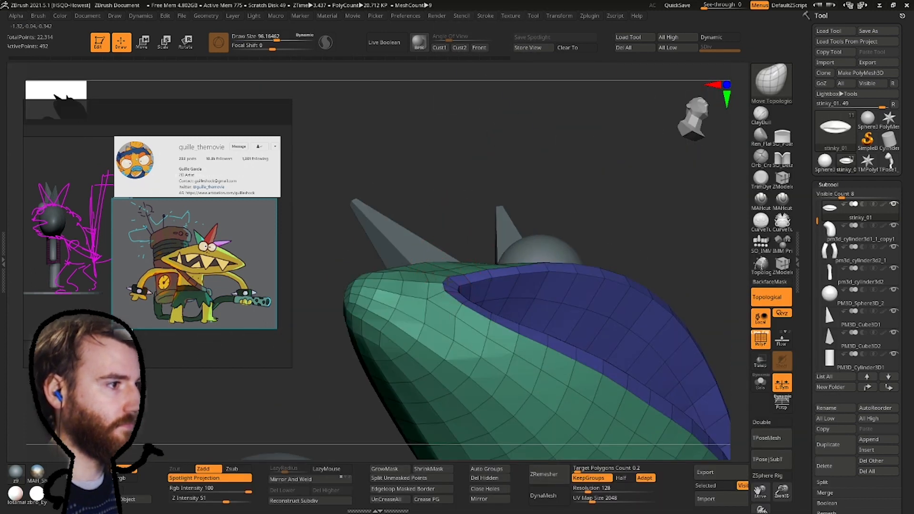
Separate the lip edge loop with SelectLasso and regroup the head parts with Auto Groups.
key(b)
key(z)
key(m)
right_drag(429, 292, 501, 252)
ctrl+shift+click(772, 83)
ctrl+shift+click(365, 143)
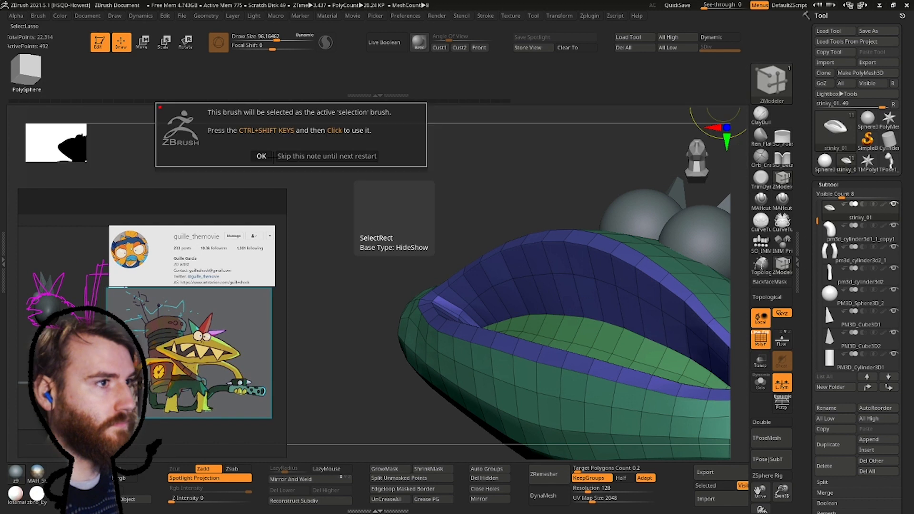
ctrl+shift+click(425, 302)
mouse_move(424, 302)
right_down()
mouse_move(421, 322)
mouse_move(454, 267)
mouse_move(380, 333)
mouse_move(455, 267)
mouse_move(438, 302)
mouse_move(469, 247)
mouse_move(478, 286)
right_up()
click(484, 470)
key(ctrl+z)
key(ctrl+z)
click(485, 469)
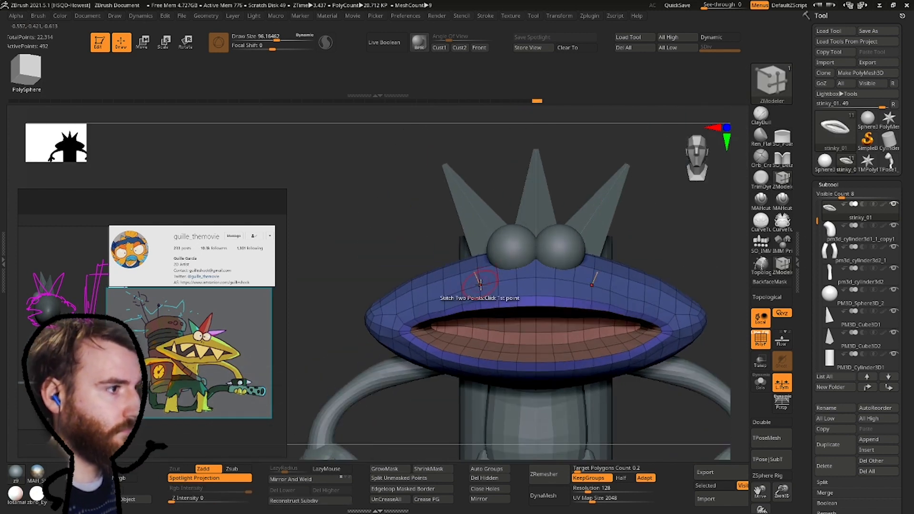
Restore SelectRect as the selection brush and show the complete head.
ctrl+shift+click(771, 84)
ctrl+shift+click(403, 143)
ctrl+shift+click(391, 238)
mouse_move(390, 258)
ctrl+right_down()
mouse_move(411, 213)
mouse_move(638, 245)
ctrl+right_up()
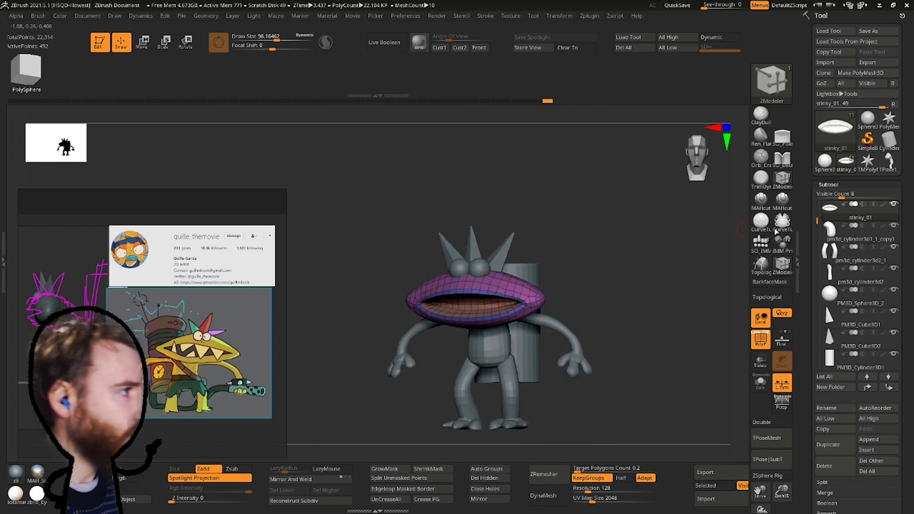
Rename the visible head subtool as Face.
drag(818, 210, 822, 182)
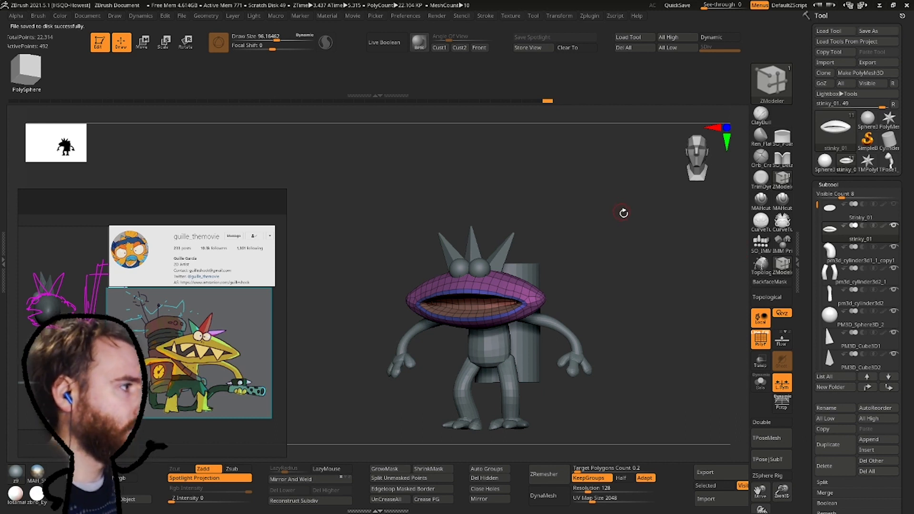
shift+drag(666, 352, 741, 384)
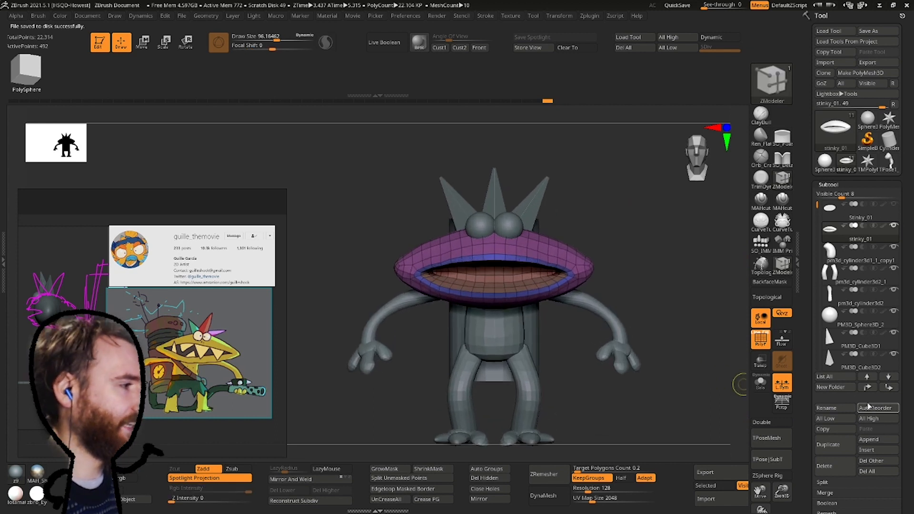
click(836, 409)
text(Face)
key(Return)
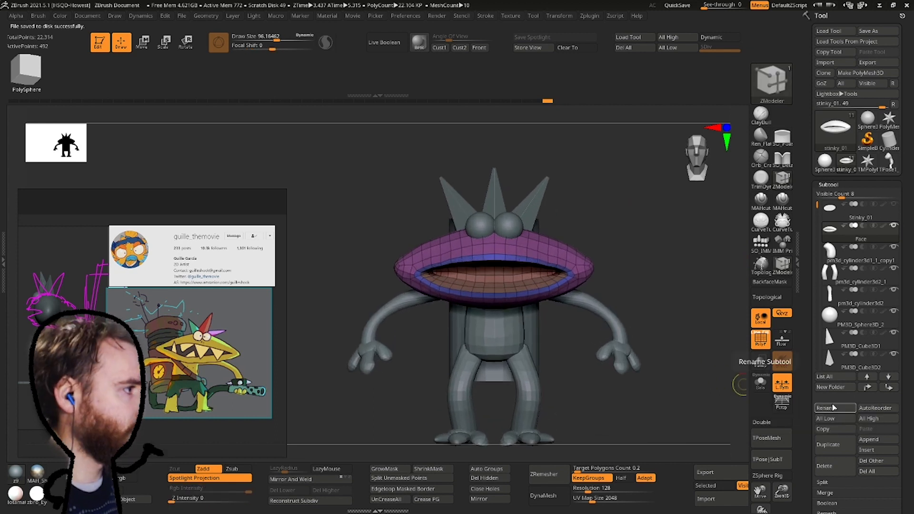
Rename the torso subtool below Face as Body.
click(848, 253)
click(824, 409)
text(Body)
key(Return)
Rename the leg cylinders' subtool as Legs.
click(848, 275)
click(833, 408)
text(Lrhg)
key(BackSpace)
key(BackSpace)
key(BackSpace)
text(egs)
key(Return)
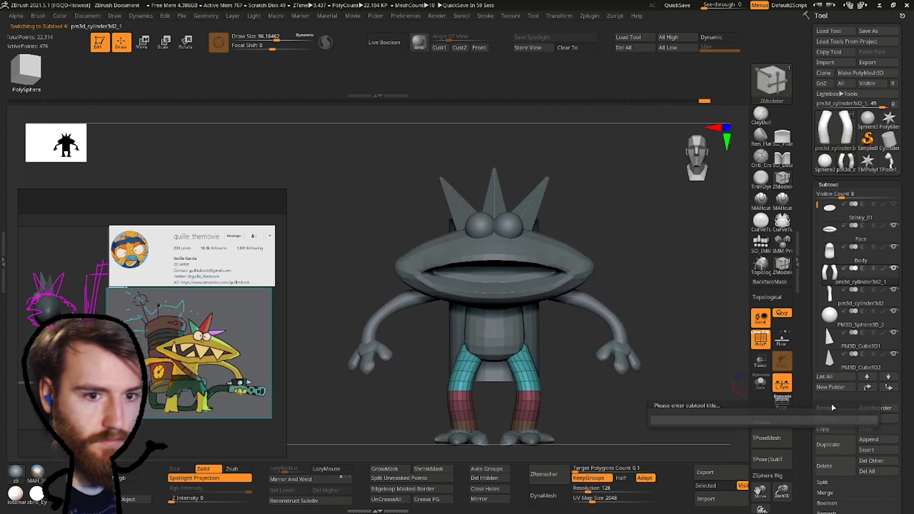
Rename the arms subtool as Armsa and the hands subtool as Hands.
alt+drag(364, 319, 382, 237)
alt+click(389, 239)
click(833, 409)
text(Armsa)
click(833, 408)
text(Hands)
key(Return)
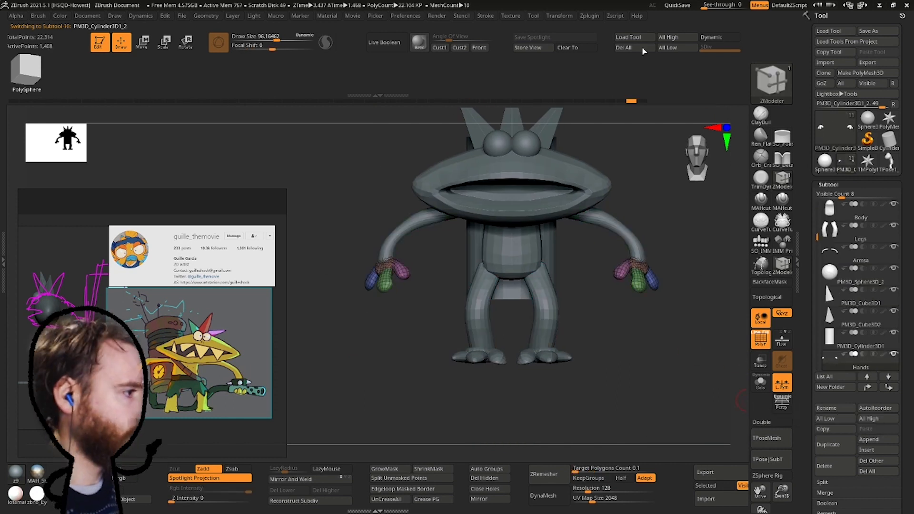
Select the feet subtool and rename it as Feet.
alt+click(543, 358)
click(837, 408)
text(Feet)
key(Return)
Rename the side spikes' subtool as Hair2 and the central spike's subtool as Hair1.
drag(585, 229, 526, 233)
click(826, 408)
text(Hair2)
key(Return)
alt+click(526, 233)
click(829, 408)
text(Hair1)
key(Return)
Rename the eye spheres' subtool as Eyes and the large back cylinder's subtool as Backpack.
click(829, 409)
text(Eyes)
key(Return)
shift+drag(710, 268, 666, 253)
click(834, 317)
click(833, 409)
text(Backpack)
key(Return)
Crease the Face subtool's polygroup borders and activate Dynamic Subdiv on it.
drag(390, 213, 603, 313)
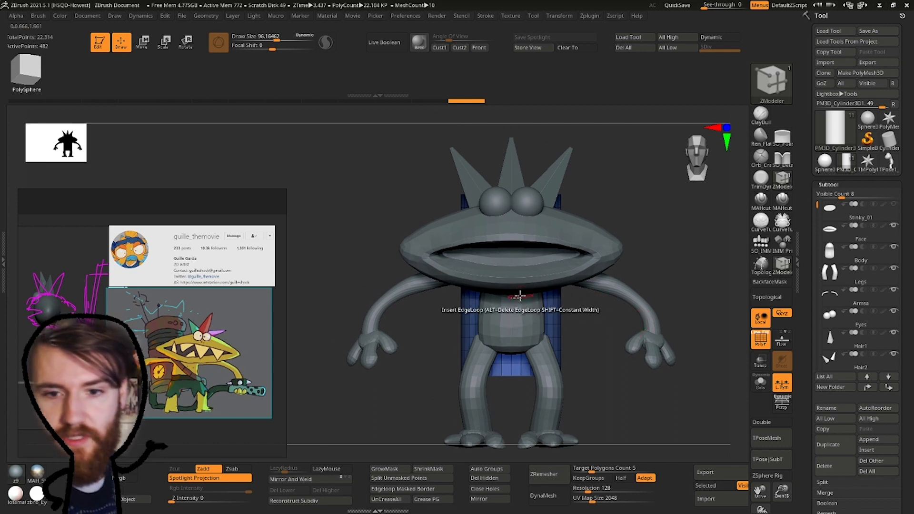
drag(674, 350, 568, 241)
alt+click(568, 241)
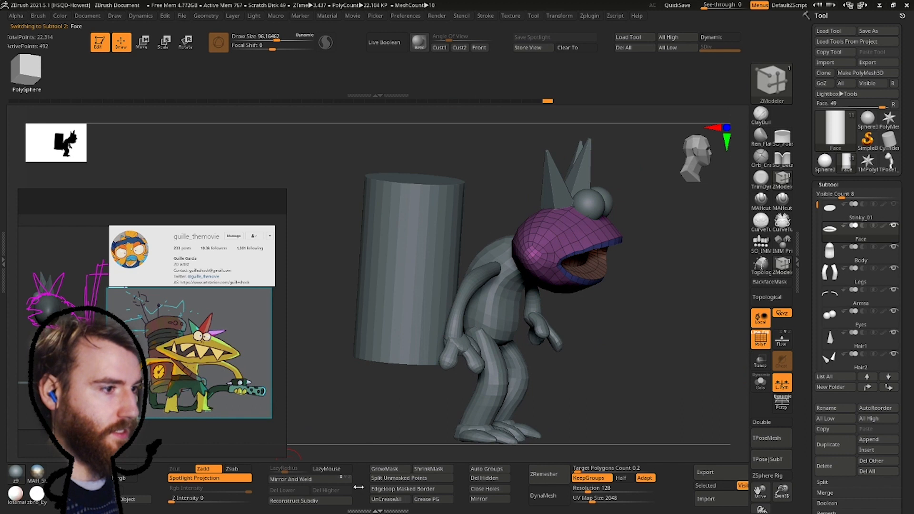
click(435, 502)
key(d)
click(413, 168)
Select the Body subtool and activate Dynamic Subdiv on it.
drag(372, 224, 468, 315)
alt+click(469, 314)
key(d)
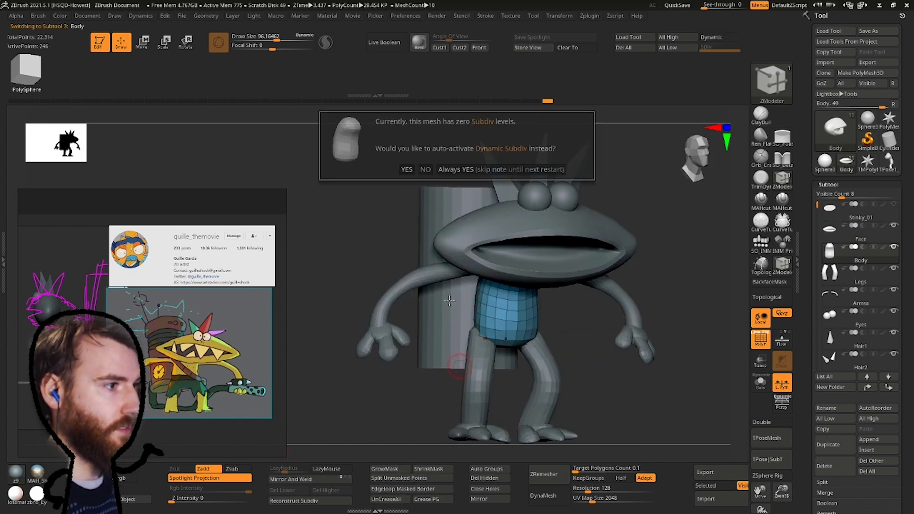
click(413, 169)
key(d)
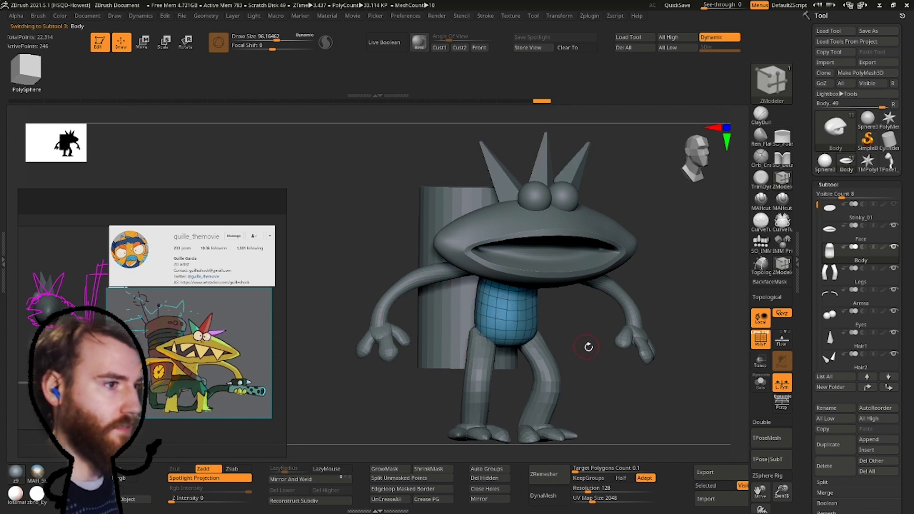
drag(589, 347, 619, 348)
Switch to the Cylinder3D primitive and turn it into a ring by setting its Inner Radius to 61.
click(869, 439)
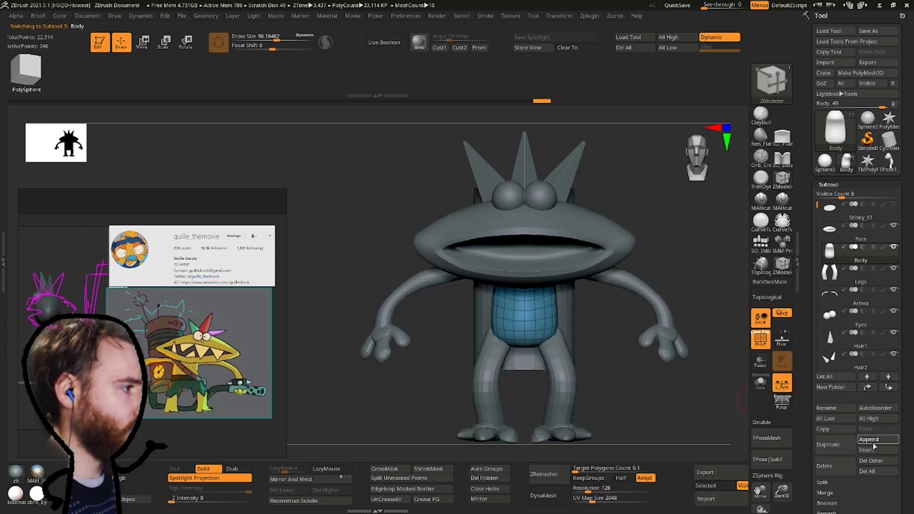
click(874, 443)
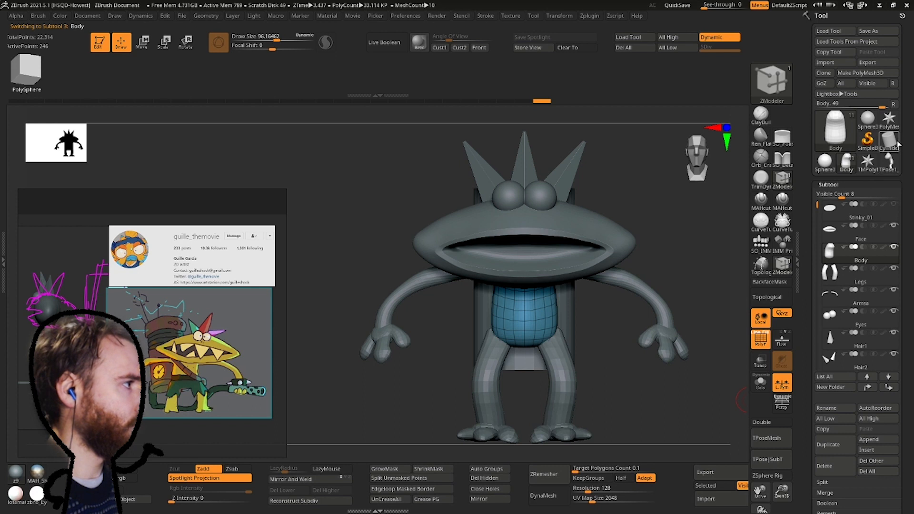
click(895, 143)
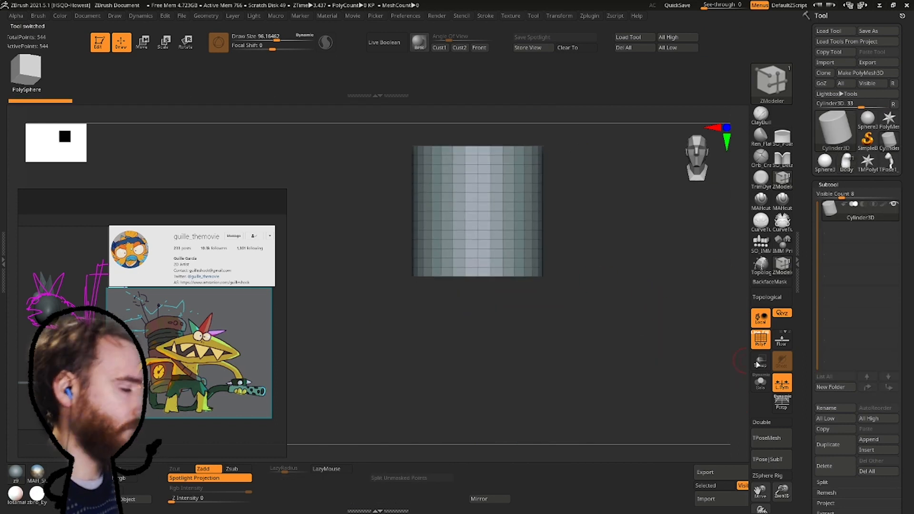
drag(906, 450, 903, 359)
drag(719, 324, 729, 381)
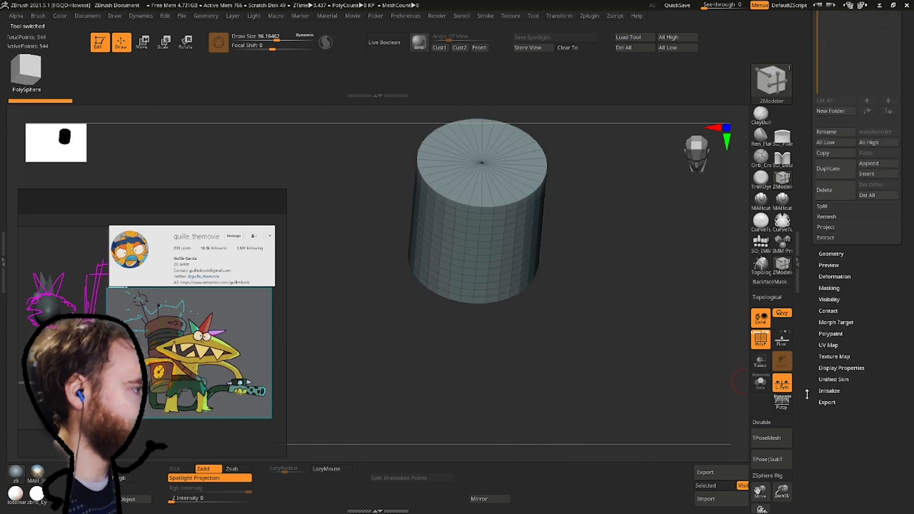
drag(828, 391, 827, 393)
click(831, 393)
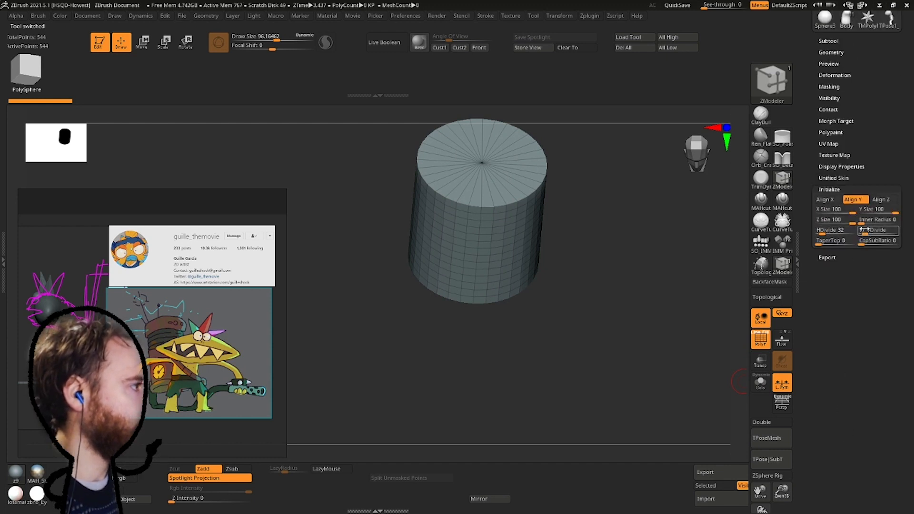
drag(867, 221, 884, 220)
shift+drag(637, 245, 640, 286)
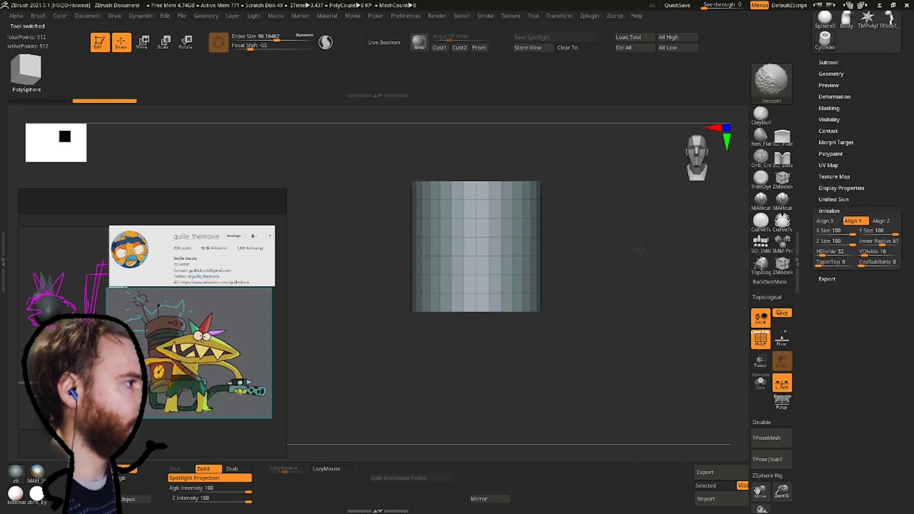
mouse_move(839, 230)
mouse_down()
mouse_move(828, 230)
mouse_move(828, 243)
mouse_up()
right_drag(634, 238, 623, 305)
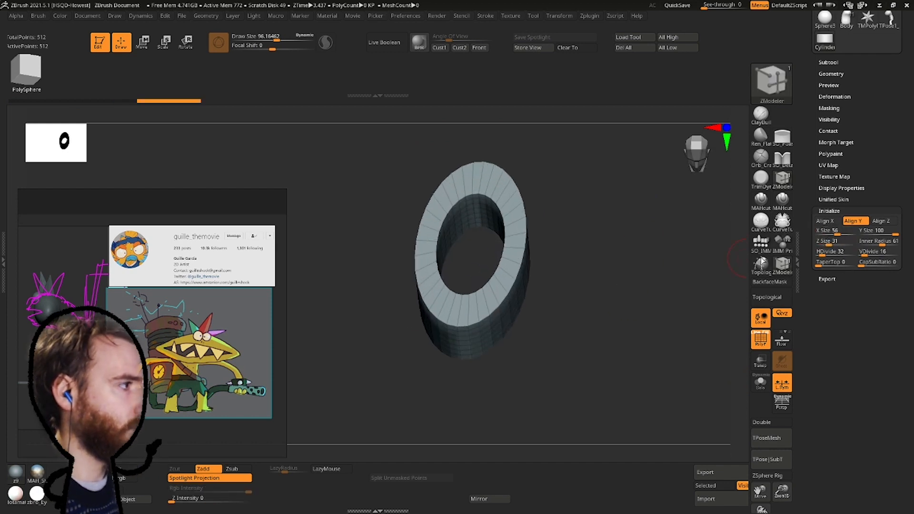
key(ctrl+z)
mouse_move(891, 233)
mouse_down()
mouse_move(855, 242)
mouse_move(857, 232)
mouse_move(910, 232)
mouse_up()
key(ctrl+z)
Set the ring primitive's Z Size to 28, HDivide to 10 and VDivide to 4.
drag(854, 245, 819, 254)
drag(885, 253, 865, 255)
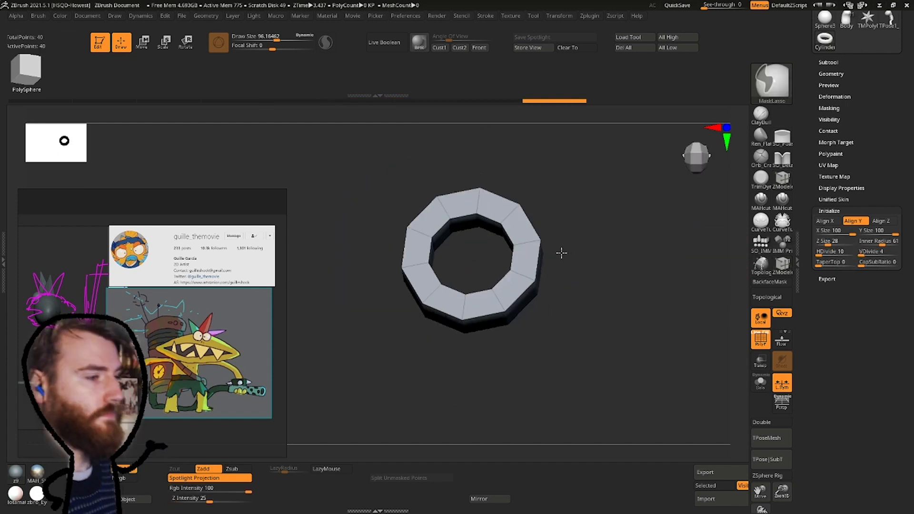
mouse_move(562, 253)
shift+mouse_down()
mouse_move(547, 204)
mouse_move(569, 185)
shift+mouse_up()
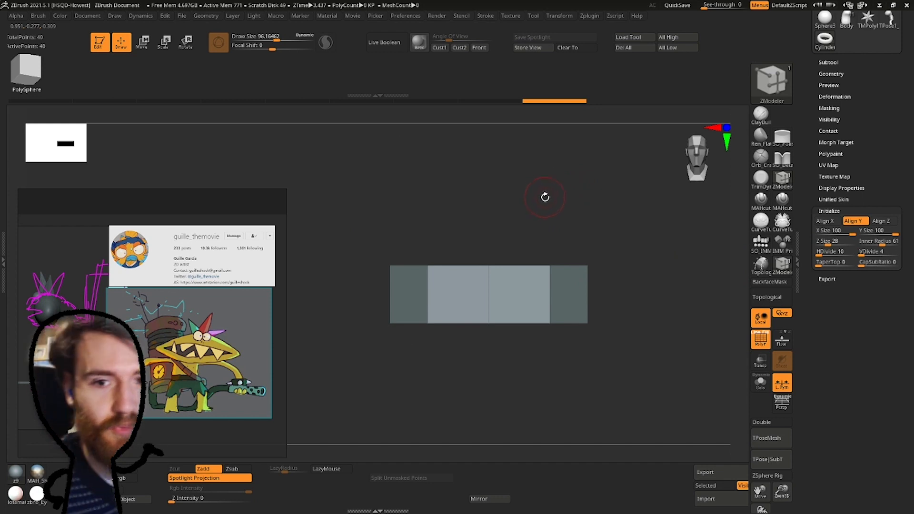
drag(626, 220, 613, 266)
scroll(869, 137, up, 3)
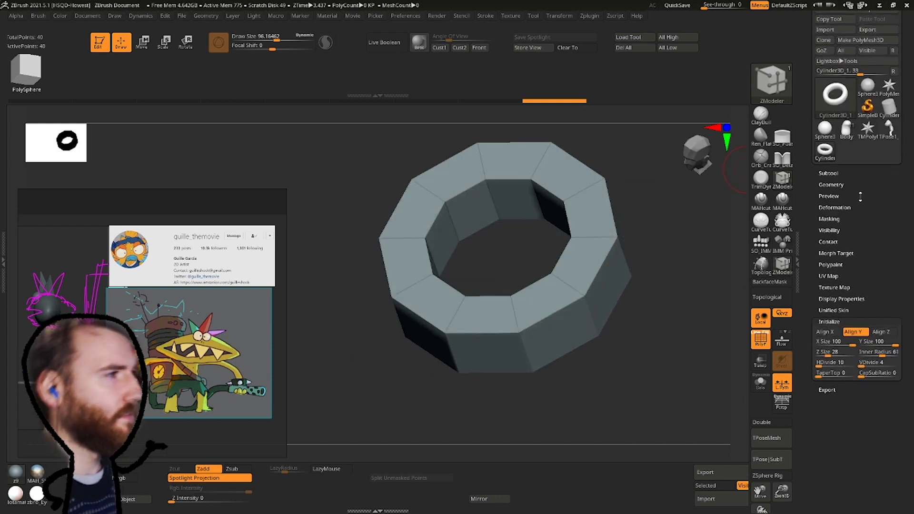
Return to the creature tool that has Body as its active subtool.
click(887, 133)
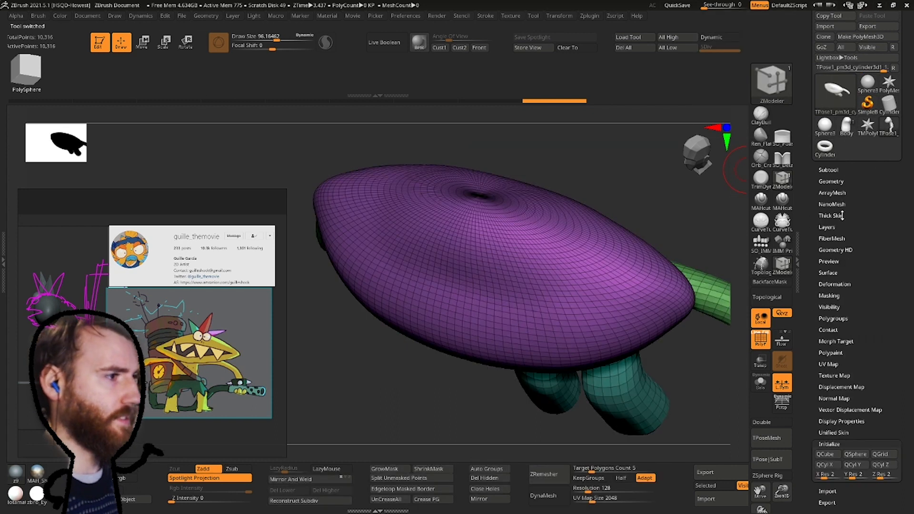
shift+drag(667, 157, 650, 152)
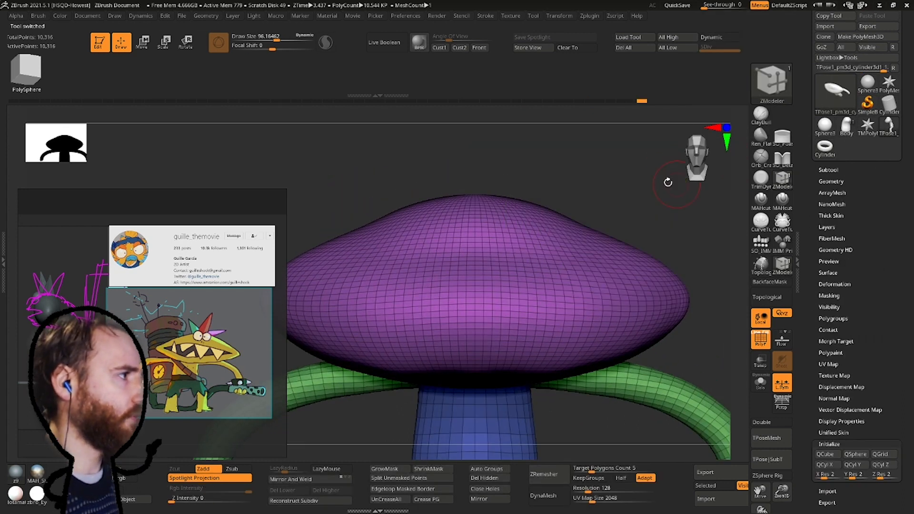
click(847, 126)
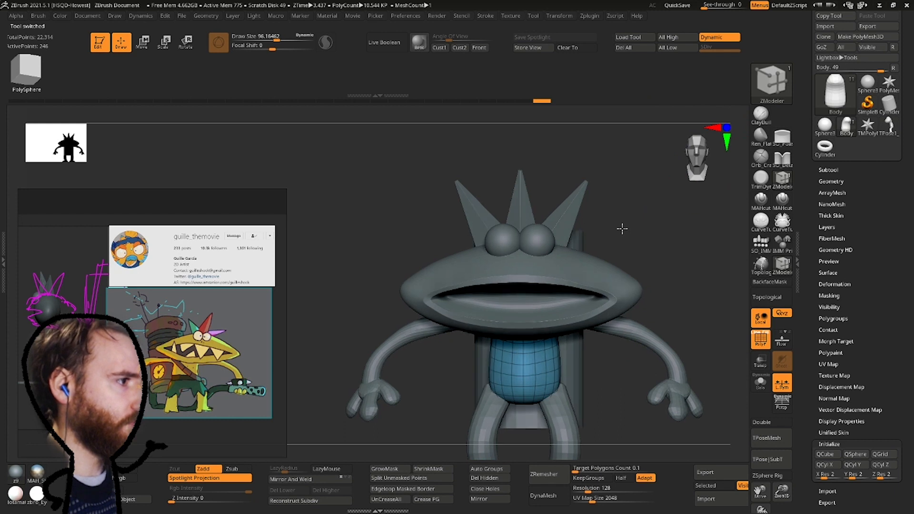
drag(623, 228, 638, 232)
Append the Cylinder3D_1 ring to the creature as a new subtool and select it.
click(838, 170)
click(879, 425)
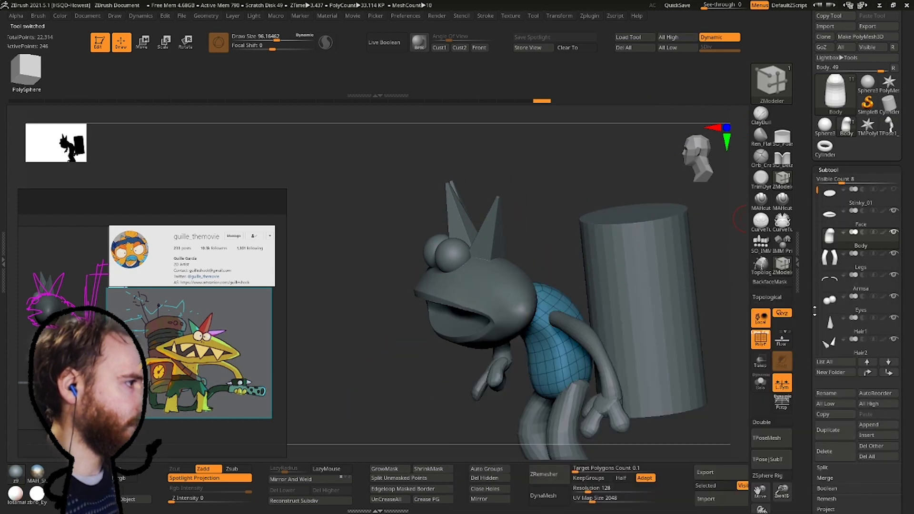
click(882, 423)
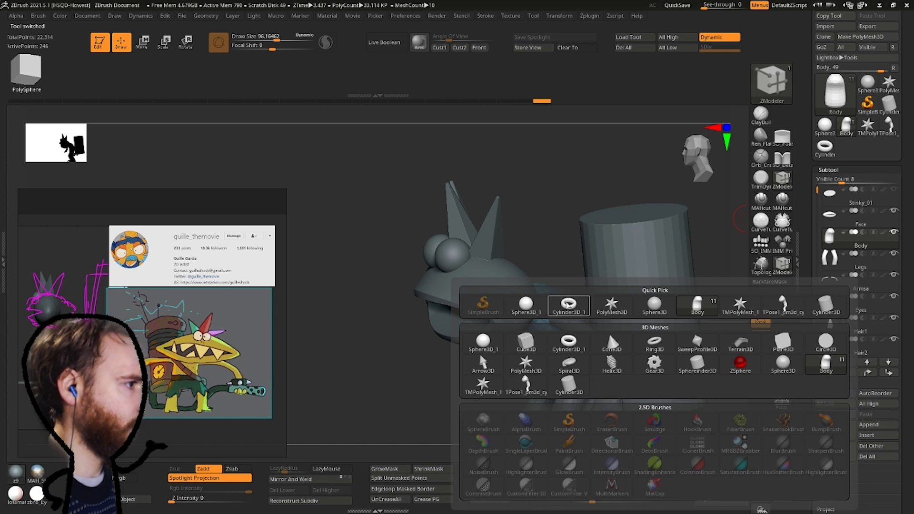
click(583, 297)
alt+drag(583, 297, 630, 244)
alt+click(491, 268)
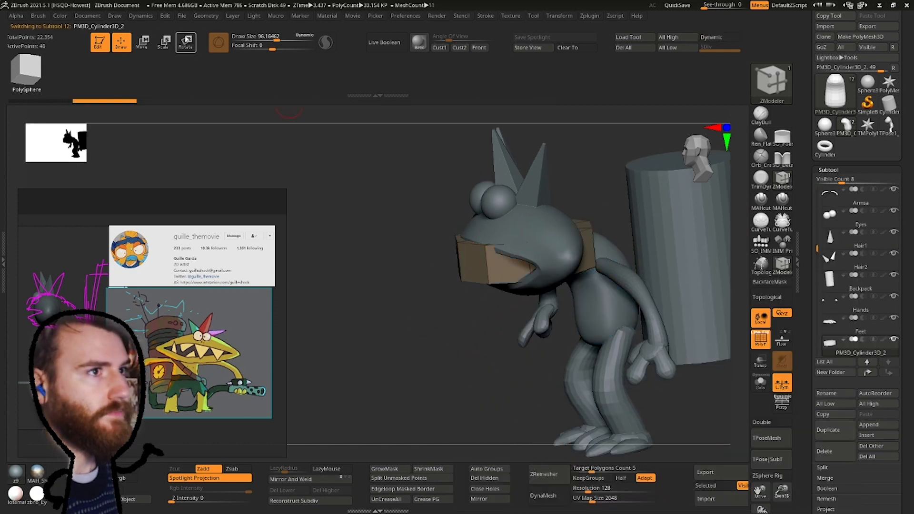
Move the appended ring straight up so it floats above the creature's head.
click(142, 42)
shift+drag(407, 200, 548, 170)
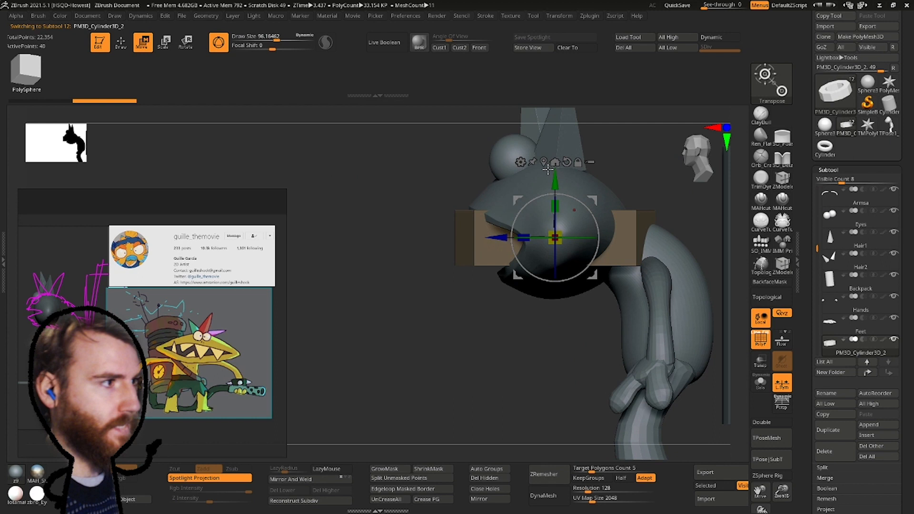
alt+right_drag(565, 182, 548, 345)
alt+drag(542, 345, 541, 101)
alt+click(512, 258)
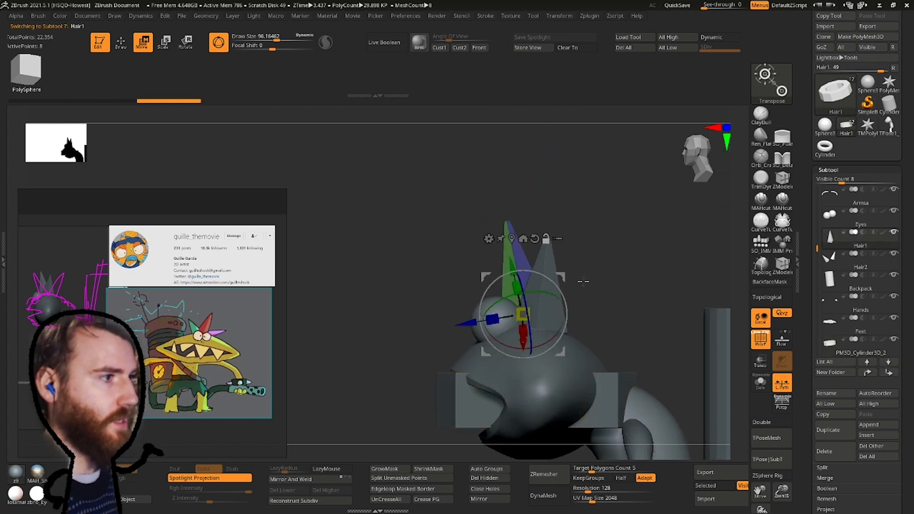
drag(577, 282, 525, 230)
alt+click(534, 238)
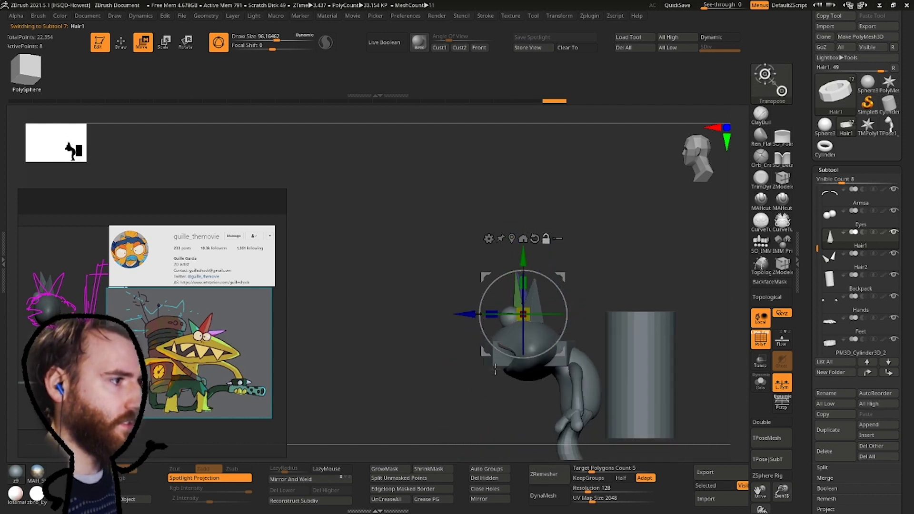
alt+click(567, 361)
drag(530, 180, 529, 132)
Duplicate the Hair1 spike and move the copy up to the height of the ring.
alt+click(518, 298)
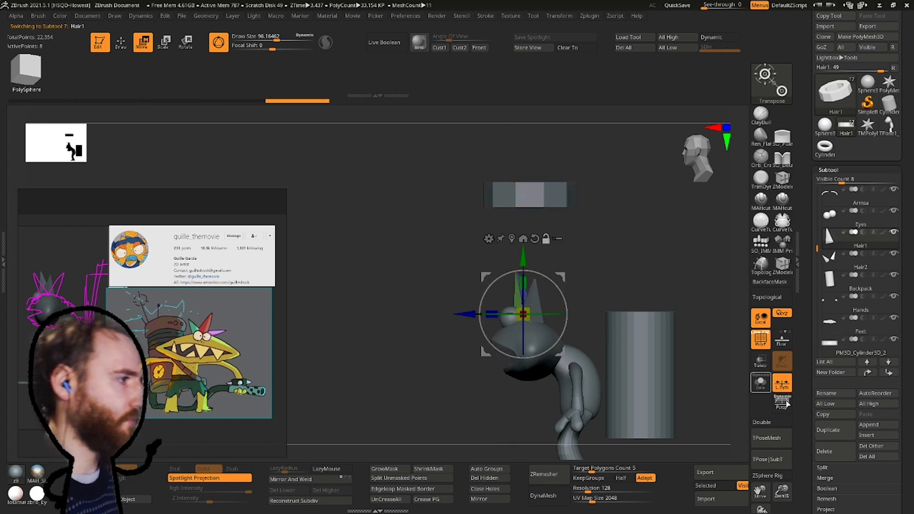
click(829, 430)
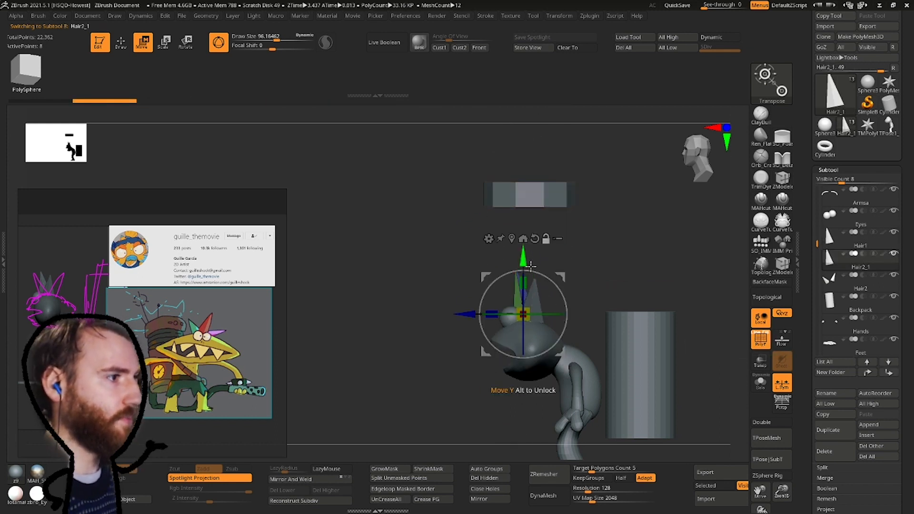
drag(524, 259, 523, 134)
Rotate the copied spike to point forward horizontally in front of the ring and shorten it along its length.
drag(565, 177, 499, 219)
alt+click(469, 177)
drag(501, 240, 500, 241)
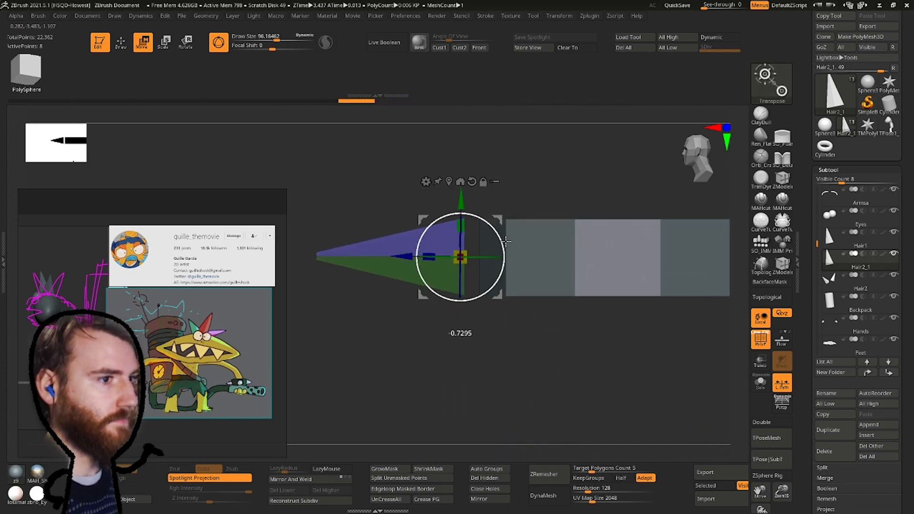
drag(429, 257, 441, 257)
Smooth the copied spike with Dynamic Subdiv and adjust its placement at the front of the ring.
key(d)
shift+drag(418, 151, 428, 157)
key(shift+d)
key(q)
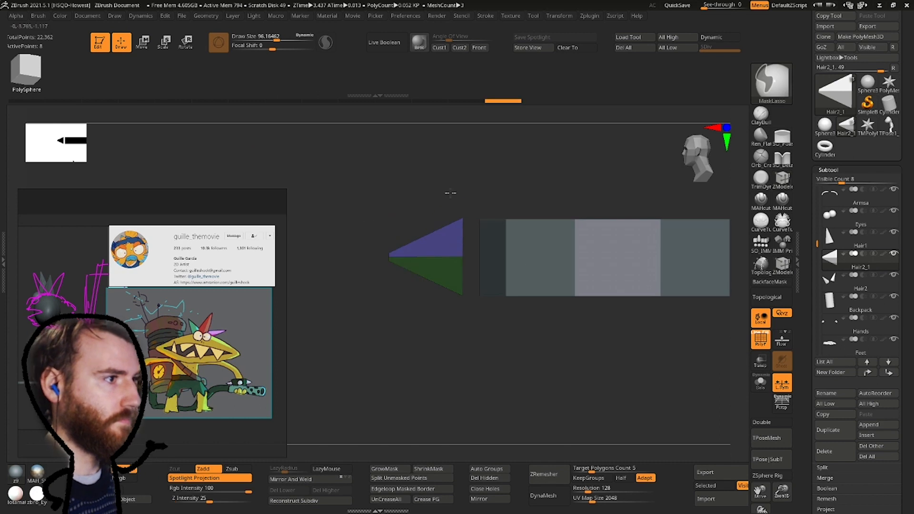
mouse_move(350, 248)
mouse_down()
mouse_move(457, 189)
mouse_move(217, 155)
mouse_up()
key(d)
key(w)
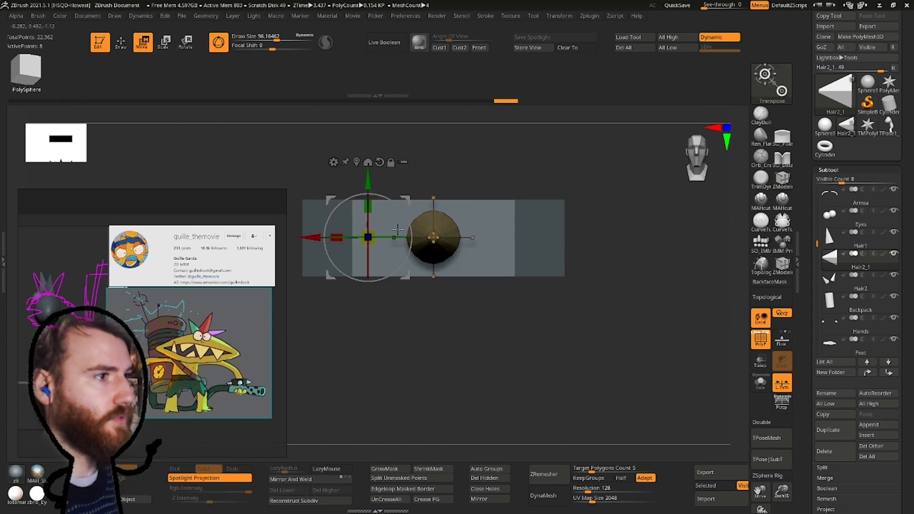
drag(419, 176, 391, 195)
drag(455, 195, 396, 184)
drag(401, 224, 431, 227)
Select the ring subtool and activate the ZModeler brush in draw mode.
alt+click(591, 210)
drag(653, 196, 653, 161)
key(ctrl+z)
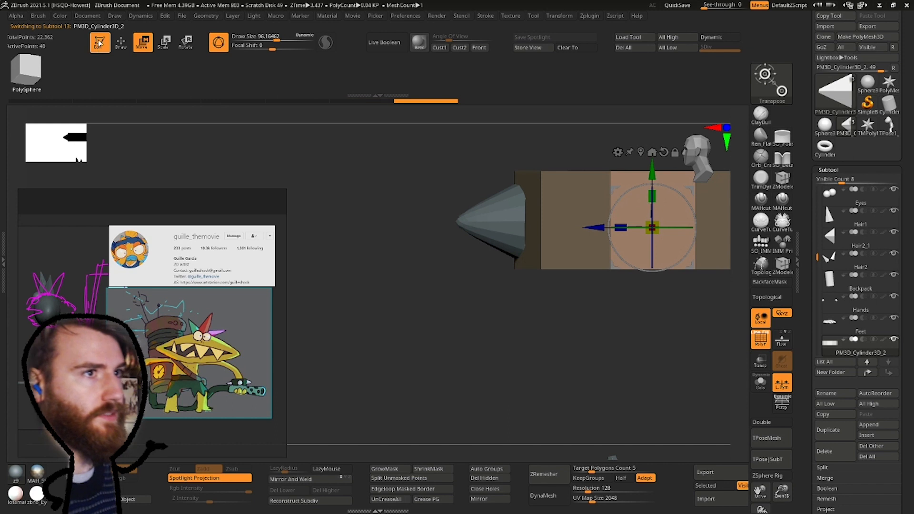
click(121, 42)
key(b)
key(z)
key(m)
Try edge loops near the ring's upper and lower edges and undo them.
alt+right_drag(573, 211, 481, 258)
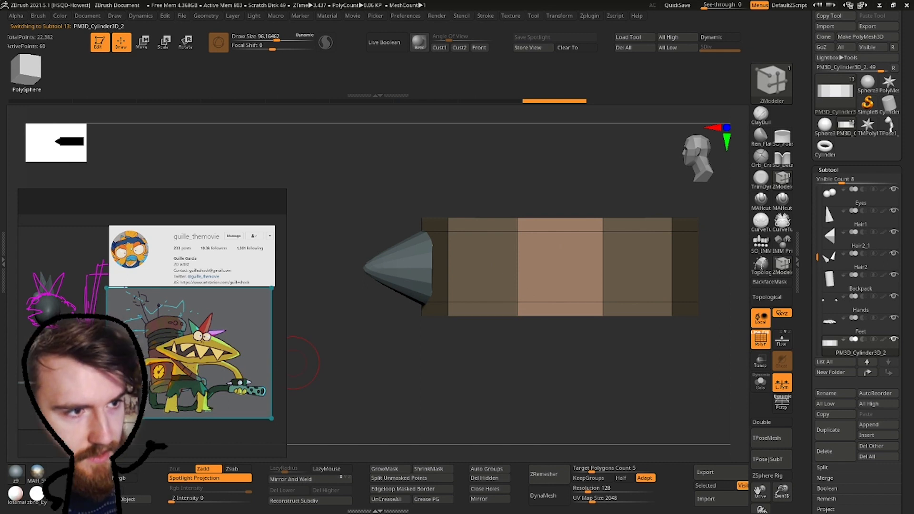
right_drag(286, 297, 489, 307)
drag(441, 300, 481, 247)
key(ctrl+z)
key(ctrl+z)
Try inserting edge loops around the middle of the ring's outer and inner walls, and undo them.
click(482, 296)
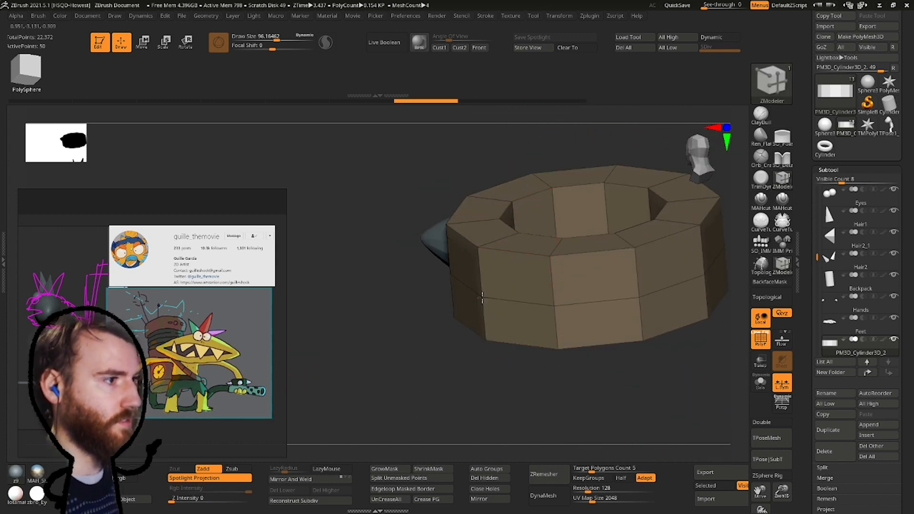
right_drag(481, 298, 540, 230)
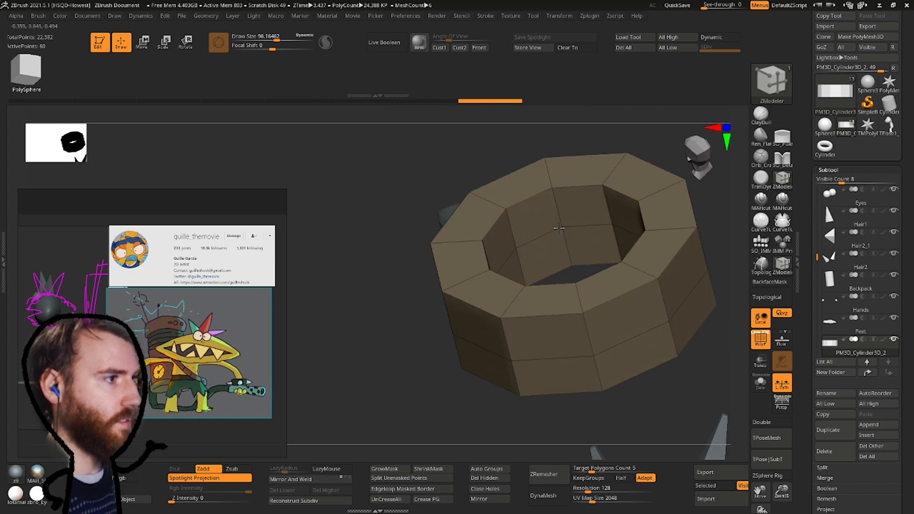
click(529, 212)
key(ctrl+z)
key(ctrl+z)
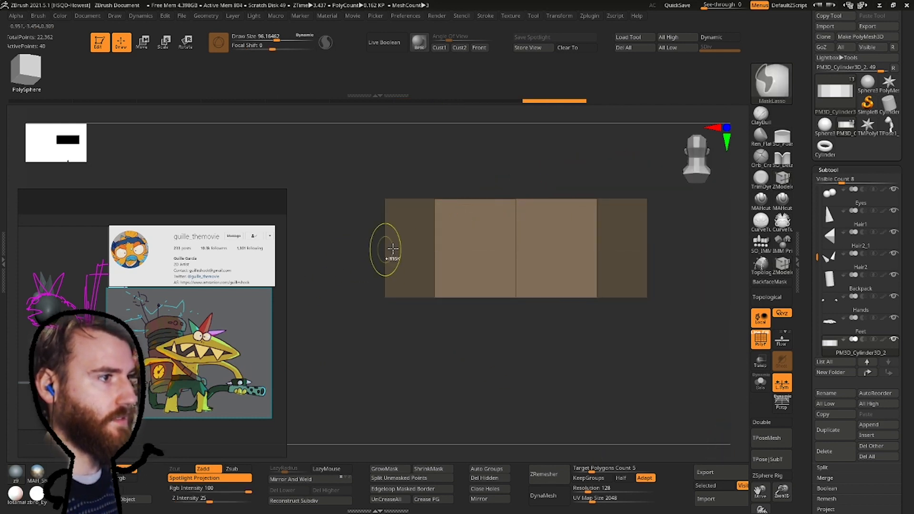
Mask parts of the ring from a straight-on view and scale its unmasked area.
ctrl+drag(340, 268, 691, 236)
ctrl+drag(375, 229, 469, 276)
key(e)
mouse_move(472, 200)
mouse_down()
mouse_move(567, 202)
mouse_move(624, 141)
mouse_move(613, 152)
mouse_up()
ctrl+right_drag(466, 274, 390, 298)
ctrl+drag(390, 298, 683, 152)
mouse_move(663, 245)
ctrl+alt+mouse_down()
mouse_move(531, 108)
mouse_move(431, 350)
ctrl+alt+mouse_up()
key(q)
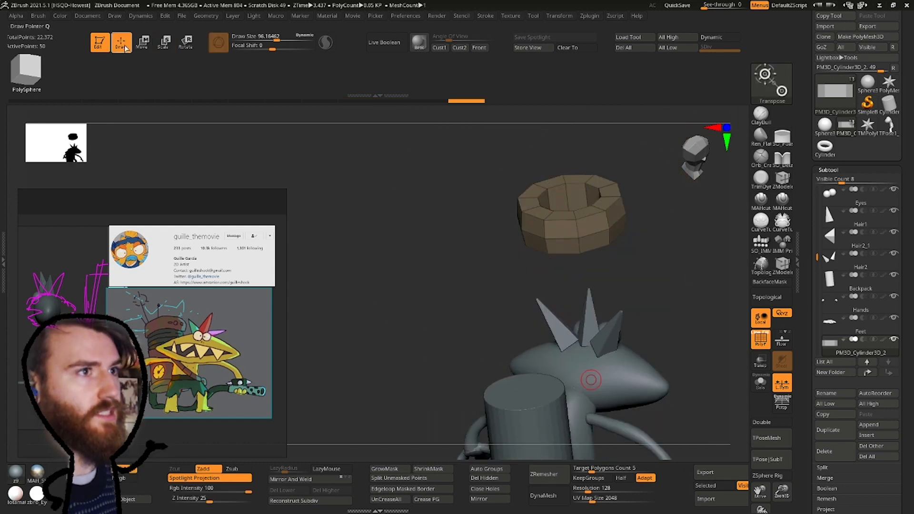
Insert an edge loop around the ring's inner and outer walls near their edges, and enable Dynamic Subdivision on it.
alt+right_drag(548, 190, 493, 236)
key(f)
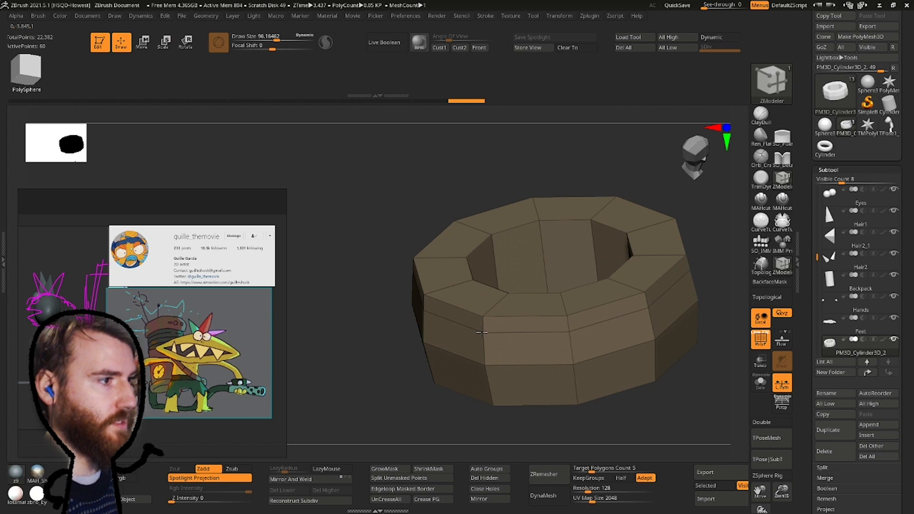
right_drag(488, 271, 558, 353)
click(522, 329)
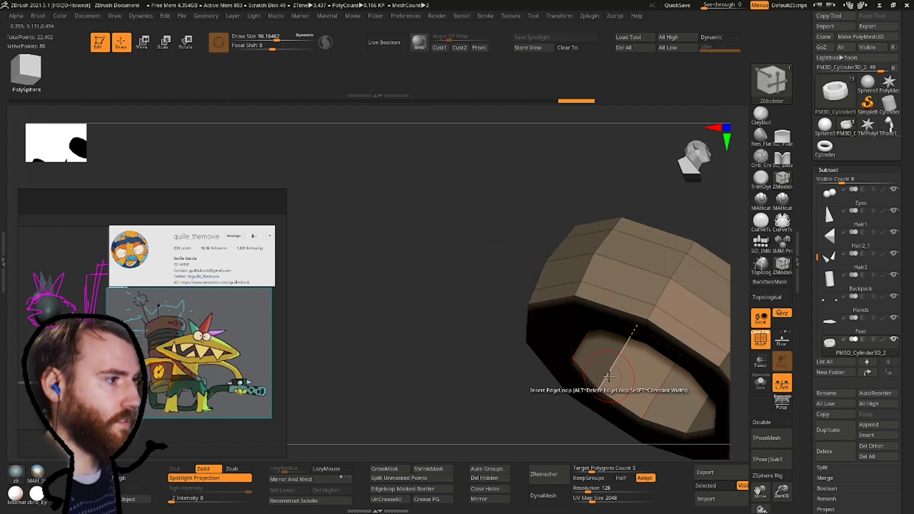
key(d)
click(408, 169)
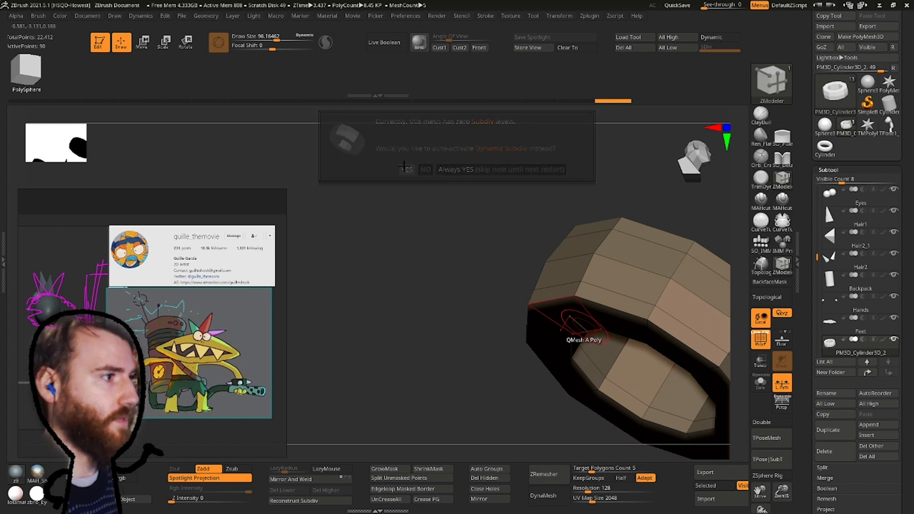
Select the Hair2_1 spike subtool and move it along Z against the ring's outer wall.
ctrl+right_drag(514, 302, 512, 290)
right_drag(512, 291, 563, 242)
ctrl+right_drag(563, 242, 530, 277)
click(143, 42)
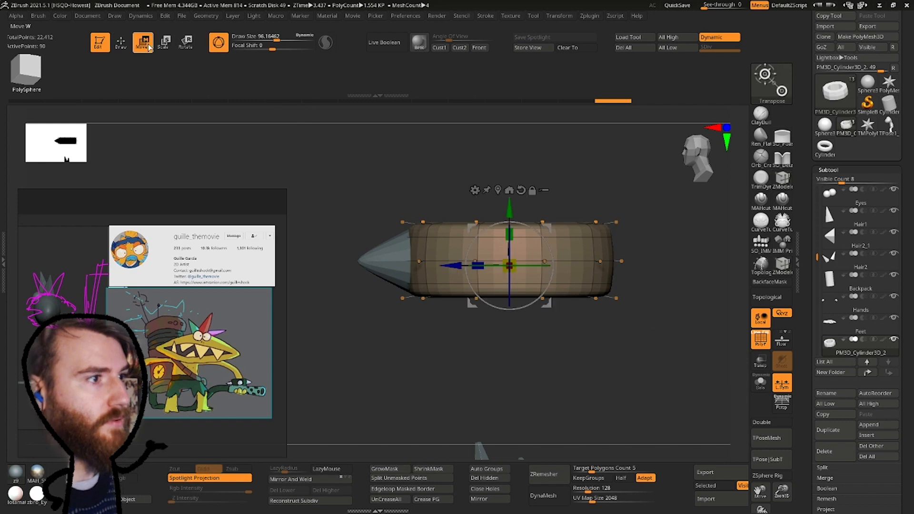
alt+right_drag(396, 265, 494, 280)
alt+click(495, 280)
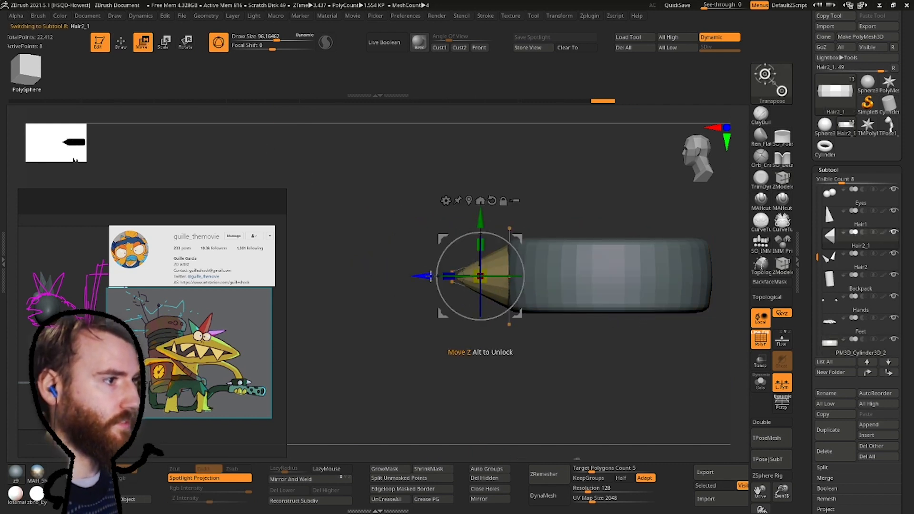
mouse_move(449, 276)
mouse_down()
mouse_move(409, 277)
mouse_move(452, 272)
mouse_up()
right_drag(452, 272, 537, 277)
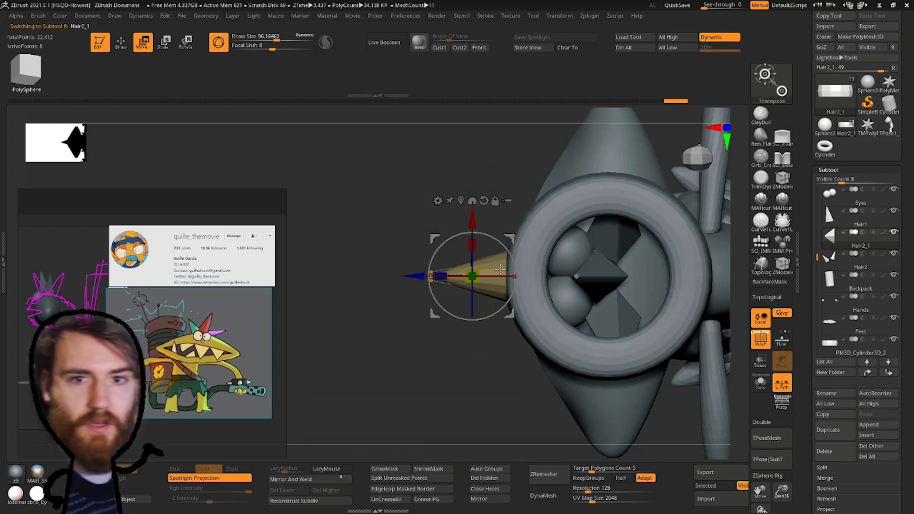
Center the spike's transform gizmo on the ring and duplicate and rotate the spike until four are spaced evenly around it.
alt+right_drag(543, 245, 483, 229)
alt+click(401, 206)
alt+right_drag(399, 214, 389, 227)
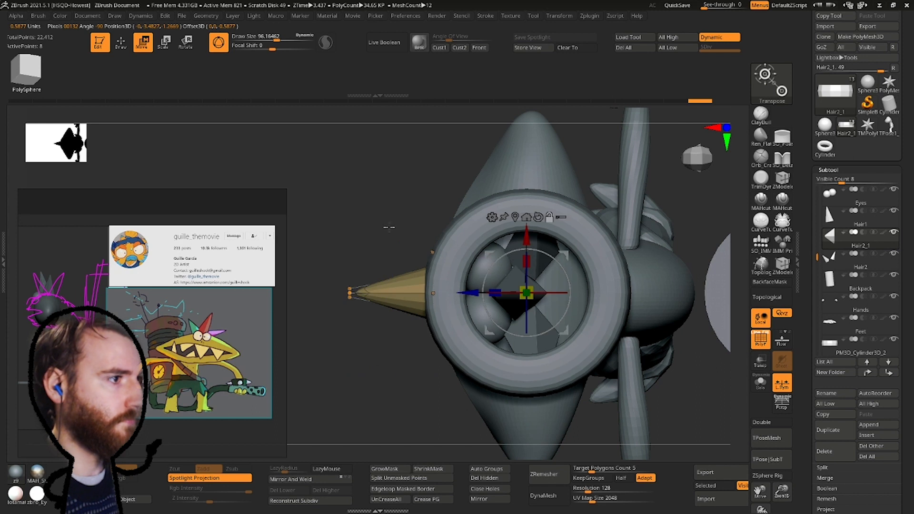
drag(484, 281, 516, 250)
key(ctrl+z)
click(828, 430)
drag(568, 308, 493, 386)
click(827, 430)
click(828, 430)
Merge the spike subtools down into one another and into the ring subtool.
click(830, 237)
click(826, 477)
click(835, 488)
click(835, 489)
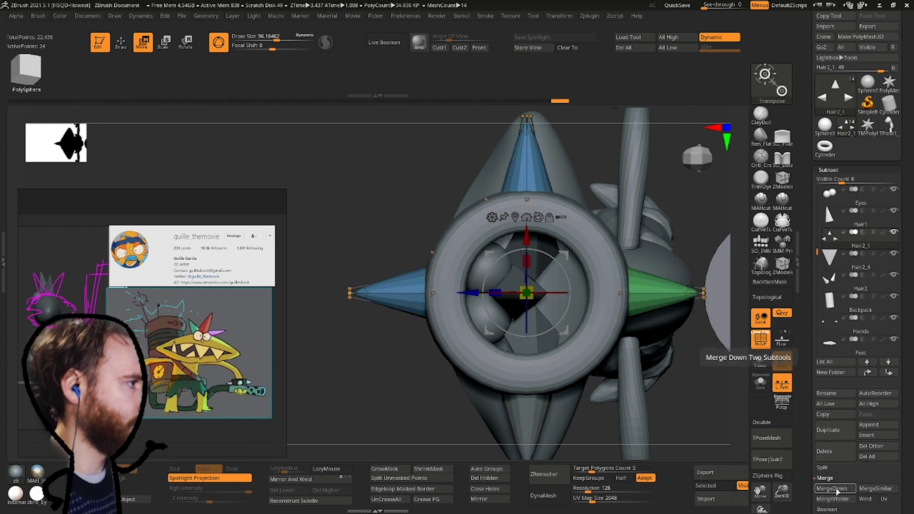
click(834, 489)
drag(823, 360, 824, 355)
click(830, 324)
click(832, 489)
Isolate the four spikes, assign them a single polygroup, and show the whole piece again.
ctrl+right_drag(619, 267, 614, 224)
shift+right_drag(615, 224, 574, 232)
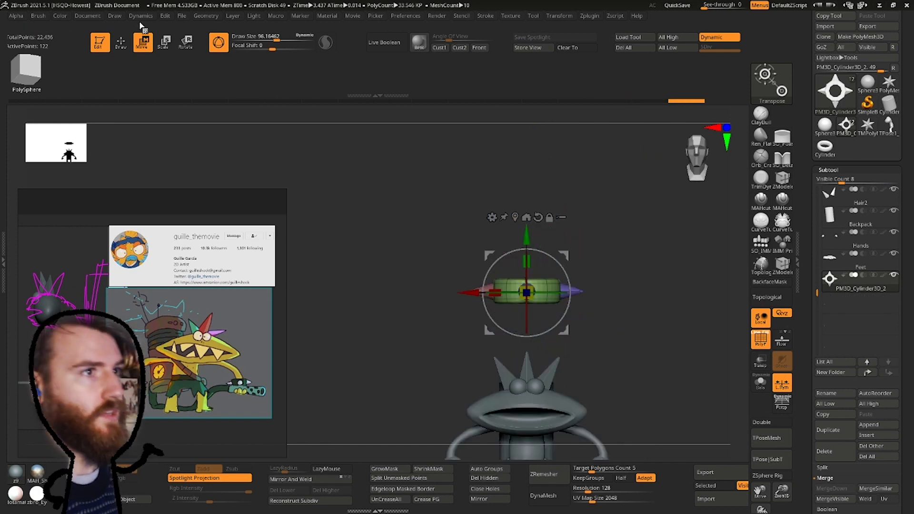
click(121, 41)
ctrl+right_drag(372, 159, 372, 186)
right_drag(373, 185, 376, 250)
ctrl+shift+click(500, 265)
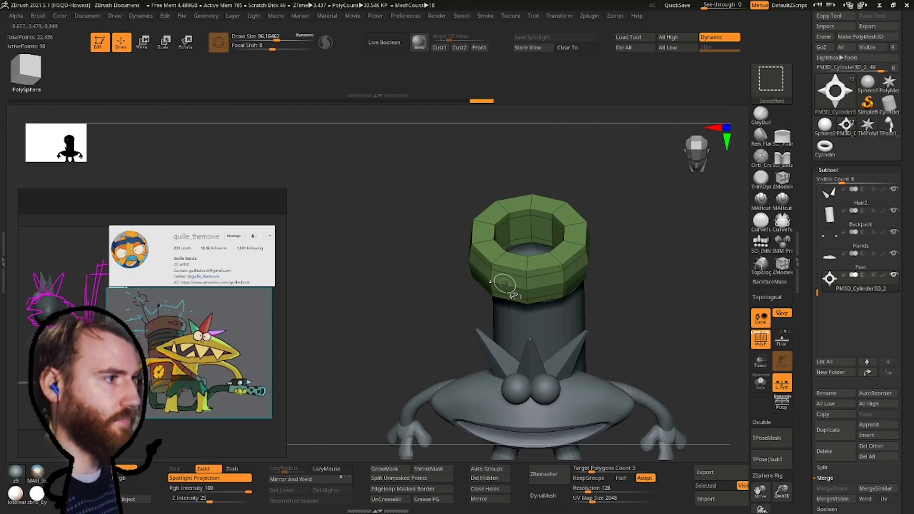
ctrl+shift+drag(676, 351, 664, 395)
key(ctrl+w)
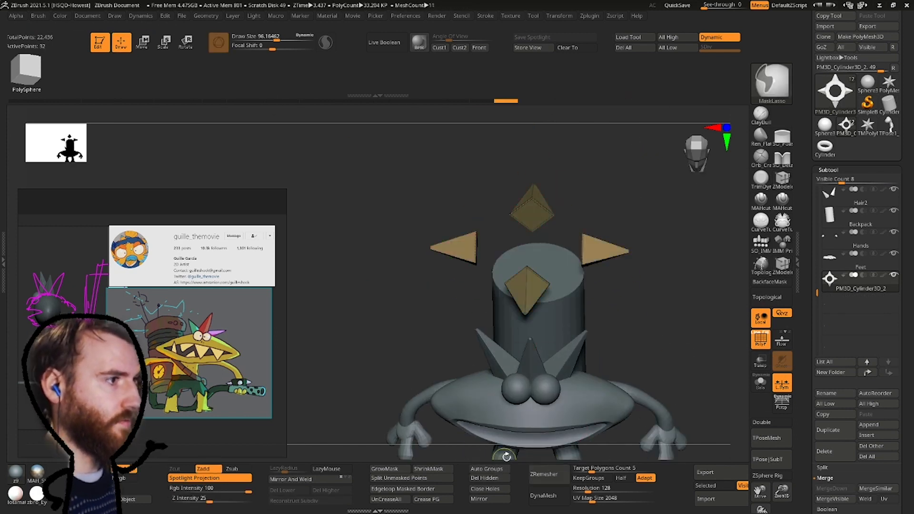
ctrl+shift+click(652, 338)
Move the spiked ring down to the creature's wrist and scale it down to fit as a wristband.
shift+right_drag(623, 315, 430, 242)
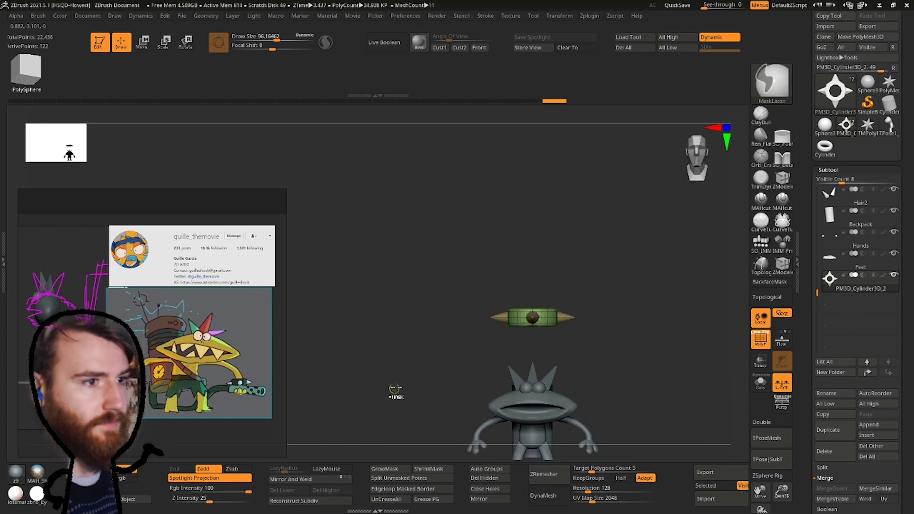
alt+right_drag(395, 389, 334, 300)
key(w)
drag(513, 189, 457, 298)
right_drag(456, 297, 538, 314)
drag(418, 323, 398, 333)
drag(459, 281, 413, 281)
ctrl+right_drag(413, 281, 423, 246)
drag(423, 246, 422, 251)
drag(384, 284, 396, 283)
ctrl+right_drag(419, 258, 429, 193)
Turn off local symmetry and mirror and weld the spiked wristband onto the other wrist.
click(302, 482)
click(779, 387)
click(306, 481)
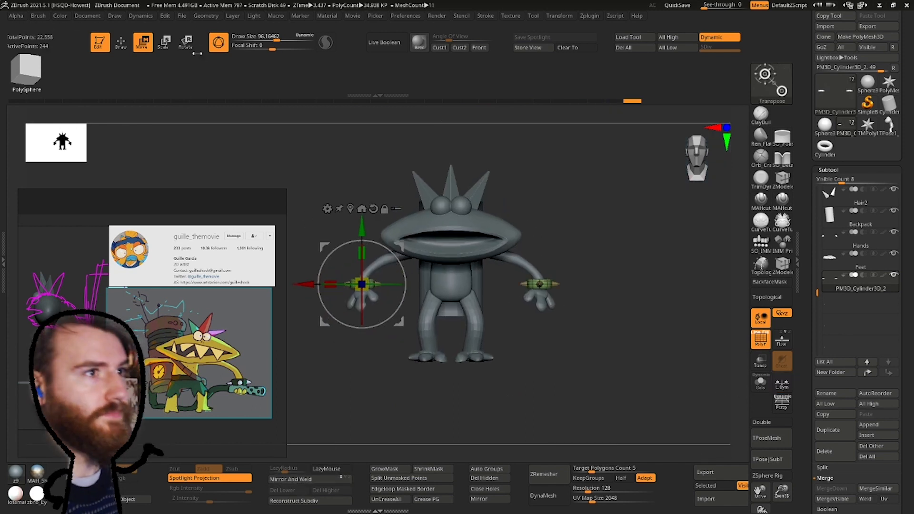
Try adjusting the wristbands with the transform gizmo repositioned on the band and at the center between them.
click(121, 42)
mouse_move(476, 332)
alt+right_down()
mouse_move(489, 324)
mouse_move(481, 298)
mouse_move(414, 303)
mouse_move(504, 409)
mouse_move(504, 428)
alt+right_up()
click(143, 43)
ctrl+right_drag(413, 260, 432, 299)
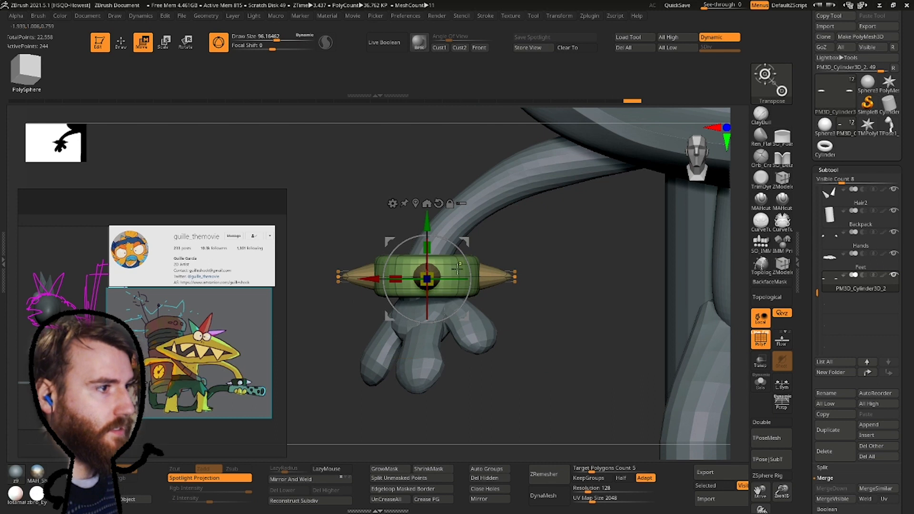
click(458, 268)
click(443, 191)
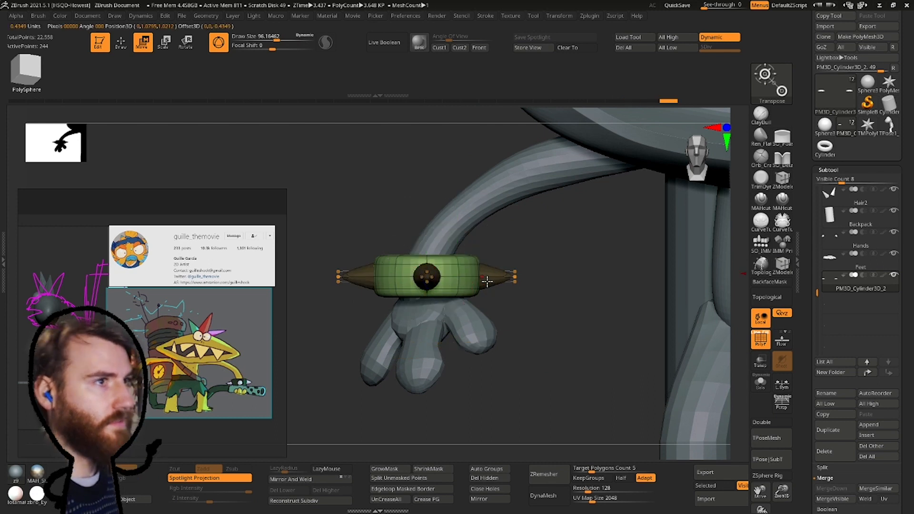
ctrl+right_drag(487, 281, 481, 243)
alt+right_drag(619, 238, 527, 250)
click(510, 210)
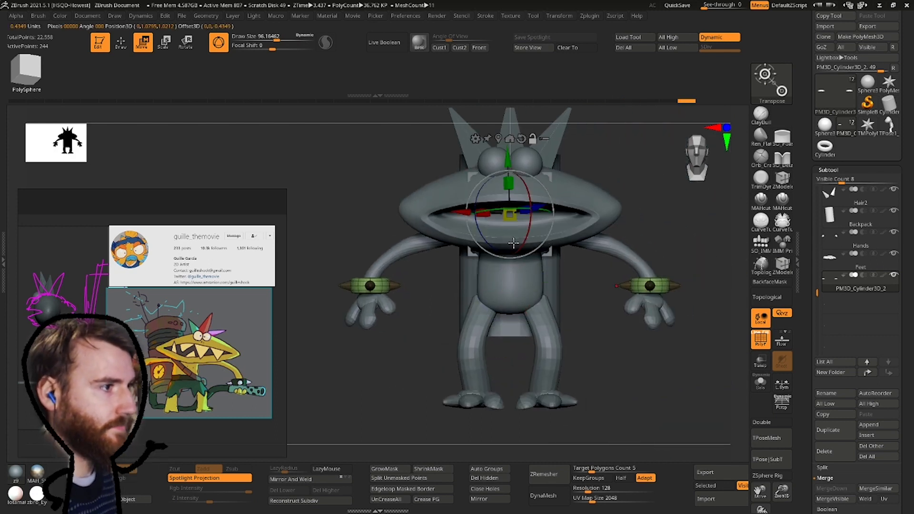
click(498, 139)
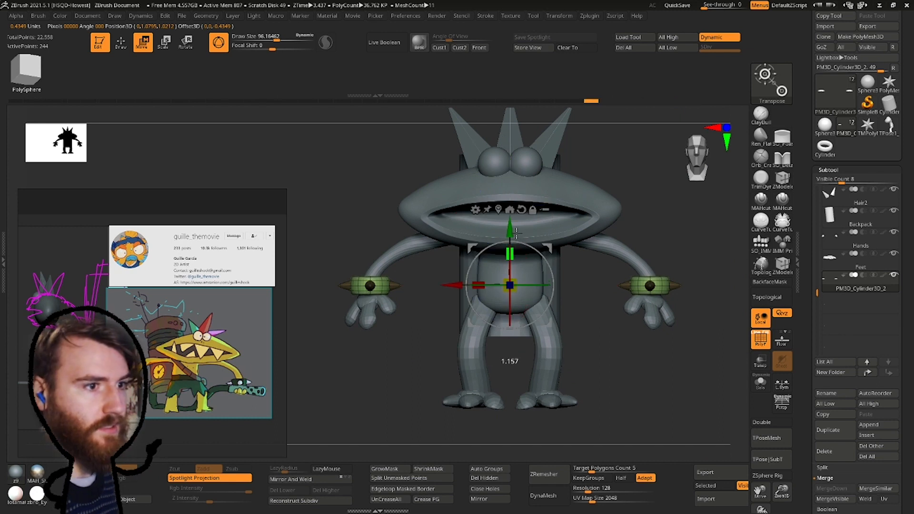
ctrl+right_drag(419, 353, 323, 398)
ctrl+drag(323, 399, 746, 190)
click(143, 49)
ctrl+right_drag(562, 215, 562, 252)
ctrl+right_drag(536, 285, 514, 230)
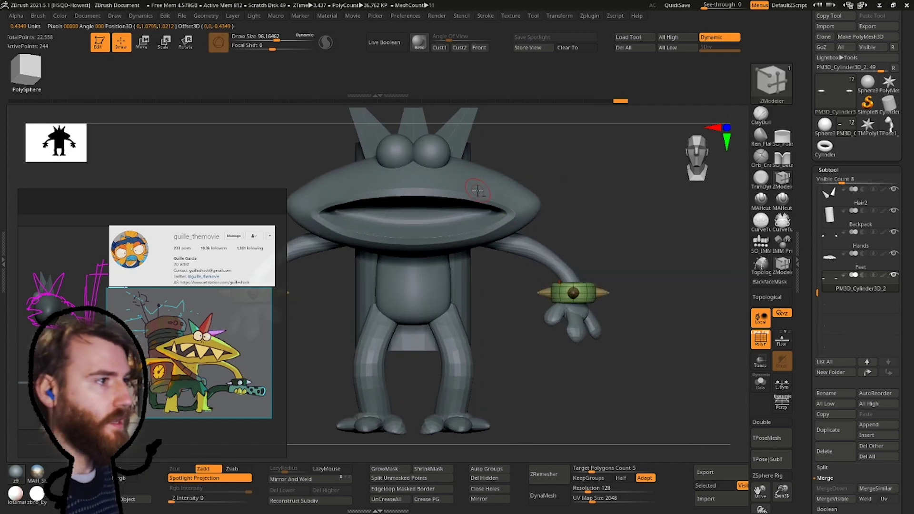
click(877, 426)
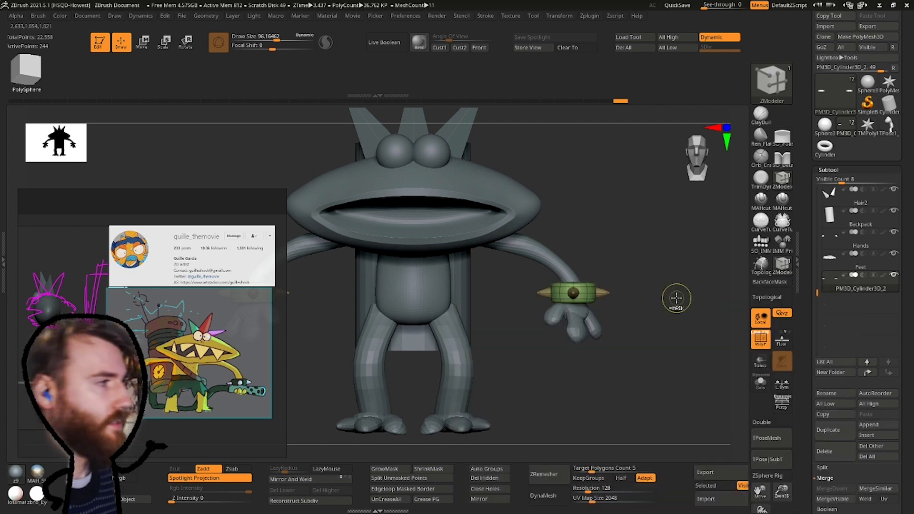
ctrl+right_drag(674, 302, 617, 256)
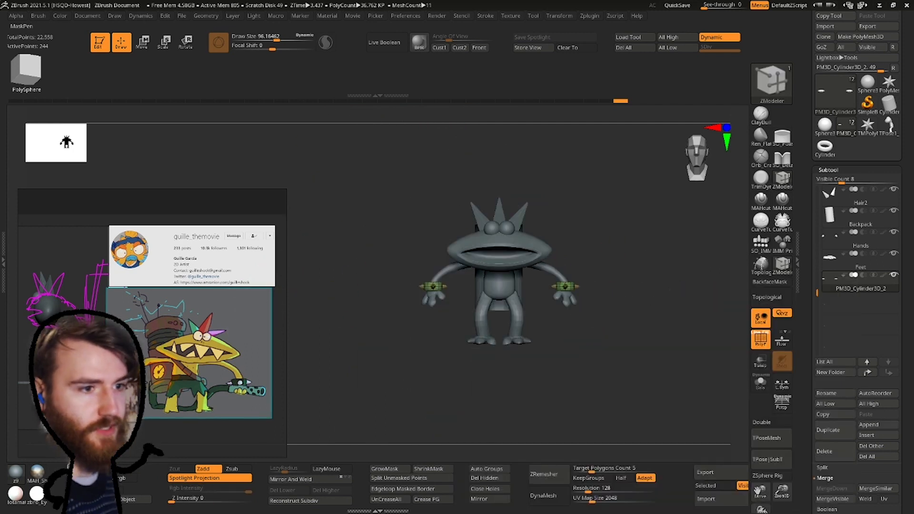
Move the reference board higher on the screen and activate the Standard brush.
drag(528, 324, 373, 380)
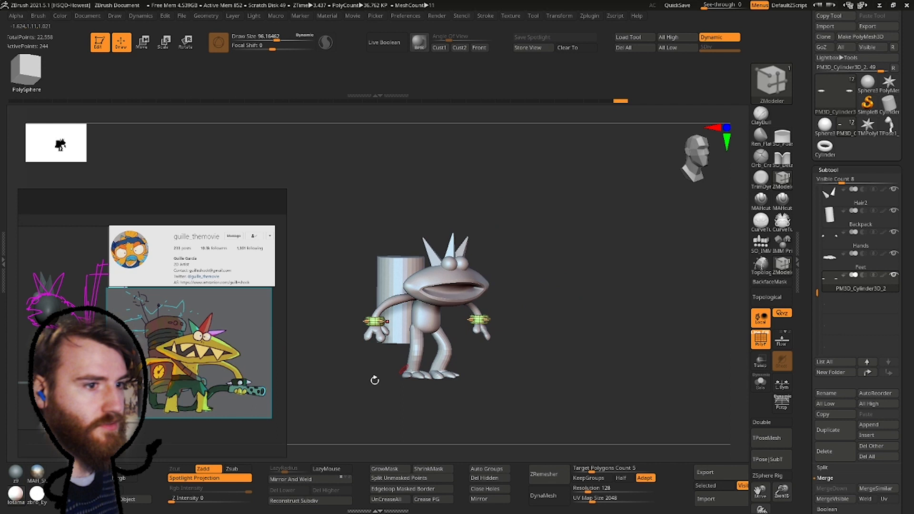
right_drag(189, 209, 200, 113)
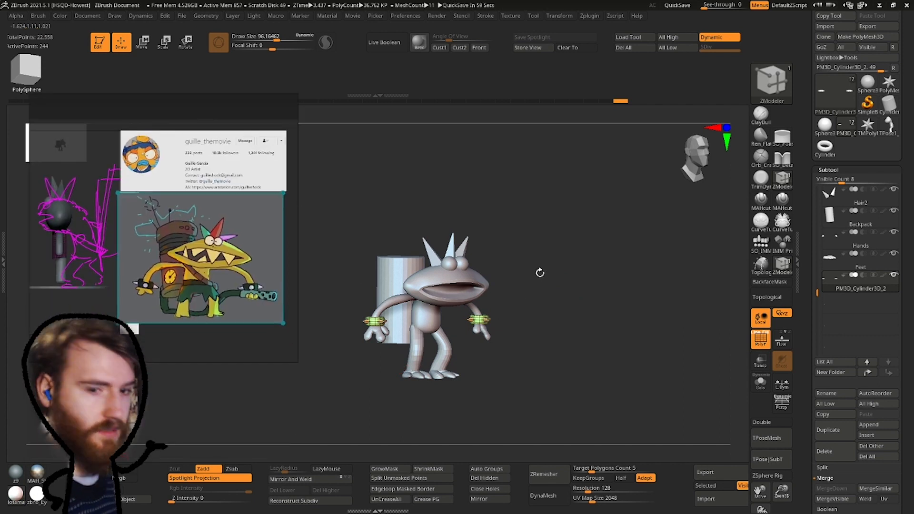
key(b)
key(s)
key(t)
mouse_move(533, 281)
right_down()
mouse_move(547, 281)
mouse_move(548, 305)
right_up()
right_drag(121, 273, 123, 218)
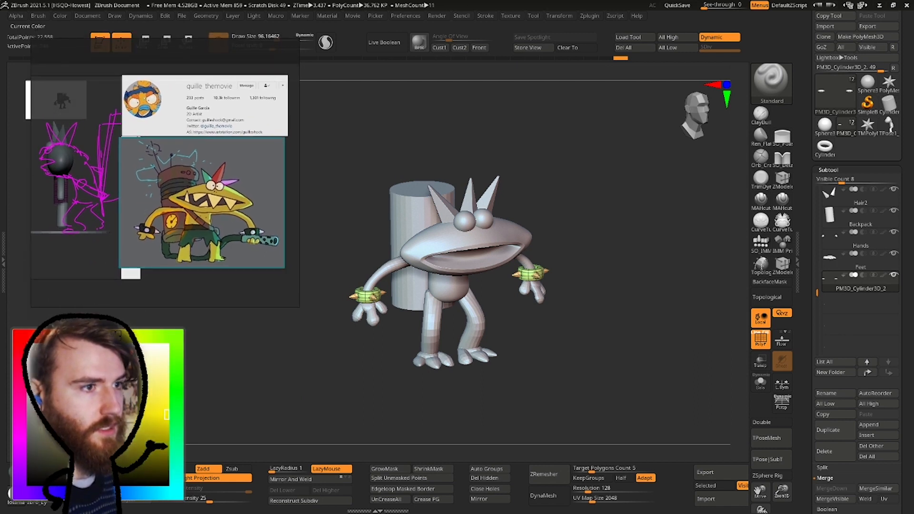
Pick a yellow active color to match the skin of the reference creature.
drag(167, 414, 172, 324)
mouse_move(529, 333)
right_down()
mouse_move(479, 332)
mouse_move(513, 342)
mouse_move(525, 333)
right_up()
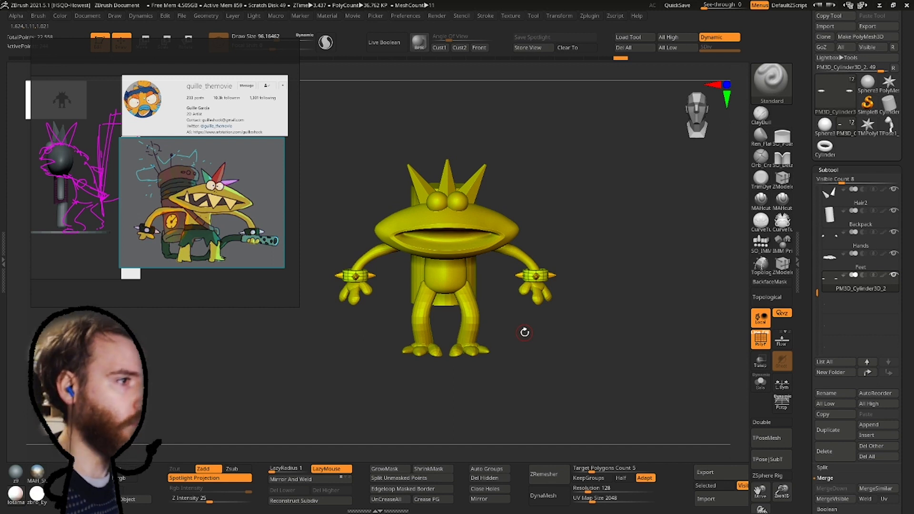
right_drag(439, 146, 524, 204)
click(879, 424)
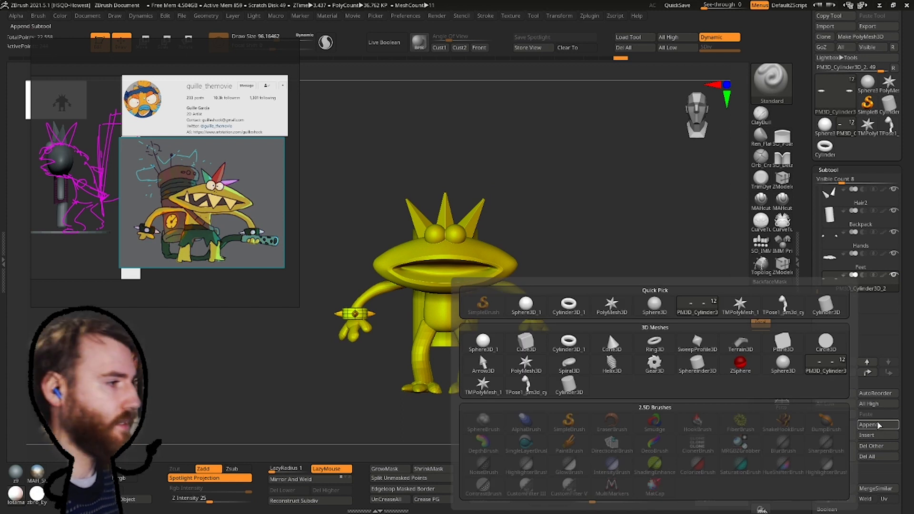
click(879, 425)
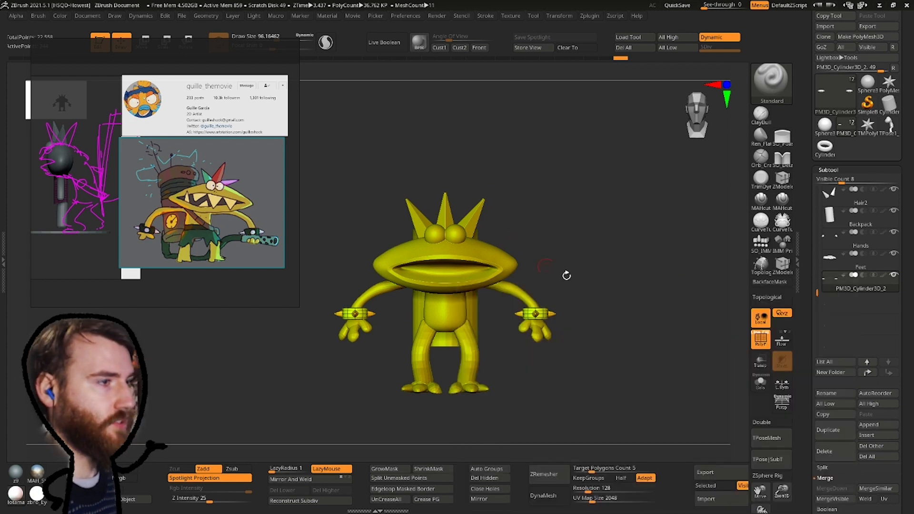
right_drag(496, 227, 517, 233)
ctrl+right_drag(517, 232, 520, 244)
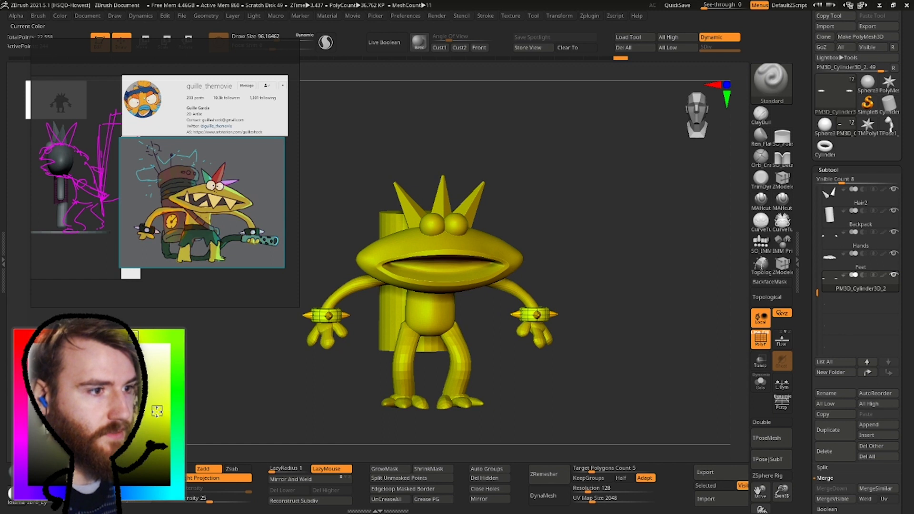
right_drag(369, 233, 374, 231)
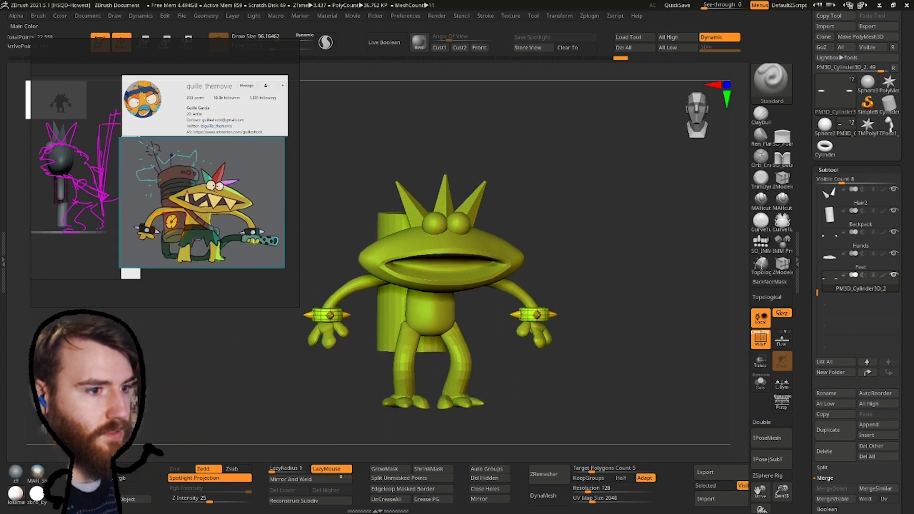
right_drag(451, 187, 450, 183)
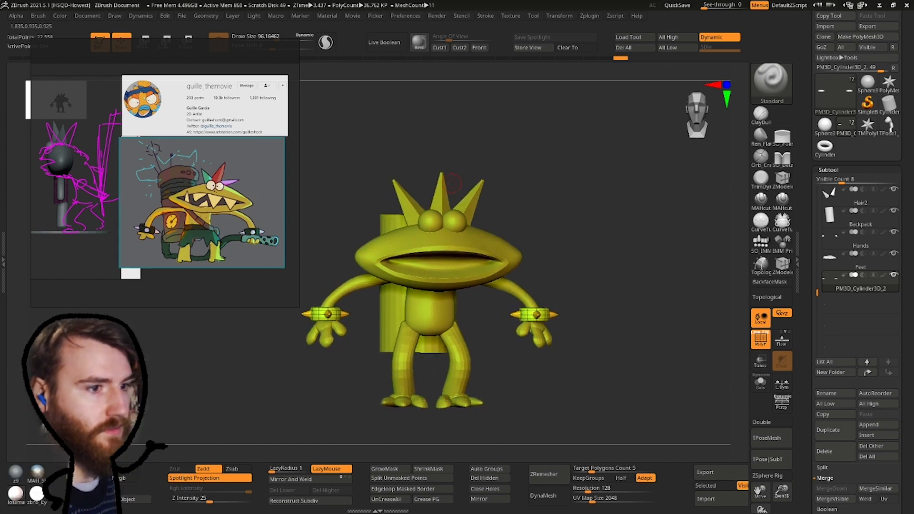
Fill the wristband subtool with color, refine the yellow to a warmer shade, and refill it.
click(142, 503)
alt+right_drag(309, 330, 285, 335)
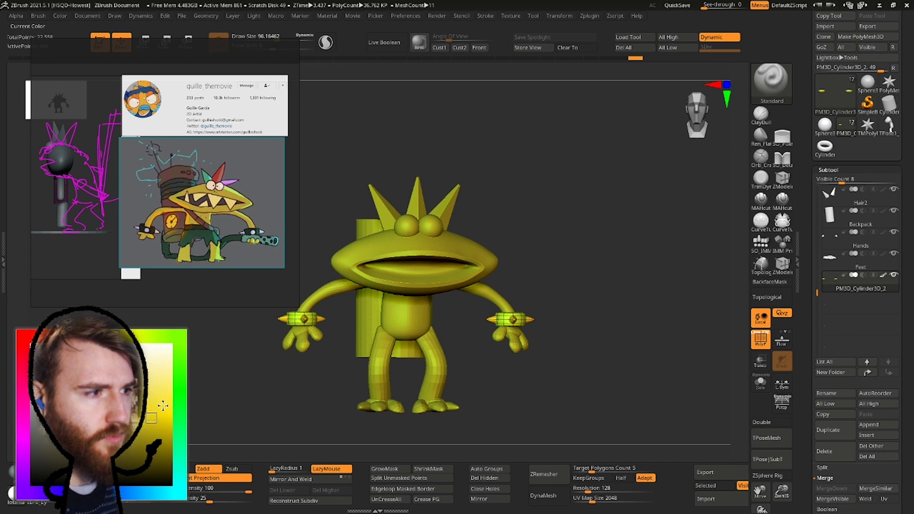
click(133, 501)
ctrl+right_drag(303, 296, 307, 223)
mouse_move(420, 188)
shift+right_down()
mouse_move(400, 186)
mouse_move(430, 184)
shift+right_up()
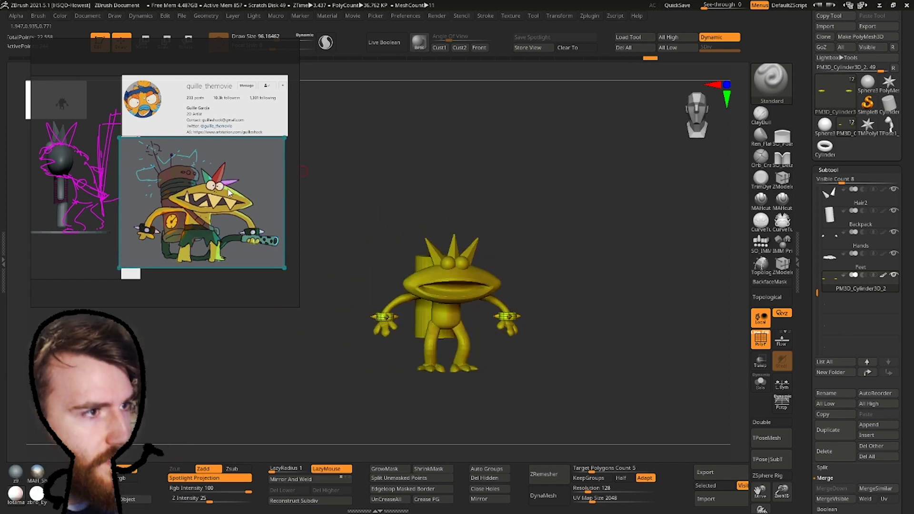
Select the Hair1 spike subtool, pick an orange-red color, and try filling the spike with it.
ctrl+right_drag(476, 241, 495, 291)
ctrl+right_drag(476, 224, 451, 237)
alt+click(452, 237)
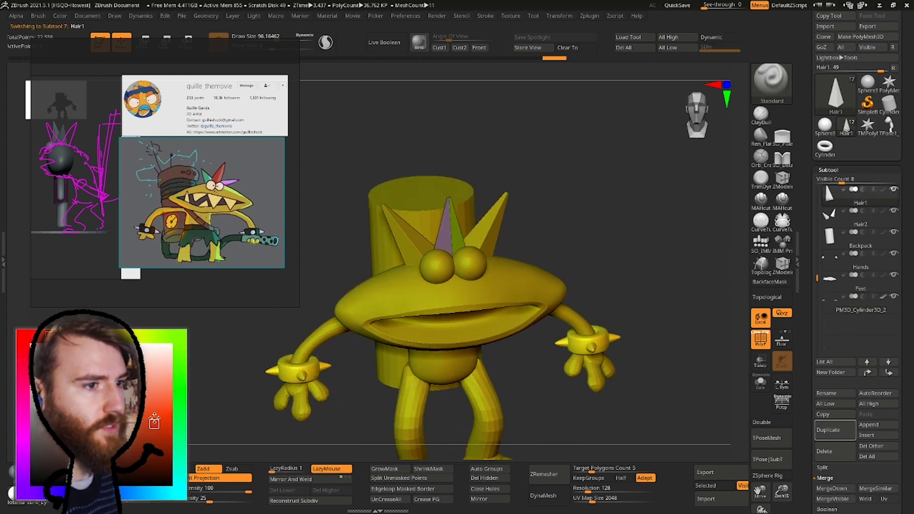
click(133, 501)
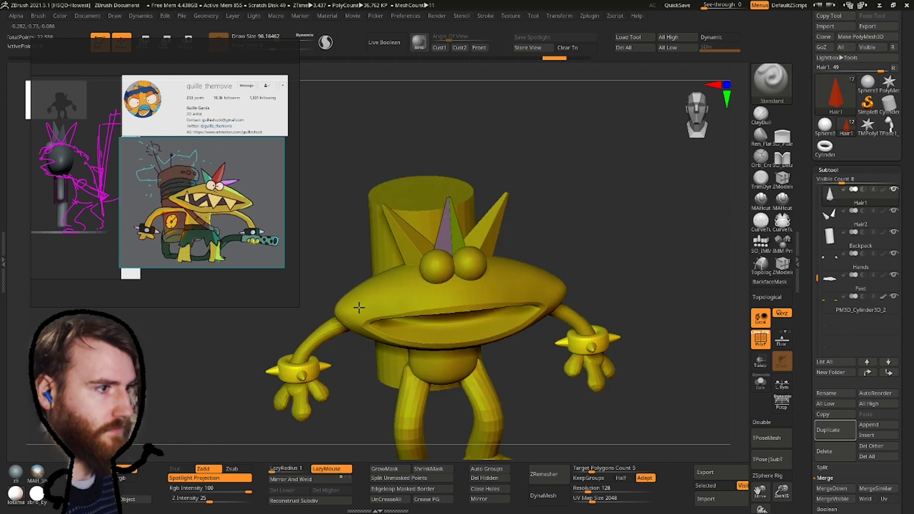
Fill the face, body, arms, hands, legs and feet subtools with yellow.
alt+click(426, 319)
alt+click(310, 245)
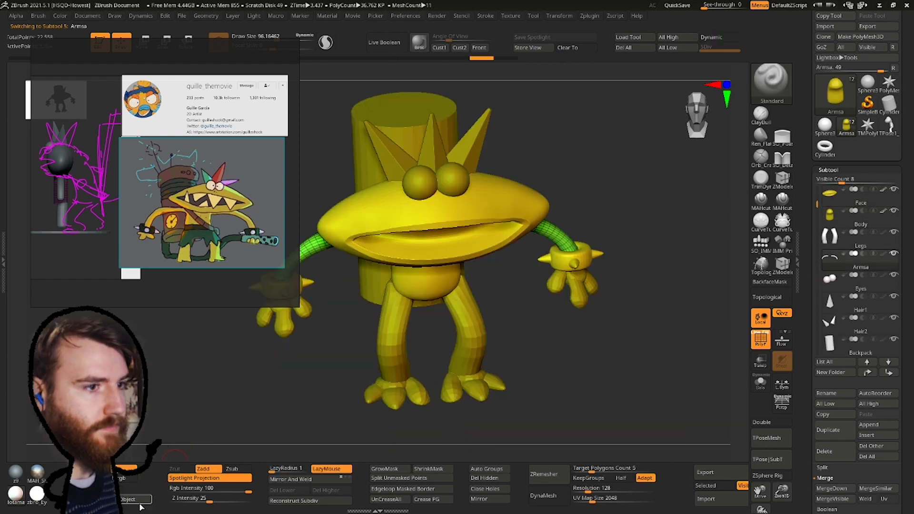
alt+click(281, 328)
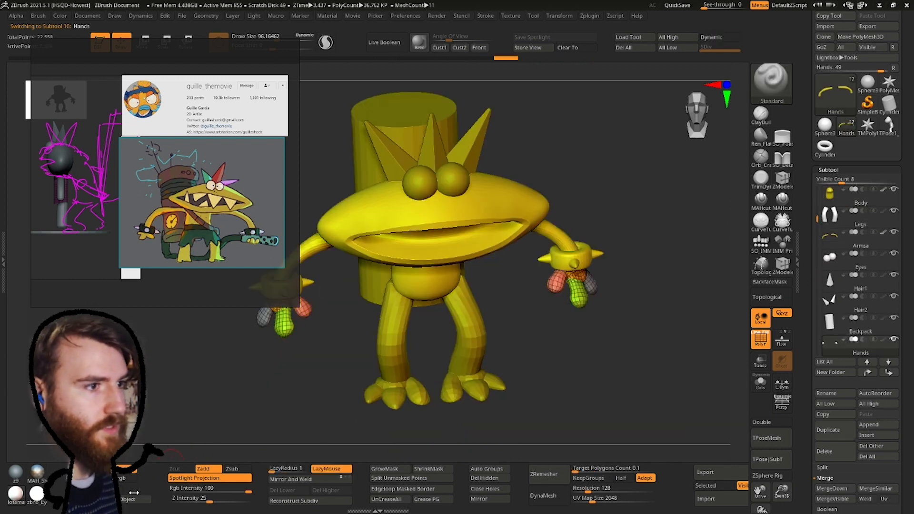
alt+click(394, 367)
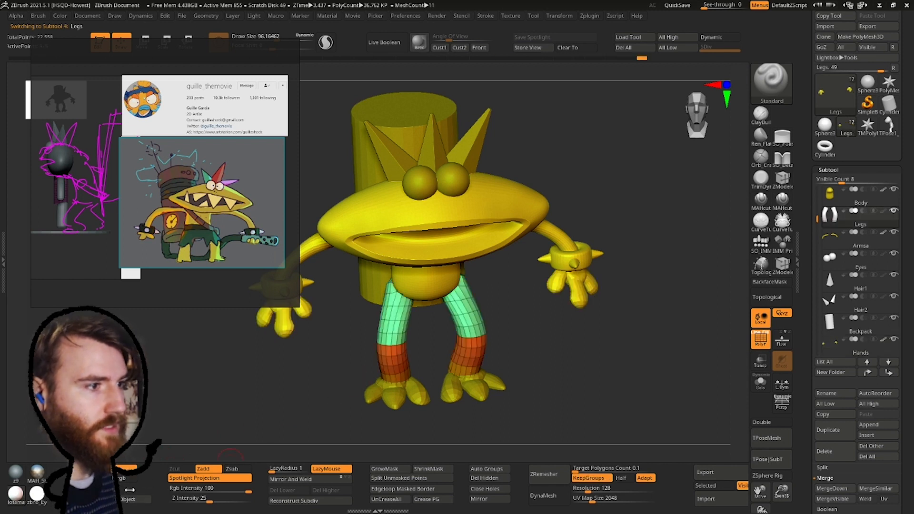
alt+click(395, 396)
Select the Eyes subtool and start choosing its fill color.
right_drag(383, 296, 428, 211)
alt+click(428, 211)
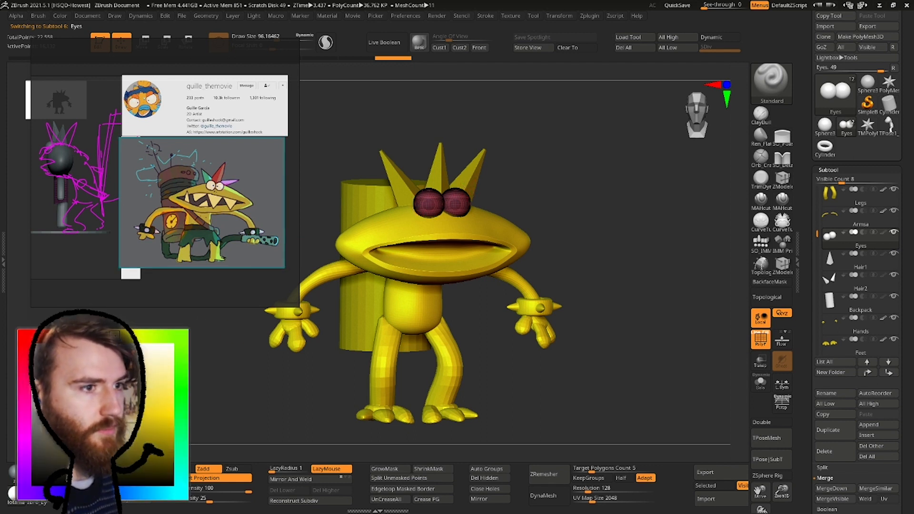
Fill the Eyes subtool with an off-white colour and turn off the polyframe display.
click(127, 371)
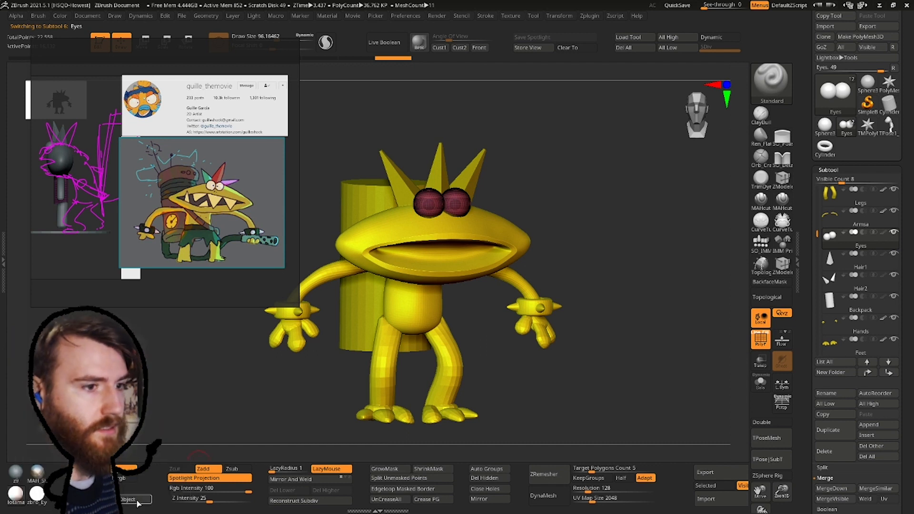
click(136, 503)
click(761, 339)
drag(543, 249, 458, 231)
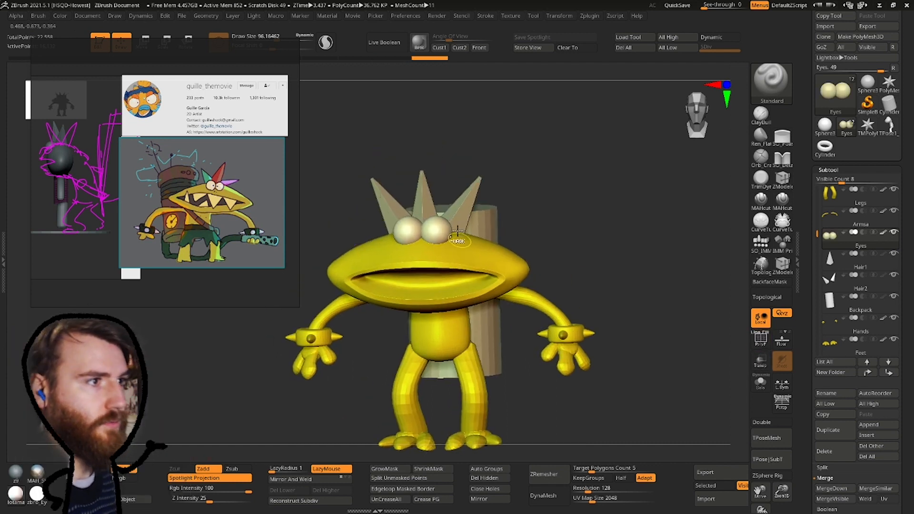
Select the middle hair spike, Hair1, and fill it with red to match the concept art.
ctrl+right_drag(458, 231, 418, 194)
alt+click(417, 194)
key(ctrl+shift+d)
click(98, 481)
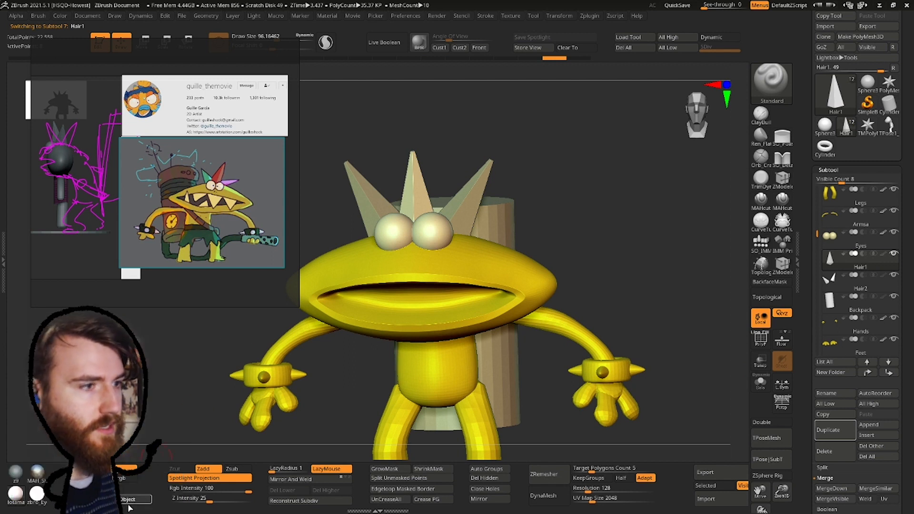
click(129, 501)
Isolate the pair of outer hair spikes, Hair2, and give each spike its own polygroup with Auto Groups.
right_drag(415, 195, 369, 221)
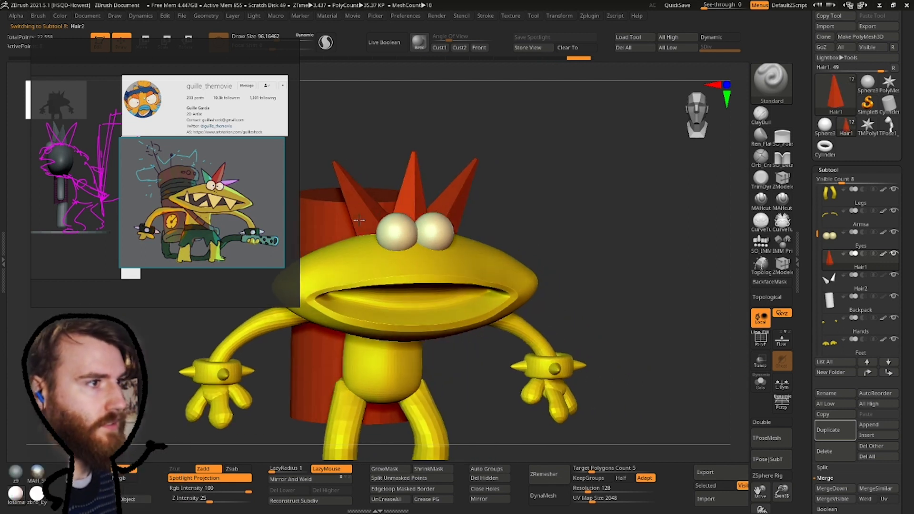
alt+click(359, 221)
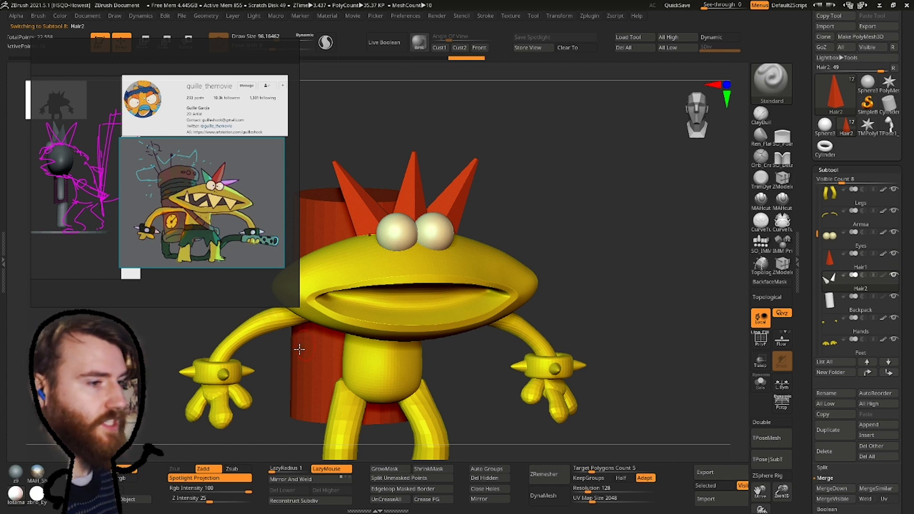
click(761, 382)
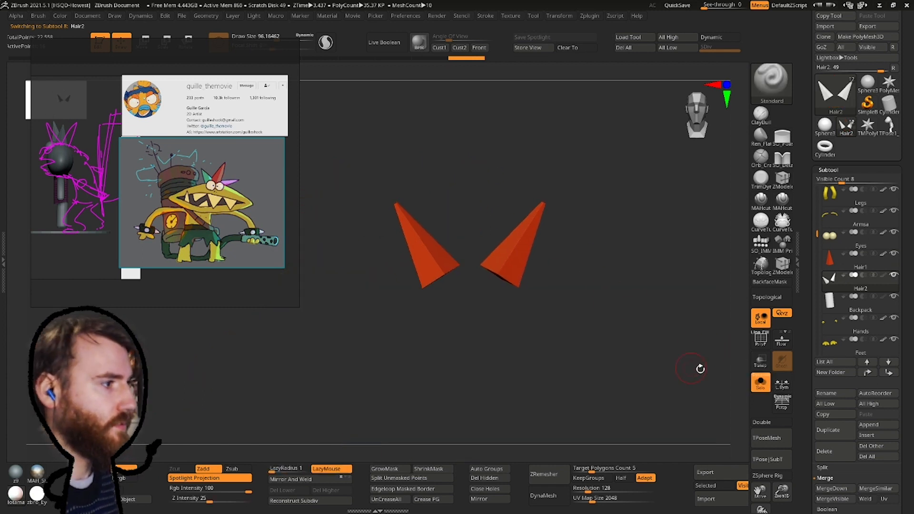
click(490, 470)
mouse_move(461, 263)
right_down()
mouse_move(404, 221)
mouse_move(472, 186)
right_up()
Mask the right-hand spike of Hair2 and fill the left-hand one with blue (22, 153, 218).
mouse_move(592, 147)
ctrl+mouse_down()
mouse_move(475, 223)
mouse_move(496, 337)
mouse_move(522, 141)
mouse_move(557, 371)
ctrl+mouse_up()
click(101, 482)
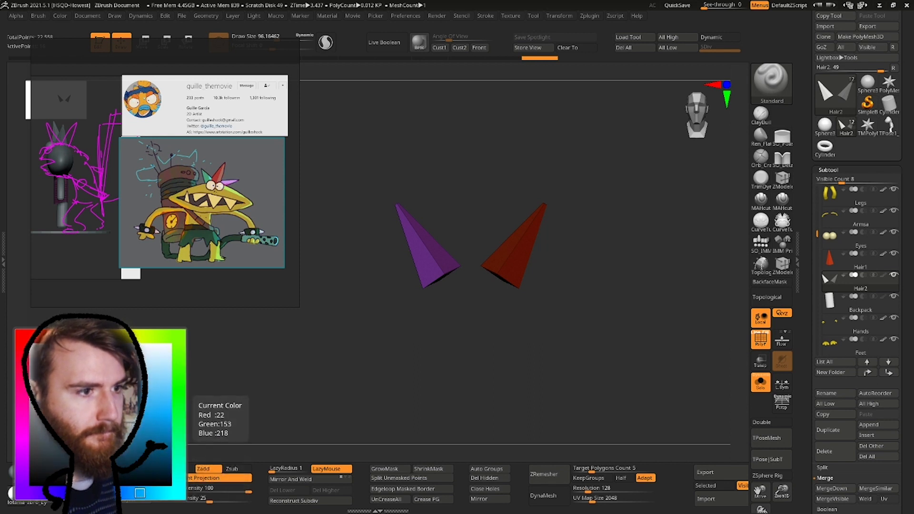
click(144, 501)
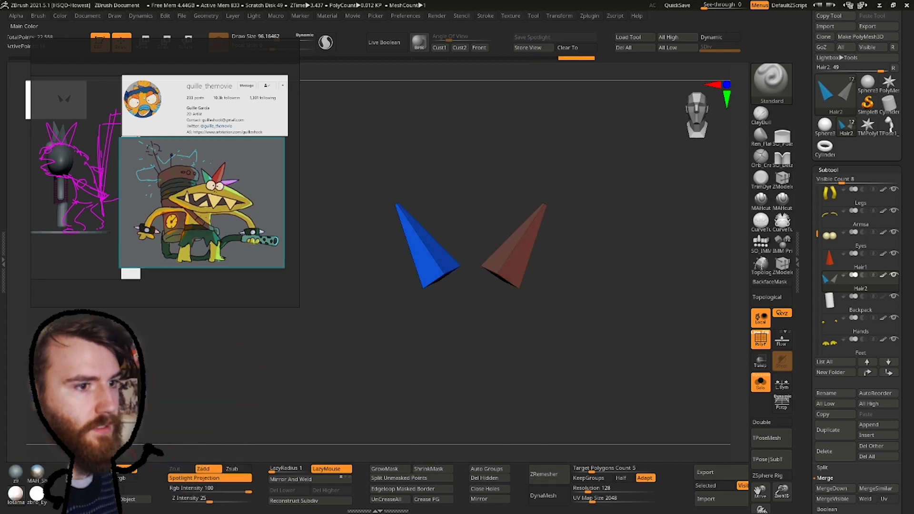
Fill the right-hand hair spike with purple (177, 35, 206) and show the whole character without the polyframe.
click(100, 482)
drag(84, 493, 23, 455)
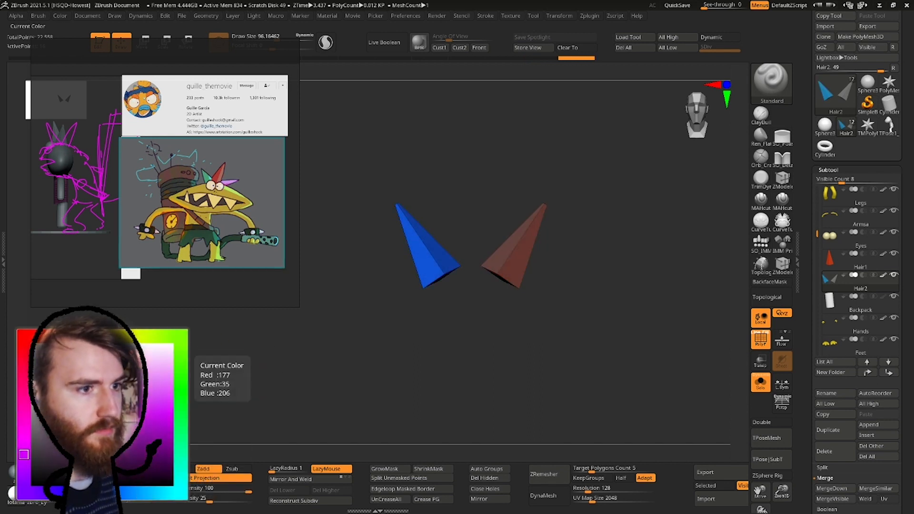
click(133, 500)
ctrl+alt+drag(590, 167, 473, 418)
click(760, 382)
click(764, 339)
drag(694, 313, 439, 195)
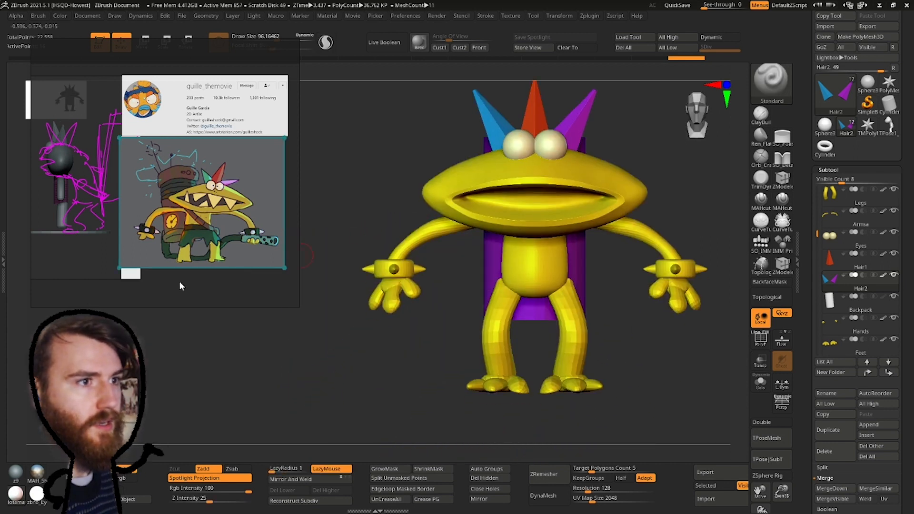
Select the backpack cylinder behind the creature and fill it with dark brown.
drag(371, 250, 392, 180)
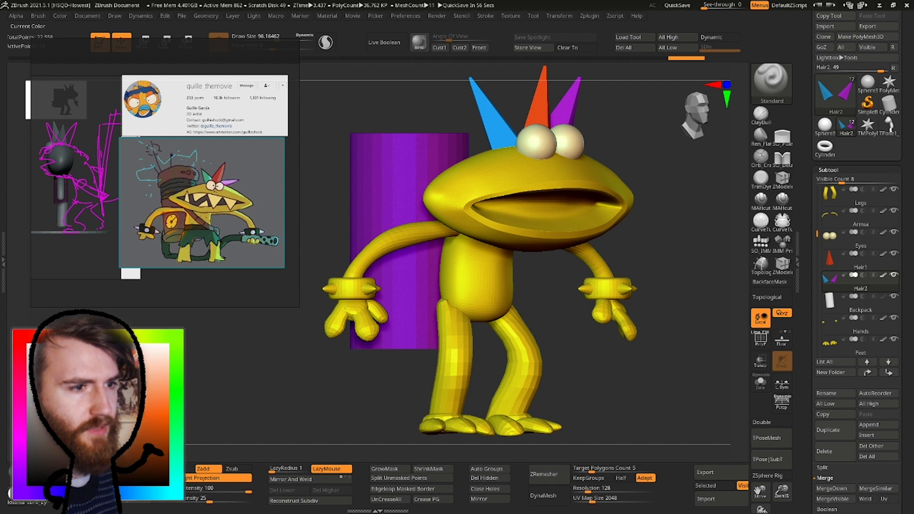
alt+click(404, 187)
ctrl+right_drag(429, 284, 339, 350)
Select the wrist bracelets, isolate their bands and fill them with near-black.
alt+click(339, 350)
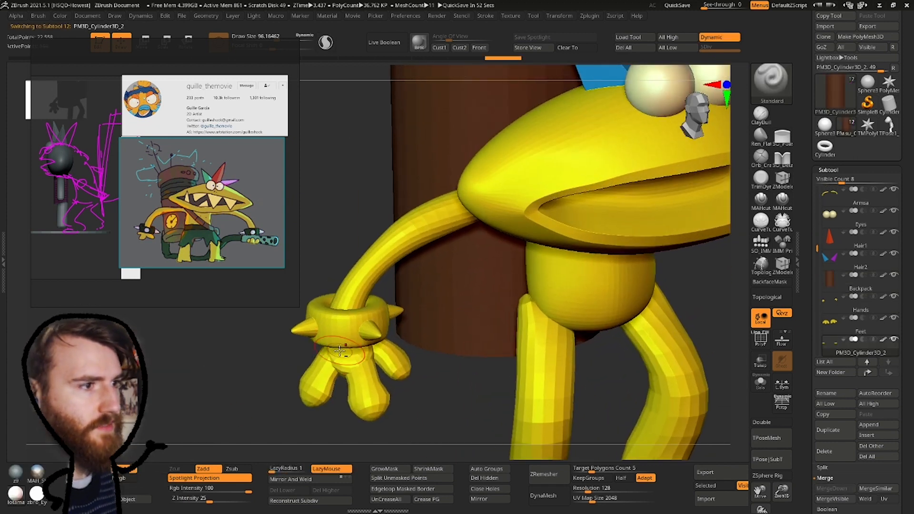
click(101, 482)
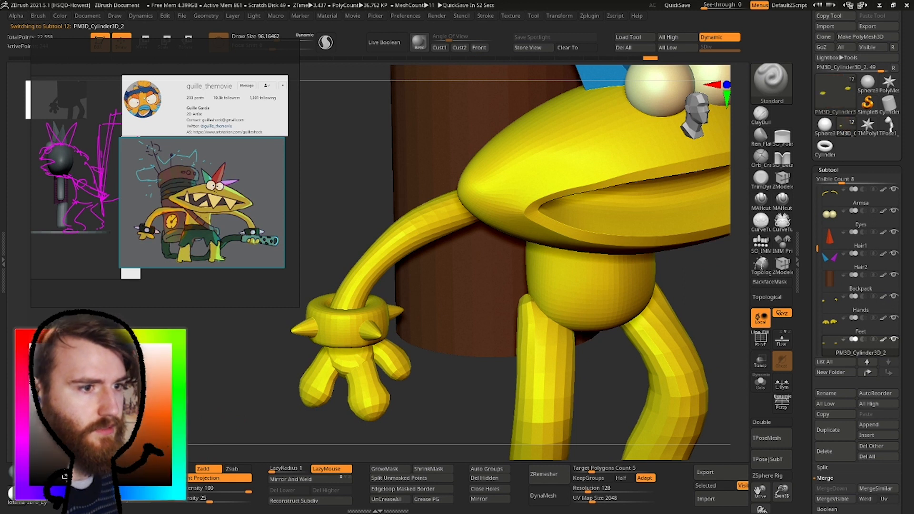
right_drag(320, 288, 305, 265)
ctrl+shift+click(354, 335)
click(128, 499)
Show only the bracelet spikes, fill them with grey, and unhide the complete bracelets.
ctrl+shift+click(198, 371)
drag(188, 351, 228, 351)
ctrl+shift+click(336, 335)
ctrl+shift+drag(178, 436, 200, 452)
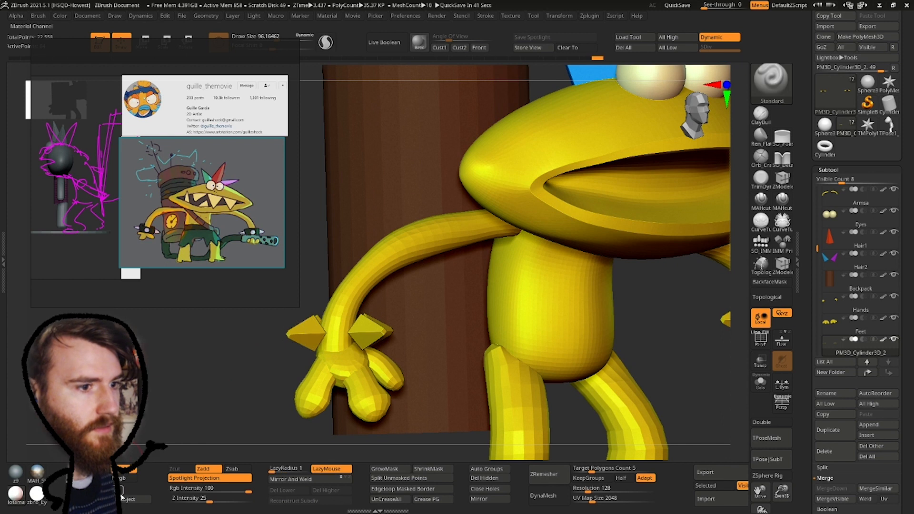
ctrl+shift+click(248, 351)
alt+drag(246, 352, 272, 274)
right_drag(269, 254, 259, 266)
drag(523, 299, 451, 277)
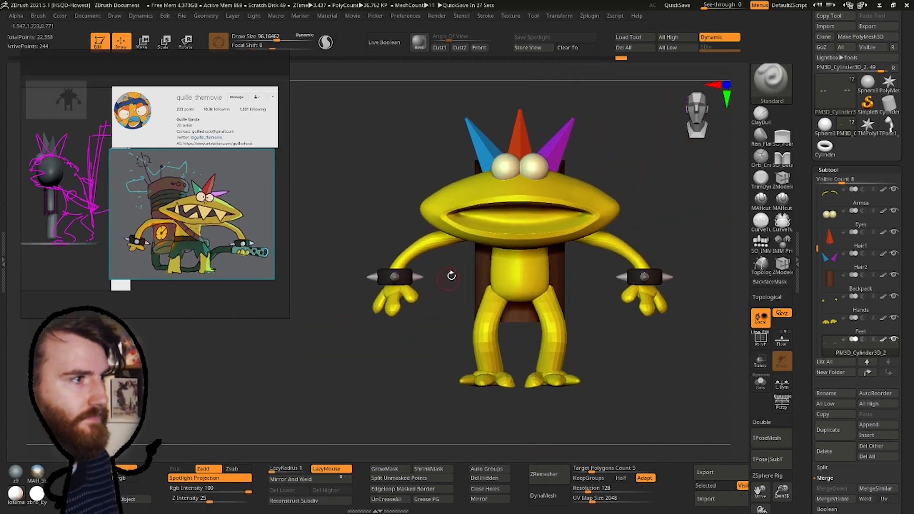
Select the face, append a Cube3D as a new subtool and make that cube active.
alt+click(471, 203)
alt+right_drag(462, 210, 399, 230)
ctrl+right_drag(429, 286, 428, 239)
shift+drag(576, 219, 551, 216)
ctrl+right_drag(551, 216, 551, 249)
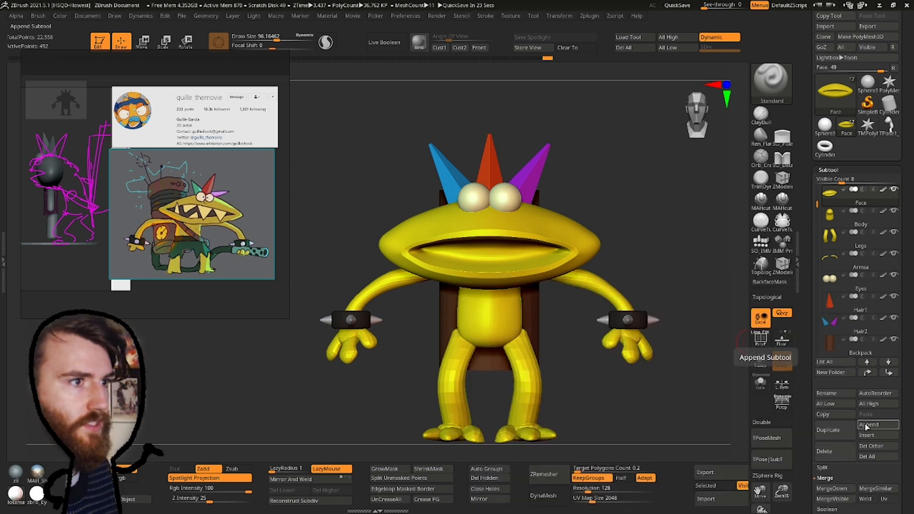
click(879, 425)
click(876, 425)
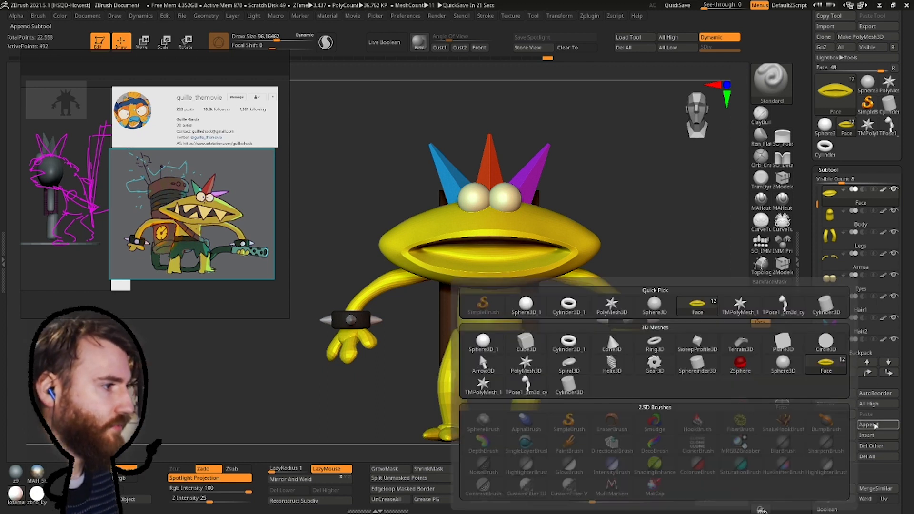
click(526, 344)
alt+click(522, 249)
Initialize the cube as a QCube with X, Y and Z resolution 1 and move it in front of the face.
drag(911, 419, 912, 334)
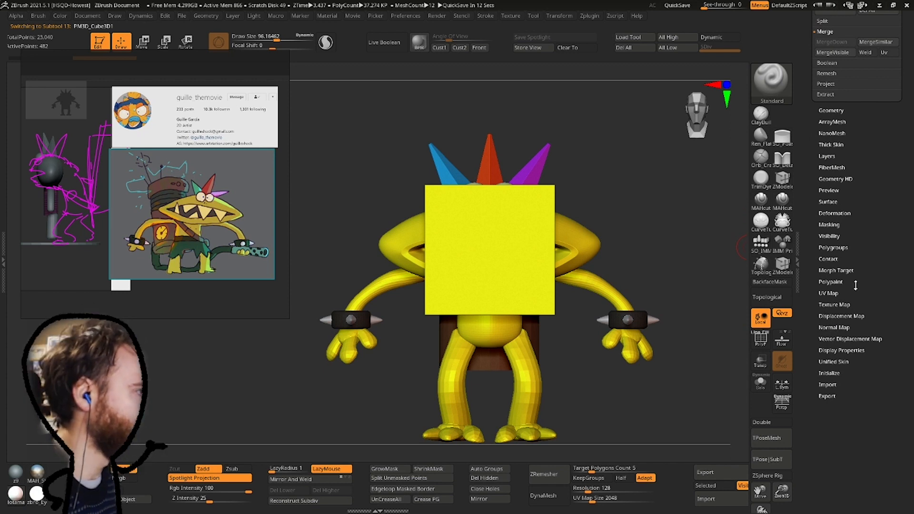
click(829, 374)
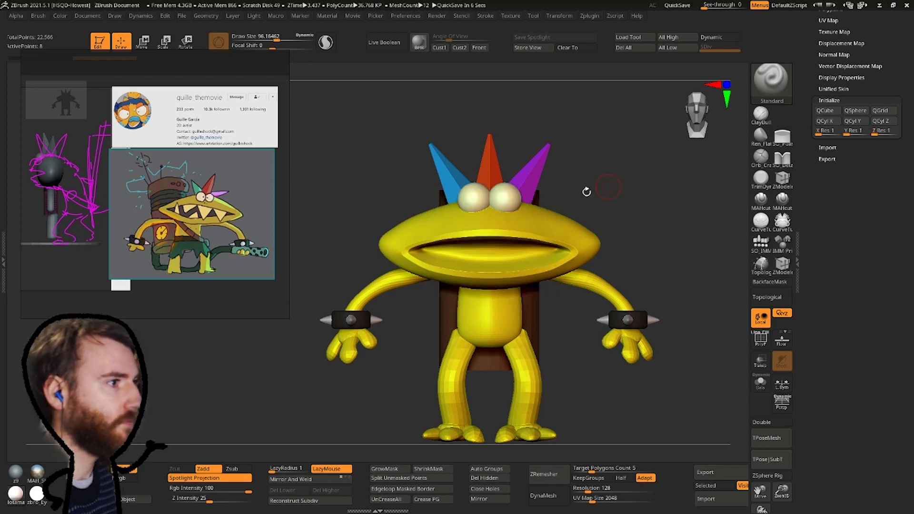
shift+drag(588, 190, 574, 202)
click(143, 42)
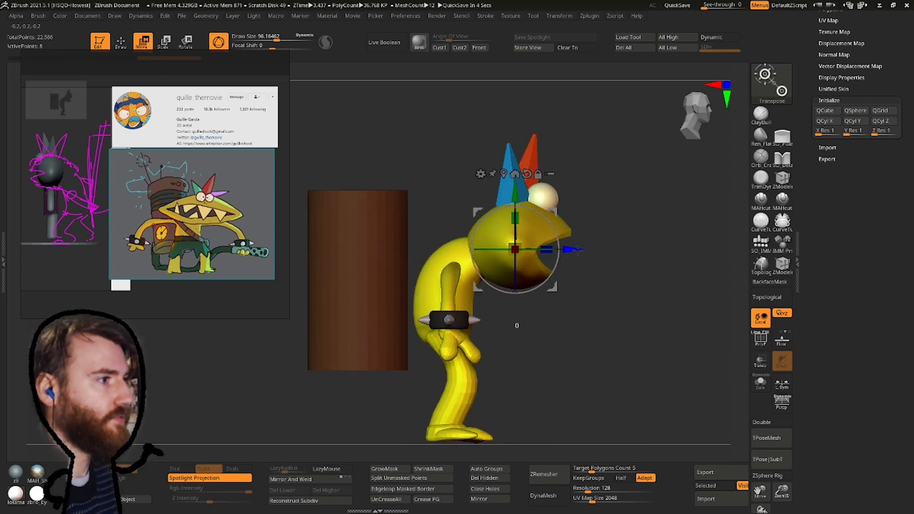
drag(571, 249, 667, 256)
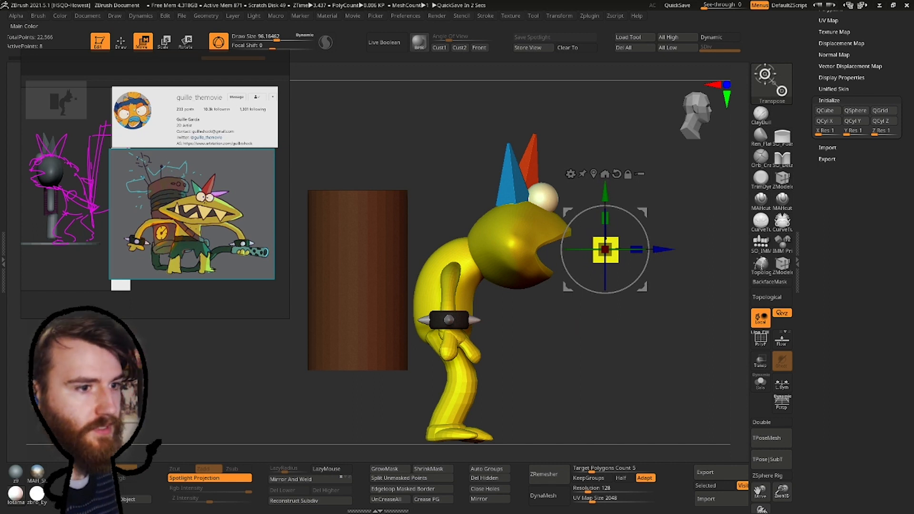
Scale and taper the small cube into a thin tooth wedge pointing down in front of the mouth.
mouse_move(680, 222)
shift+mouse_down()
mouse_move(512, 219)
mouse_move(548, 241)
mouse_move(666, 384)
shift+mouse_up()
drag(508, 212, 508, 267)
mouse_move(508, 268)
ctrl+right_down()
mouse_move(410, 163)
mouse_move(508, 277)
ctrl+right_up()
key(q)
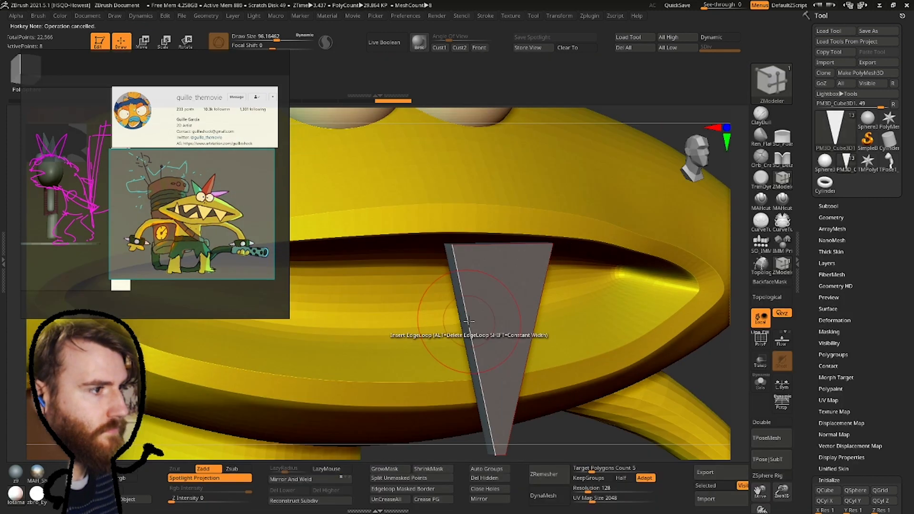
Turn on the polyframe and insert a lengthwise and a crosswise edge loop through the tooth wedge.
key(shift+f)
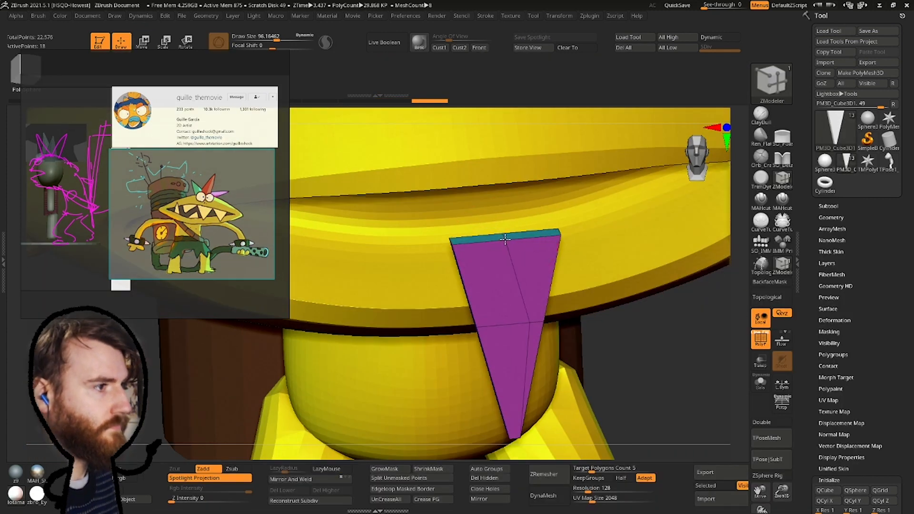
shift+right_drag(505, 239, 566, 231)
ctrl+right_drag(508, 320, 404, 195)
Refine the tooth's front outline by masking sections and moving or scaling the unmasked points with the gizmo.
click(145, 42)
scroll(486, 260, up, 3)
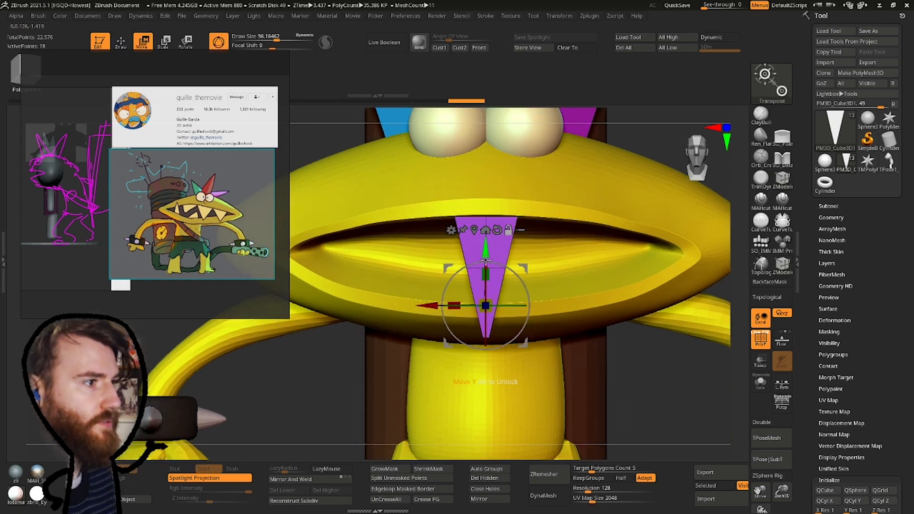
mouse_move(654, 429)
ctrl+mouse_down()
mouse_move(358, 296)
mouse_move(650, 391)
ctrl+mouse_up()
alt+drag(490, 246, 490, 198)
ctrl+drag(684, 416, 667, 400)
alt+drag(491, 198, 491, 156)
drag(456, 215, 443, 215)
ctrl+click(638, 388)
click(475, 139)
mouse_move(639, 388)
ctrl+alt+mouse_down()
mouse_move(419, 257)
mouse_move(452, 267)
ctrl+alt+mouse_up()
key(alt+s)
Adjust the tooth's thickness by masking sections from other angles and transforming the unmasked points.
shift+drag(362, 286, 355, 348)
ctrl+right_drag(356, 348, 493, 334)
ctrl+drag(543, 191, 472, 334)
shift+drag(563, 200, 624, 188)
drag(517, 269, 555, 270)
ctrl+right_drag(649, 245, 649, 204)
drag(517, 270, 492, 269)
ctrl+drag(412, 148, 464, 389)
drag(543, 269, 595, 269)
Insert an extra edge loop near the tooth's wide base and turn on dynamic subdivision.
key(q)
key(alt+s)
mouse_move(594, 270)
right_down()
mouse_move(534, 274)
mouse_move(576, 320)
mouse_move(578, 287)
mouse_move(517, 212)
right_up()
click(578, 302)
key(d)
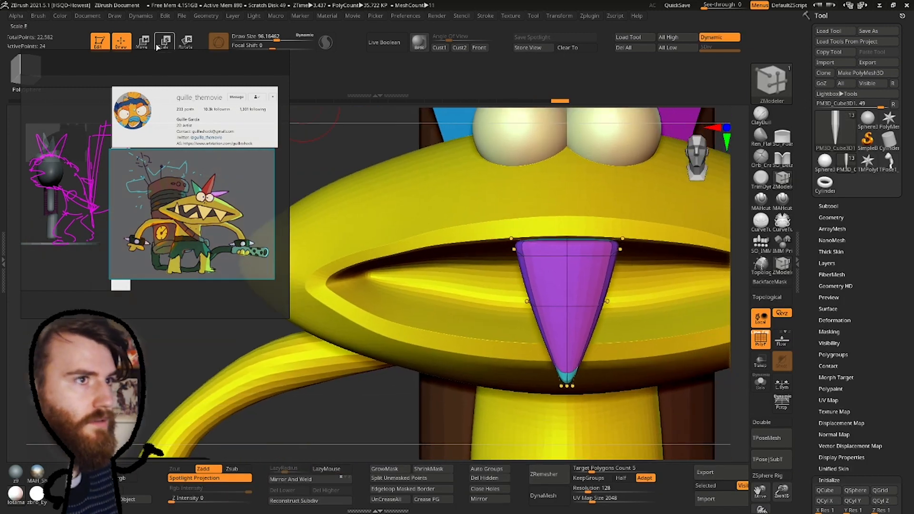
Place the gizmo at the tooth's base and scale the tooth slightly wider along X.
key(w)
alt+drag(566, 248, 566, 186)
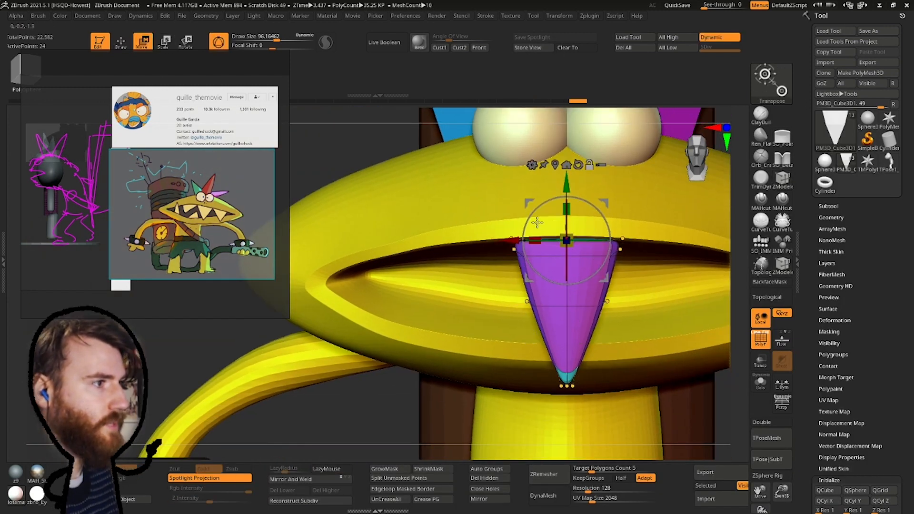
mouse_move(531, 237)
mouse_down()
mouse_move(501, 239)
mouse_move(523, 238)
mouse_up()
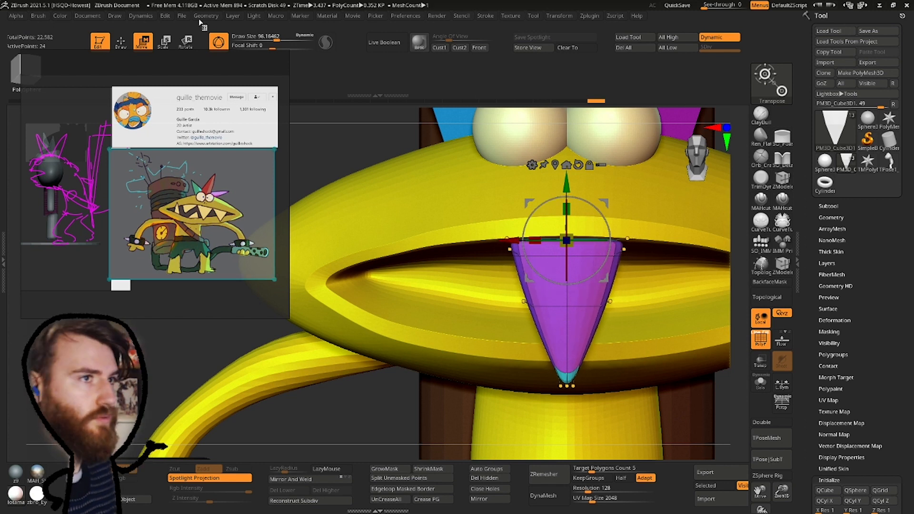
Rename the tooth's subtool as Tooth_ref.
click(841, 206)
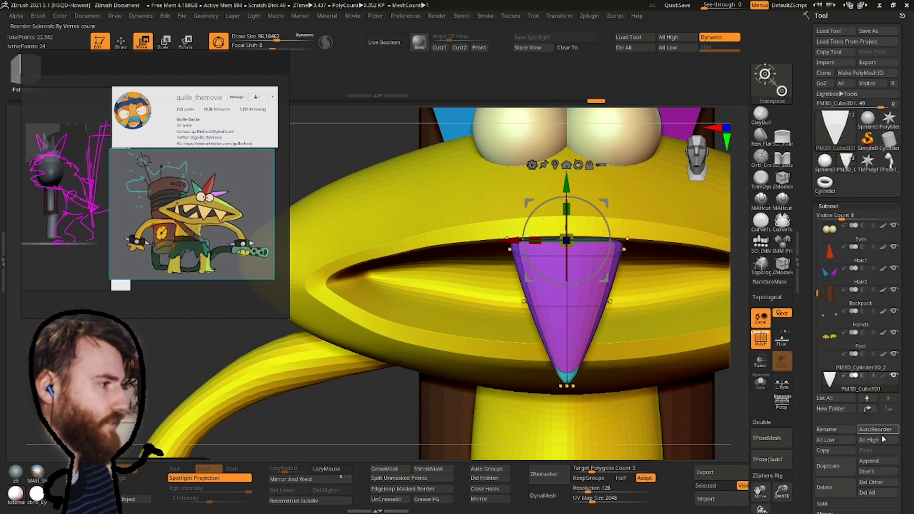
click(835, 432)
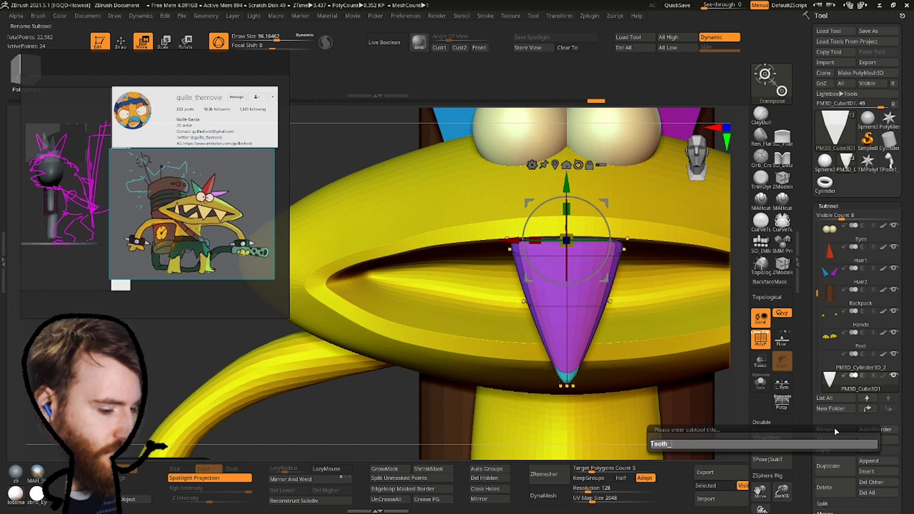
text(Tooth_ref)
key(Return)
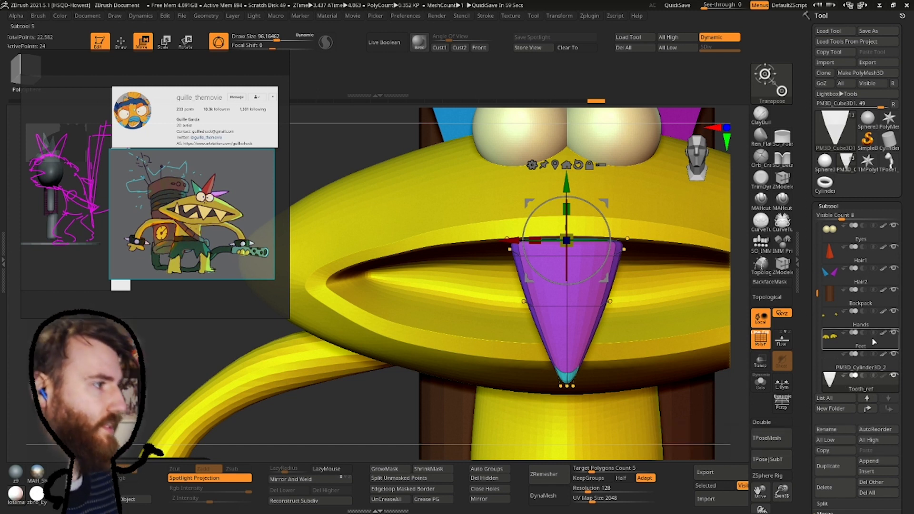
Rename the PM3D_Cylinder3D_2 subtool as Bracelets.
click(837, 369)
click(822, 430)
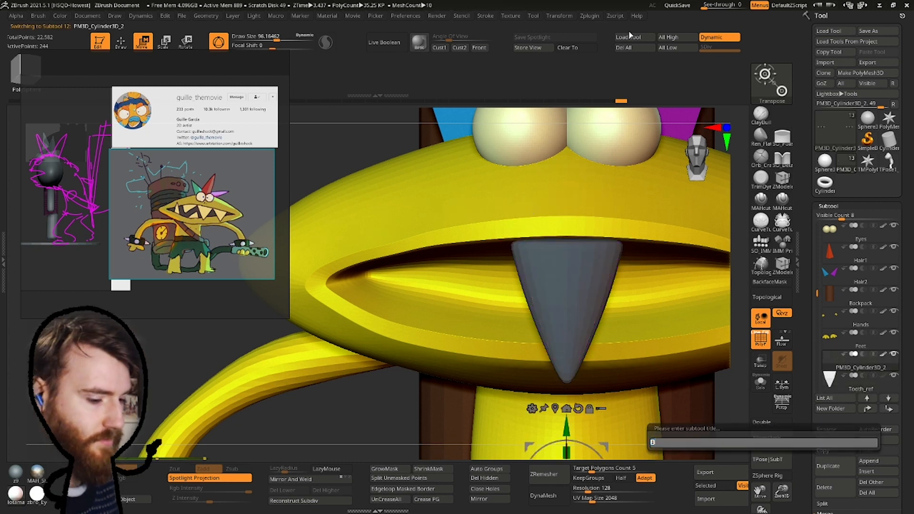
text(Bracelets)
key(Return)
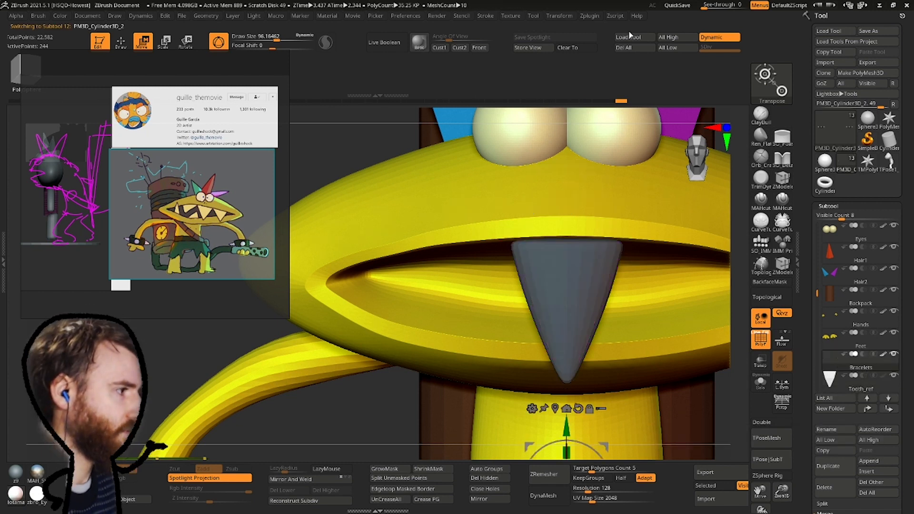
Select Tooth_ref, fill it with a pale cream colour and turn off the polyframe display.
click(829, 385)
ctrl+right_drag(568, 296, 569, 324)
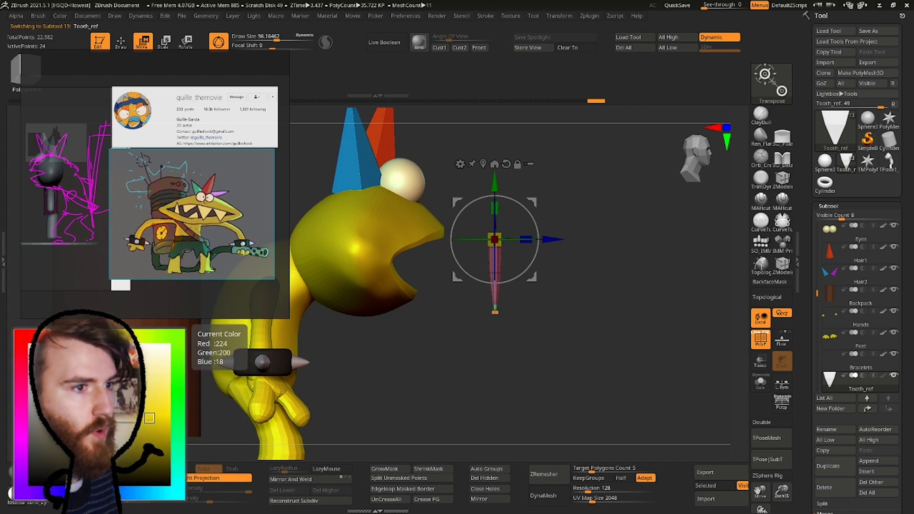
right_drag(734, 342, 693, 342)
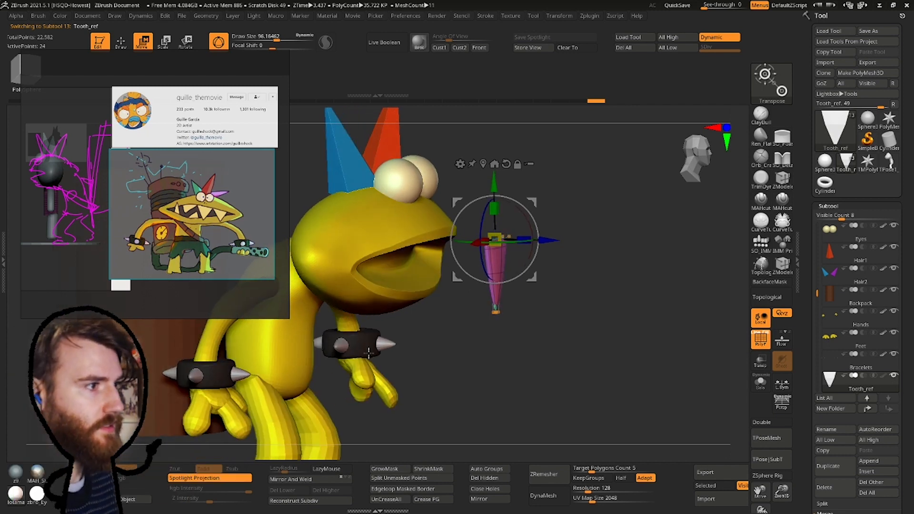
shift+right_drag(546, 312, 573, 337)
ctrl+right_drag(235, 436, 381, 211)
Duplicate the Tooth_ref subtool and hide the original.
key(ctrl+shift+d)
click(896, 355)
Position the duplicated tooth at the front of the upper jaw and tilt it to follow the mouth.
shift+right_drag(496, 217, 518, 218)
drag(508, 217, 474, 211)
ctrl+right_drag(456, 205, 462, 215)
drag(454, 208, 456, 210)
drag(456, 208, 451, 206)
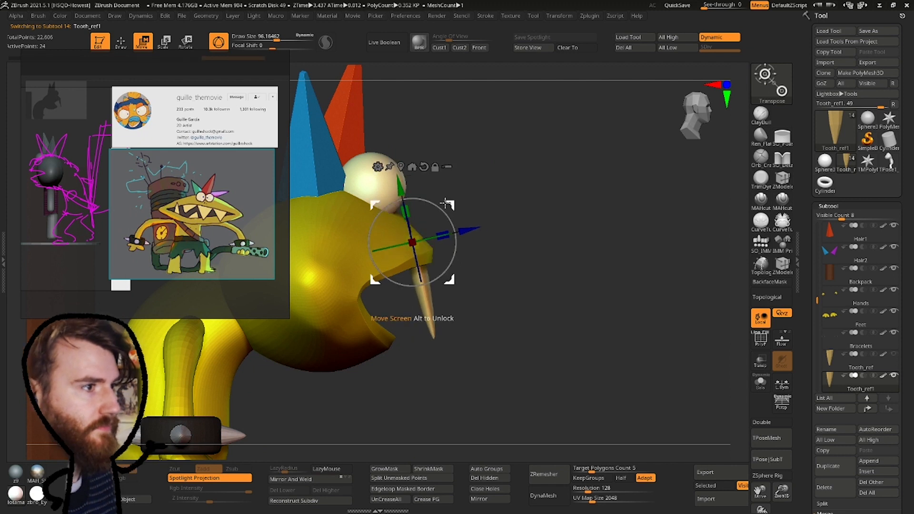
Copy the tooth within the same subtool and place the copy beside the first along the upper jaw.
shift+right_drag(500, 214, 477, 217)
drag(476, 216, 549, 212)
right_drag(540, 256, 562, 209)
ctrl+click(500, 270)
drag(526, 214, 535, 212)
shift+right_drag(562, 210, 519, 219)
drag(506, 227, 495, 230)
right_drag(496, 229, 477, 224)
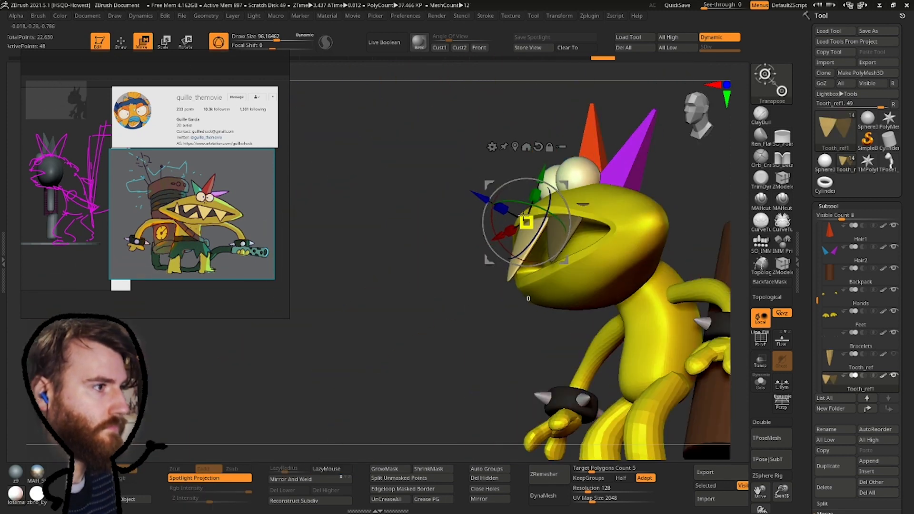
Add a third upper tooth on the opposite side of the large middle tooth and align it with the jaw.
right_drag(559, 235, 600, 229)
ctrl+drag(527, 241, 429, 240)
drag(495, 234, 474, 234)
right_drag(481, 257, 505, 205)
drag(507, 202, 506, 194)
mouse_move(506, 195)
right_down()
mouse_move(519, 200)
mouse_move(519, 167)
right_up()
ctrl+alt+drag(400, 286, 676, 214)
mouse_move(676, 215)
right_down()
mouse_move(619, 180)
mouse_move(572, 219)
right_up()
ctrl+click(476, 243)
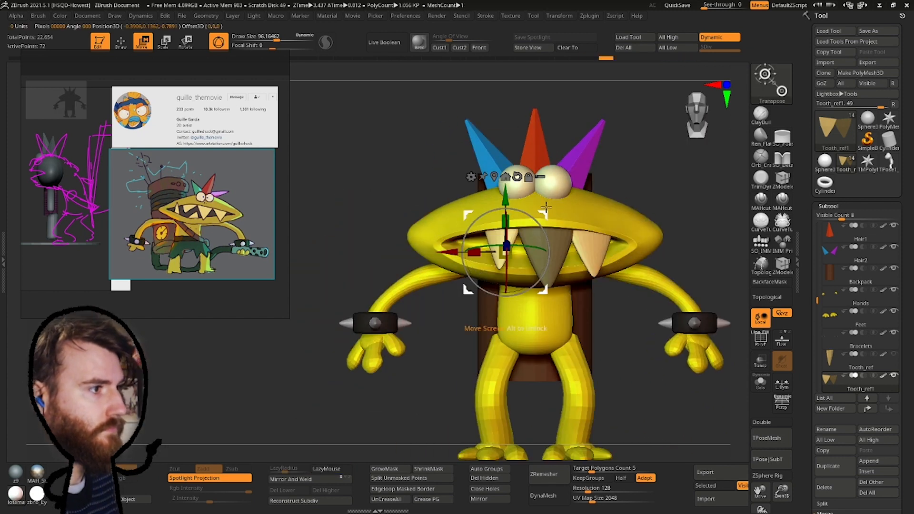
Copy a fourth tooth, turn it point-up and fit it into the corner of the lower jaw.
ctrl+right_drag(503, 190, 504, 213)
ctrl+drag(513, 147, 474, 202)
drag(476, 223, 412, 274)
right_drag(412, 274, 429, 267)
ctrl+right_drag(429, 266, 490, 243)
drag(408, 248, 408, 249)
right_drag(408, 249, 419, 209)
drag(419, 209, 415, 213)
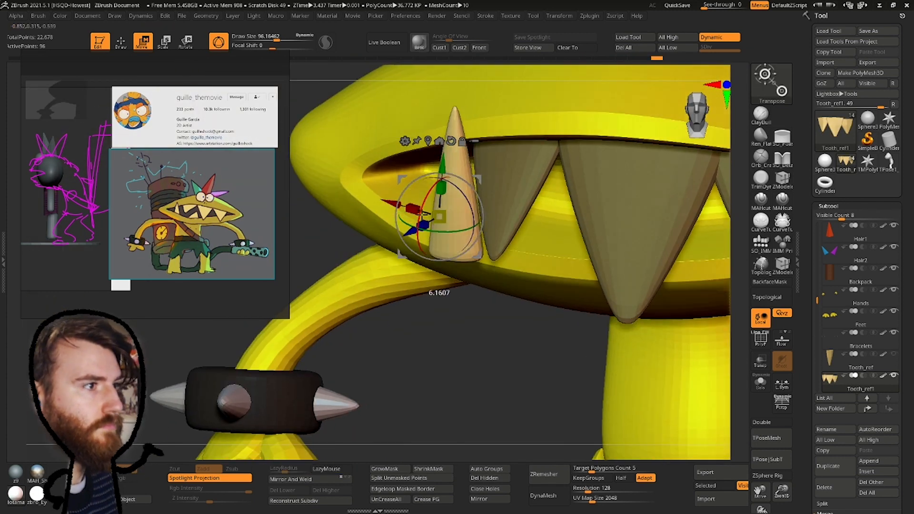
right_drag(415, 213, 591, 259)
drag(590, 258, 571, 260)
right_drag(572, 260, 477, 242)
right_drag(476, 243, 610, 215)
Copy the lower tooth and place a fifth, shorter tooth pointing up near the middle of the lower jaw.
ctrl+click(567, 243)
ctrl+drag(610, 215, 503, 267)
drag(441, 281, 486, 329)
drag(448, 311, 464, 300)
right_drag(465, 300, 482, 220)
drag(482, 220, 479, 228)
right_drag(479, 229, 476, 231)
drag(476, 232, 481, 238)
right_drag(481, 238, 488, 225)
drag(488, 225, 486, 220)
right_drag(486, 220, 769, 448)
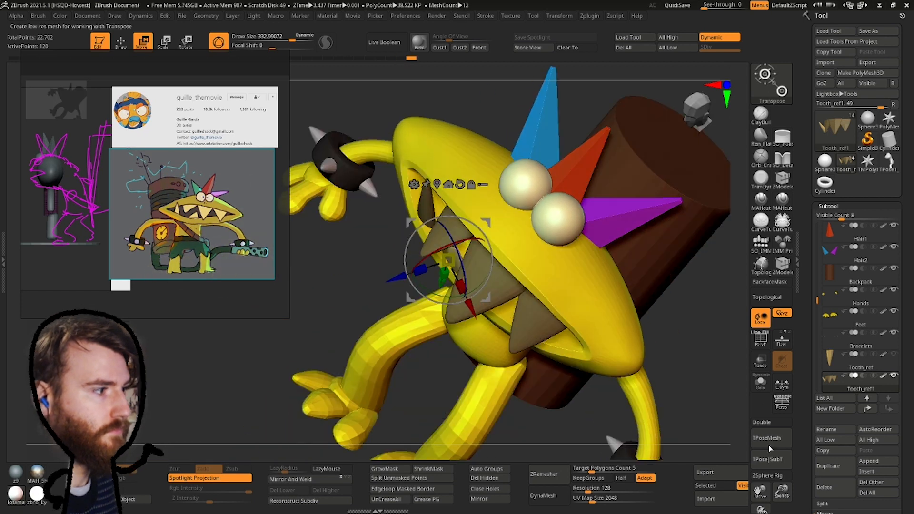
Isolate the teeth to fine-tune the fifth tooth's placement, and show the rest of the model again.
click(760, 384)
right_drag(524, 305, 491, 267)
drag(490, 267, 486, 281)
right_drag(486, 281, 469, 260)
drag(470, 259, 464, 267)
click(761, 383)
mouse_move(523, 305)
right_down()
mouse_move(473, 251)
mouse_move(438, 352)
mouse_move(448, 296)
right_up()
Clear the mask and reshape the teeth with the Move Topological brush so they sit well in the mouth.
key(q)
ctrl+drag(643, 119, 552, 350)
shift+right_drag(552, 350, 448, 304)
key(space)
drag(481, 249, 508, 249)
mouse_move(508, 249)
right_down()
mouse_move(506, 212)
mouse_move(498, 238)
right_up()
drag(498, 238, 500, 248)
right_drag(500, 248, 476, 257)
ctrl+right_drag(476, 258, 440, 240)
drag(441, 240, 443, 247)
mouse_move(444, 247)
right_down()
mouse_move(481, 246)
mouse_move(429, 305)
right_up()
key(space)
click(429, 347)
drag(479, 249, 467, 249)
mouse_move(467, 250)
right_down()
mouse_move(455, 214)
mouse_move(470, 207)
mouse_move(447, 224)
mouse_move(498, 227)
mouse_move(471, 172)
mouse_move(412, 294)
right_up()
key(space)
drag(486, 235, 480, 236)
right_drag(481, 235, 548, 248)
key(shift+t)
ctrl+right_drag(547, 247, 445, 273)
Shift the skin colour of the face, body, legs and arms to a greener olive yellow.
alt+click(495, 240)
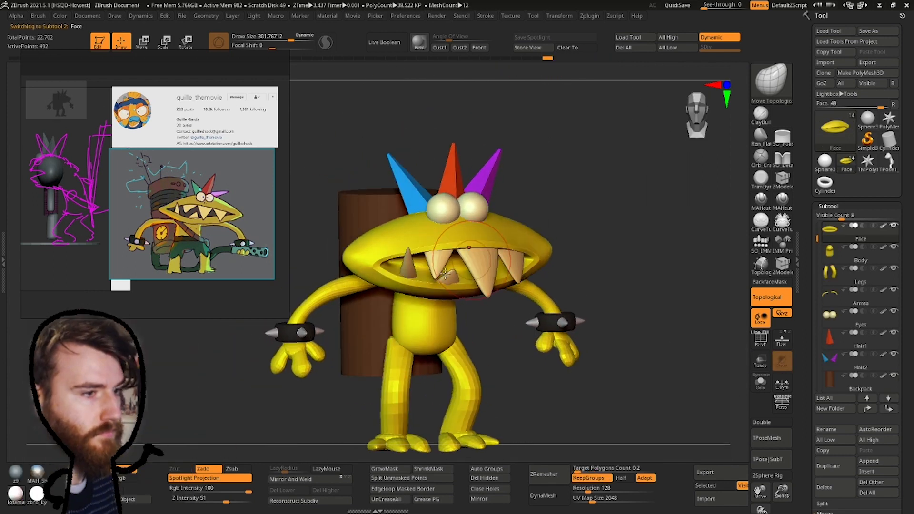
alt+click(397, 386)
alt+click(396, 440)
mouse_move(395, 441)
ctrl+right_down()
mouse_move(334, 362)
mouse_move(343, 400)
mouse_move(383, 334)
ctrl+right_up()
alt+click(448, 238)
key(b)
key(d)
key(s)
alt+click(383, 272)
mouse_move(383, 273)
right_down()
mouse_move(431, 272)
mouse_move(419, 269)
right_up()
Subdivide the eyes and paint a small black pupil on each with the Standard brush.
alt+click(450, 202)
key(b)
key(s)
key(t)
key(space)
drag(419, 269, 408, 269)
mouse_move(409, 269)
ctrl+right_down()
mouse_move(452, 264)
mouse_move(507, 285)
mouse_move(381, 299)
mouse_move(482, 270)
mouse_move(457, 200)
ctrl+right_up()
key(ctrl+d)
click(472, 263)
key(ctrl+z)
click(481, 270)
mouse_move(457, 200)
right_down()
mouse_move(483, 173)
mouse_move(400, 180)
right_up()
Select the face and refine the mouth and head shape with the Move Topological brush.
alt+click(526, 229)
key(b)
key(m)
key(t)
mouse_move(572, 216)
right_down()
mouse_move(519, 200)
mouse_move(571, 179)
right_up()
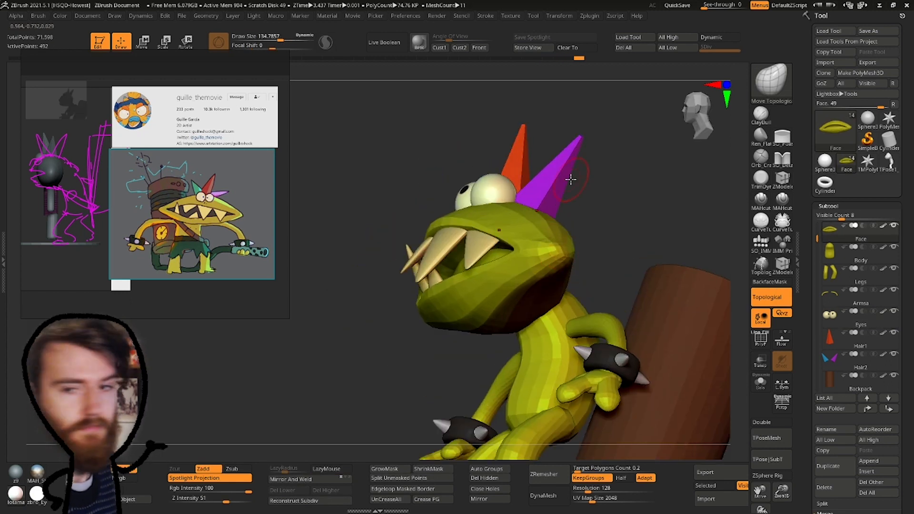
shift+right_drag(468, 213, 419, 245)
right_drag(388, 278, 391, 213)
key(space)
drag(399, 236, 408, 236)
mouse_move(407, 214)
right_down()
mouse_move(397, 260)
mouse_move(415, 248)
right_up()
right_drag(337, 246, 708, 374)
Isolate the mouth interior polygroup, fill it with a very dark colour, and show the whole face without polyframe.
click(760, 339)
right_drag(482, 231, 504, 269)
ctrl+shift+click(426, 276)
right_drag(386, 278, 341, 273)
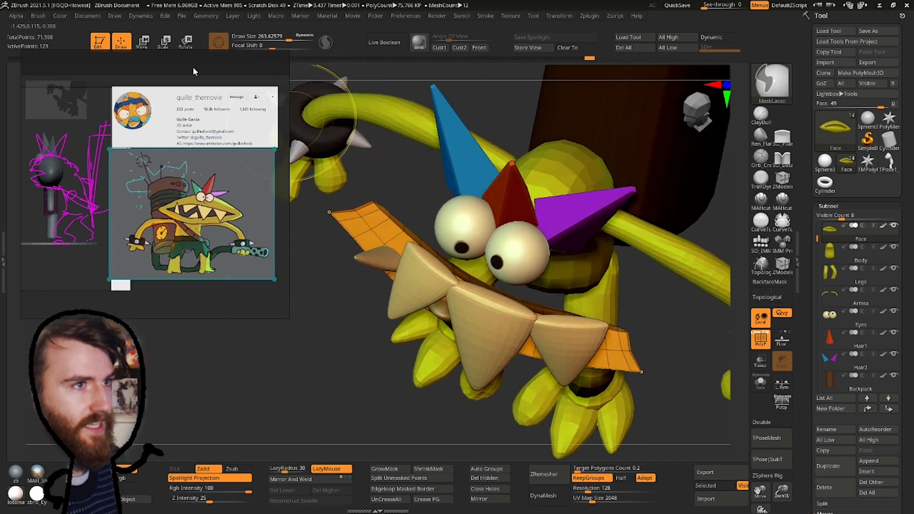
right_drag(348, 305, 341, 238)
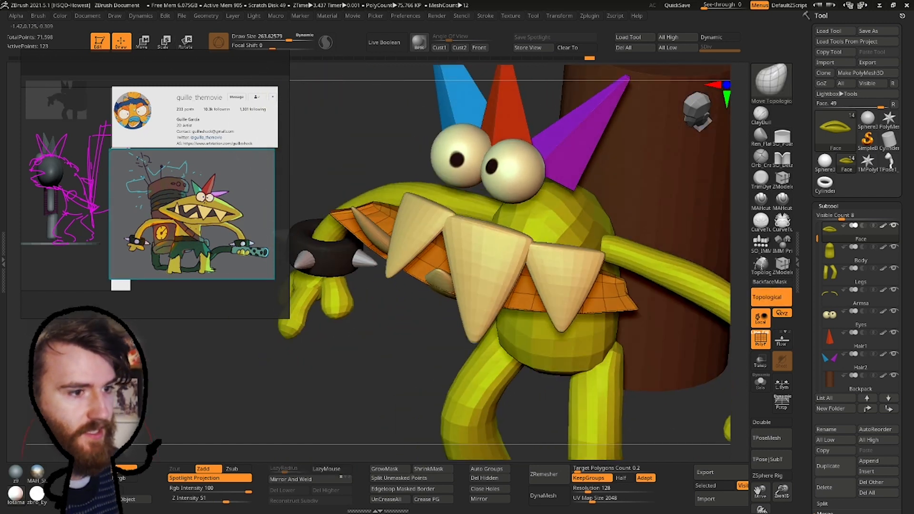
click(139, 502)
ctrl+shift+click(200, 390)
mouse_move(200, 391)
right_down()
mouse_move(229, 389)
mouse_move(196, 389)
right_up()
key(shift+f)
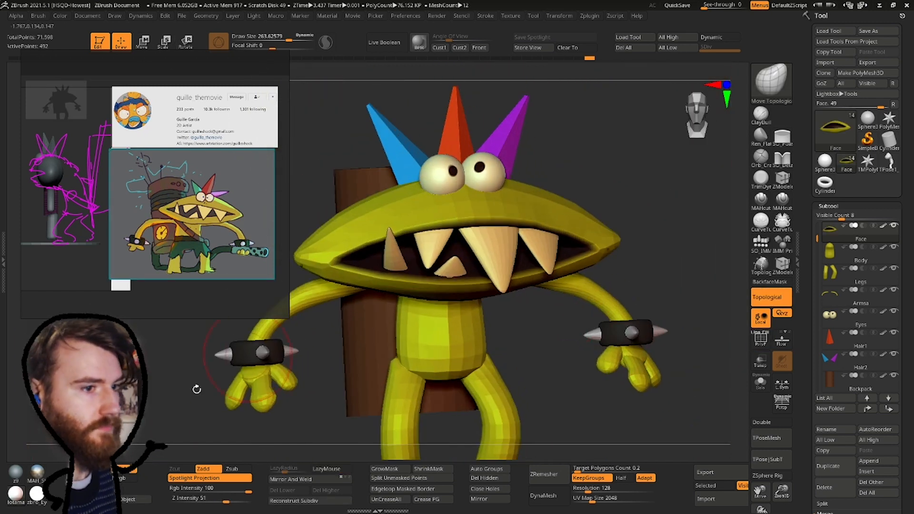
Isolate the mouth interior again to adjust its fill colour, and bring the rest of the face back.
ctrl+shift+click(355, 257)
ctrl+shift+click(565, 214)
ctrl+right_drag(565, 214, 375, 202)
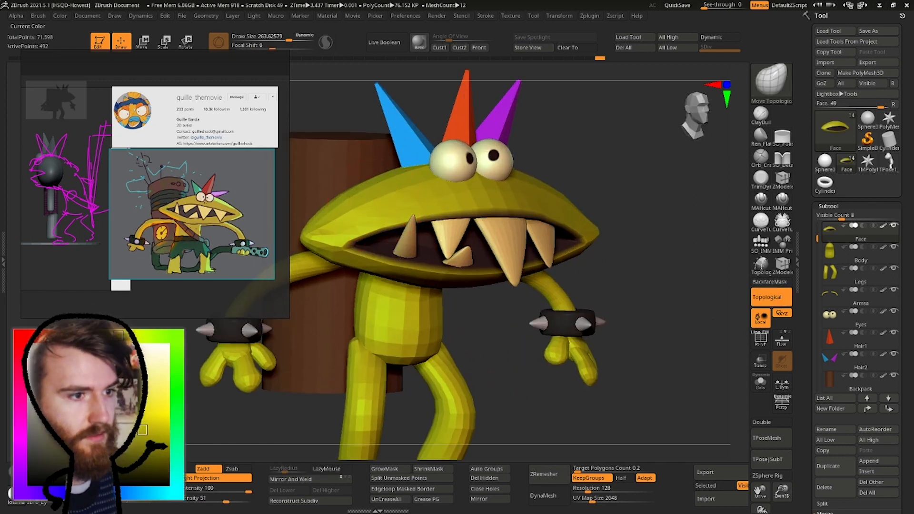
ctrl+shift+click(378, 242)
ctrl+shift+click(614, 291)
Enlarge the Move Topological brush to about 428 and adjust the head's silhouette.
shift+right_drag(619, 290, 453, 154)
right_drag(471, 201, 495, 215)
mouse_move(495, 215)
alt+right_down()
mouse_move(419, 238)
mouse_move(524, 261)
alt+right_up()
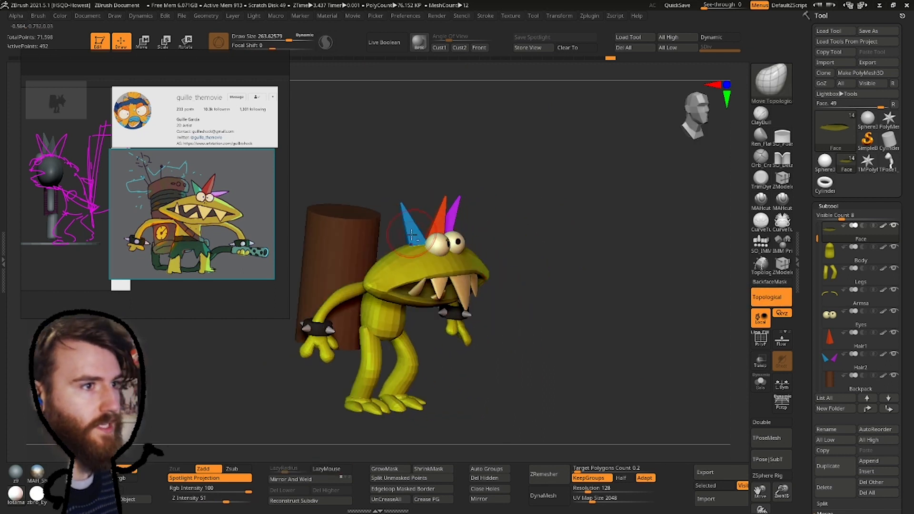
ctrl+right_drag(314, 281, 349, 307)
key(space)
drag(412, 250, 422, 250)
mouse_move(414, 260)
right_down()
mouse_move(361, 215)
mouse_move(352, 253)
mouse_move(370, 282)
mouse_move(376, 237)
right_up()
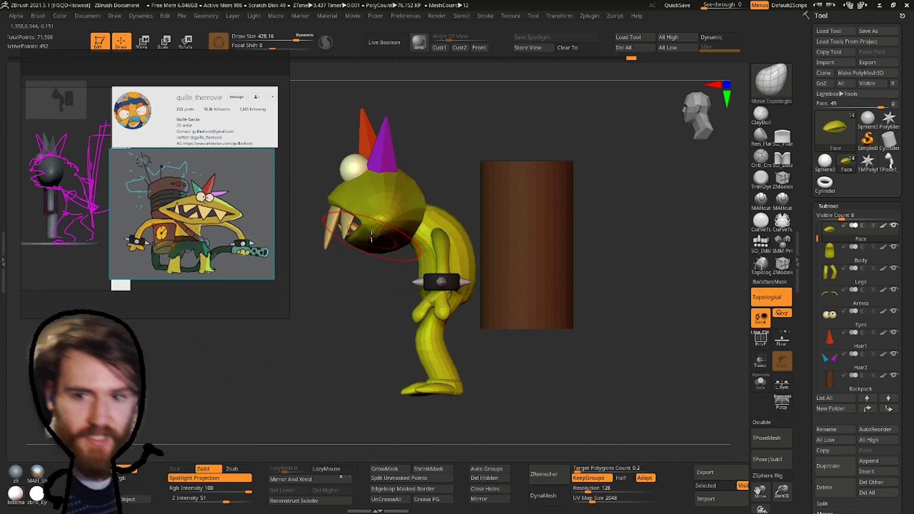
right_drag(386, 287, 408, 246)
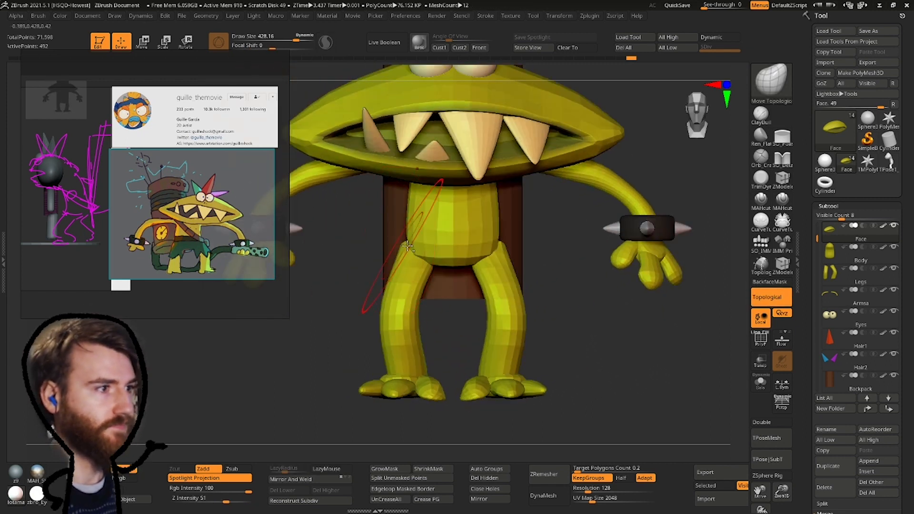
Smooth the low-poly body and legs by subdividing them twice.
mouse_move(460, 259)
right_down()
mouse_move(482, 212)
mouse_move(400, 243)
right_up()
key(space)
click(461, 198)
mouse_move(423, 195)
right_down()
mouse_move(461, 190)
mouse_move(437, 190)
mouse_move(449, 163)
mouse_move(437, 198)
mouse_move(458, 202)
mouse_move(508, 149)
mouse_move(581, 102)
right_up()
alt+click(495, 251)
right_drag(415, 238, 458, 227)
key(ctrl+d)
key(ctrl+d)
Set the Move Topological brush size to about 512 and round out the belly and legs.
right_drag(452, 203, 506, 210)
key(space)
drag(507, 210, 520, 202)
mouse_move(524, 204)
right_down()
mouse_move(495, 198)
mouse_move(411, 312)
mouse_move(374, 216)
right_up()
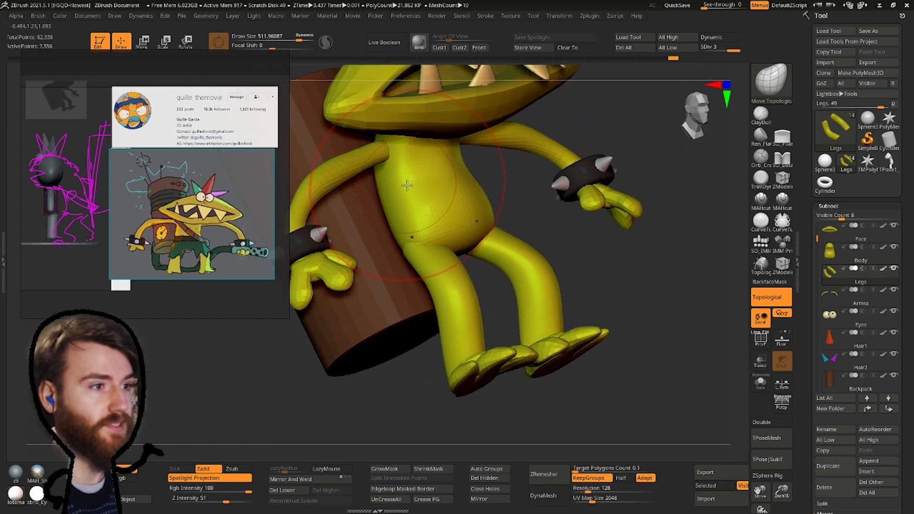
mouse_move(384, 198)
right_down()
mouse_move(390, 164)
mouse_move(424, 205)
mouse_move(506, 201)
right_up()
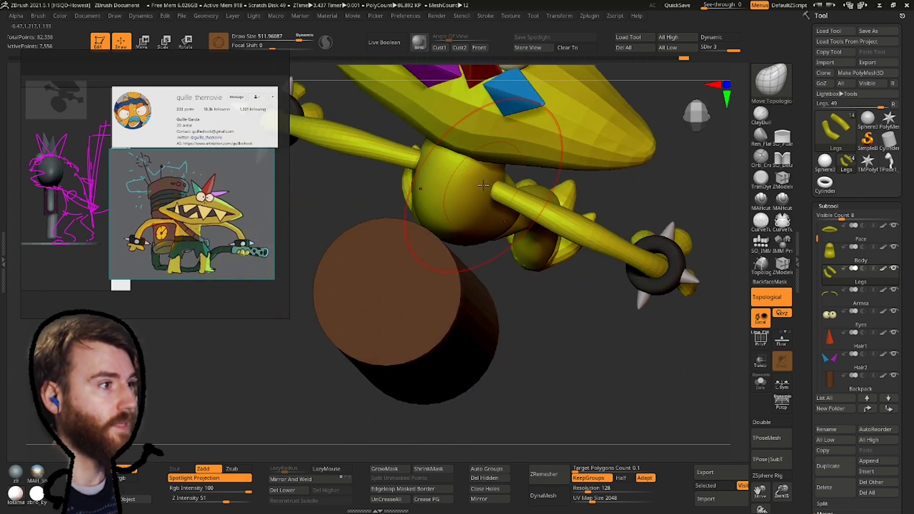
Adjust the arms with the Move Topological brush, and subdivide the arms and hands for a smoother surface.
alt+click(505, 201)
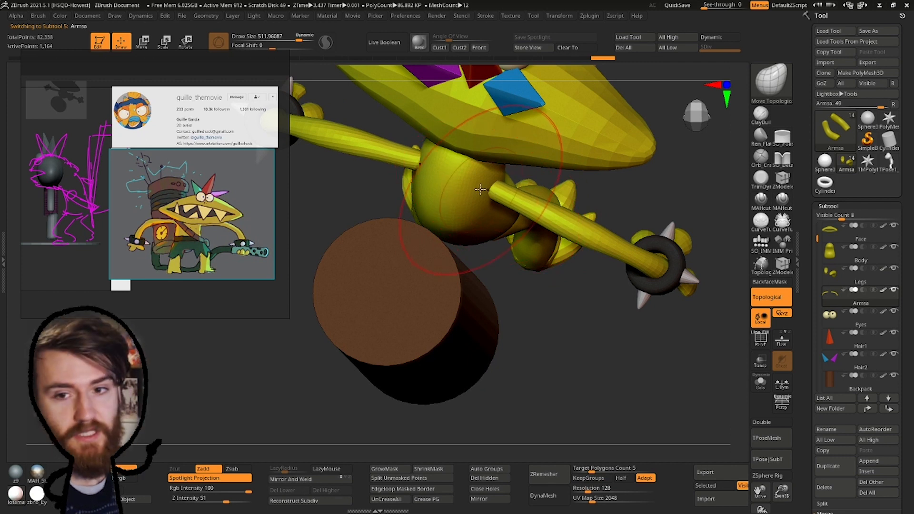
right_drag(457, 243, 500, 129)
mouse_move(535, 165)
right_down()
mouse_move(457, 157)
mouse_move(500, 147)
right_up()
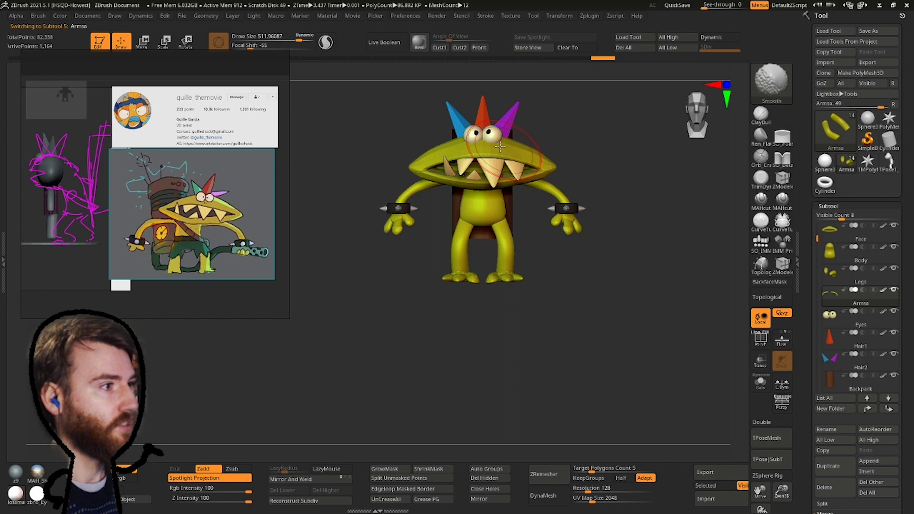
right_drag(434, 158, 446, 117)
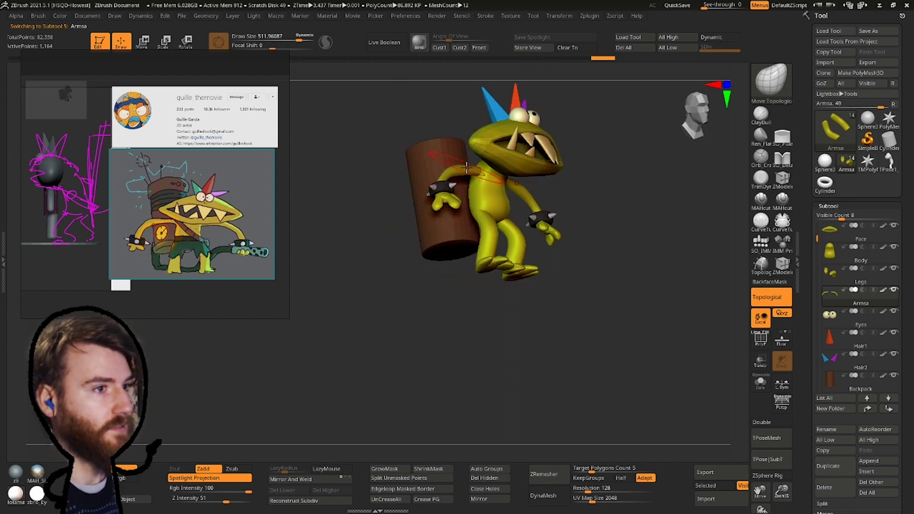
right_drag(465, 176, 465, 154)
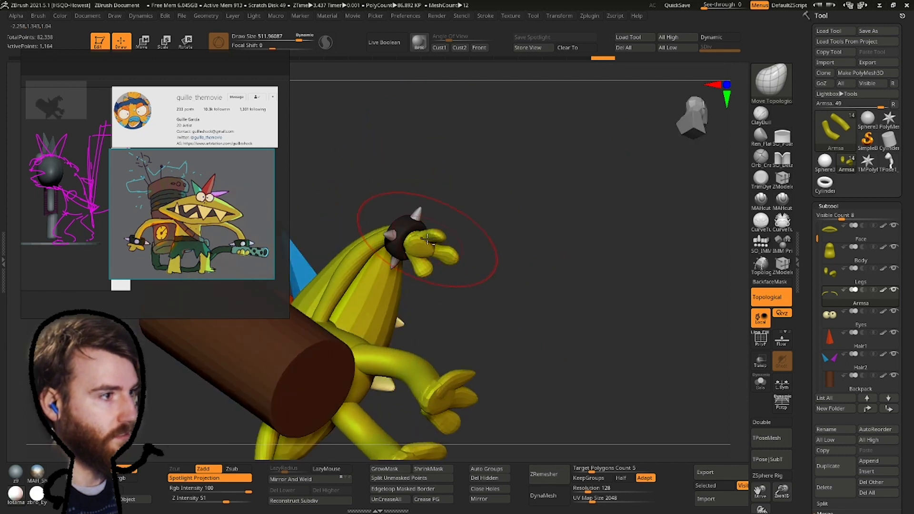
key(ctrl)
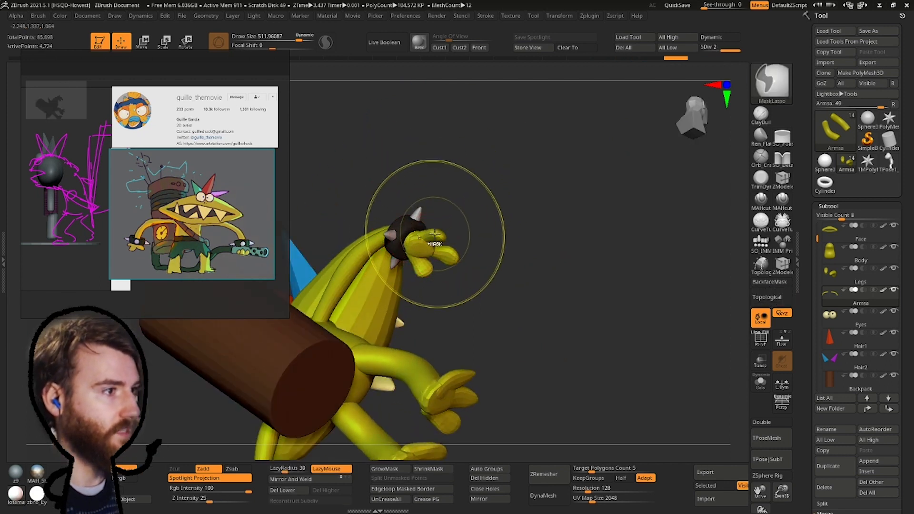
alt+click(421, 238)
right_drag(425, 187, 444, 201)
Select the Face subtool and adjust the head's shape with the Move Topological brush at a size of about 246.
alt+click(431, 162)
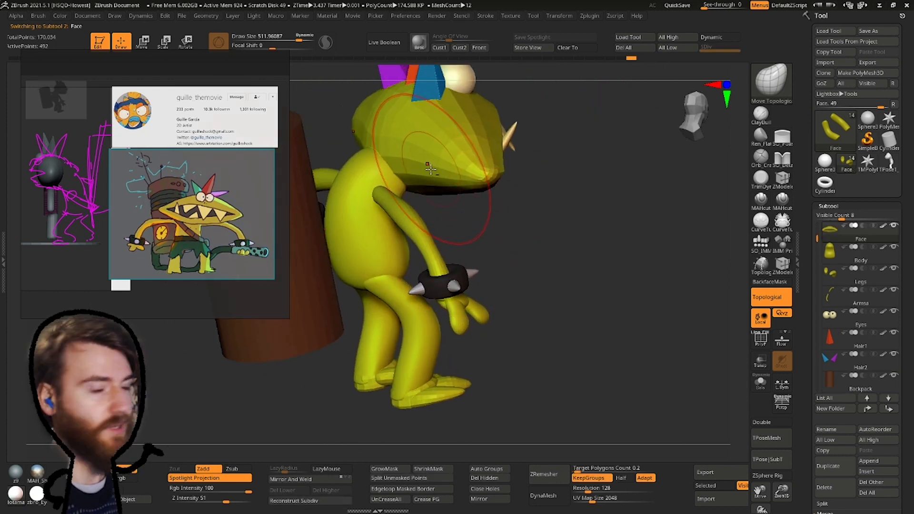
mouse_move(426, 138)
right_down()
mouse_move(429, 194)
mouse_move(471, 191)
mouse_move(452, 195)
right_up()
key(space)
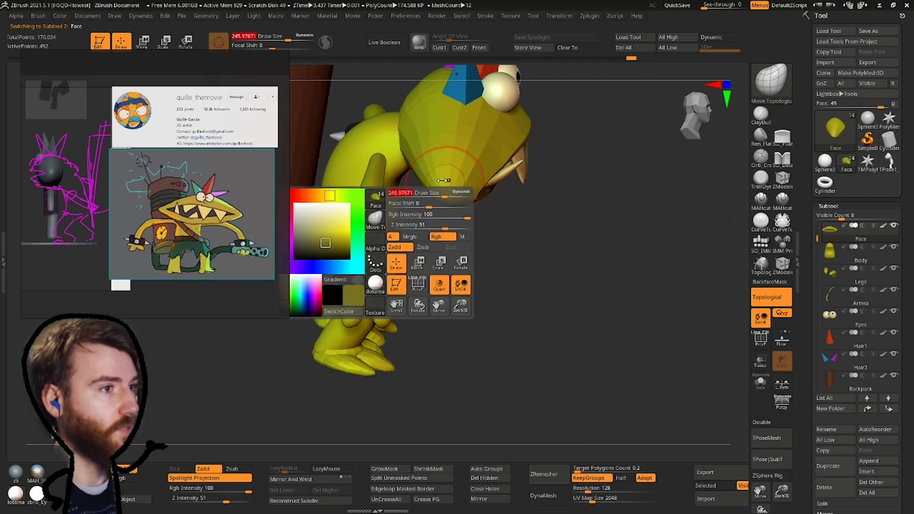
scroll(449, 210, up, 6)
ctrl+right_drag(460, 211, 524, 200)
Subdivide the face to level 5 for a smooth surface and choose the DamStandard brush.
key(ctrl+d)
click(762, 337)
click(762, 336)
mouse_move(634, 305)
right_down()
mouse_move(671, 303)
mouse_move(638, 305)
right_up()
key(ctrl+d)
key(ctrl+d)
mouse_move(469, 292)
right_down()
mouse_move(396, 292)
mouse_move(504, 220)
mouse_move(466, 243)
mouse_move(470, 225)
mouse_move(498, 210)
right_up()
key(b)
key(d)
key(s)
key(ctrl+d)
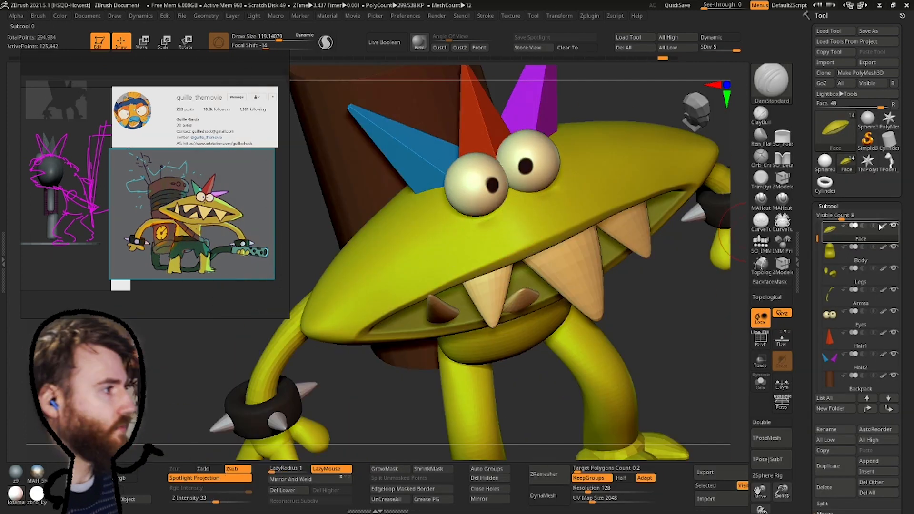
Turn off the painted colours on all subtools and show the model in the grey z9 material.
shift+click(882, 227)
click(16, 473)
right_drag(424, 238, 541, 171)
click(18, 344)
Compare the face with the concept art, and crease and smooth the skin beneath the eyes using DamStandard at a size of about 114.
right_drag(484, 204, 442, 271)
right_click(442, 271)
mouse_move(495, 200)
ctrl+right_down()
mouse_move(488, 184)
mouse_move(519, 196)
ctrl+right_up()
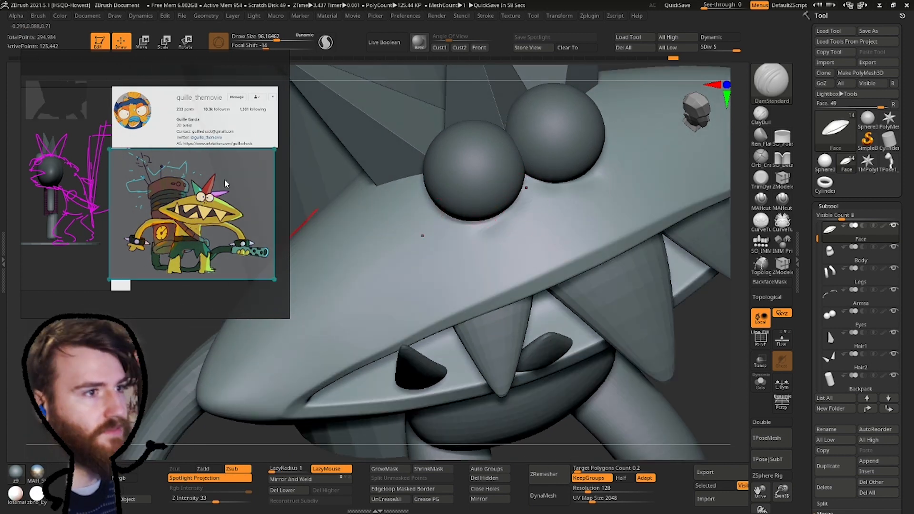
scroll(226, 184, up, 5)
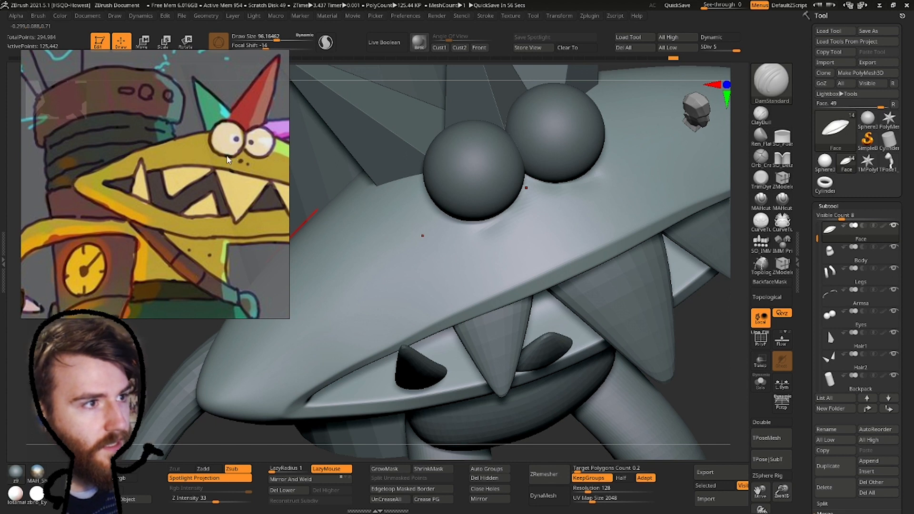
right_drag(485, 205, 524, 238)
key(shift)
key(s)
drag(521, 211, 526, 212)
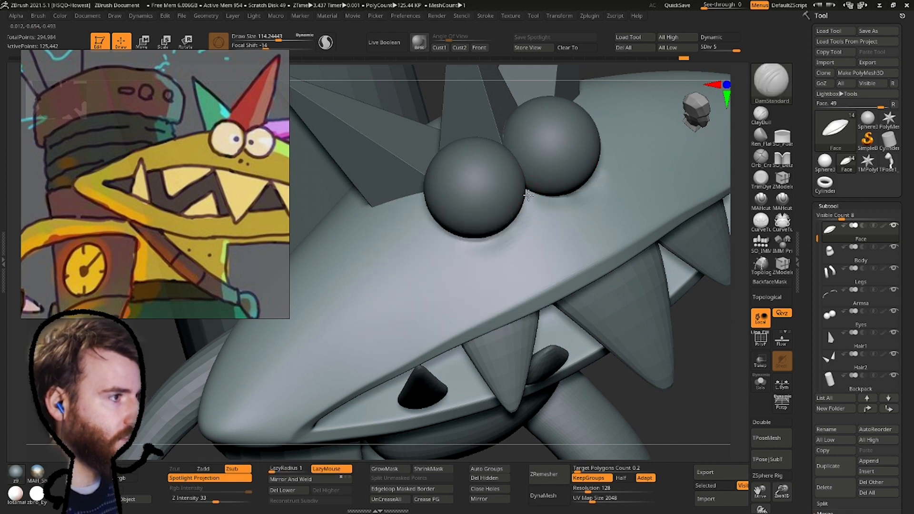
shift+drag(484, 245, 441, 259)
mouse_move(441, 259)
ctrl+right_down()
mouse_move(447, 71)
mouse_move(489, 96)
ctrl+right_up()
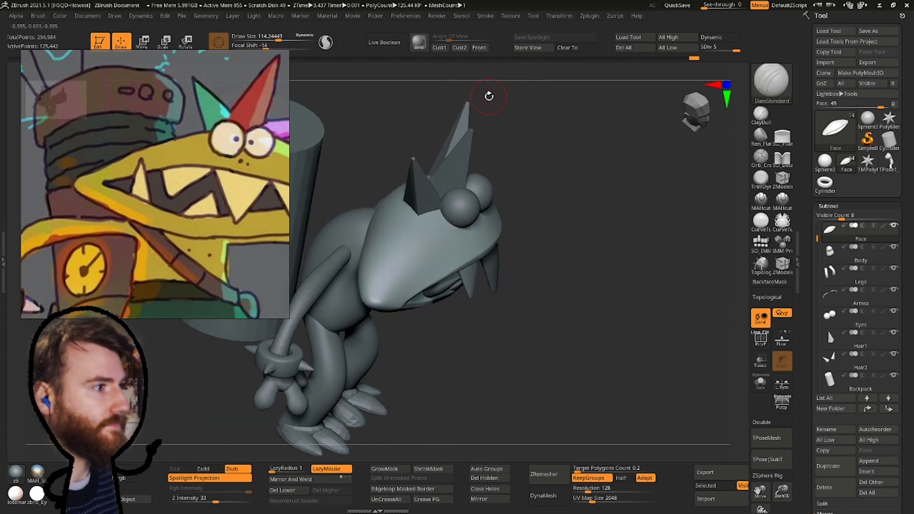
Build up a nose bump below the eyes with ClayBuildup at a size of about 164, and smooth it.
click(771, 119)
mouse_move(593, 177)
ctrl+right_down()
mouse_move(593, 229)
mouse_move(537, 243)
mouse_move(526, 217)
mouse_move(551, 262)
ctrl+right_up()
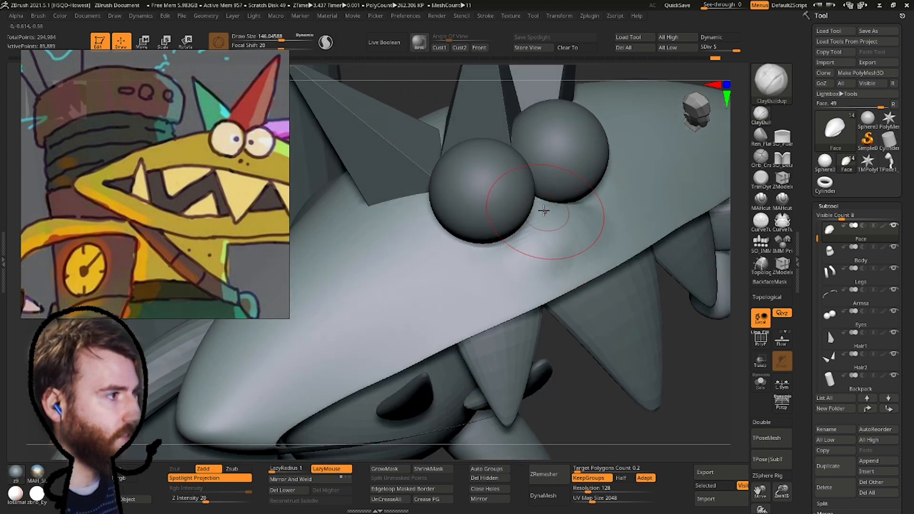
key(space)
mouse_move(531, 204)
right_down()
mouse_move(547, 195)
mouse_move(506, 233)
right_up()
key(space)
drag(506, 233, 521, 260)
key(space)
right_drag(498, 218, 521, 224)
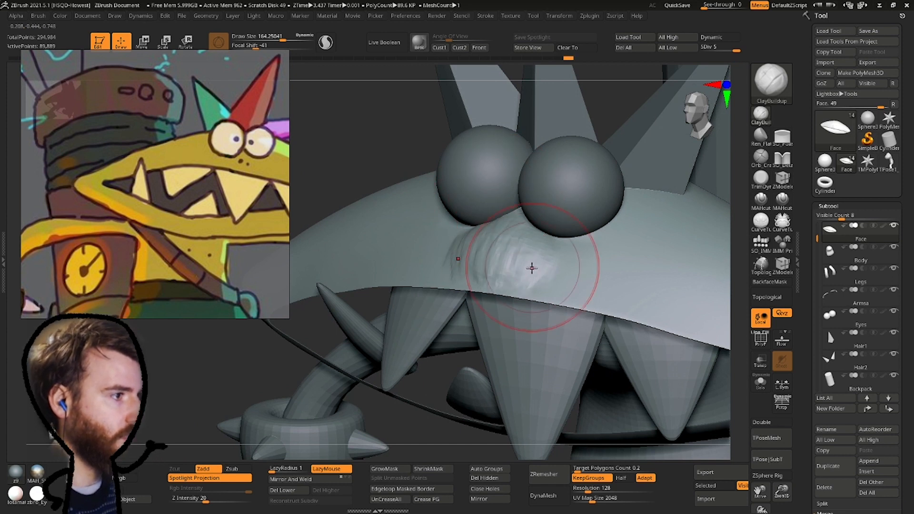
mouse_move(571, 266)
right_down()
mouse_move(533, 248)
mouse_move(495, 254)
right_up()
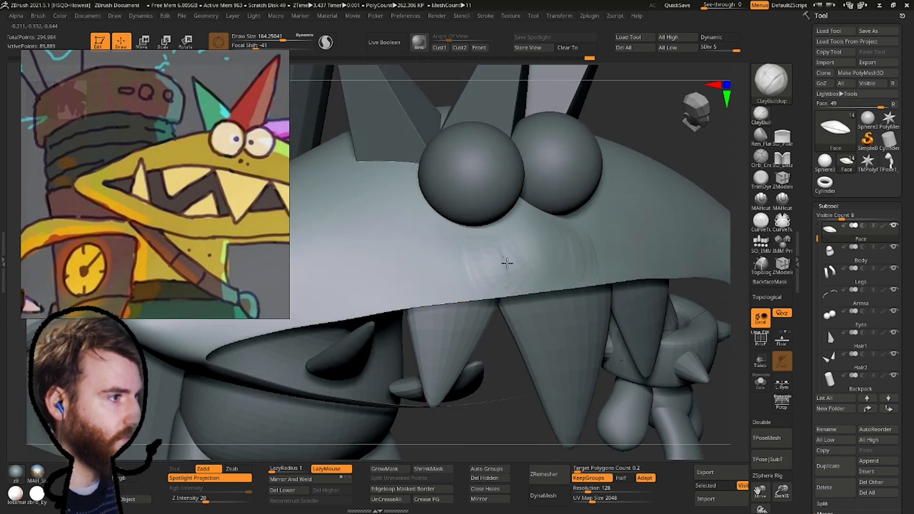
shift+drag(537, 266, 465, 259)
Carve two nostrils into the nose bump with DamStandard at a size of about 60.
mouse_move(392, 233)
right_down()
mouse_move(479, 168)
mouse_move(451, 176)
right_up()
key(b)
key(d)
key(s)
key(space)
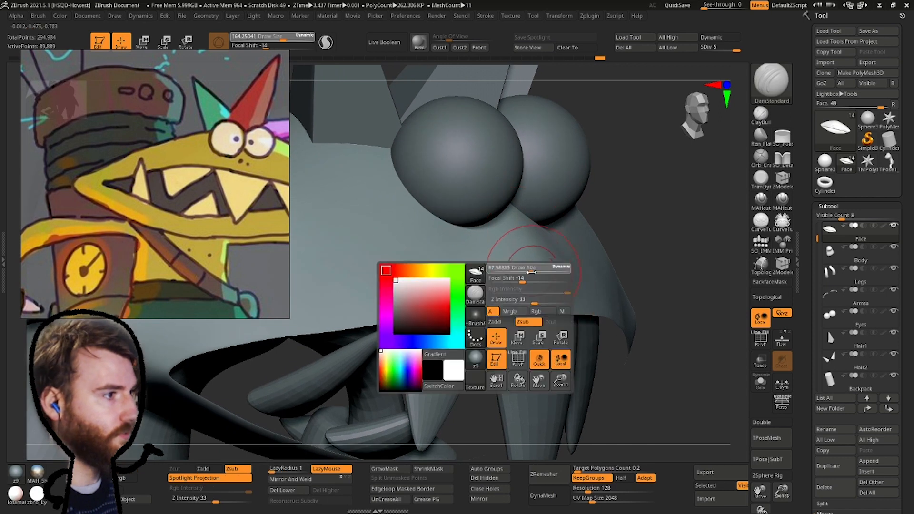
right_drag(484, 242, 527, 271)
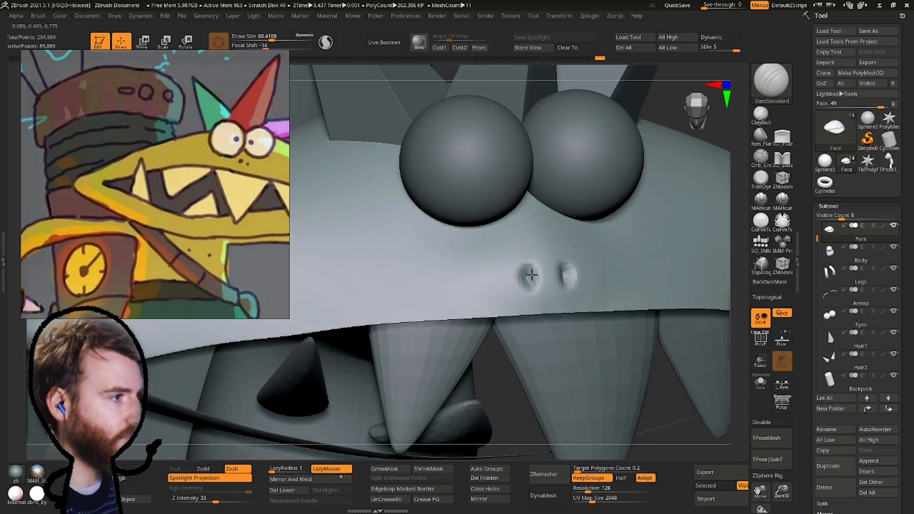
key(f)
mouse_move(482, 222)
right_down()
mouse_move(548, 181)
mouse_move(586, 139)
mouse_move(516, 137)
mouse_move(524, 291)
mouse_move(510, 263)
right_up()
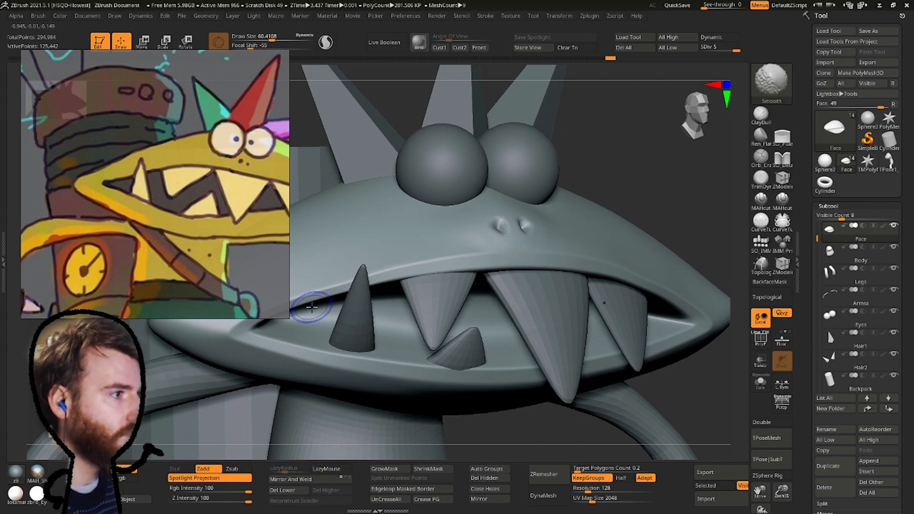
key(f)
mouse_move(346, 147)
right_down()
mouse_move(374, 210)
mouse_move(416, 271)
mouse_move(429, 249)
mouse_move(399, 202)
mouse_move(434, 179)
mouse_move(381, 227)
mouse_move(369, 221)
mouse_move(454, 212)
right_up()
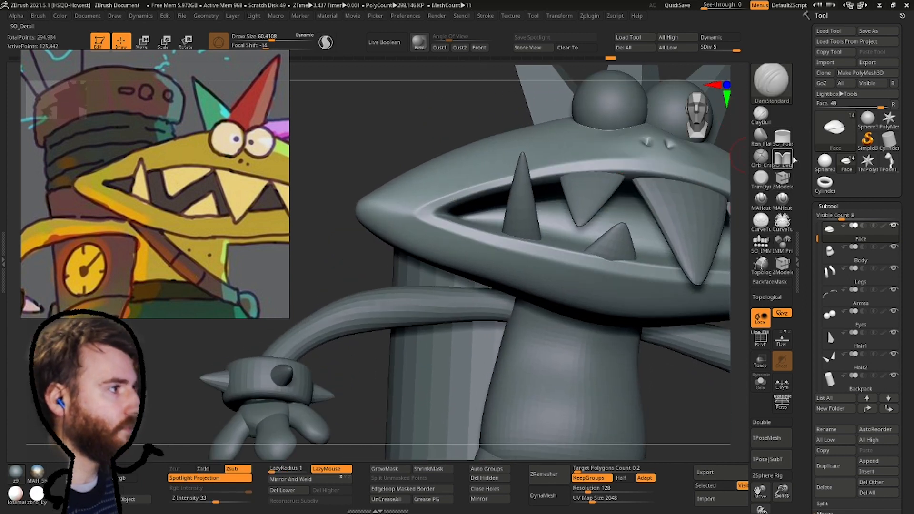
Polish the head's pointed ends and sides with the SO_Polish brush, enlarging it to about 229 and about 415.
click(783, 138)
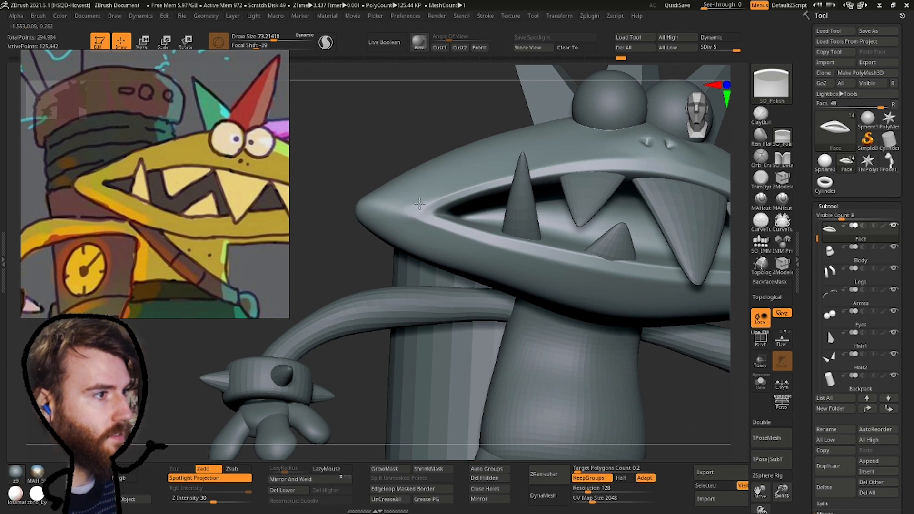
right_drag(387, 152, 366, 245)
key(space)
drag(377, 188, 394, 187)
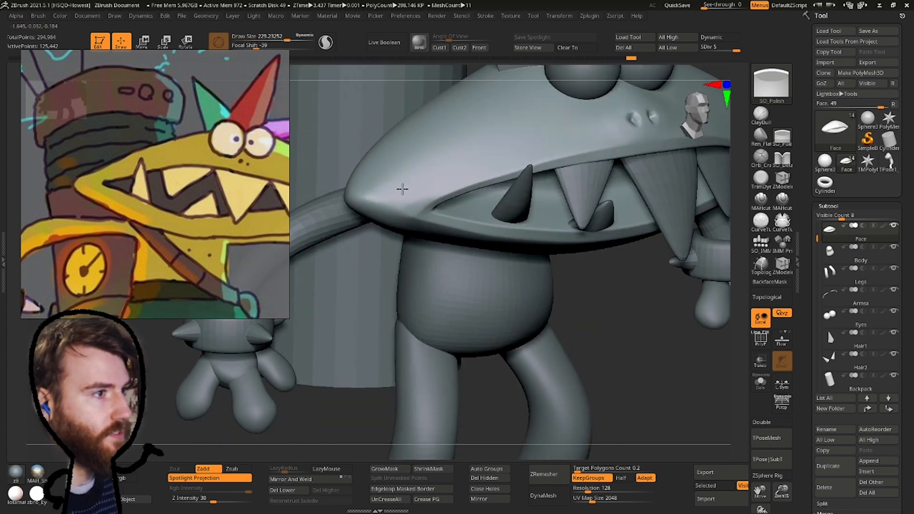
ctrl+right_drag(375, 176, 530, 147)
drag(531, 148, 499, 145)
right_drag(499, 144, 443, 239)
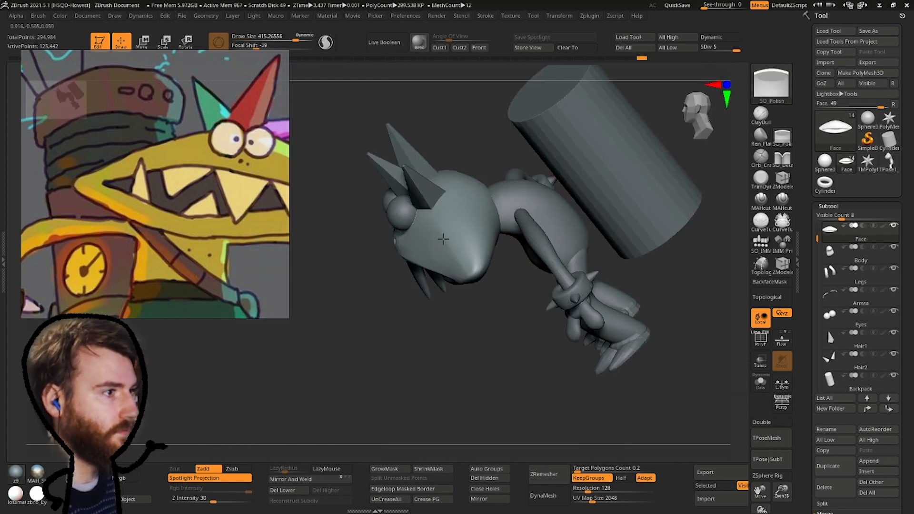
mouse_move(448, 200)
right_down()
mouse_move(518, 199)
mouse_move(467, 233)
mouse_move(400, 234)
right_up()
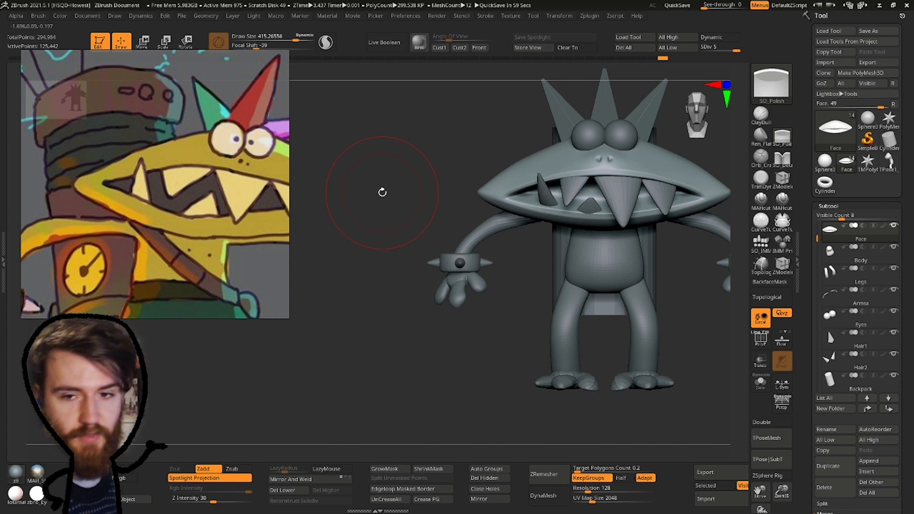
Refine the creases around the eyes and nose with a smaller DamStandard brush, smoothing the strokes.
right_drag(685, 127, 490, 206)
mouse_move(477, 163)
right_down()
mouse_move(509, 207)
mouse_move(459, 193)
mouse_move(496, 204)
right_up()
key(b)
key(b)
key(d)
key(s)
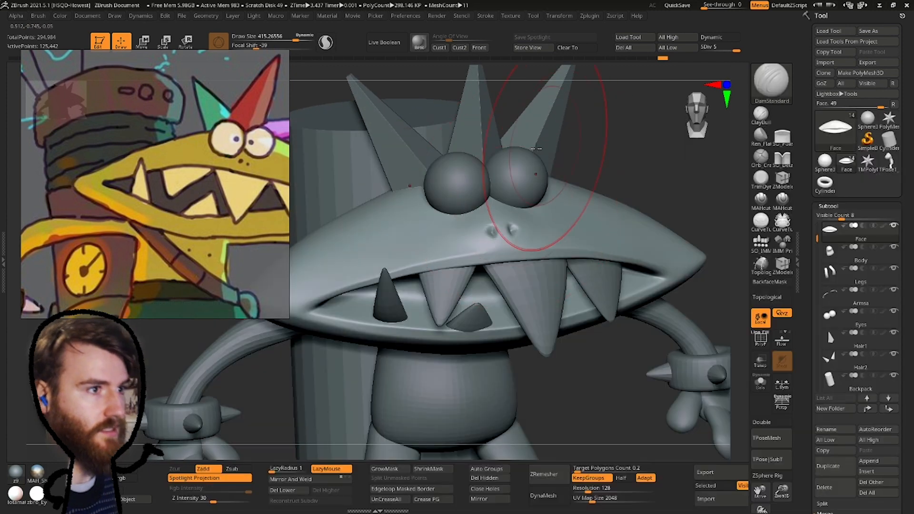
right_drag(545, 148, 496, 233)
key(space)
drag(496, 236, 482, 236)
mouse_move(482, 236)
right_down()
mouse_move(456, 219)
mouse_move(471, 221)
mouse_move(461, 170)
right_up()
shift+drag(528, 187, 645, 261)
right_drag(644, 261, 524, 262)
Nudge the forms around the head with the Move brush, and reshape the face with Move Topological at a size of about 98.
alt+click(408, 224)
key(b)
key(m)
key(v)
key(space)
ctrl+right_drag(362, 305, 400, 305)
alt+click(400, 213)
key(b)
key(m)
key(t)
mouse_move(399, 213)
right_down()
mouse_move(402, 227)
mouse_move(346, 212)
mouse_move(463, 262)
right_up()
drag(463, 262, 456, 254)
shift+right_drag(456, 254, 419, 224)
mouse_move(419, 223)
ctrl+right_down()
mouse_move(383, 187)
mouse_move(428, 200)
ctrl+right_up()
ctrl+right_drag(428, 200, 455, 244)
Mask the nose area around the nostrils with MaskLasso, isolate the face and invert the mask.
right_drag(536, 237, 524, 305)
ctrl+drag(582, 146, 541, 151)
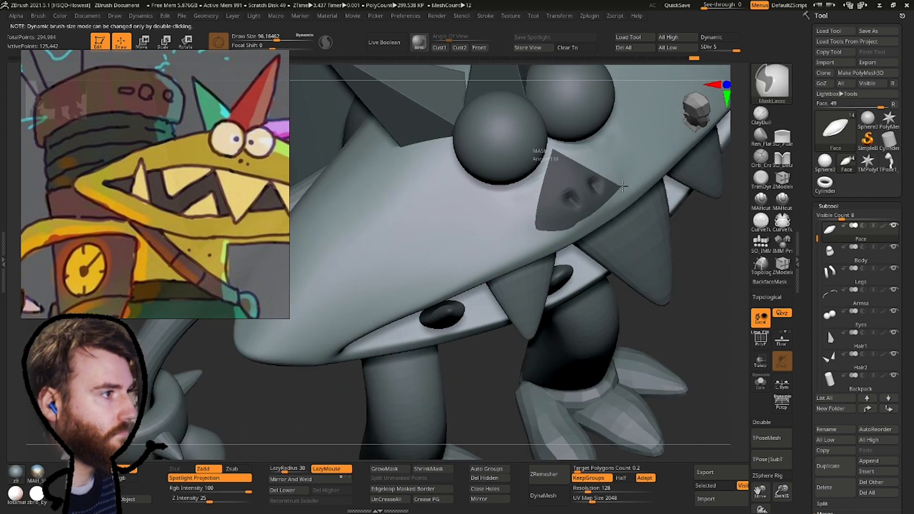
shift+right_drag(541, 151, 741, 370)
click(761, 382)
right_drag(586, 315, 543, 323)
ctrl+right_drag(543, 324, 502, 304)
key(ctrl+i)
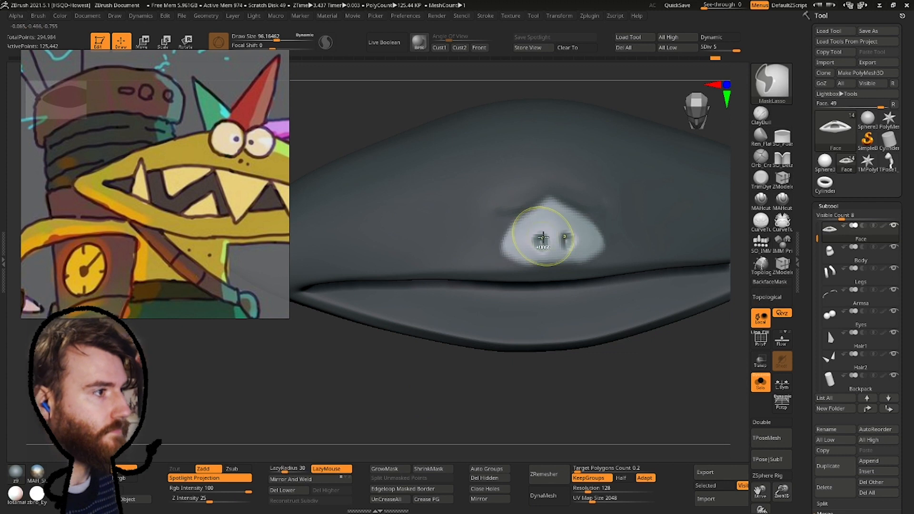
Try to move the nose area with the transform gizmo after blurring the mask, and undo the attempt.
ctrl+click(419, 310)
key(w)
right_drag(429, 200, 472, 103)
key(q)
ctrl+drag(534, 414, 562, 429)
right_drag(562, 305, 591, 333)
mouse_move(590, 333)
ctrl+right_down()
mouse_move(566, 246)
mouse_move(492, 157)
mouse_move(715, 110)
ctrl+right_up()
key(ctrl+z)
key(ctrl+z)
key(ctrl+z)
key(ctrl+z)
Rework the mask around the nostrils and invert it so only the nose can be edited.
ctrl+click(771, 82)
ctrl+click(380, 130)
right_drag(155, 183, 143, 338)
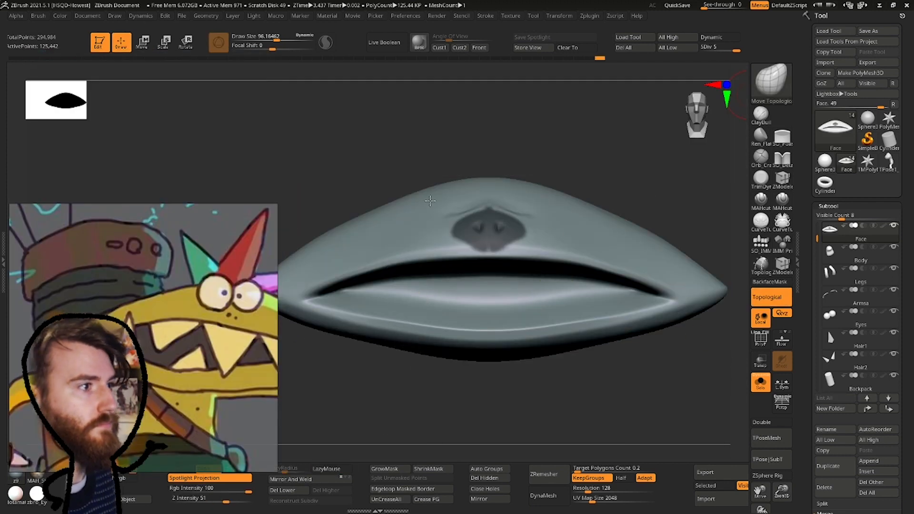
right_drag(443, 307, 452, 267)
mouse_move(452, 267)
ctrl+right_down()
mouse_move(469, 224)
mouse_move(473, 320)
mouse_move(483, 211)
mouse_move(519, 212)
mouse_move(302, 178)
ctrl+right_up()
key(ctrl+i)
Inflate the nose with the Inflat brush, clear the mask and bring back the other parts.
key(b)
key(i)
key(n)
ctrl+drag(638, 167, 653, 180)
right_drag(653, 180, 572, 190)
click(761, 382)
mouse_move(495, 248)
right_down()
mouse_move(616, 249)
mouse_move(449, 124)
mouse_move(386, 133)
right_up()
Select the arm and body parts in turn and fine-tune their volume with the Inflat brush at a size of about 255.
ctrl+drag(557, 188, 370, 340)
ctrl+right_drag(370, 339, 506, 224)
right_drag(506, 223, 404, 230)
alt+click(407, 245)
alt+click(457, 266)
right_drag(457, 265, 525, 148)
Move the Body subtool above the Face in the subtool order and show the painted colours on all parts again.
alt+click(461, 191)
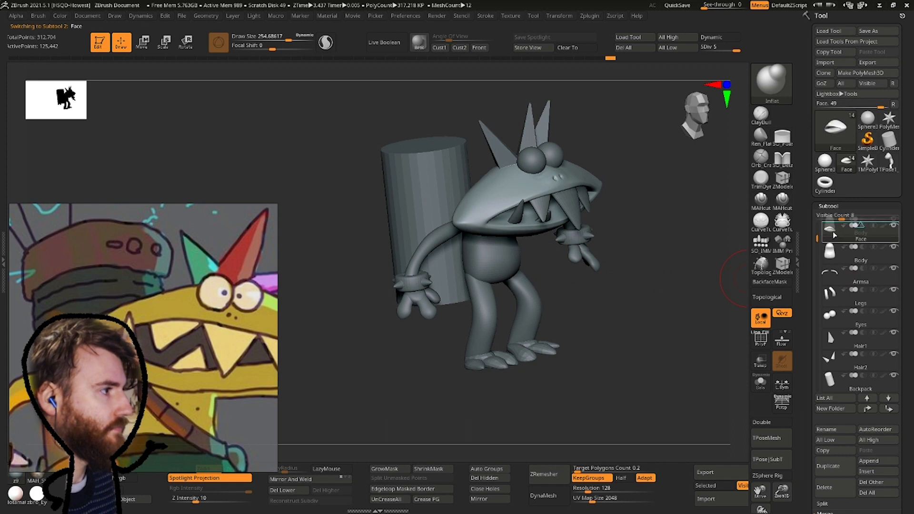
key(Up)
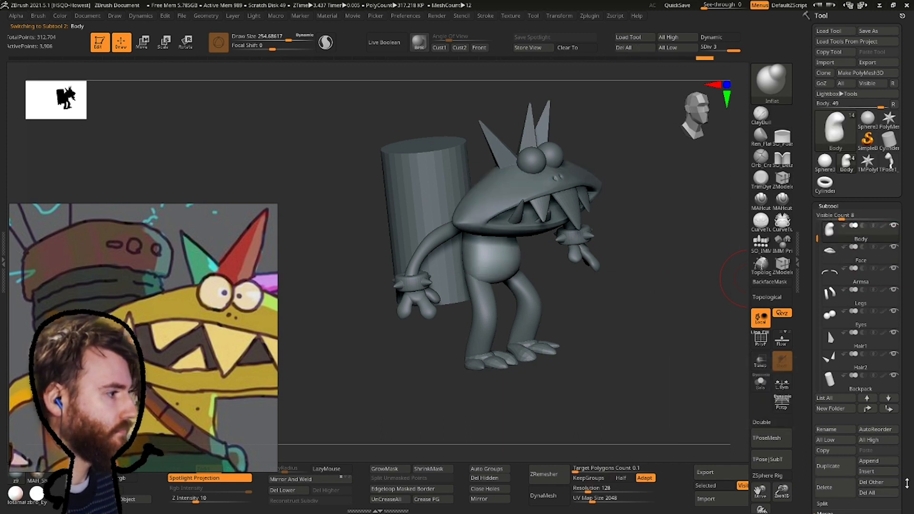
drag(907, 484, 907, 458)
right_drag(613, 359, 510, 250)
right_drag(509, 250, 714, 290)
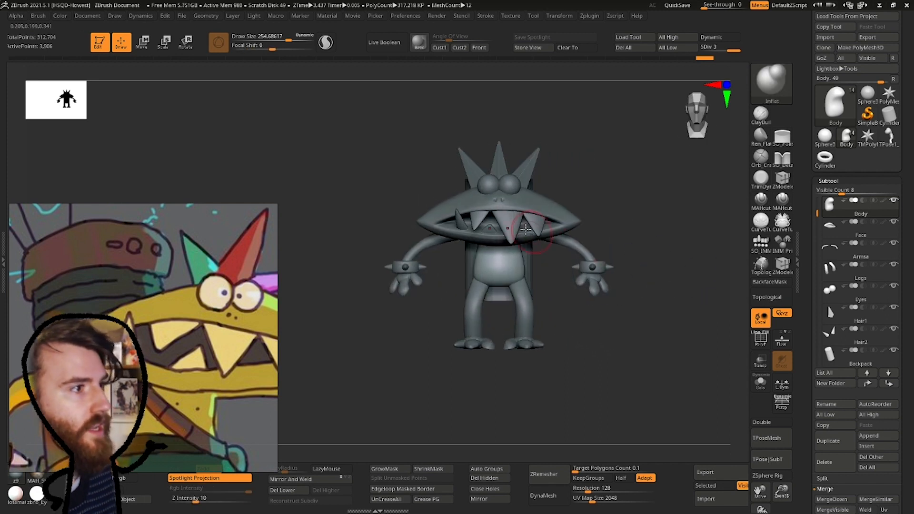
ctrl+right_drag(484, 188, 489, 214)
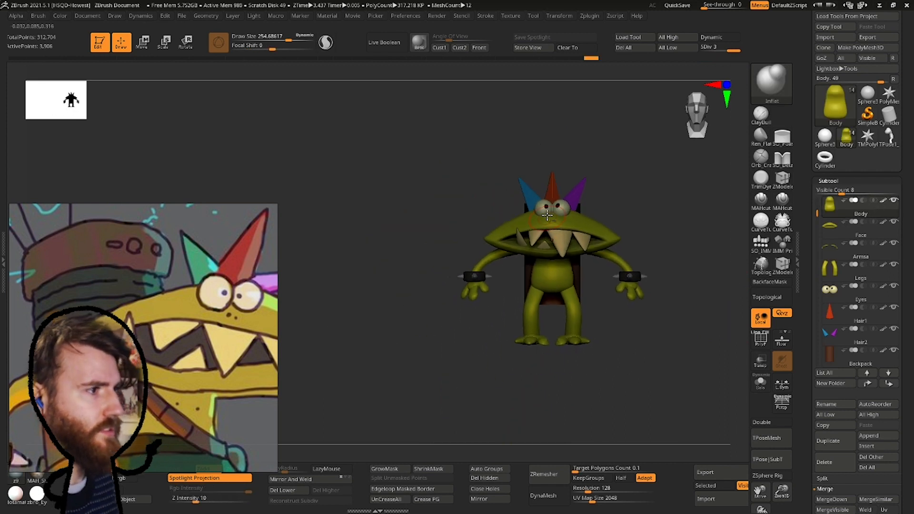
ctrl+right_drag(547, 215, 548, 234)
Apply the brighter material to the model and reposition the concept art to show the creature's skirt and legs.
mouse_move(496, 292)
right_down()
mouse_move(543, 306)
mouse_move(486, 289)
right_up()
ctrl+right_drag(485, 289, 481, 226)
right_drag(481, 226, 331, 347)
right_drag(219, 405, 242, 308)
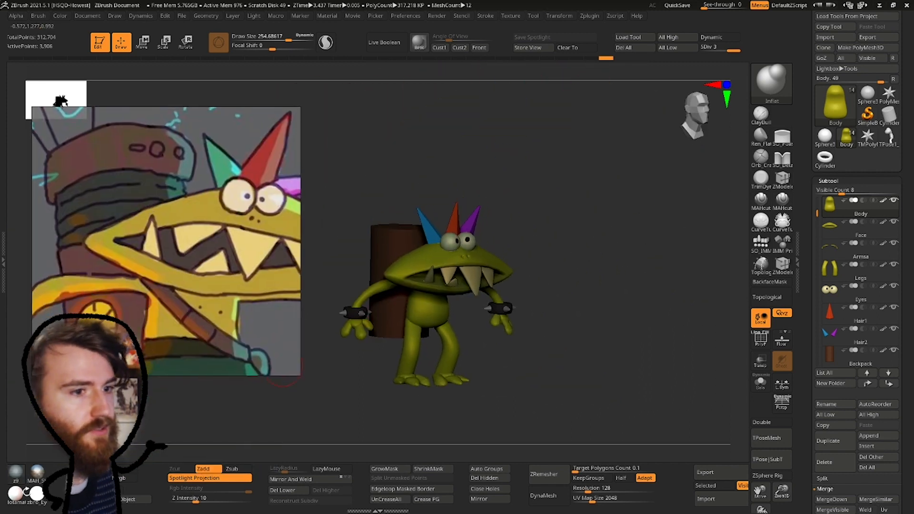
key(z)
right_drag(500, 302, 520, 253)
right_drag(160, 295, 160, 158)
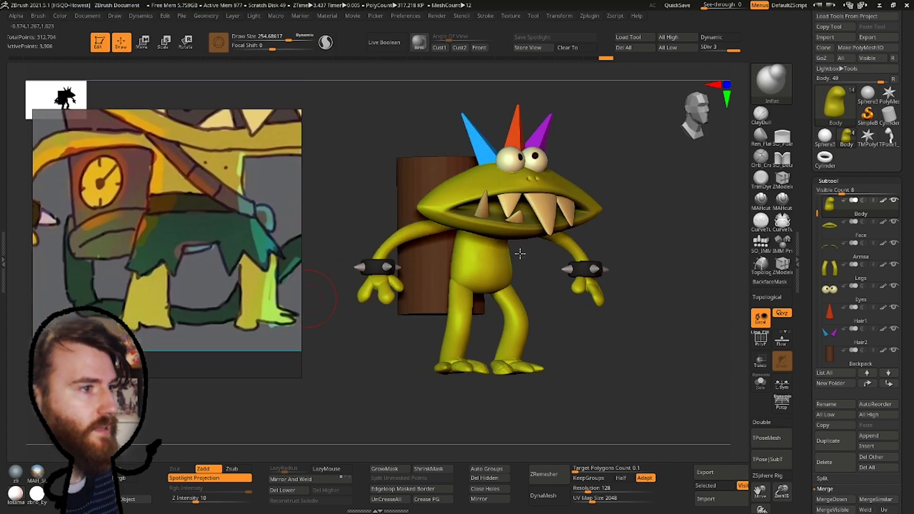
Select the Legs subtool and work on the leg shapes with the ClayBuildup brush.
right_drag(520, 254, 495, 262)
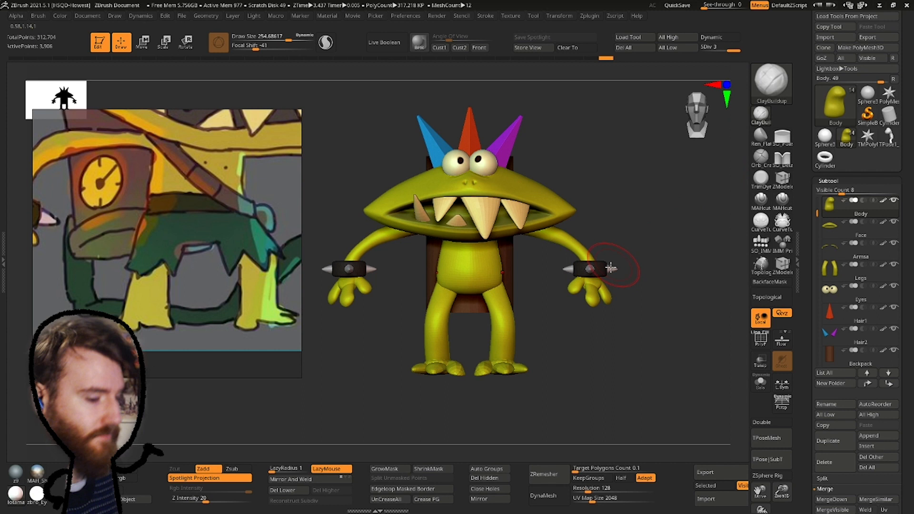
right_drag(611, 268, 524, 334)
alt+click(516, 329)
key(shift+alt+s)
ctrl+right_drag(500, 281, 509, 305)
drag(508, 305, 495, 333)
mouse_move(495, 334)
right_down()
mouse_move(487, 307)
mouse_move(523, 254)
right_up()
drag(523, 257, 498, 282)
mouse_move(526, 262)
right_down()
mouse_move(518, 237)
mouse_move(535, 264)
right_up()
key(shift+alt+s)
alt+right_drag(525, 244, 526, 247)
Subdivide the legs to level 4 and choose the SO_Pinch brush at a size of about 96.
key(space)
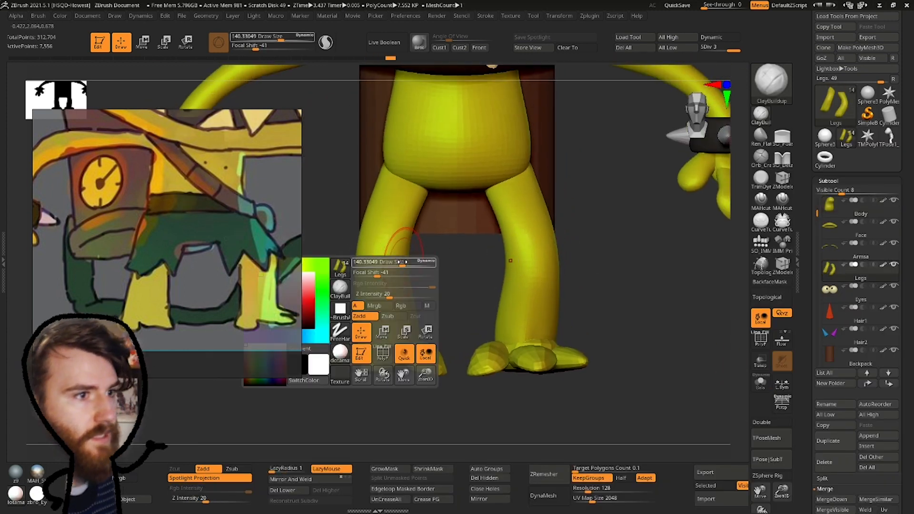
drag(403, 264, 398, 264)
key(ctrl+d)
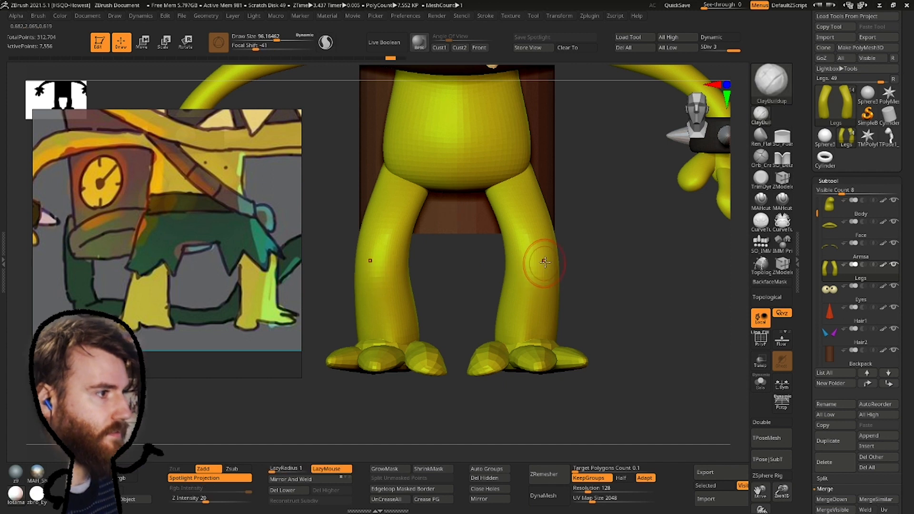
click(784, 87)
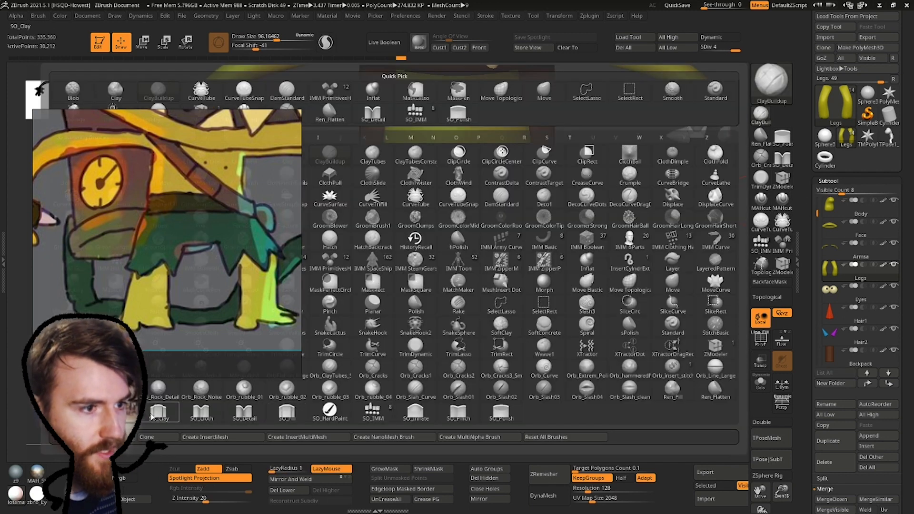
click(458, 413)
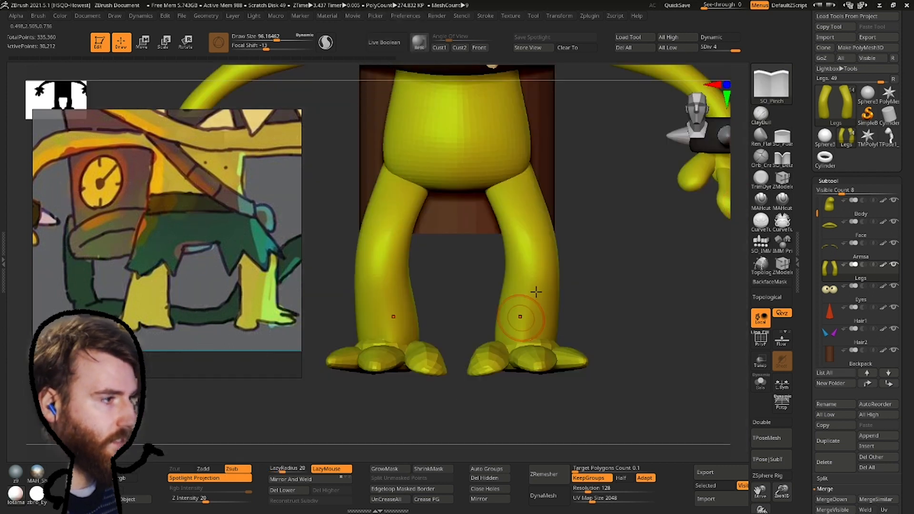
Try pinching the outer edge of the lower leg with the SO_Pinch brush.
mouse_move(558, 251)
mouse_down()
mouse_move(533, 276)
mouse_move(553, 289)
mouse_up()
key(ctrl+z)
key(space)
mouse_move(568, 215)
ctrl+right_down()
mouse_move(556, 191)
mouse_move(571, 209)
mouse_move(559, 242)
mouse_move(494, 228)
mouse_move(527, 241)
ctrl+right_up()
mouse_move(469, 241)
right_down()
mouse_move(505, 246)
mouse_move(496, 237)
right_up()
Reshape the legs at subdivision level 1 with the Move Topological brush at a size of about 344, and return to level 4.
key(b)
key(m)
key(t)
key(shift+d)
key(shift+d)
key(shift+d)
key(space)
drag(525, 253, 537, 252)
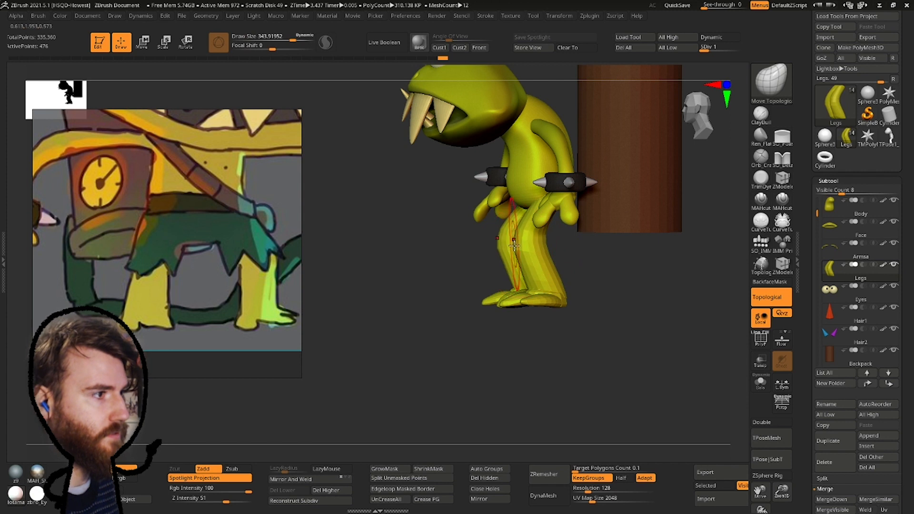
key(d)
key(d)
right_drag(517, 234, 488, 252)
Refine the sides and backs of the legs with the SO_Pinch brush at a size of about 146.
click(772, 100)
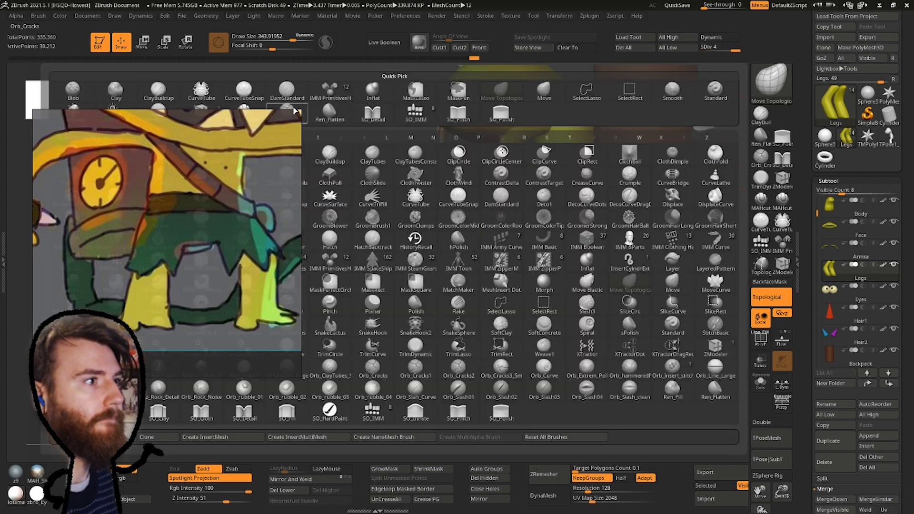
click(459, 115)
right_drag(510, 274, 481, 281)
ctrl+right_drag(481, 281, 471, 301)
key(space)
drag(539, 240, 532, 240)
right_drag(531, 240, 464, 295)
key(space)
drag(533, 236, 526, 235)
mouse_move(526, 235)
right_down()
mouse_move(547, 205)
mouse_move(533, 218)
mouse_move(535, 241)
mouse_move(522, 222)
right_up()
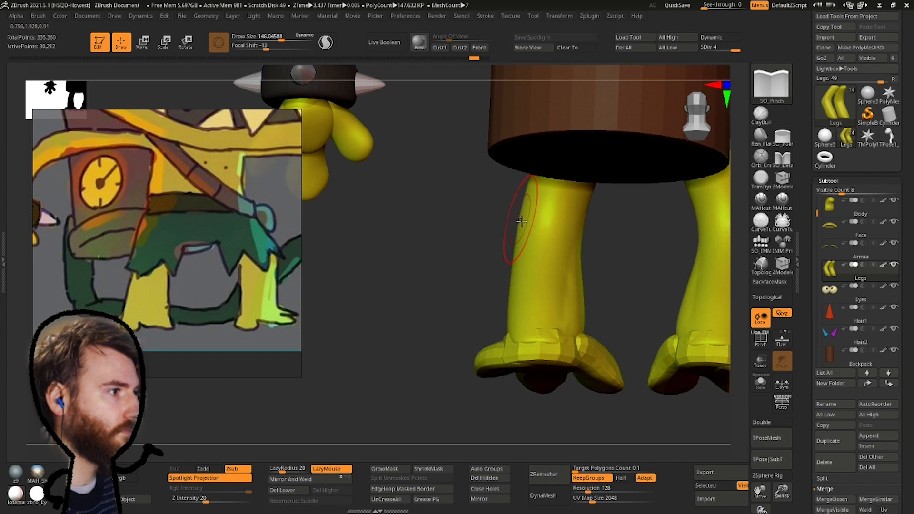
right_drag(567, 262, 534, 224)
right_drag(540, 308, 581, 209)
mouse_move(581, 210)
right_down()
mouse_move(558, 217)
mouse_move(594, 224)
mouse_move(582, 218)
mouse_move(491, 290)
mouse_move(519, 277)
mouse_move(501, 301)
mouse_move(512, 129)
right_up()
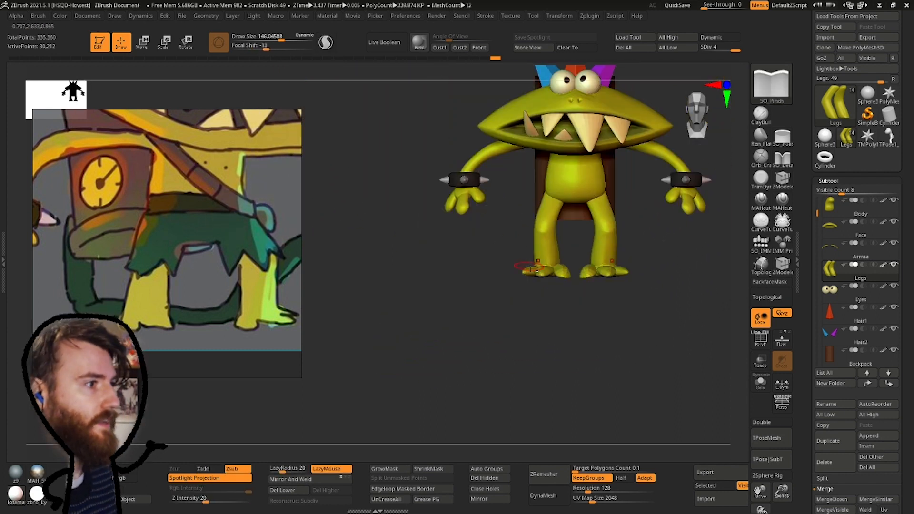
Select the Feet subtool with the Move Topological brush active and place it directly below Legs in the subtool order.
alt+click(546, 273)
mouse_move(547, 274)
ctrl+right_down()
mouse_move(577, 343)
mouse_move(555, 255)
mouse_move(571, 157)
mouse_move(496, 222)
mouse_move(693, 321)
ctrl+right_up()
key(b)
key(m)
key(t)
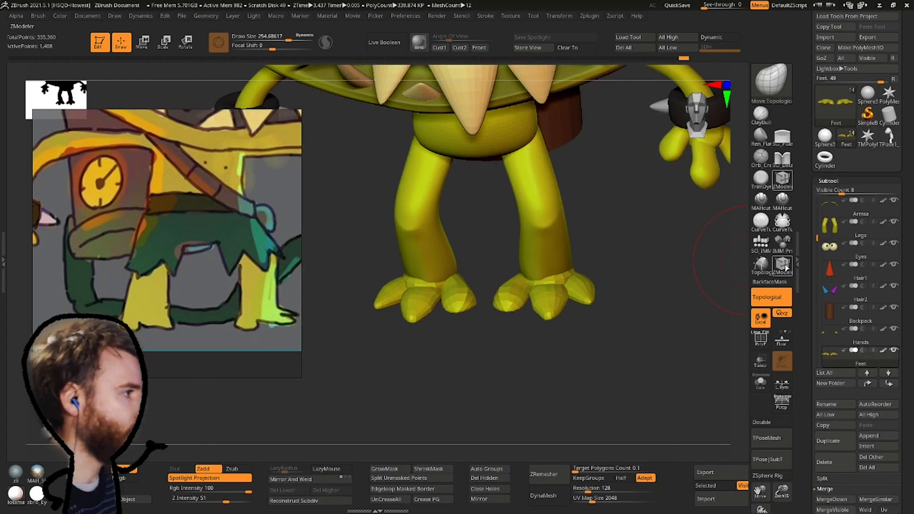
drag(833, 364, 835, 257)
click(826, 233)
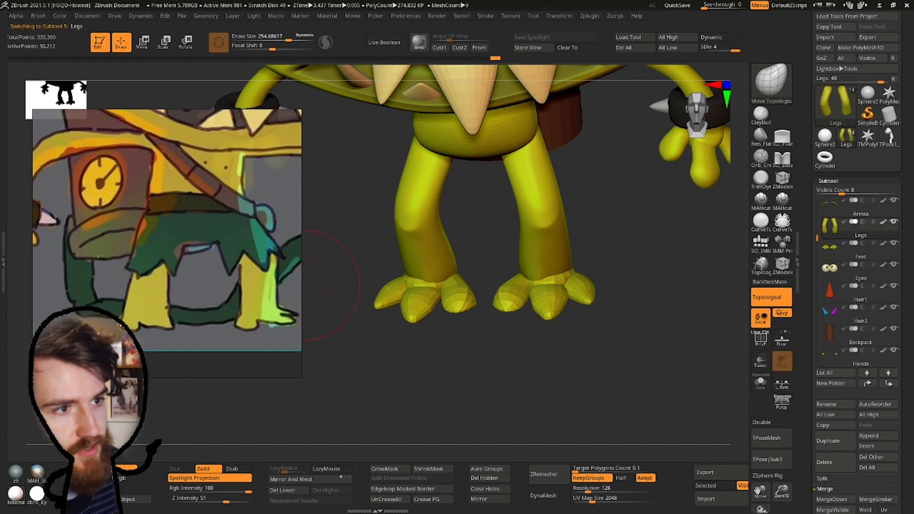
Subdivide the Feet subtool for smoother toes and merge Legs down with Feet.
right_drag(553, 253, 545, 258)
click(838, 248)
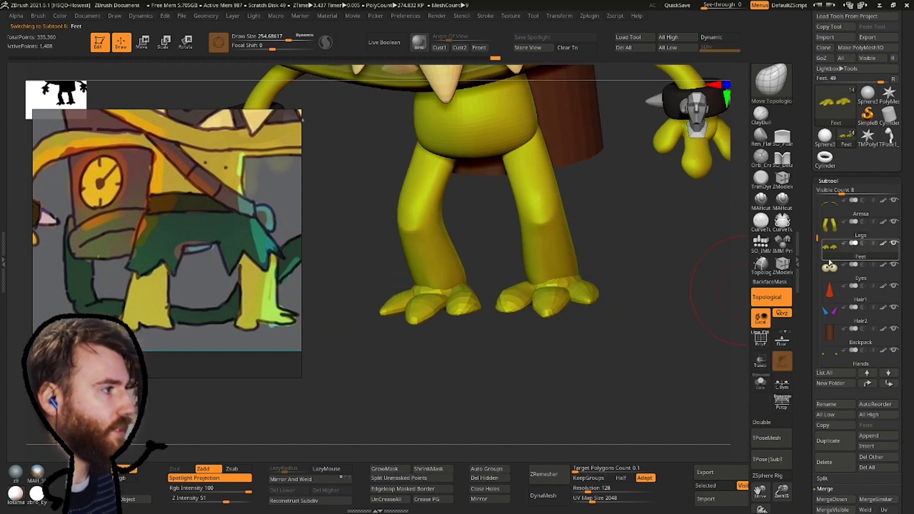
alt+click(542, 243)
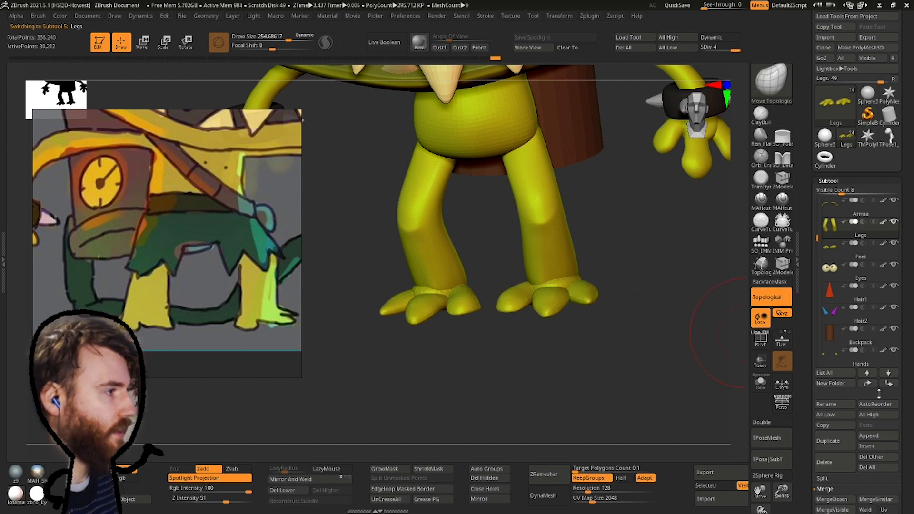
drag(908, 486, 908, 426)
right_drag(553, 285, 538, 269)
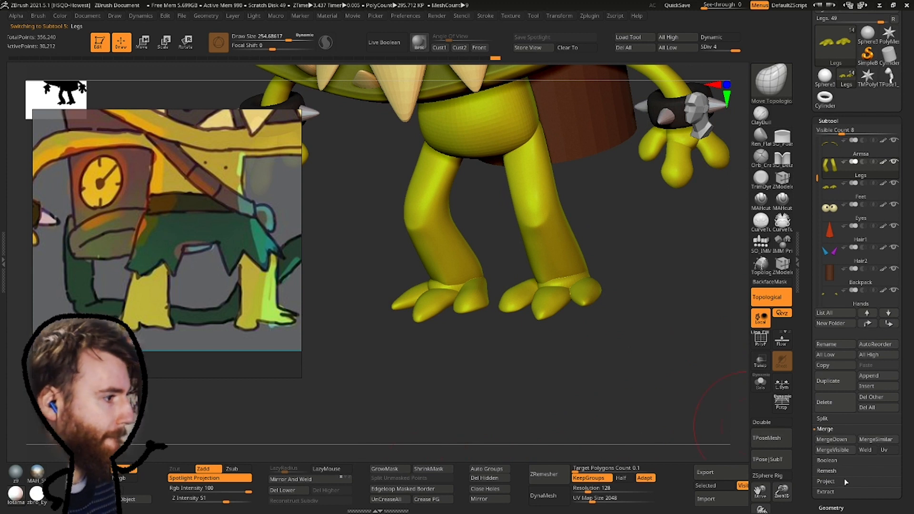
click(831, 440)
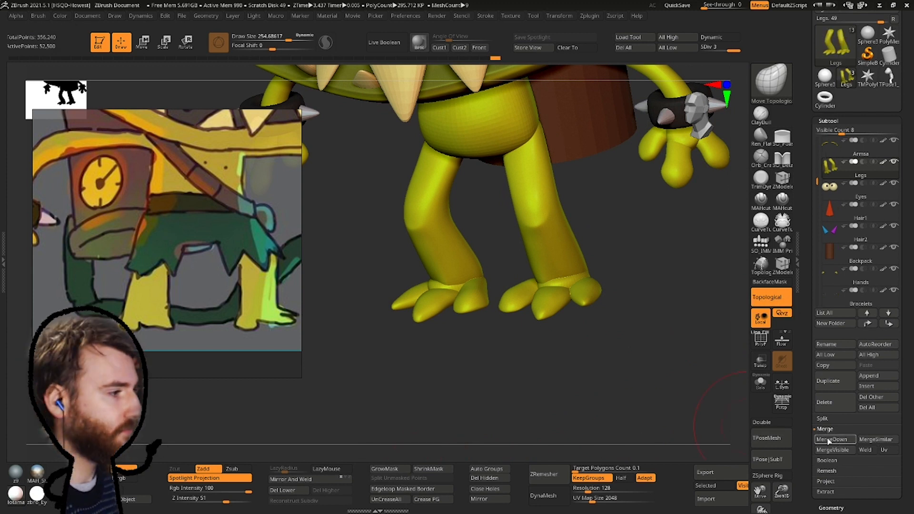
DynaMesh the merged legs and feet at a resolution of 512 without freezing the subdivision levels.
ctrl+right_drag(543, 281, 555, 309)
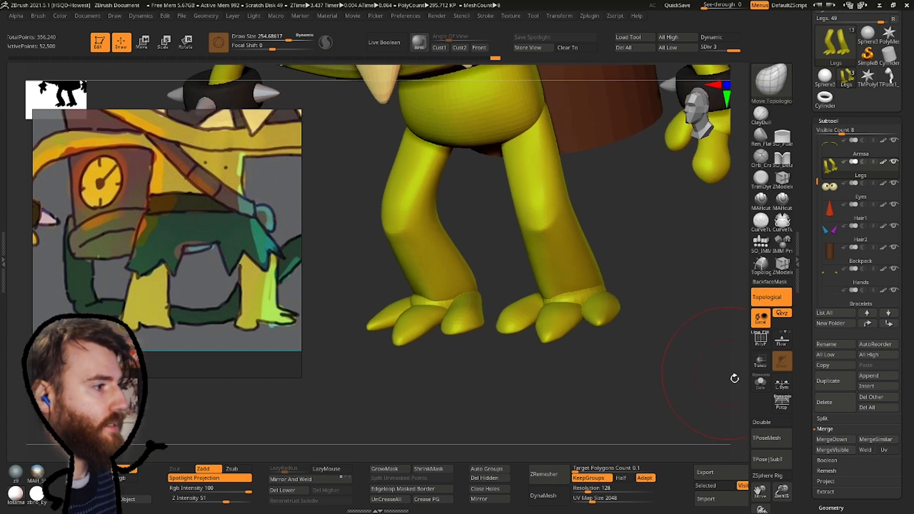
click(588, 490)
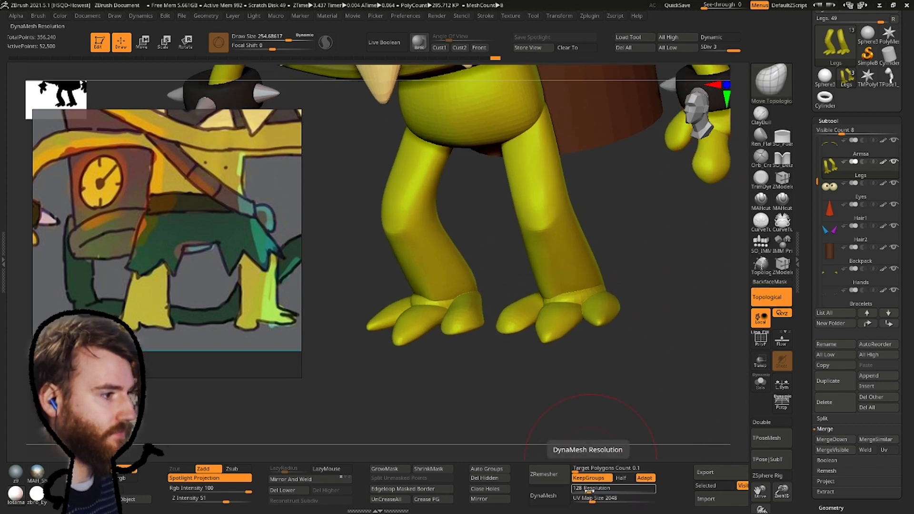
text(512)
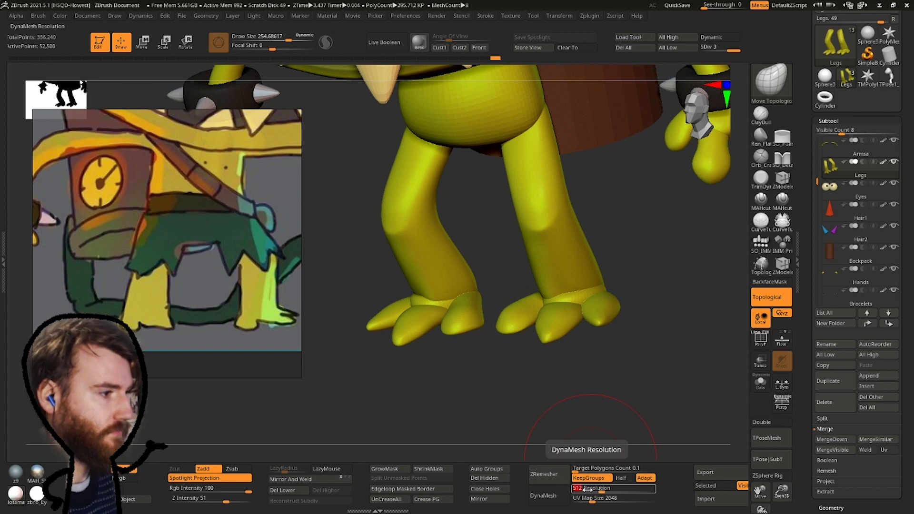
click(544, 496)
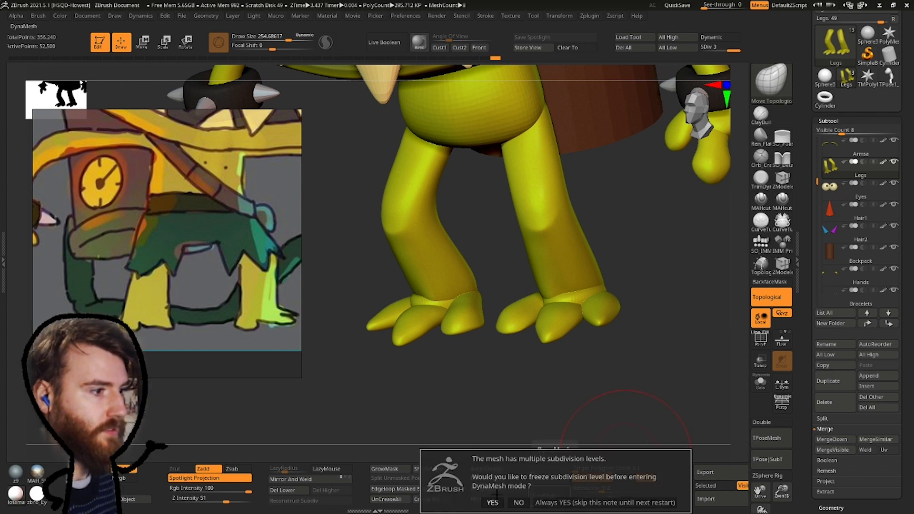
click(518, 503)
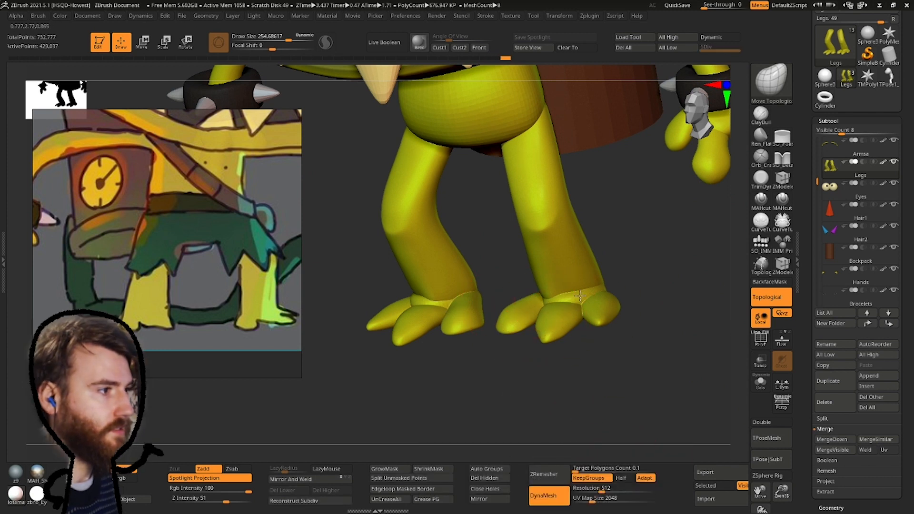
Fill and smooth the seams between ankles and toes using the SO_Fill brush, starting at a size of about 77.
right_drag(580, 296, 572, 314)
click(785, 76)
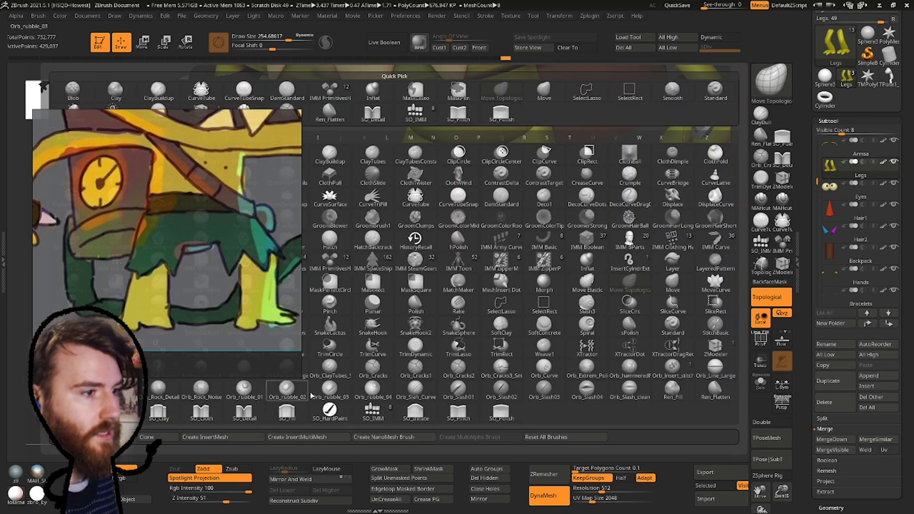
click(288, 415)
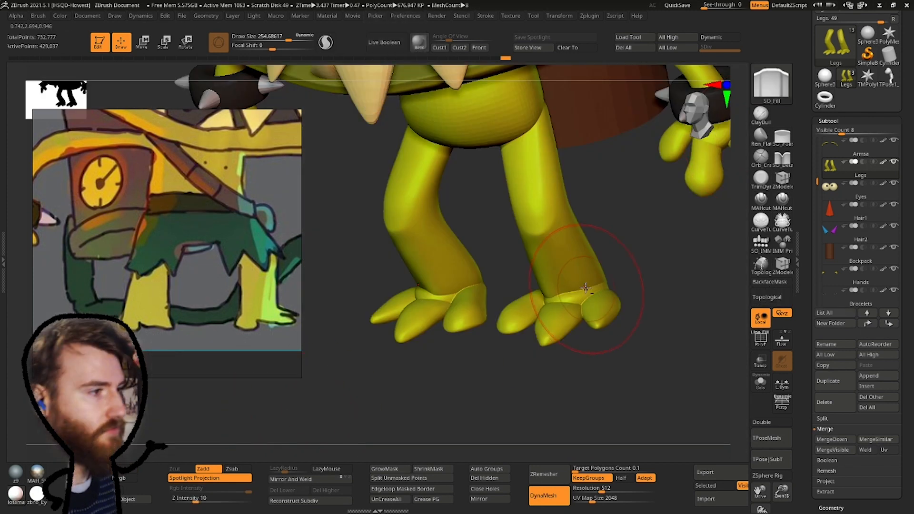
ctrl+right_drag(585, 289, 573, 295)
key(space)
drag(573, 296, 563, 295)
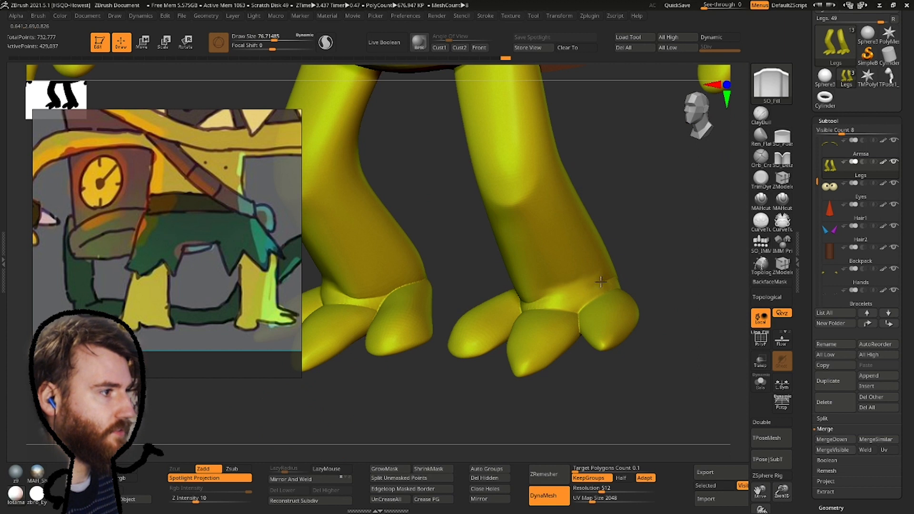
mouse_move(609, 275)
right_down()
mouse_move(582, 249)
mouse_move(481, 282)
right_up()
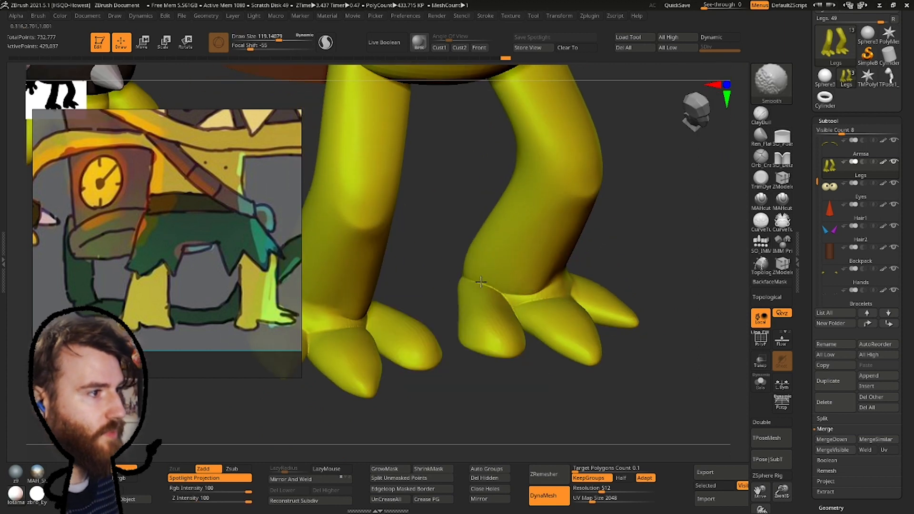
shift+drag(511, 289, 497, 282)
right_drag(481, 288, 433, 272)
right_drag(377, 255, 497, 189)
Select the Hands subtool, display its polygroup wireframe and return to a front view of the whole creature.
alt+click(439, 255)
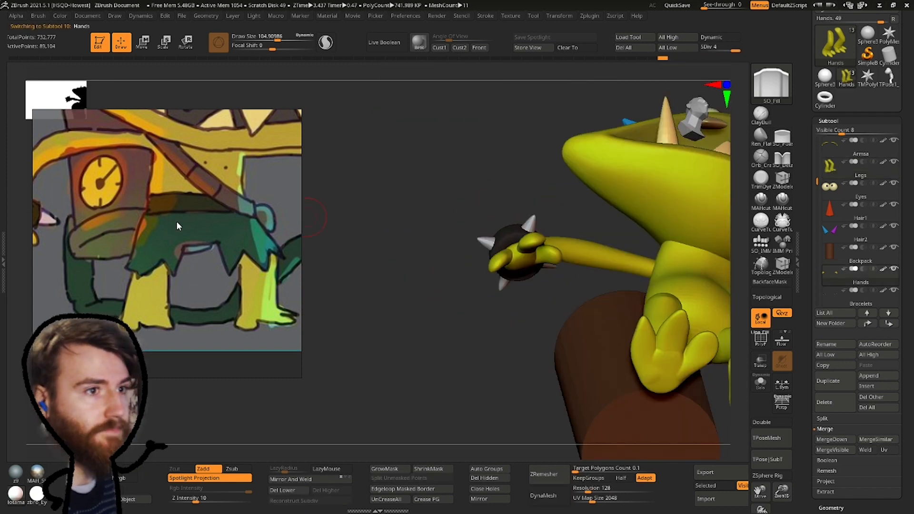
right_drag(429, 205, 513, 183)
key(shift+f)
right_drag(671, 306, 503, 300)
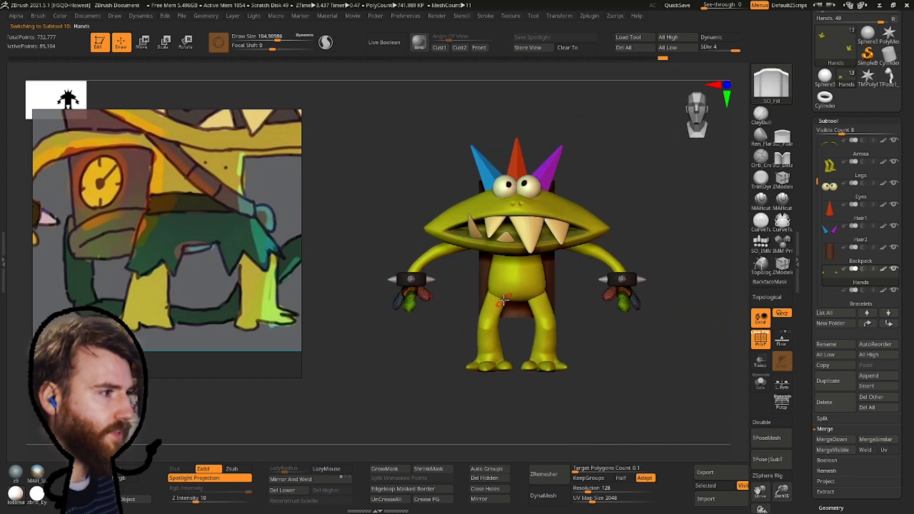
Examine both hands and spiked bracelets in the concept art and compare them with the model.
middle_drag(225, 193, 101, 248)
middle_drag(214, 265, 77, 215)
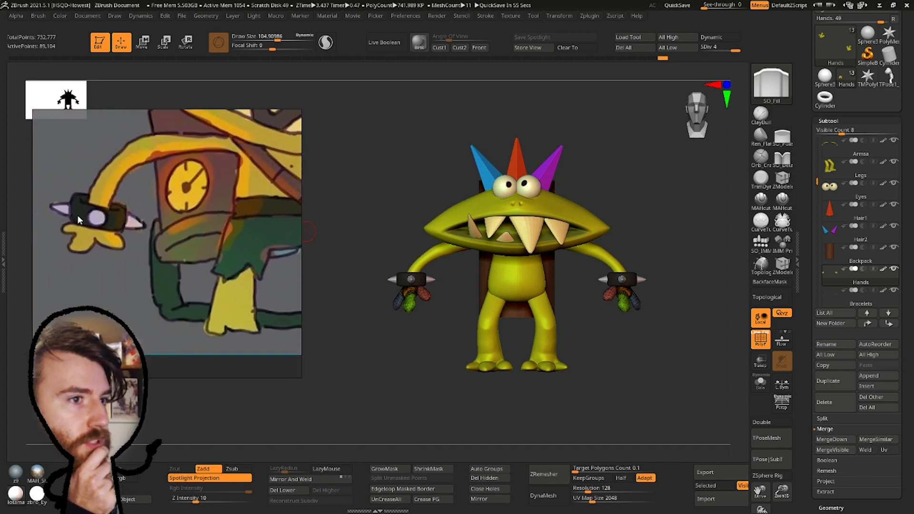
middle_drag(166, 291, 284, 265)
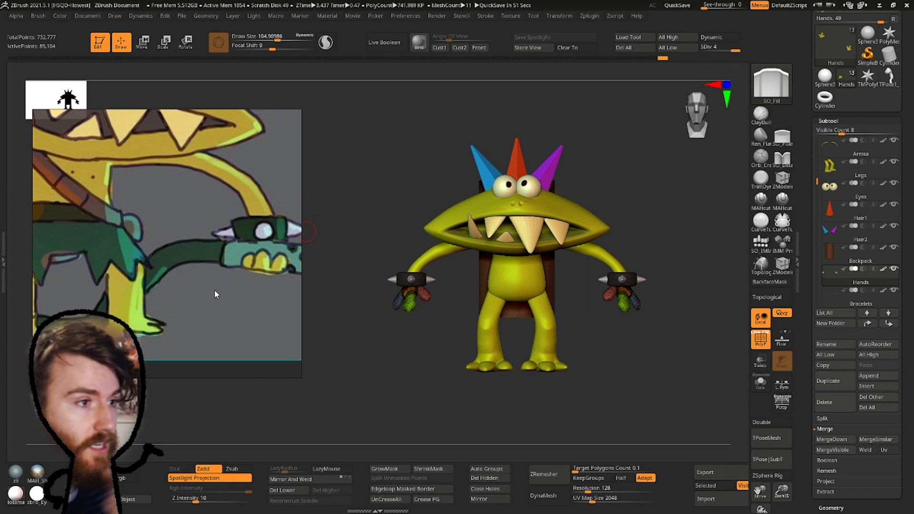
middle_drag(245, 249, 250, 235)
right_drag(585, 231, 597, 212)
mouse_move(598, 212)
right_down()
mouse_move(524, 211)
mouse_move(602, 214)
right_up()
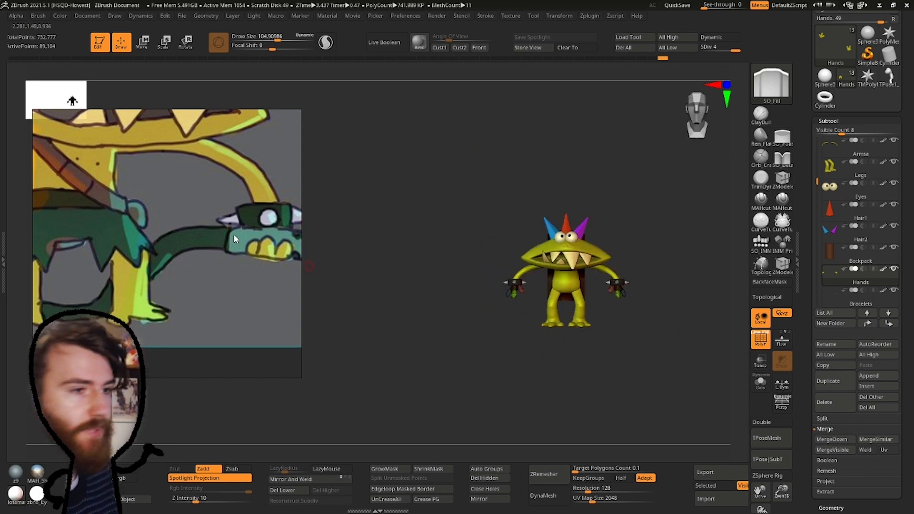
right_drag(605, 296, 738, 350)
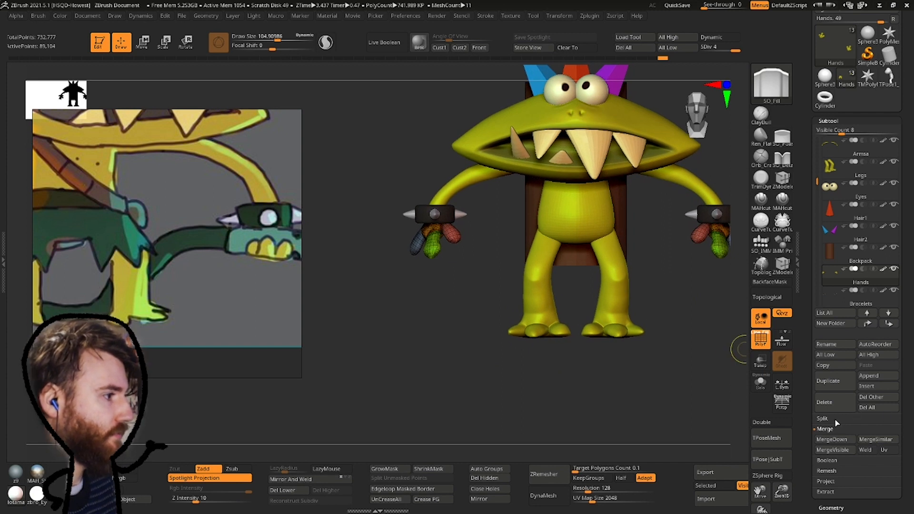
Reposition the concept art and examine the skirt, feet and overall figure of the creature.
right_drag(188, 235, 244, 237)
middle_drag(207, 261, 279, 261)
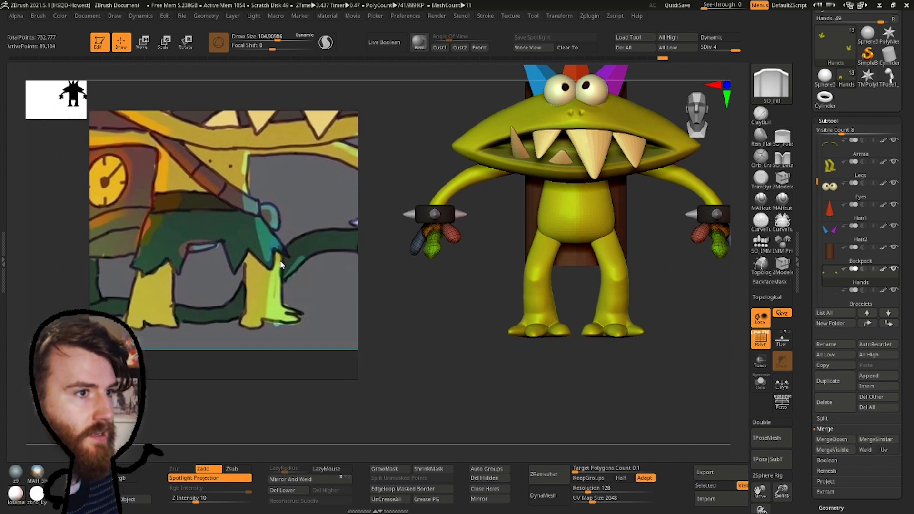
right_drag(276, 290, 268, 294)
right_drag(188, 300, 132, 326)
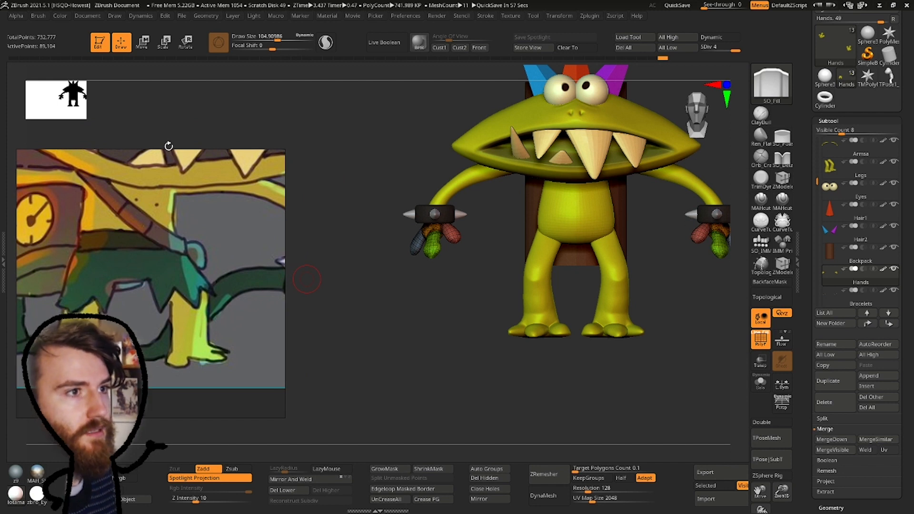
scroll(175, 224, down, 6)
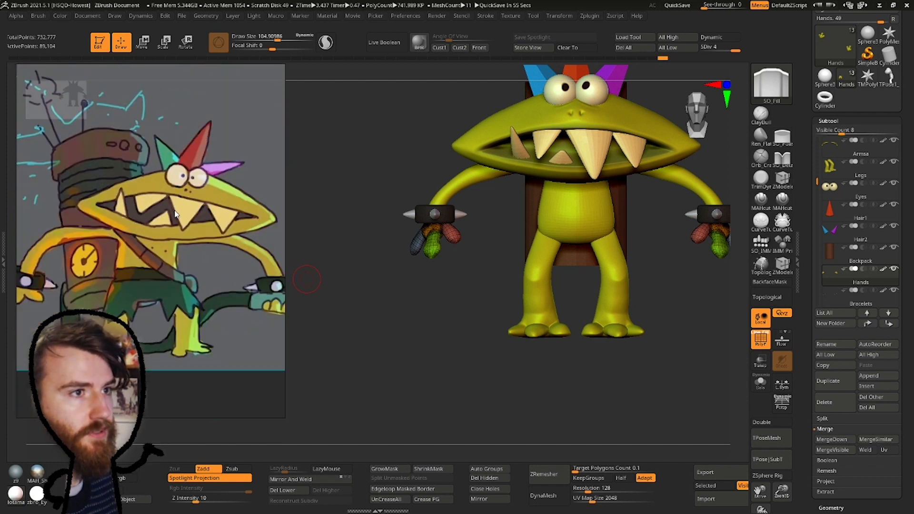
middle_drag(175, 226, 169, 272)
scroll(160, 305, up, 3)
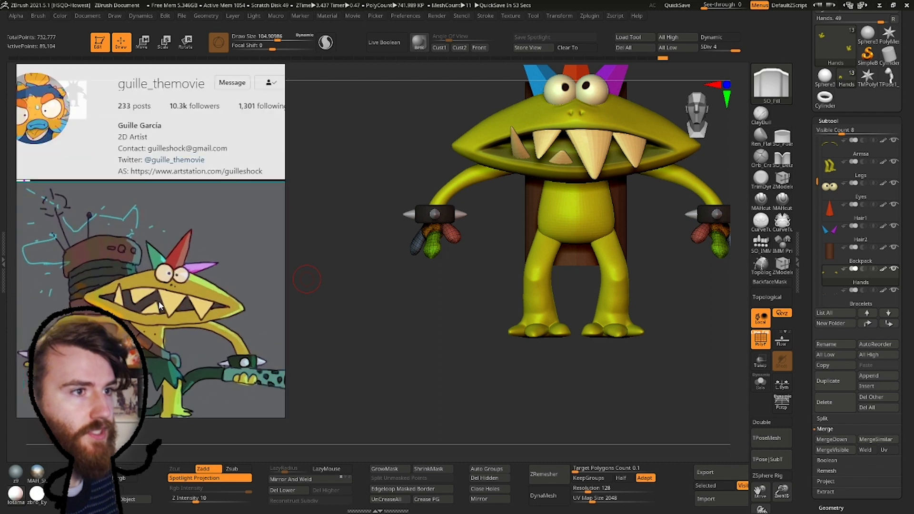
Inspect the Cylinder3D_1 ring and the TPose1 tool, and switch back to the creature's Hands tool.
click(833, 107)
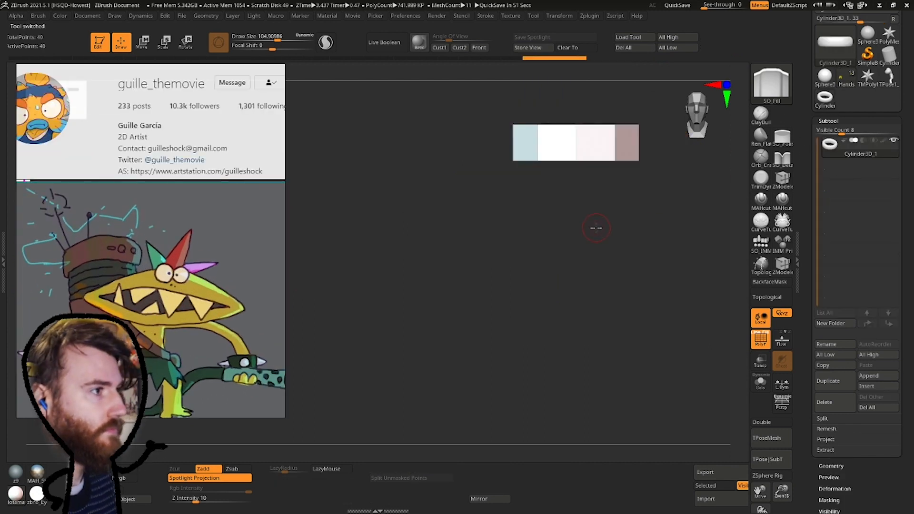
drag(886, 497, 850, 329)
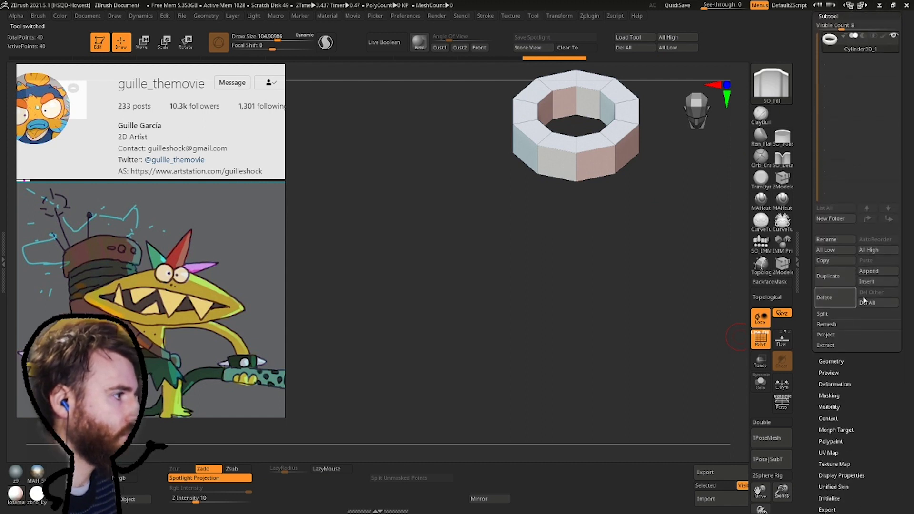
click(872, 271)
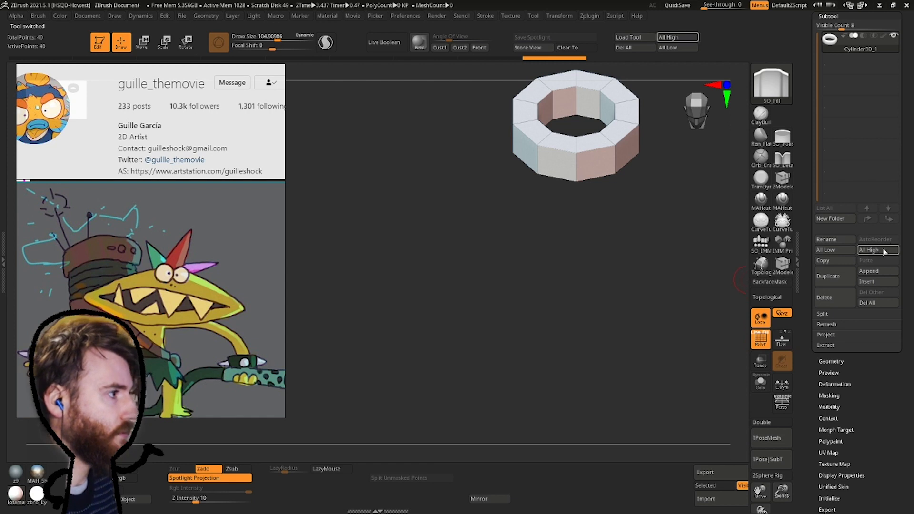
drag(889, 269, 893, 305)
click(887, 165)
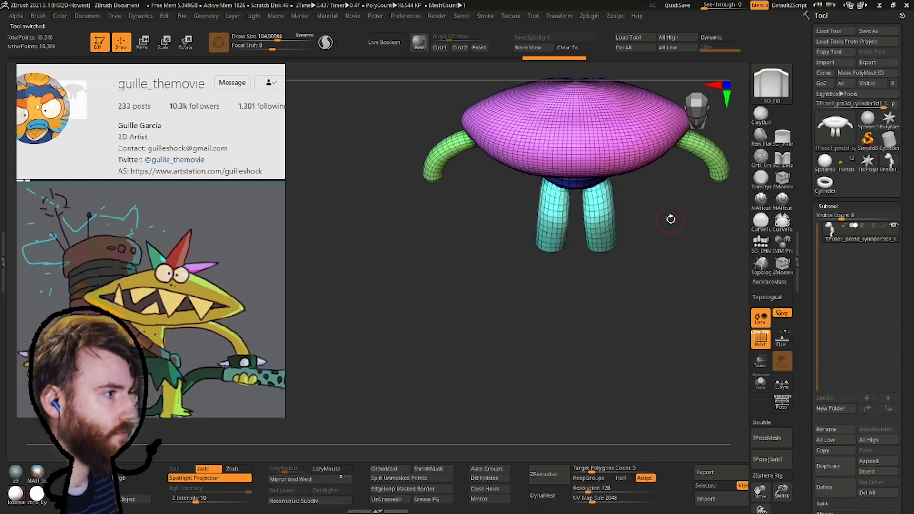
click(843, 166)
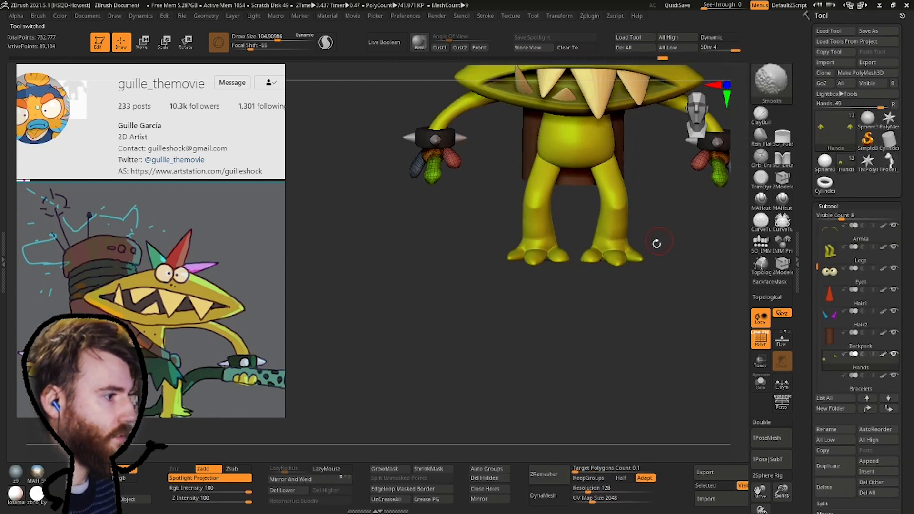
click(843, 314)
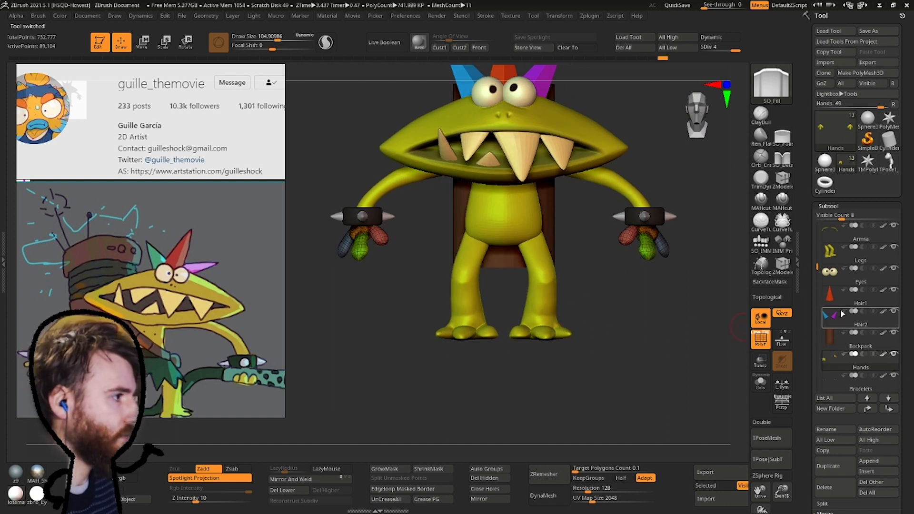
Hide the Legs subtool, set all subtools to their lowest subdivision and merge the visible ones into a separate tool.
click(895, 247)
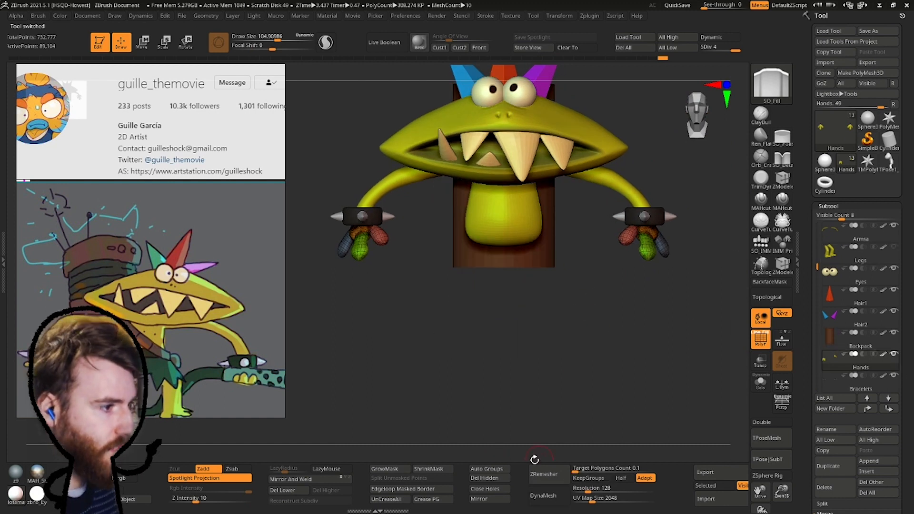
click(674, 49)
scroll(903, 460, down, 5)
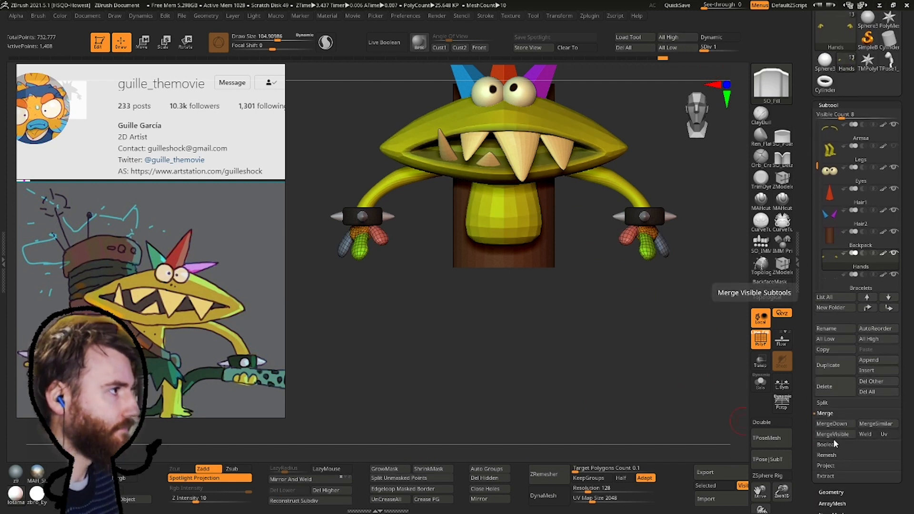
click(831, 445)
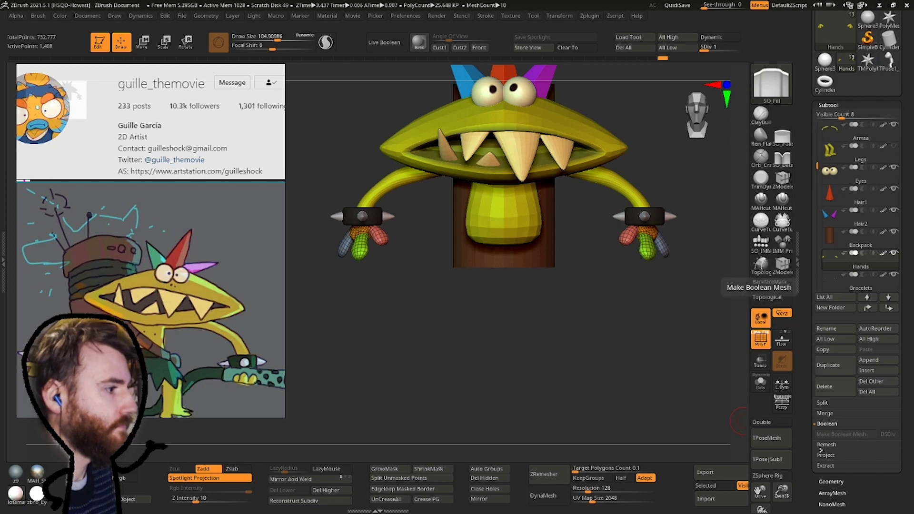
click(831, 414)
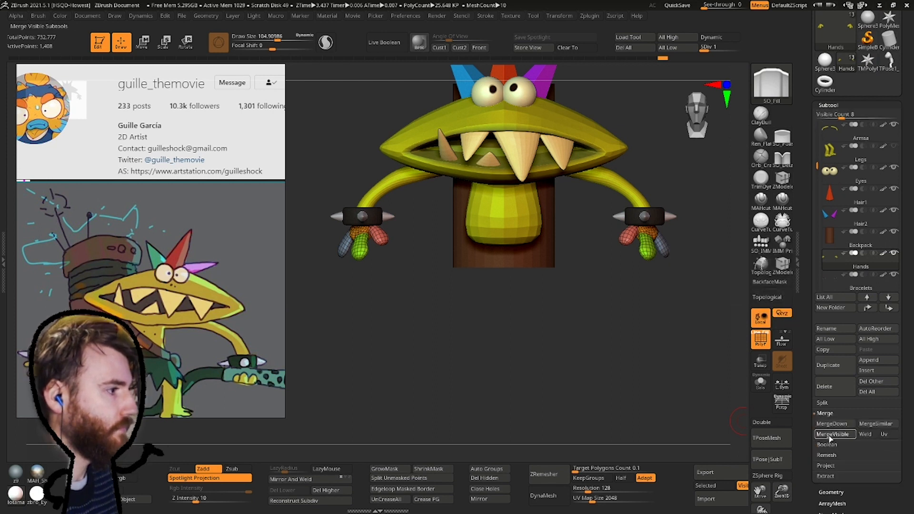
click(831, 435)
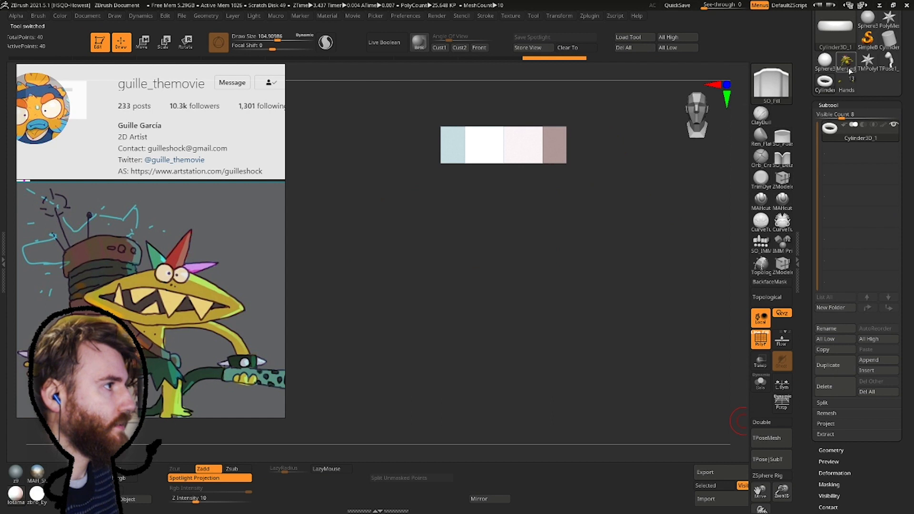
Append the merged creature mesh Merged_Hands to the Cylinder3D_1 ring tool as a size reference.
click(875, 361)
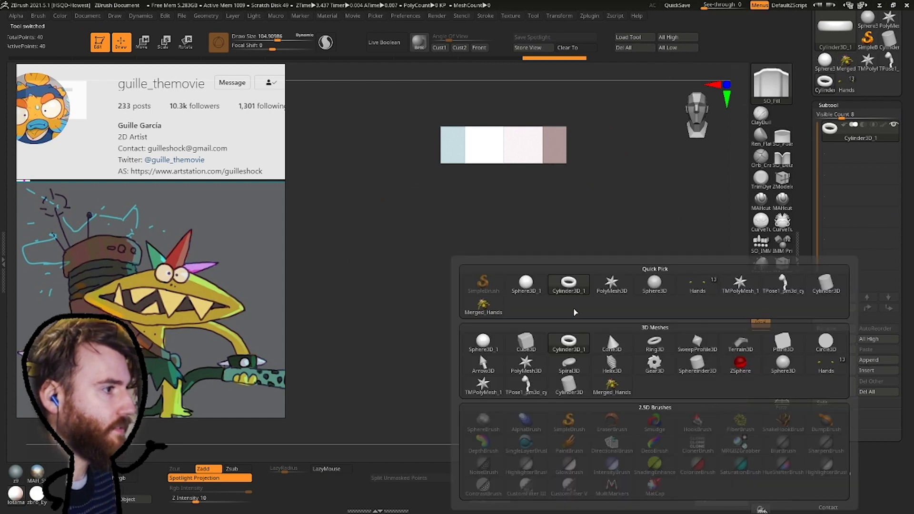
click(483, 307)
alt+drag(494, 308, 494, 387)
drag(494, 387, 619, 371)
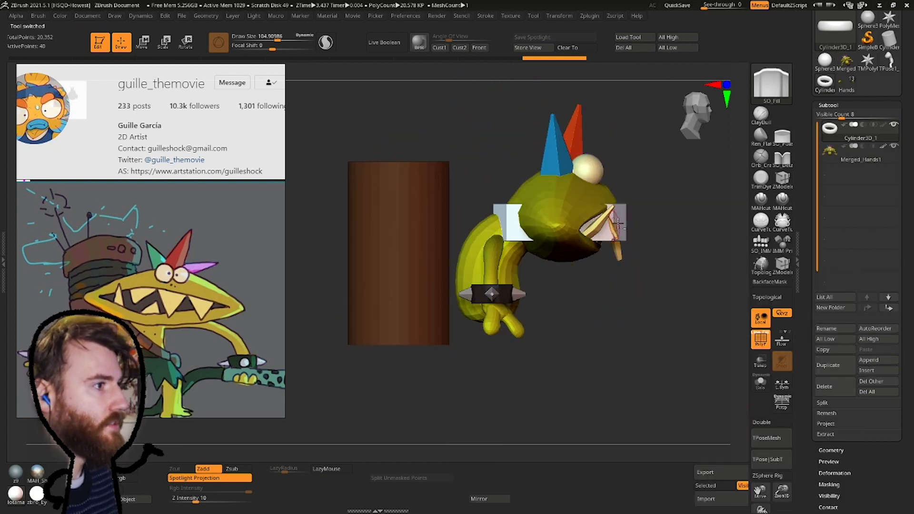
Move the Cylinder3D_1 ring down and back so it surrounds the creature's belly.
key(w)
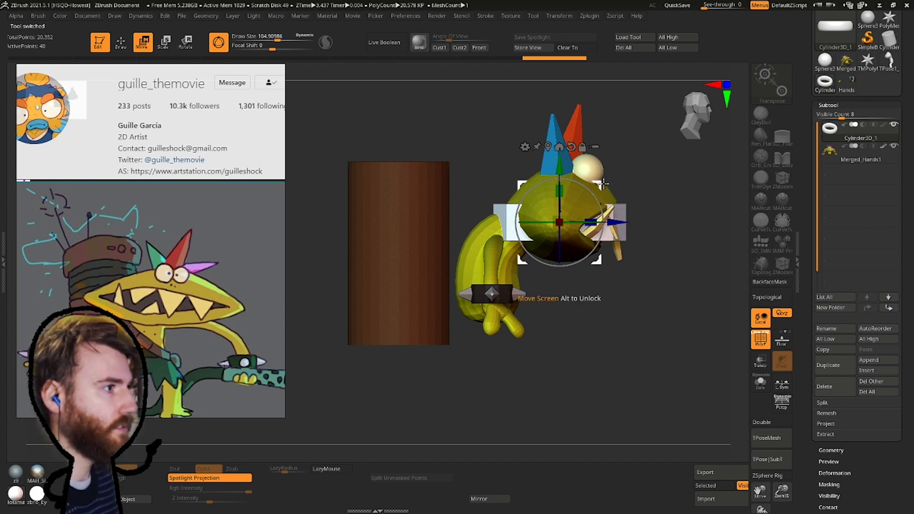
click(845, 162)
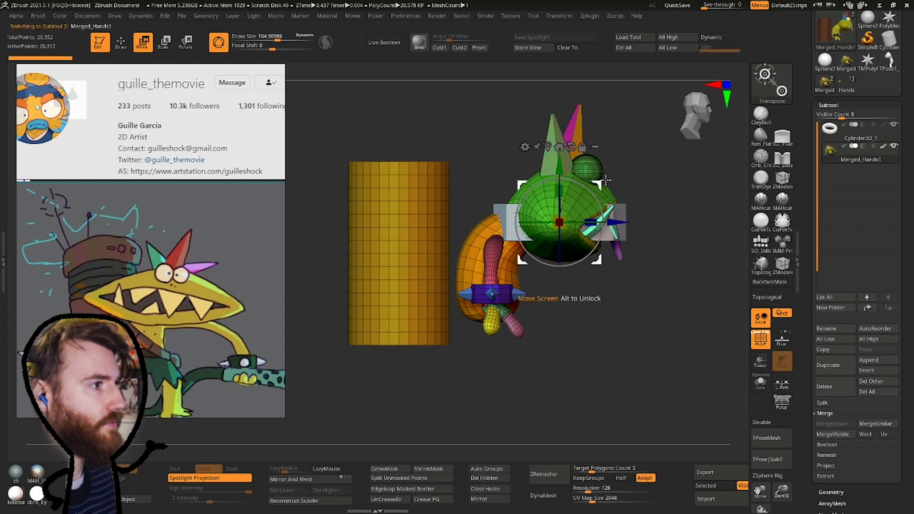
click(844, 134)
drag(599, 182, 522, 259)
right_drag(534, 257, 541, 201)
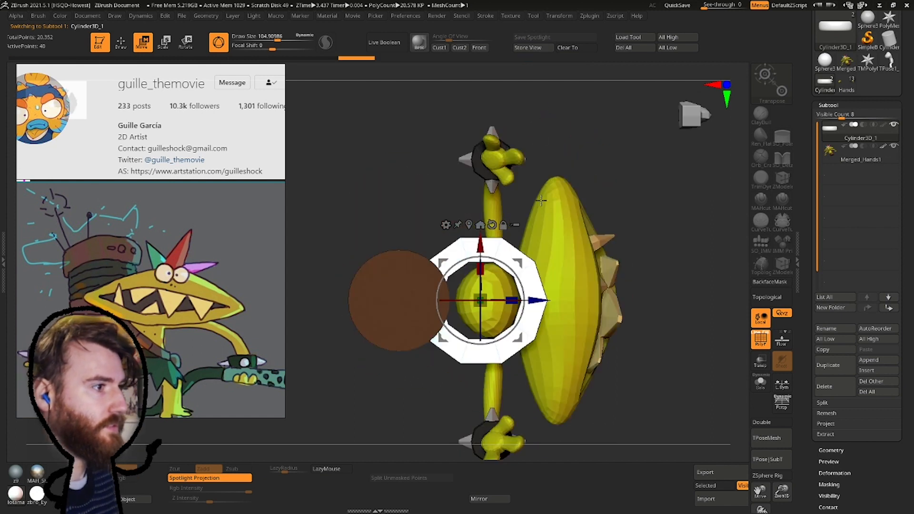
drag(534, 299, 580, 299)
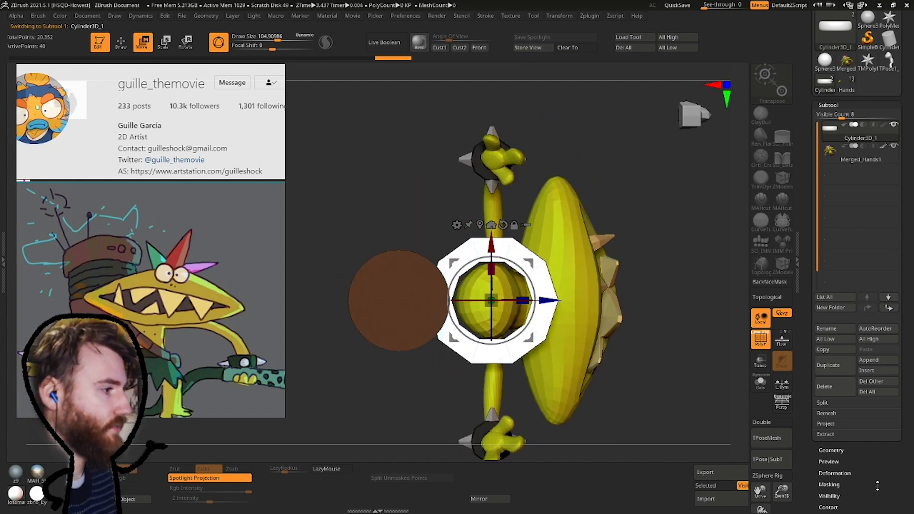
Try an Inner Radius of 100 in the ring's Initialize settings and undo the last changes.
drag(878, 485, 874, 390)
right_drag(873, 390, 869, 378)
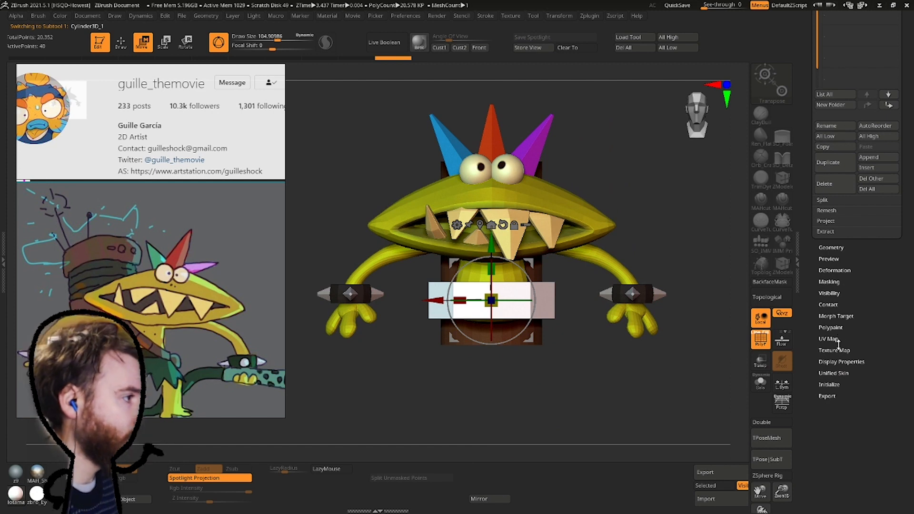
click(830, 384)
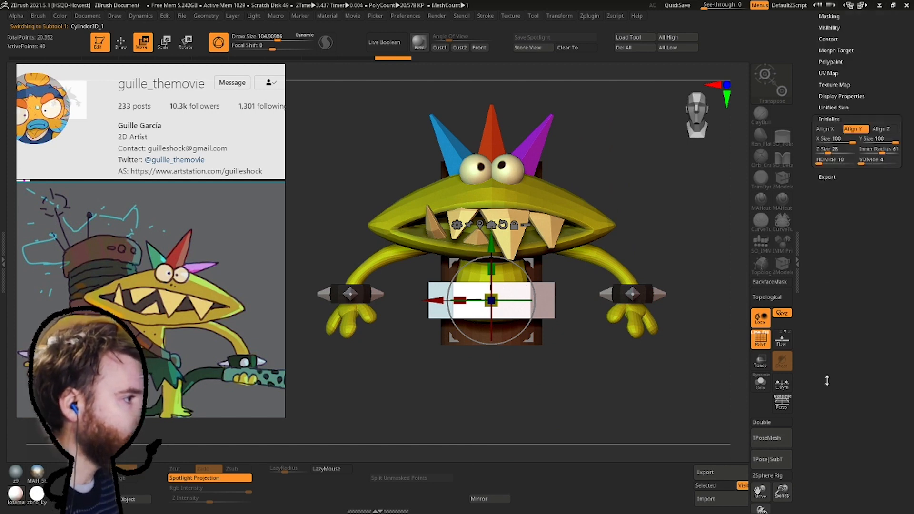
ctrl+right_drag(604, 299, 676, 255)
drag(880, 84, 899, 84)
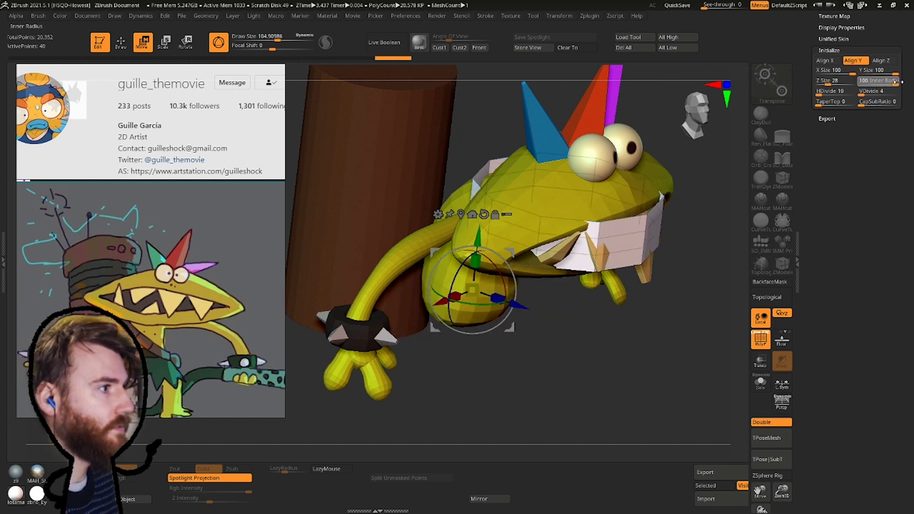
ctrl+right_drag(658, 208, 685, 181)
mouse_move(849, 191)
mouse_down()
mouse_move(879, 133)
mouse_move(851, 205)
mouse_up()
key(ctrl+z)
key(ctrl+z)
Select the merged creature mesh and move it up so the ring sits around its lower body.
shift+drag(525, 159, 485, 270)
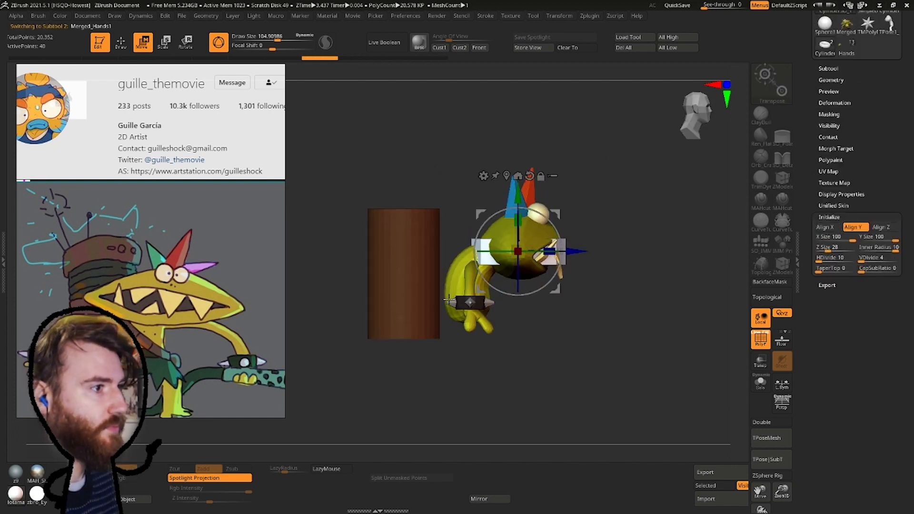
alt+click(485, 270)
key(shift+f)
alt+right_drag(553, 208, 607, 148)
alt+click(457, 196)
key(q)
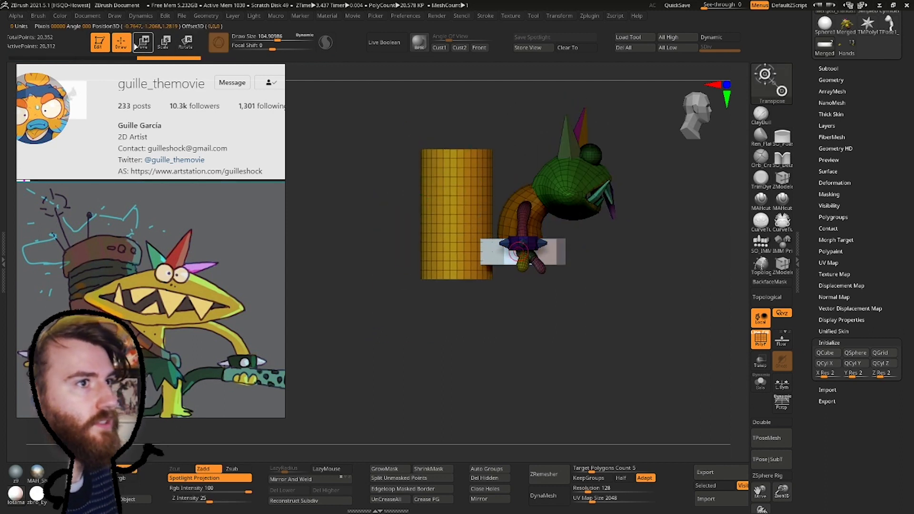
Hide the backpack cylinder's polygroup in the merged mesh and delete the hidden geometry.
ctrl+shift+click(469, 200)
ctrl+shift+click(467, 204)
click(490, 482)
Set the Cylinder3D_1 ring's Inner Radius to 72 to fit around the belly and increase its horizontal divisions.
right_drag(601, 143, 613, 245)
key(w)
alt+click(615, 251)
drag(890, 249, 844, 239)
key(ctrl+z)
drag(559, 228, 589, 226)
drag(843, 239, 887, 246)
key(ctrl+z)
drag(887, 246, 885, 247)
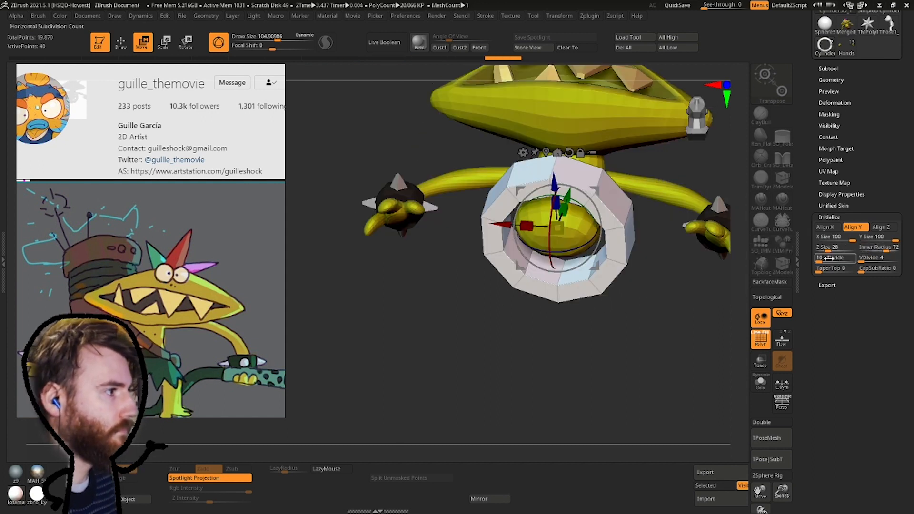
drag(826, 258, 831, 286)
drag(677, 305, 648, 289)
Switch back to the creature's full Hands tool and show its subtool list.
drag(615, 364, 748, 185)
drag(866, 97, 865, 181)
click(847, 107)
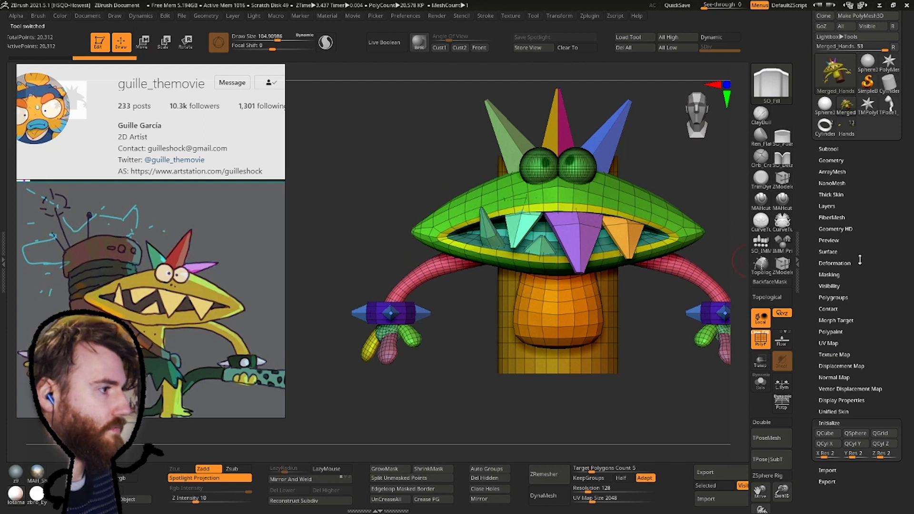
click(849, 148)
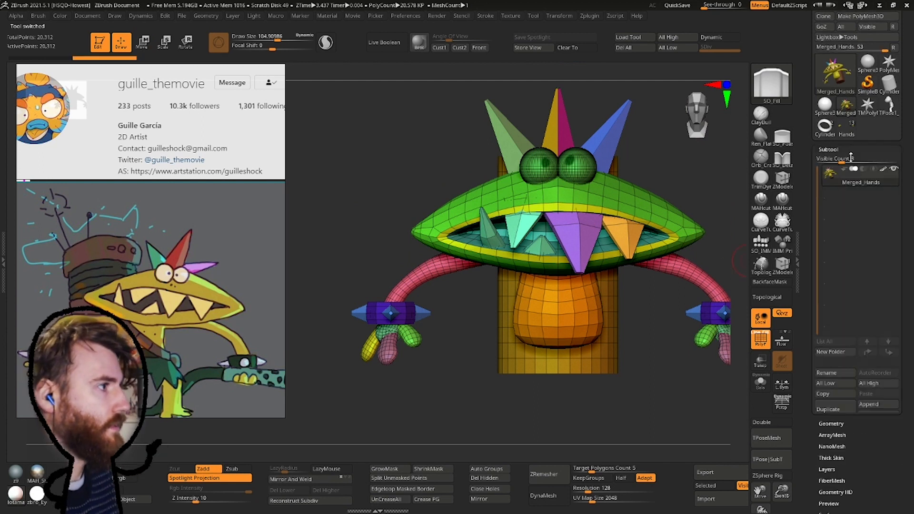
click(850, 137)
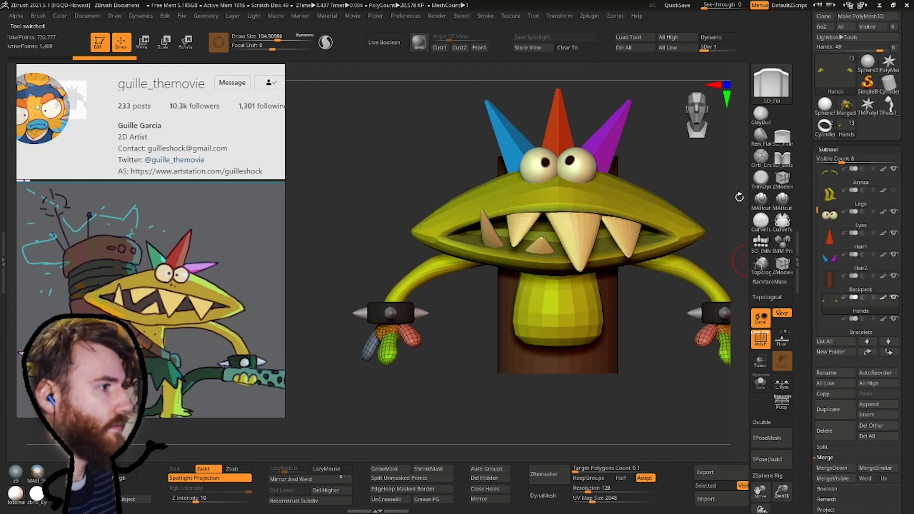
Show the Legs subtool again, select the Body and raise all subtools to their highest subdivision.
click(894, 190)
right_drag(707, 287, 637, 342)
alt+right_drag(637, 342, 582, 276)
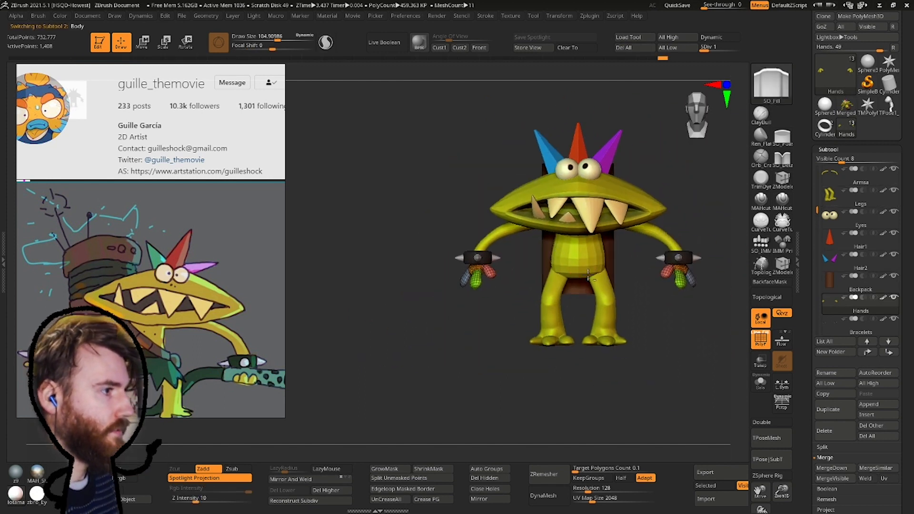
alt+click(589, 276)
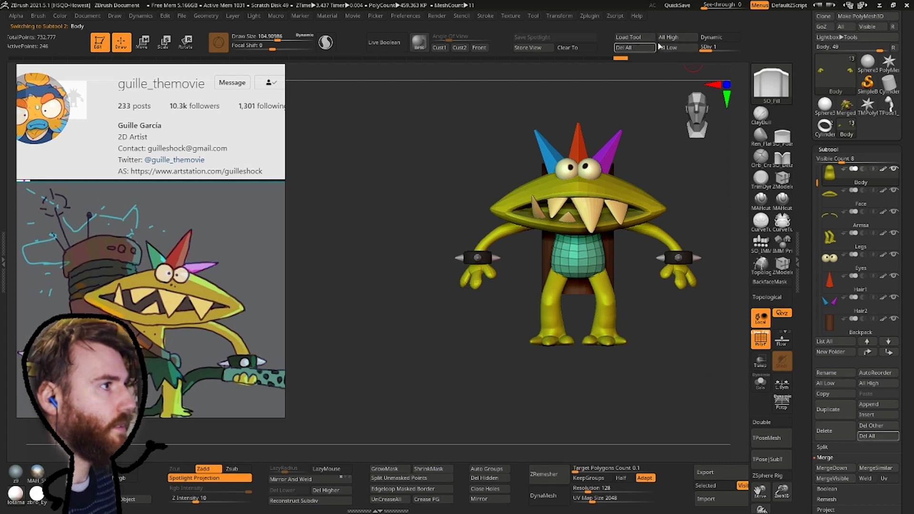
click(669, 37)
drag(653, 279, 667, 279)
Append the Cylinder3D_1 ring to the creature, select it and rename the subtool Belt.
click(878, 405)
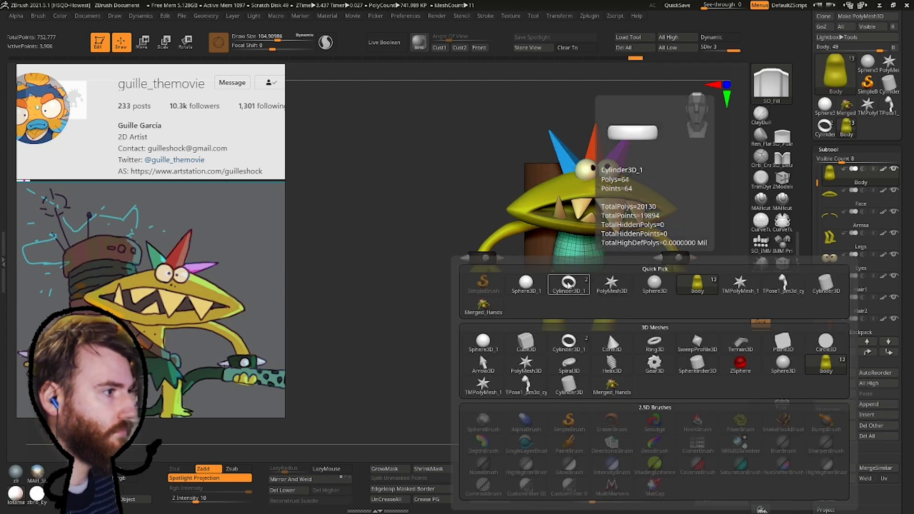
click(569, 284)
alt+click(612, 239)
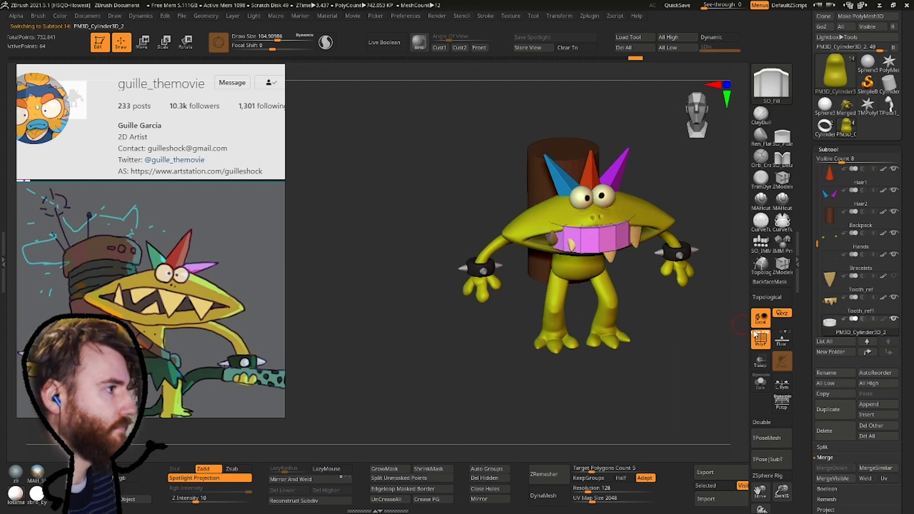
click(831, 373)
text(Belt)
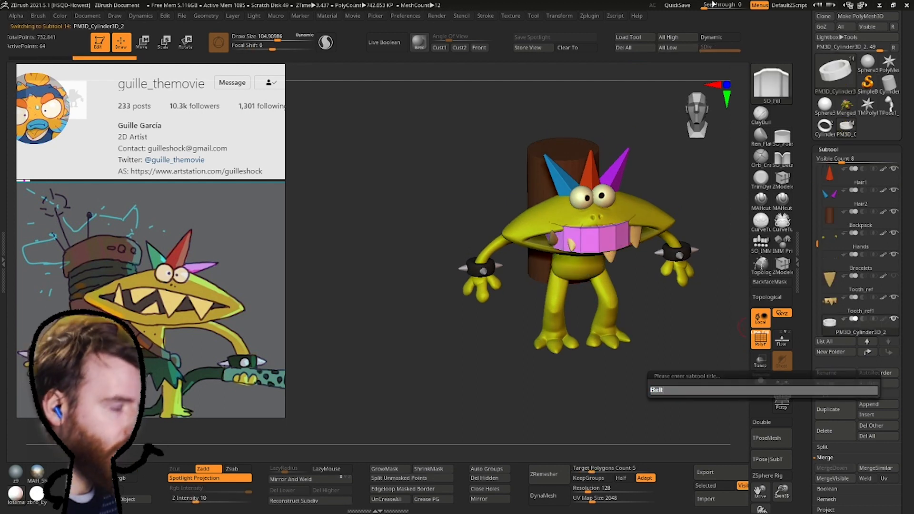
key(Return)
Move the belt ring down to the creature's waist and back in line with the body.
click(142, 42)
shift+drag(481, 186, 453, 178)
drag(594, 176, 594, 273)
right_drag(596, 372, 621, 301)
drag(631, 308, 583, 309)
Scale the belt down to fit around the body and fine-tune its height at the waist.
right_drag(530, 372, 527, 320)
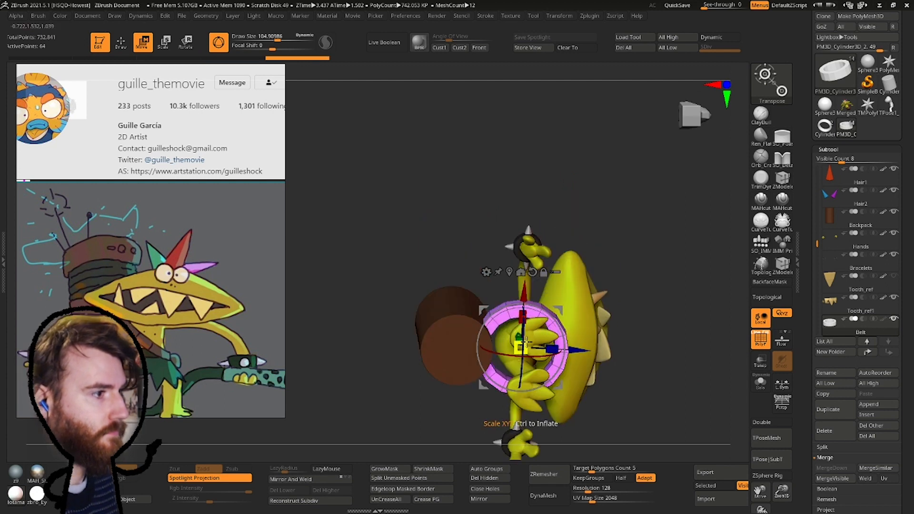
drag(527, 341, 518, 361)
shift+right_drag(521, 361, 529, 267)
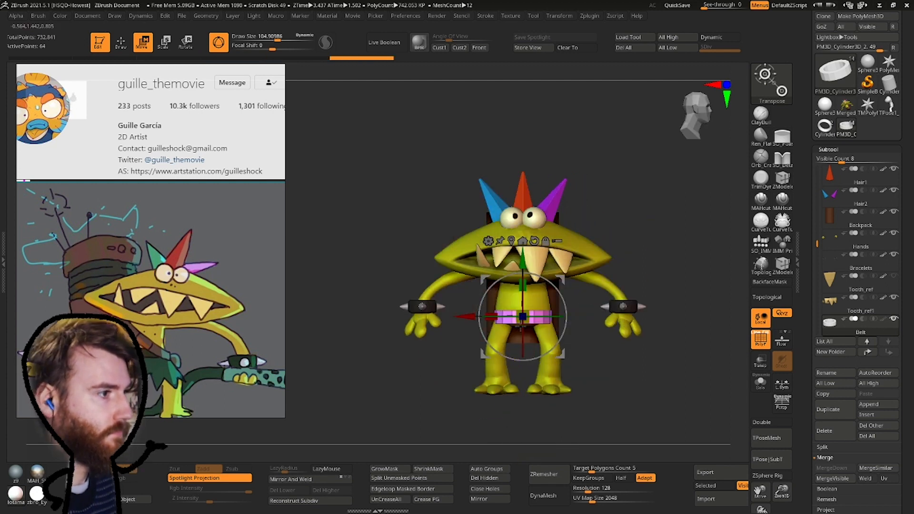
drag(524, 258, 524, 253)
ctrl+right_drag(552, 301, 578, 313)
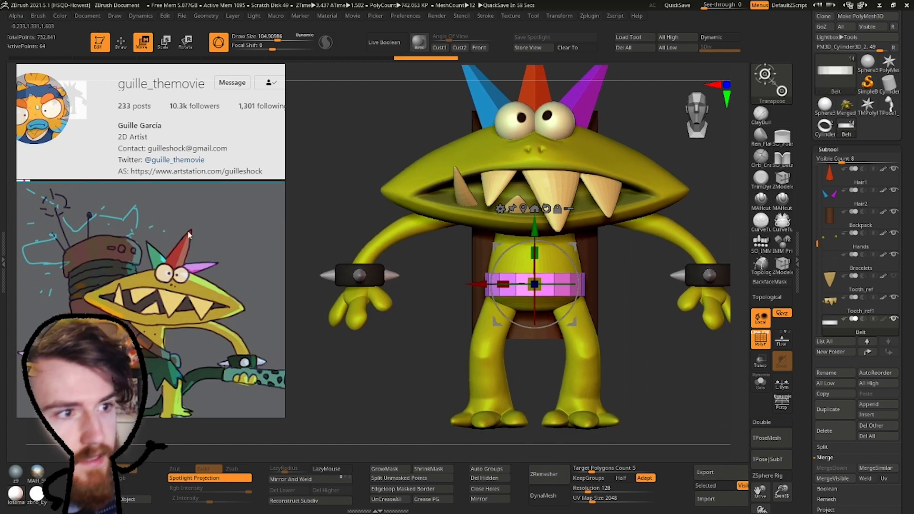
Reposition the concept art to show the skirt and lower the belt slightly onto the hips.
drag(189, 234, 290, 176)
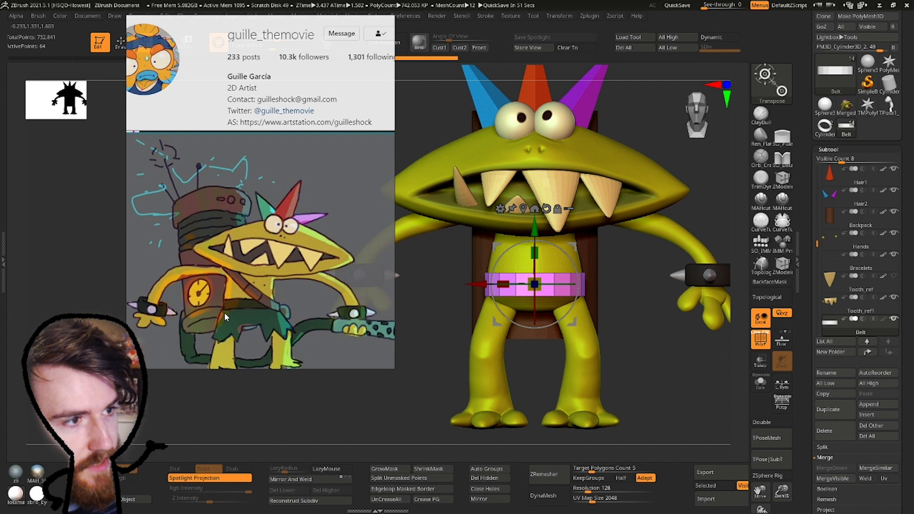
drag(236, 277, 169, 300)
drag(535, 228, 535, 235)
right_drag(535, 236, 506, 253)
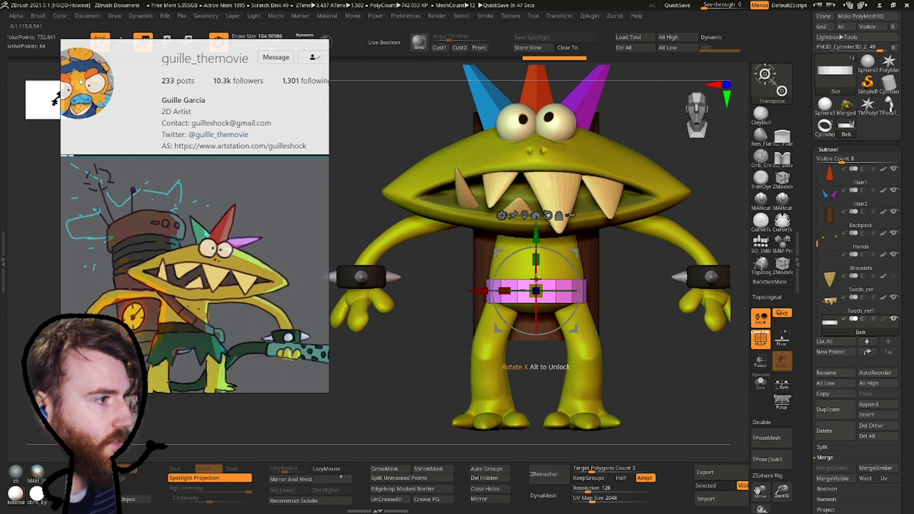
alt+drag(538, 261, 537, 260)
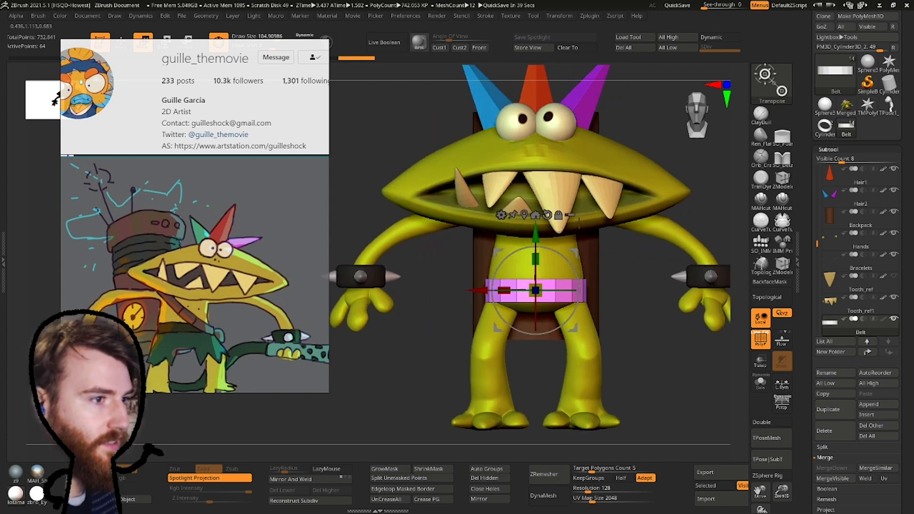
Check the belt's fit against the body and concept art from several angles, and reselect the Belt subtool.
alt+drag(618, 275, 578, 234)
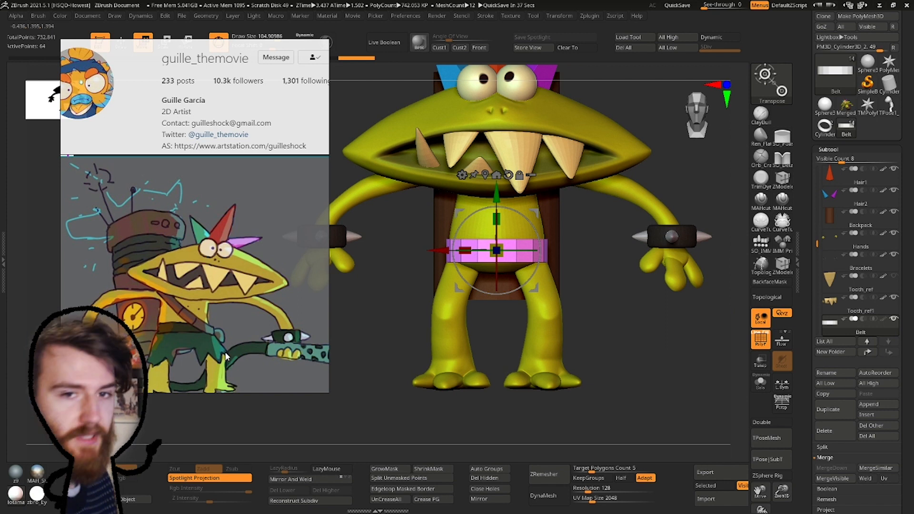
mouse_move(419, 322)
mouse_down()
mouse_move(484, 324)
mouse_move(420, 330)
mouse_up()
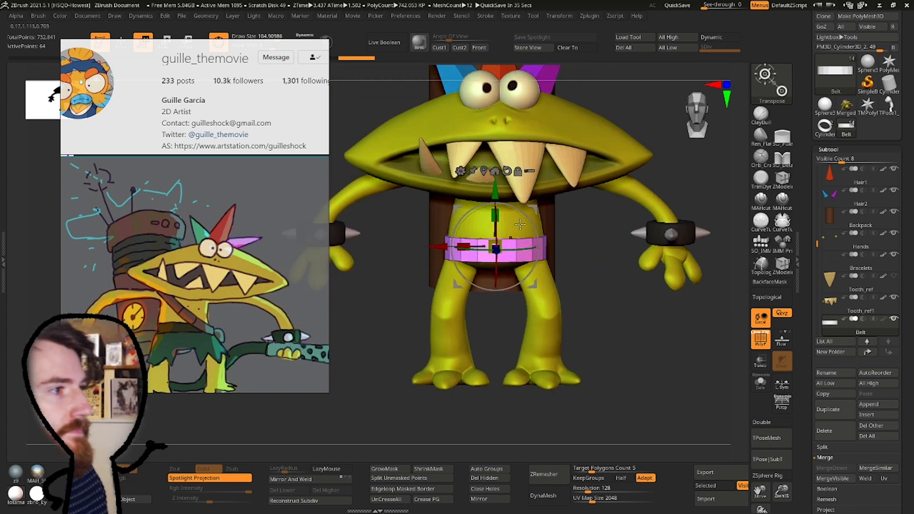
alt+click(507, 230)
right_drag(509, 245, 626, 260)
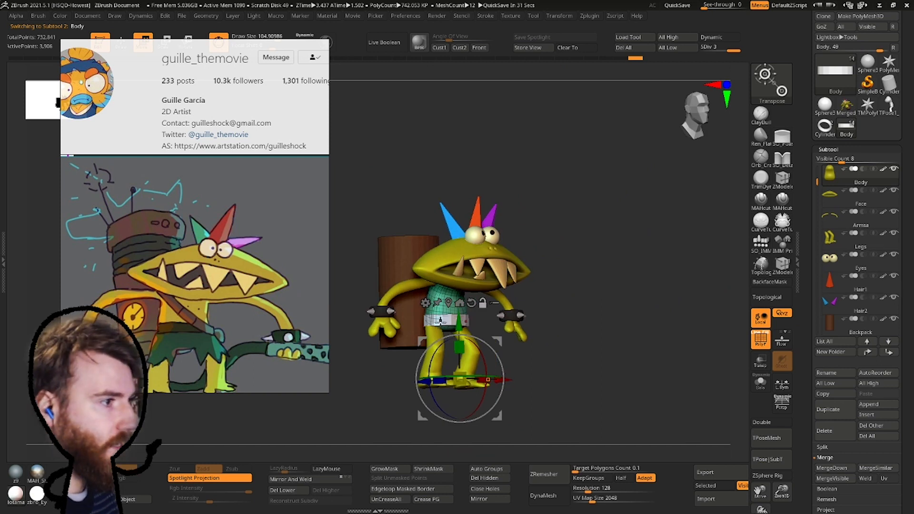
alt+click(441, 320)
mouse_move(741, 336)
right_down()
mouse_move(582, 300)
mouse_move(545, 256)
mouse_move(699, 221)
right_up()
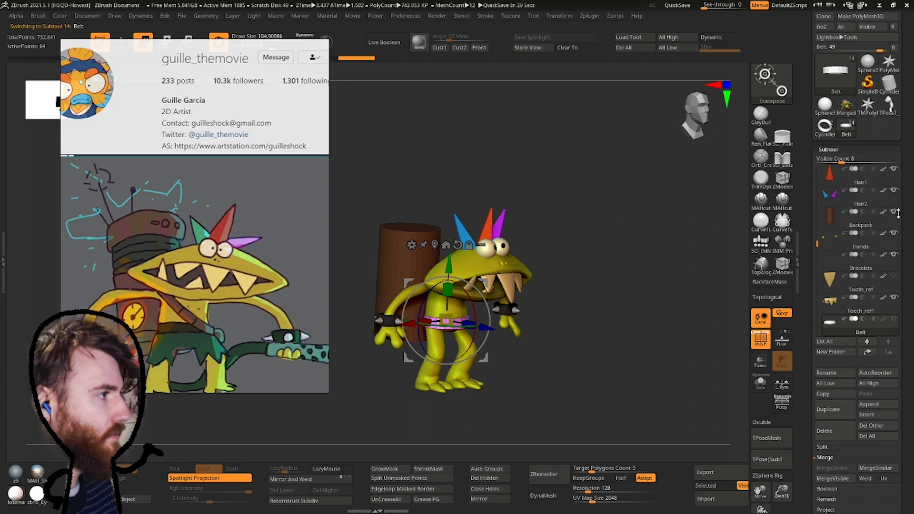
Select the Legs subtool, merge all visible parts into a new tool with the backpack and belt left out, and open the merged tool.
right_drag(535, 250, 634, 216)
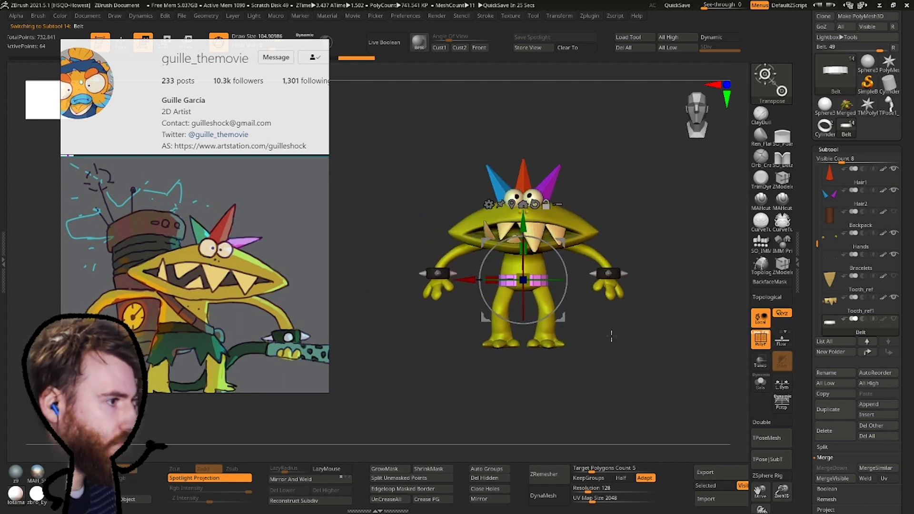
alt+click(544, 344)
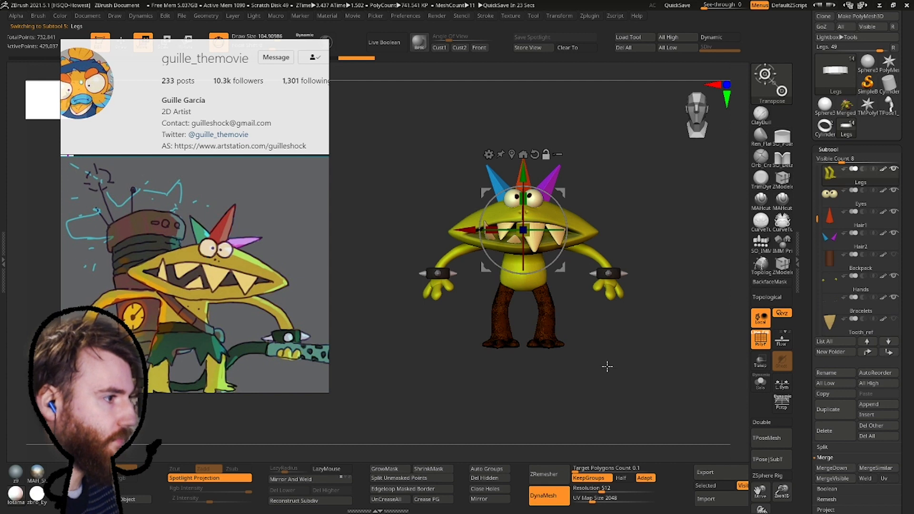
click(123, 41)
click(831, 478)
click(847, 128)
scroll(580, 266, up, 5)
right_drag(581, 266, 534, 286)
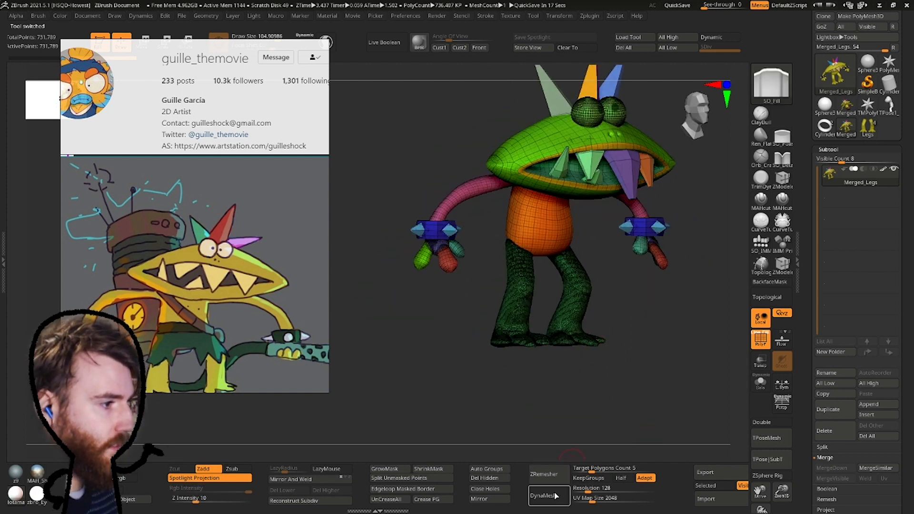
Hide the head, eyes, hair spikes and teeth polygroups of the merged creature.
ctrl+alt+shift+click(577, 167)
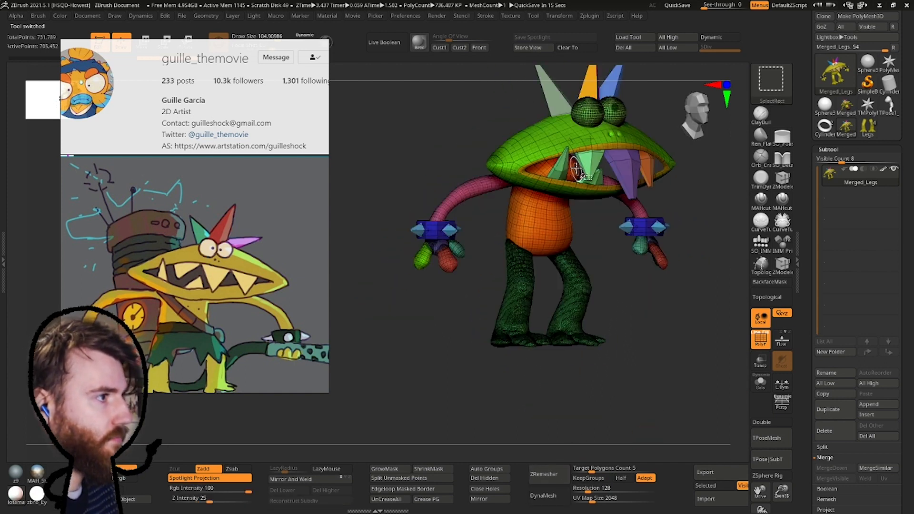
ctrl+alt+shift+click(580, 143)
ctrl+alt+shift+click(571, 153)
ctrl+alt+shift+click(591, 153)
ctrl+alt+shift+click(615, 113)
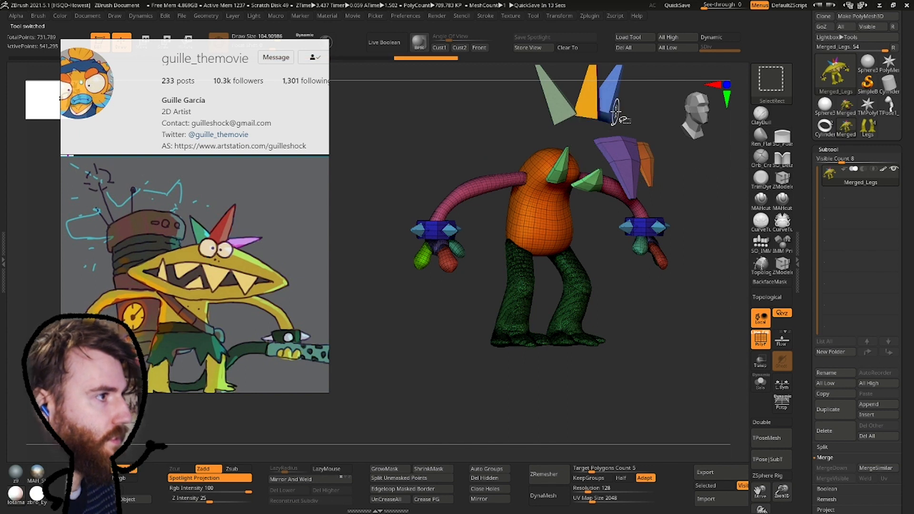
ctrl+alt+shift+click(583, 97)
ctrl+alt+shift+click(555, 96)
ctrl+alt+shift+click(562, 162)
ctrl+alt+shift+click(589, 180)
ctrl+alt+shift+click(610, 183)
key(ctrl+z)
ctrl+alt+shift+click(629, 160)
ctrl+alt+shift+click(646, 162)
Hide the bracelets, hands and arms so only the torso and legs remain visible.
ctrl+alt+shift+click(645, 228)
ctrl+alt+shift+click(641, 245)
mouse_move(692, 215)
shift+mouse_down()
mouse_move(671, 183)
mouse_move(613, 290)
shift+mouse_up()
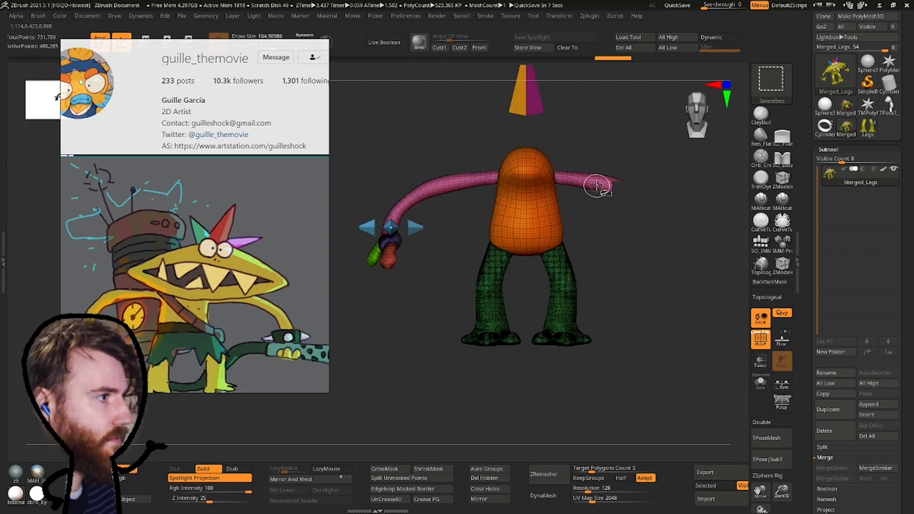
key(ctrl+z)
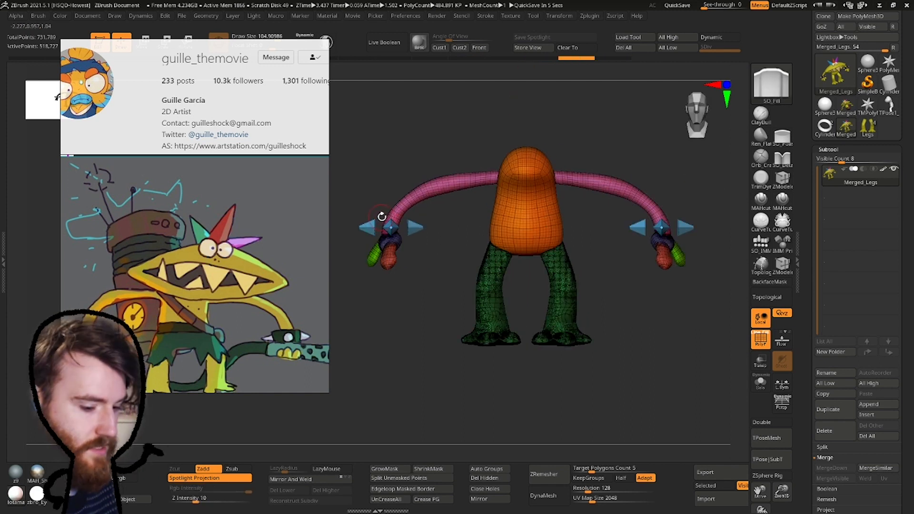
mouse_move(348, 162)
ctrl+alt+shift+mouse_down()
mouse_move(424, 302)
mouse_move(435, 296)
ctrl+alt+shift+mouse_up()
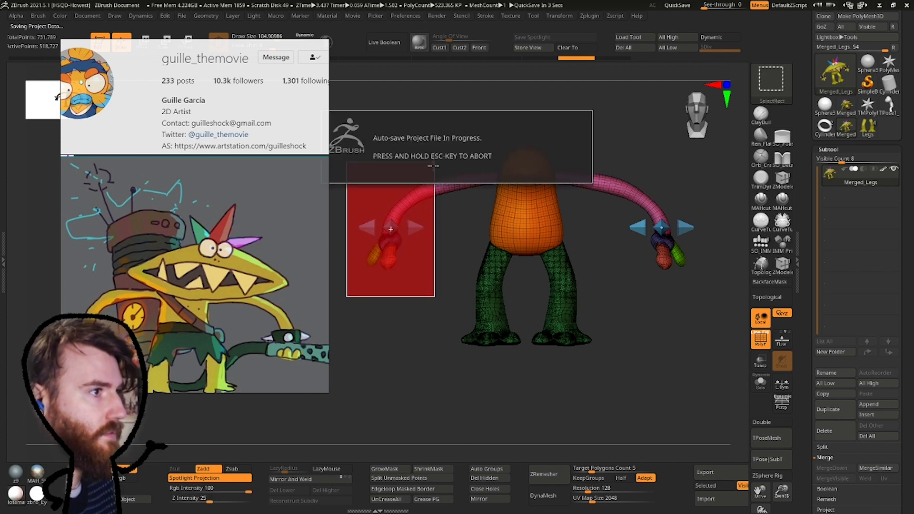
alt+drag(445, 155, 411, 244)
ctrl+alt+shift+drag(444, 106, 536, 220)
ctrl+alt+shift+drag(364, 219, 445, 289)
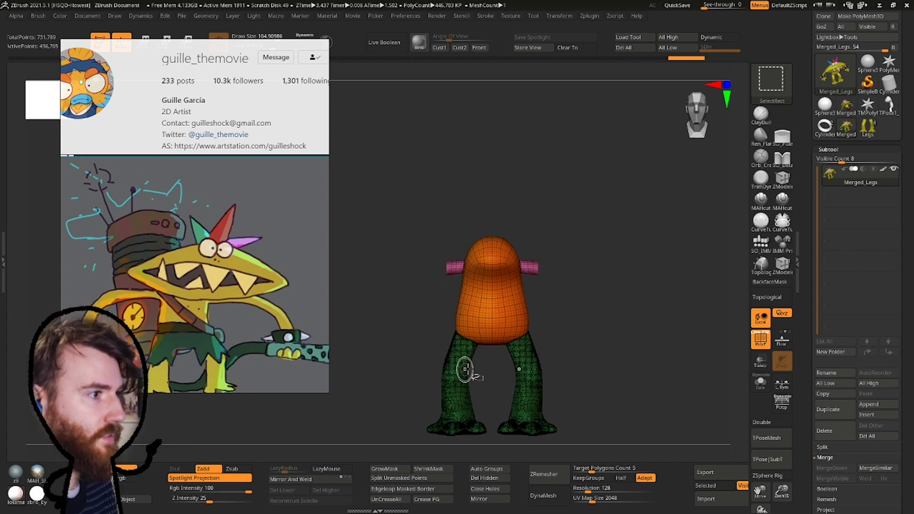
ctrl+alt+shift+click(533, 269)
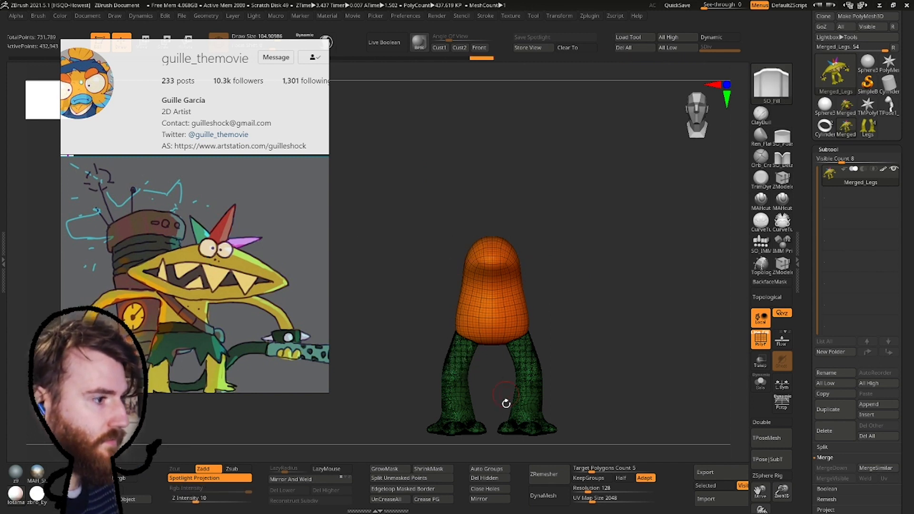
Delete the hidden geometry and DynaMesh the torso and legs into one mesh at resolution 128.
click(492, 478)
drag(607, 338, 537, 369)
shift+drag(533, 323, 566, 393)
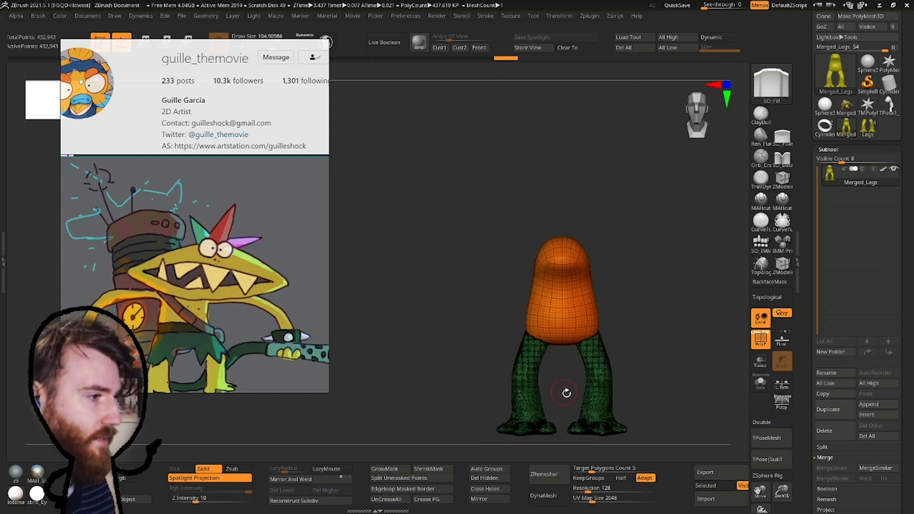
click(543, 496)
Mask a horizontal band across the waist, hips and upper thighs as the area for the shorts.
drag(494, 369, 530, 260)
mouse_move(530, 260)
ctrl+right_down()
mouse_move(539, 273)
mouse_move(597, 257)
ctrl+right_up()
shift+drag(439, 214, 459, 270)
shift+right_drag(459, 270, 431, 212)
right_drag(490, 189, 427, 245)
shift+drag(445, 305, 475, 259)
shift+right_drag(475, 259, 398, 238)
mouse_move(373, 267)
ctrl+mouse_down()
mouse_move(510, 316)
mouse_move(422, 251)
mouse_move(595, 205)
mouse_move(638, 208)
mouse_move(639, 267)
ctrl+mouse_up()
Adjust the edges of the hip mask around the upper thighs from the back and side.
mouse_move(455, 259)
right_down()
mouse_move(537, 251)
mouse_move(465, 253)
mouse_move(450, 298)
right_up()
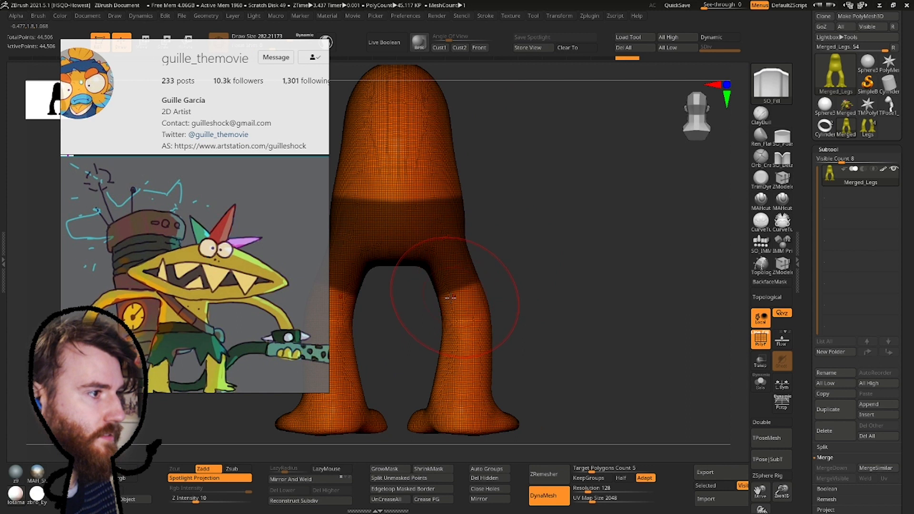
shift+right_drag(504, 253, 453, 270)
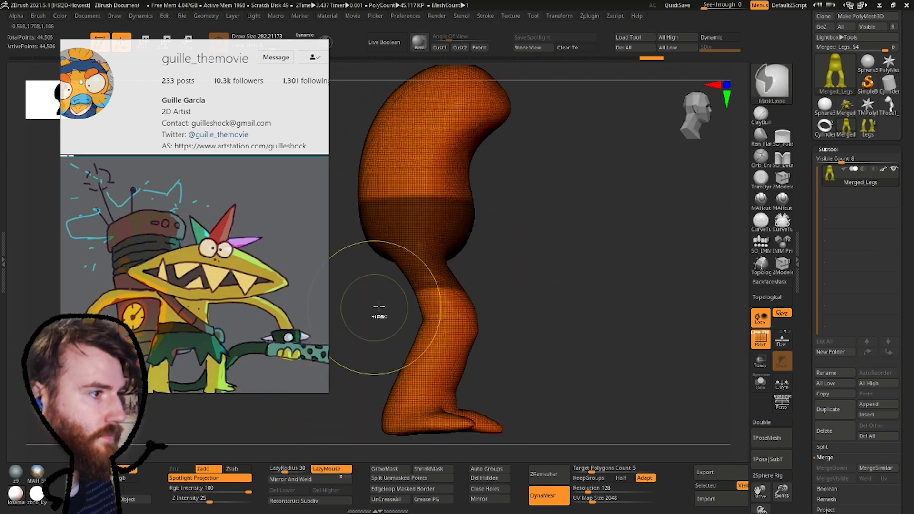
mouse_move(487, 267)
ctrl+alt+mouse_down()
mouse_move(395, 334)
mouse_move(413, 339)
ctrl+alt+mouse_up()
ctrl+drag(487, 271, 381, 286)
mouse_move(515, 251)
shift+right_down()
mouse_move(415, 231)
mouse_move(444, 297)
mouse_move(404, 265)
shift+right_up()
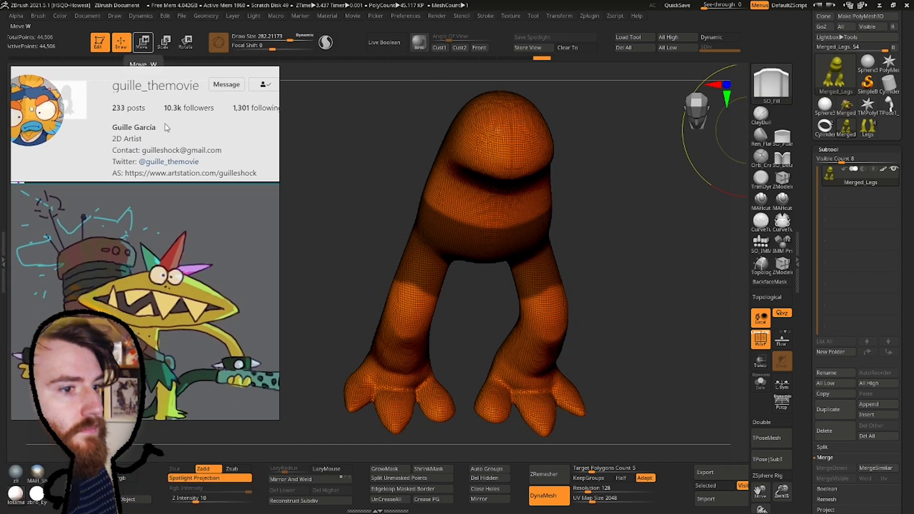
Choose the MaskPen with a draw size of about 42 and refine the mask edge around both thighs.
key(b)
key(m)
key(p)
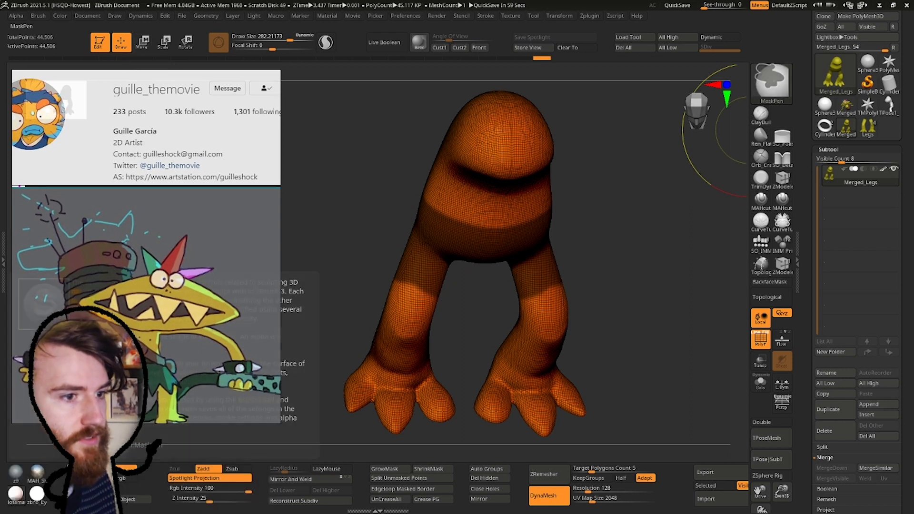
mouse_move(347, 302)
right_down()
mouse_move(486, 253)
mouse_move(492, 213)
right_up()
key(s)
mouse_move(487, 185)
mouse_down()
mouse_move(458, 186)
mouse_move(463, 168)
mouse_up()
mouse_move(519, 194)
right_down()
mouse_move(525, 147)
mouse_move(453, 182)
right_up()
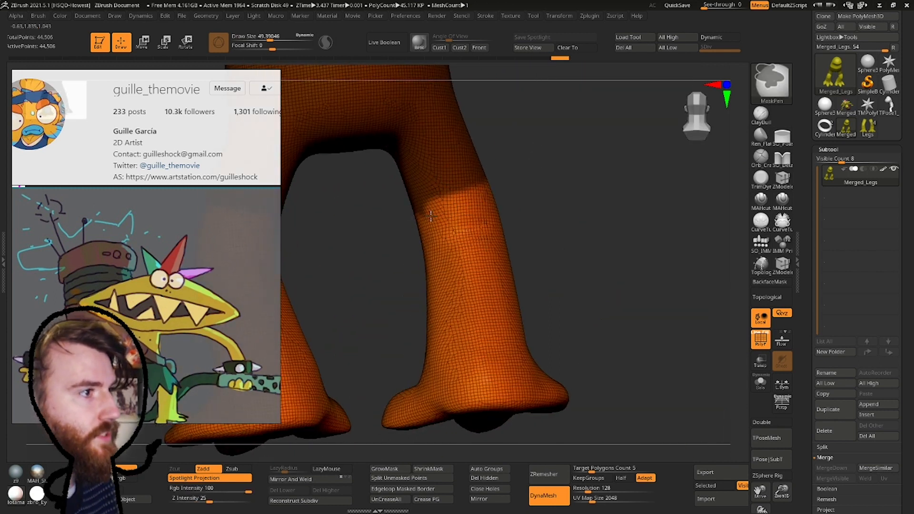
mouse_move(498, 161)
right_down()
mouse_move(525, 149)
mouse_move(476, 198)
mouse_move(473, 184)
right_up()
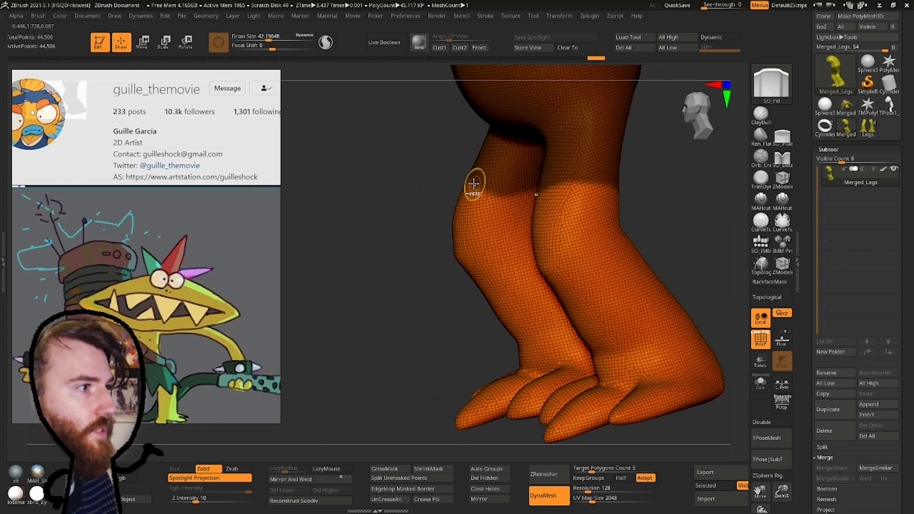
mouse_move(518, 205)
right_down()
mouse_move(438, 177)
mouse_move(486, 178)
mouse_move(459, 186)
right_up()
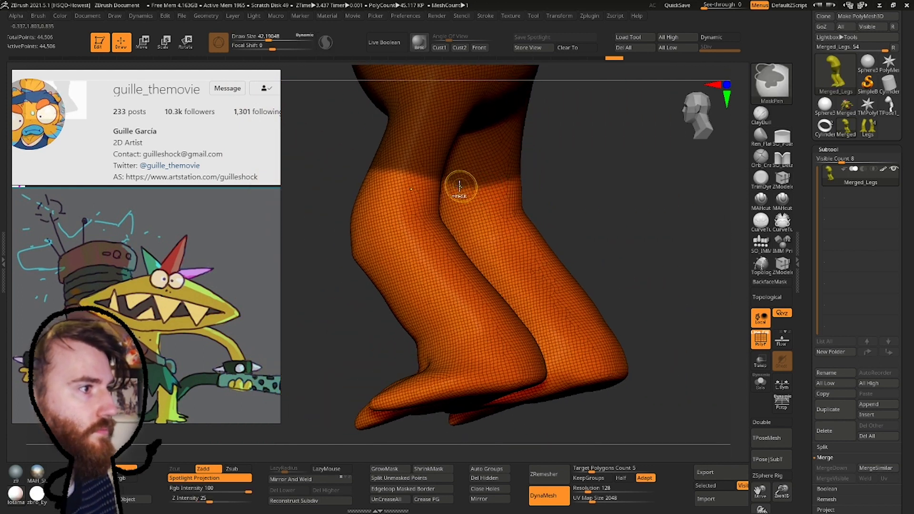
mouse_move(405, 157)
right_down()
mouse_move(456, 130)
mouse_move(451, 205)
mouse_move(378, 236)
mouse_move(414, 267)
mouse_move(424, 256)
right_up()
mouse_move(413, 333)
ctrl+right_down()
mouse_move(425, 275)
mouse_move(441, 276)
mouse_move(435, 265)
ctrl+right_up()
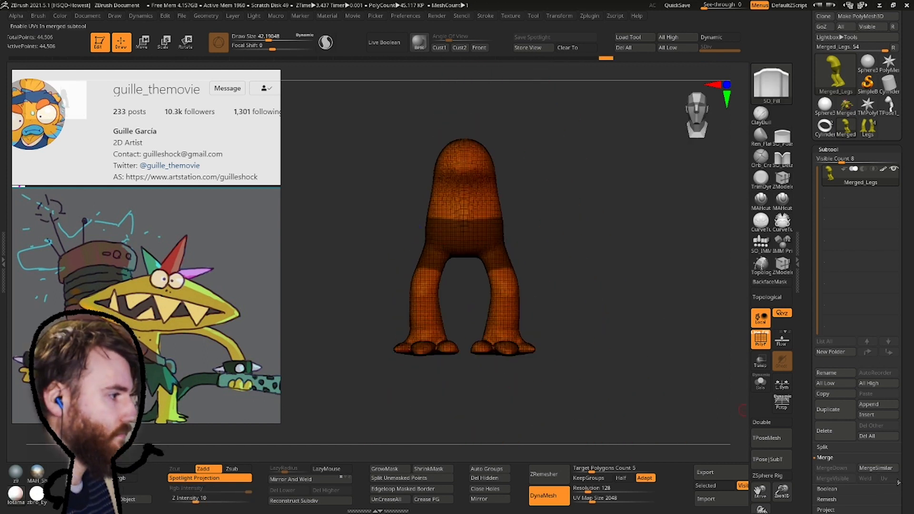
Extract the masked hip area with a thickness of 0.02 and accept it as a new subtool.
drag(899, 483, 913, 445)
click(826, 483)
click(826, 478)
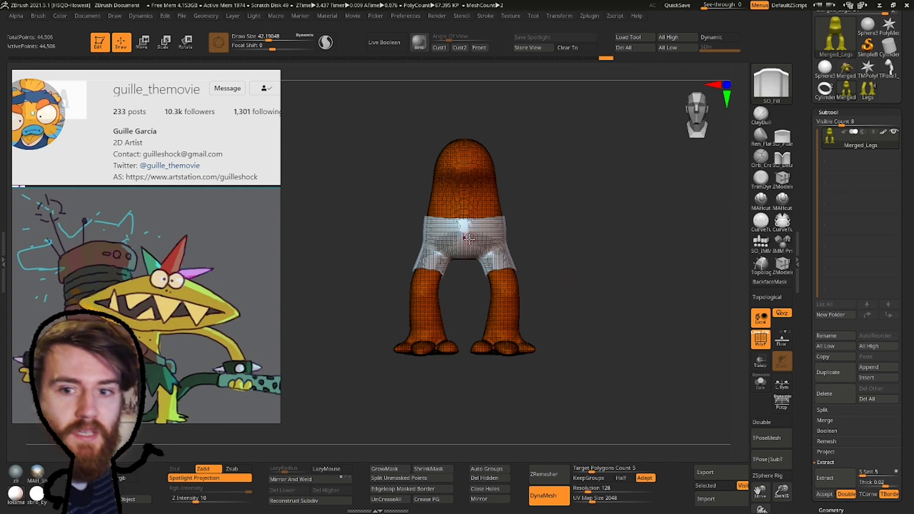
right_drag(514, 250, 733, 410)
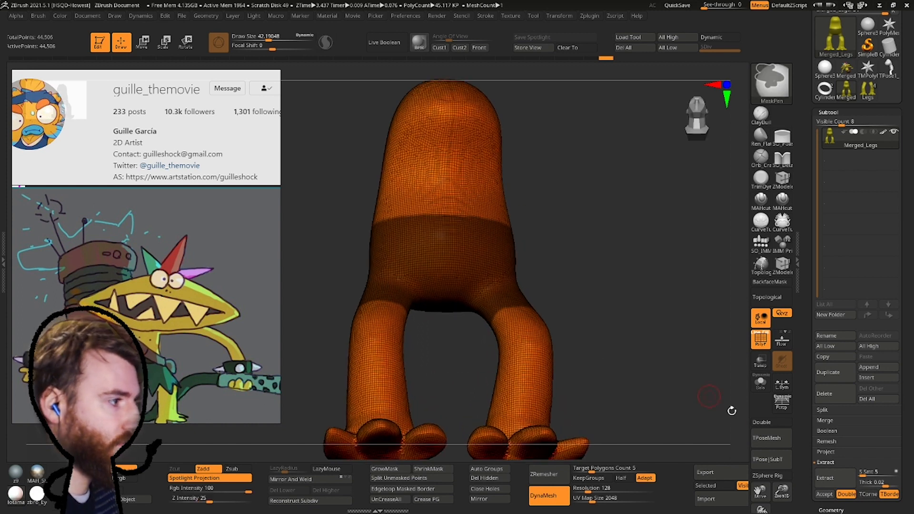
click(824, 480)
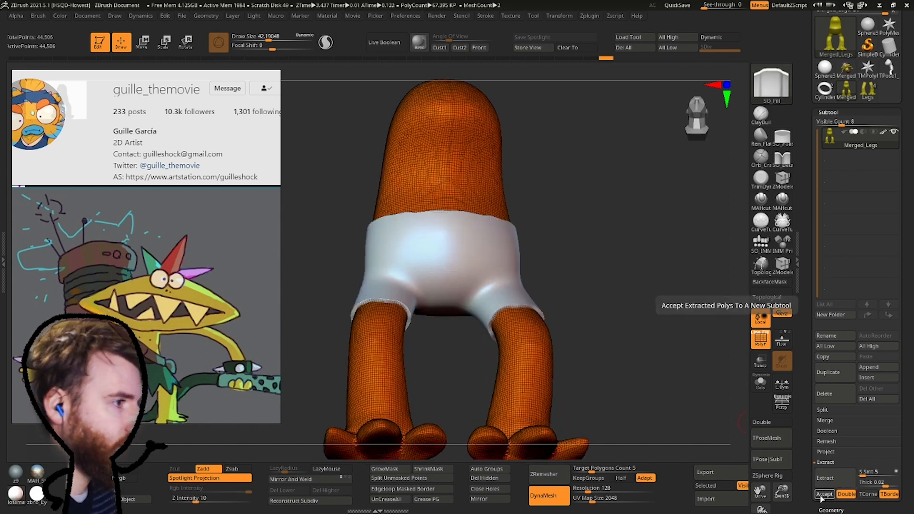
click(825, 495)
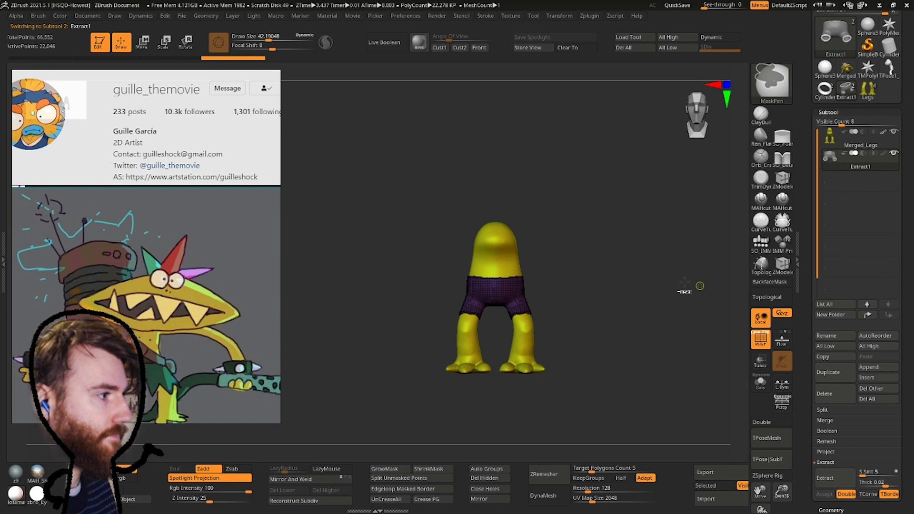
Isolate the extracted shorts and ZRemesh them with KeepGroups on and a target polygon count of 0.1.
click(761, 383)
drag(530, 438, 598, 329)
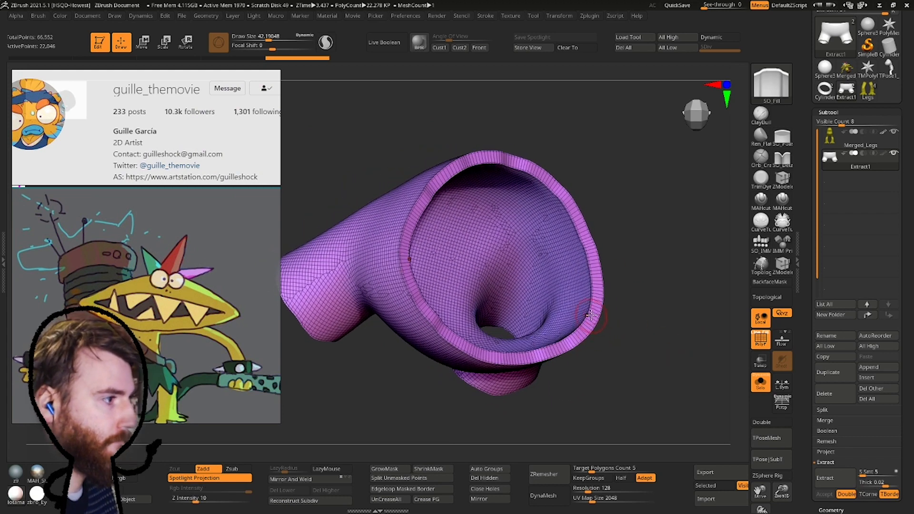
drag(591, 468, 574, 468)
click(589, 478)
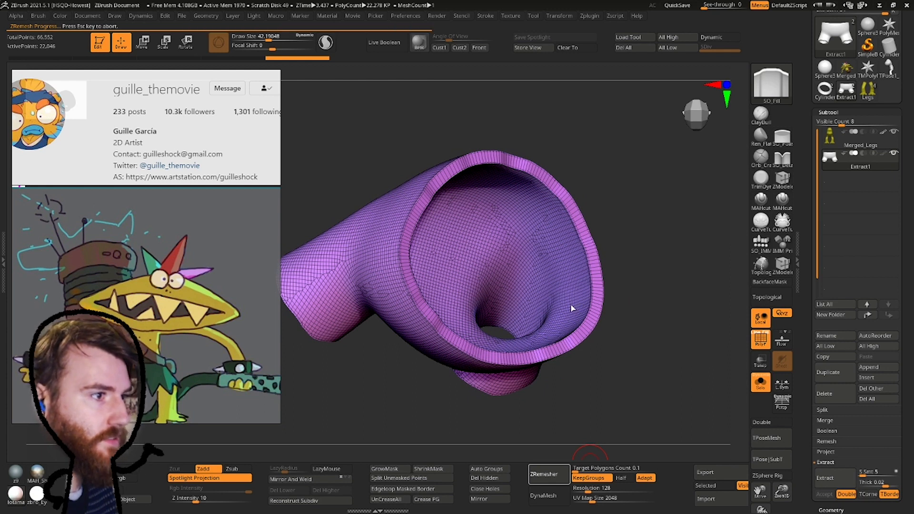
drag(570, 305, 555, 211)
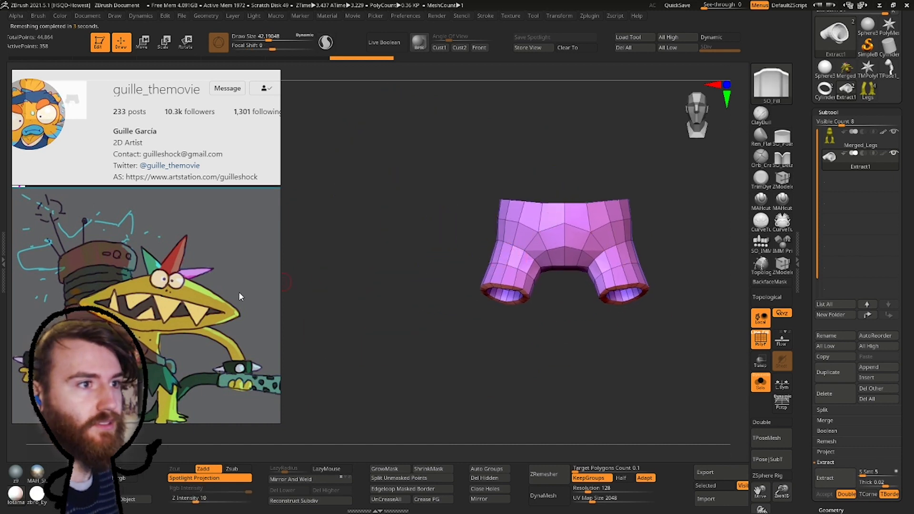
Reposition the concept art slightly and turn off Solo to show the shorts on the body.
drag(238, 301, 252, 290)
drag(559, 288, 566, 288)
click(764, 386)
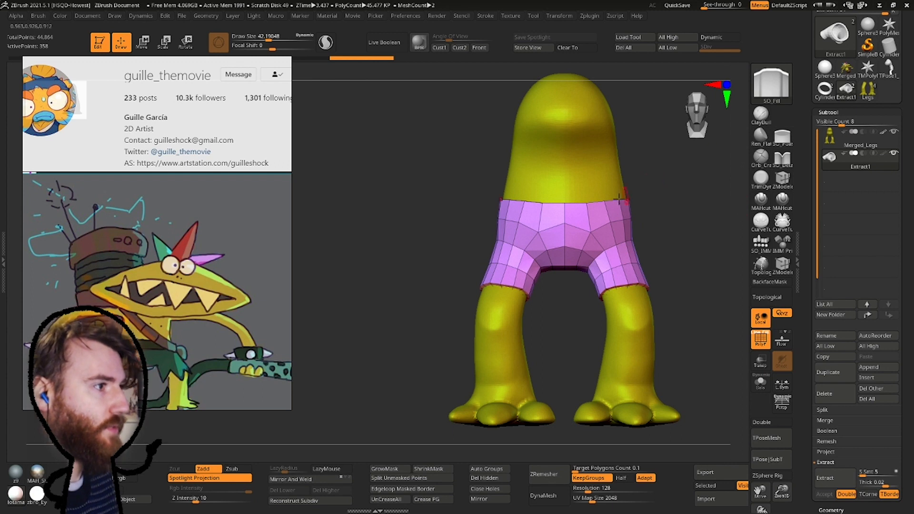
Return to the full creature tool, append the extracted shorts as a subtool and select them.
click(866, 93)
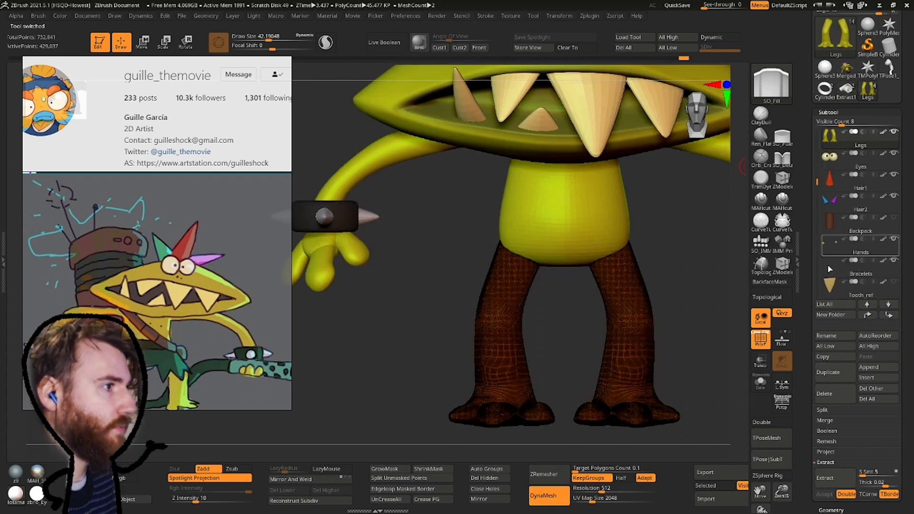
click(881, 368)
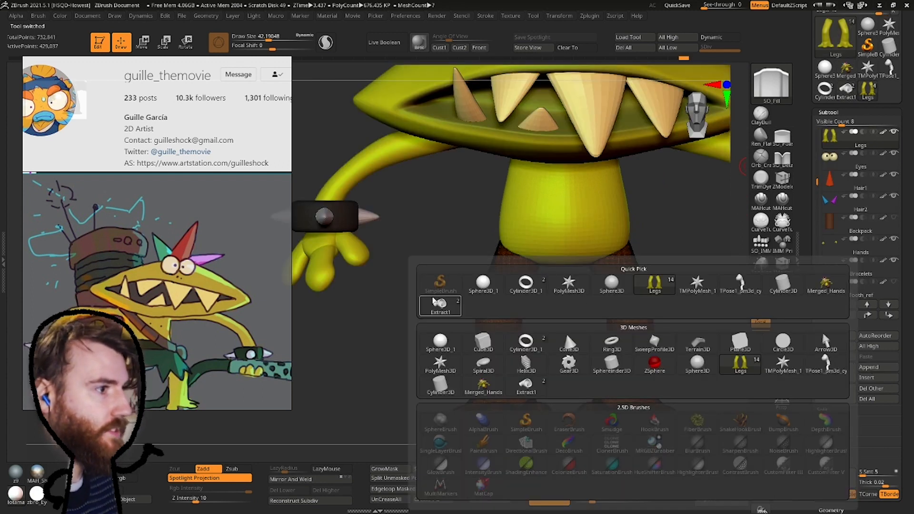
click(439, 305)
alt+click(597, 232)
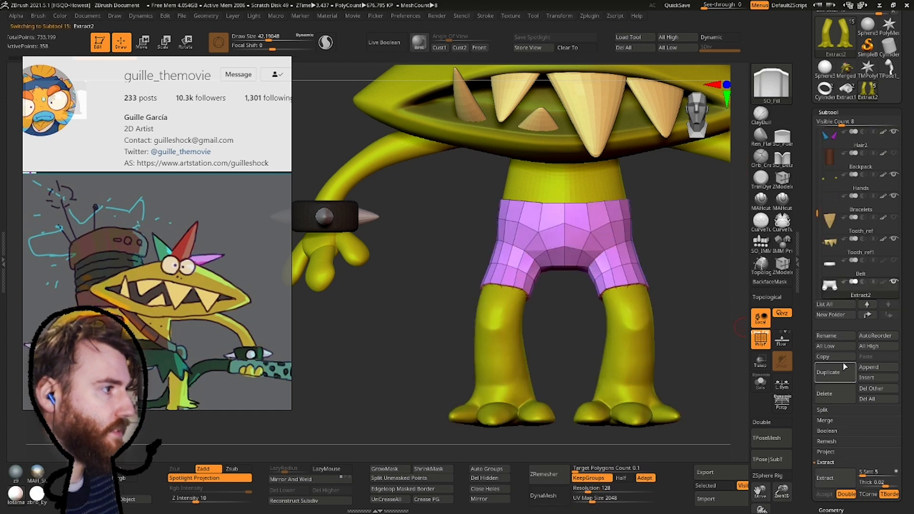
Rename the appended shorts subtool as Pants.
click(836, 339)
text(Pant)
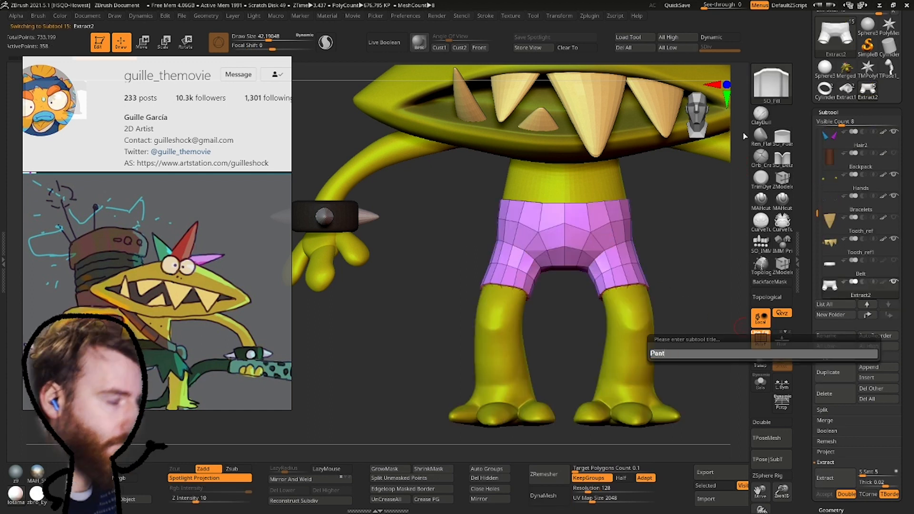
text(s)
key(Return)
Turn on the belt's visibility so it shows together with the pants.
click(893, 264)
drag(657, 241, 324, 123)
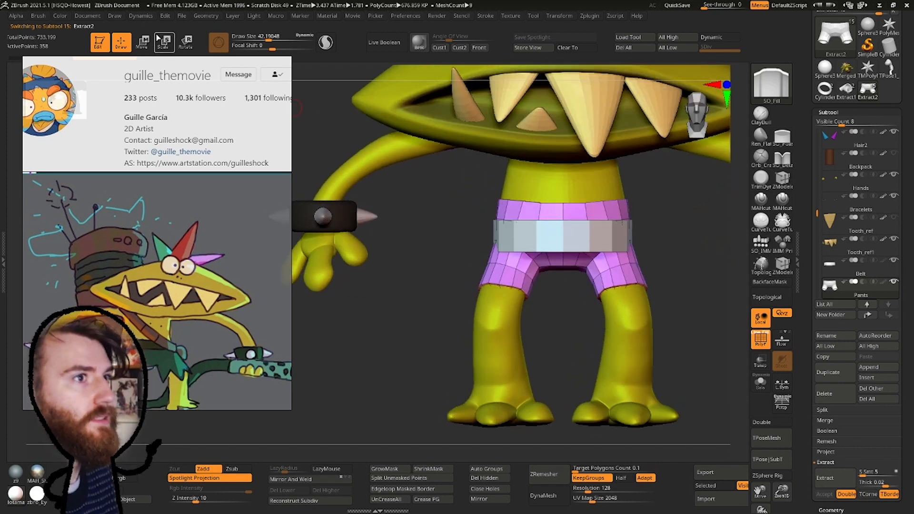
key(w)
alt+right_drag(558, 72, 541, 148)
alt+drag(545, 114, 538, 228)
key(q)
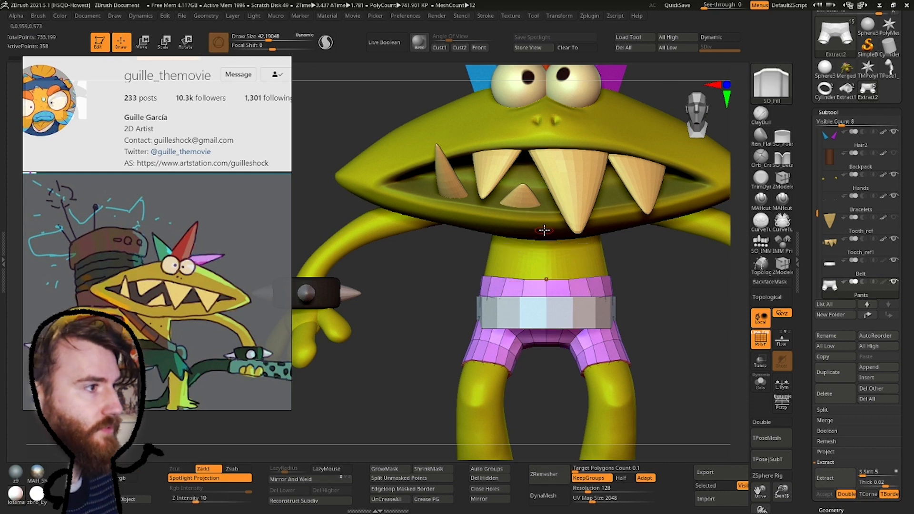
Move the pants down slightly so their waistline tucks behind the belt.
click(145, 41)
drag(546, 286, 546, 300)
mouse_move(429, 266)
mouse_down()
mouse_move(448, 210)
mouse_move(571, 162)
mouse_move(564, 160)
mouse_up()
click(123, 43)
right_drag(524, 152, 429, 159)
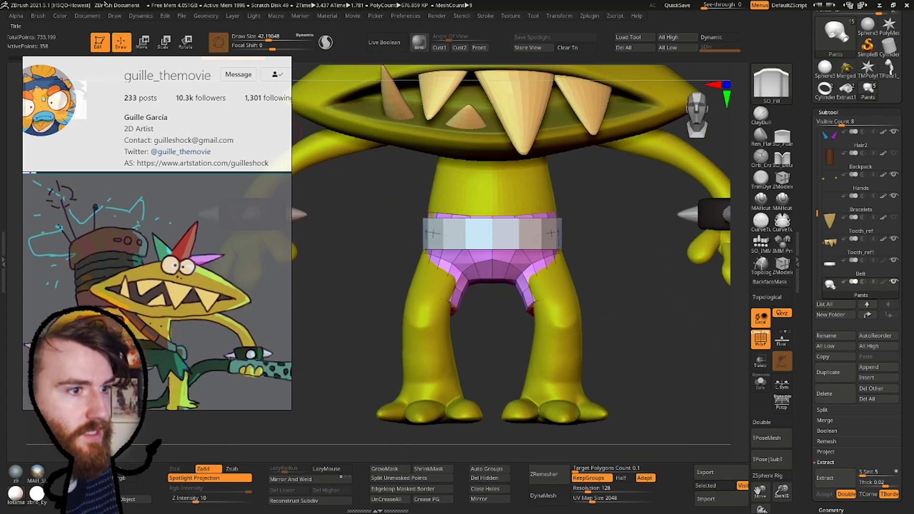
Isolate the pants, strip their extracted thickness down to a single-layer open shell, and show the whole creature again.
click(143, 42)
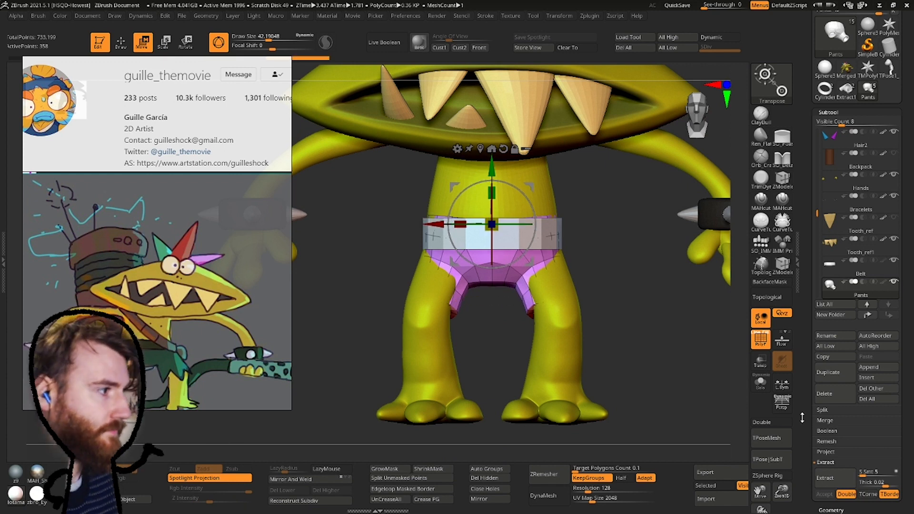
click(760, 381)
mouse_move(476, 371)
mouse_down()
mouse_move(448, 279)
mouse_move(460, 286)
mouse_move(470, 276)
mouse_move(457, 343)
mouse_move(480, 207)
mouse_move(460, 174)
mouse_move(494, 302)
mouse_up()
click(128, 43)
drag(908, 434, 908, 408)
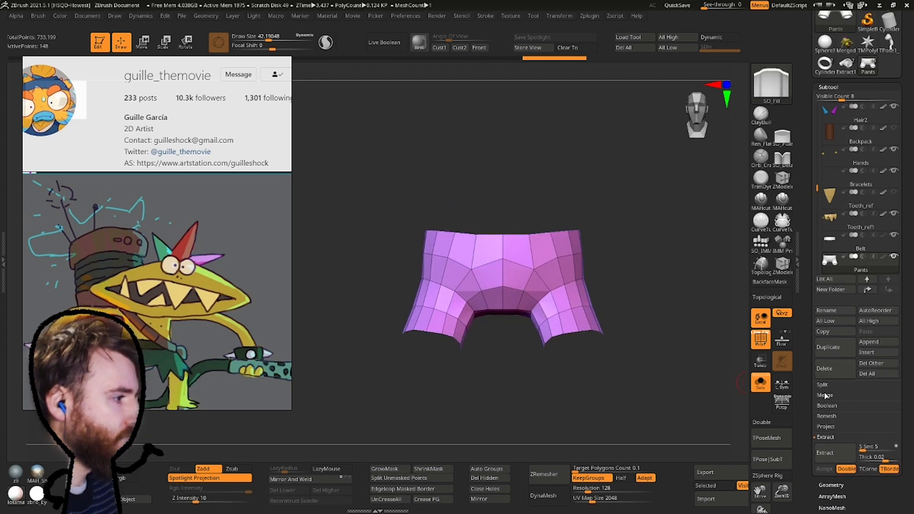
click(761, 384)
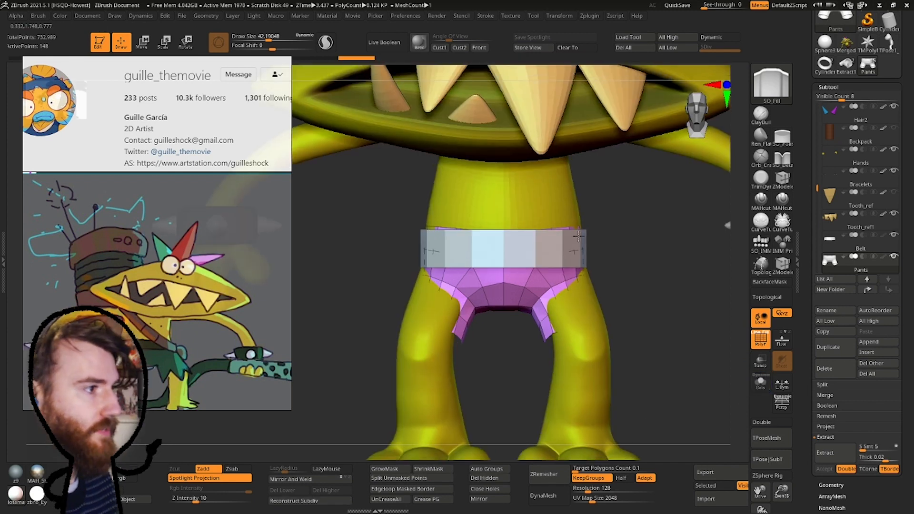
Choose the Move Topological brush and pull the pants outward from the hips and legs.
drag(677, 334, 633, 305)
key(b)
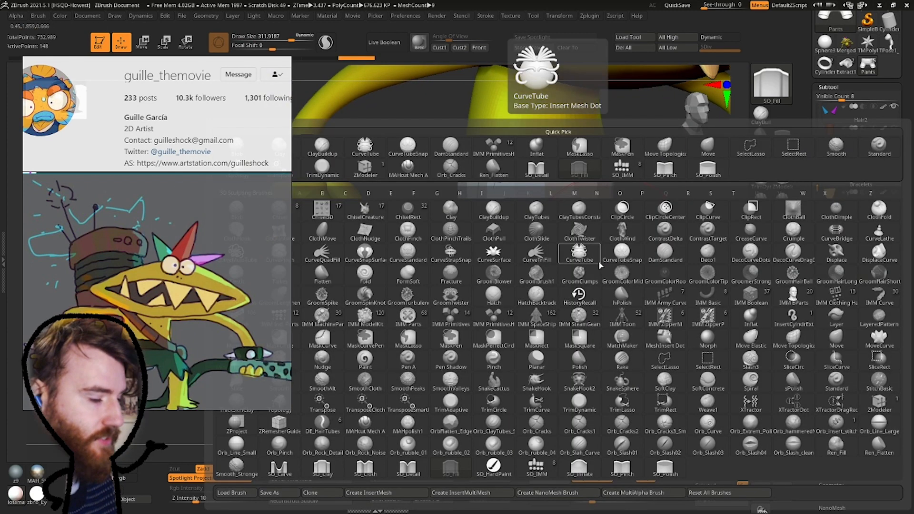
key(m)
key(t)
mouse_move(638, 251)
mouse_down()
mouse_move(645, 262)
mouse_move(667, 205)
mouse_up()
drag(620, 270, 607, 234)
mouse_move(607, 234)
right_down()
mouse_move(619, 250)
mouse_move(525, 224)
mouse_move(452, 269)
right_up()
key(space)
drag(523, 208, 521, 206)
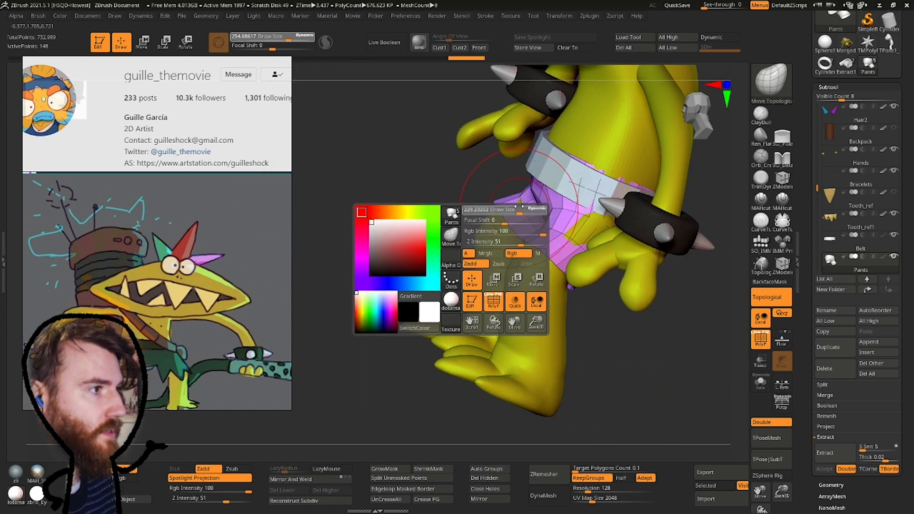
Widen the pant legs from the back and side with varying brush sizes until they wrap around both thighs.
mouse_move(470, 226)
right_down()
mouse_move(557, 200)
mouse_move(614, 209)
mouse_move(485, 190)
mouse_move(497, 220)
mouse_move(458, 267)
right_up()
key(space)
drag(408, 222, 417, 222)
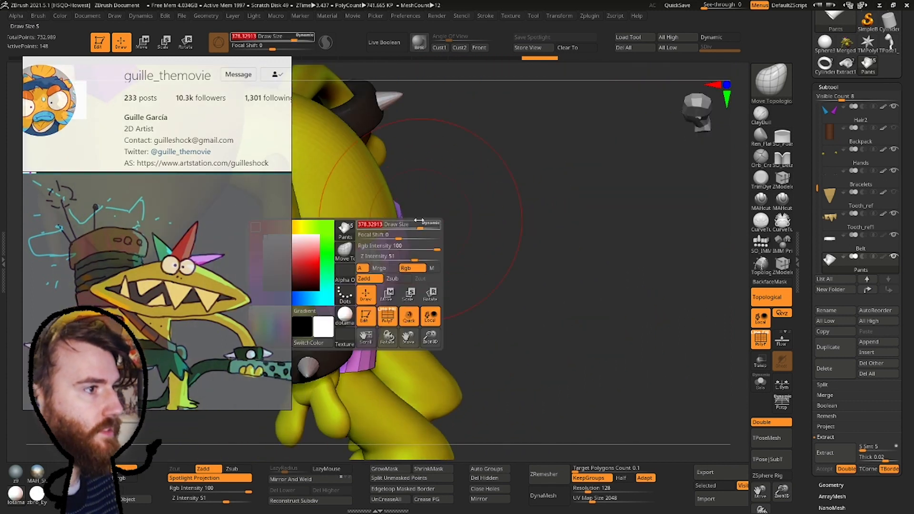
mouse_move(397, 235)
right_down()
mouse_move(416, 247)
mouse_move(377, 223)
mouse_move(470, 219)
mouse_move(419, 210)
mouse_move(424, 262)
right_up()
key(space)
drag(436, 211, 432, 212)
mouse_move(432, 212)
right_down()
mouse_move(420, 190)
mouse_move(395, 266)
mouse_move(429, 214)
mouse_move(460, 228)
mouse_move(487, 187)
mouse_move(525, 269)
mouse_move(476, 229)
mouse_move(445, 292)
right_up()
alt+click(461, 228)
alt+click(525, 269)
Isolate the pants and delete surplus edge loops with ZModeler to simplify the mesh.
right_click(444, 292)
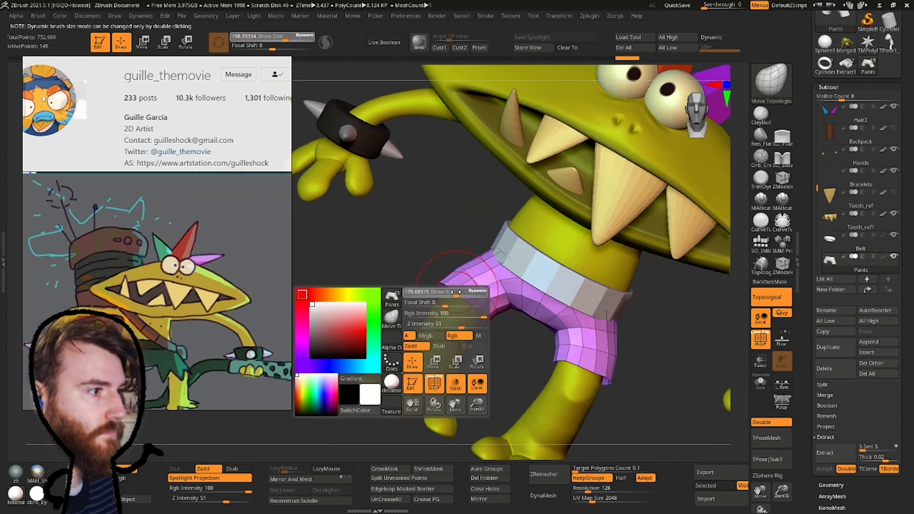
ctrl+right_drag(633, 310, 665, 363)
right_drag(665, 363, 628, 353)
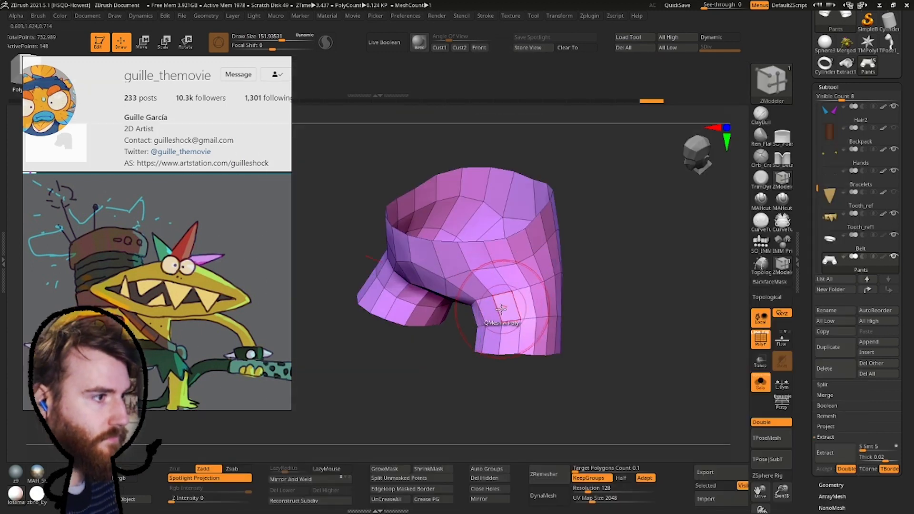
mouse_move(547, 291)
right_down()
mouse_move(561, 307)
mouse_move(595, 284)
mouse_move(571, 295)
mouse_move(592, 307)
right_up()
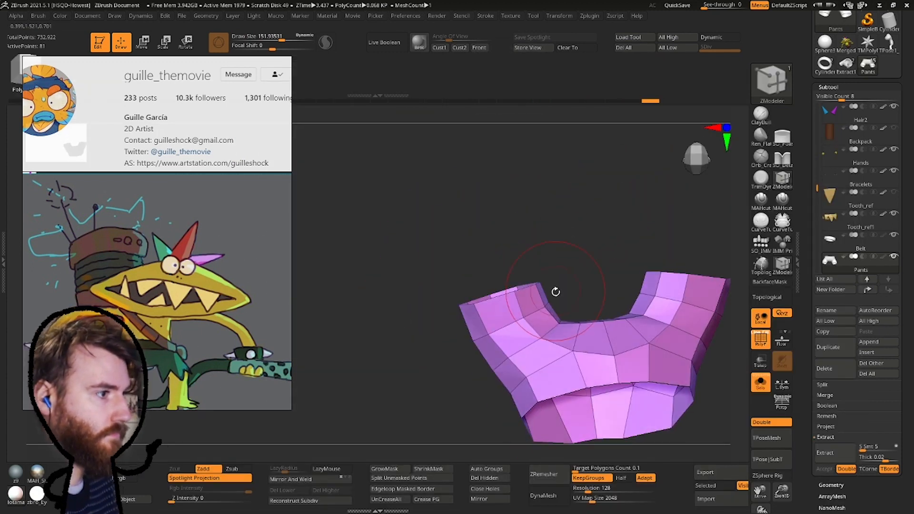
Adjust the simplified pants' shape with the Move brush at a larger draw size.
key(b)
key(m)
key(v)
right_drag(532, 294, 476, 197)
key(space)
drag(405, 181, 419, 181)
right_drag(520, 160, 595, 257)
Turn off Solo to show the pants on the creature and select the ZModeler brush.
click(761, 382)
shift+right_drag(711, 376, 571, 286)
mouse_move(572, 286)
ctrl+right_down()
mouse_move(466, 214)
mouse_move(491, 258)
mouse_move(513, 241)
ctrl+right_up()
key(b)
key(z)
key(m)
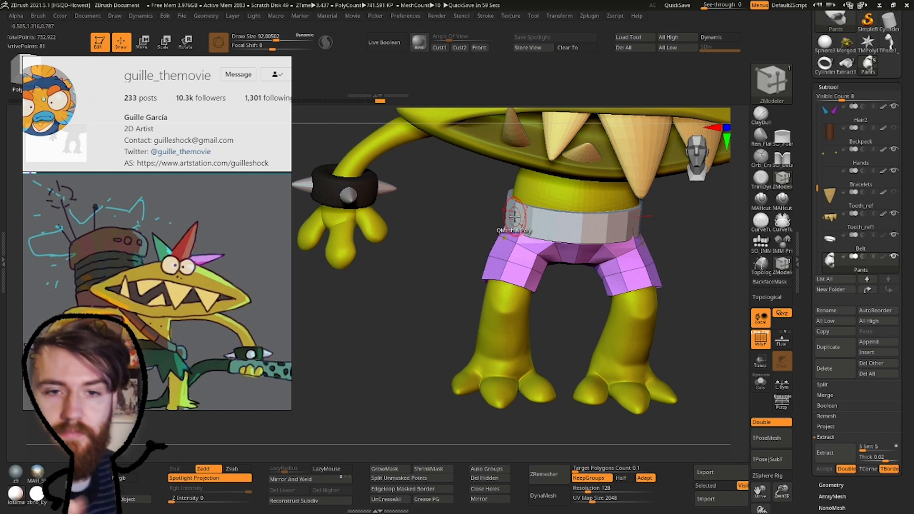
Use the Snipping Tool to capture the concept art beside the pants, sketch the jagged hem on both, and close the snip.
drag(247, 247, 305, 231)
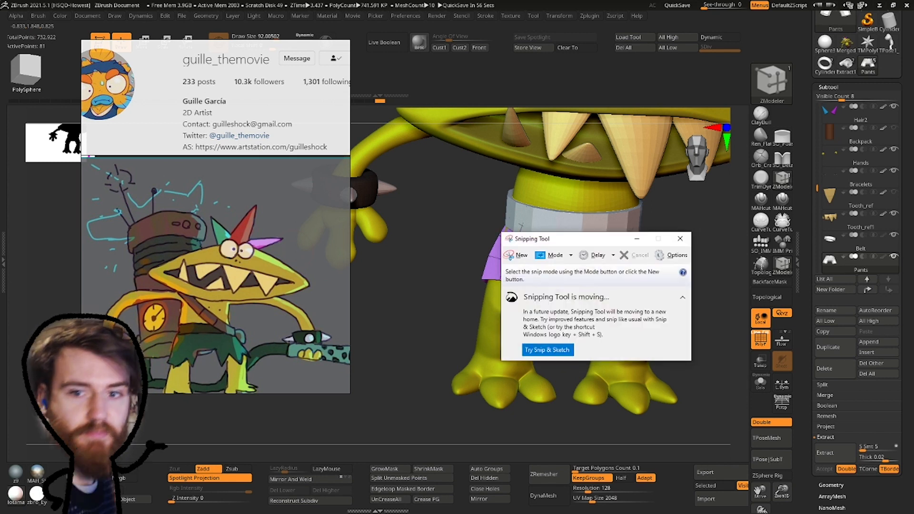
click(517, 256)
drag(114, 192, 721, 417)
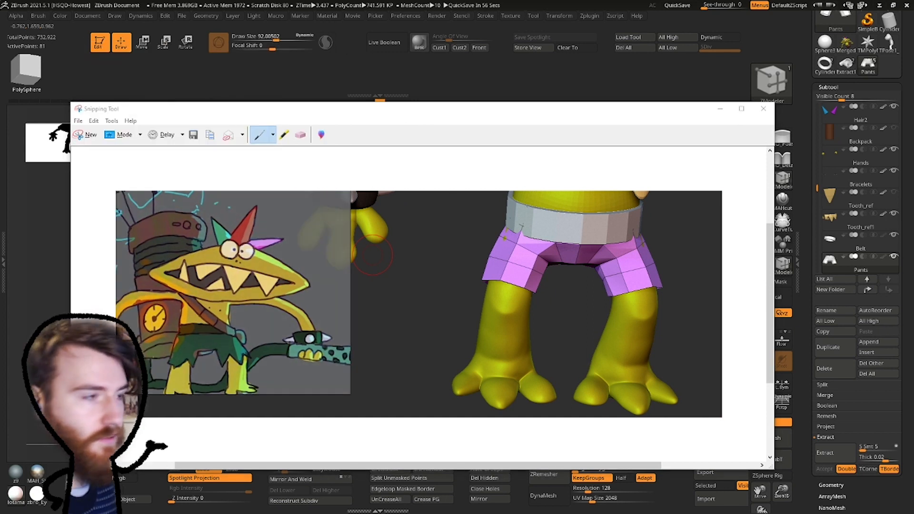
right_click(368, 185)
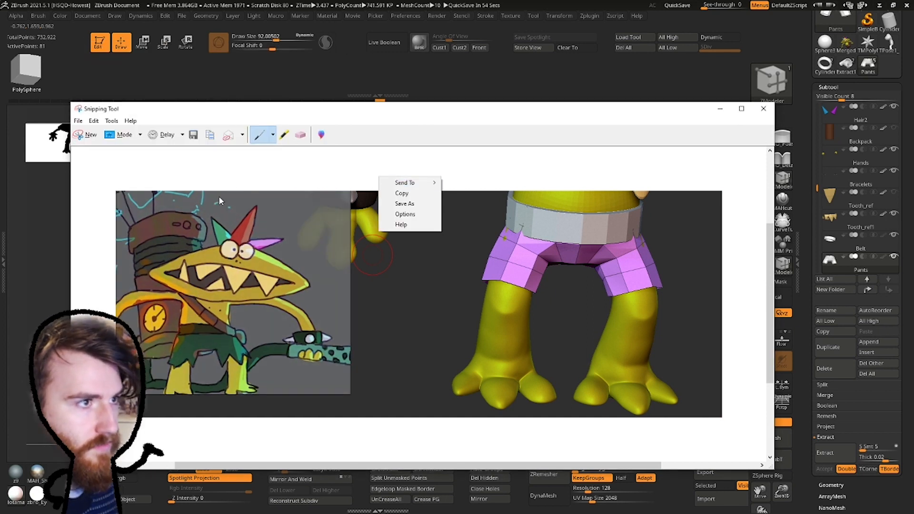
click(215, 338)
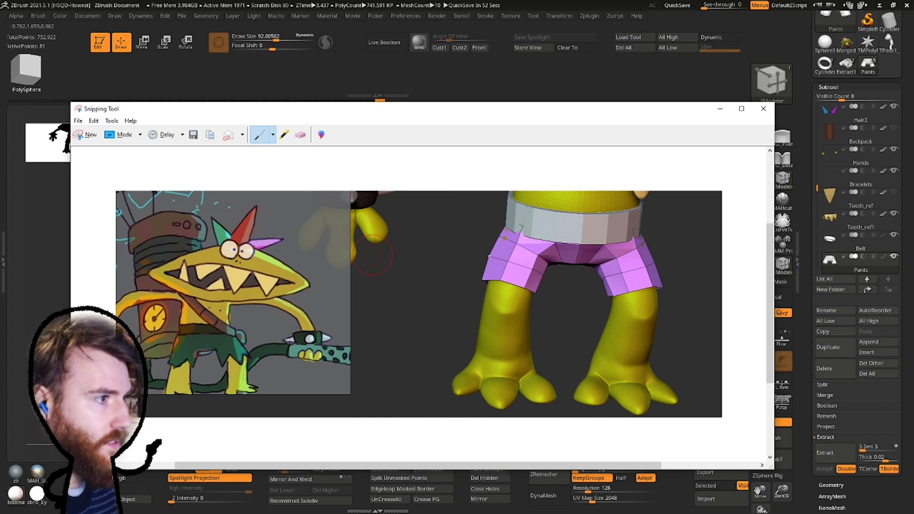
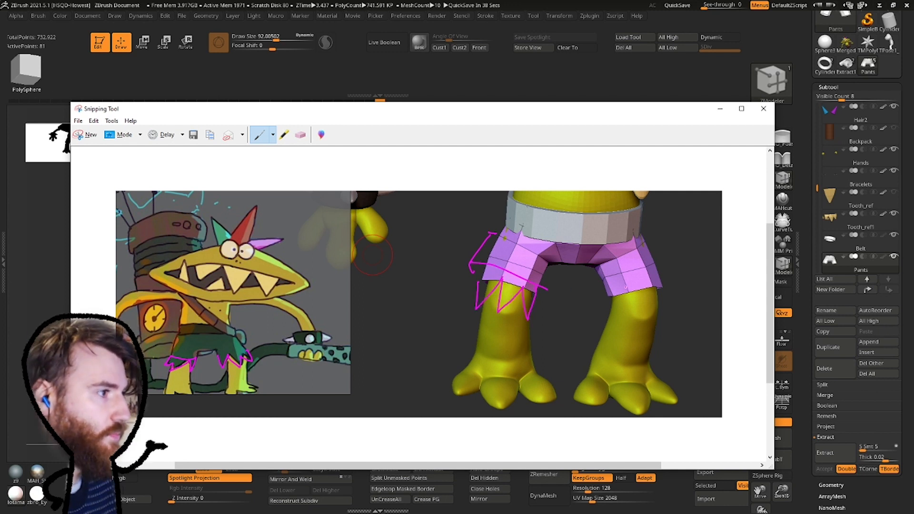
click(764, 109)
click(476, 294)
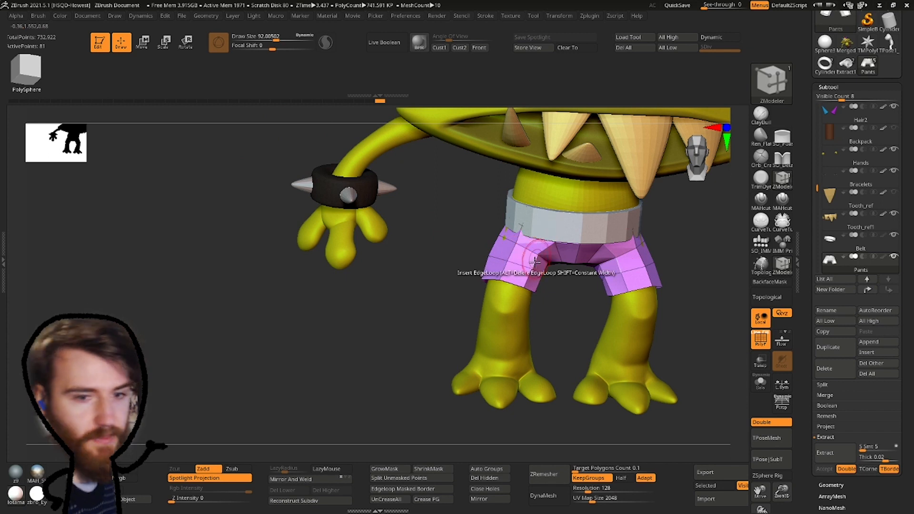
Set ZModeler's edge action to Extrude and pull a flap down from the front hem of the pant leg.
key(b)
key(z)
key(m)
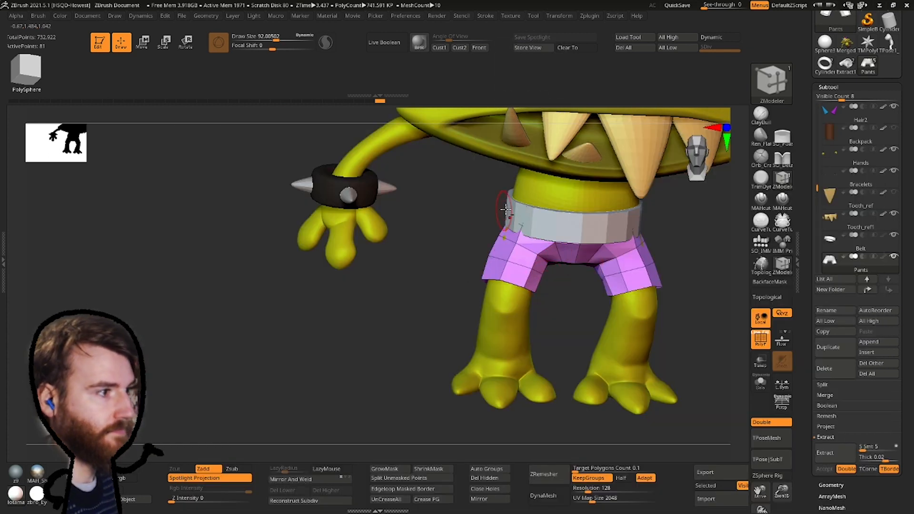
ctrl+right_drag(470, 192, 484, 266)
key(space)
click(376, 306)
click(484, 336)
right_drag(474, 305, 435, 298)
drag(450, 290, 455, 311)
right_drag(455, 311, 432, 272)
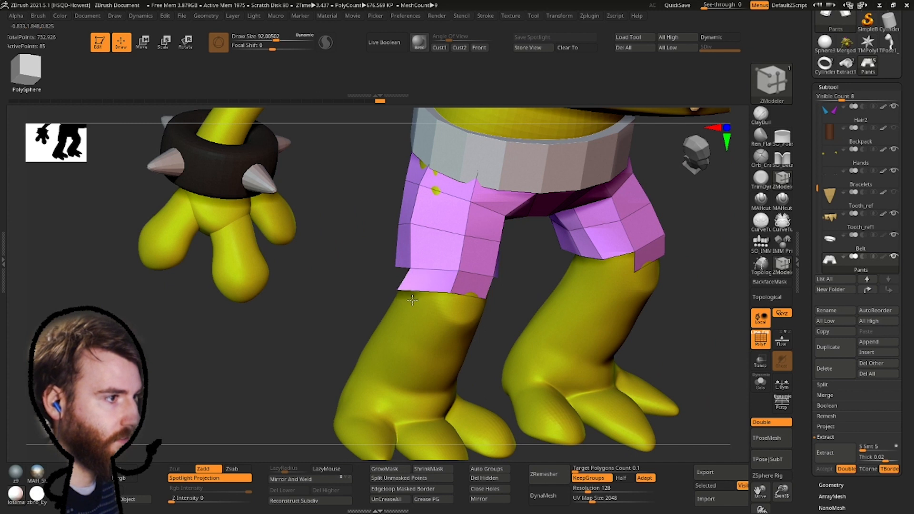
Taper the first hem flap with the Move brush and extrude another flap beside it.
click(428, 289)
key(n)
key(b)
key(m)
key(v)
mouse_move(451, 273)
right_down()
mouse_move(452, 312)
mouse_move(447, 291)
right_up()
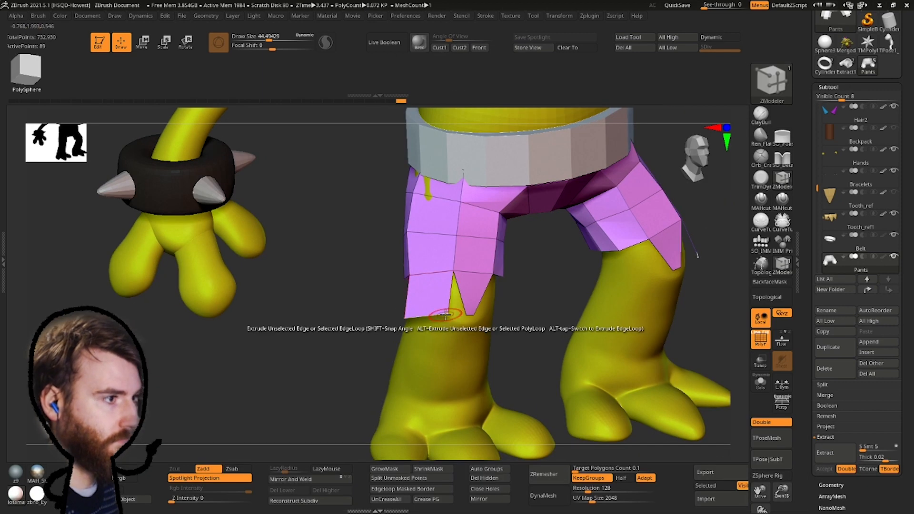
Step back in the undo history and rework the outer hem flap into a single-pointed triangle.
mouse_move(446, 315)
ctrl+right_down()
mouse_move(403, 311)
mouse_move(436, 317)
ctrl+right_up()
right_drag(521, 318, 583, 295)
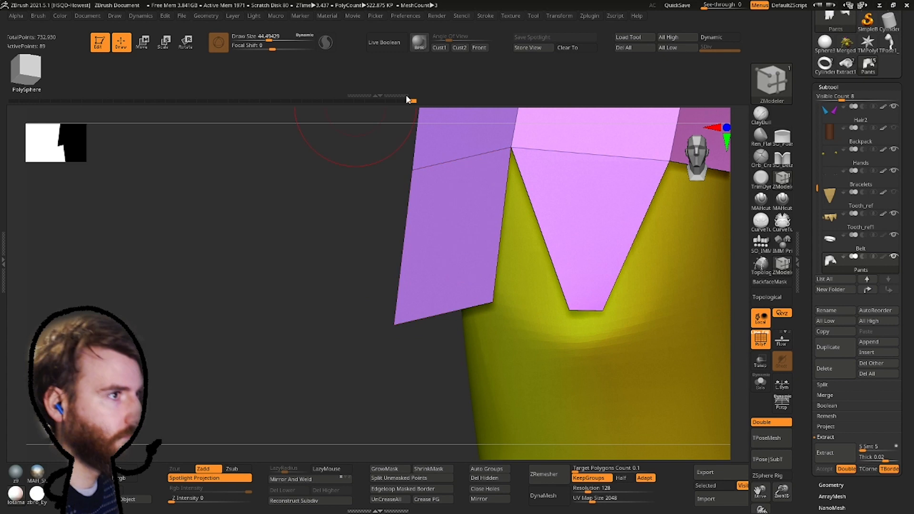
click(413, 102)
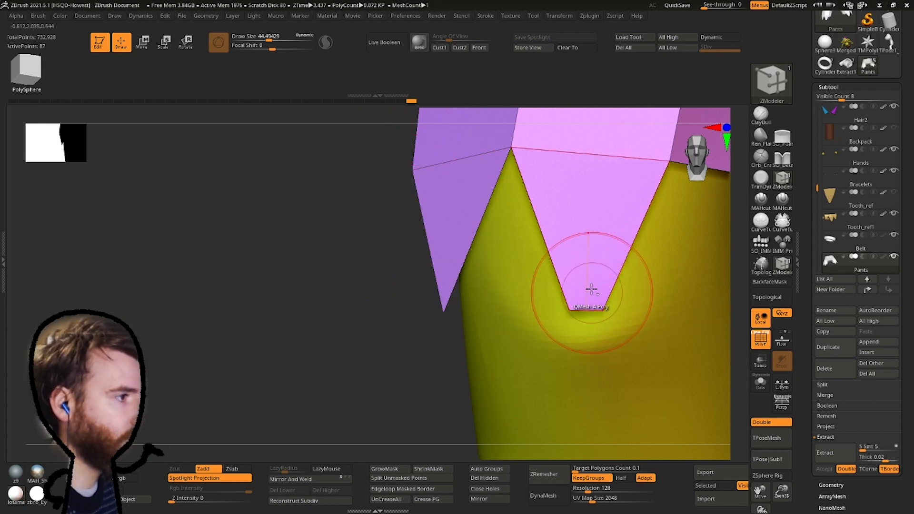
ctrl+right_drag(592, 289, 569, 186)
key(ctrl+z)
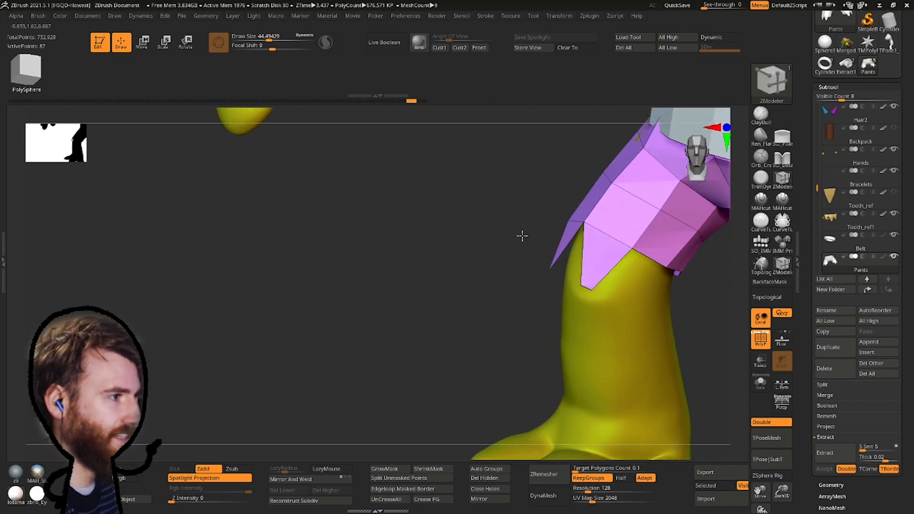
Extrude the remaining hem edges around the pant leg into separate downward flaps.
drag(585, 229, 549, 290)
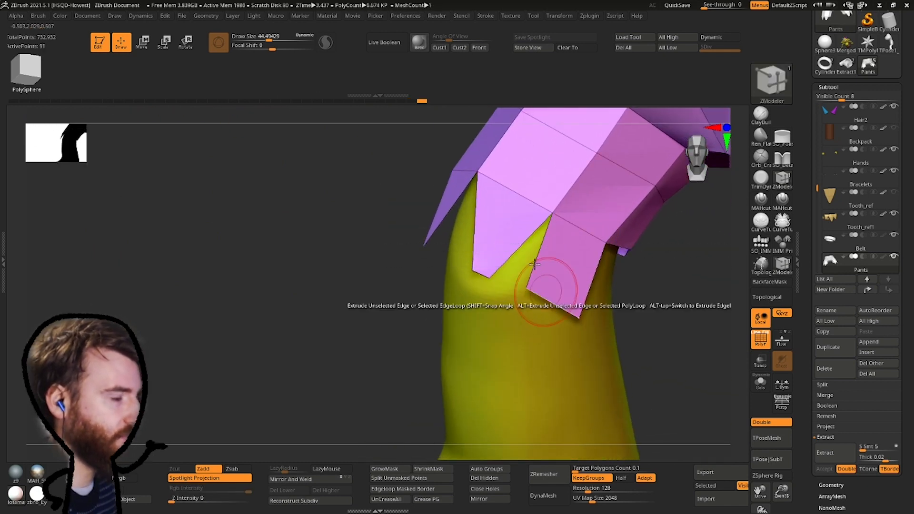
right_drag(550, 290, 519, 231)
drag(336, 193, 343, 285)
mouse_move(343, 284)
right_down()
mouse_move(378, 228)
mouse_move(353, 241)
right_up()
drag(344, 212, 411, 289)
right_drag(292, 258, 399, 230)
drag(398, 230, 421, 279)
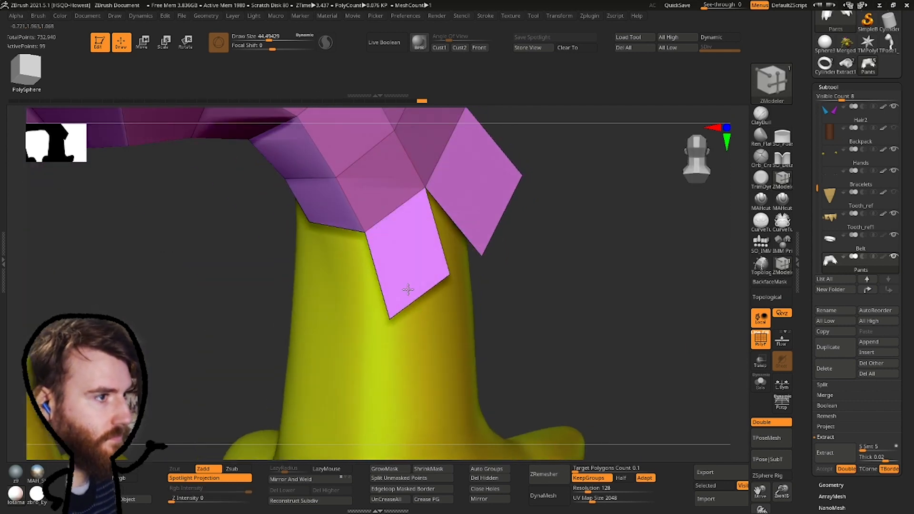
right_drag(421, 278, 337, 216)
drag(337, 216, 334, 285)
drag(269, 193, 261, 328)
mouse_move(261, 329)
ctrl+right_down()
mouse_move(331, 188)
mouse_move(372, 200)
mouse_move(334, 253)
mouse_move(381, 315)
mouse_move(429, 286)
mouse_move(380, 256)
mouse_move(353, 273)
mouse_move(353, 265)
mouse_move(391, 267)
mouse_move(299, 248)
mouse_move(309, 259)
mouse_move(285, 263)
ctrl+right_up()
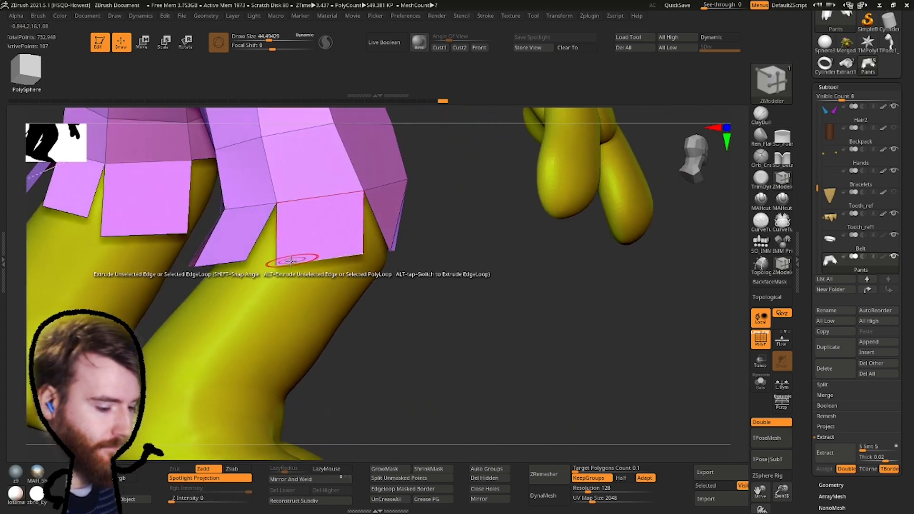
Switch to the Move brush at a draw size of about 32 and reshape the bottom corners of a rear hem flap.
key(b)
key(m)
key(v)
key(space)
mouse_move(320, 186)
ctrl+right_down()
mouse_move(317, 199)
mouse_move(312, 190)
mouse_move(229, 266)
ctrl+right_up()
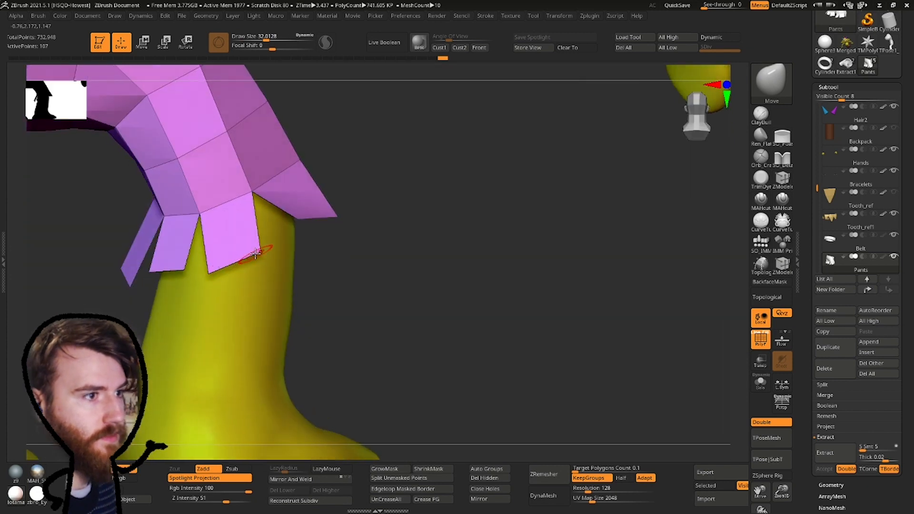
drag(221, 273, 230, 270)
Raise the draw size to about 52 and taper the flaps around the pant leg into ragged points.
alt+right_drag(267, 238, 238, 229)
mouse_move(304, 230)
ctrl+right_down()
mouse_move(316, 220)
mouse_move(363, 247)
mouse_move(305, 232)
mouse_move(366, 235)
mouse_move(362, 261)
mouse_move(324, 252)
ctrl+right_up()
key(space)
drag(434, 232, 459, 226)
mouse_move(449, 227)
right_down()
mouse_move(365, 265)
mouse_move(366, 295)
mouse_move(295, 289)
mouse_move(410, 114)
mouse_move(286, 143)
mouse_move(251, 294)
right_up()
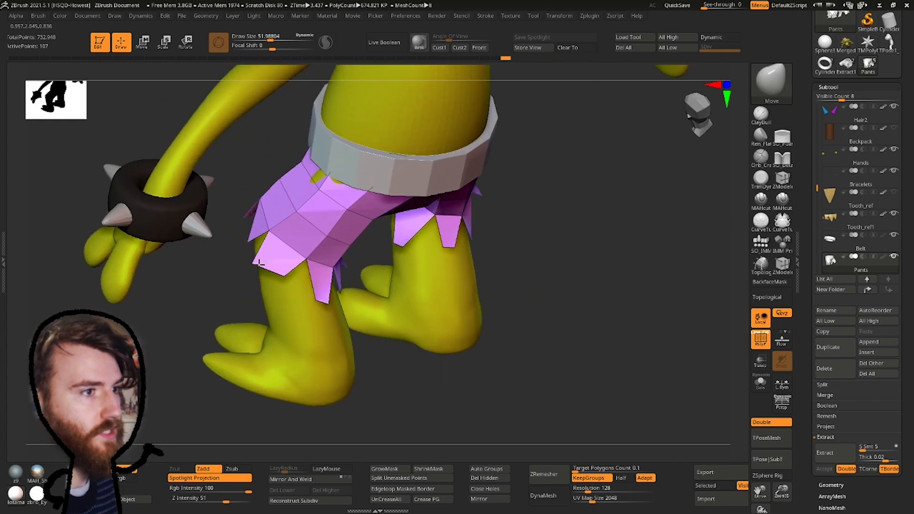
right_drag(267, 263, 315, 275)
ctrl+right_drag(218, 196, 322, 312)
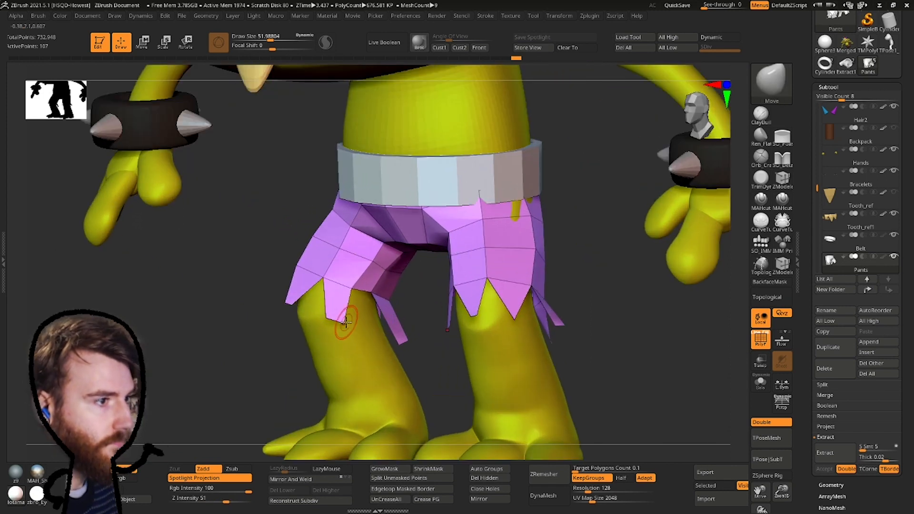
Return to ZModeler and extrude one more flap from the open front inner hem edge.
key(b)
key(z)
key(m)
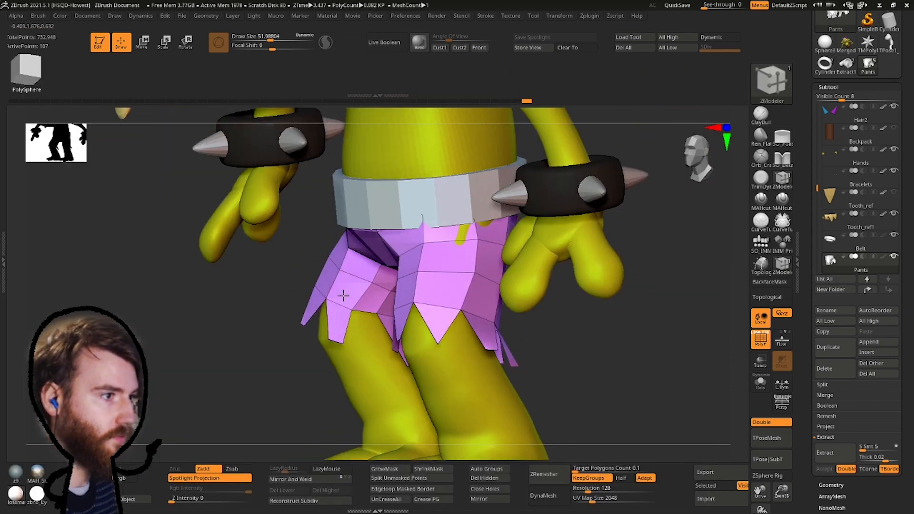
right_drag(354, 321, 357, 303)
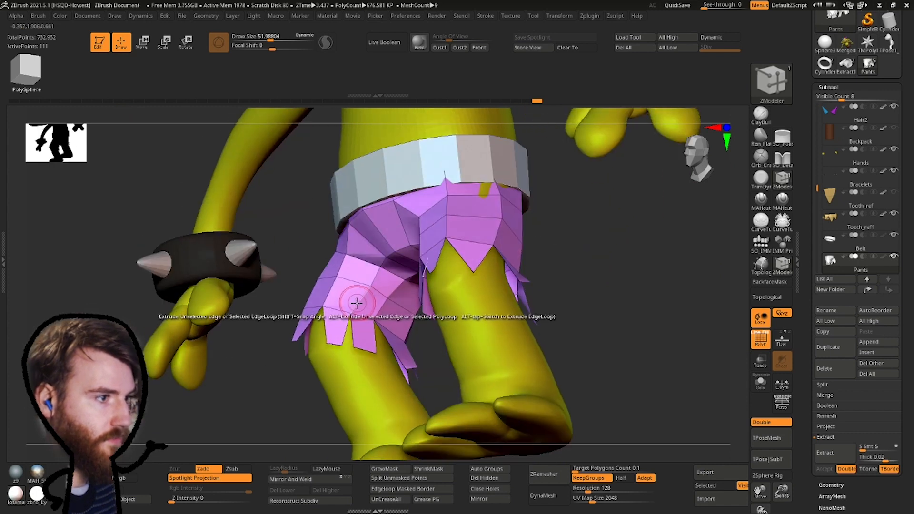
key(b)
key(s)
key(t)
key(v)
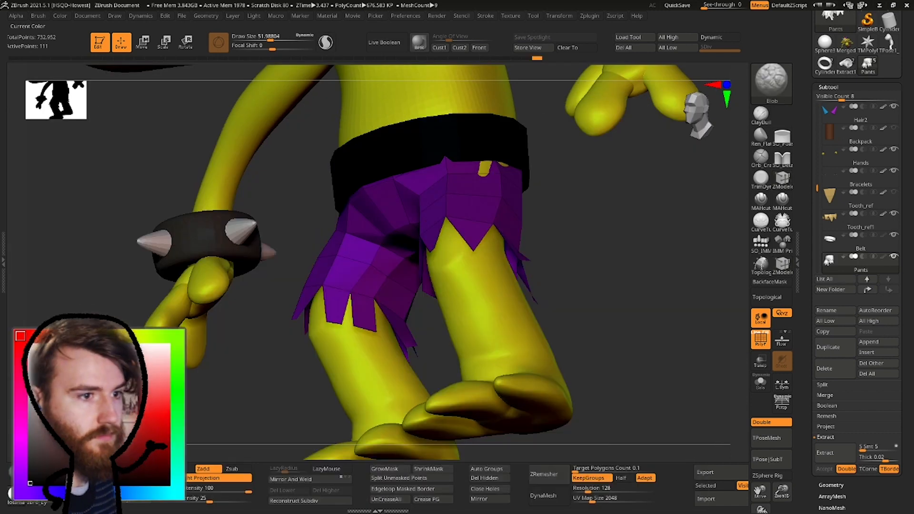
key(v)
Pull the new front inner flap into a narrower, pointed shape with the Move brush.
right_drag(329, 333, 321, 381)
ctrl+right_drag(360, 329, 376, 319)
key(b)
key(m)
key(v)
drag(359, 332, 379, 324)
mouse_move(380, 324)
right_down()
mouse_move(373, 294)
mouse_move(374, 316)
right_up()
key(shift+s)
right_drag(494, 347, 410, 348)
mouse_move(438, 312)
right_down()
mouse_move(415, 344)
mouse_move(429, 327)
mouse_move(353, 319)
right_up()
Refine the shape of the hem flaps around the pant leg from several angles.
key(b)
key(s)
key(p)
drag(394, 315, 398, 308)
drag(353, 265, 348, 281)
mouse_move(329, 266)
right_down()
mouse_move(321, 198)
mouse_move(364, 159)
mouse_move(390, 191)
right_up()
drag(410, 231, 407, 235)
mouse_move(406, 235)
right_down()
mouse_move(452, 229)
mouse_move(580, 248)
mouse_move(593, 235)
mouse_move(568, 218)
mouse_move(580, 236)
mouse_move(566, 231)
right_up()
key(shift+s)
Isolate the pants and set up a ZModeler polygon action for thickening the whole mesh.
key(b)
key(m)
key(v)
mouse_move(472, 262)
right_down()
mouse_move(572, 259)
mouse_move(442, 284)
right_up()
key(b)
key(z)
key(m)
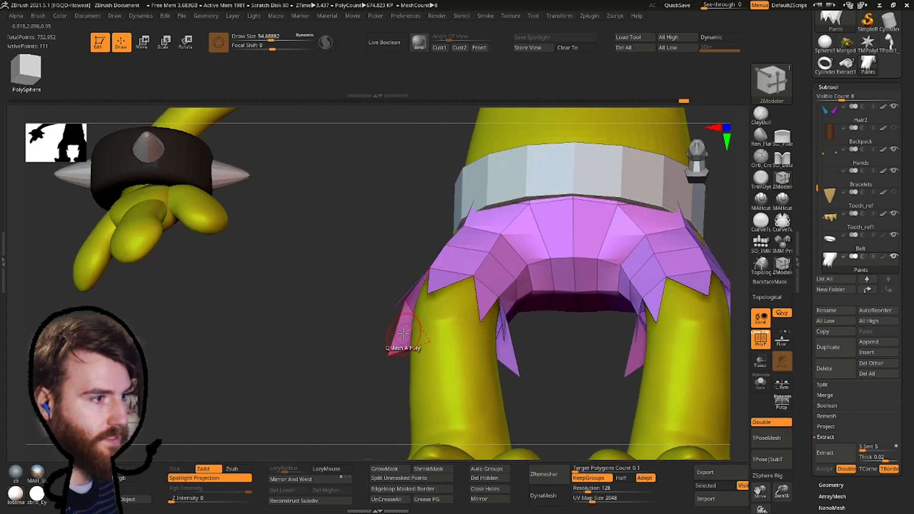
right_drag(405, 332, 429, 362)
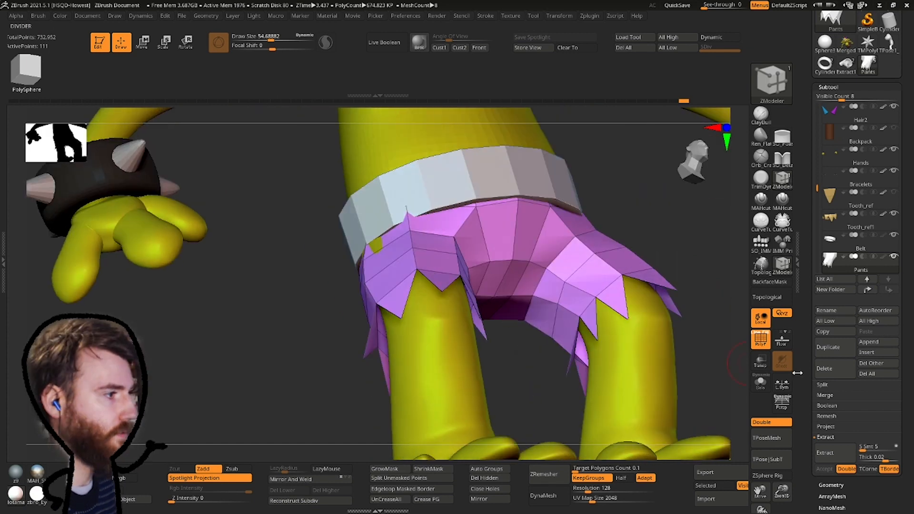
click(760, 382)
right_drag(612, 229, 612, 285)
key(space)
click(305, 212)
click(509, 263)
Thicken the entire pants surface into a thin shell, redoing the first pull, and show the whole character again.
drag(455, 243, 439, 235)
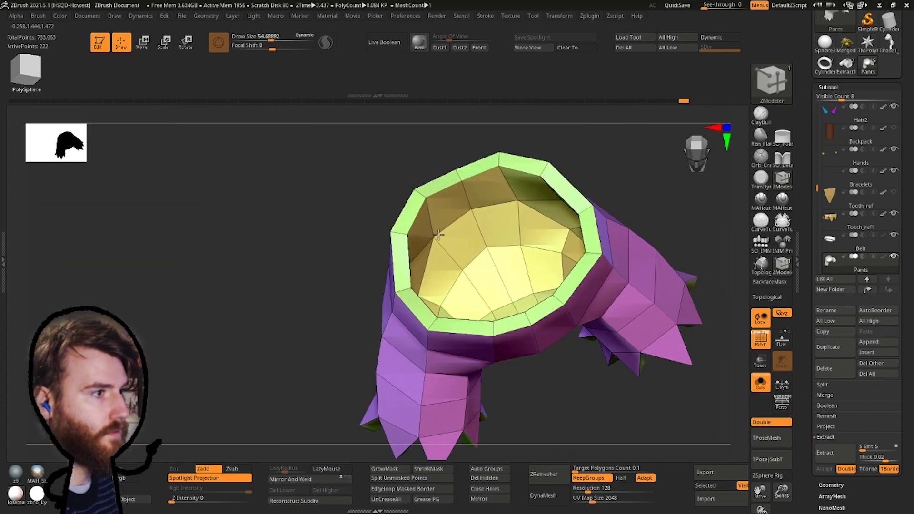
right_drag(432, 247, 400, 240)
key(ctrl+z)
drag(401, 239, 403, 232)
right_drag(405, 237, 476, 229)
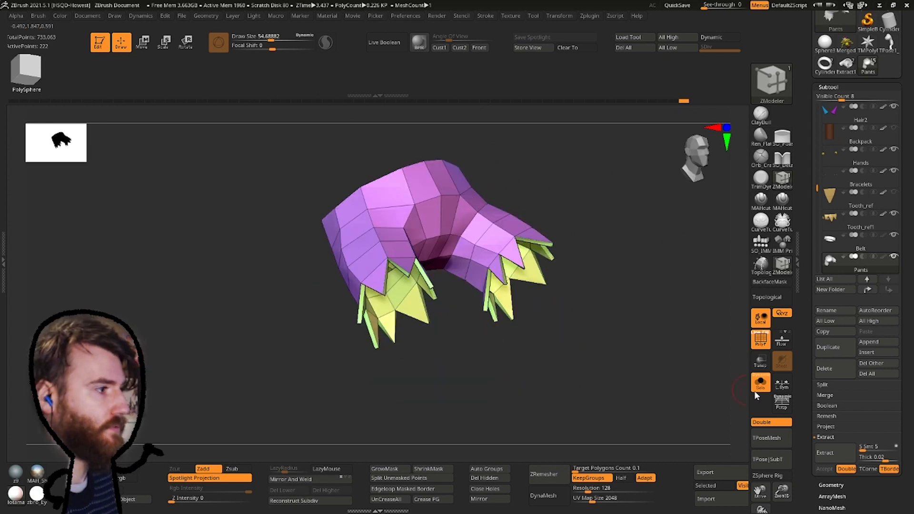
click(761, 389)
right_drag(600, 267, 563, 241)
Crease the polygroup borders of the pants and preview the smoothing with dynamic subdivision.
key(d)
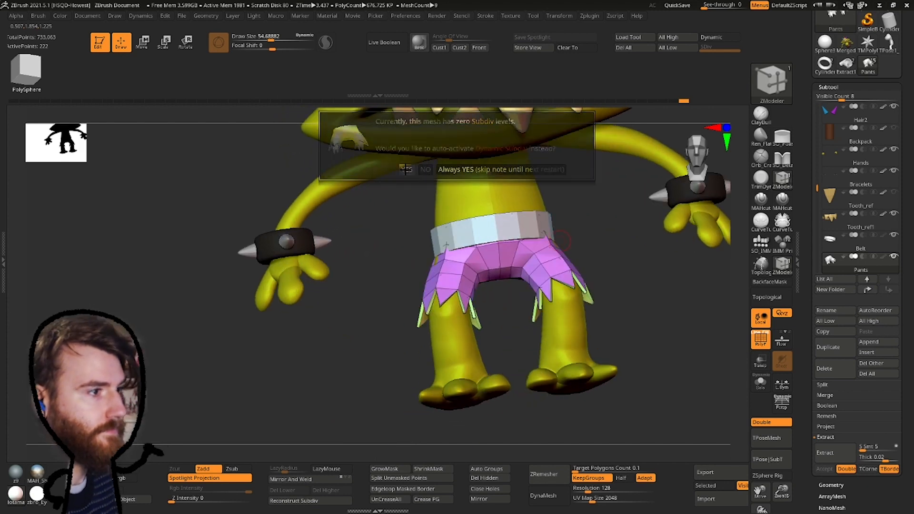
click(406, 169)
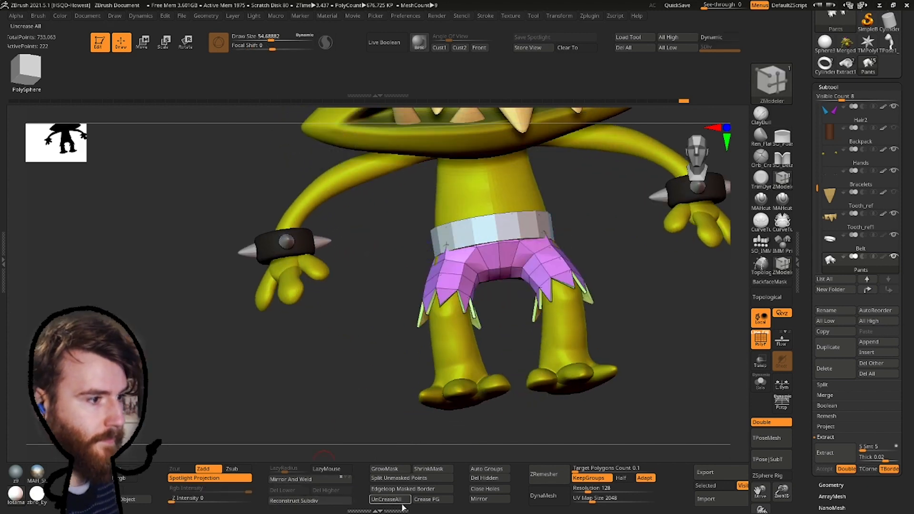
key(d)
click(405, 170)
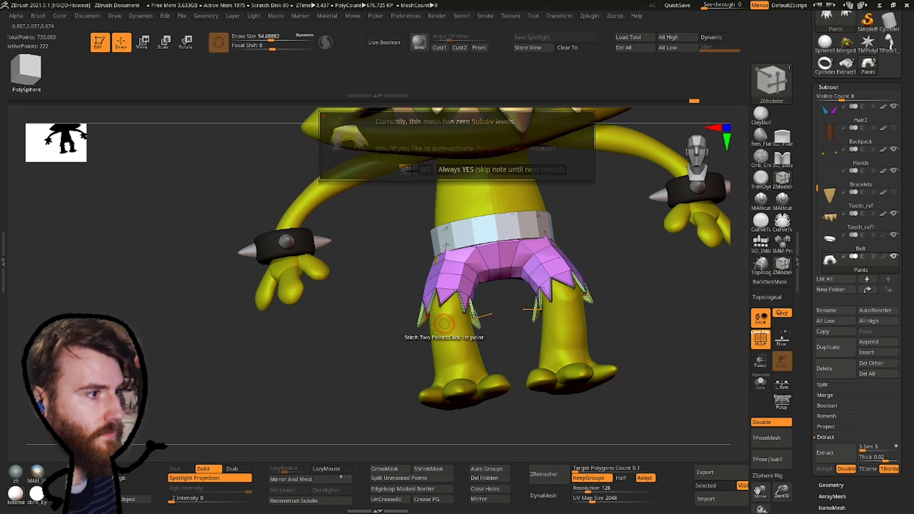
right_drag(418, 180, 740, 346)
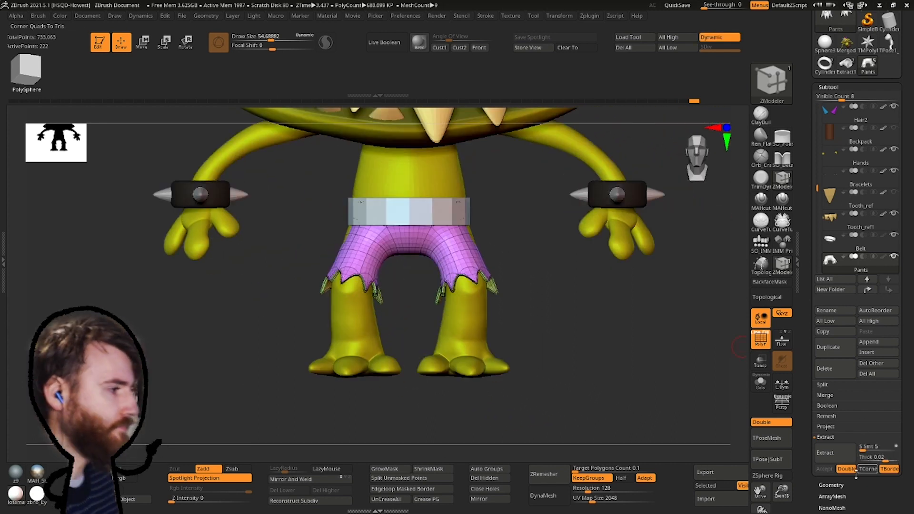
key(shift+d)
Regroup the pants' faces into polygroups with Groups By Normals.
scroll(882, 409, down, 3)
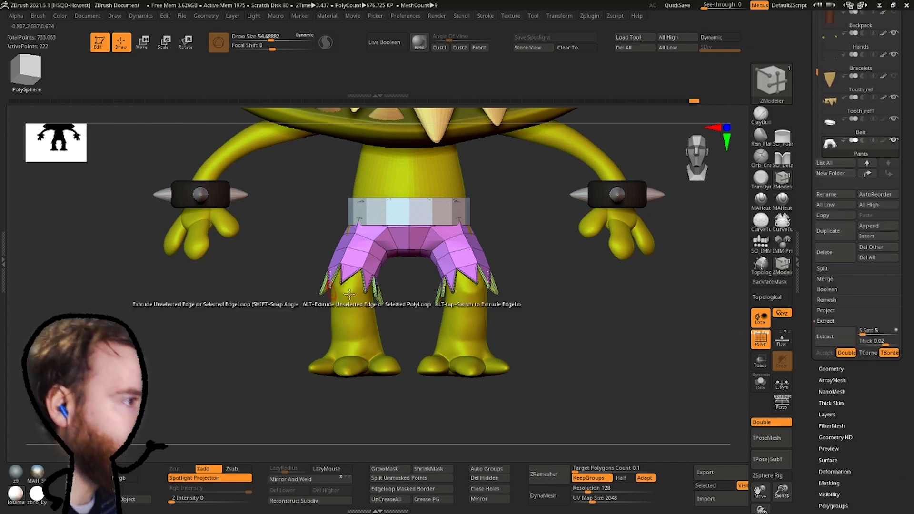
drag(863, 459, 876, 383)
ctrl+right_drag(522, 280, 524, 304)
right_drag(524, 305, 504, 234)
drag(875, 390, 876, 378)
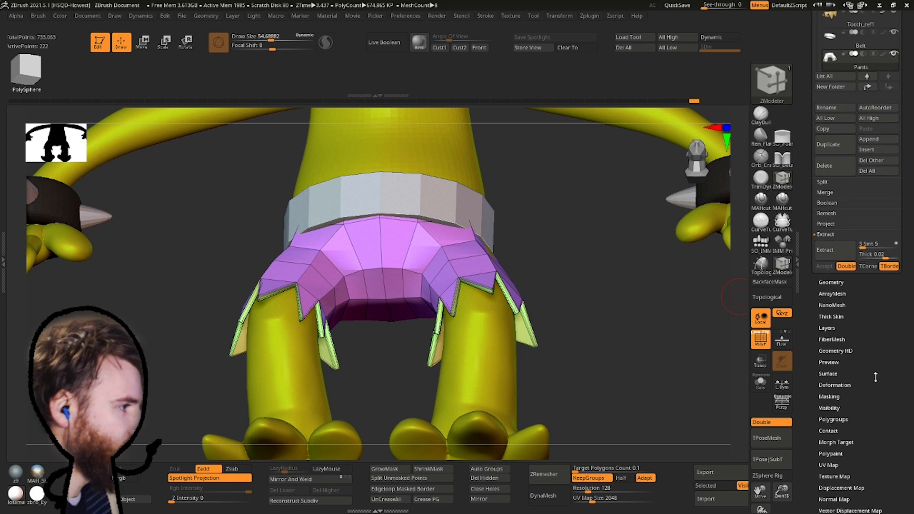
drag(857, 332, 859, 323)
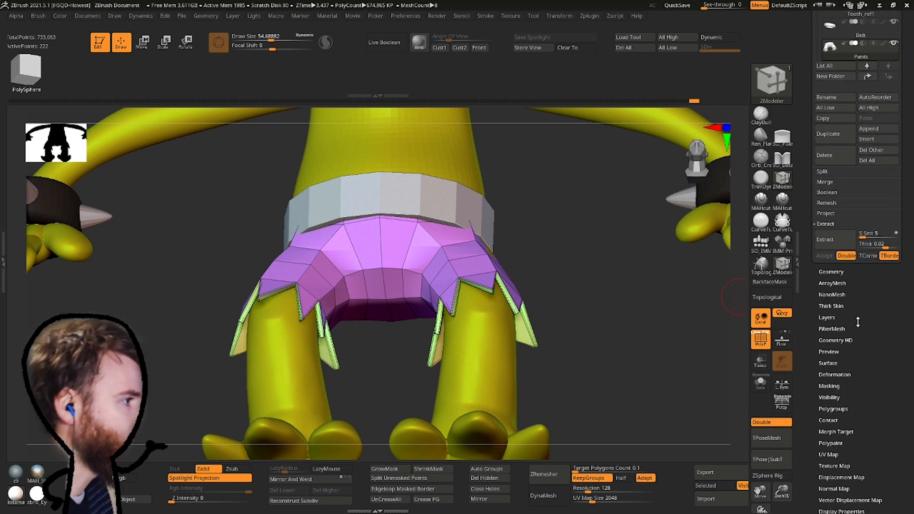
click(836, 409)
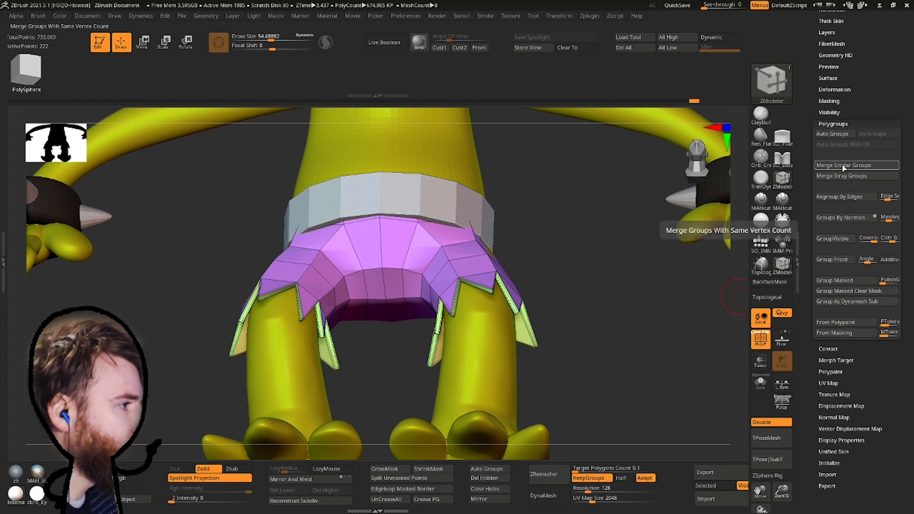
click(854, 218)
drag(596, 166, 460, 301)
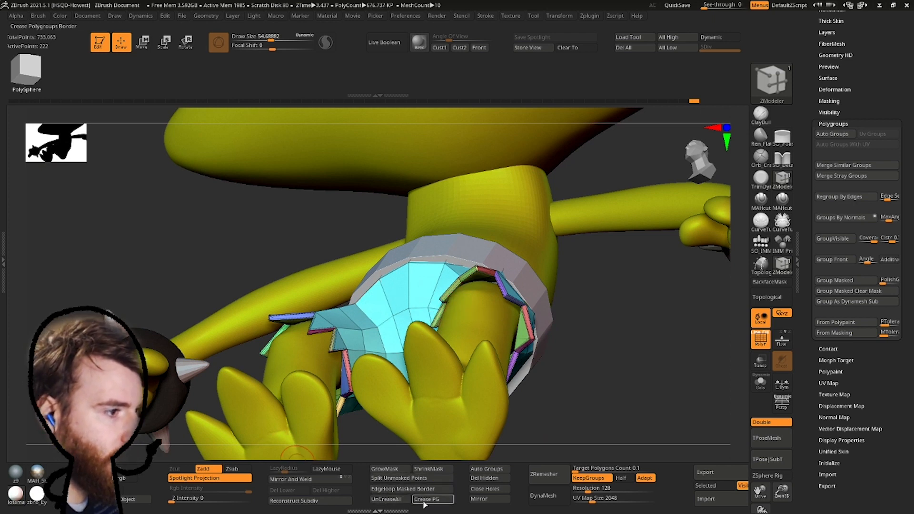
Crease the new polygroup borders and turn on dynamic subdivision to check the hem flaps up close.
key(d)
mouse_move(580, 282)
mouse_down()
mouse_move(429, 190)
mouse_move(288, 275)
mouse_move(506, 198)
mouse_move(493, 179)
mouse_move(447, 188)
mouse_up()
click(423, 170)
mouse_move(335, 285)
alt+mouse_down()
mouse_move(449, 225)
mouse_move(405, 236)
mouse_move(452, 245)
alt+mouse_up()
drag(538, 229, 486, 233)
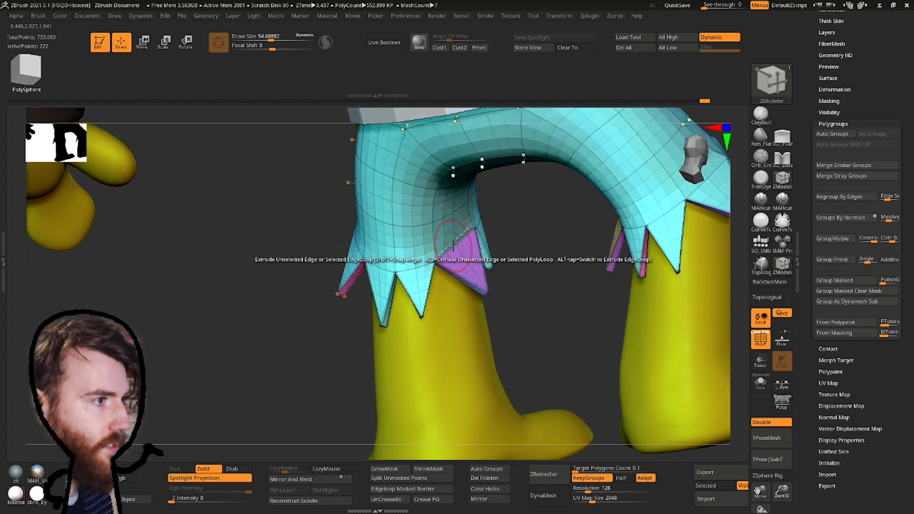
Switch to the Move brush, subdivide the pants to level 2 and hide the polyframe.
key(space)
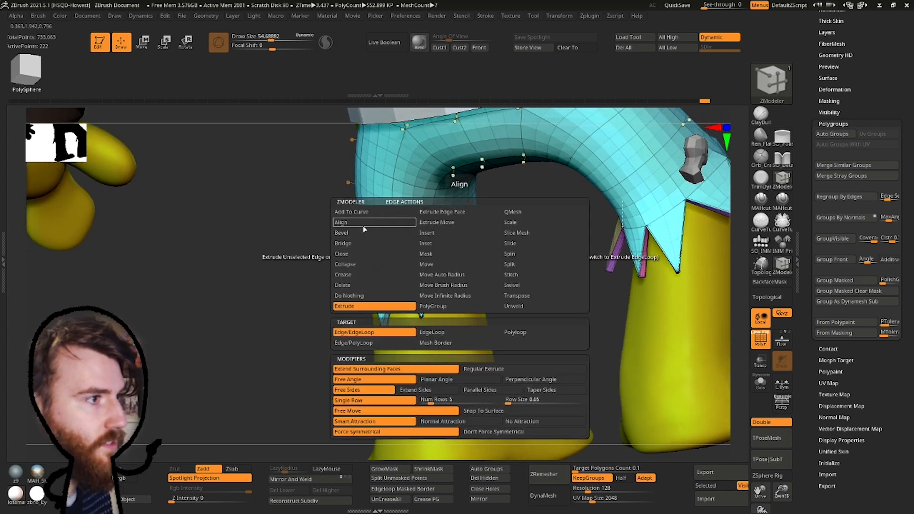
mouse_move(329, 286)
mouse_down()
mouse_move(470, 257)
mouse_move(408, 205)
mouse_up()
key(b)
key(m)
key(v)
mouse_move(491, 202)
mouse_down()
mouse_move(448, 225)
mouse_move(465, 241)
mouse_move(408, 266)
mouse_move(277, 210)
mouse_move(428, 224)
mouse_up()
key(ctrl+d)
click(762, 339)
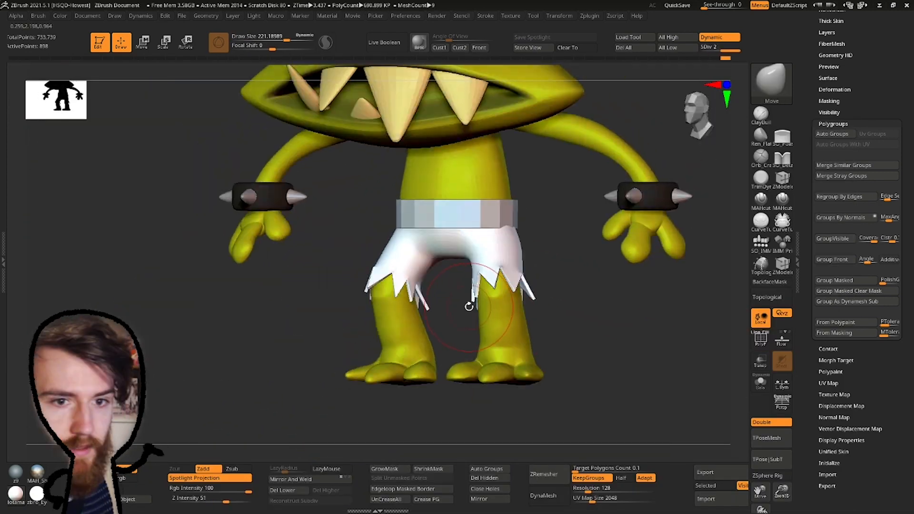
alt+right_drag(369, 293, 347, 313)
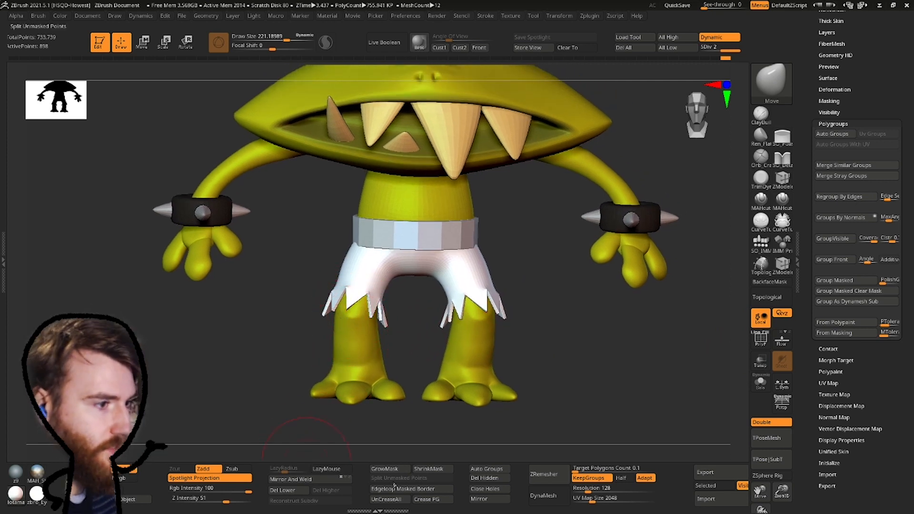
Show the polyframe and subdivide the pants to level 4, staying in draw mode.
key(shift+f)
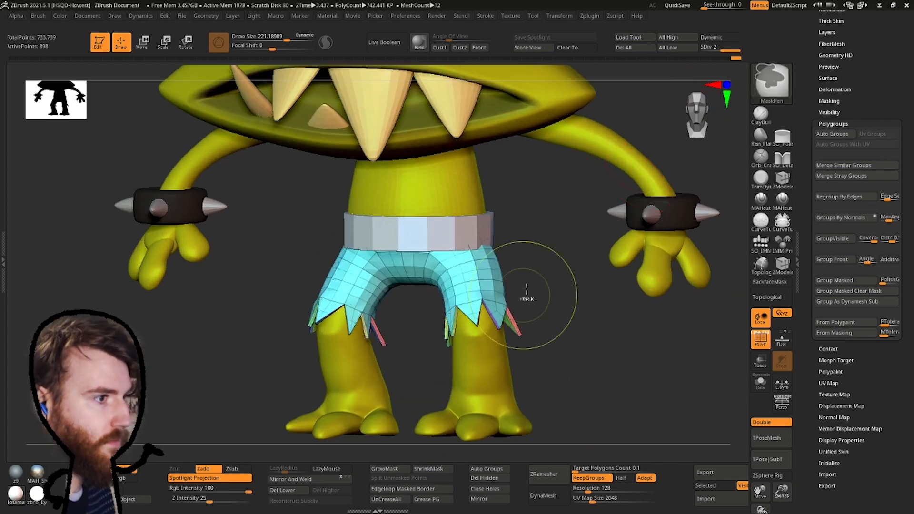
key(ctrl+d)
ctrl+right_drag(334, 286, 286, 185)
right_drag(286, 186, 239, 157)
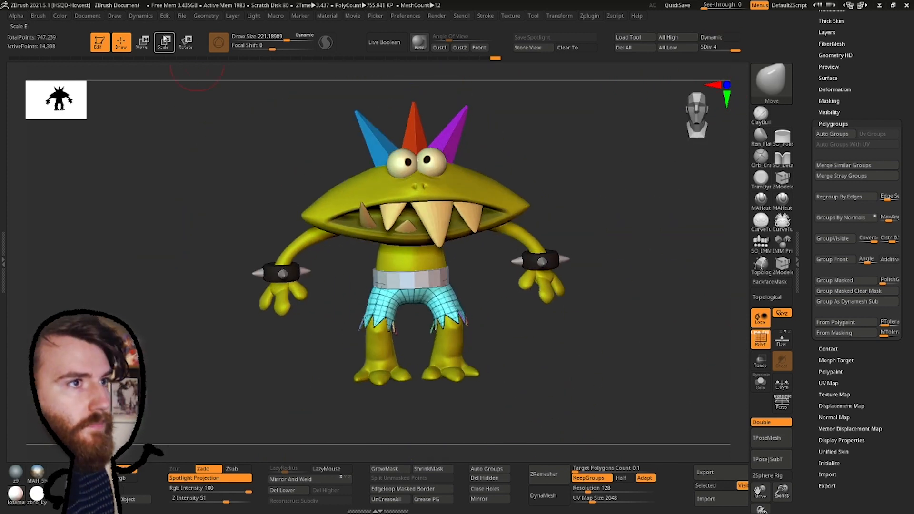
ctrl+right_drag(348, 252, 422, 266)
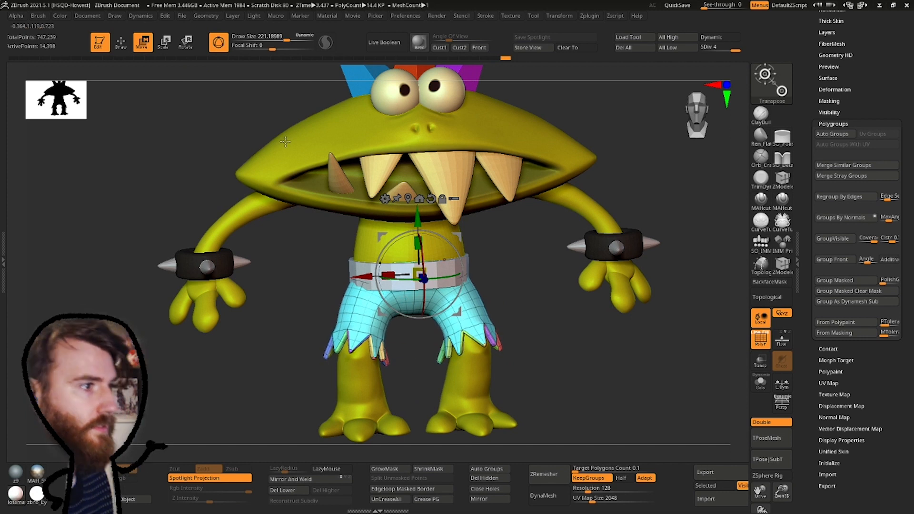
click(121, 42)
ctrl+right_drag(333, 309, 355, 283)
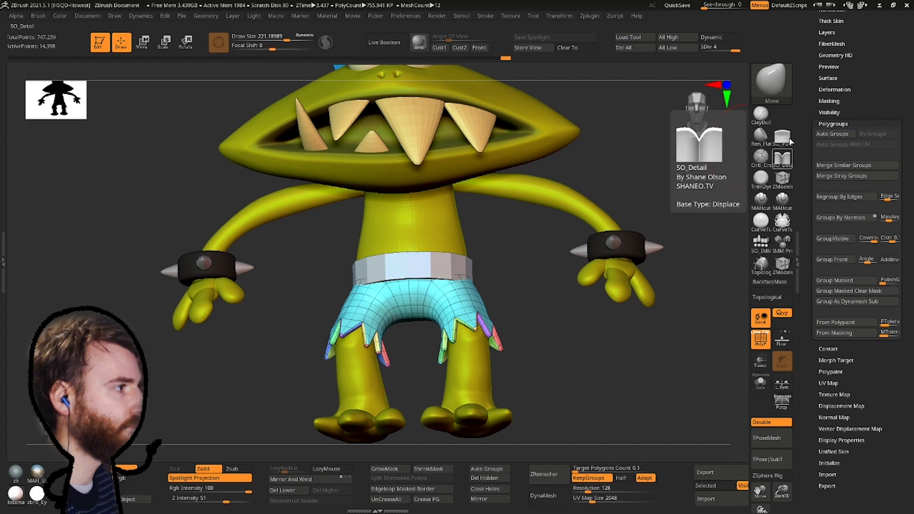
Choose the SO_Pinch brush and reduce its draw size to about 148.
click(764, 92)
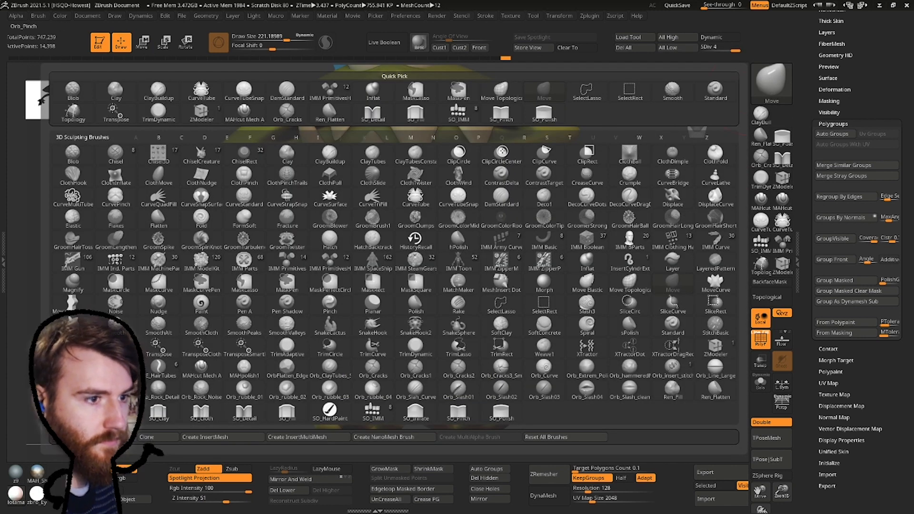
click(459, 415)
mouse_move(429, 381)
ctrl+right_down()
mouse_move(469, 290)
mouse_move(366, 333)
ctrl+right_up()
key(space)
drag(433, 278, 419, 278)
right_drag(374, 309, 372, 261)
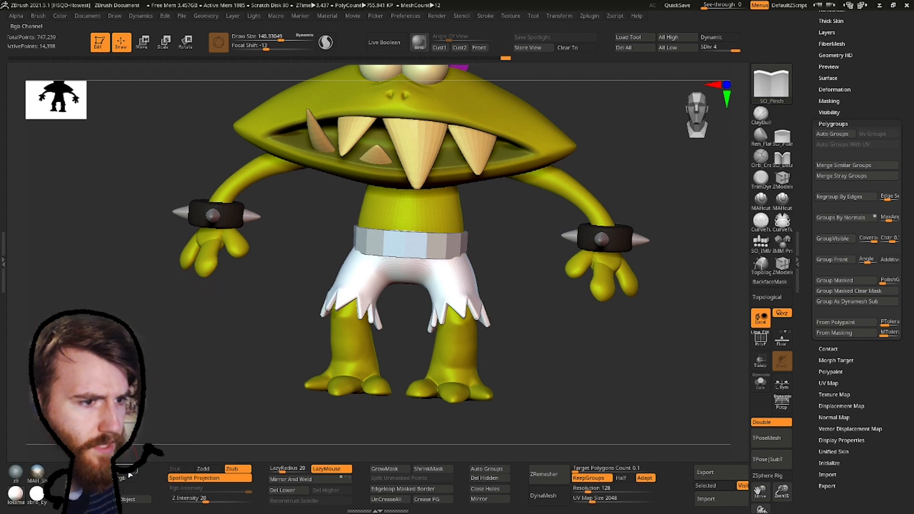
Fill the pants with dark green and the belt with dark brown.
click(122, 500)
right_drag(341, 294, 371, 246)
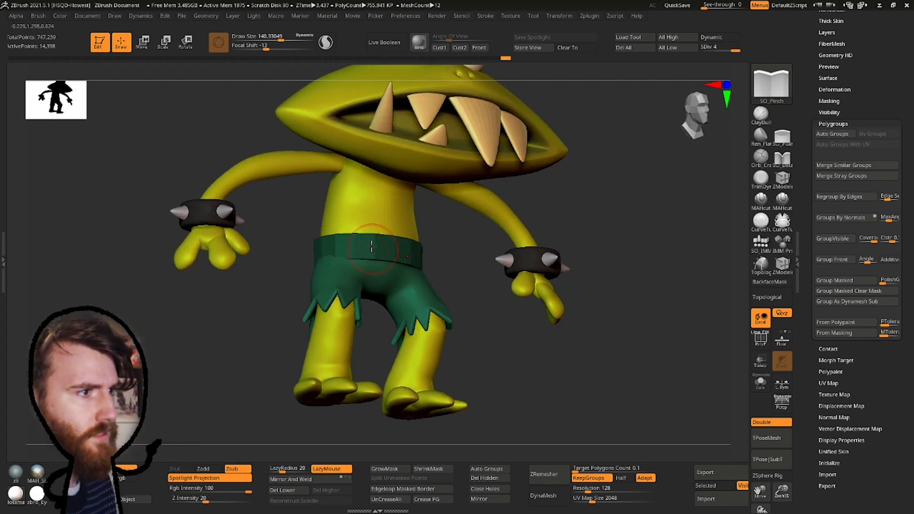
alt+click(378, 249)
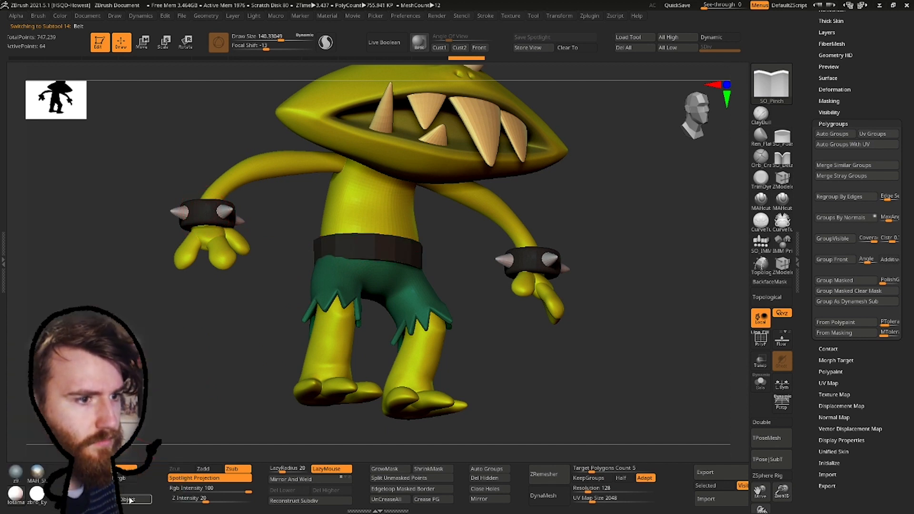
right_drag(319, 263, 304, 270)
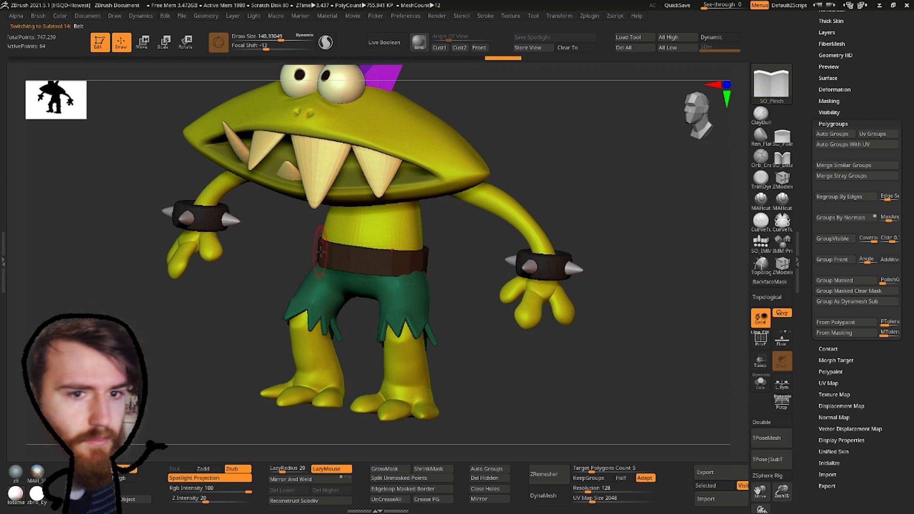
Nudge the pants slightly upward with the Move gizmo two subdivision levels down and return to the higher level.
shift+right_drag(368, 284, 381, 241)
key(w)
key(q)
mouse_move(190, 101)
right_down()
mouse_move(184, 187)
mouse_move(300, 265)
mouse_move(423, 219)
mouse_move(348, 212)
mouse_move(300, 321)
mouse_move(422, 310)
right_up()
key(shift+d)
key(shift+d)
key(w)
drag(328, 217, 327, 206)
mouse_move(327, 207)
ctrl+right_down()
mouse_move(263, 157)
mouse_move(267, 223)
ctrl+right_up()
key(q)
key(d)
key(d)
Subdivide the pants to level 5 and choose the SO_Pinch brush.
ctrl+right_drag(266, 223, 361, 281)
key(ctrl+d)
click(779, 101)
click(460, 413)
mouse_move(343, 343)
right_down()
mouse_move(248, 237)
mouse_move(305, 267)
right_up()
Select the belt and try a dynamic subdivision preview on it.
alt+click(351, 151)
key(d)
click(426, 170)
key(shift+s)
Insert two edge loops around the belt with ZModeler and smooth it with dynamic subdivision.
key(b)
key(z)
key(m)
key(shift+f)
mouse_move(476, 249)
right_down()
mouse_move(365, 267)
mouse_move(374, 257)
mouse_move(286, 236)
mouse_move(262, 281)
right_up()
click(374, 261)
click(371, 286)
key(d)
click(410, 169)
key(shift+s)
mouse_move(419, 257)
right_down()
mouse_move(464, 314)
mouse_move(429, 291)
right_up()
Select the pants and adjust their shape with the Move brush, stepping between lower and higher subdivision levels.
alt+click(362, 300)
key(b)
key(m)
key(v)
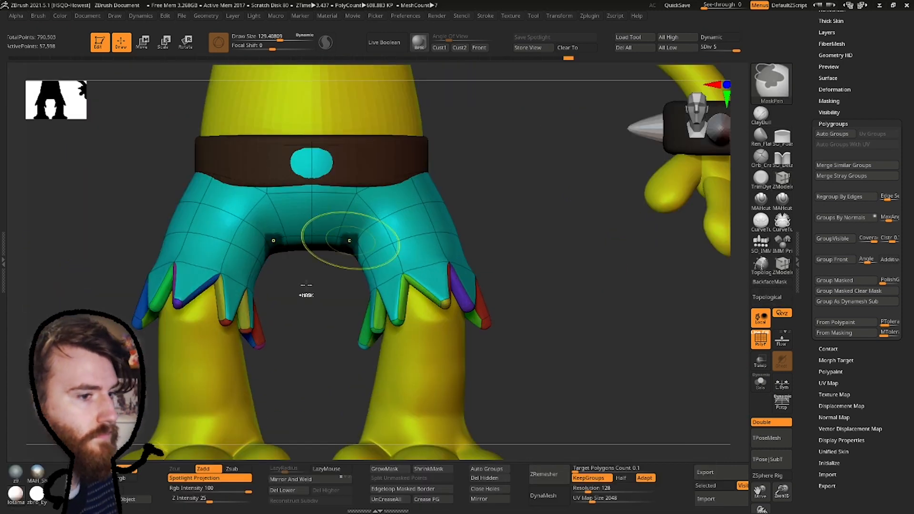
mouse_move(362, 242)
right_down()
mouse_move(382, 282)
mouse_move(488, 297)
mouse_move(501, 238)
mouse_move(411, 289)
mouse_move(485, 202)
mouse_move(476, 262)
mouse_move(466, 265)
mouse_move(522, 294)
mouse_move(487, 269)
mouse_move(384, 274)
mouse_move(237, 381)
mouse_move(296, 198)
mouse_move(276, 247)
right_up()
key(shift+d)
right_click(410, 289)
key(d)
key(d)
right_click(236, 382)
mouse_move(276, 248)
right_down()
mouse_move(263, 230)
mouse_move(371, 190)
right_up()
key(d)
key(d)
Switch to the SO_Pinch brush and reduce its draw size for detailing the pants.
key(b)
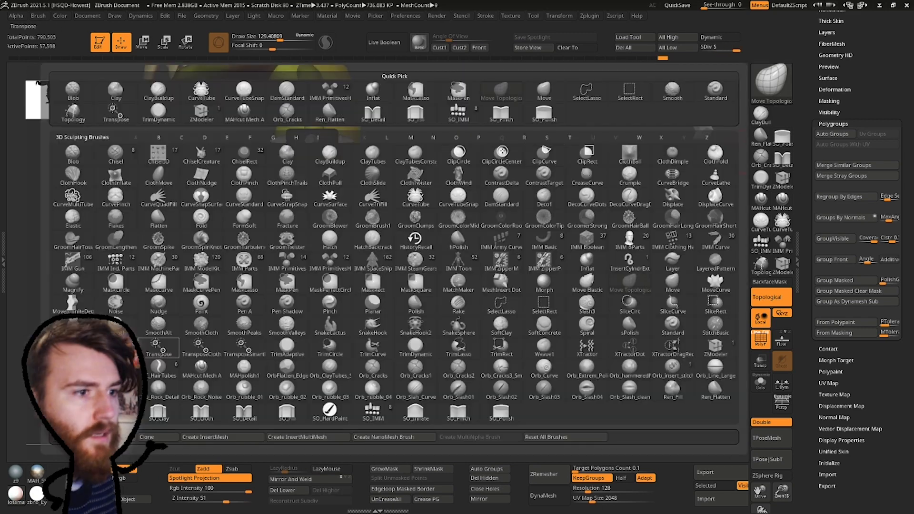
click(461, 420)
right_drag(420, 328, 287, 320)
right_click(287, 320)
drag(344, 268, 329, 268)
mouse_move(400, 248)
right_down()
mouse_move(467, 215)
mouse_move(496, 238)
mouse_move(260, 300)
mouse_move(291, 266)
right_up()
Use the Move brush on the pants and return to the SO_Pinch brush.
key(b)
key(m)
key(v)
click(772, 83)
click(461, 421)
mouse_move(333, 291)
right_down()
mouse_move(348, 276)
mouse_move(351, 288)
mouse_move(459, 193)
mouse_move(375, 268)
mouse_move(362, 224)
mouse_move(334, 257)
mouse_move(351, 252)
mouse_move(381, 267)
mouse_move(367, 214)
mouse_move(371, 283)
mouse_move(286, 278)
right_up()
Switch back to the Move brush and make the pants the active subtool again.
key(b)
key(m)
key(v)
alt+click(328, 256)
alt+click(371, 284)
mouse_move(285, 279)
ctrl+right_down()
mouse_move(305, 248)
mouse_move(215, 229)
ctrl+right_up()
Choose the SO_Pinch brush for the pants and set its draw size to about 105.
click(772, 83)
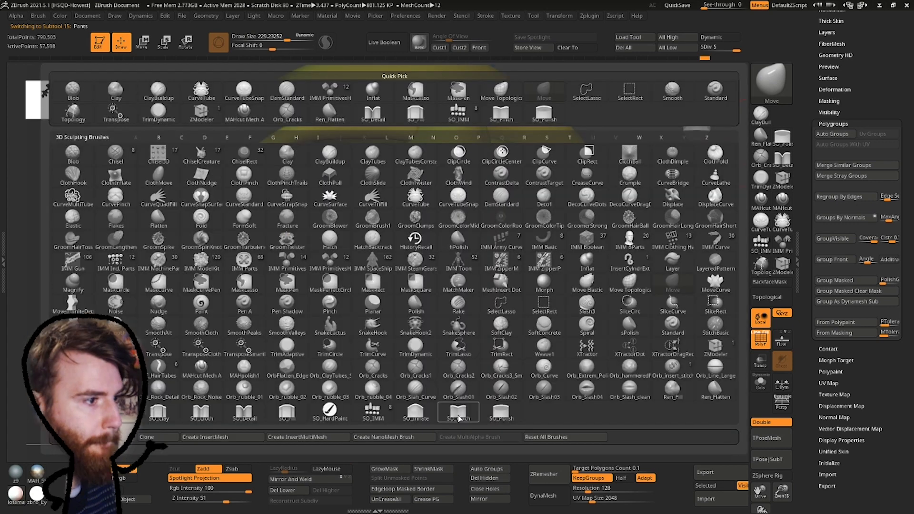
click(461, 417)
ctrl+right_drag(524, 362, 562, 314)
key(space)
drag(400, 257, 406, 256)
mouse_move(500, 281)
right_down()
mouse_move(537, 288)
mouse_move(373, 302)
mouse_move(373, 256)
right_up()
Hide the polyframe and isolate the pants at their highest subdivision level for sculpting folds.
key(d)
key(shift+f)
click(761, 382)
mouse_move(633, 328)
right_down()
mouse_move(610, 332)
mouse_move(596, 285)
right_up()
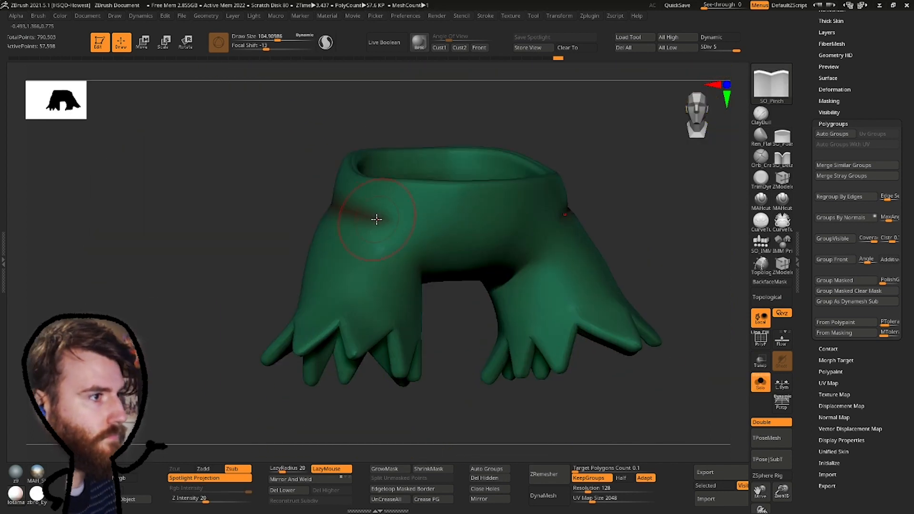
Enable colour painting and fill the pants with the current green, leaving the isolated view.
click(125, 469)
click(138, 499)
key(shift+s)
ctrl+right_drag(445, 233, 572, 250)
drag(894, 113, 894, 256)
Make the teeth the active subtool, display their polyframe and divide them into polygroups by normals.
alt+click(469, 176)
right_drag(524, 286, 547, 295)
key(shift+f)
drag(868, 228, 868, 204)
click(841, 336)
Try subdividing the teeth twice, check their shape and undo the subdivisions.
key(ctrl+d)
key(ctrl+d)
click(781, 340)
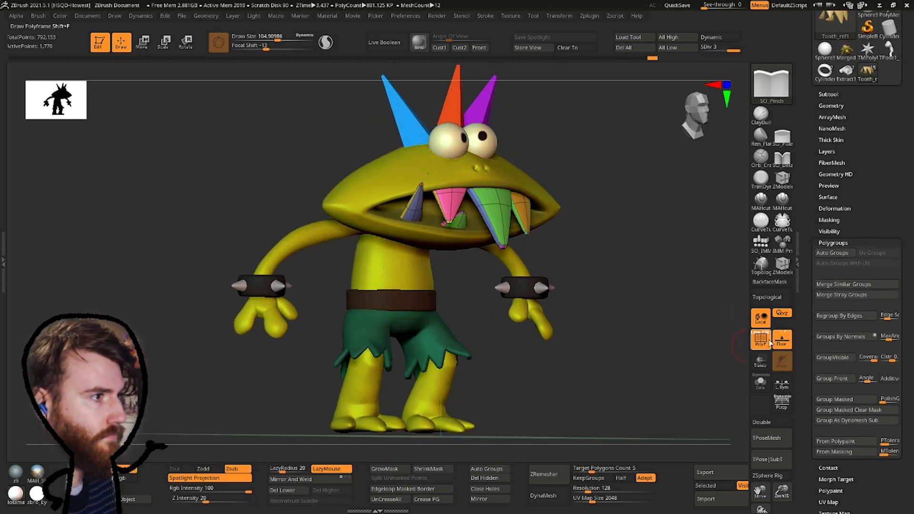
right_drag(653, 348, 550, 280)
key(shift+f)
key(ctrl+z)
key(ctrl+z)
key(ctrl+z)
Choose the ZModeler brush and work on the small tooth-tip polygroups by isolating them and restoring the full set of teeth.
key(b)
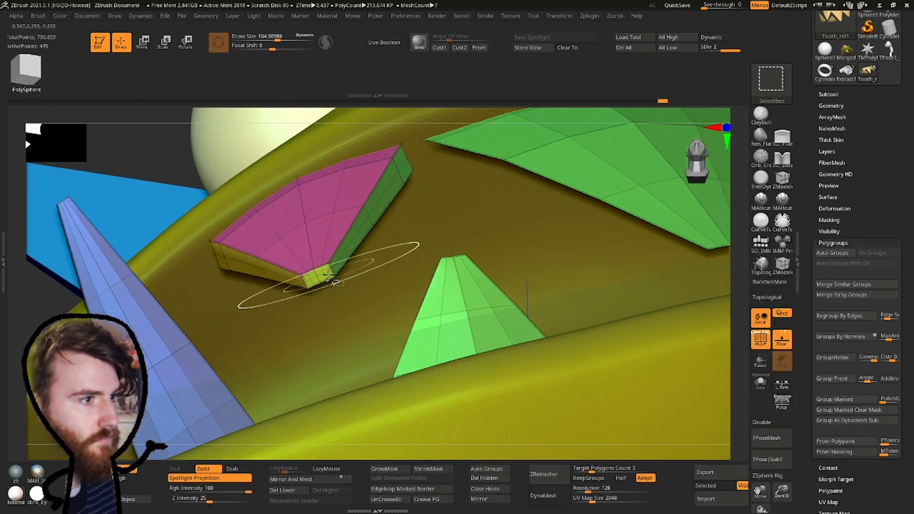
ctrl+shift+click(329, 275)
ctrl+right_drag(259, 248, 512, 238)
ctrl+shift+click(305, 301)
ctrl+shift+drag(512, 238, 458, 290)
ctrl+shift+click(458, 291)
ctrl+right_drag(457, 291, 545, 321)
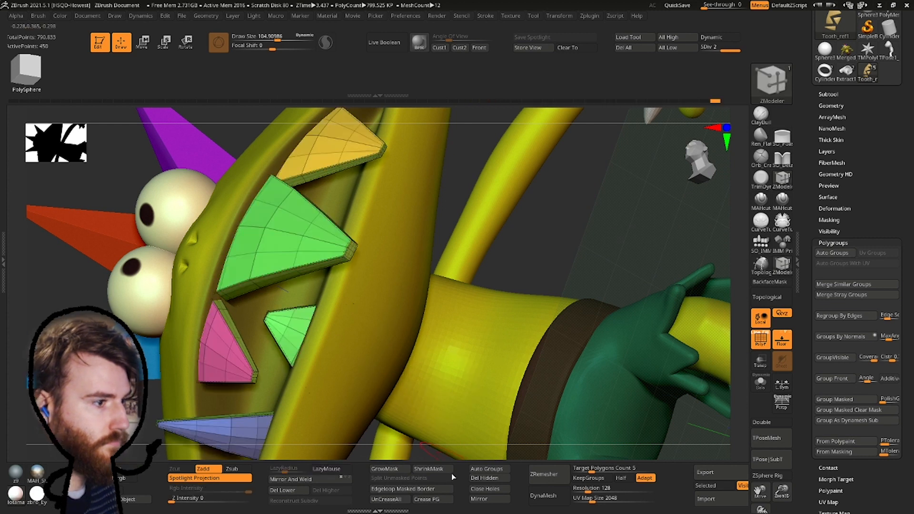
Delete the teeth's higher subdivision levels, subdivide them again up to level 4 and turn off the polyframe.
key(shift+d)
right_drag(402, 338, 523, 458)
ctrl+right_drag(381, 322, 270, 447)
click(326, 490)
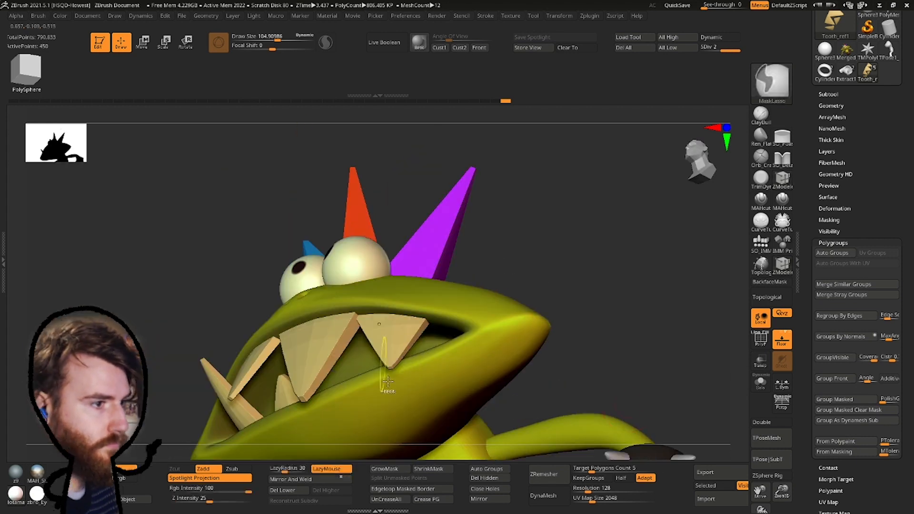
key(shift+f)
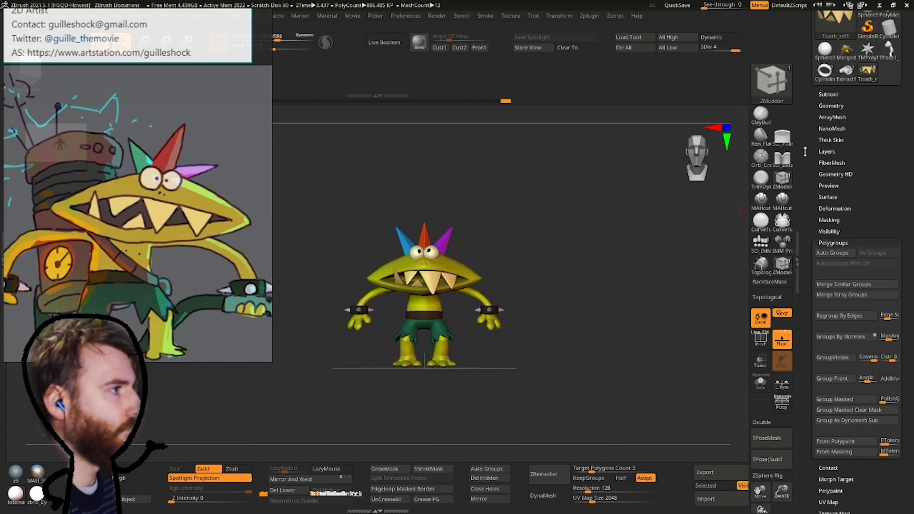
Make the Hair1 spike the active subtool and merge it down with Hair2.
drag(539, 211, 514, 295)
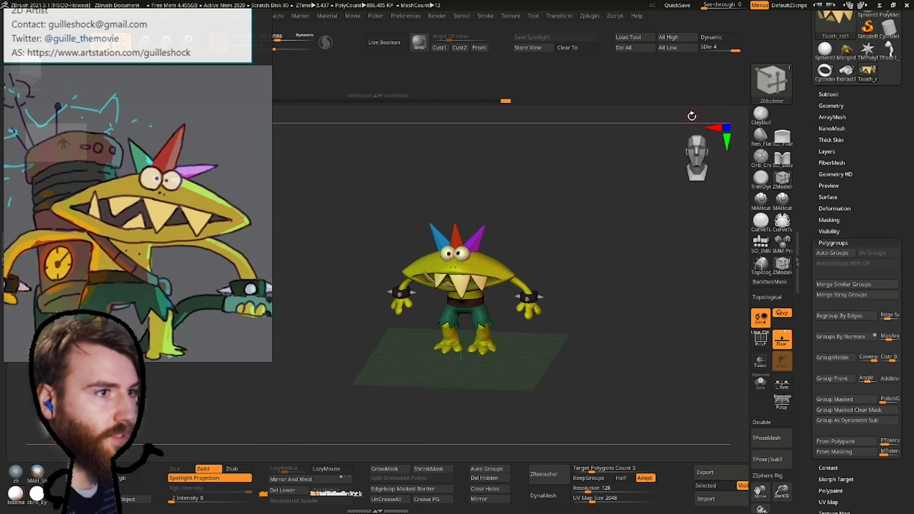
click(678, 145)
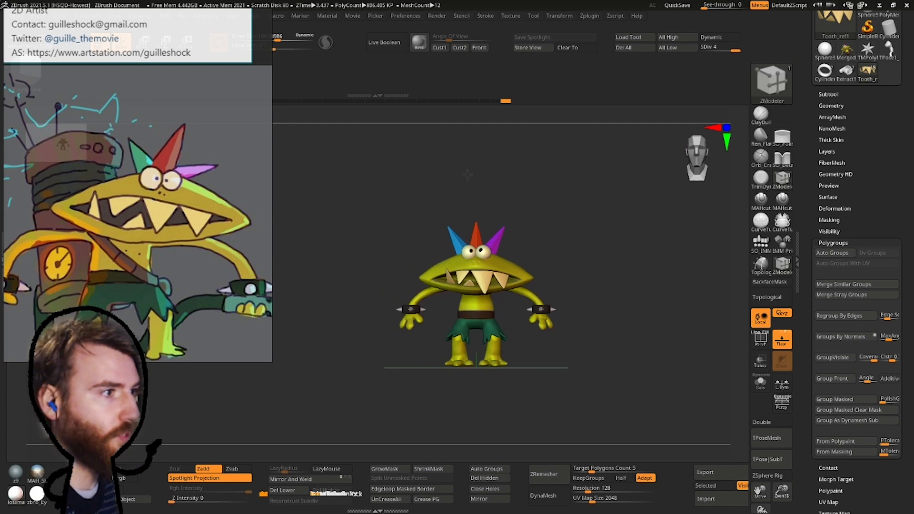
alt+drag(631, 209, 691, 260)
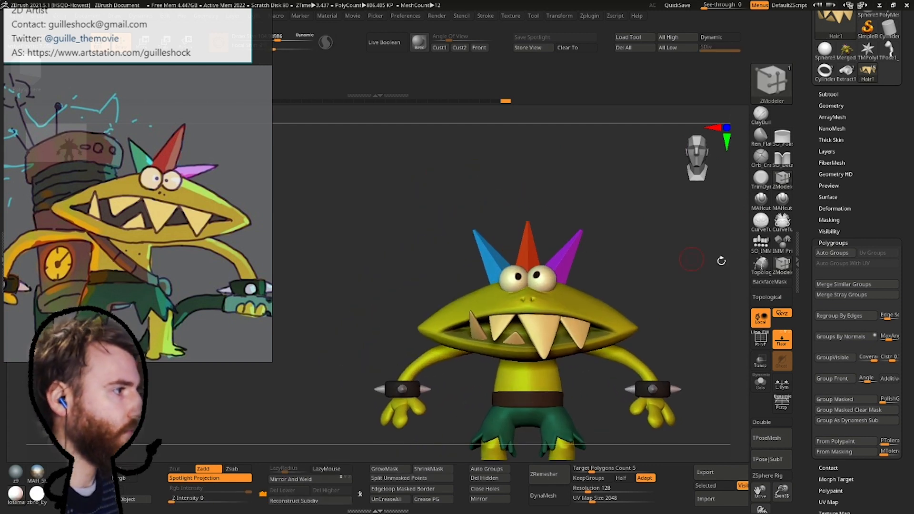
click(755, 341)
ctrl+right_drag(587, 253, 591, 216)
click(851, 95)
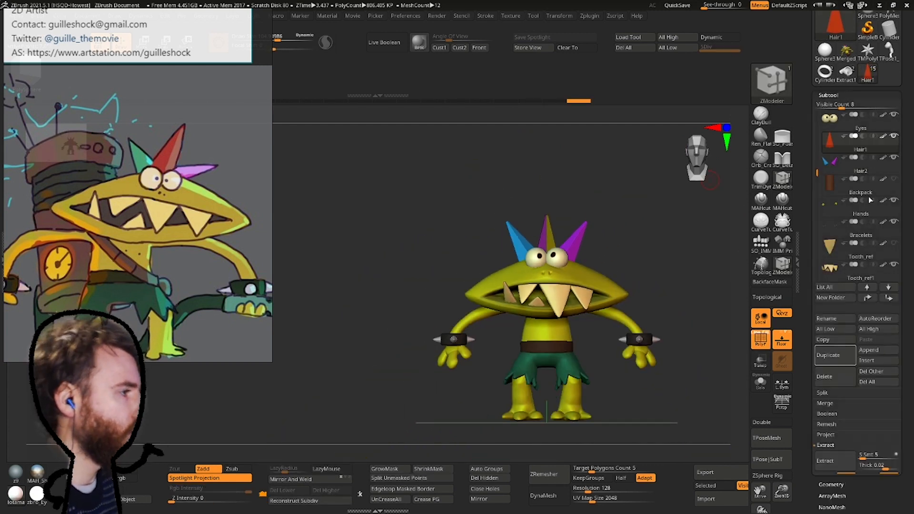
click(826, 404)
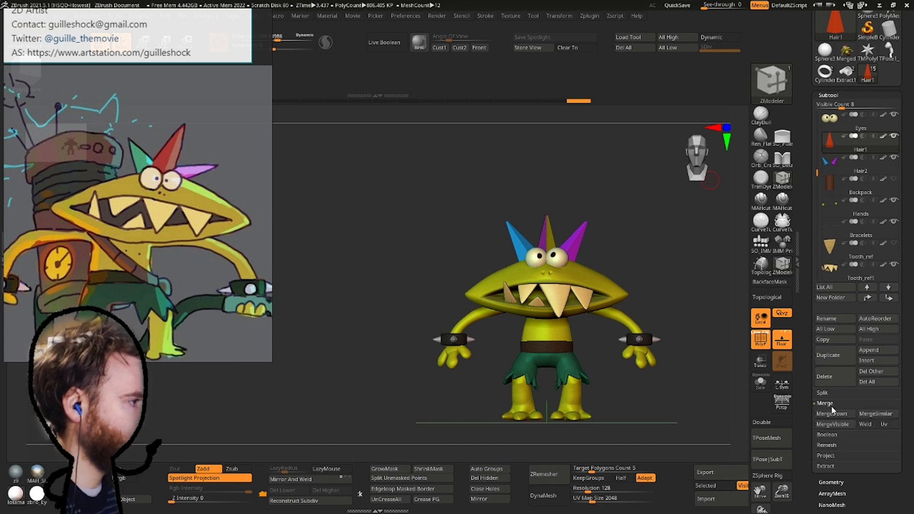
click(831, 414)
Mask the hair around the middle spike, set the gizmo at the spike's tip and shift it vertically.
mouse_move(599, 310)
right_down()
mouse_move(567, 368)
mouse_move(551, 296)
mouse_move(547, 316)
mouse_move(559, 249)
mouse_move(553, 307)
mouse_move(470, 229)
mouse_move(507, 214)
right_up()
shift+right_drag(565, 281, 543, 244)
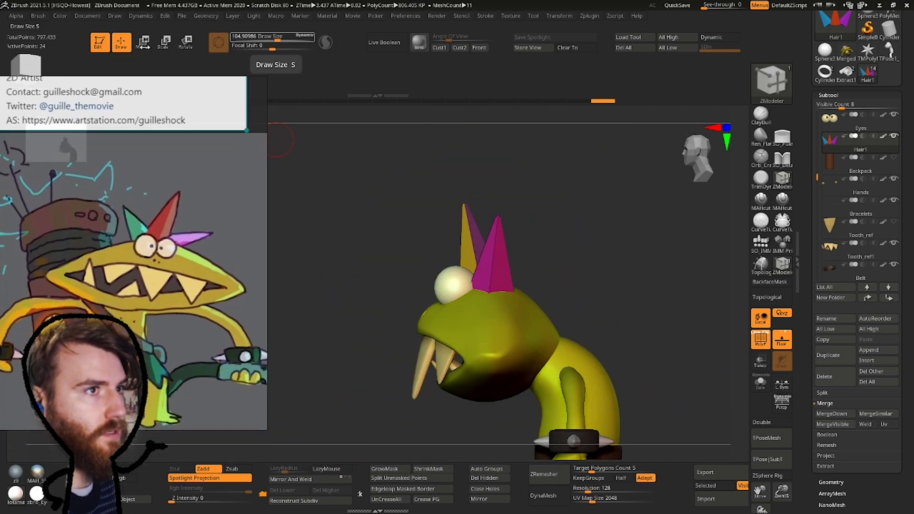
key(w)
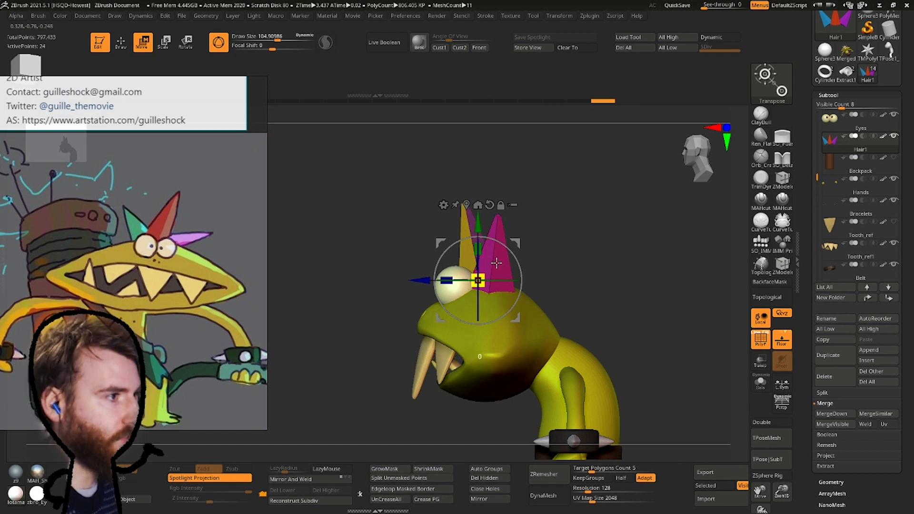
shift+right_drag(538, 238, 440, 237)
ctrl+drag(442, 235, 450, 185)
ctrl+click(451, 186)
click(466, 205)
mouse_move(548, 205)
ctrl+alt+mouse_down()
mouse_move(493, 188)
mouse_move(502, 212)
ctrl+alt+mouse_up()
click(518, 202)
ctrl+right_drag(496, 221, 476, 257)
right_drag(477, 257, 390, 229)
drag(384, 174, 382, 159)
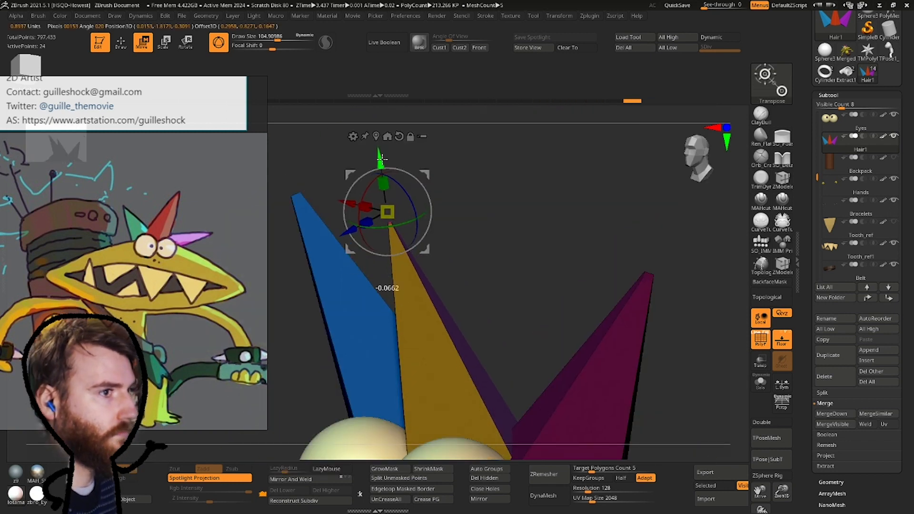
Fine-tune the middle hair spike's placement with the gizmo and return to Draw mode.
ctrl+right_drag(476, 190, 476, 157)
shift+right_drag(476, 157, 519, 159)
drag(381, 255, 401, 256)
key(q)
ctrl+right_drag(523, 267, 524, 238)
mouse_move(524, 239)
shift+right_down()
mouse_move(578, 251)
mouse_move(566, 287)
shift+right_up()
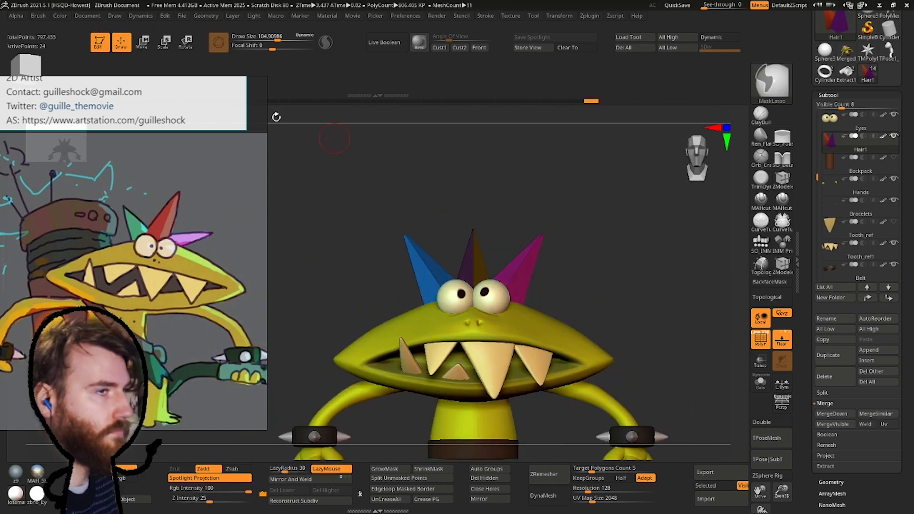
Tilt and spread the two side hair spikes outward with the gizmo in the front view.
key(w)
alt+drag(571, 205, 584, 226)
drag(491, 200, 511, 211)
drag(602, 231, 599, 242)
key(q)
ctrl+right_drag(524, 238, 524, 191)
click(143, 41)
drag(511, 231, 515, 239)
click(99, 42)
Adjust the hair spikes' placement on the head with the gizmo from the side view.
click(121, 42)
shift+right_drag(476, 200, 381, 191)
click(146, 44)
right_drag(596, 200, 548, 323)
drag(557, 238, 555, 257)
key(q)
mouse_move(555, 257)
shift+right_down()
mouse_move(578, 284)
mouse_move(667, 284)
shift+right_up()
Try a smooth division of the hair spikes, isolate the hair and undo the division.
click(832, 482)
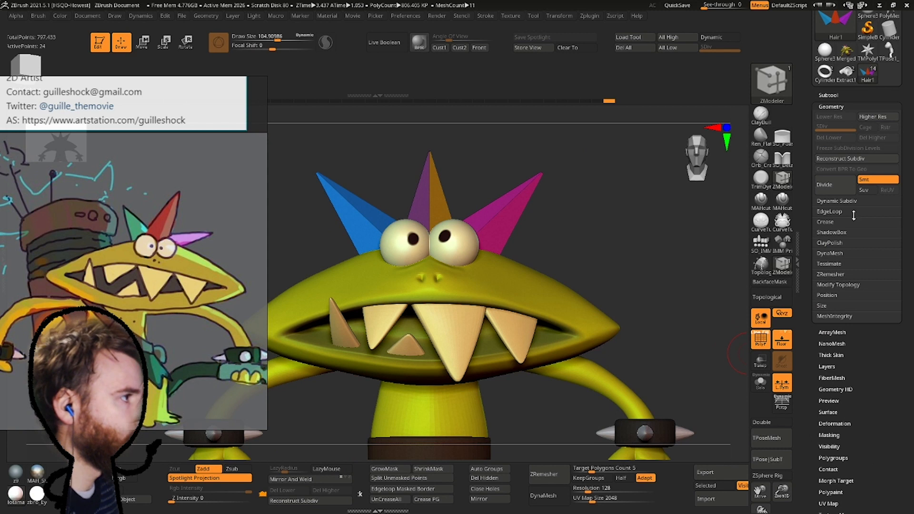
click(835, 184)
click(761, 383)
key(ctrl+z)
Insert an edge loop near the base of each hair spike with the ZModeler brush.
right_drag(591, 281, 584, 304)
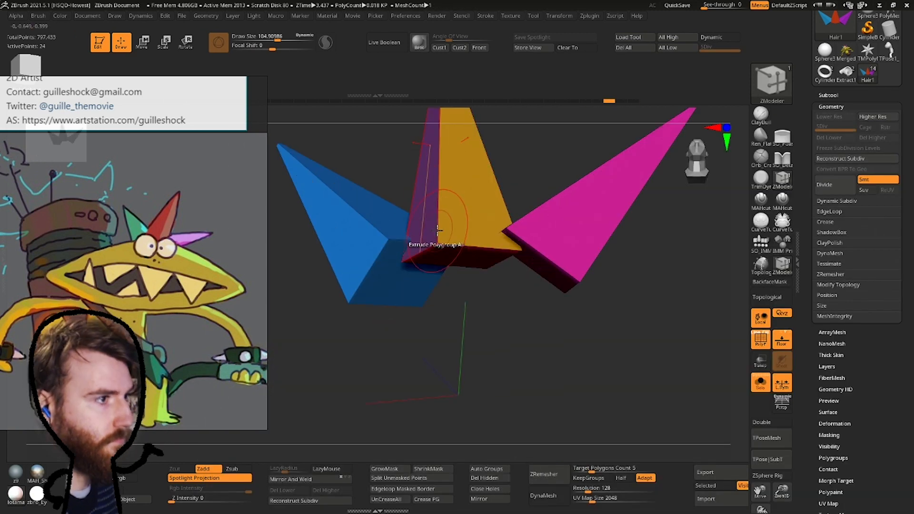
key(space)
right_drag(353, 205, 580, 220)
alt+right_drag(595, 327, 553, 419)
click(471, 253)
alt+right_drag(471, 257, 604, 379)
click(373, 320)
Subdivide the hair to level 5, twice with smoothing off and twice with it on, and hide the polyframe.
ctrl+right_drag(548, 305, 548, 223)
key(d)
shift+right_drag(547, 223, 588, 223)
key(shift+d)
click(867, 181)
key(ctrl+d)
key(ctrl+d)
click(867, 181)
key(ctrl+d)
key(ctrl+d)
key(shift+f)
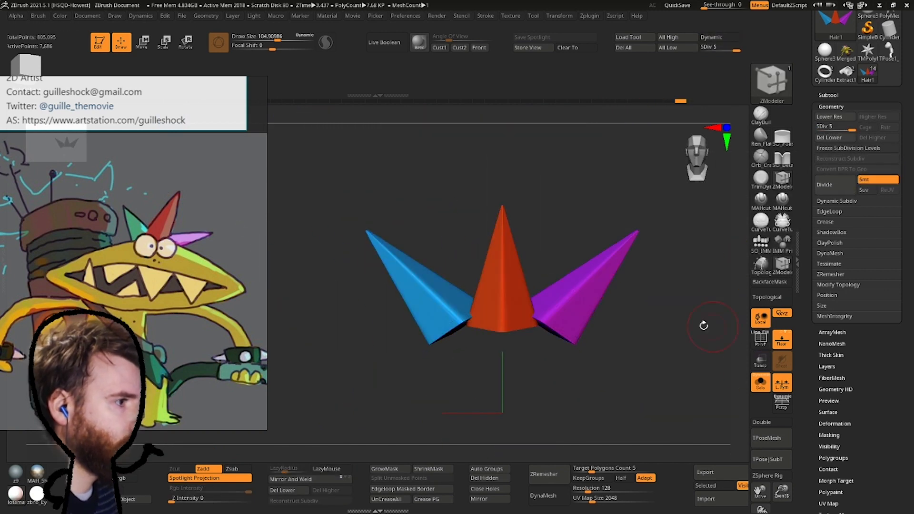
Show the whole creature again, mask everything but the purple hair spike and rotate it about 7.6 degrees with the gizmo.
click(761, 383)
right_drag(676, 328, 586, 329)
ctrl+right_drag(585, 267, 586, 329)
key(w)
key(q)
ctrl+right_drag(477, 267, 476, 185)
right_drag(477, 186, 500, 315)
key(w)
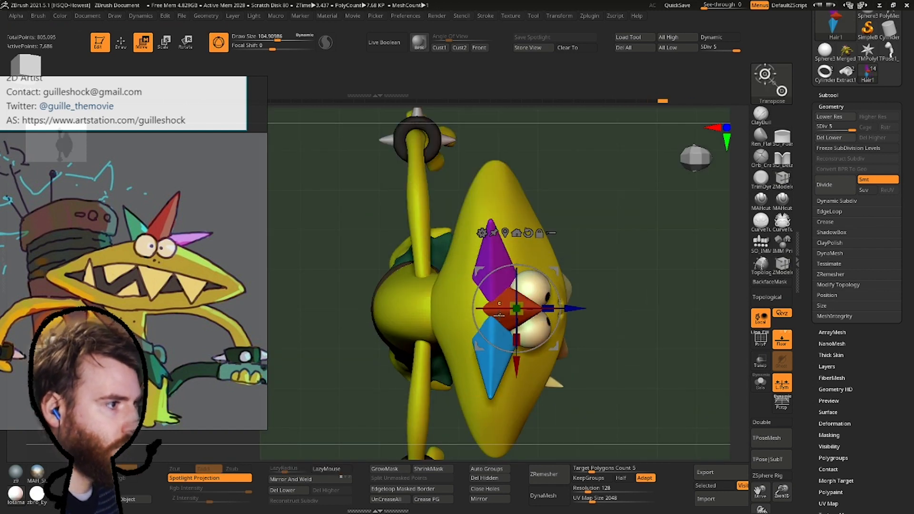
shift+right_drag(545, 288, 481, 238)
ctrl+click(569, 248)
alt+drag(570, 247, 527, 284)
drag(568, 269, 565, 275)
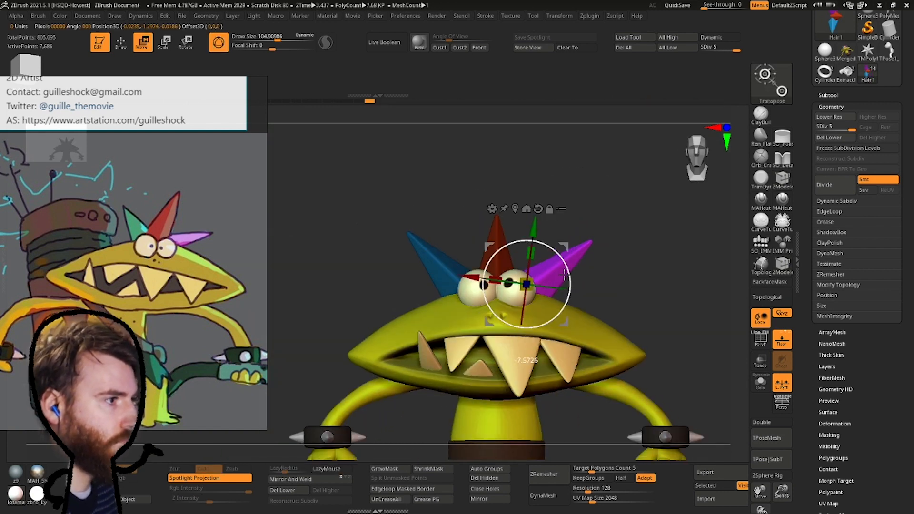
Mask all but the blue hair spike and reposition it with the gizmo.
right_drag(460, 206, 615, 238)
key(q)
key(w)
ctrl+click(431, 258)
drag(463, 261, 435, 232)
mouse_move(436, 233)
right_down()
mouse_move(441, 281)
mouse_move(440, 238)
mouse_move(429, 303)
right_up()
Return to Draw mode, adjust the brush settings and drop the hair three subdivision levels.
key(q)
key(space)
drag(448, 245, 469, 245)
mouse_move(464, 245)
right_down()
mouse_move(467, 269)
mouse_move(515, 208)
mouse_move(492, 242)
mouse_move(545, 216)
mouse_move(514, 223)
right_up()
key(shift+d)
key(shift+d)
key(shift+d)
mouse_move(409, 239)
right_down()
mouse_move(400, 236)
mouse_move(500, 238)
right_up()
mouse_move(500, 238)
ctrl+right_down()
mouse_move(523, 244)
mouse_move(539, 281)
ctrl+right_up()
Make the face active, set the Move Topological brush's draw size to about 344 and return the face to subdivision level 5.
alt+click(550, 262)
key(shift+d)
key(s)
drag(550, 252, 533, 253)
mouse_move(554, 239)
ctrl+right_down()
mouse_move(567, 245)
mouse_move(476, 245)
mouse_move(562, 248)
ctrl+right_up()
ctrl+right_drag(562, 248, 505, 290)
key(s)
drag(505, 290, 521, 290)
key(d)
key(d)
key(d)
key(d)
ctrl+right_drag(521, 290, 448, 270)
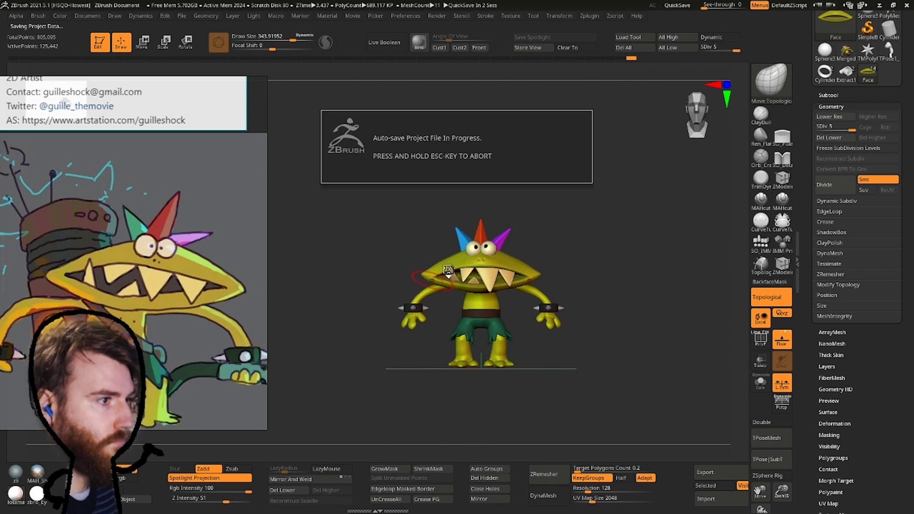
Make the part at the creature's mouth active and switch to the Inflate brush.
alt+click(487, 292)
key(b)
key(i)
key(n)
mouse_move(508, 230)
right_down()
mouse_move(495, 267)
mouse_move(546, 233)
mouse_move(549, 213)
mouse_move(541, 241)
mouse_move(559, 340)
mouse_move(514, 305)
mouse_move(490, 326)
mouse_move(497, 238)
mouse_move(579, 214)
mouse_move(553, 259)
mouse_move(508, 248)
right_up()
Try the Dam Standard brush, lower the active part two subdivision levels and return to the Move Topological brush.
key(b)
key(d)
key(s)
key(shift+s)
key(shift+d)
key(shift+d)
key(b)
key(m)
key(t)
mouse_move(507, 247)
ctrl+right_down()
mouse_move(517, 286)
mouse_move(522, 216)
mouse_move(619, 214)
mouse_move(530, 202)
mouse_move(572, 238)
ctrl+right_up()
Activate another part of the head, try the Inflate brush on it and return to Move Topological.
alt+click(555, 264)
key(b)
key(i)
key(n)
right_click(532, 281)
right_drag(608, 194, 590, 209)
key(b)
key(m)
key(t)
ctrl+right_drag(591, 266, 591, 209)
mouse_move(591, 210)
right_down()
mouse_move(608, 221)
mouse_move(572, 224)
mouse_move(634, 224)
right_up()
Make the Backpack cylinder active, display its wireframe, adjust its gizmo and return to Draw mode.
click(828, 95)
click(838, 249)
ctrl+right_drag(633, 224, 633, 266)
key(w)
key(shift+f)
click(528, 218)
alt+drag(505, 325, 507, 341)
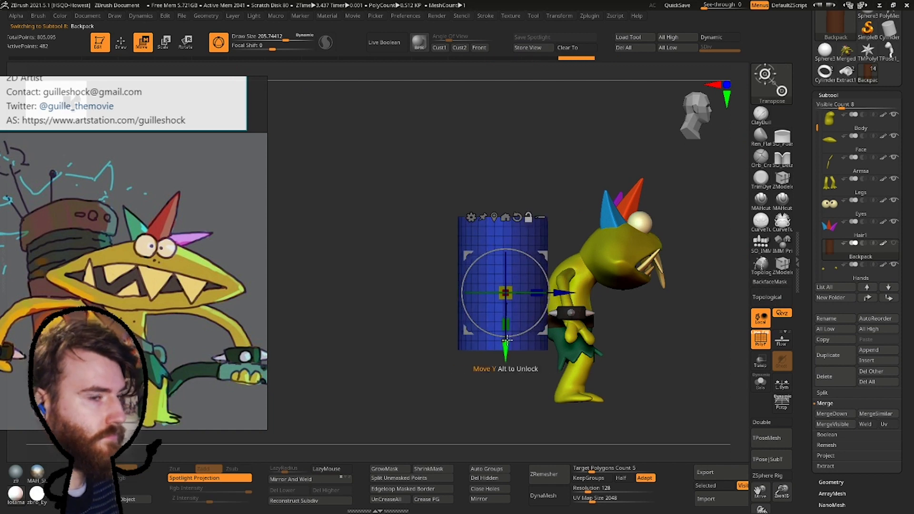
key(q)
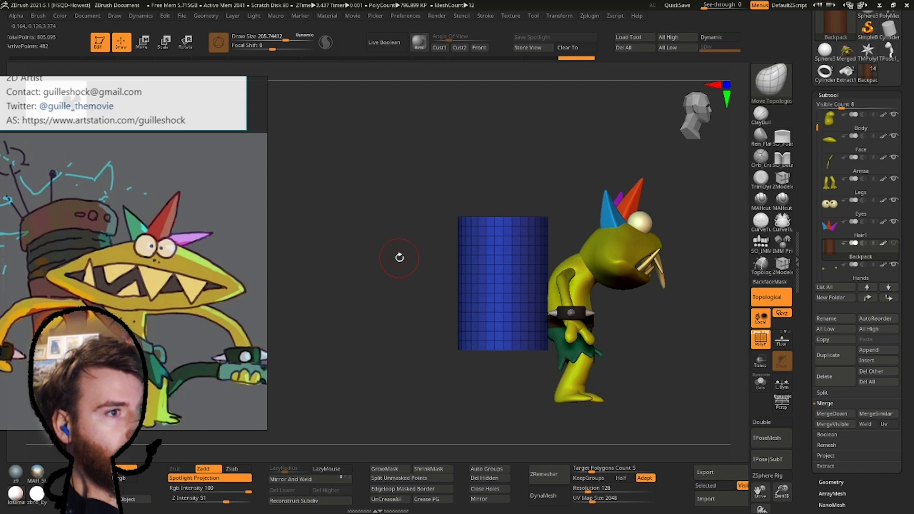
right_drag(471, 232, 481, 170)
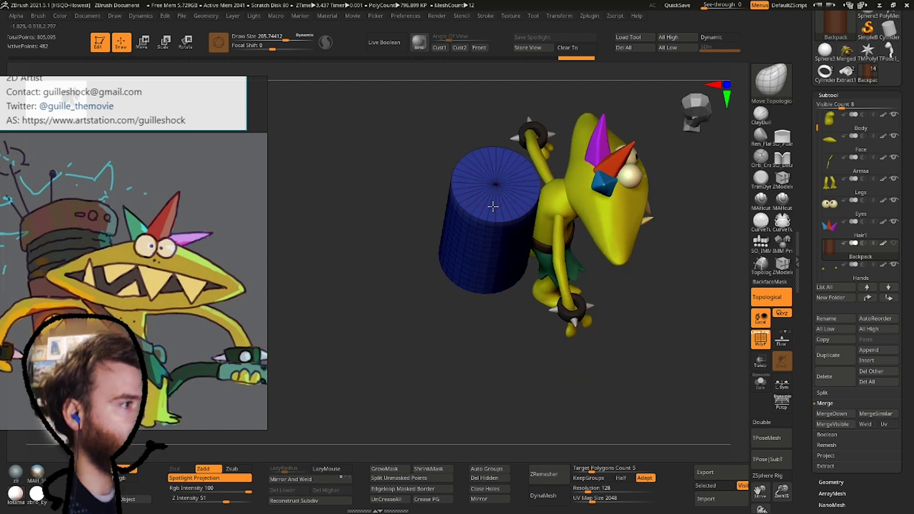
shift+right_drag(493, 205, 484, 199)
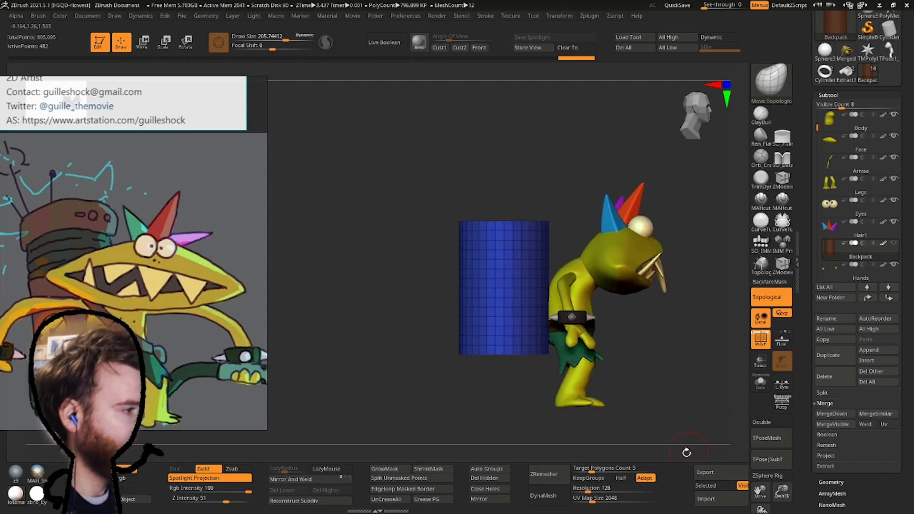
Try to ZRemesh the backpack cylinder with DetectEdges on and a target polygon count of 0.1, and undo it.
ctrl+drag(665, 463, 601, 459)
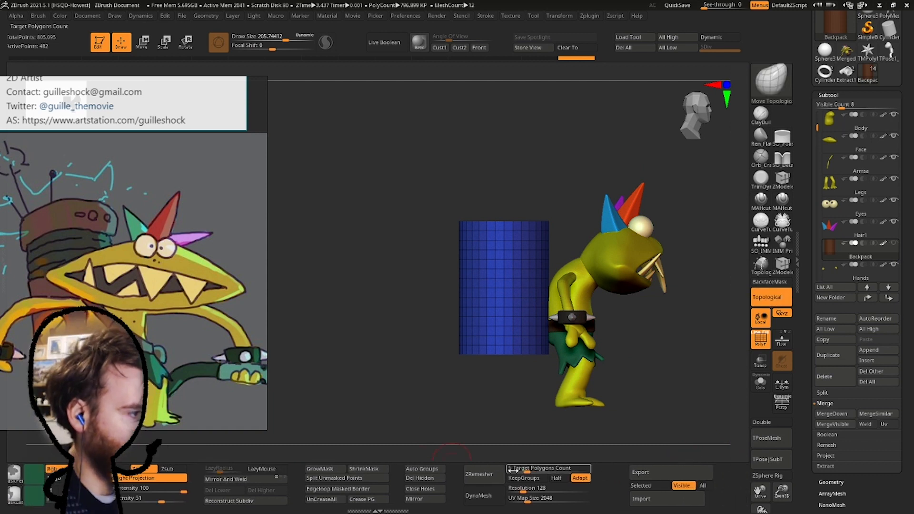
drag(864, 510, 845, 288)
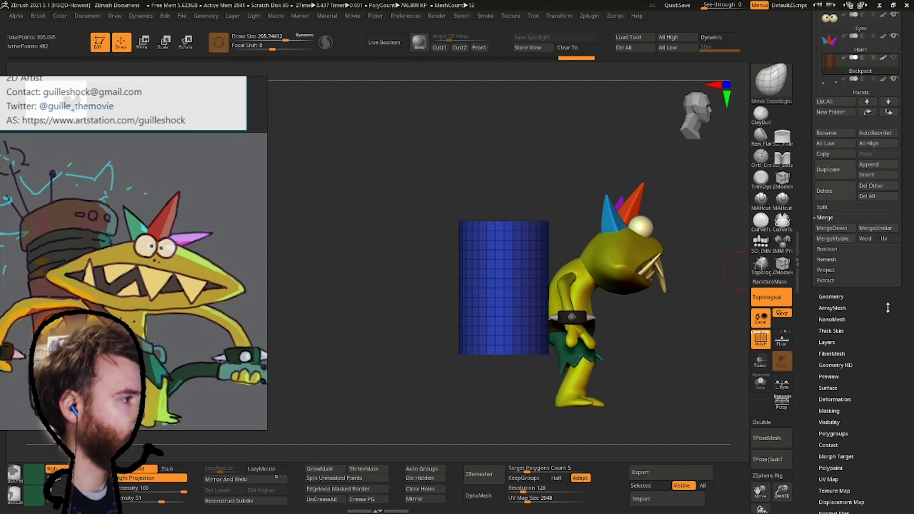
click(852, 296)
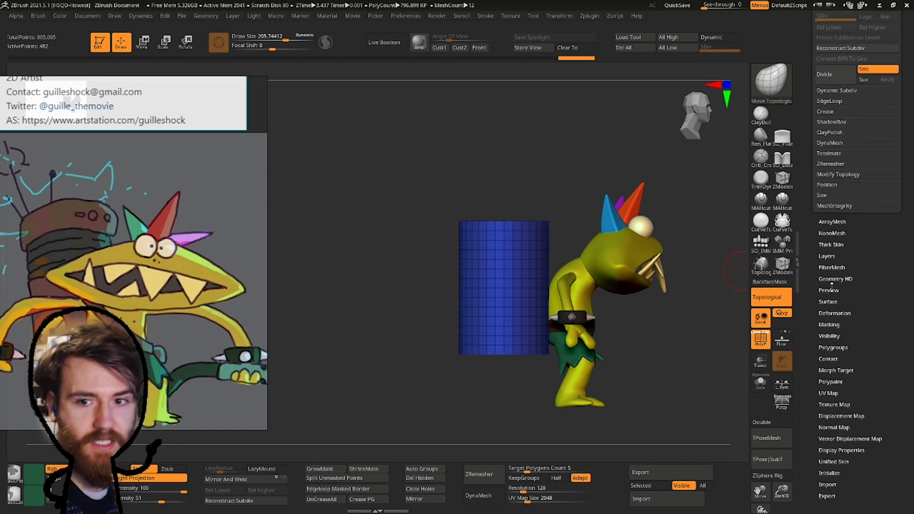
click(852, 165)
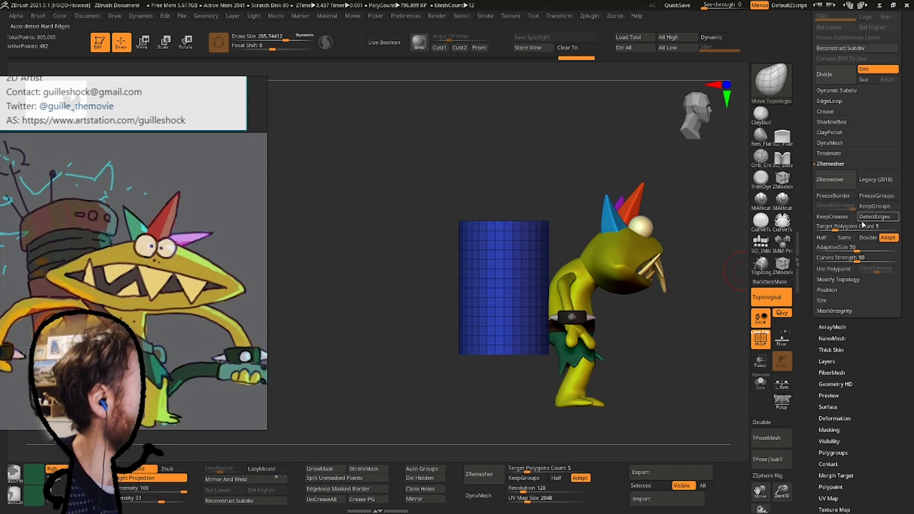
click(819, 227)
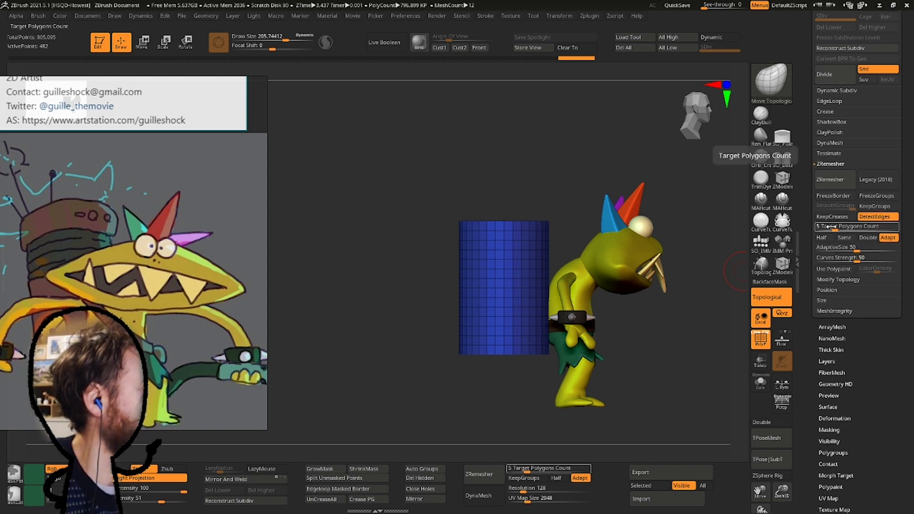
click(839, 180)
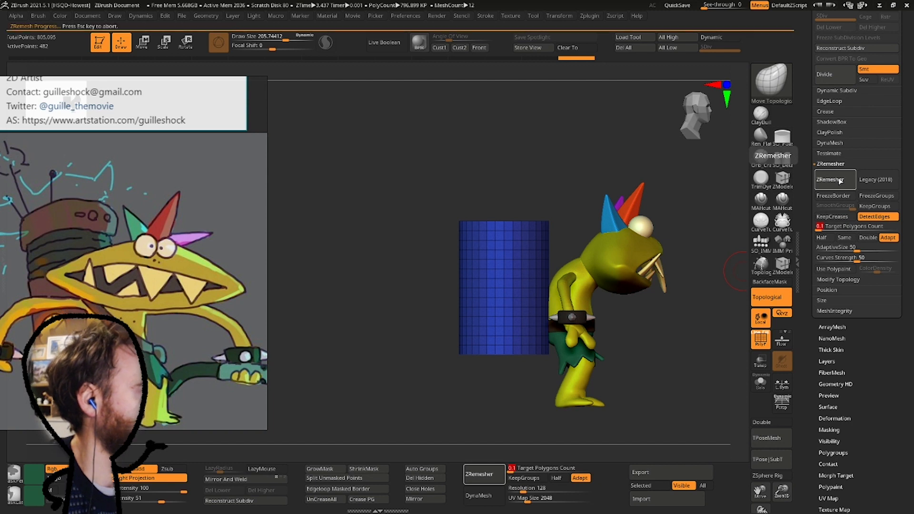
drag(691, 261, 653, 178)
key(ctrl+z)
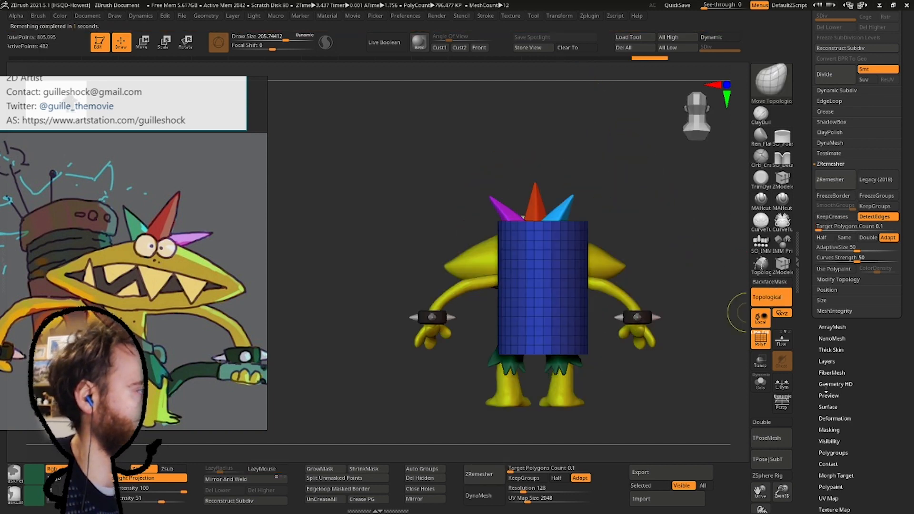
Try replacing the backpack with an initialized quick Y-axis cylinder, viewed in Solo mode, with X resolution 3.
scroll(799, 247, down, 5)
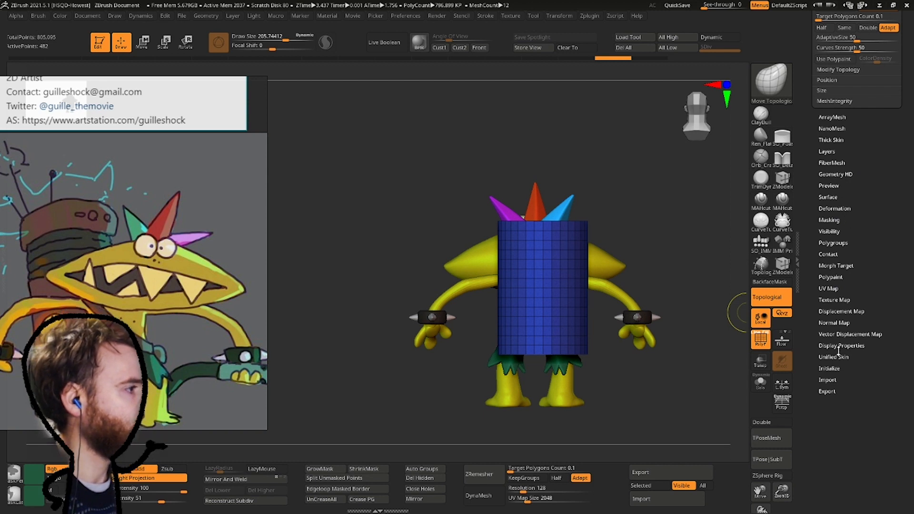
click(831, 369)
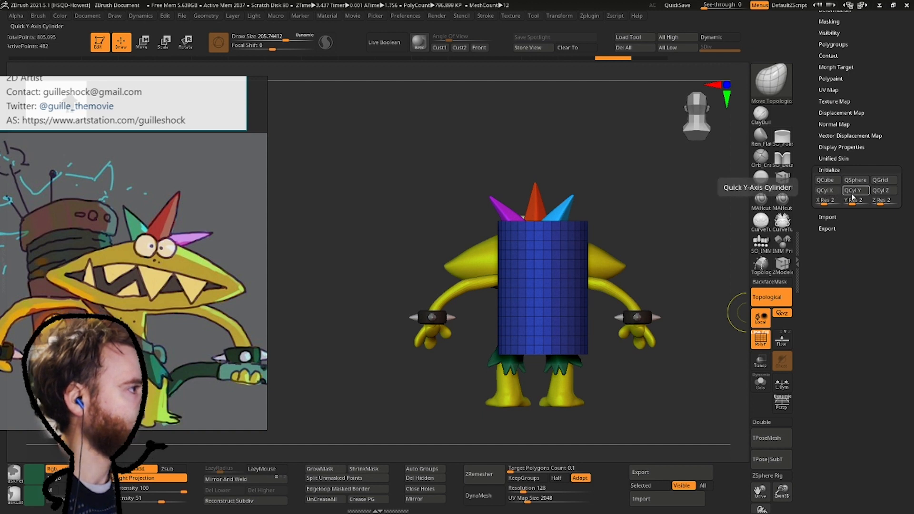
click(853, 194)
drag(657, 214, 701, 203)
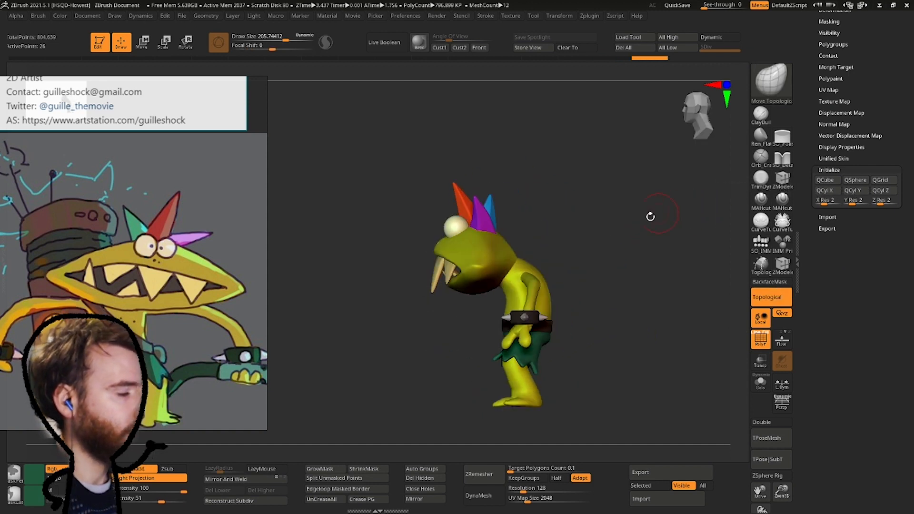
click(767, 384)
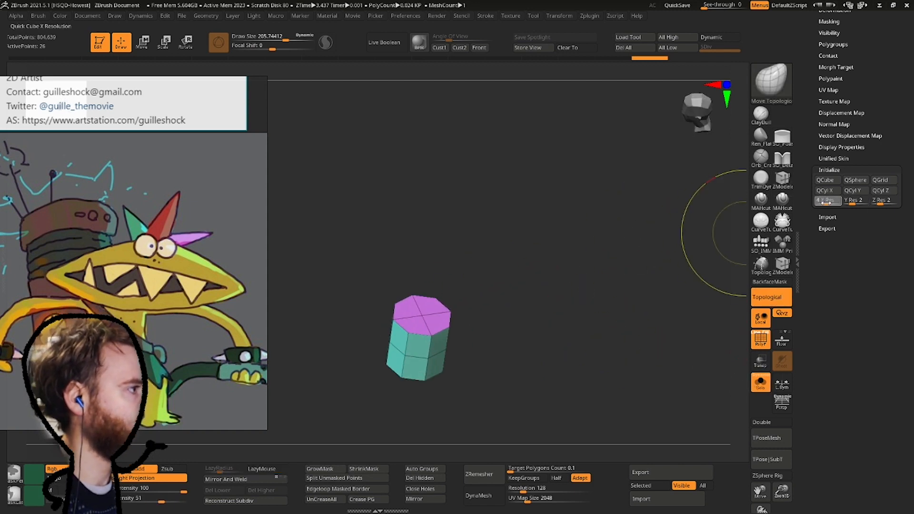
click(872, 190)
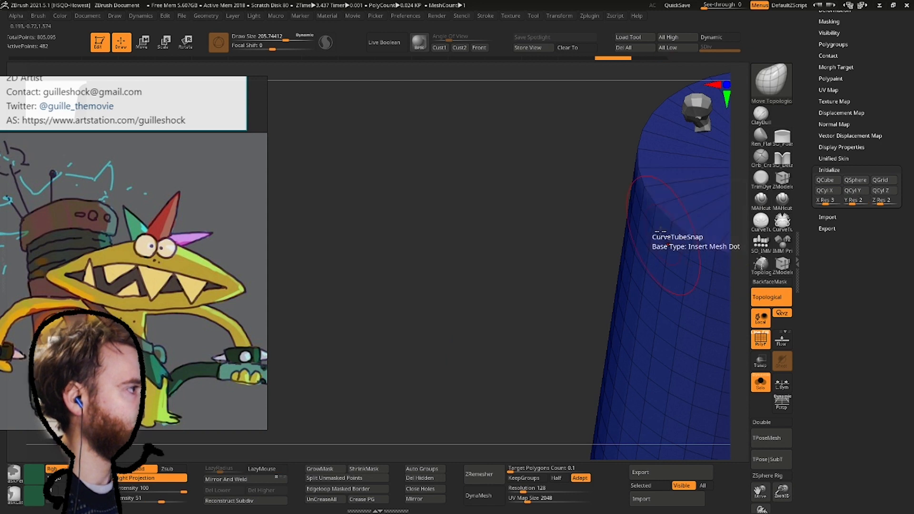
click(872, 190)
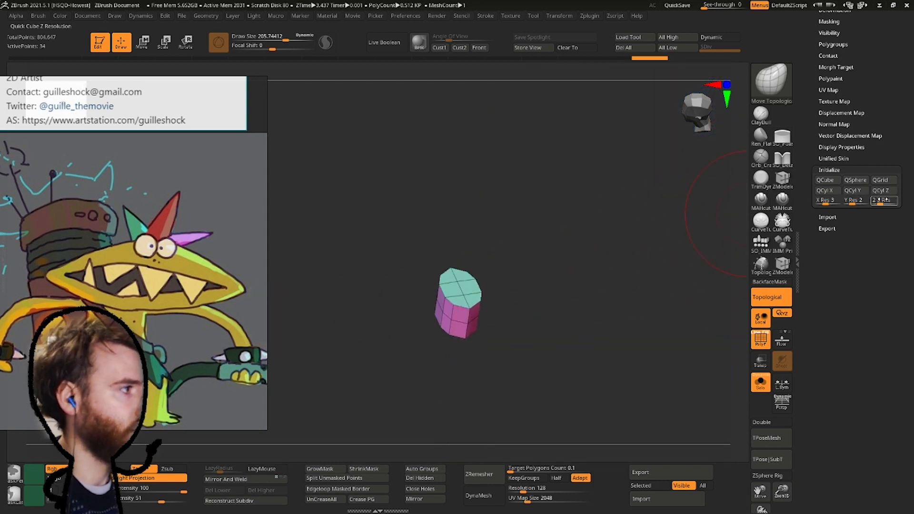
Regenerate the quick Y-axis cylinder with X and Y resolution 5, trying Z resolutions 5 and 4.
click(832, 200)
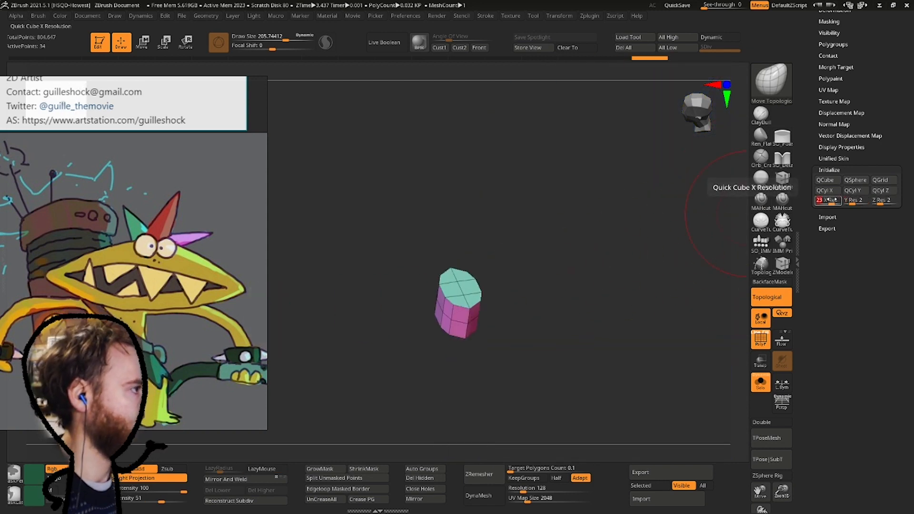
click(861, 202)
text(5)
click(883, 201)
text(5)
click(862, 191)
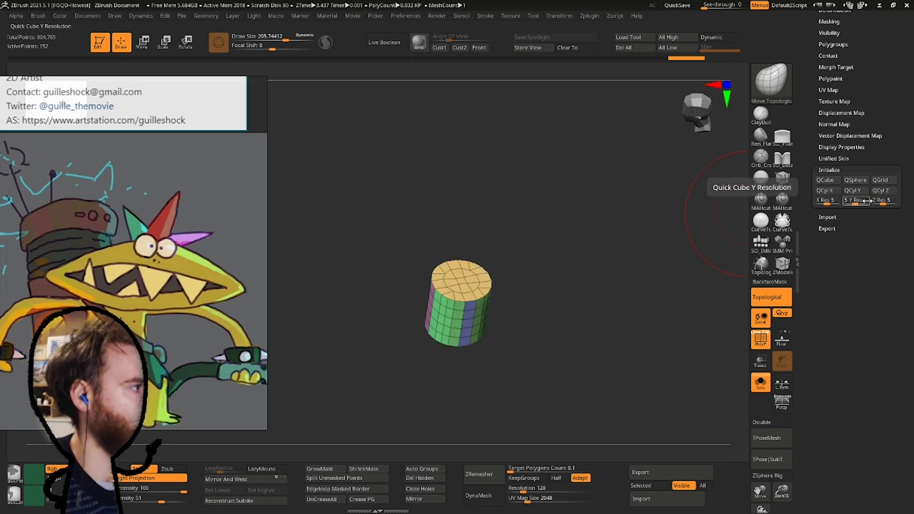
click(866, 191)
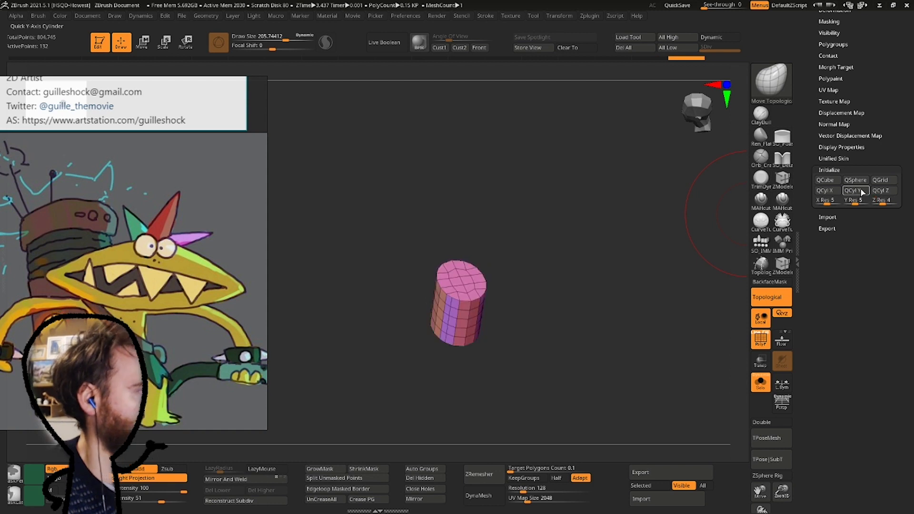
Regenerate the quick Y-axis cylinder with X, Y and Z resolution 4 and preview it smoothed from the side.
click(857, 200)
text(26)
click(838, 202)
text(4)
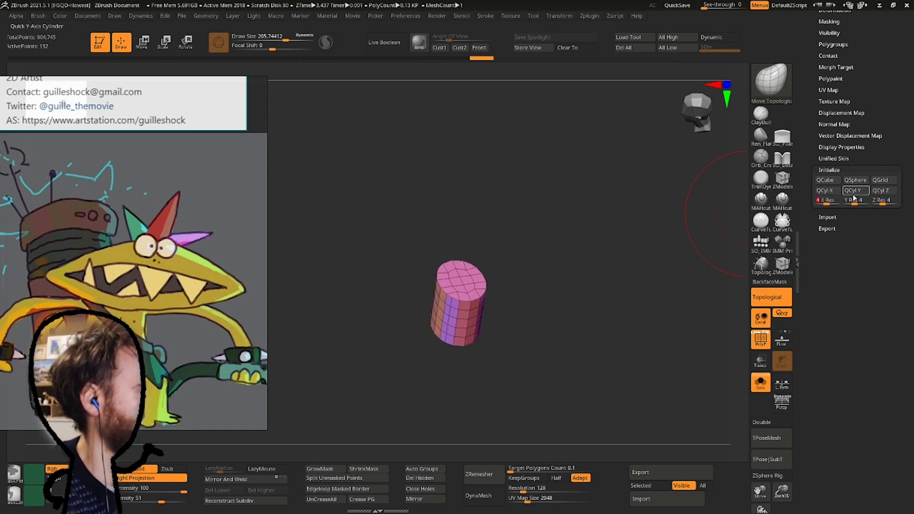
click(855, 192)
drag(586, 253, 555, 219)
drag(681, 333, 551, 378)
key(d)
click(407, 169)
mouse_move(405, 167)
mouse_down()
mouse_move(432, 112)
mouse_move(431, 200)
mouse_move(433, 130)
mouse_up()
key(shift+d)
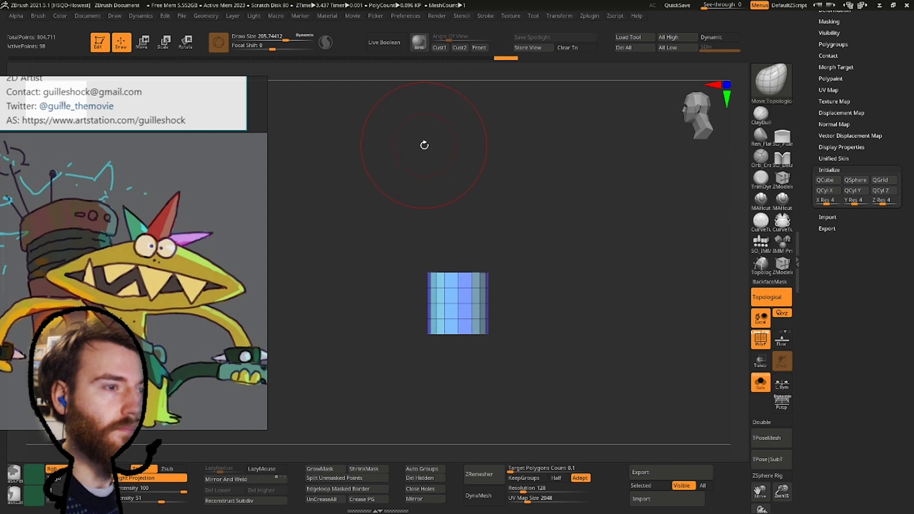
Undo the quick-cylinder replacements to restore the original backpack cylinder.
drag(859, 301, 858, 334)
key(ctrl+z)
key(ctrl+z)
key(ctrl+z)
key(ctrl+z)
key(ctrl+z)
key(ctrl+z)
key(ctrl+z)
mouse_move(491, 284)
right_down()
mouse_move(476, 333)
mouse_move(484, 261)
right_up()
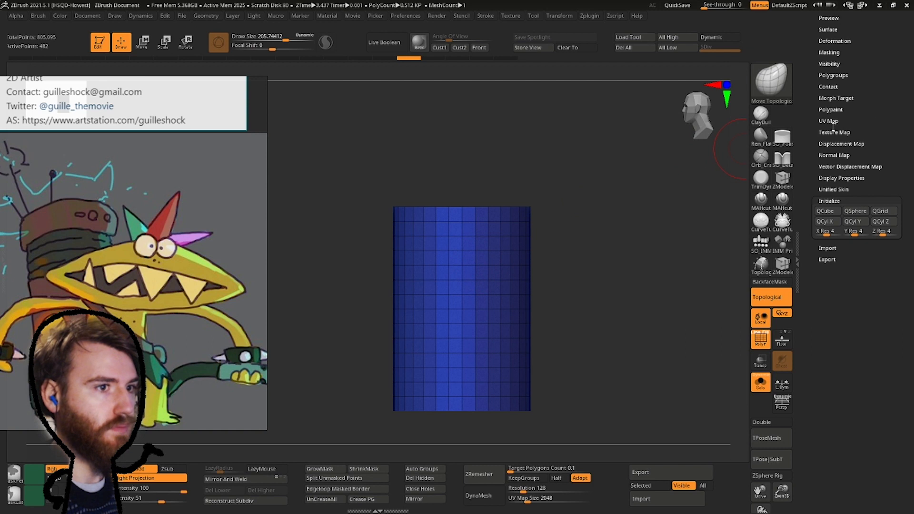
Show the whole creature again, scale the backpack cylinder down with the gizmo and return to Draw mode.
click(761, 383)
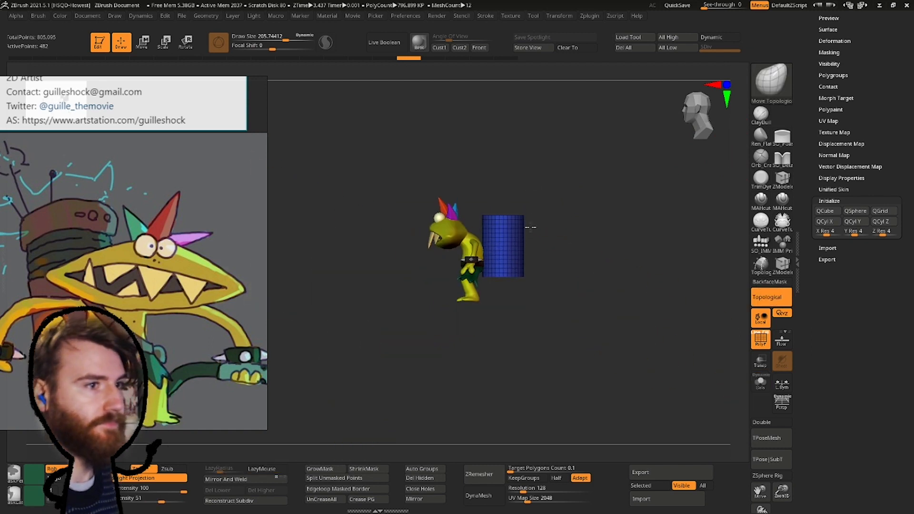
click(165, 42)
ctrl+right_drag(500, 229, 500, 257)
drag(497, 253, 482, 282)
alt+right_drag(523, 177, 517, 198)
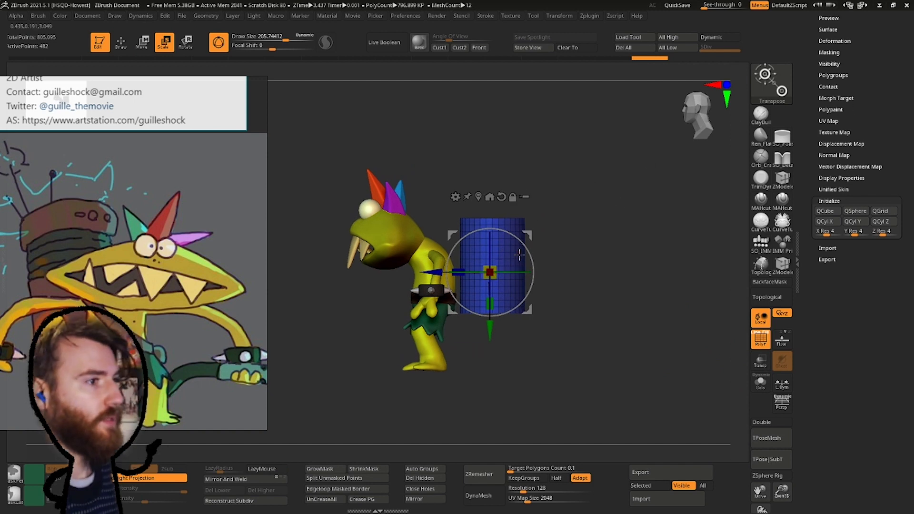
click(120, 43)
mouse_move(357, 160)
ctrl+right_down()
mouse_move(474, 239)
mouse_move(448, 219)
ctrl+right_up()
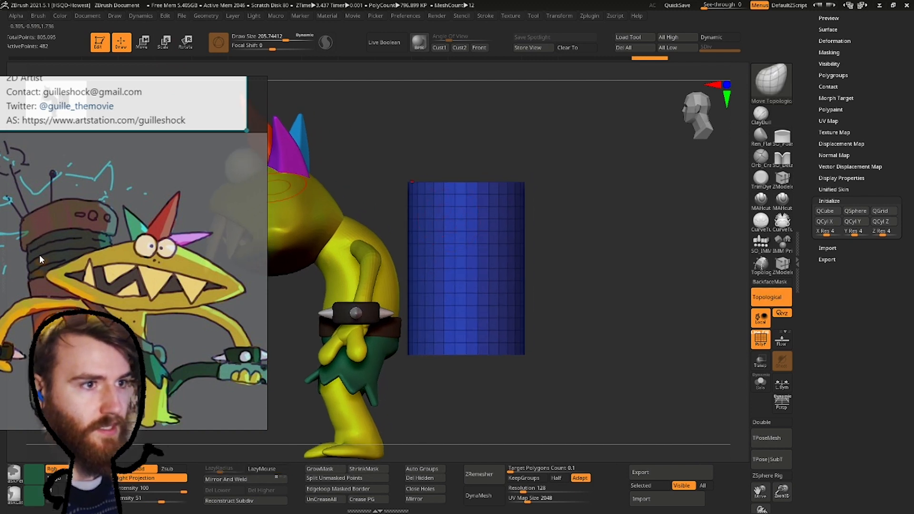
Shrink the backpack cylinder slightly and duplicate it downward with the gizmo, keeping the original masked.
click(141, 45)
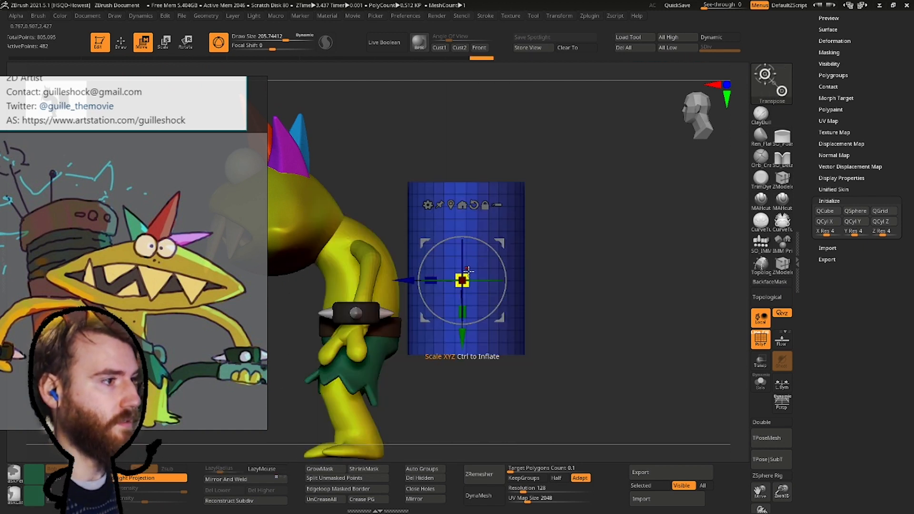
drag(469, 270, 465, 277)
ctrl+drag(464, 339, 464, 468)
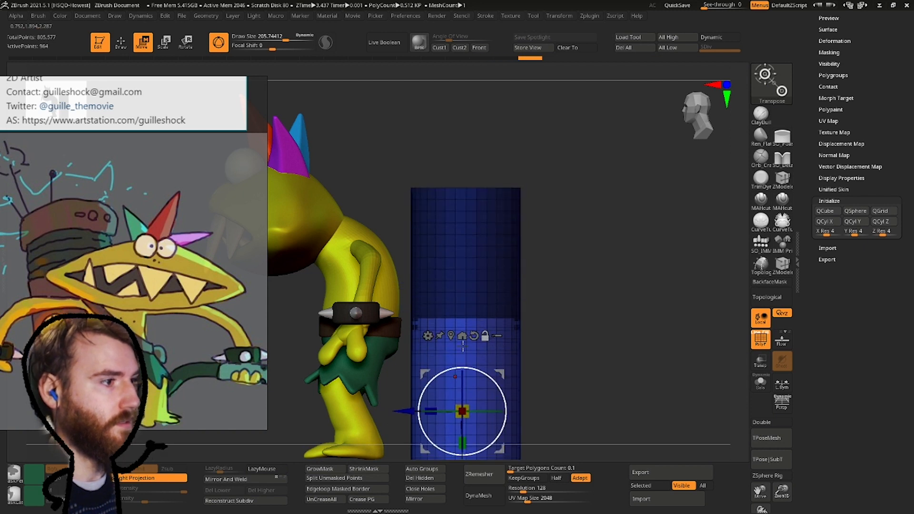
Flatten the duplicated cylinder and place it as a wider rim at the base of the backpack.
alt+right_drag(467, 443, 463, 339)
drag(463, 339, 461, 306)
drag(457, 372, 458, 314)
alt+right_drag(496, 174, 487, 267)
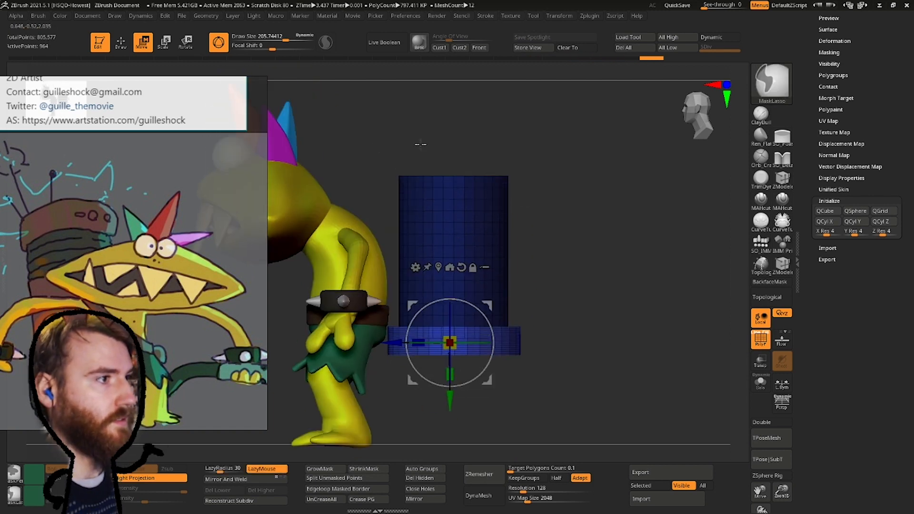
Clear the mask, assign auto groups to the backpack pieces and mask everything except the main cylinder.
click(122, 43)
mouse_move(566, 116)
ctrl+alt+mouse_down()
mouse_move(425, 120)
mouse_move(511, 239)
ctrl+alt+mouse_up()
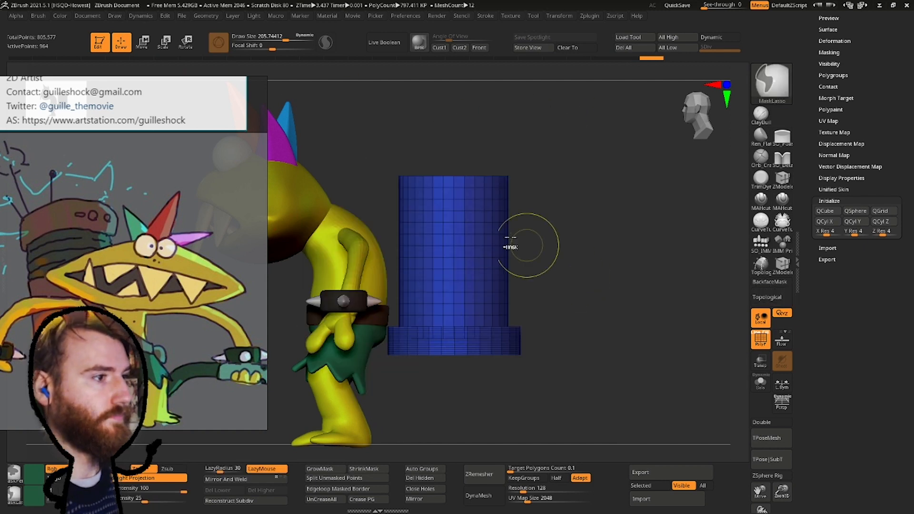
click(143, 42)
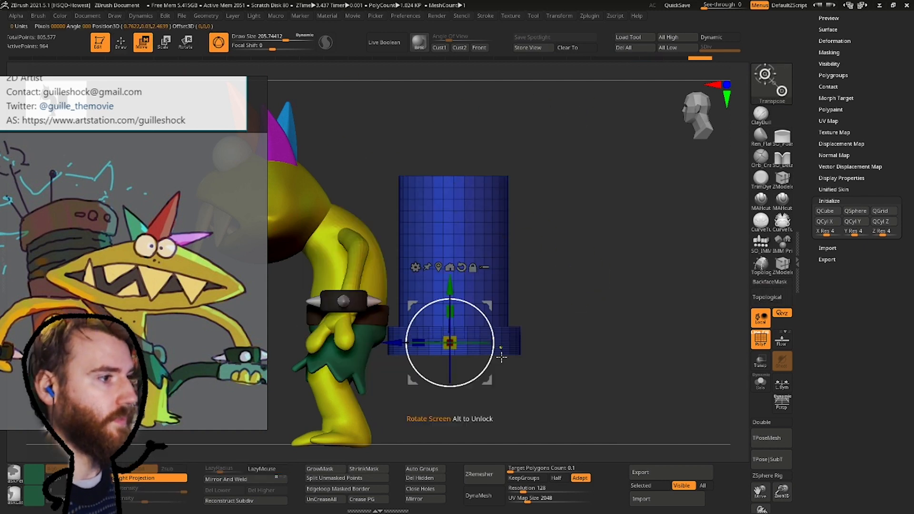
click(431, 470)
ctrl+click(467, 183)
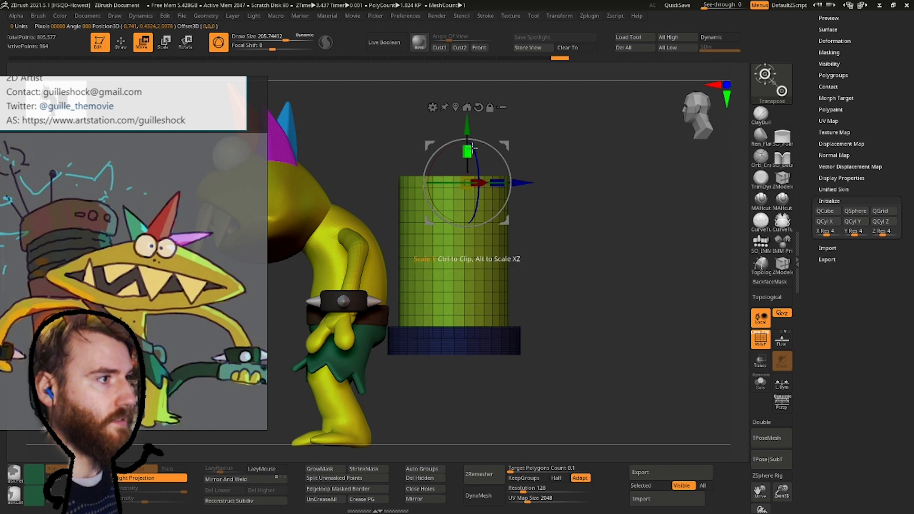
Move the gizmo down the main cylinder and try to build another backpack section upward from it.
alt+drag(468, 123, 467, 326)
ctrl+drag(467, 279, 467, 174)
drag(467, 232, 467, 241)
mouse_move(501, 185)
right_down()
mouse_move(505, 229)
mouse_move(498, 185)
mouse_move(494, 197)
mouse_move(423, 141)
mouse_move(475, 200)
right_up()
click(121, 42)
Undo the grouping and rim edits back to the duplicated lower cylinder.
key(ctrl+z)
key(ctrl+z)
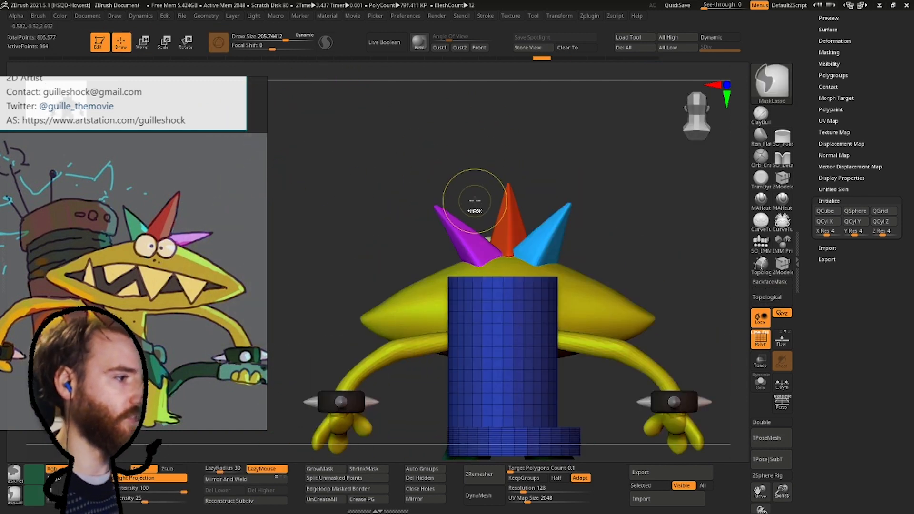
key(ctrl+z)
key(ctrl+z)
alt+right_drag(510, 299, 514, 196)
key(ctrl+z)
key(ctrl+z)
key(ctrl+z)
key(ctrl+z)
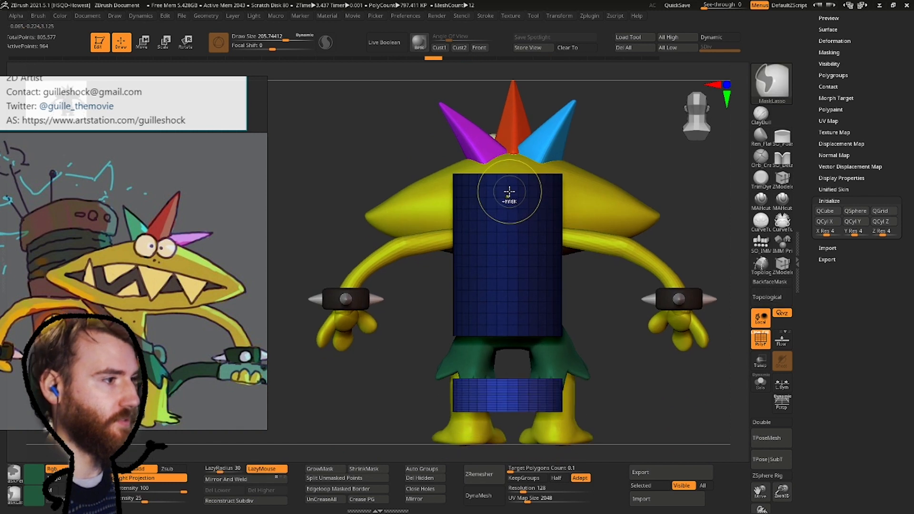
Flatten the duplicated lower cylinder, widen it slightly and raise it to the base of the main backpack cylinder as a rim.
right_drag(494, 245, 262, 98)
key(w)
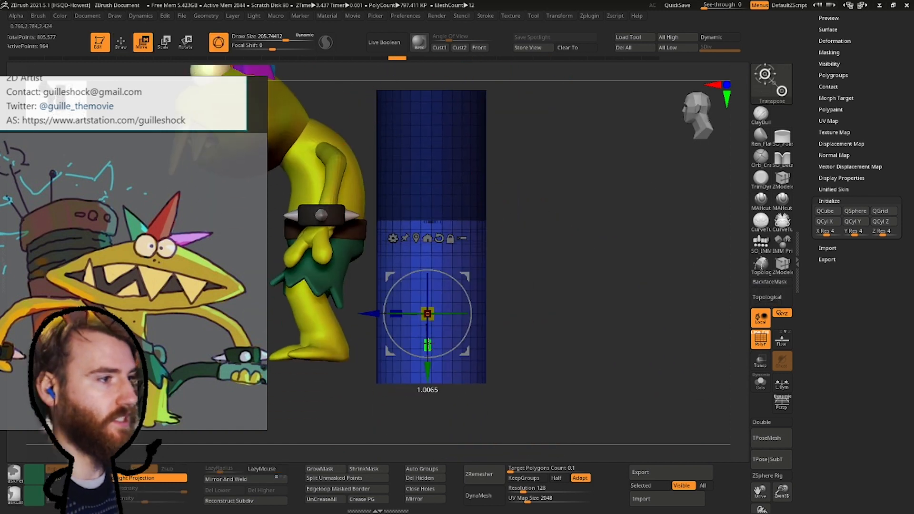
drag(427, 344, 433, 279)
key(ctrl+shift+z)
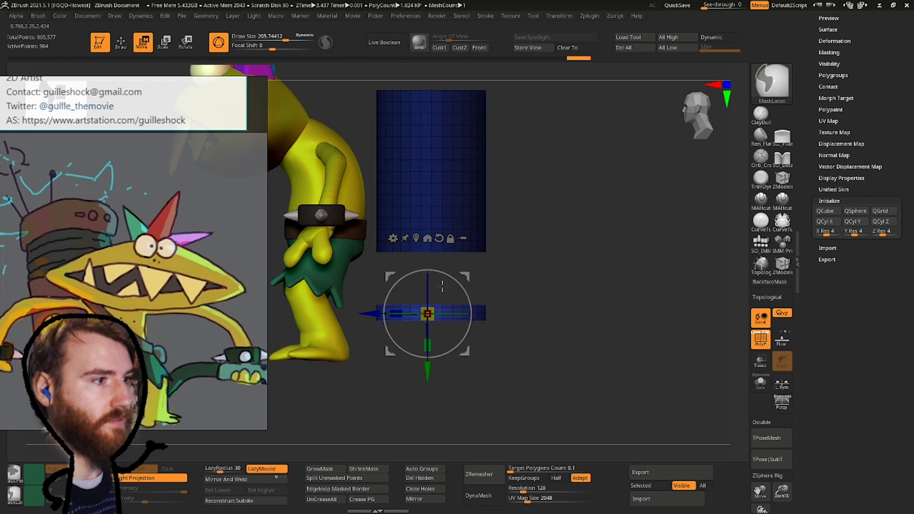
key(ctrl+shift+z)
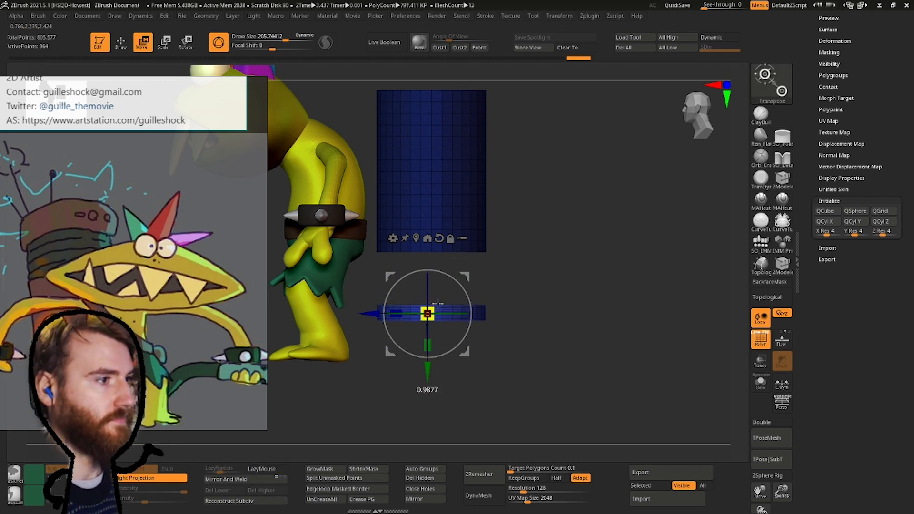
drag(427, 369, 428, 301)
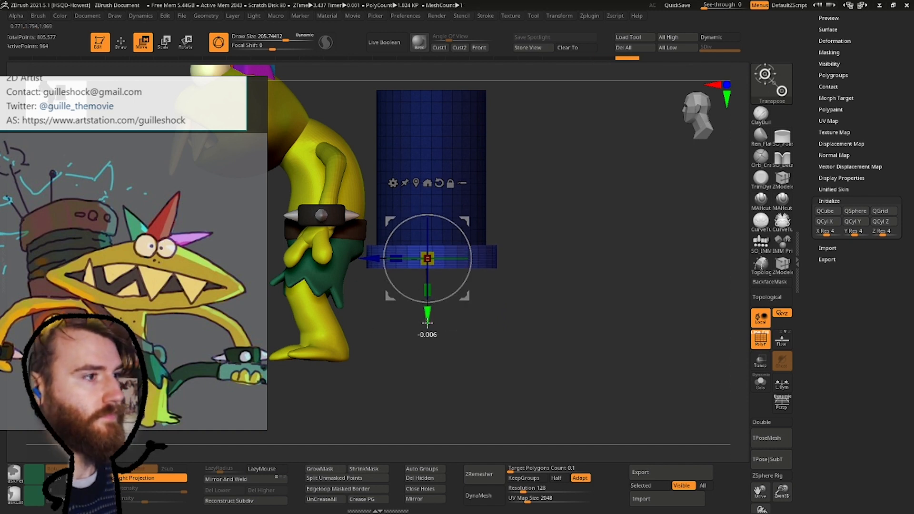
key(ctrl+shift+z)
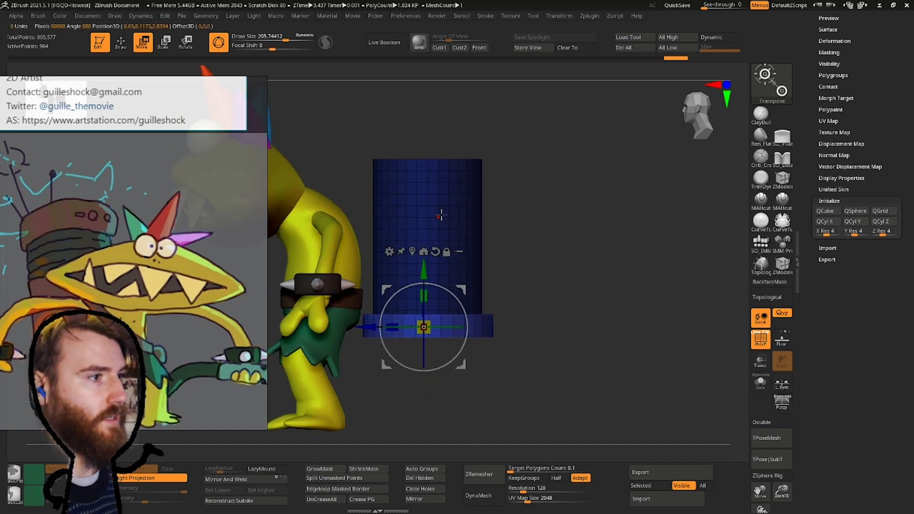
Shorten the main backpack cylinder and duplicate it upward as a narrower upper section.
drag(424, 295, 425, 313)
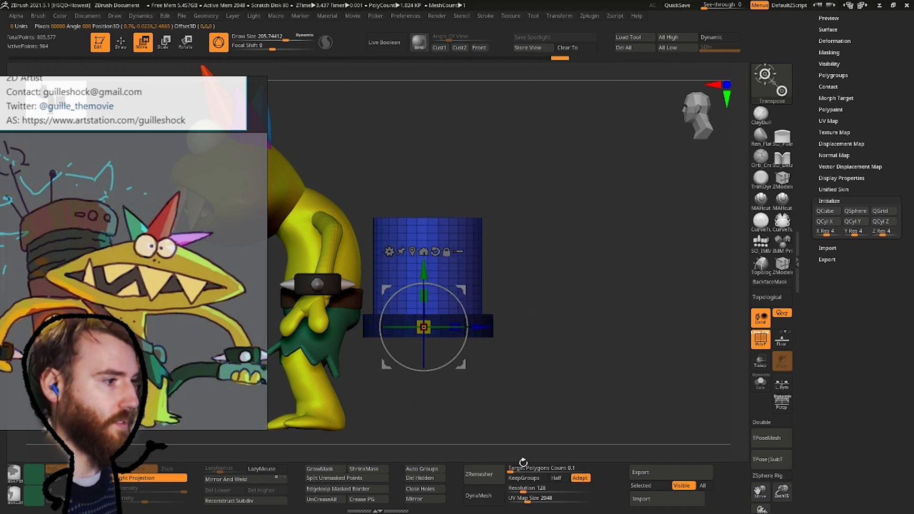
ctrl+drag(418, 270, 427, 178)
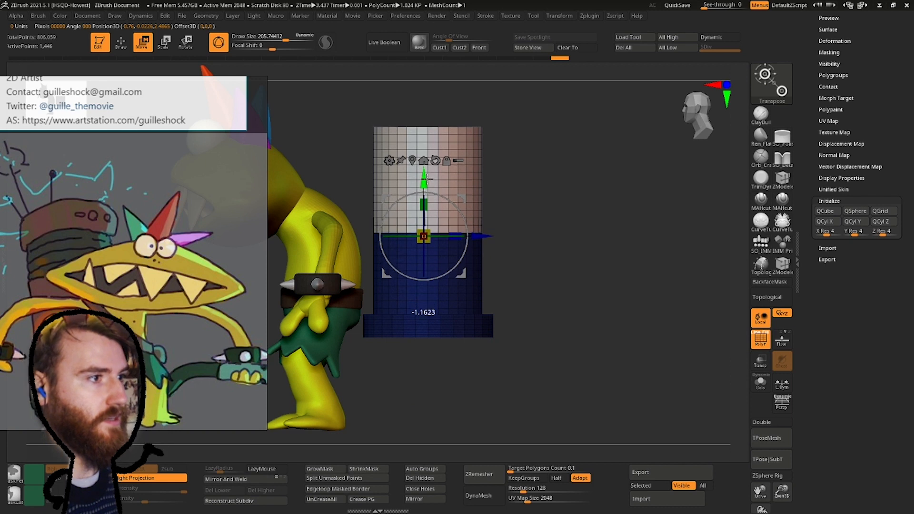
drag(427, 236, 426, 235)
drag(490, 147, 469, 295)
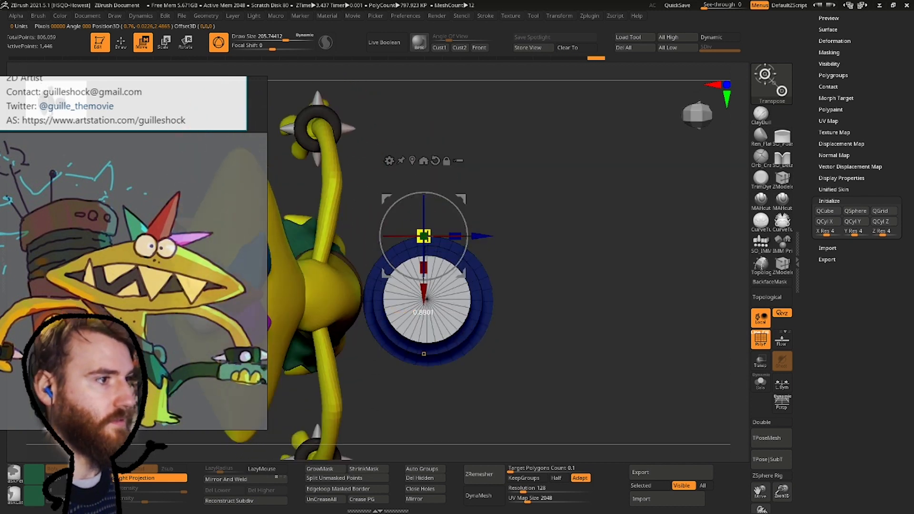
shift+drag(482, 222, 483, 176)
Duplicate a flat section to the top of the backpack and scale it outward into a wide upper rim.
drag(422, 242, 421, 160)
mouse_move(422, 193)
mouse_down()
mouse_move(423, 234)
mouse_move(435, 213)
mouse_up()
mouse_move(334, 155)
mouse_down()
mouse_move(229, 150)
mouse_move(323, 145)
mouse_up()
click(126, 43)
mouse_move(433, 266)
ctrl+right_down()
mouse_move(488, 272)
mouse_move(414, 269)
mouse_move(482, 261)
ctrl+right_up()
mouse_move(482, 262)
alt+right_down()
mouse_move(507, 230)
mouse_move(486, 285)
alt+right_up()
click(142, 43)
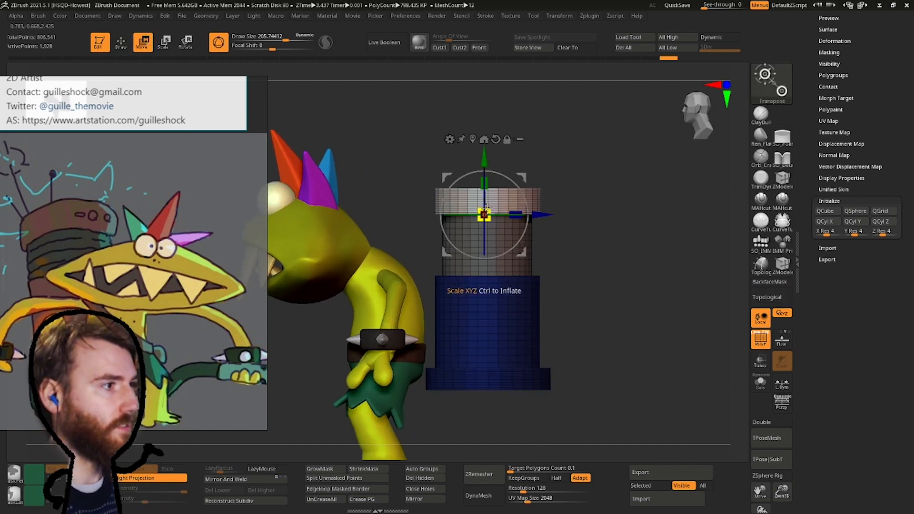
ctrl+drag(485, 183, 492, 172)
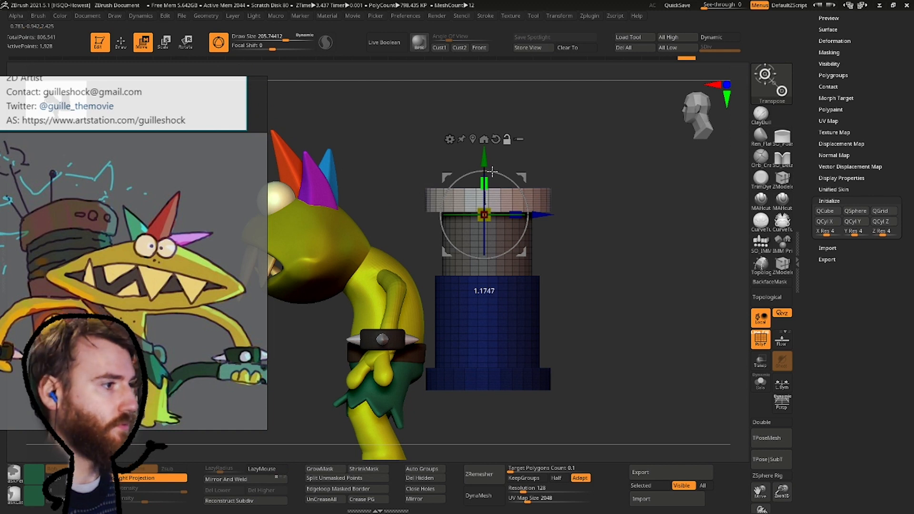
ZRemesh the backpack with DetectEdges on and a target polygon count of 0.3.
click(121, 43)
mouse_move(611, 151)
ctrl+alt+mouse_down()
mouse_move(279, 364)
mouse_move(579, 202)
ctrl+alt+mouse_up()
ctrl+right_drag(579, 202, 564, 157)
mouse_move(564, 157)
right_down()
mouse_move(543, 296)
mouse_move(550, 251)
right_up()
mouse_move(550, 250)
ctrl+right_down()
mouse_move(548, 304)
mouse_move(560, 181)
ctrl+right_up()
drag(889, 150, 866, 191)
click(838, 114)
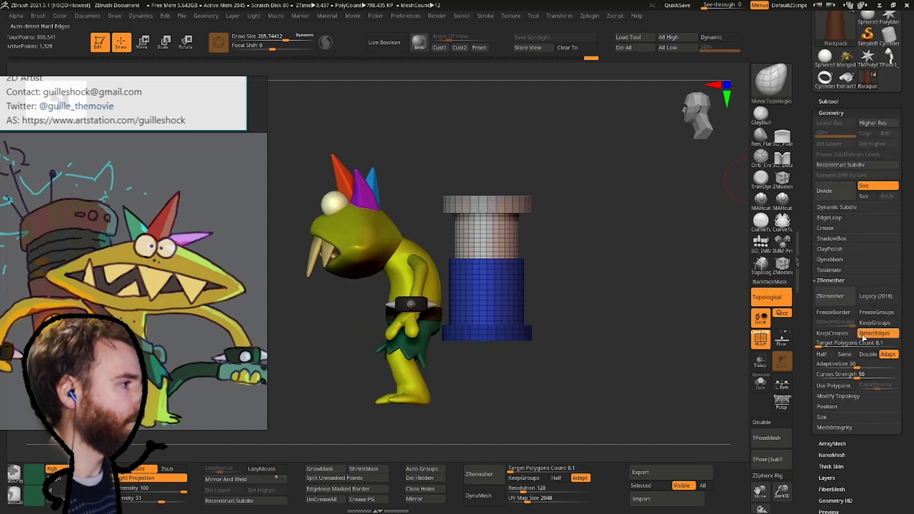
right_drag(634, 248, 585, 215)
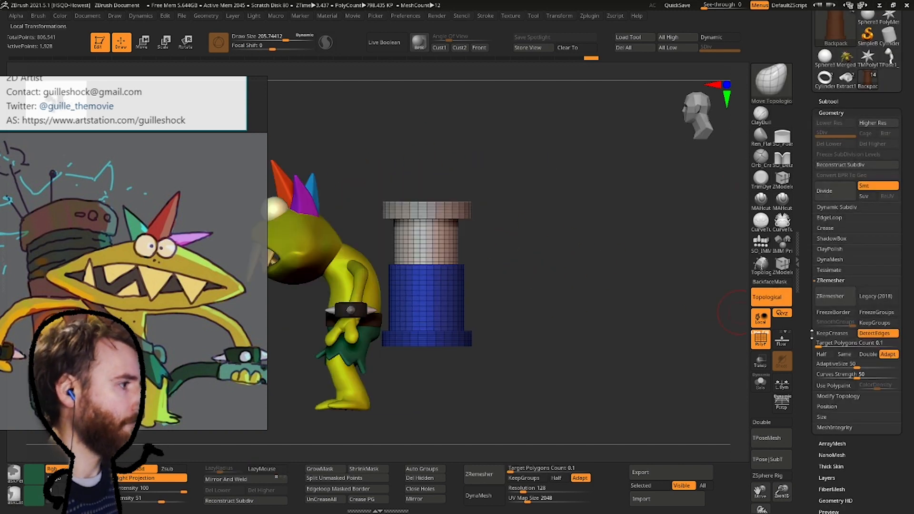
click(852, 347)
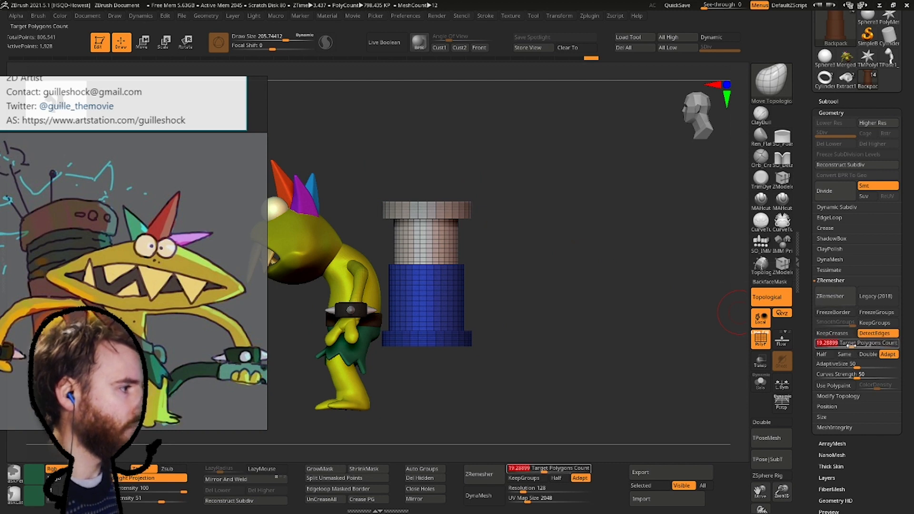
text(0.3)
key(Return)
click(833, 296)
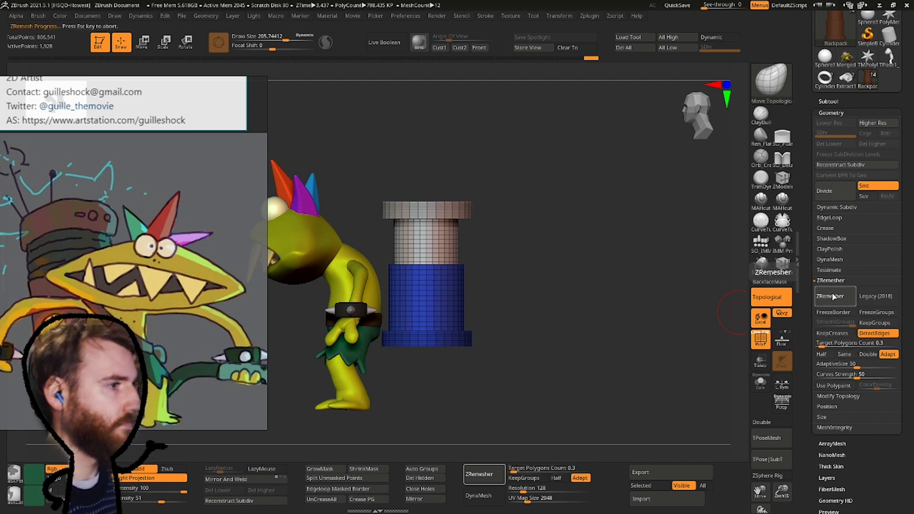
Undo the remesh, move the backpack mesh to the scene axis and place it back behind the creature.
drag(359, 210, 364, 305)
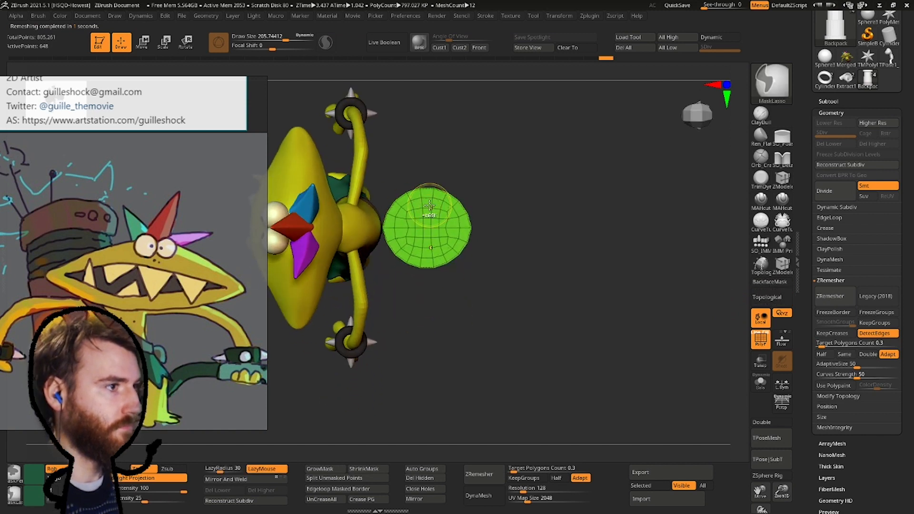
key(ctrl+z)
key(w)
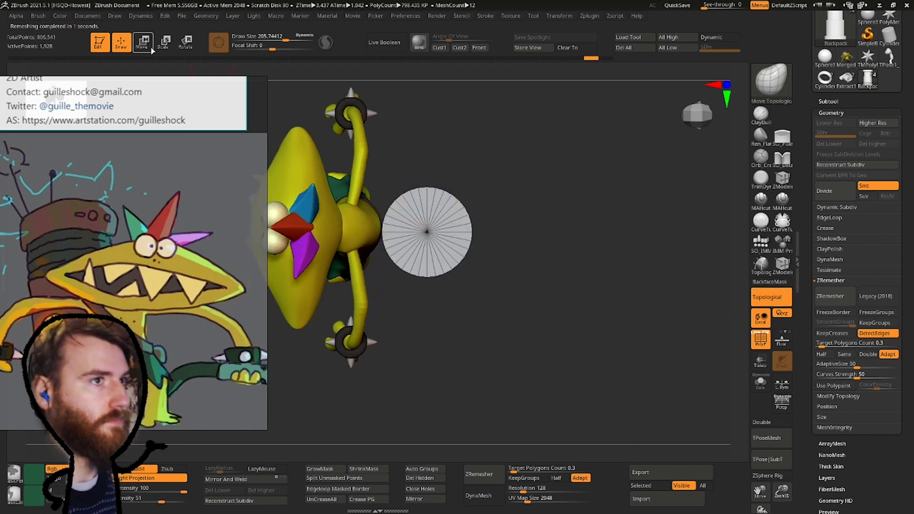
click(424, 269)
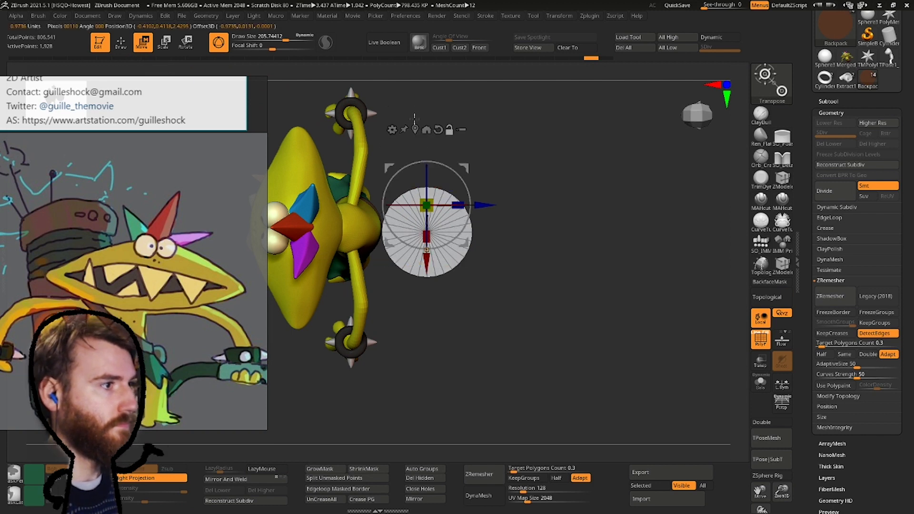
click(415, 129)
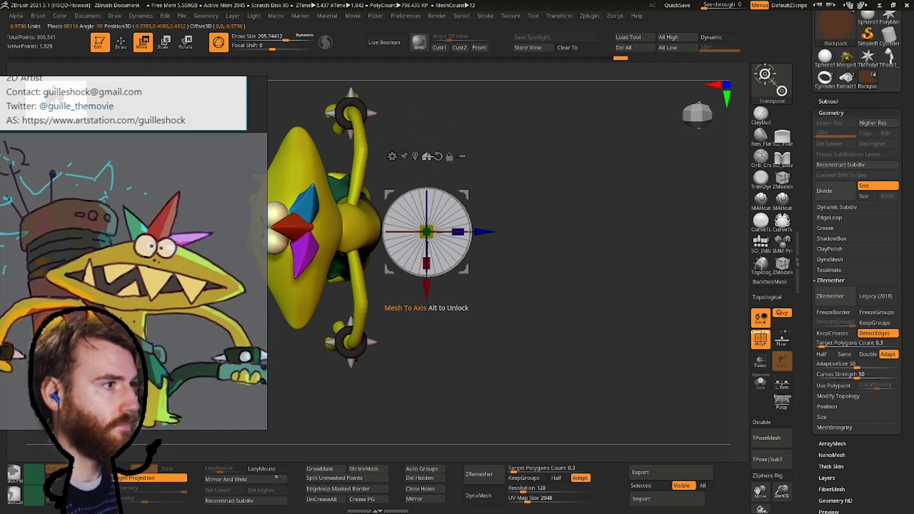
click(427, 156)
drag(295, 228, 440, 227)
ZRemesh the realigned backpack again at the 0.3 target and check its shape with the wireframe hidden and shown.
key(q)
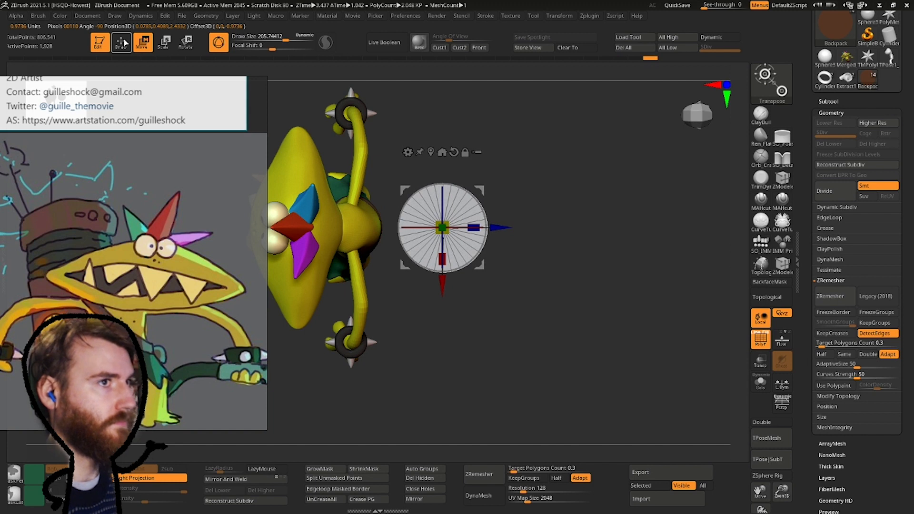
key(b)
key(m)
key(t)
click(831, 296)
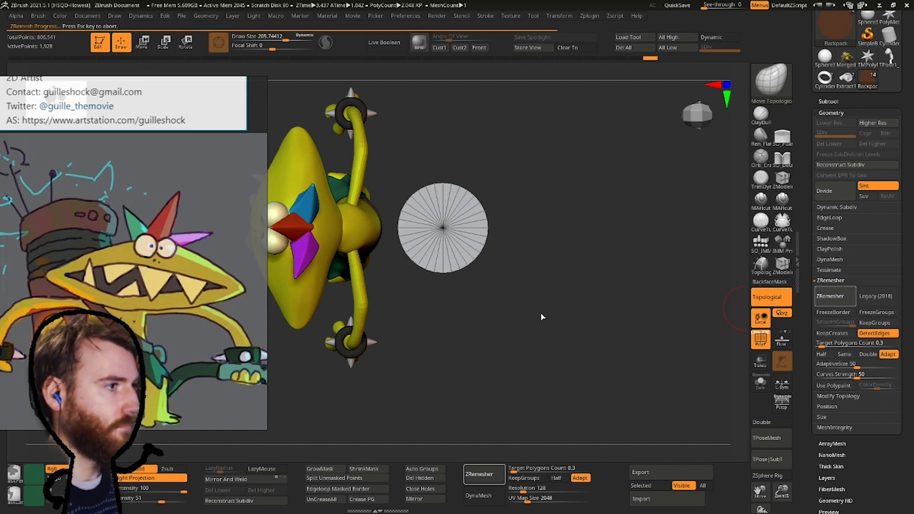
key(ctrl+z)
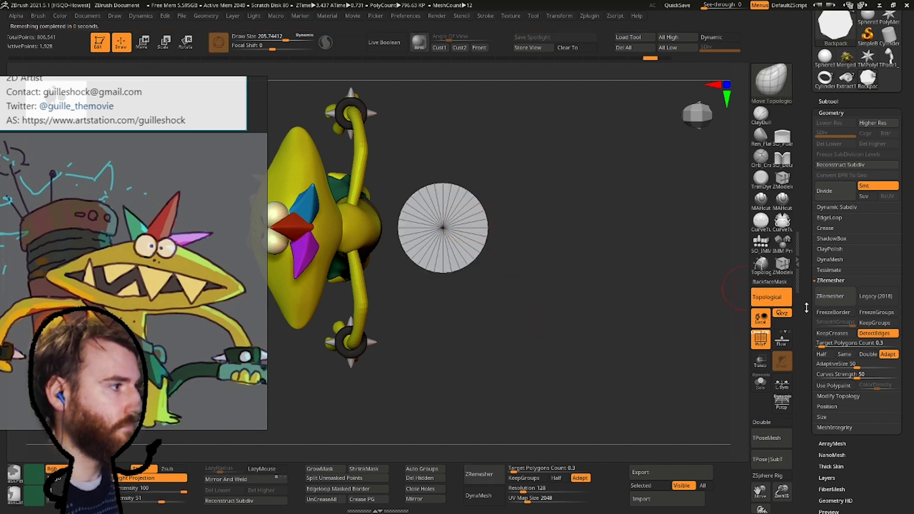
drag(524, 327, 519, 223)
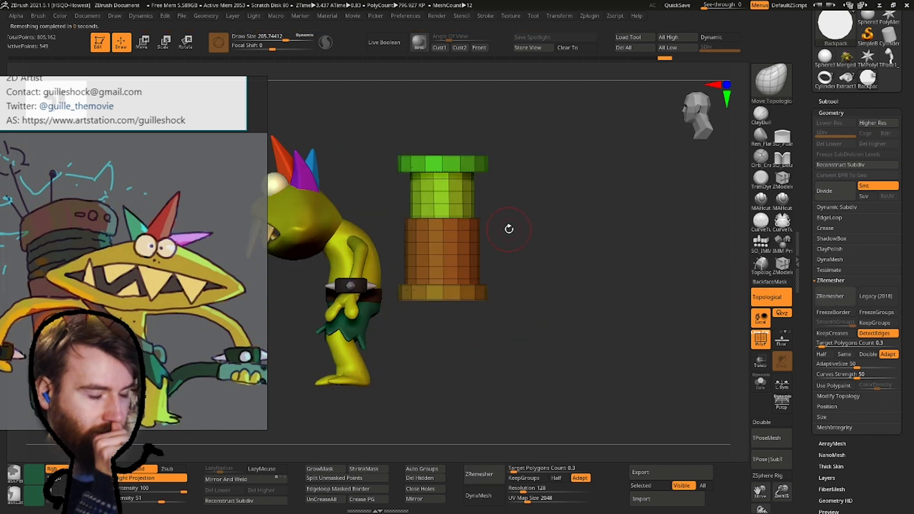
drag(551, 310, 462, 267)
click(761, 342)
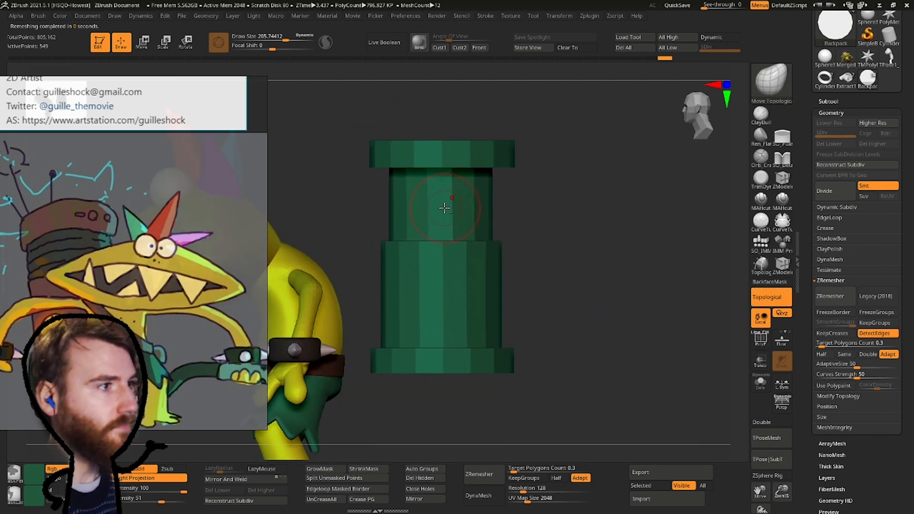
key(shift+f)
Use the ZModeler brush to delete the horizontal edge loops around the narrower upper backpack section.
key(w)
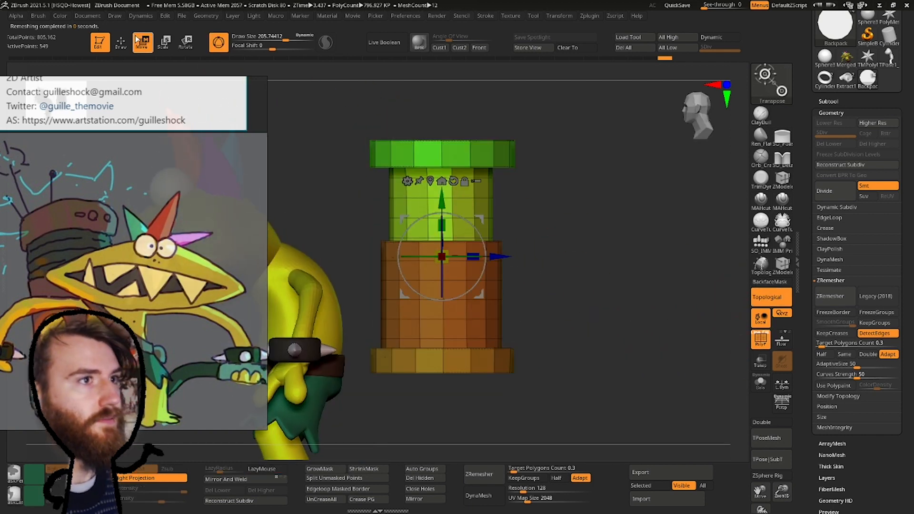
key(b)
click(344, 176)
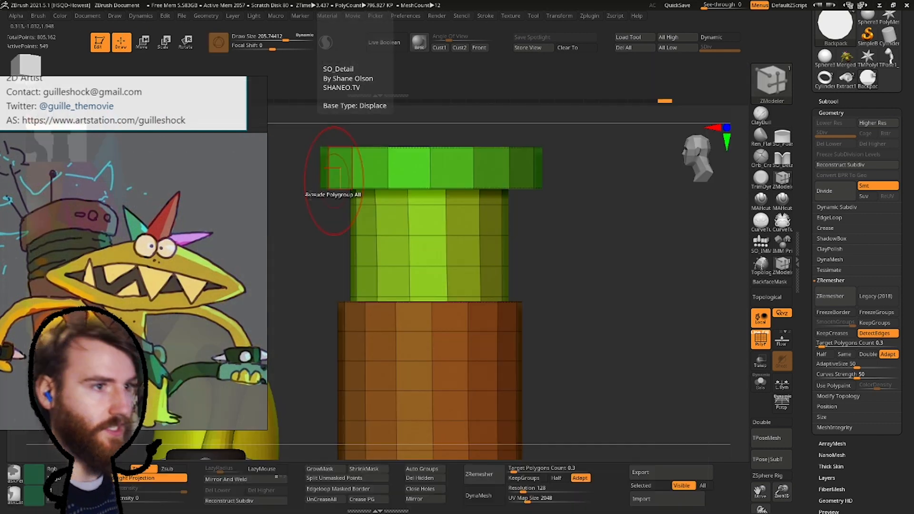
drag(298, 242, 419, 243)
key(b)
key(z)
key(m)
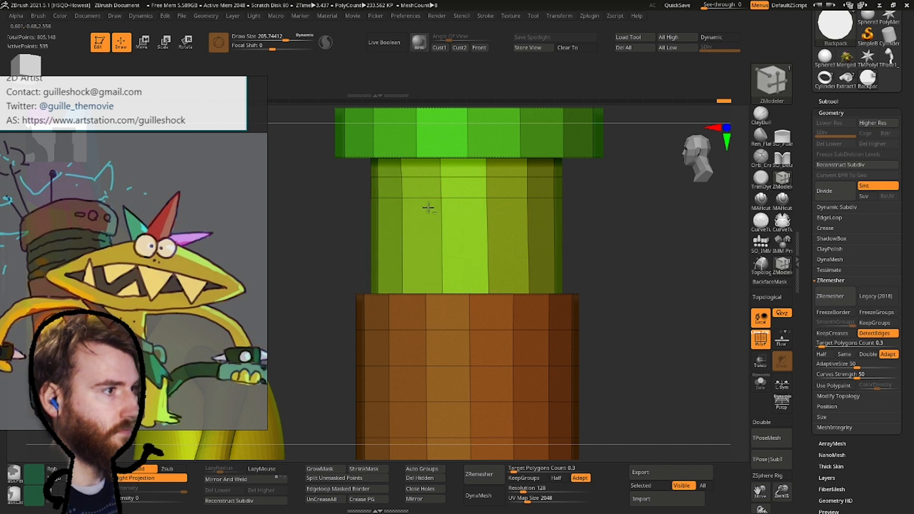
Solo the backpack, isolate its upper section to check the cleaned topology, and show all sections again.
click(760, 382)
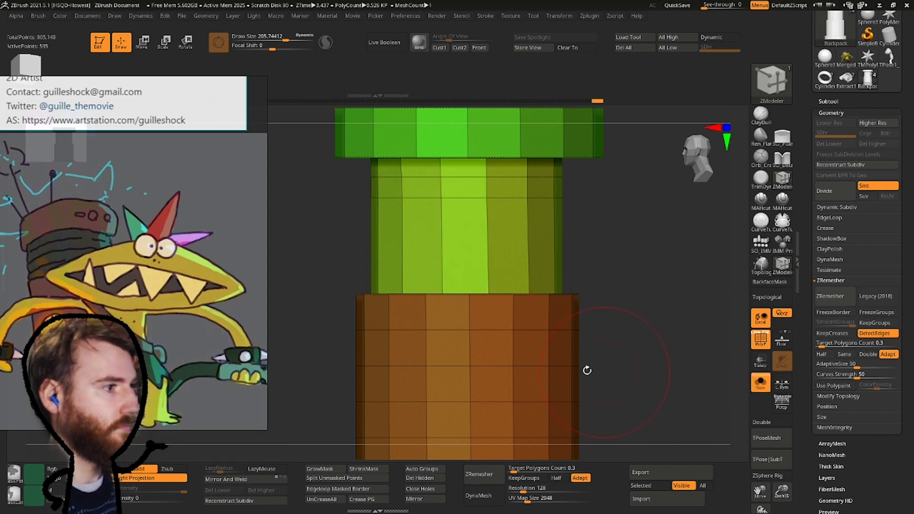
ctrl+shift+click(484, 210)
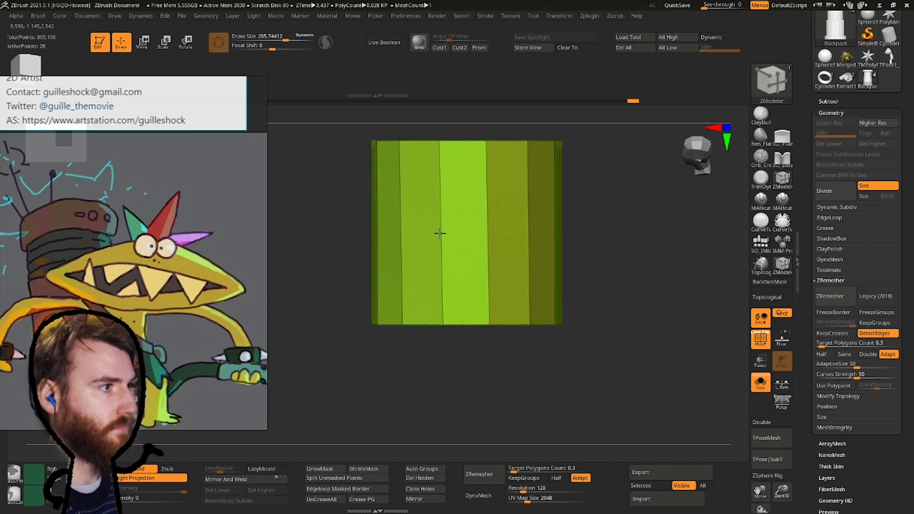
drag(398, 347, 399, 290)
ctrl+shift+click(619, 281)
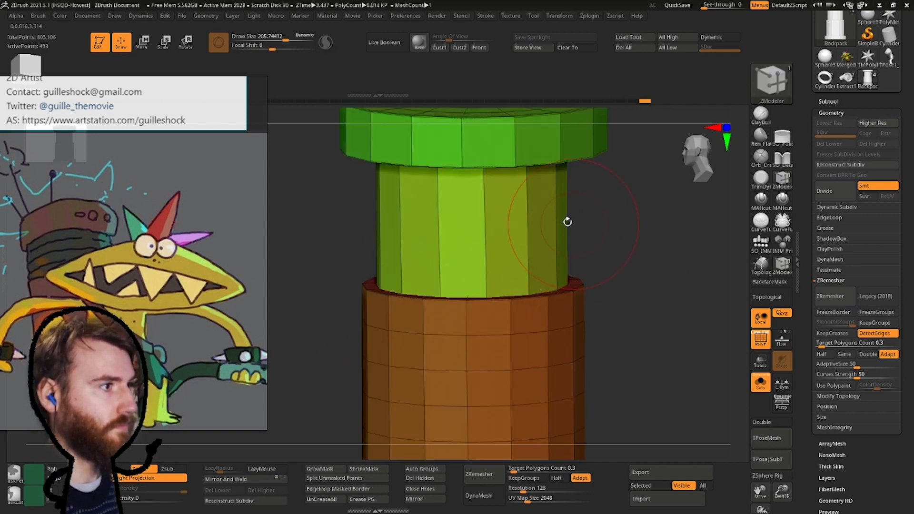
Insert a series of roughly evenly spaced horizontal edge loops around the upper backpack section.
shift+drag(567, 220, 481, 204)
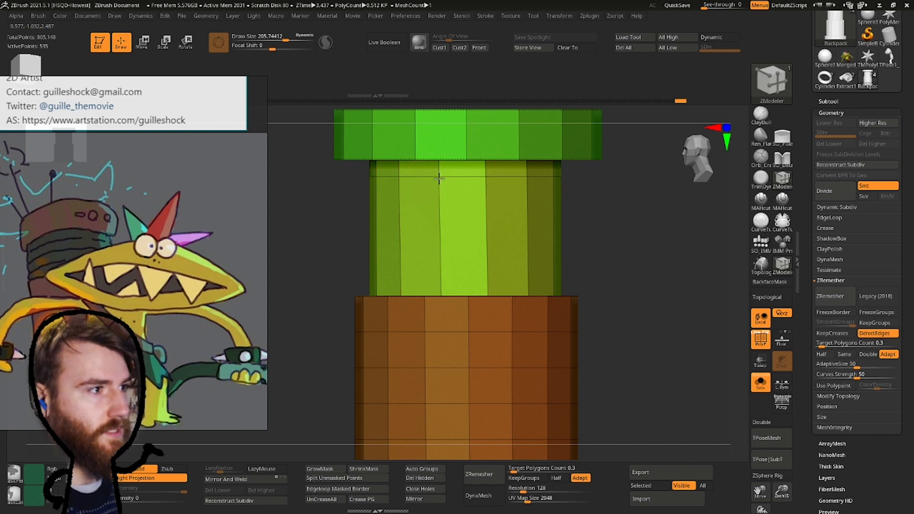
drag(442, 243, 439, 285)
click(442, 265)
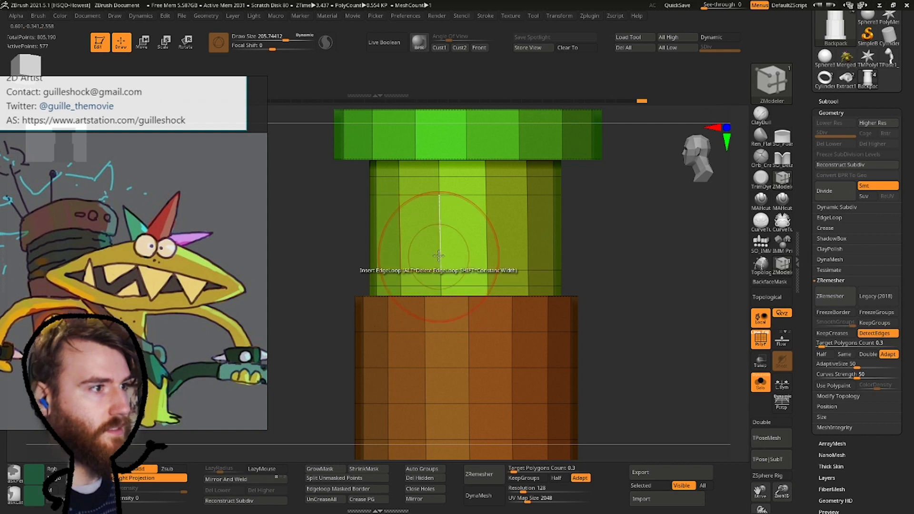
click(442, 236)
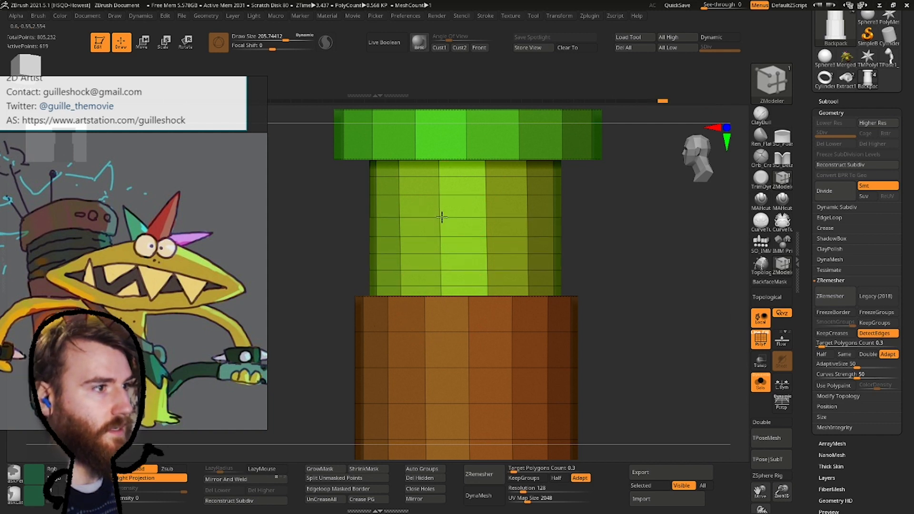
Set the ZModeler edge action to Scale EdgeLoop Complete and scale alternate loops of the upper section into accordion ridges.
key(space)
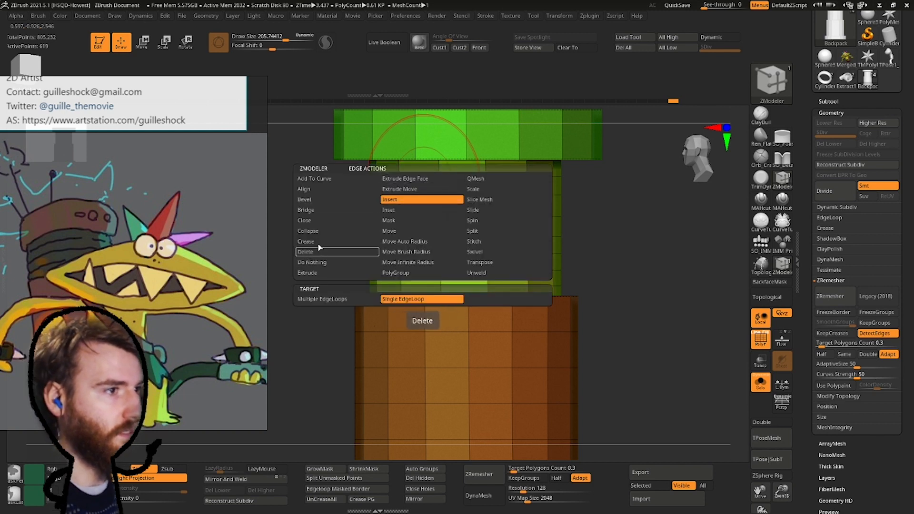
click(505, 190)
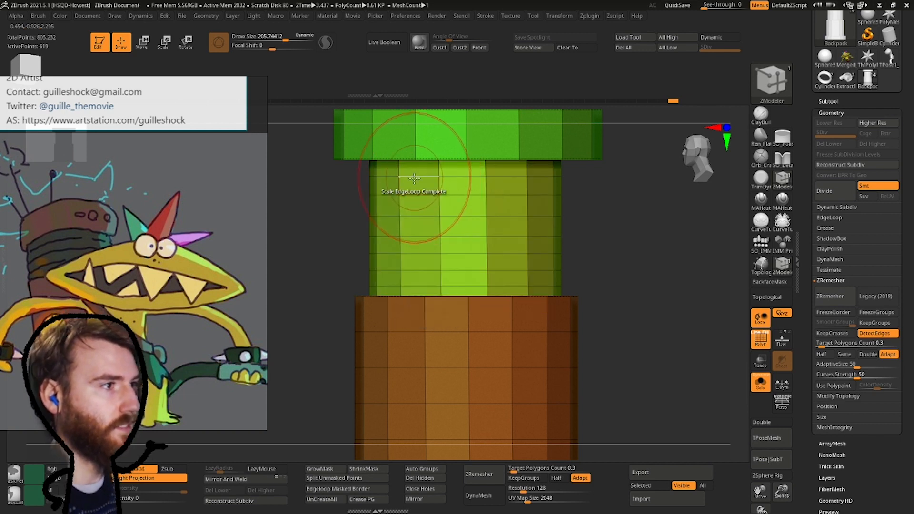
drag(416, 176, 427, 294)
key(ctrl+z)
ctrl+right_drag(427, 294, 357, 276)
right_click(357, 276)
alt+right_drag(433, 179, 323, 181)
mouse_move(323, 182)
ctrl+mouse_down()
mouse_move(519, 246)
mouse_move(548, 227)
ctrl+mouse_up()
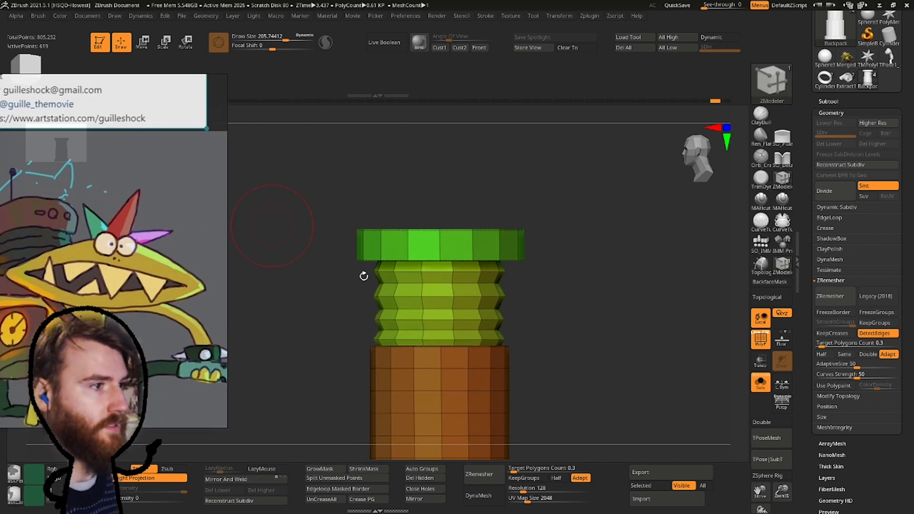
Isolate the backpack's ribbed section and insert a single edge loop close to its lower border and another close to its upper border.
click(438, 470)
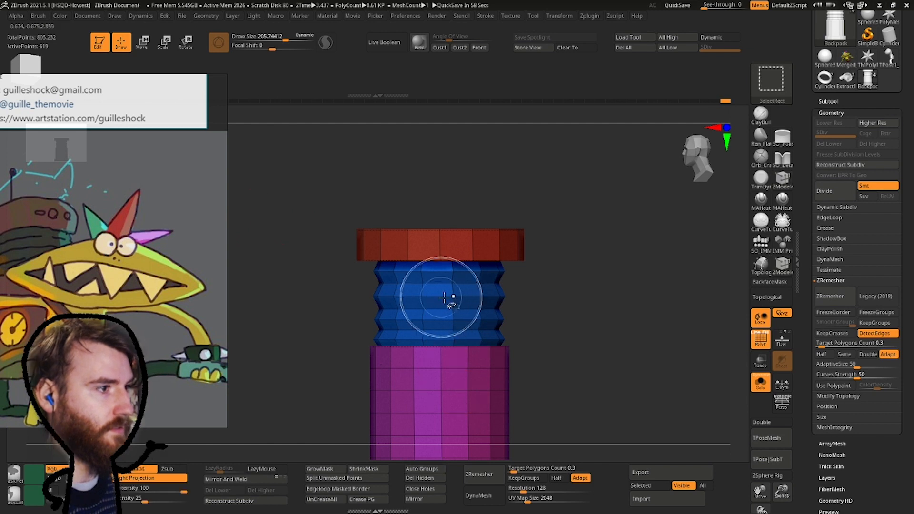
ctrl+shift+click(451, 298)
mouse_move(458, 300)
right_down()
mouse_move(458, 323)
mouse_move(457, 295)
right_up()
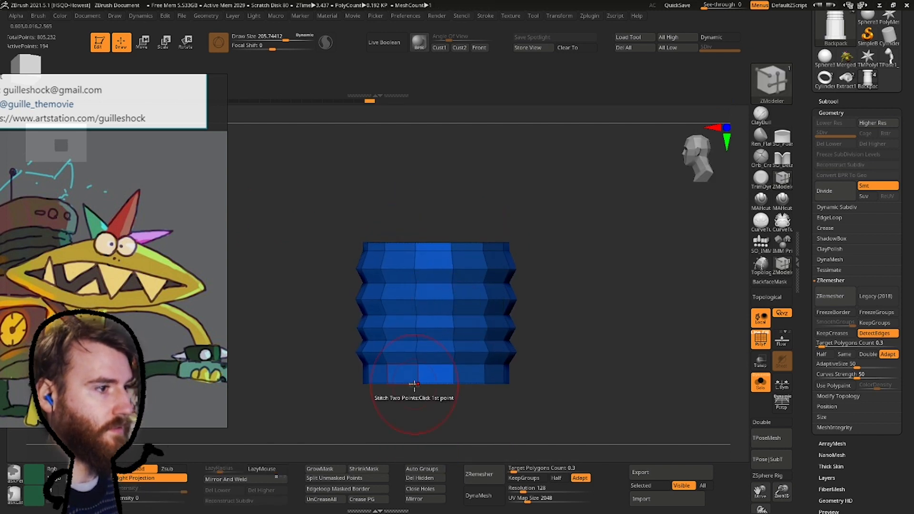
alt+right_drag(415, 386, 429, 337)
key(space)
click(392, 232)
click(421, 298)
alt+right_drag(416, 274, 399, 402)
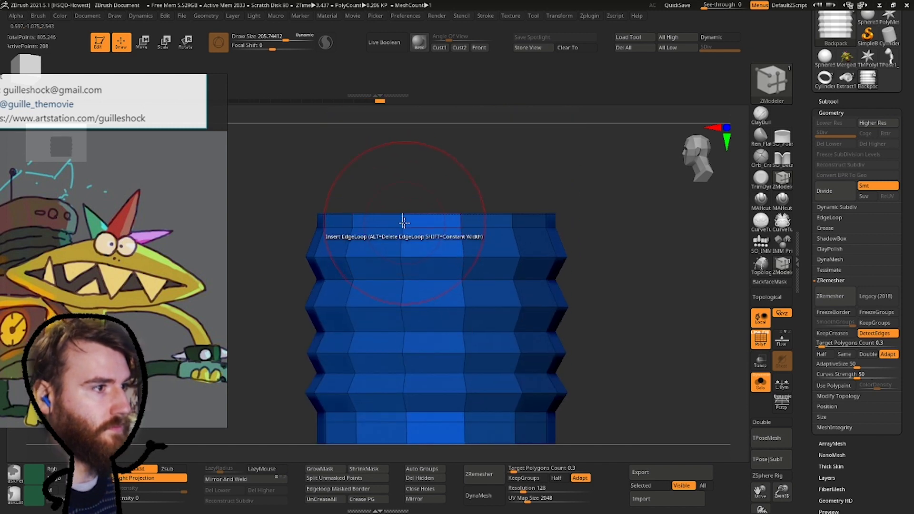
click(403, 221)
Set the ZModeler edge action to Crease EdgeLoop Complete, crease the loops of the ribbed section, and turn on dynamic subdivision.
mouse_move(453, 228)
ctrl+right_down()
mouse_move(422, 262)
mouse_move(524, 237)
mouse_move(547, 339)
mouse_move(511, 253)
ctrl+right_up()
key(space)
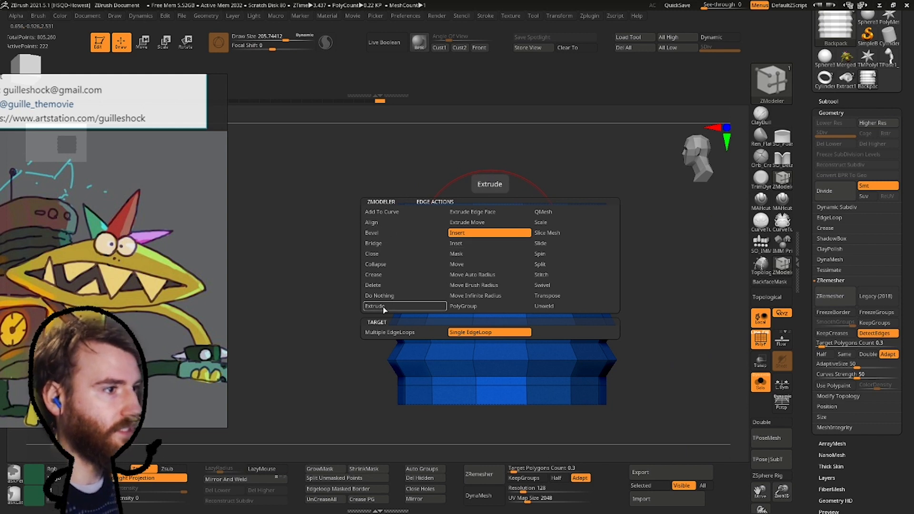
click(395, 342)
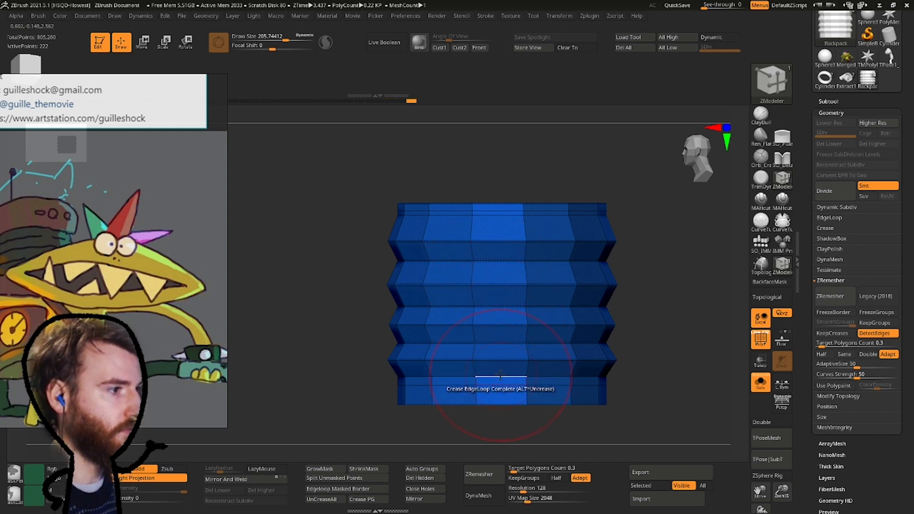
key(d)
click(407, 175)
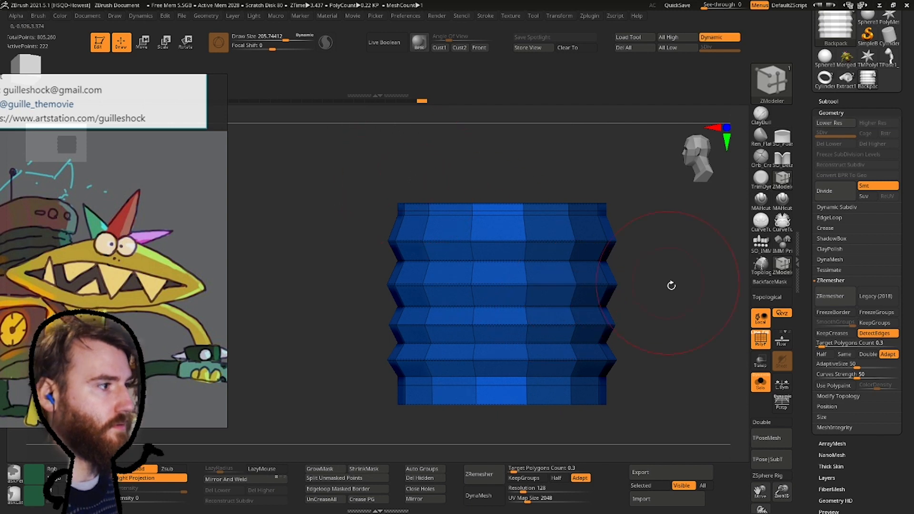
Show all backpack sections and examine the smoothed, creased shape from several angles.
ctrl+shift+click(672, 308)
ctrl+right_drag(676, 269, 543, 186)
alt+right_drag(542, 186, 481, 200)
right_drag(482, 200, 496, 189)
mouse_move(495, 188)
right_down()
mouse_move(493, 163)
mouse_move(487, 192)
right_up()
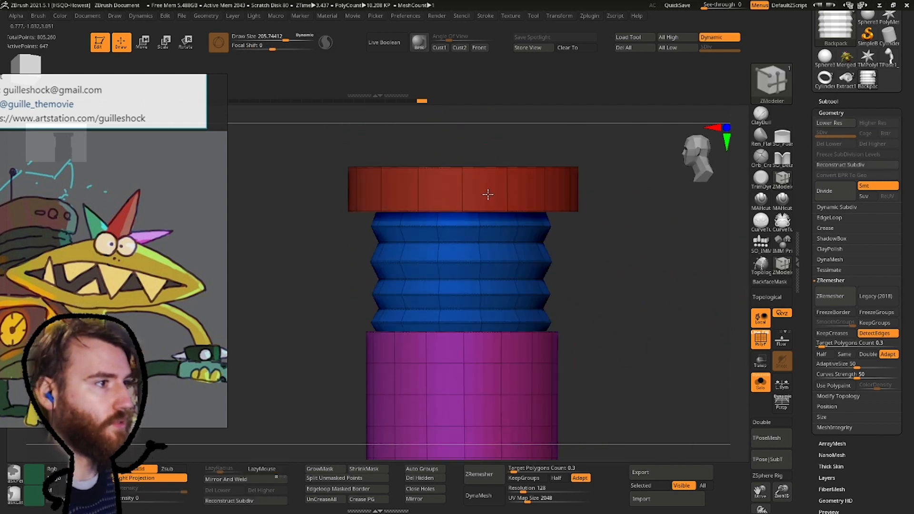
mouse_move(573, 226)
right_down()
mouse_move(578, 276)
mouse_move(599, 251)
right_up()
right_drag(613, 282, 471, 257)
right_drag(533, 252, 502, 184)
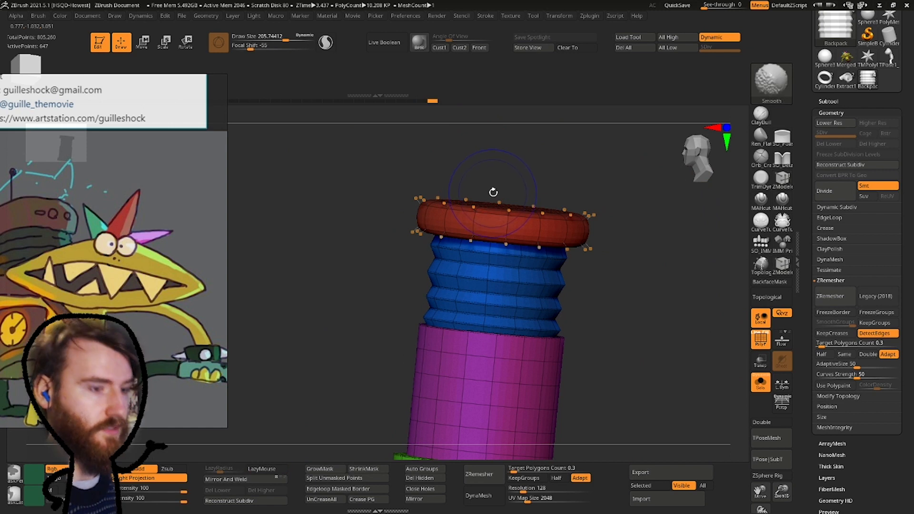
Set the ZModeler edge action to Bevel EdgeLoop Complete and bevel the lower and upper outer edges of the backpack's top cap.
key(b)
key(z)
key(m)
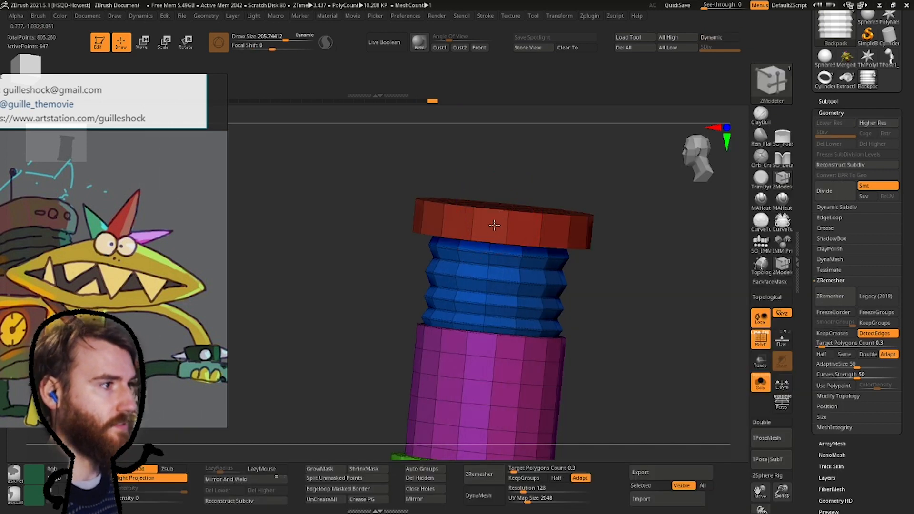
right_drag(494, 225, 455, 261)
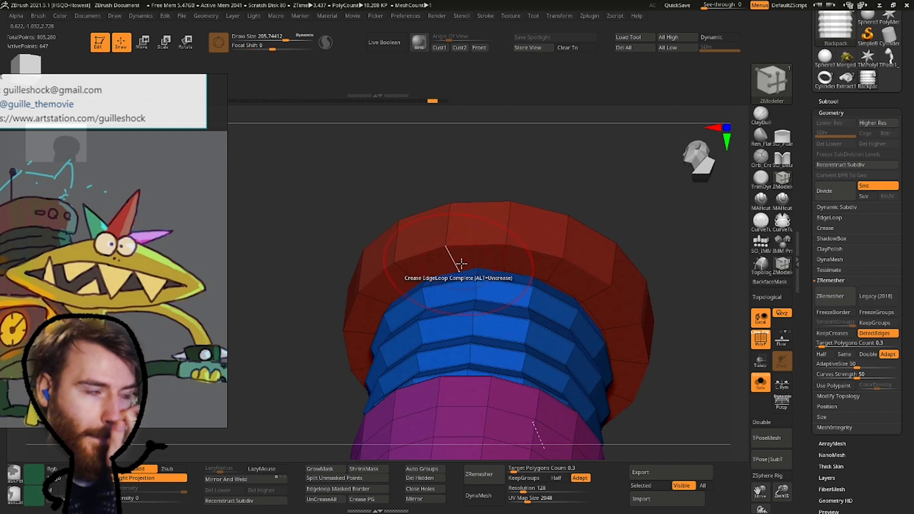
click(758, 387)
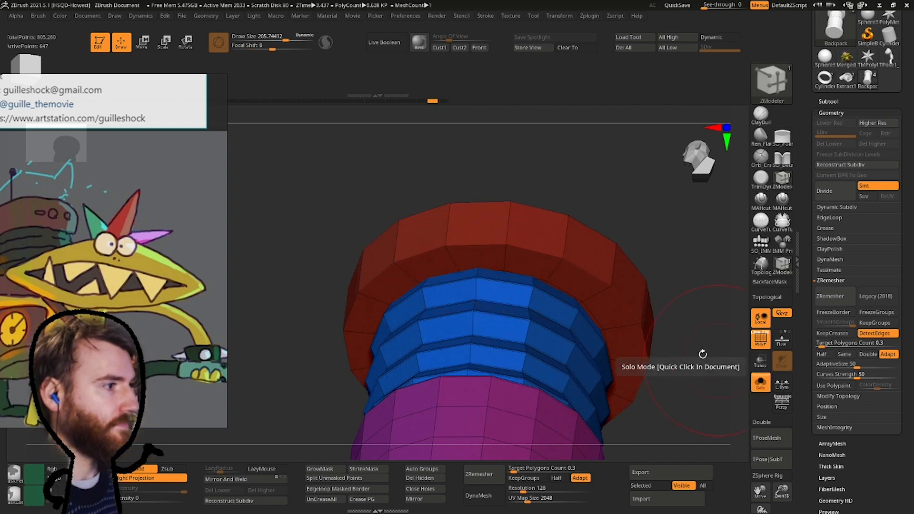
right_drag(702, 353, 637, 320)
ctrl+right_drag(602, 210, 595, 243)
key(space)
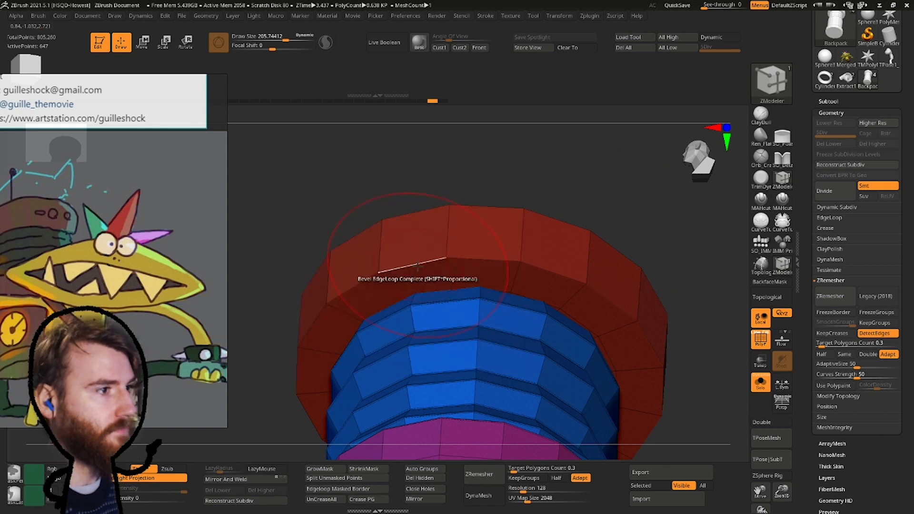
drag(412, 265, 413, 257)
right_drag(413, 257, 412, 304)
drag(413, 200, 413, 196)
Preview the beveled backpack with dynamic subdivision and without the wireframe, examine it from several angles, and return to the low-poly view.
key(d)
shift+right_drag(387, 205, 469, 224)
ctrl+right_drag(469, 224, 473, 196)
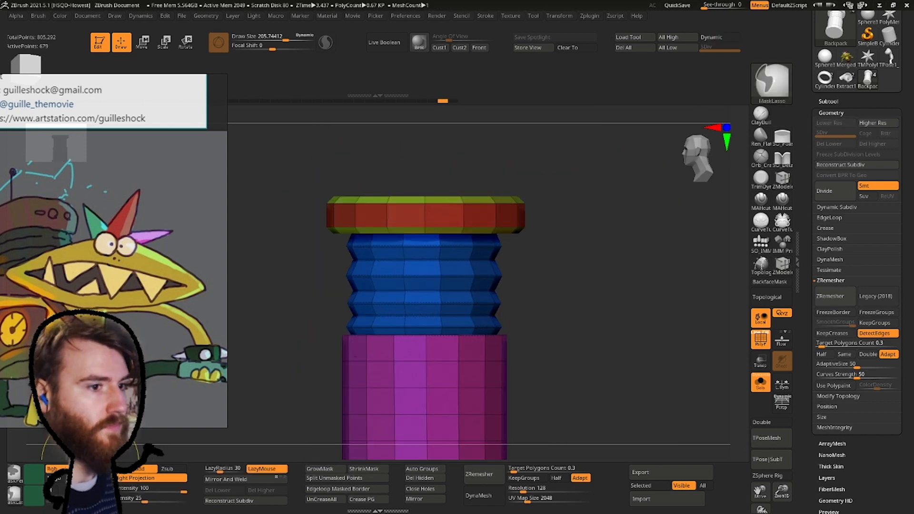
click(143, 42)
key(q)
ctrl+right_drag(473, 228, 472, 162)
ctrl+right_drag(471, 162, 444, 262)
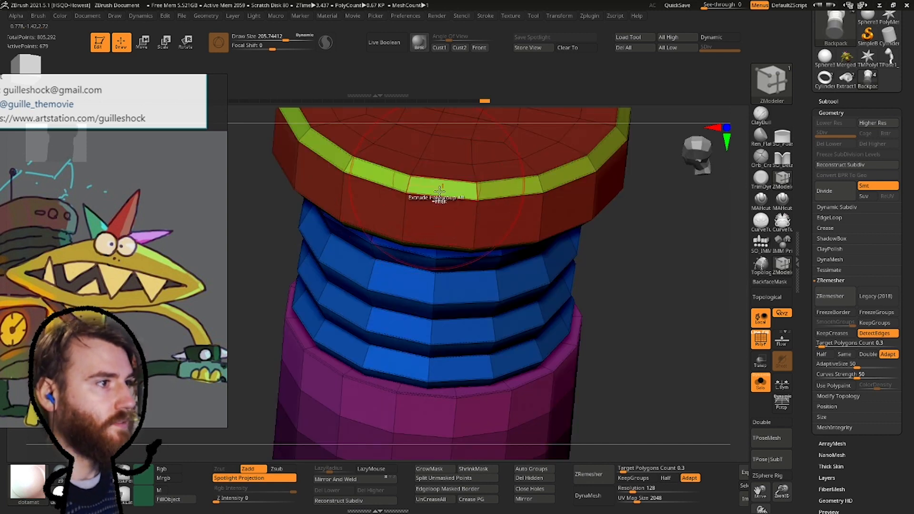
shift+right_drag(439, 198, 555, 271)
ctrl+right_drag(555, 271, 556, 247)
key(d)
key(shift+f)
ctrl+drag(303, 427, 706, 209)
right_drag(557, 333, 435, 286)
ctrl+right_drag(434, 286, 435, 337)
key(shift+d)
key(shift+f)
Isolate a section of the backpack and examine its shape, switching between the Move and ZModeler brushes.
ctrl+shift+click(467, 288)
mouse_move(490, 405)
right_down()
mouse_move(490, 321)
mouse_move(490, 362)
right_up()
key(b)
key(m)
key(v)
mouse_move(463, 238)
ctrl+right_down()
mouse_move(465, 259)
mouse_move(474, 204)
mouse_move(464, 248)
mouse_move(480, 219)
mouse_move(453, 218)
mouse_move(415, 321)
mouse_move(422, 296)
mouse_move(381, 224)
ctrl+right_up()
key(b)
key(z)
key(m)
key(b)
key(m)
key(v)
right_drag(481, 256, 528, 162)
ctrl+shift+click(481, 305)
Reposition part of the backpack vertically with the move gizmo.
key(w)
click(528, 154)
click(464, 247)
shift+right_drag(465, 247, 464, 305)
drag(451, 185, 449, 226)
key(q)
right_drag(448, 226, 415, 285)
mouse_move(415, 286)
ctrl+right_down()
mouse_move(383, 355)
mouse_move(415, 267)
mouse_move(462, 251)
ctrl+right_up()
Bevel the border edge loops of the backpack's main body and base with ZModeler, undoing the first bevel attempt.
key(space)
click(351, 231)
drag(458, 228, 461, 265)
key(ctrl+z)
right_drag(461, 265, 469, 228)
drag(470, 286, 469, 300)
mouse_move(469, 300)
right_down()
mouse_move(462, 248)
mouse_move(461, 285)
right_up()
mouse_move(461, 285)
ctrl+right_down()
mouse_move(461, 324)
mouse_move(452, 267)
ctrl+right_up()
right_drag(453, 267, 443, 288)
key(space)
click(343, 285)
alt+right_drag(411, 362, 414, 338)
ctrl+right_drag(414, 339, 395, 277)
Show the smoothed backpack beside the character and scale it up with the gizmo placed at its base.
key(d)
click(759, 342)
shift+right_drag(666, 329, 400, 362)
key(w)
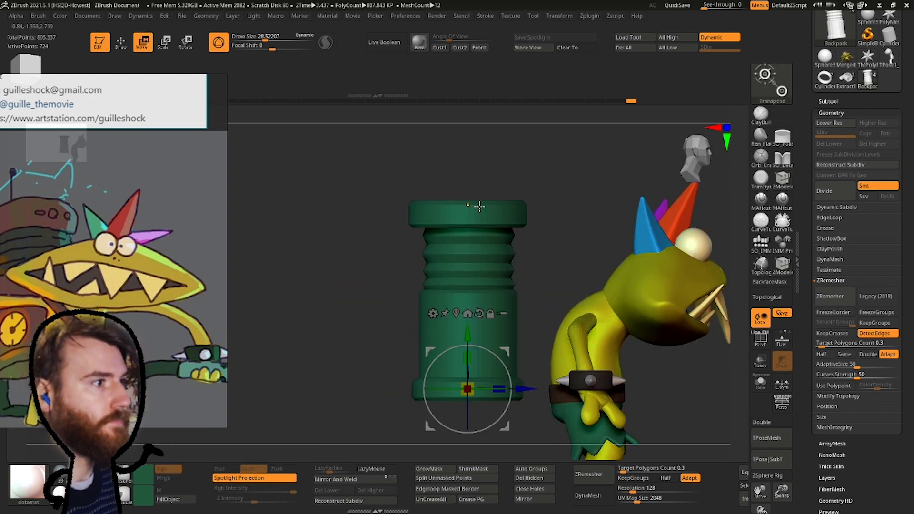
alt+click(476, 206)
mouse_move(504, 258)
ctrl+right_down()
mouse_move(504, 214)
mouse_move(443, 298)
mouse_move(443, 360)
mouse_move(443, 337)
ctrl+right_up()
key(q)
key(w)
alt+click(481, 373)
drag(490, 368, 516, 336)
shift+right_drag(517, 336, 494, 301)
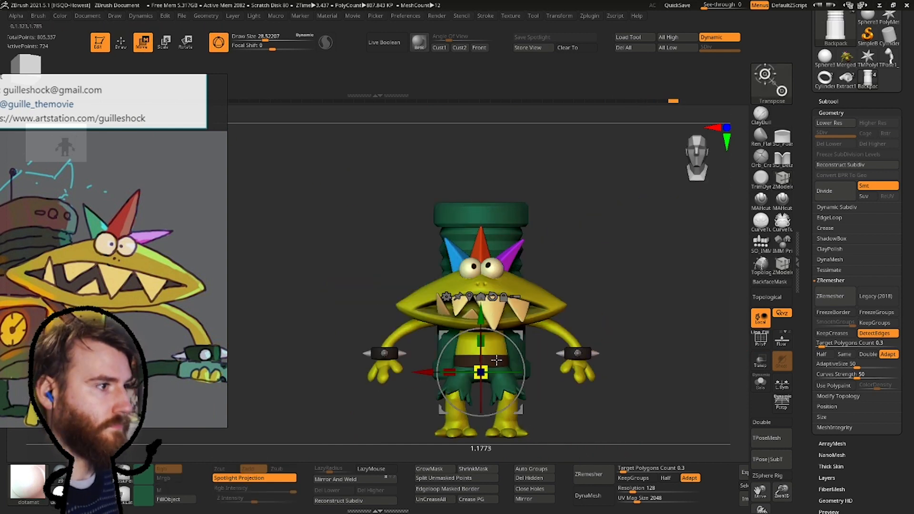
Place the gizmo on the backpack in the front view and reduce the backpack's height.
shift+right_drag(497, 360, 473, 257)
alt+click(473, 251)
alt+click(464, 296)
alt+click(483, 202)
drag(482, 269, 481, 284)
right_drag(481, 284, 482, 257)
drag(528, 193, 528, 196)
click(517, 151)
drag(508, 266, 509, 265)
Mask everything except the backpack's top cap, scale the cap narrower, and turn dynamic subdivision back on.
mouse_move(619, 243)
right_down()
mouse_move(557, 238)
mouse_move(596, 233)
mouse_move(541, 220)
mouse_move(562, 221)
right_up()
key(q)
key(shift+f)
key(shift+d)
mouse_move(375, 192)
ctrl+mouse_down()
mouse_move(421, 232)
mouse_move(591, 238)
ctrl+mouse_up()
ctrl+click(591, 238)
key(w)
drag(498, 253, 482, 253)
key(q)
key(d)
ctrl+right_drag(498, 285, 501, 252)
click(408, 167)
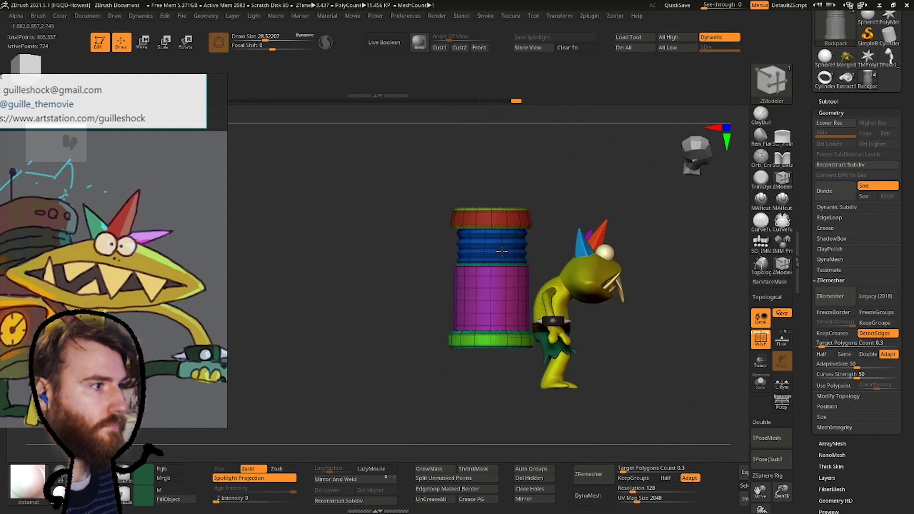
Append a Sphereinder3D mesh as a new subtool and frame it beside the backpack.
right_drag(502, 251, 476, 253)
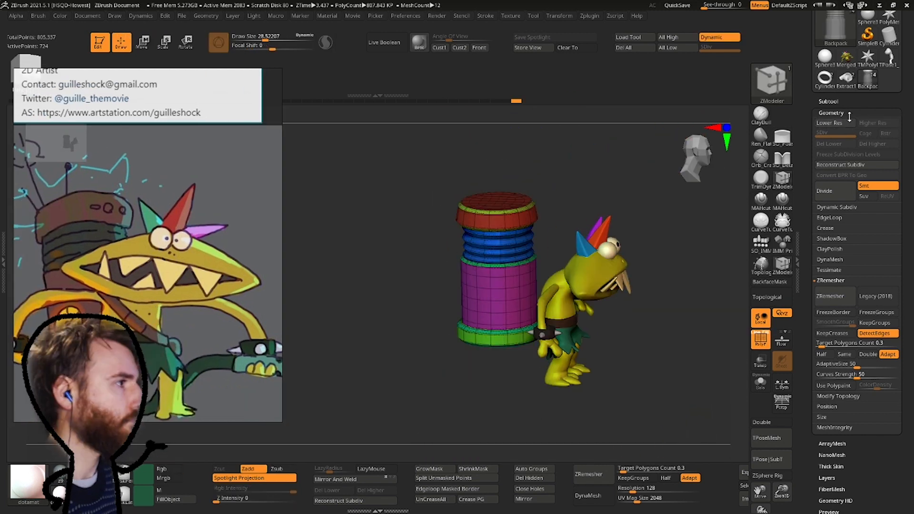
click(830, 101)
click(871, 356)
shift+right_drag(619, 225, 596, 224)
ctrl+right_drag(595, 224, 595, 257)
click(872, 359)
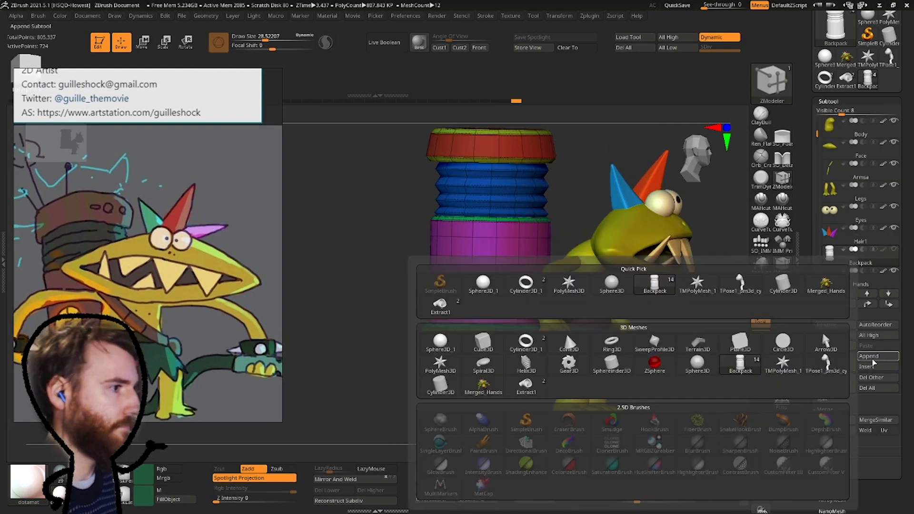
click(612, 352)
key(w)
drag(816, 216, 823, 177)
click(895, 163)
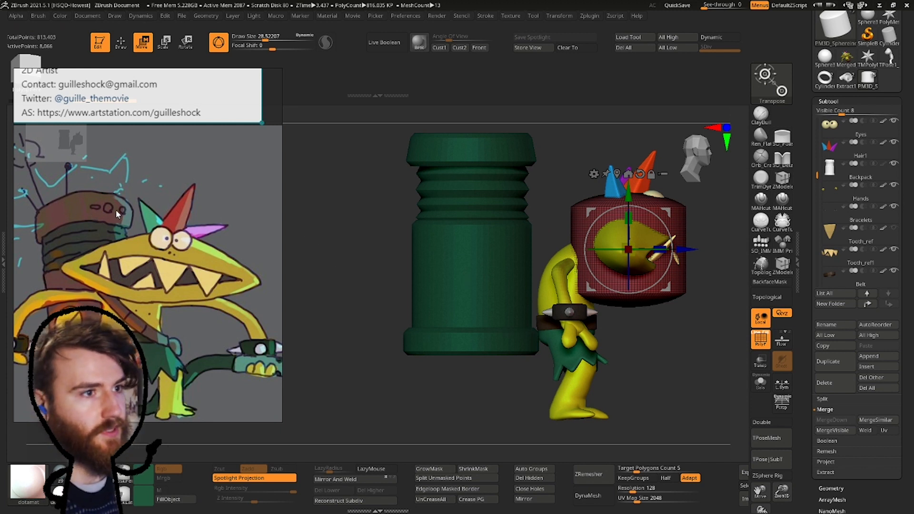
alt+drag(371, 237, 367, 272)
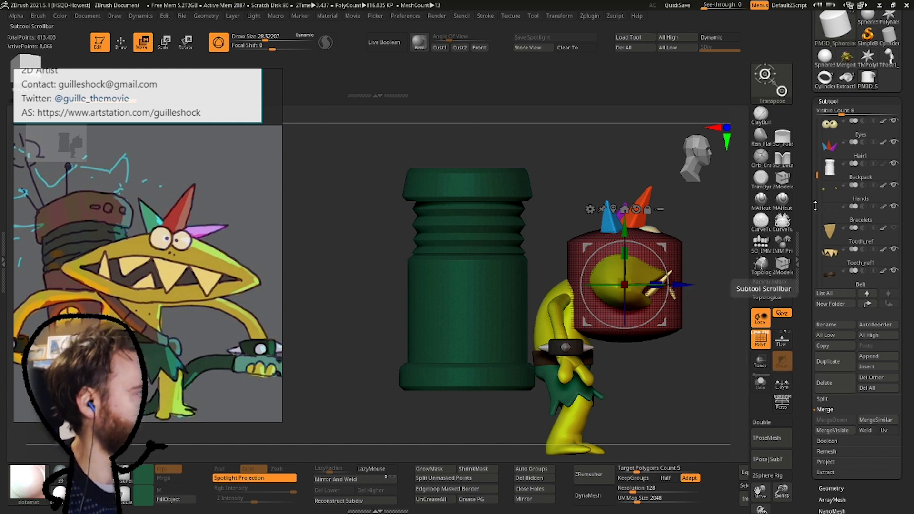
Move the Backpack subtool down the subtool order to sit below Pants.
mouse_move(829, 175)
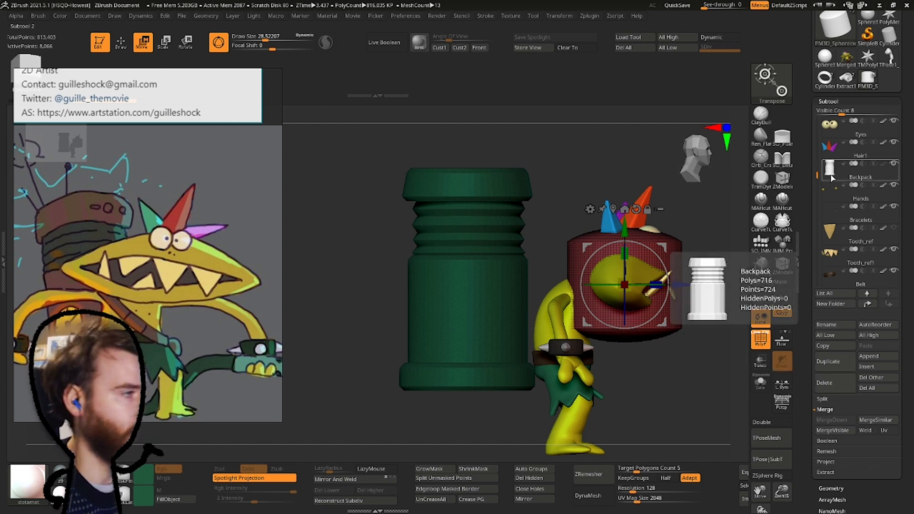
drag(818, 176, 818, 180)
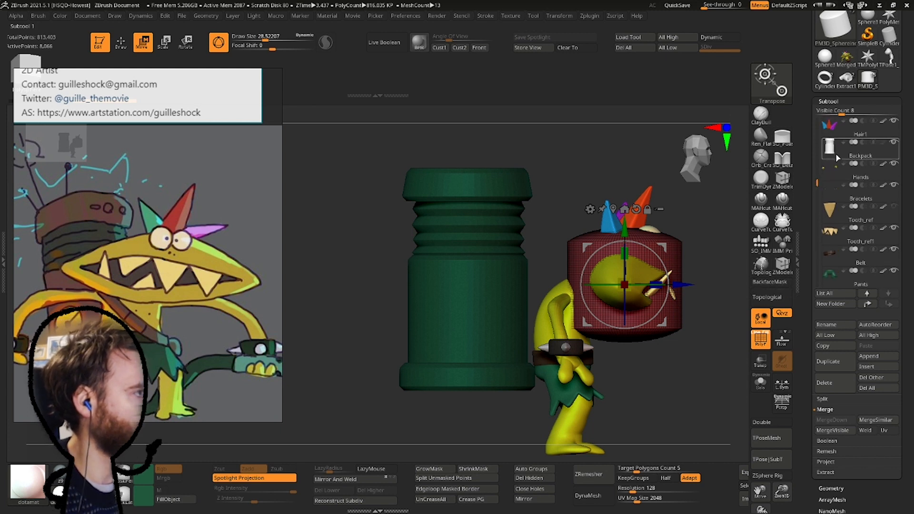
drag(825, 264, 825, 264)
drag(817, 184, 835, 255)
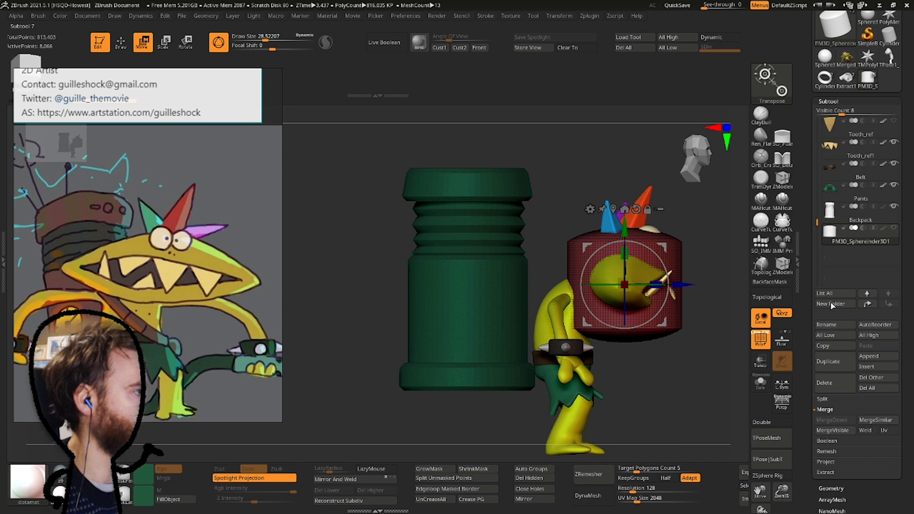
Delete the appended PM3D_Sphereinder3D1 subtool.
click(828, 383)
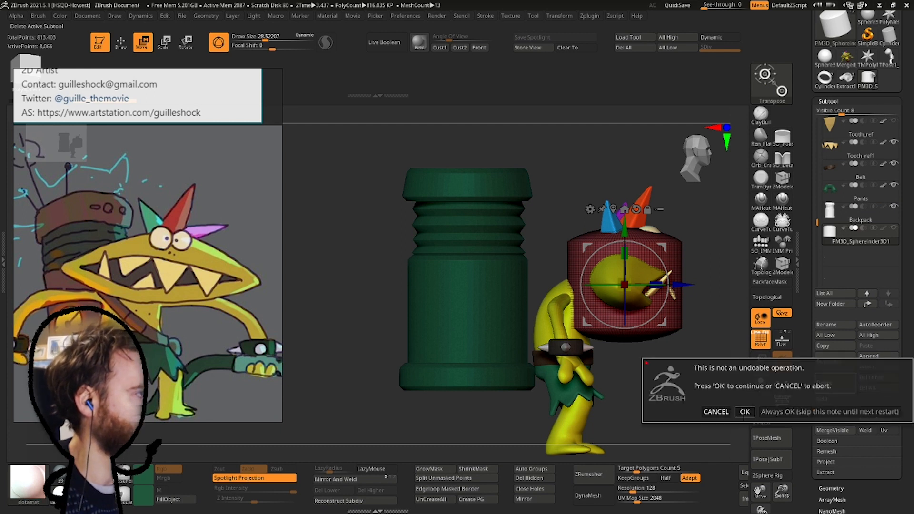
click(745, 412)
Start a new subtool folder with the Backpack subtool active.
click(835, 305)
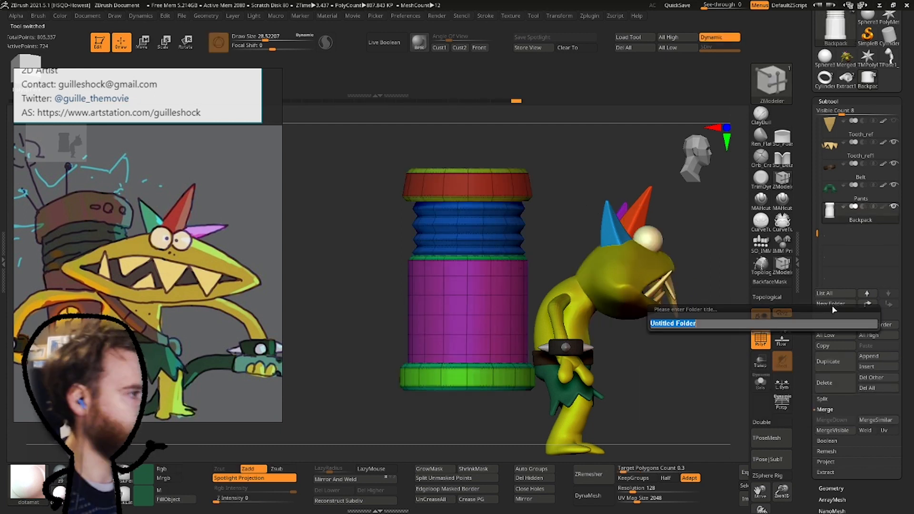
Name the new subtool folder Backpack.
text(N)
text(Ba)
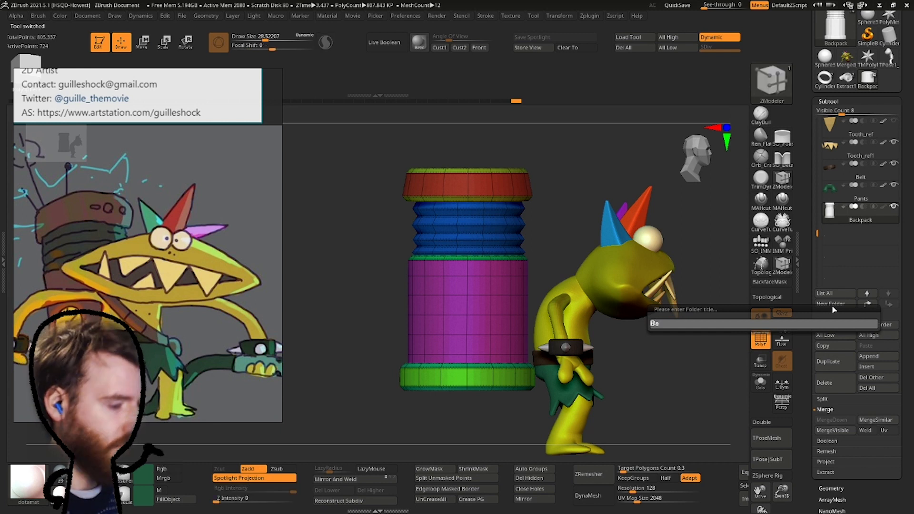
text(ckpack)
key(Return)
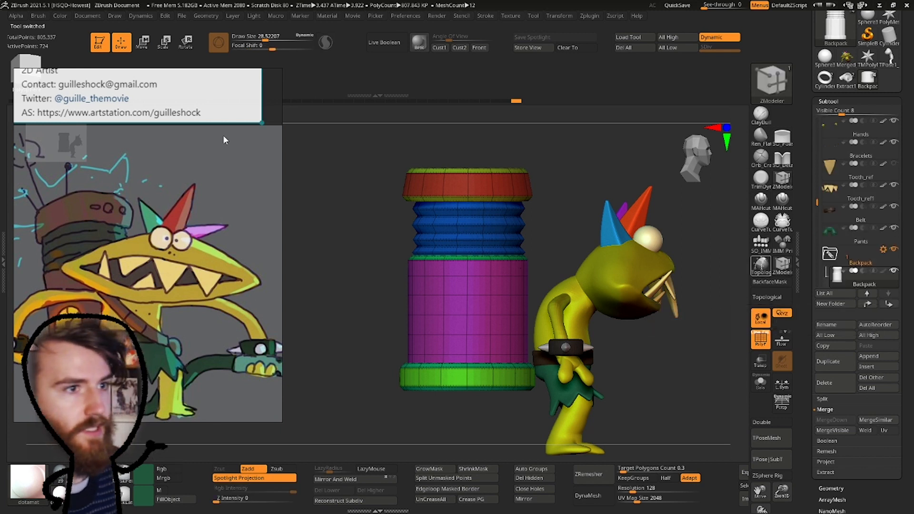
Append a Cylinder3D to the tool as a new subtool and make it the active one.
mouse_move(416, 179)
right_down()
mouse_move(414, 210)
mouse_move(350, 234)
right_up()
drag(868, 476, 868, 478)
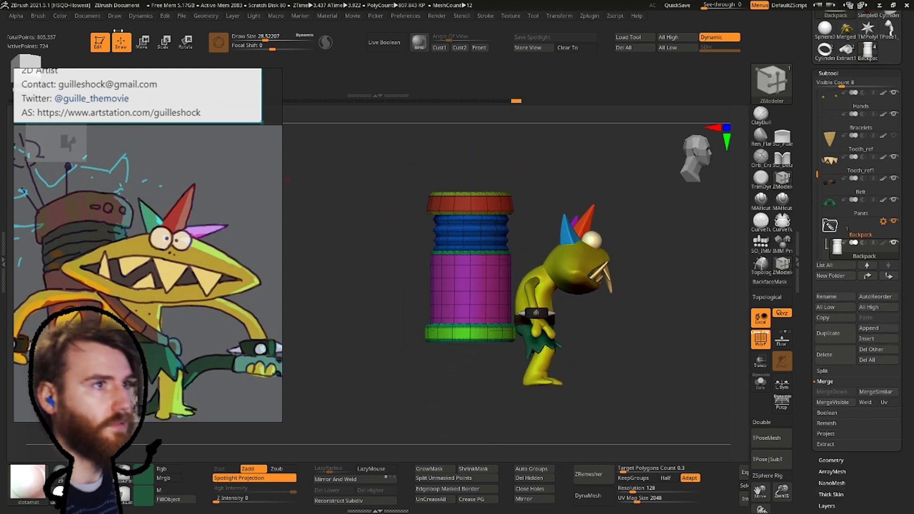
ctrl+right_drag(527, 214, 541, 209)
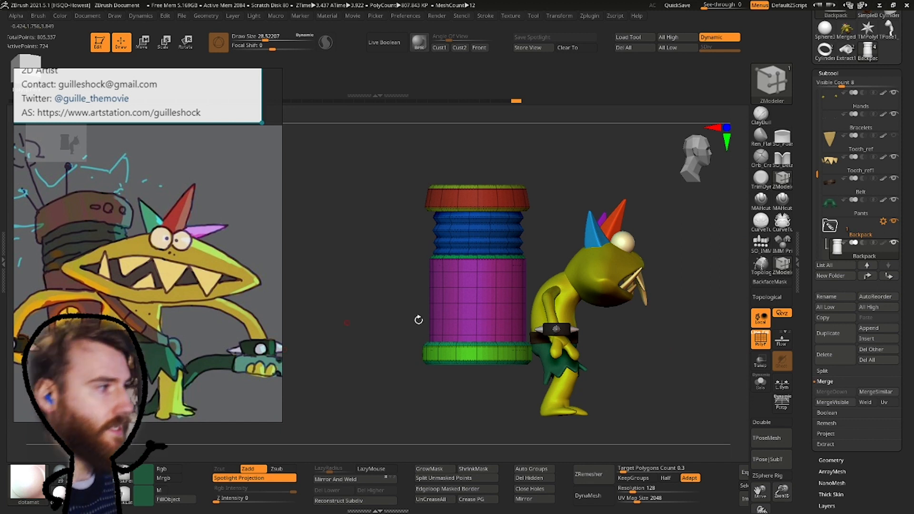
click(875, 329)
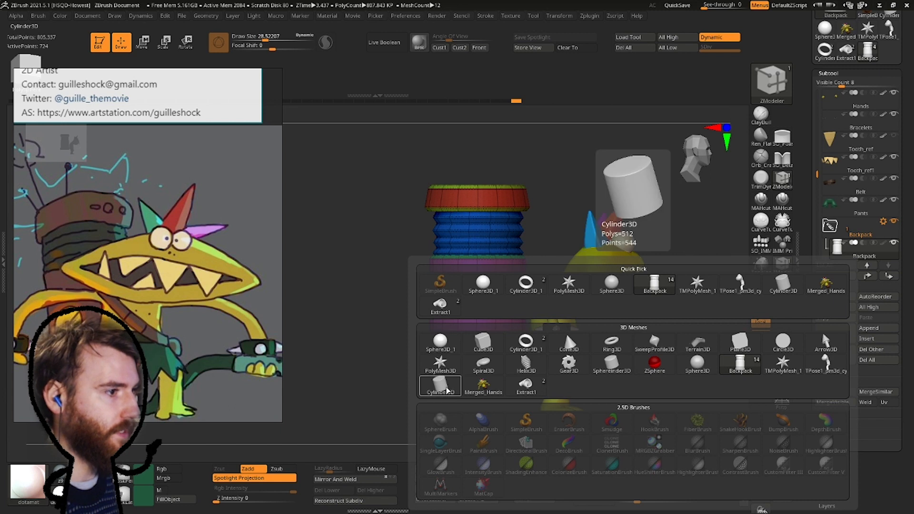
click(441, 385)
alt+click(560, 238)
Shrink the new cylinder, turn it sideways and place it against the lower body of the backpack.
click(143, 42)
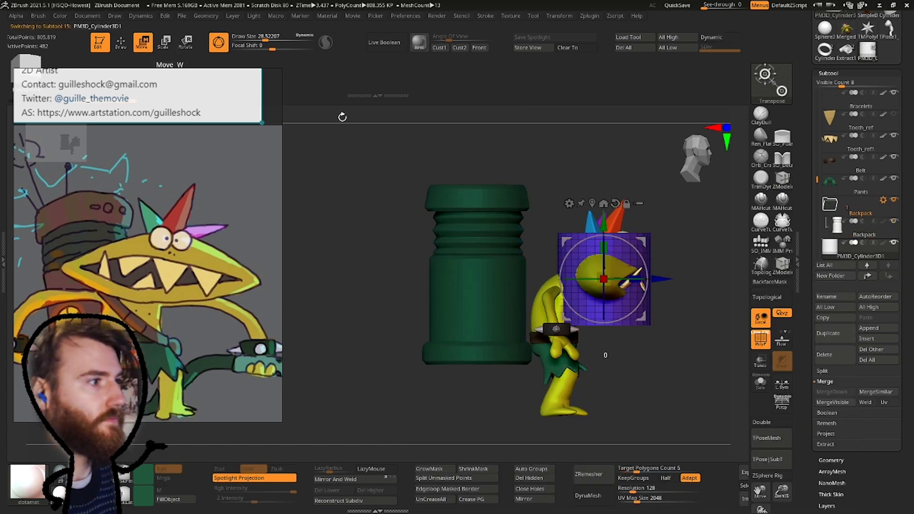
drag(601, 260, 602, 333)
drag(604, 281, 484, 307)
key(space)
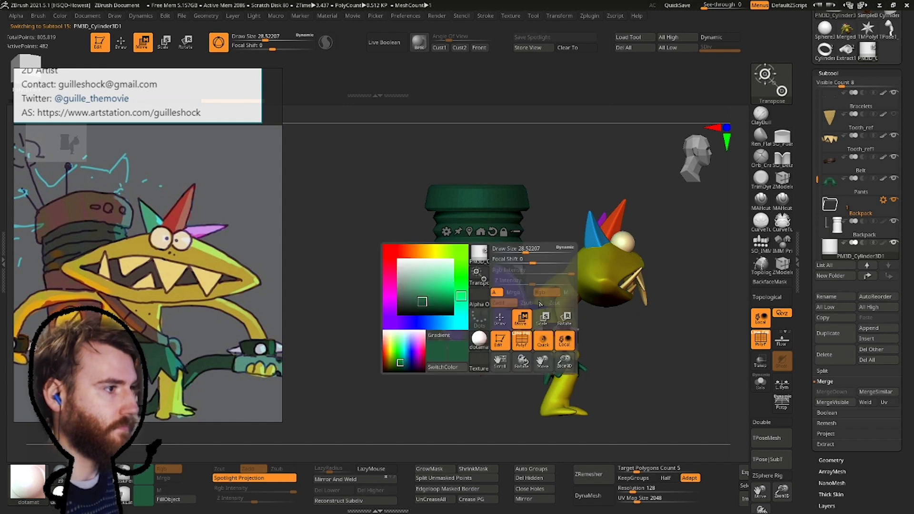
drag(542, 304, 600, 300)
ctrl+right_drag(620, 333, 636, 357)
drag(652, 307, 638, 306)
shift+right_drag(614, 260, 514, 223)
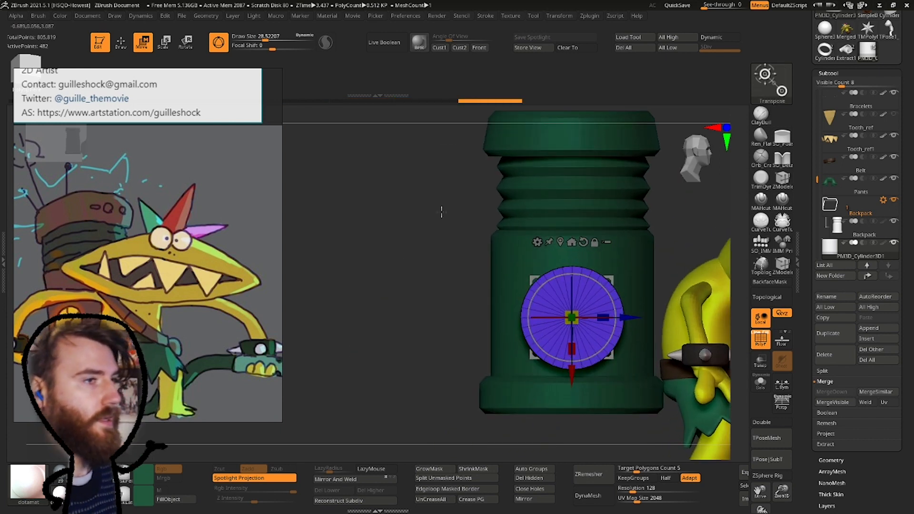
Isolate the new cylinder in Solo mode.
click(120, 42)
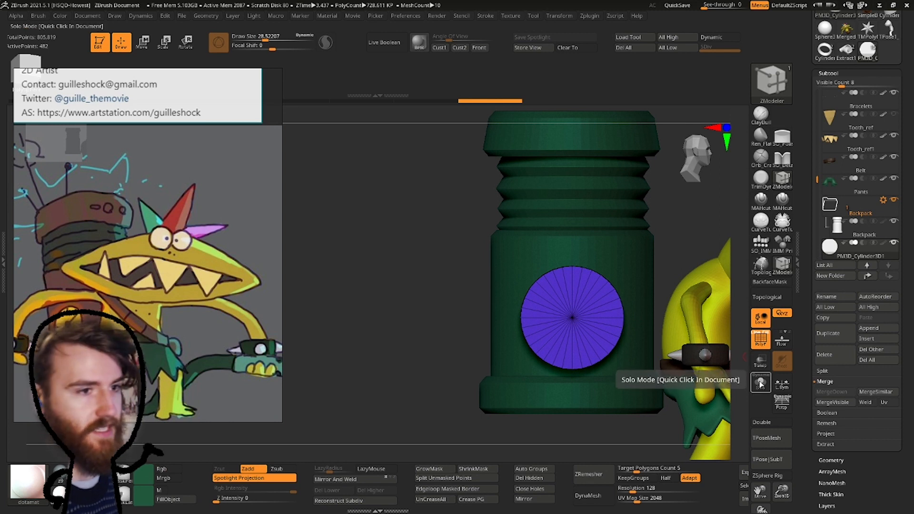
click(762, 385)
shift+drag(610, 372, 393, 300)
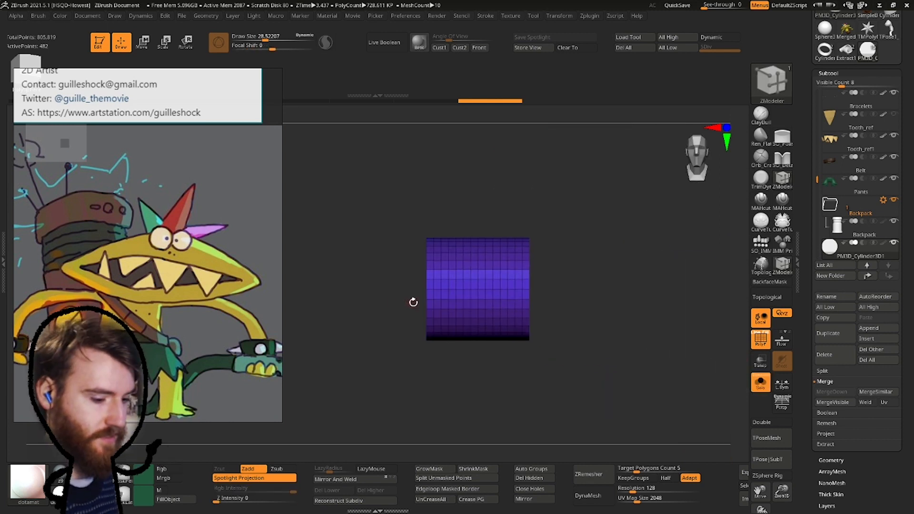
Delete five adjacent edge loops near one end of the cylinder using ZModeler's Insert edge action.
key(b)
key(z)
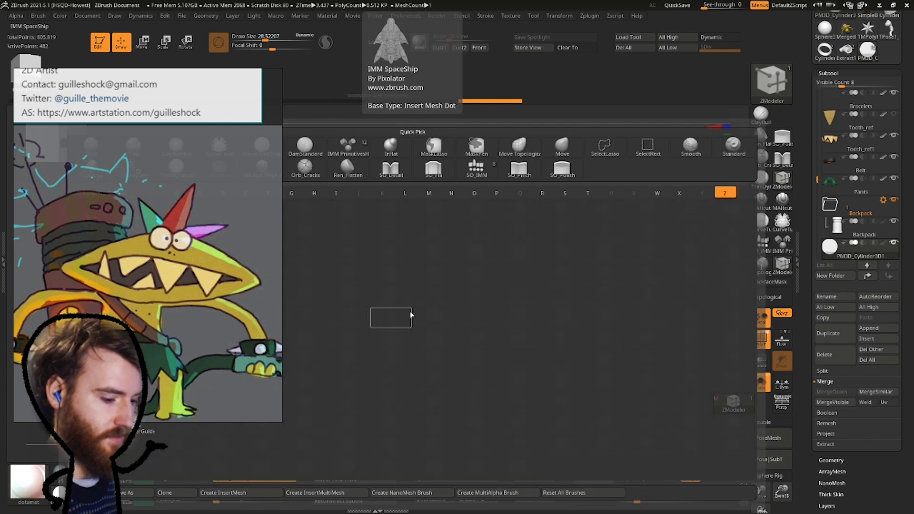
key(m)
ctrl+right_drag(517, 289, 527, 296)
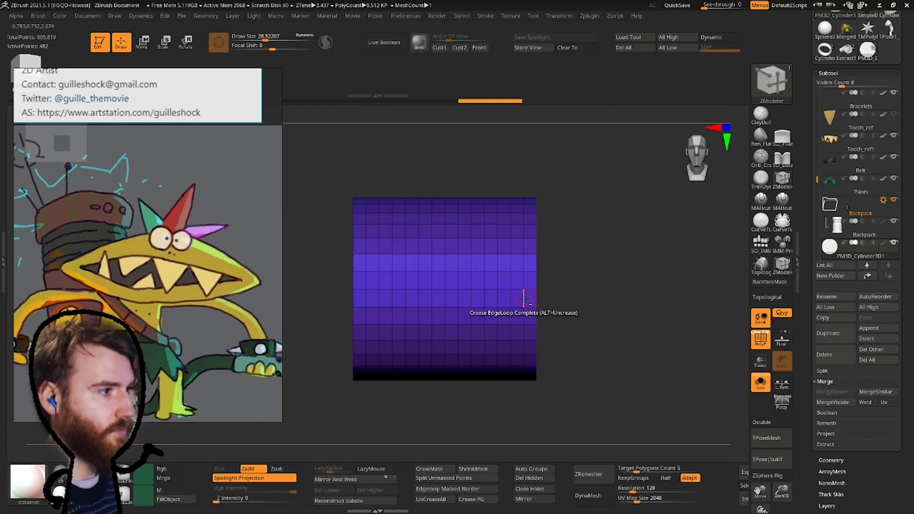
key(space)
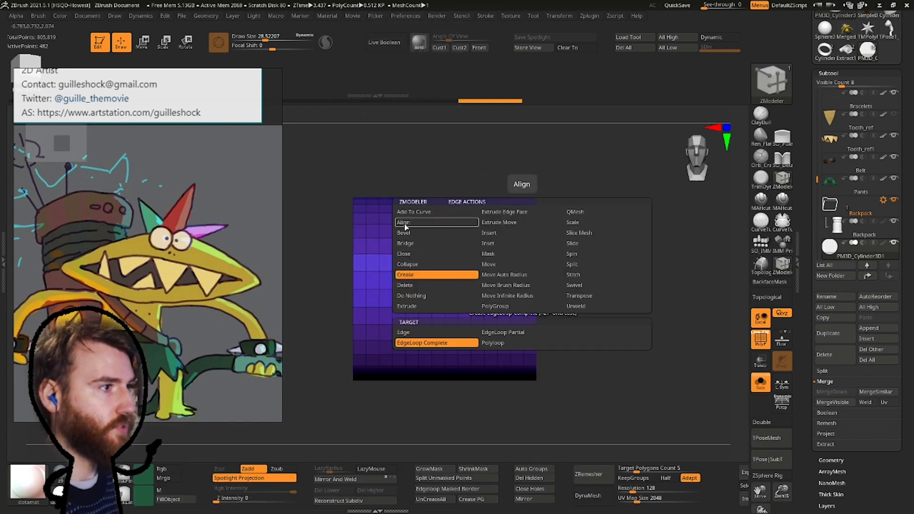
click(489, 233)
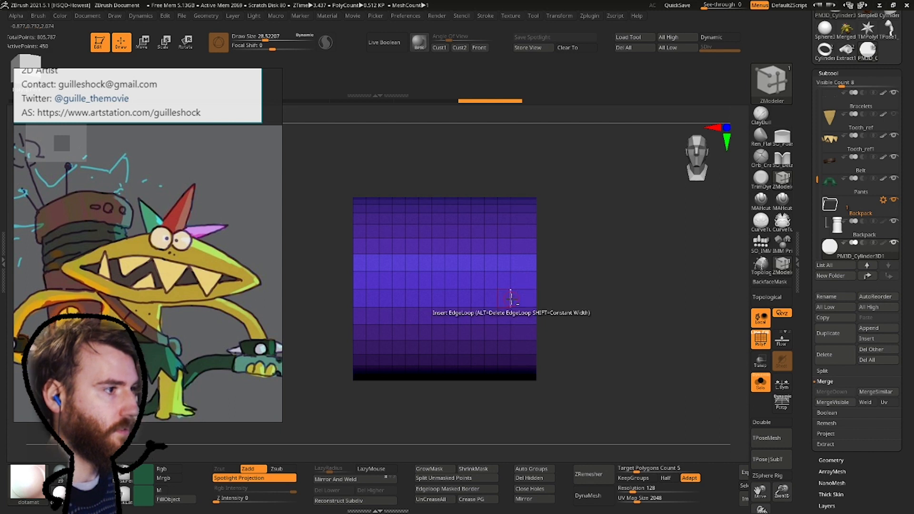
alt+click(498, 301)
alt+click(485, 300)
alt+click(471, 300)
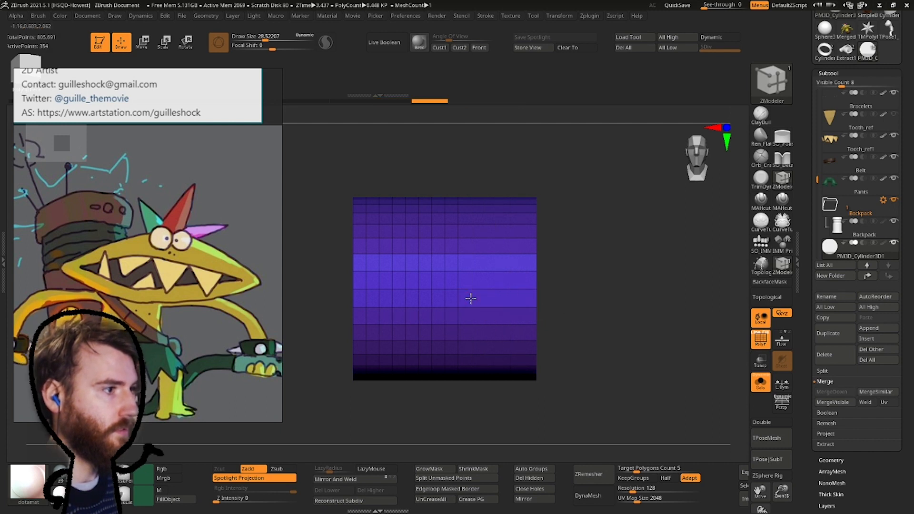
Bevel the complete edge loop around the cylinder's end cap into a wide chamfer and exit Solo mode.
right_drag(505, 286, 475, 282)
key(space)
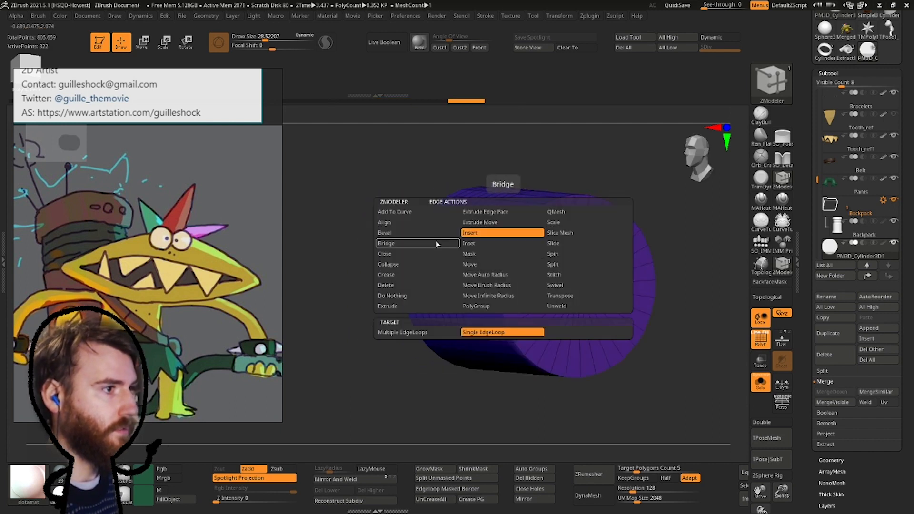
click(385, 233)
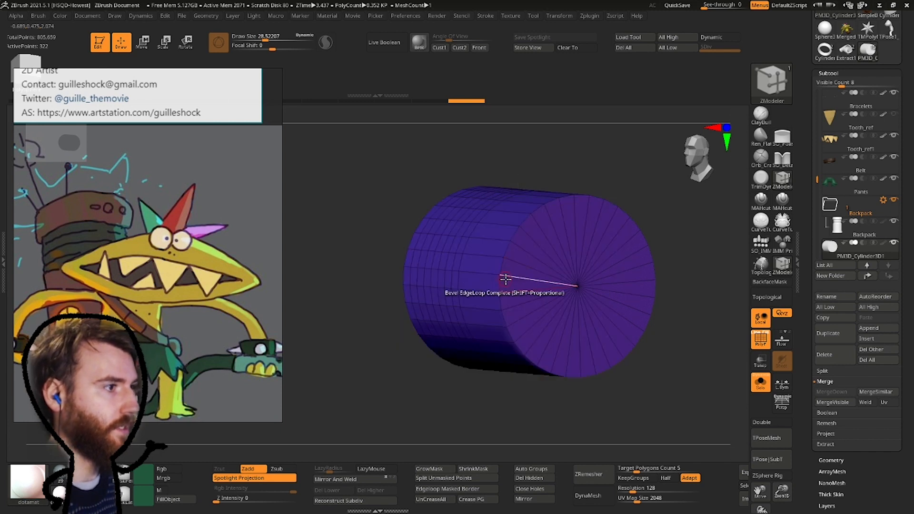
drag(502, 267, 499, 292)
shift+right_drag(507, 267, 539, 157)
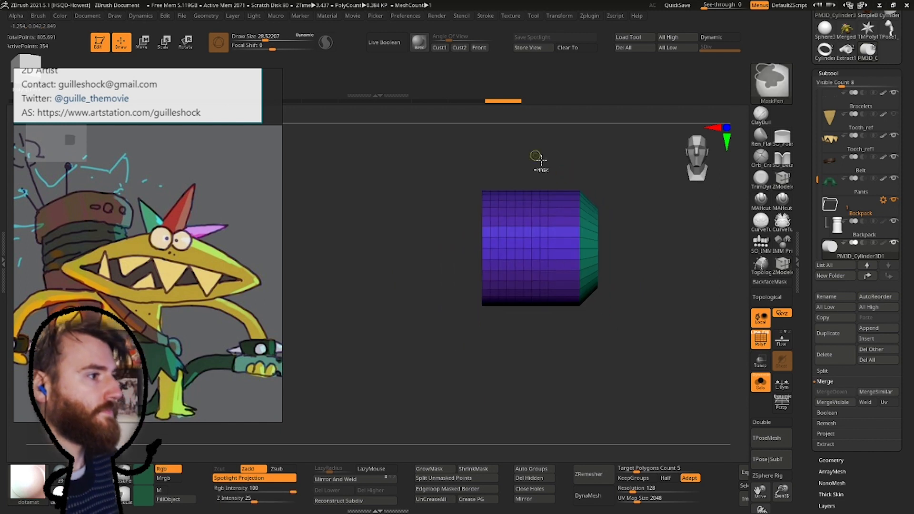
click(767, 390)
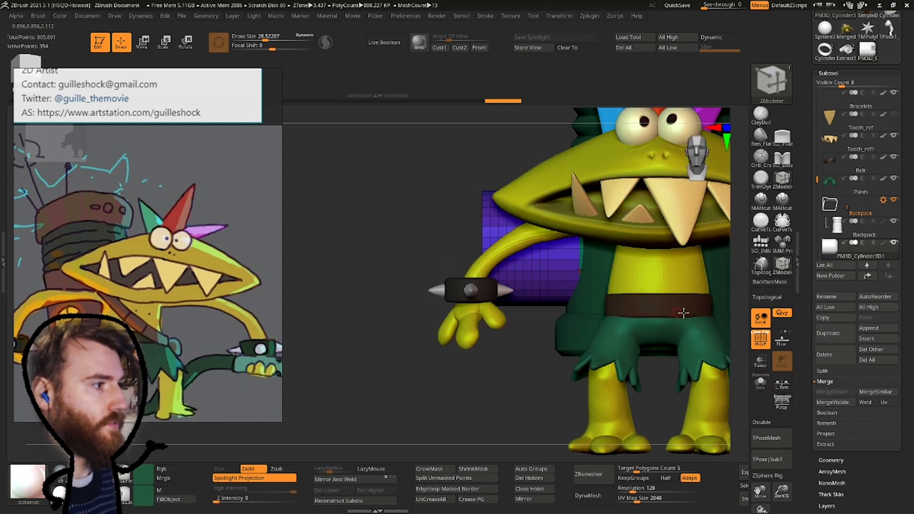
Enable Live Boolean and move the cylinder subtool into the Backpack folder.
right_drag(577, 281, 597, 248)
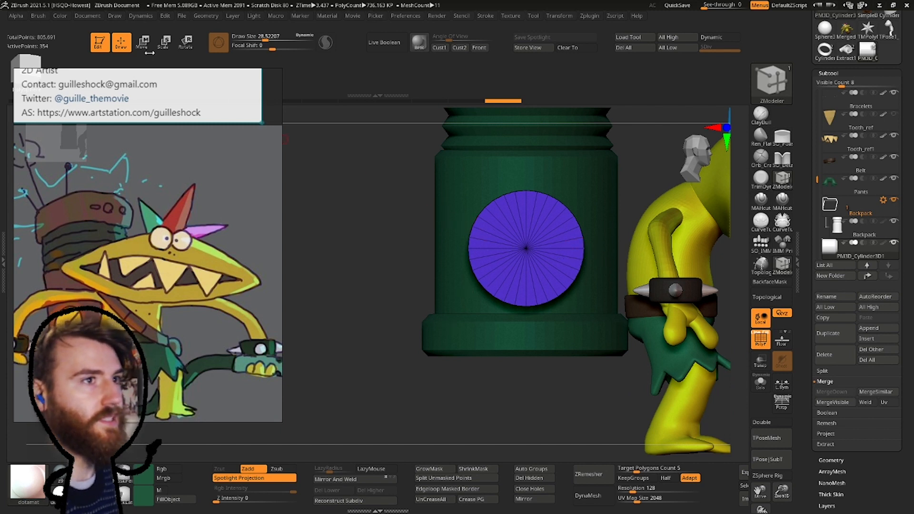
click(383, 43)
drag(832, 245, 840, 235)
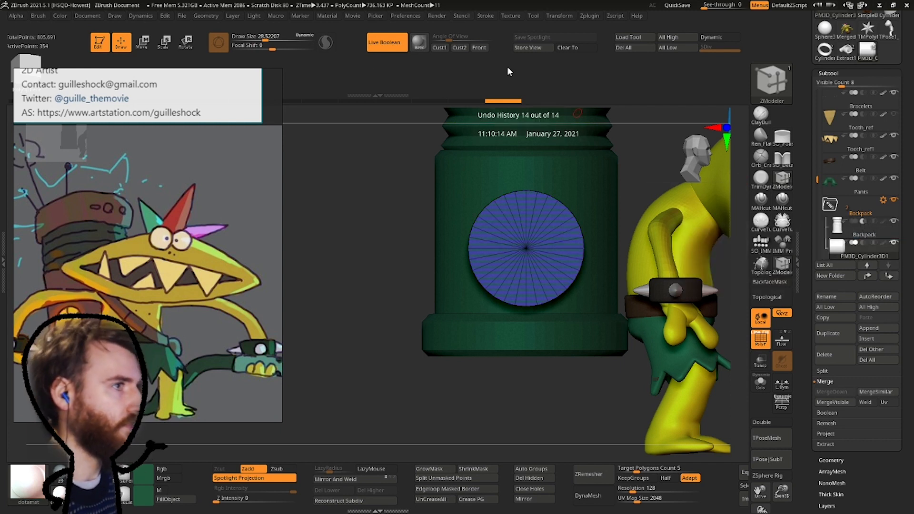
Hide the polyframe and set the cylinder subtool to subtract from the backpack.
click(761, 340)
drag(629, 153, 498, 155)
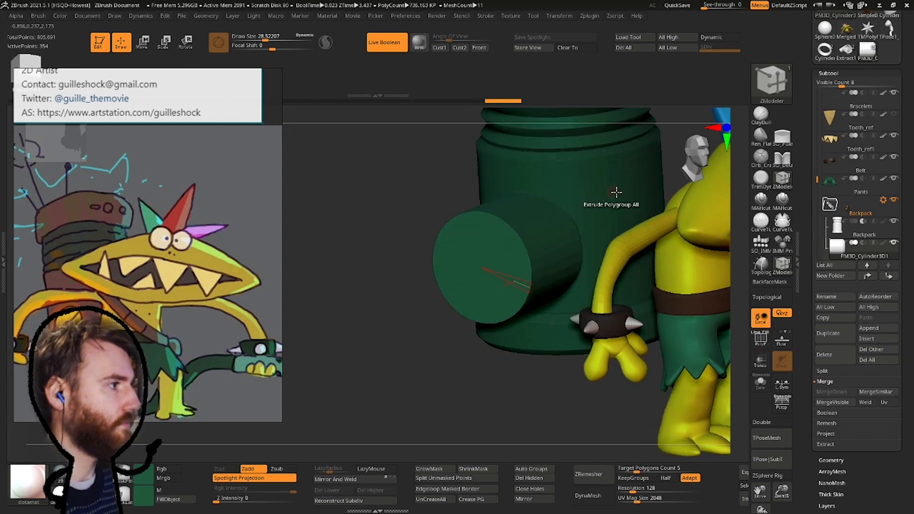
click(855, 221)
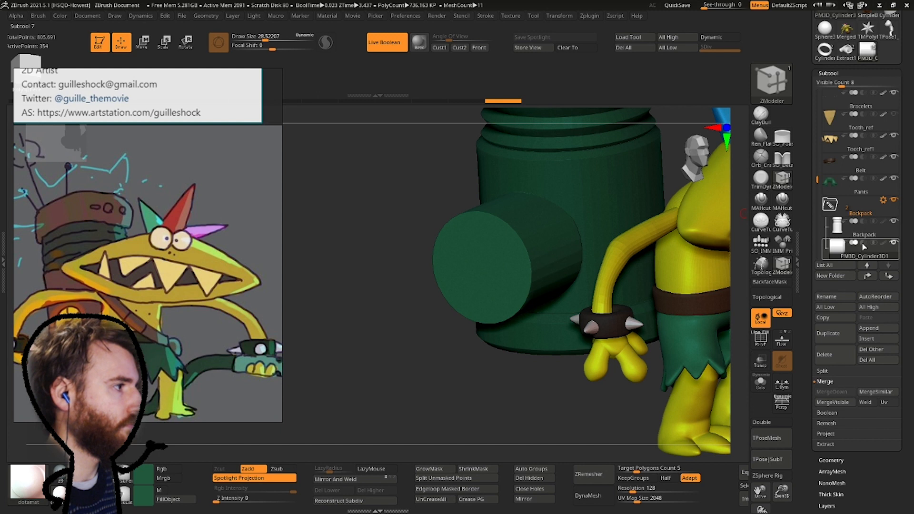
click(863, 242)
mouse_move(574, 231)
right_down()
mouse_move(582, 202)
mouse_move(563, 228)
right_up()
Reposition the subtractive cylinder so that its round recess sits in the lower part of the backpack's side.
key(b)
key(m)
key(v)
click(142, 42)
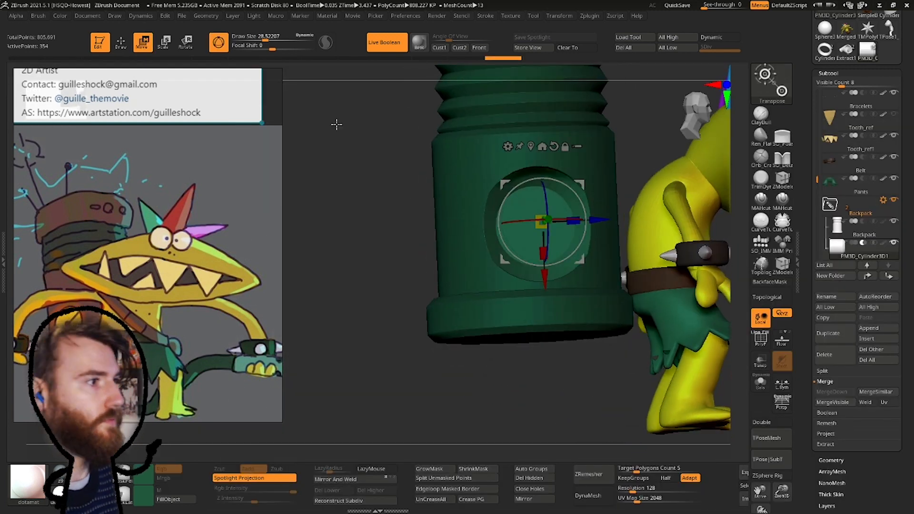
right_drag(501, 202, 561, 229)
drag(560, 227, 588, 254)
right_drag(607, 269, 553, 328)
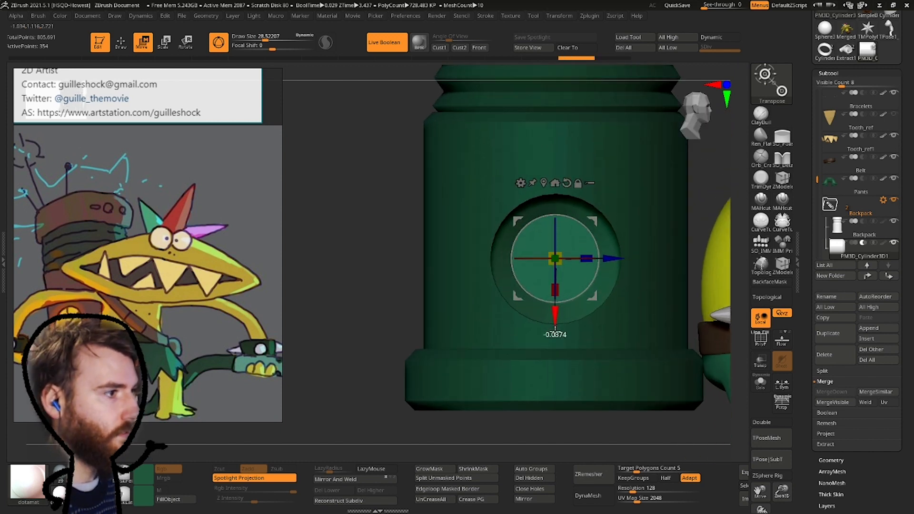
Scale the subtractive cylinder slightly and pull it outward to make the recess in the backpack shallower.
right_drag(569, 285, 593, 277)
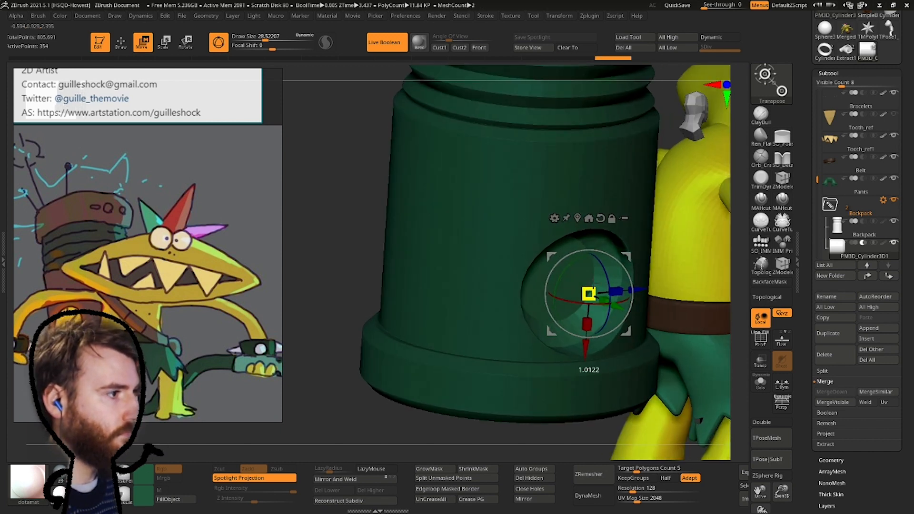
drag(619, 309, 628, 316)
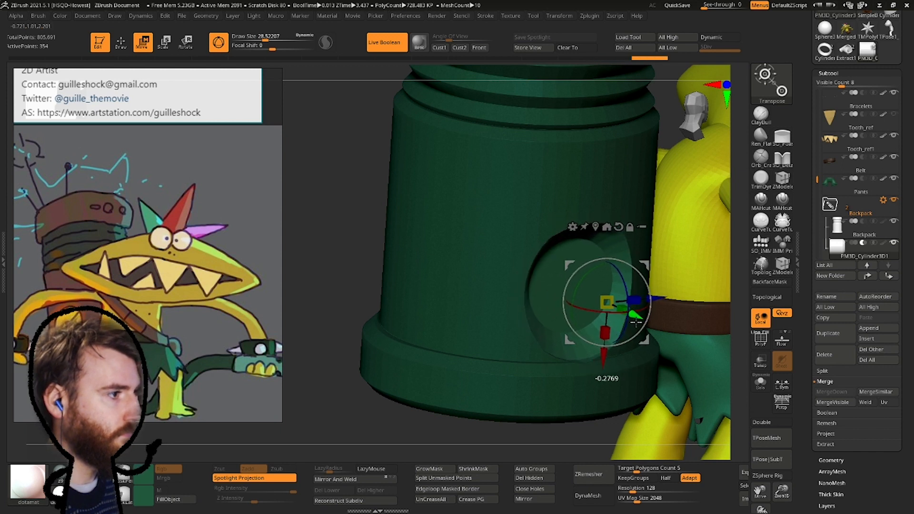
right_drag(638, 324, 555, 309)
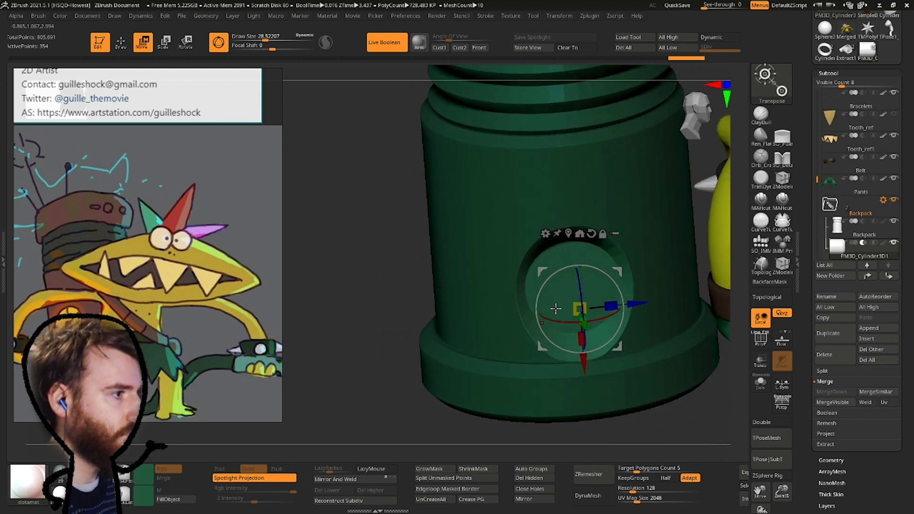
drag(579, 309, 618, 290)
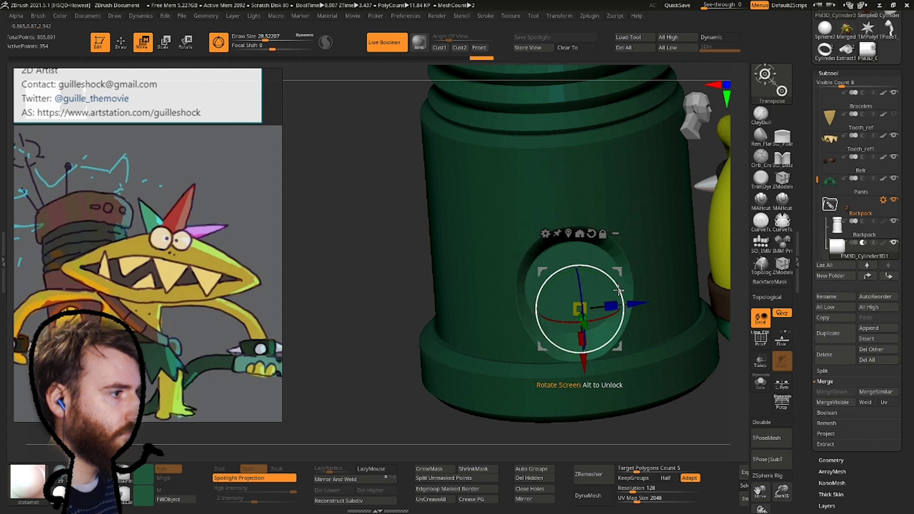
Return to Draw mode and turn on ghosted transparency for the surrounding subtools.
click(128, 42)
mouse_move(637, 341)
right_down()
mouse_move(670, 316)
mouse_move(428, 219)
mouse_move(570, 257)
mouse_move(534, 221)
right_up()
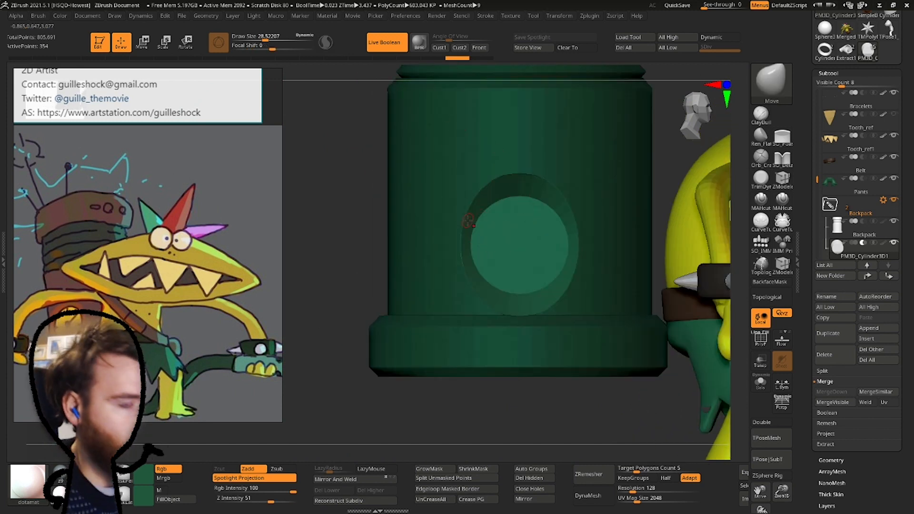
click(766, 367)
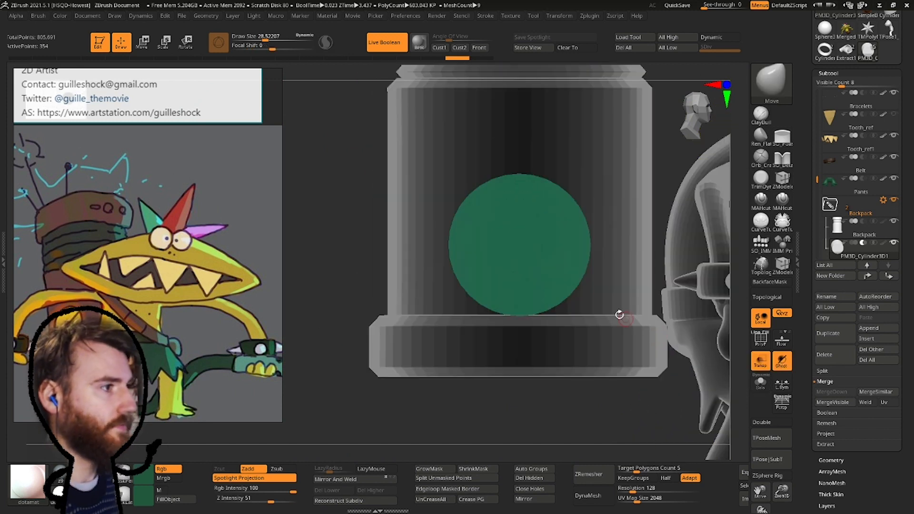
Try masking along the length of the subtractive cylinder, then undo and clear the mask.
right_drag(691, 410, 505, 267)
ctrl+drag(498, 382, 514, 148)
ctrl+click(507, 343)
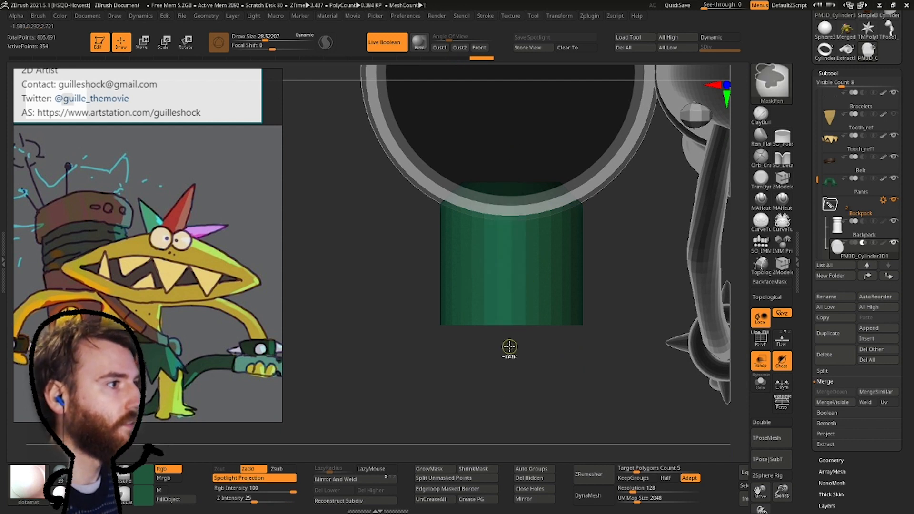
mouse_move(497, 363)
ctrl+mouse_down()
mouse_move(508, 153)
mouse_move(535, 147)
ctrl+mouse_up()
key(ctrl+z)
ctrl+click(523, 360)
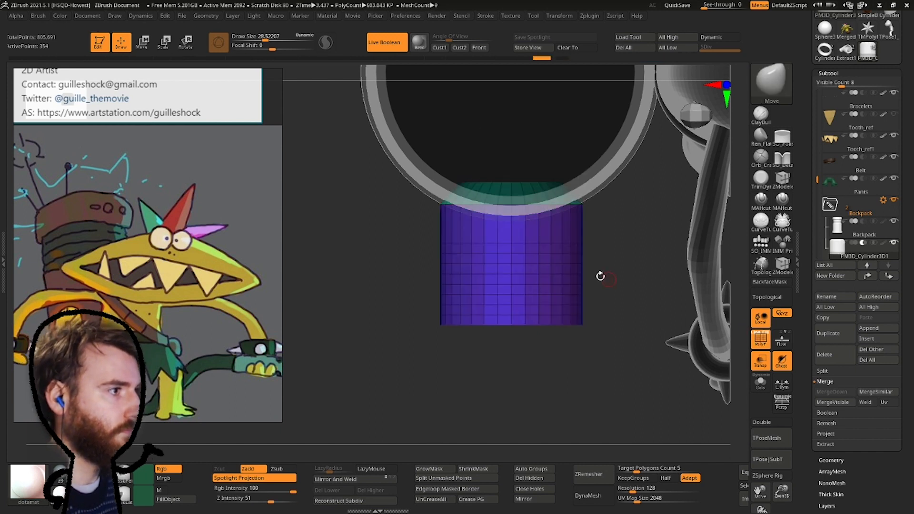
Try dynamic subdivision on the subtractive cylinder, turn it off again and return to the Move brush.
key(d)
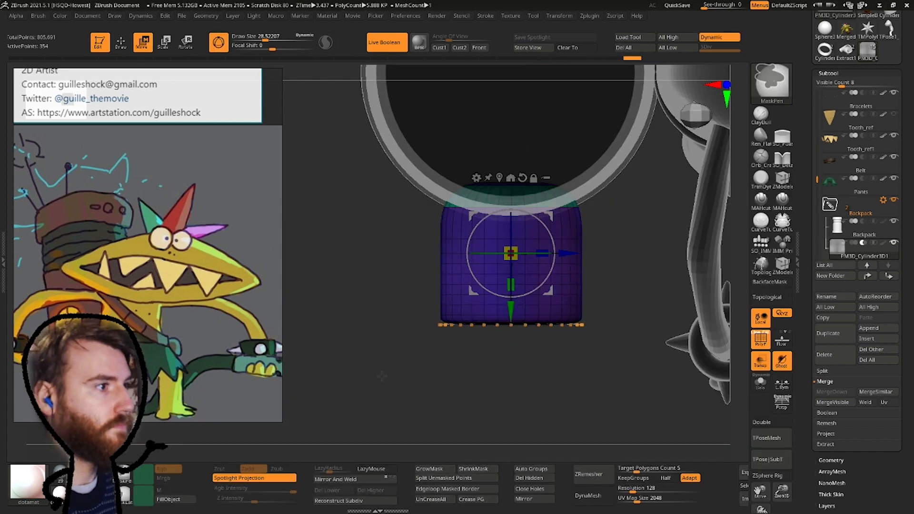
key(shift+d)
key(b)
key(m)
key(v)
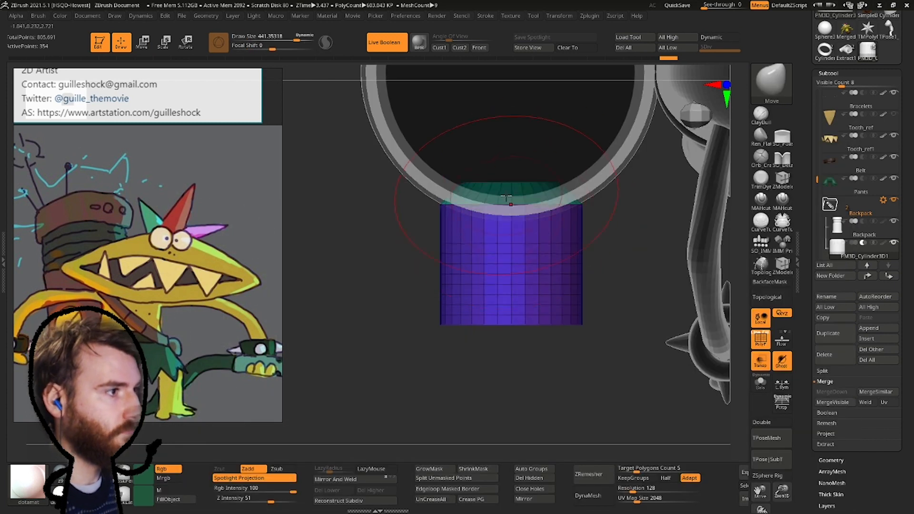
Uncrease all edges of the subtractive cylinder and turn on its dynamic subdivision.
shift+right_drag(498, 217, 443, 305)
alt+click(502, 179)
ctrl+shift+click(585, 180)
alt+click(492, 247)
mouse_move(586, 180)
shift+right_down()
mouse_move(451, 267)
mouse_move(476, 209)
shift+right_up()
key(d)
click(439, 170)
key(ctrl+shift+z)
click(435, 500)
key(d)
click(410, 168)
Turn off transparency and the polygroup wireframe display around the backpack's recess.
click(761, 361)
click(761, 339)
mouse_move(524, 286)
shift+right_down()
mouse_move(468, 212)
mouse_move(505, 238)
mouse_move(496, 220)
shift+right_up()
key(ctrl+z)
mouse_move(467, 257)
right_down()
mouse_move(457, 273)
mouse_move(475, 249)
mouse_move(470, 245)
right_up()
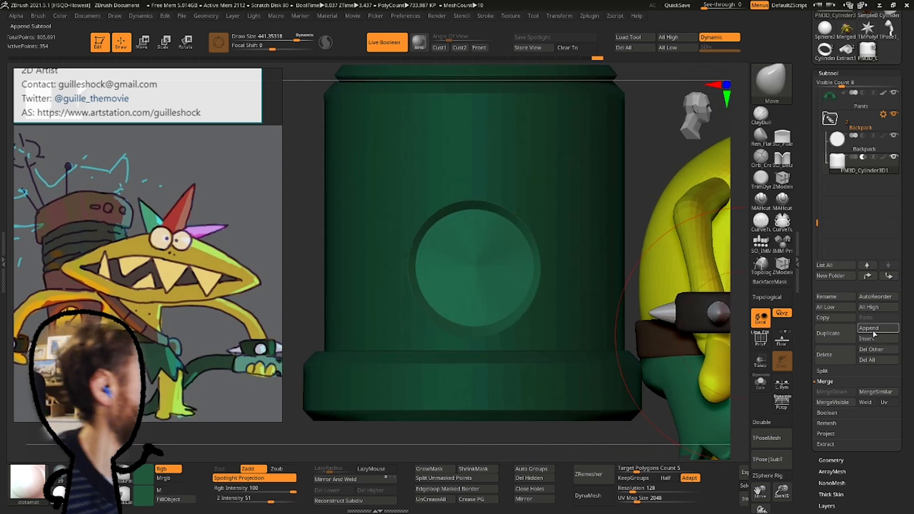
Duplicate the monster's belt and revert one copy through its undo history to its early plain ring.
mouse_move(676, 324)
alt+right_down()
mouse_move(576, 320)
mouse_move(505, 264)
mouse_move(428, 166)
alt+right_up()
alt+click(572, 323)
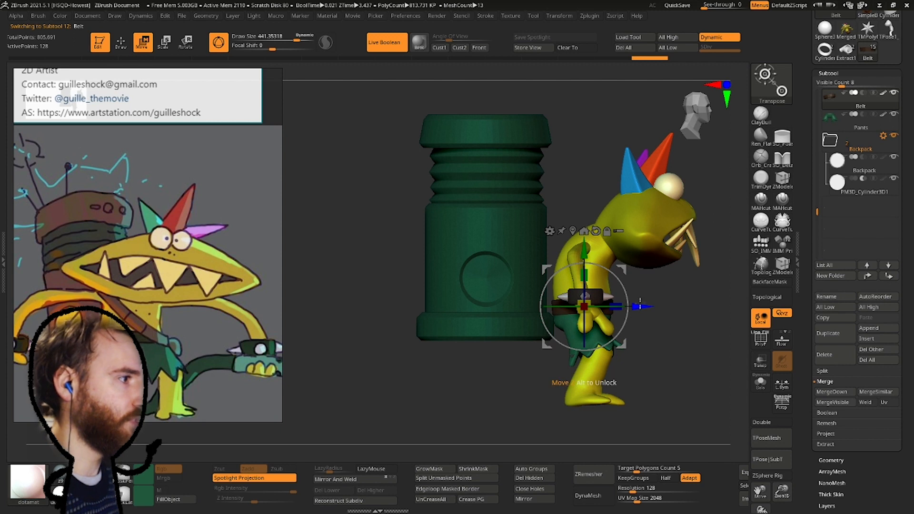
key(q)
shift+right_drag(491, 341, 505, 381)
key(w)
drag(505, 58, 20, 42)
right_drag(571, 305, 614, 319)
ctrl+right_drag(615, 319, 620, 219)
ctrl+right_drag(683, 93, 624, 362)
key(ctrl+z)
key(ctrl+z)
key(ctrl+z)
key(ctrl+z)
shift+right_drag(624, 220, 643, 313)
click(760, 382)
right_drag(719, 334, 686, 267)
key(ctrl+shift+d)
click(761, 382)
shift+right_drag(619, 215, 483, 148)
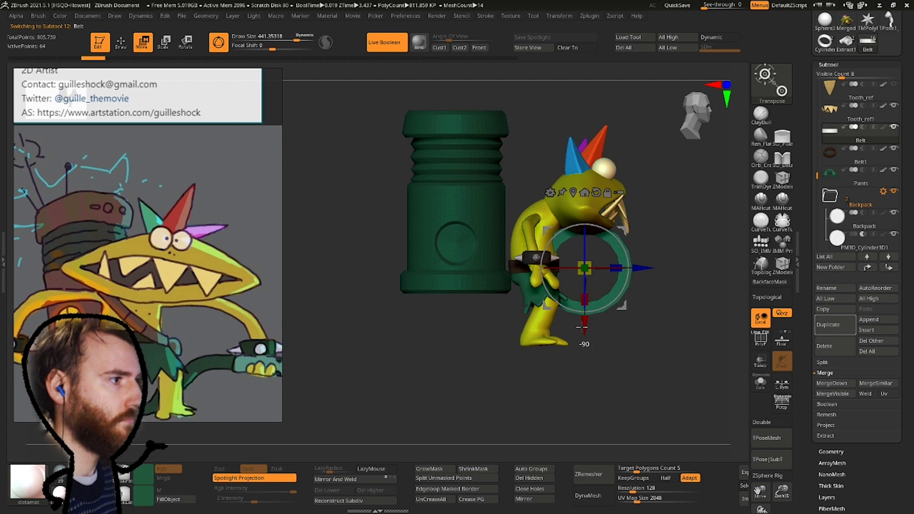
Turn the plain ring 90 degrees to face sideways, then move and scale it over the backpack's round recess.
drag(548, 304, 413, 275)
shift+right_drag(413, 275, 512, 274)
drag(517, 237, 543, 237)
shift+right_drag(633, 257, 543, 258)
ctrl+right_drag(634, 239, 643, 286)
drag(557, 245, 534, 267)
ctrl+right_drag(676, 272, 646, 325)
key(shift+f)
Mask part of the ring and move the unmasked part along its axis to adjust the ring's depth.
ctrl+right_drag(485, 250, 490, 291)
mouse_move(663, 300)
ctrl+mouse_down()
mouse_move(493, 233)
mouse_move(671, 243)
ctrl+mouse_up()
ctrl+drag(666, 257, 672, 307)
ctrl+click(607, 260)
right_drag(606, 259, 619, 282)
drag(589, 279, 624, 281)
shift+right_drag(624, 281, 605, 279)
key(ctrl+z)
drag(589, 279, 633, 281)
shift+right_drag(614, 267, 562, 224)
ctrl+right_drag(562, 224, 554, 166)
Move the ring along its axis to seat it in the recess and show its polygroup wireframe.
key(q)
ctrl+right_drag(488, 252, 506, 290)
key(w)
drag(639, 280, 681, 280)
key(q)
key(shift+f)
mouse_move(682, 279)
ctrl+right_down()
mouse_move(676, 238)
mouse_move(564, 240)
mouse_move(572, 274)
ctrl+right_up()
Reorder the ring's subtool relative to the Backpack folder and shift the reference artwork aside.
drag(839, 140, 843, 227)
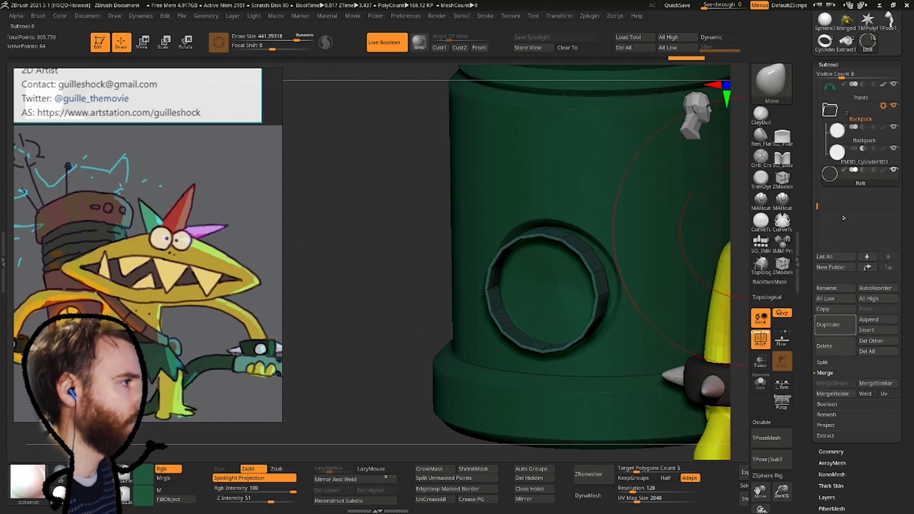
right_drag(633, 239, 667, 240)
ctrl+right_drag(562, 267, 569, 314)
key(w)
key(q)
ctrl+right_drag(524, 228, 528, 253)
ctrl+right_drag(362, 214, 327, 142)
right_drag(206, 185, 85, 248)
key(w)
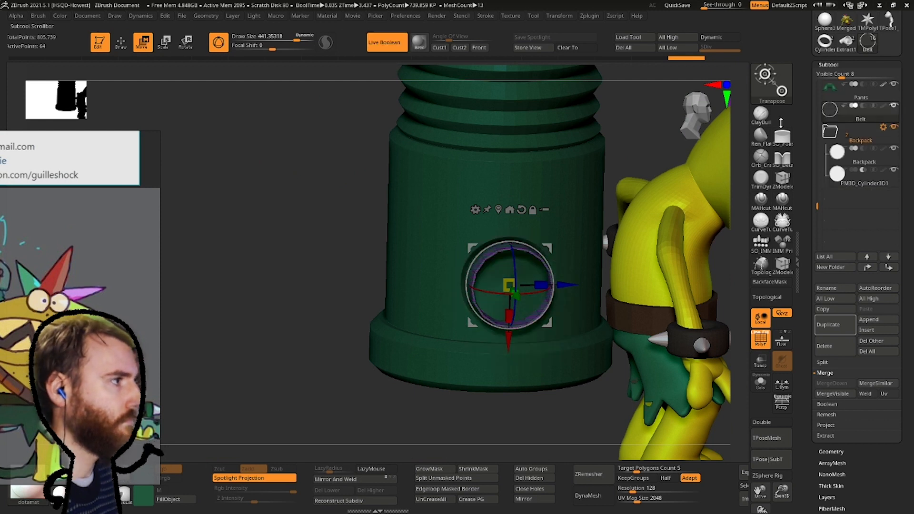
Move the ring along its axis with Live Boolean temporarily off, and hide the polygroup wireframe.
click(384, 43)
shift+right_drag(596, 325, 663, 325)
drag(604, 284, 719, 284)
alt+right_drag(663, 325, 627, 335)
click(385, 43)
click(761, 339)
Fine-tune the ring's placement in the recess and bring the reference artwork back into view.
drag(596, 275, 471, 258)
right_drag(500, 260, 438, 267)
ctrl+right_drag(438, 267, 443, 309)
drag(379, 255, 367, 230)
right_drag(428, 231, 372, 221)
right_drag(73, 151, 158, 131)
right_drag(352, 253, 422, 205)
Append a cylinder as a new subtool and select the ring again for editing.
click(877, 320)
click(496, 342)
mouse_move(388, 348)
ctrl+right_down()
mouse_move(388, 318)
mouse_move(388, 362)
ctrl+right_up()
alt+click(311, 240)
mouse_move(390, 205)
ctrl+right_down()
mouse_move(414, 233)
mouse_move(259, 238)
mouse_move(290, 277)
ctrl+right_up()
click(839, 92)
key(q)
Isolate the ring with its wireframe shown, apply a ZModeler action to it and toggle dynamic subdivision.
click(761, 382)
click(762, 340)
key(b)
key(z)
key(m)
key(space)
click(285, 239)
click(290, 276)
key(d)
right_drag(408, 214, 471, 267)
Move the ring's subtool below the subtractive cylinder in the subtool order and select the appended cylinder.
drag(857, 91, 844, 188)
click(844, 187)
key(w)
shift+right_drag(667, 188, 550, 188)
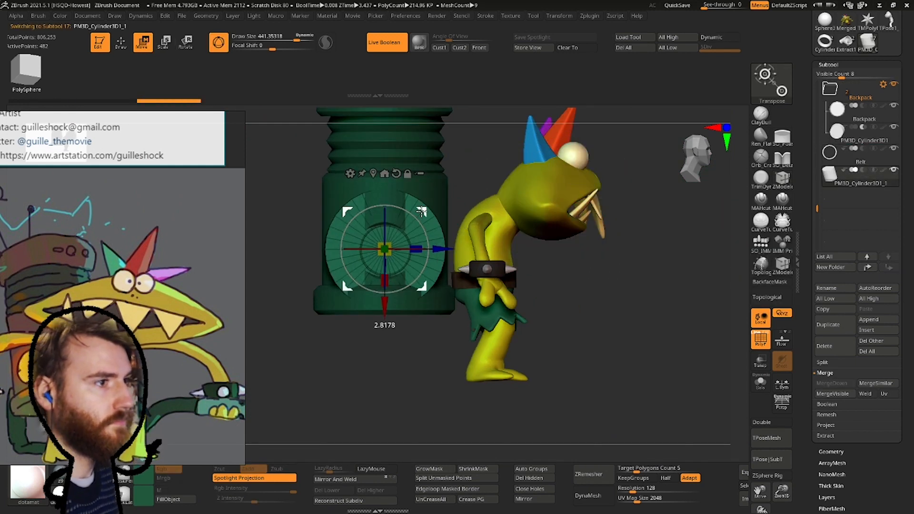
Scale the appended cylinder and position it over the recess in the backpack's side.
drag(385, 249, 362, 249)
shift+right_drag(362, 249, 472, 249)
drag(424, 249, 457, 249)
ctrl+right_drag(456, 249, 457, 295)
shift+right_drag(457, 295, 347, 295)
shift+right_drag(402, 249, 504, 250)
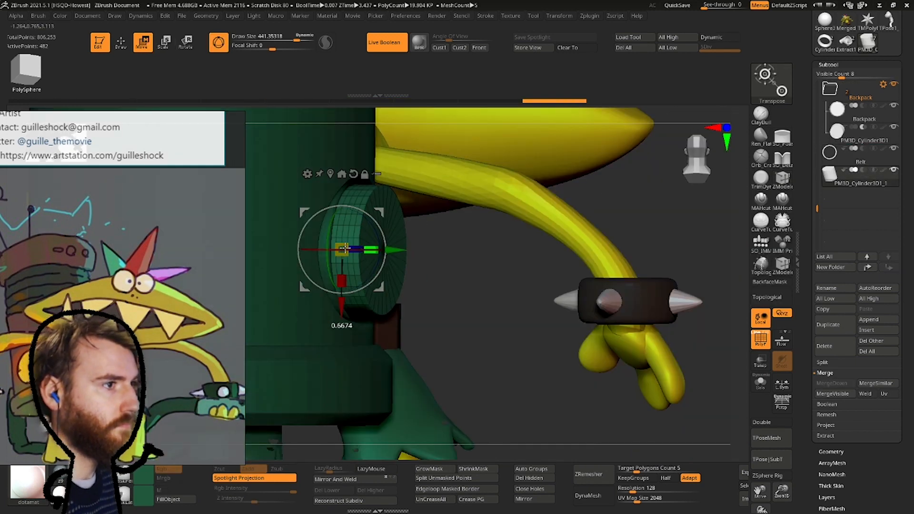
Scale the appended cylinder down further and seat it inside the ring as the gauge's disc.
drag(345, 249, 341, 248)
shift+right_drag(476, 249, 372, 249)
right_drag(390, 305, 472, 291)
drag(443, 292, 420, 292)
shift+right_drag(367, 419, 267, 420)
ctrl+right_drag(267, 420, 257, 386)
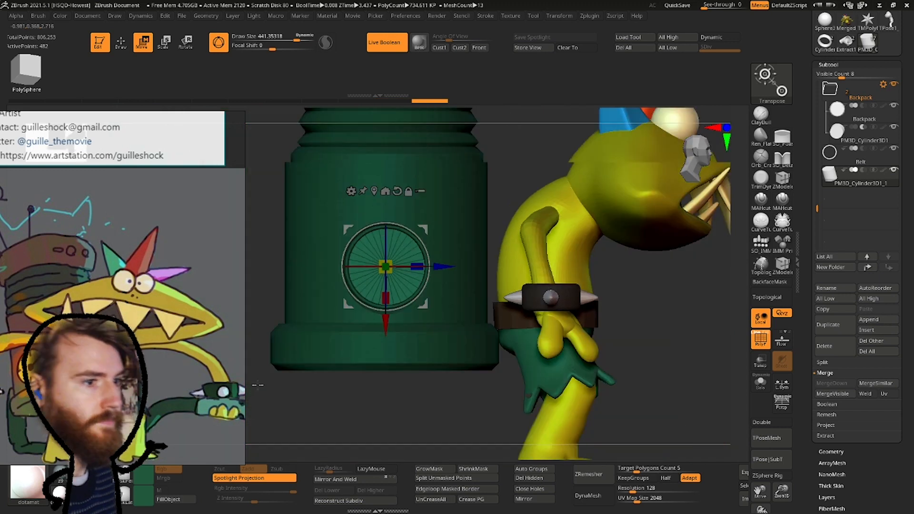
Bring the gauge in the reference artwork into view, switch to the Standard brush and colour the disc yellow.
right_drag(153, 375, 151, 202)
click(143, 475)
click(142, 336)
click(169, 407)
key(b)
key(s)
key(t)
click(148, 450)
Colour the ring dark brown and the backpack's body dark purple to match the reference artwork.
ctrl+right_drag(344, 224, 286, 238)
alt+click(345, 262)
click(144, 476)
click(168, 396)
click(144, 475)
click(200, 371)
right_drag(251, 370, 389, 182)
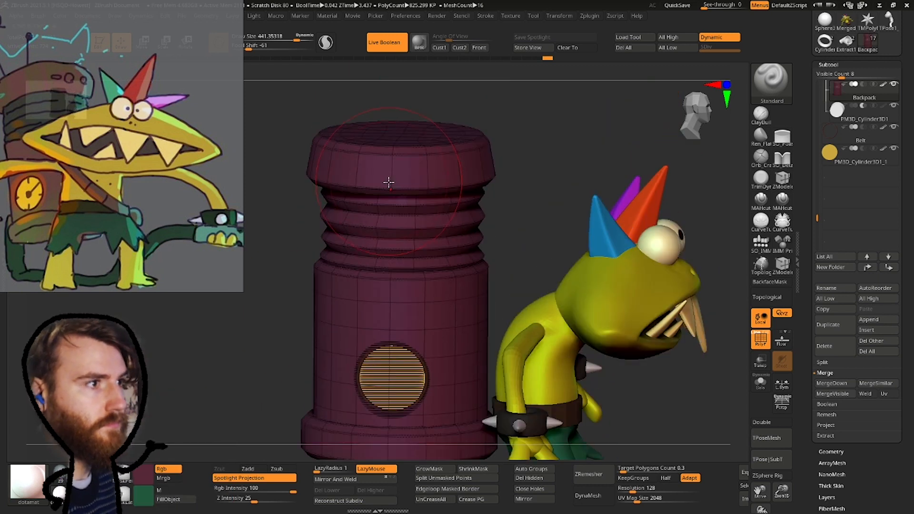
Isolate the backpack's base rim, fill it with beige and show the whole backpack again.
alt+right_drag(329, 445, 322, 330)
click(143, 476)
click(130, 336)
ctrl+shift+click(329, 324)
click(169, 500)
ctrl+shift+click(267, 362)
alt+right_drag(267, 286, 256, 361)
Fill the backpack's ribbed middle section with a near-black colour and hide the polygroup wireframe.
click(143, 476)
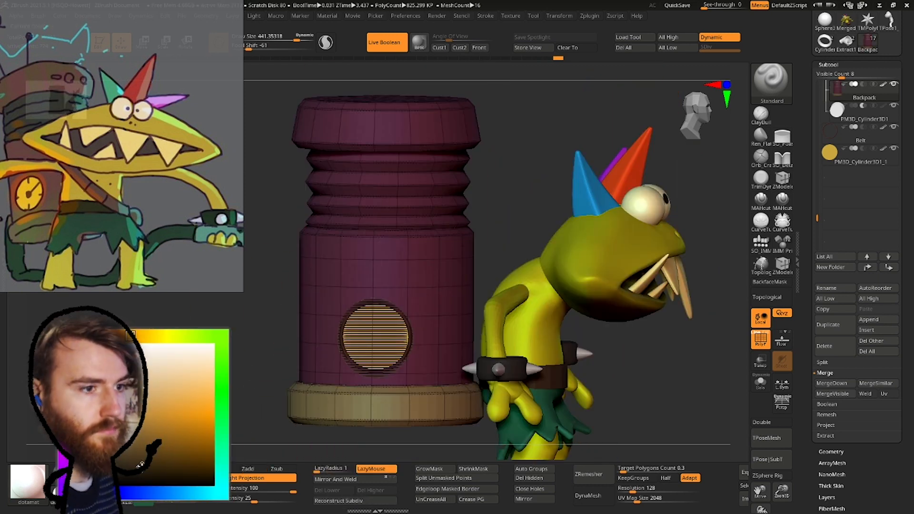
click(142, 465)
ctrl+shift+click(381, 191)
click(176, 499)
ctrl+shift+click(619, 382)
ctrl+right_drag(619, 381, 524, 305)
key(shift+f)
Fill the subtractive cylinder with a dark maroon so that the recess matches the backpack.
ctrl+right_drag(381, 229, 417, 184)
click(179, 503)
right_drag(267, 414, 296, 414)
click(143, 475)
right_drag(267, 334, 341, 333)
ctrl+right_drag(341, 333, 267, 271)
ctrl+right_drag(267, 272, 267, 334)
Append a 3D cube to the monster model as a new subtool for detailing the backpack.
click(870, 319)
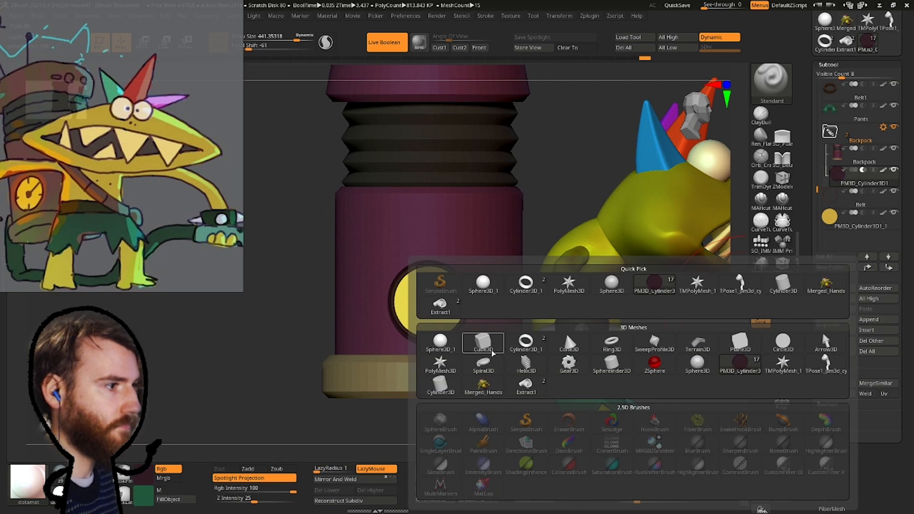
click(483, 349)
drag(857, 477, 858, 384)
click(834, 458)
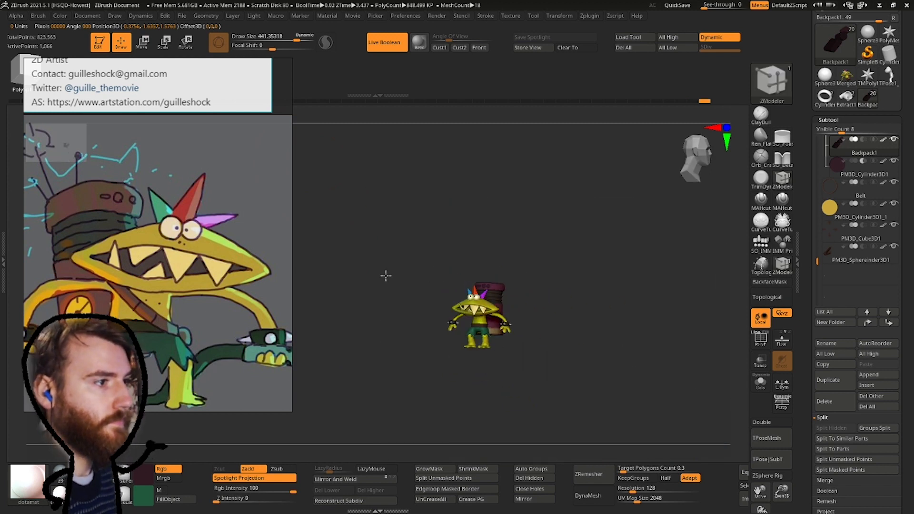
Rotate the elongated button on the front of the backpack's top rim slightly to follow the rim.
drag(386, 276, 495, 239)
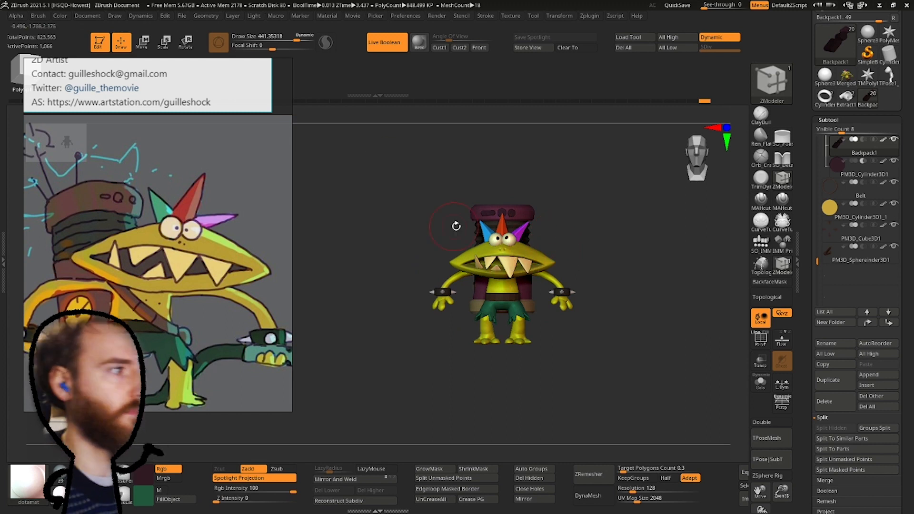
shift+right_drag(472, 220, 501, 215)
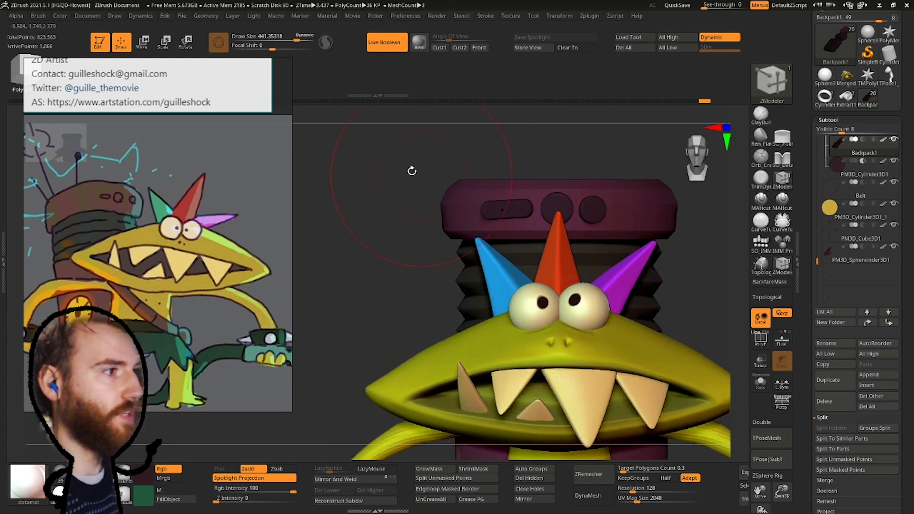
click(142, 42)
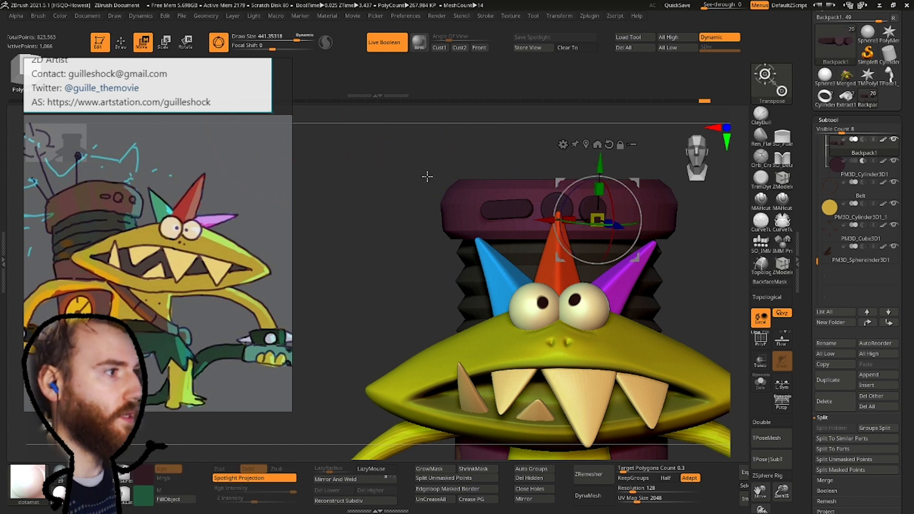
click(488, 210)
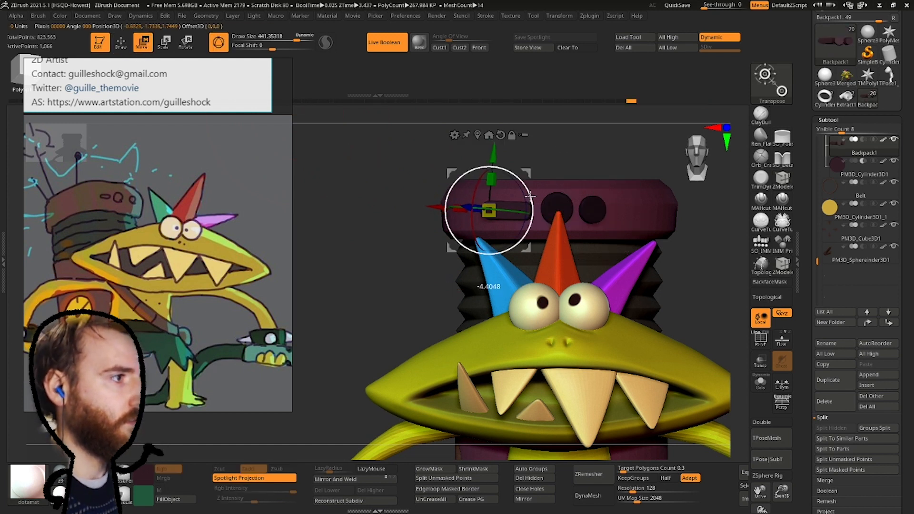
click(121, 43)
mouse_move(461, 209)
ctrl+right_down()
mouse_move(469, 213)
mouse_move(466, 202)
ctrl+right_up()
click(143, 42)
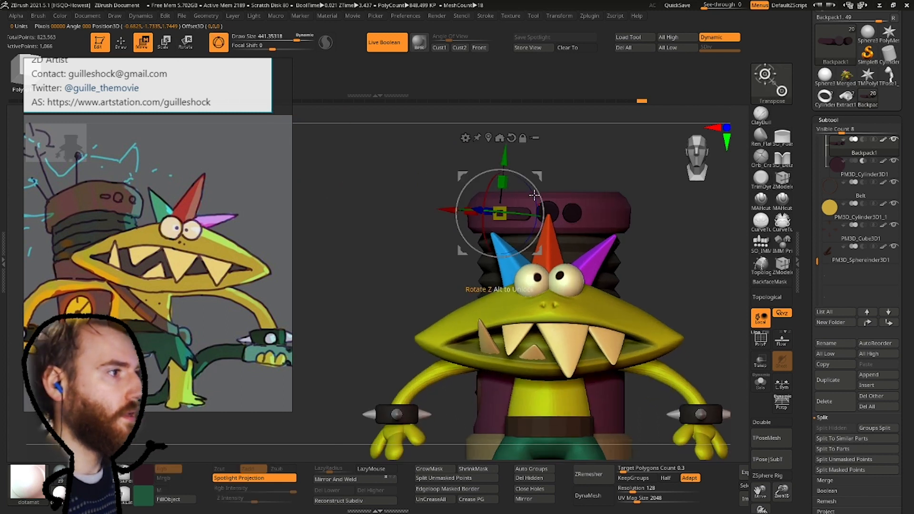
click(122, 43)
mouse_move(458, 229)
ctrl+right_down()
mouse_move(557, 259)
mouse_move(528, 255)
ctrl+right_up()
alt+right_drag(528, 255, 567, 281)
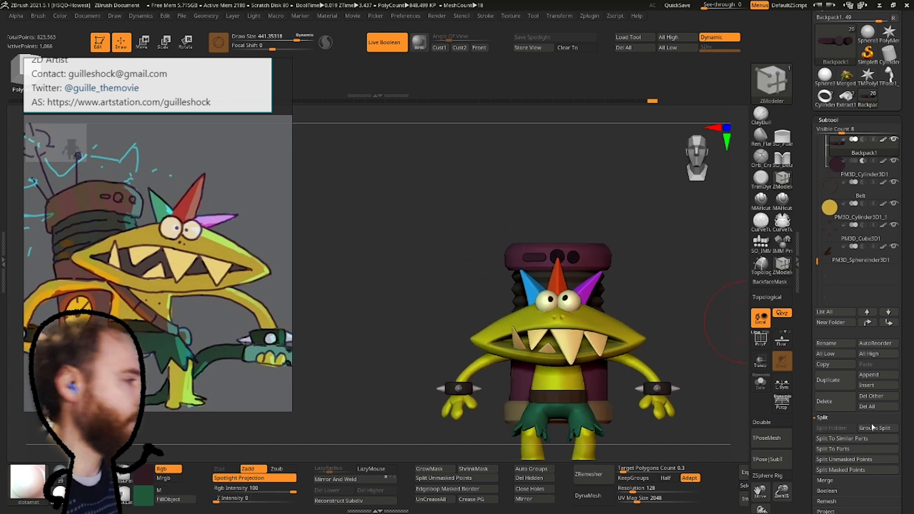
Append a 3D cylinder and shape it into a thin antenna rod standing on the backpack's top.
click(874, 379)
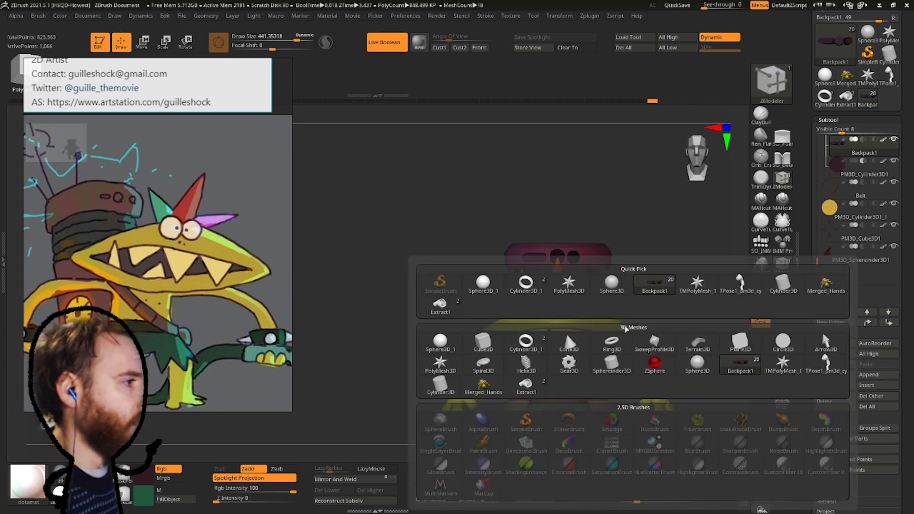
click(780, 285)
alt+click(547, 311)
click(143, 42)
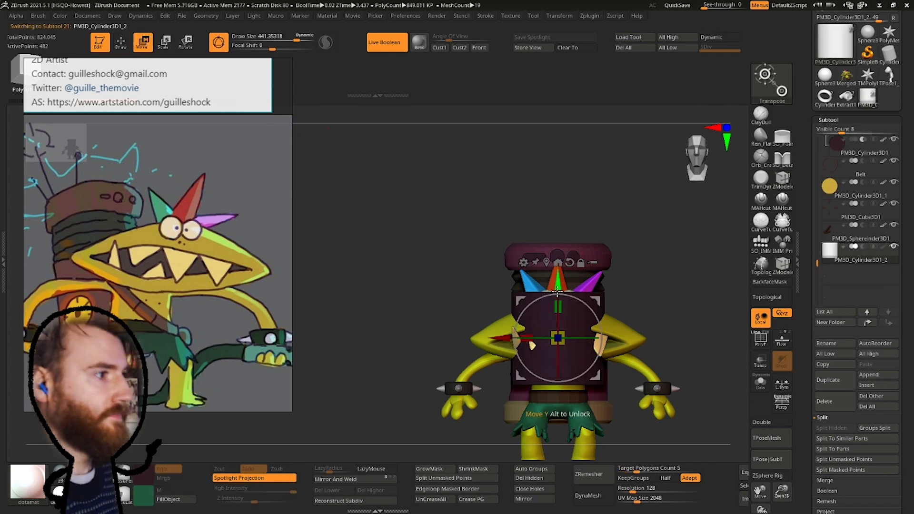
alt+drag(559, 303, 559, 334)
mouse_move(562, 284)
right_down()
mouse_move(630, 281)
mouse_move(562, 282)
right_up()
drag(187, 242, 216, 242)
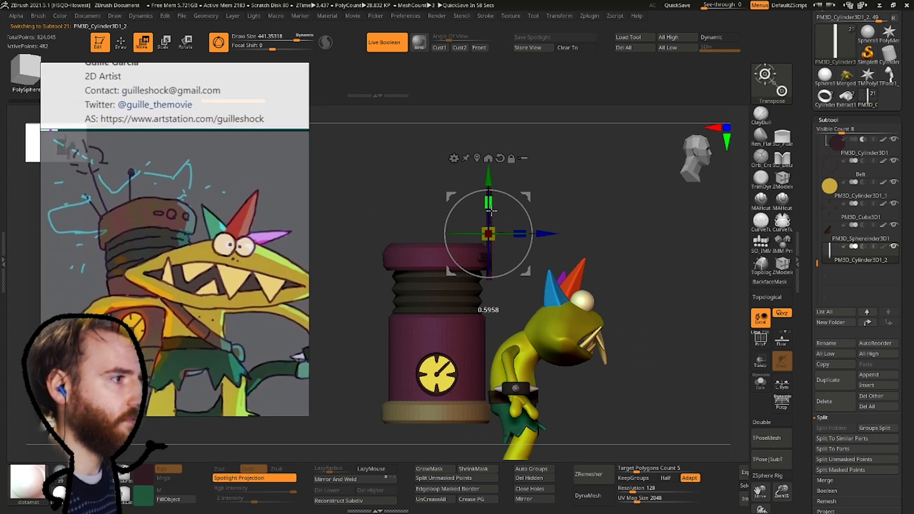
ZRemesh the antenna rod with KeepGroups enabled and a target polygon count of 0.1.
click(634, 478)
click(619, 470)
click(589, 475)
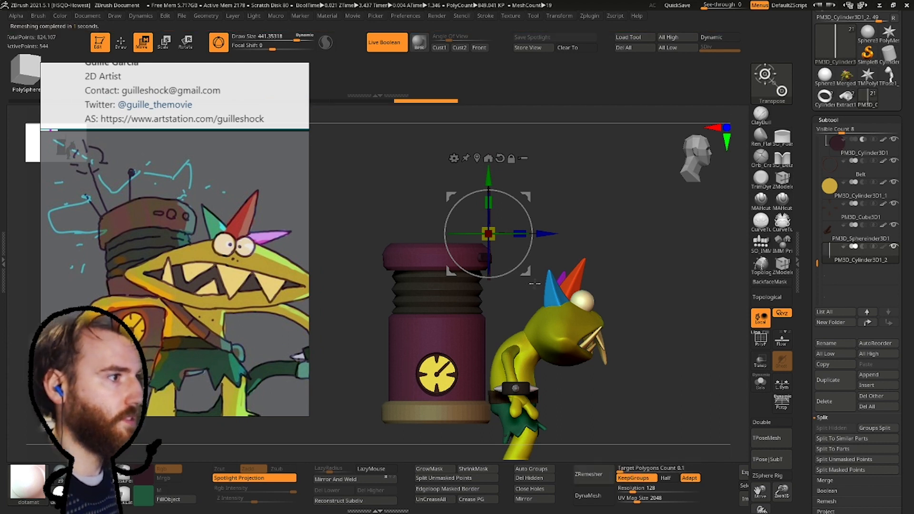
Duplicate the antenna rod within its subtool to make three rods at different lengths and angles on top of the backpack.
drag(439, 153, 435, 161)
mouse_move(435, 161)
ctrl+right_down()
mouse_move(419, 207)
mouse_move(470, 294)
mouse_move(502, 253)
mouse_move(497, 260)
mouse_move(509, 260)
ctrl+right_up()
drag(509, 259, 498, 256)
right_drag(498, 255, 552, 257)
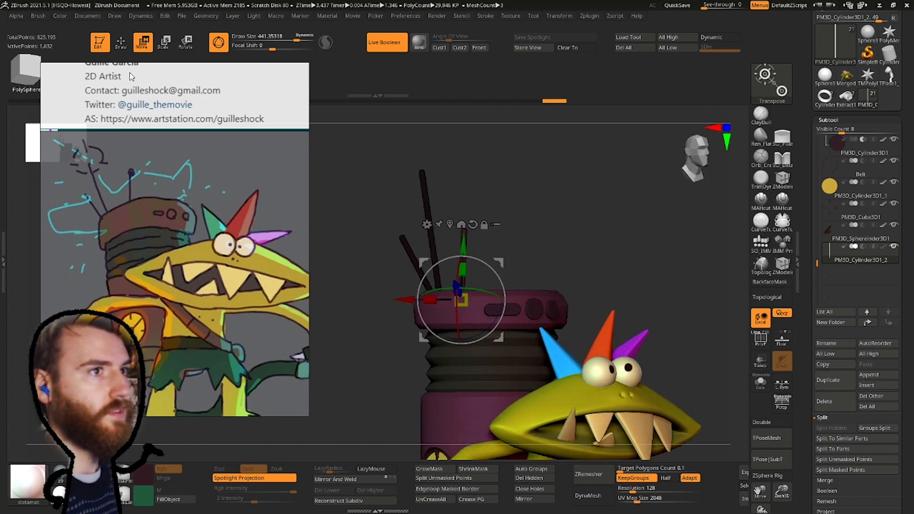
Insert a QuadSphere-3 ball at the tip of the short upright antenna using the SO_IMM brush.
click(783, 250)
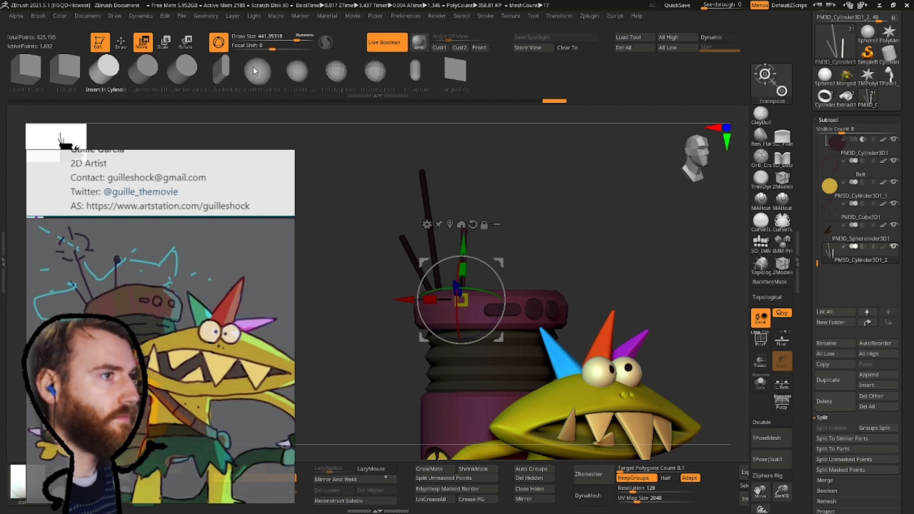
click(121, 42)
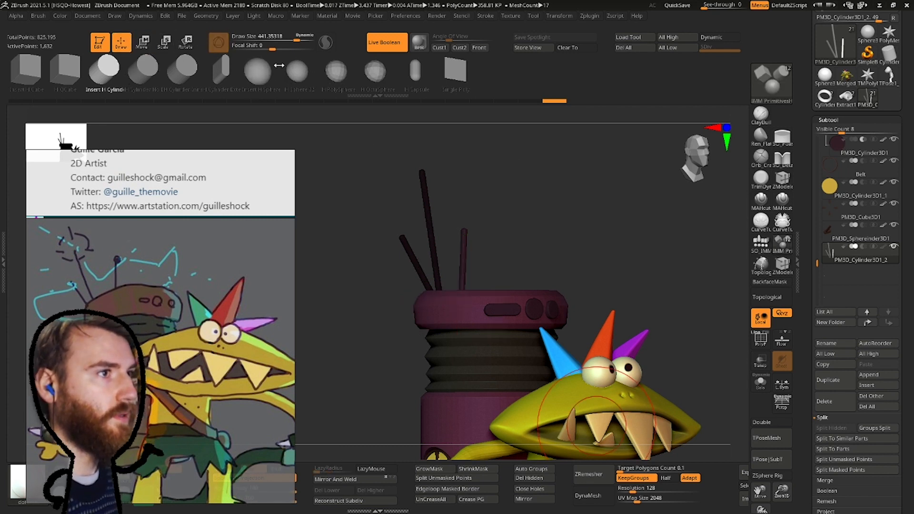
click(761, 244)
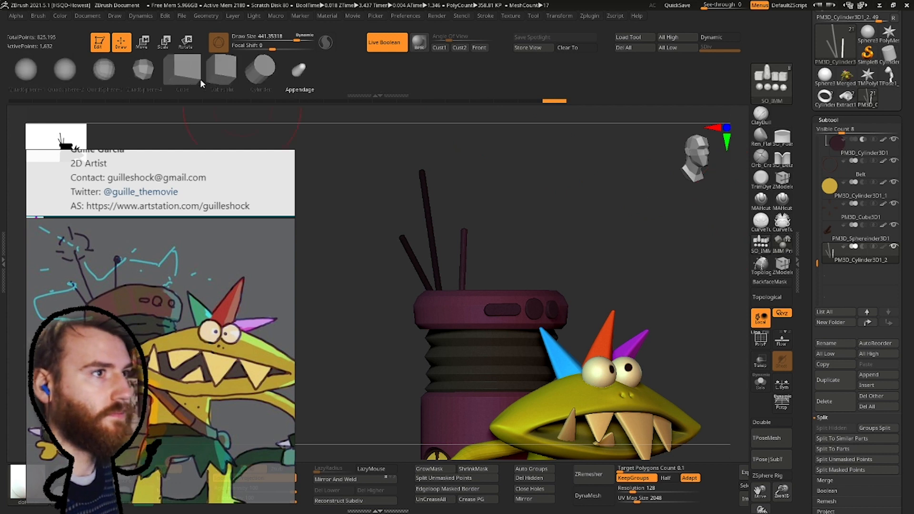
click(126, 70)
mouse_move(453, 190)
right_down()
mouse_move(481, 338)
mouse_move(446, 333)
mouse_move(444, 343)
right_up()
drag(472, 206, 486, 208)
right_drag(486, 208, 262, 74)
click(262, 74)
right_drag(423, 178, 458, 209)
drag(456, 205, 476, 213)
right_drag(476, 213, 309, 112)
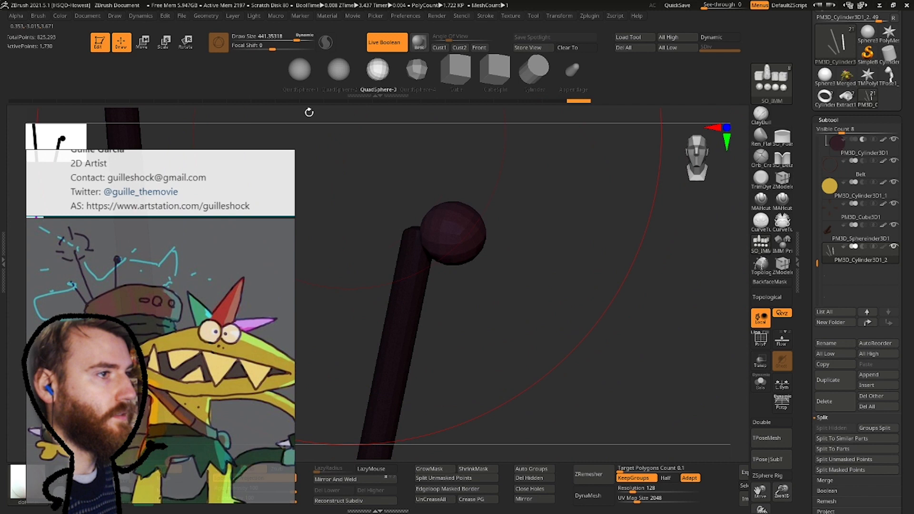
Adjust the ball so that it sits on the tip of the short antenna.
click(163, 43)
drag(422, 220, 416, 212)
key(q)
mouse_move(416, 212)
right_down()
mouse_move(437, 253)
mouse_move(439, 187)
mouse_move(407, 257)
mouse_move(453, 292)
mouse_move(479, 206)
right_up()
key(w)
key(q)
Move the gauge ring, gauge face, cube, sphereinder and antenna subtools into the Backpack folder and collapse the folder.
drag(840, 171, 840, 158)
drag(840, 191, 840, 181)
drag(840, 213, 839, 202)
drag(839, 234, 840, 223)
drag(840, 256, 840, 246)
right_drag(619, 266, 547, 257)
ctrl+right_drag(547, 258, 481, 233)
right_drag(200, 381, 183, 278)
right_drag(362, 286, 295, 267)
right_drag(419, 291, 448, 301)
drag(818, 262, 818, 219)
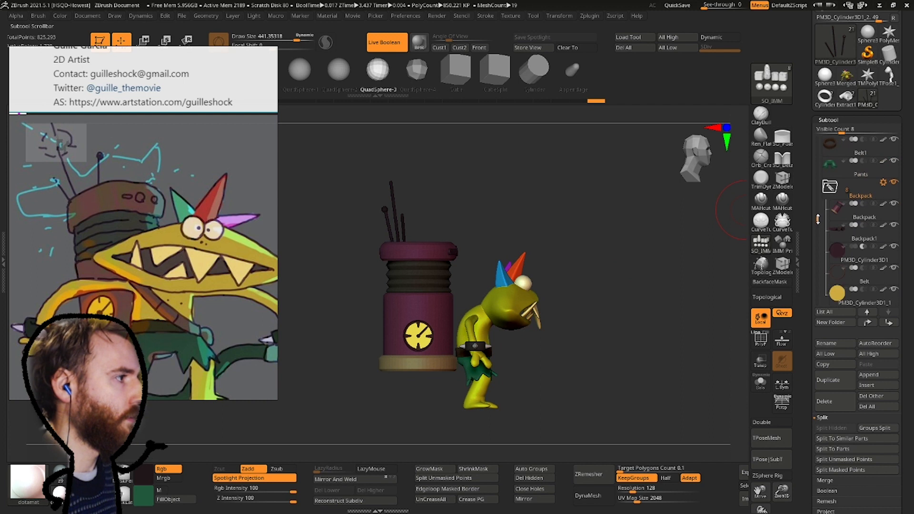
click(830, 188)
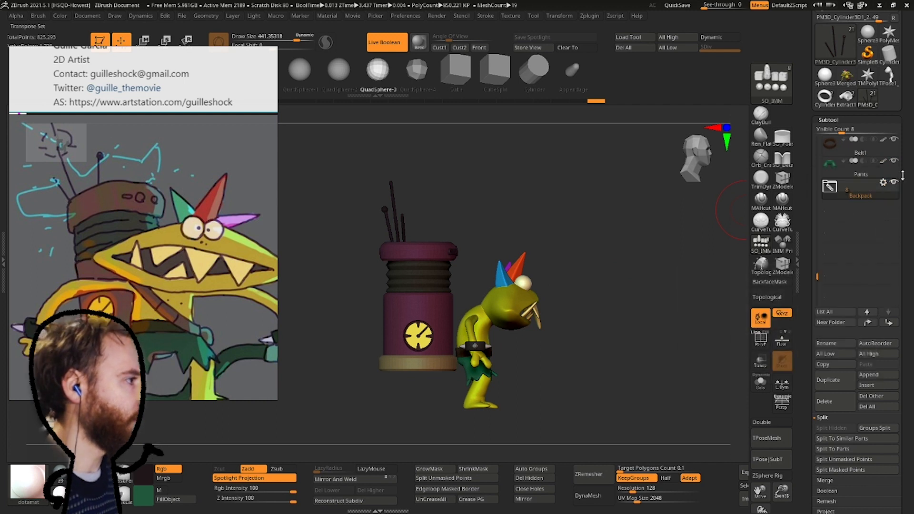
Save the tool to disk and duplicate the Backpack folder with all its subtools.
scroll(880, 173, up, 2)
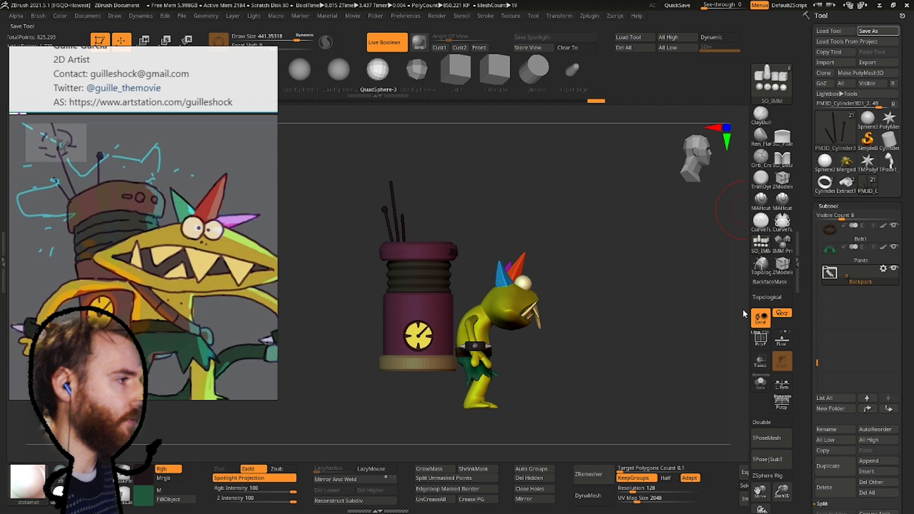
click(883, 268)
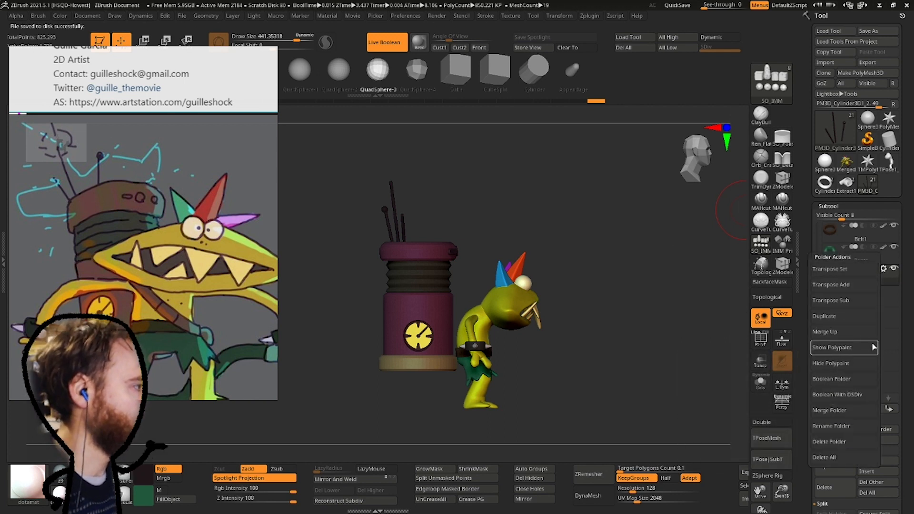
click(842, 317)
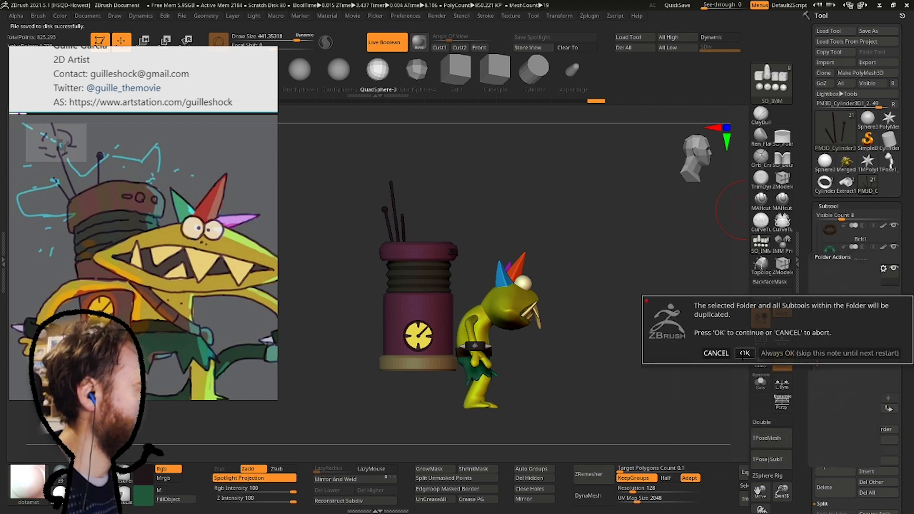
click(745, 353)
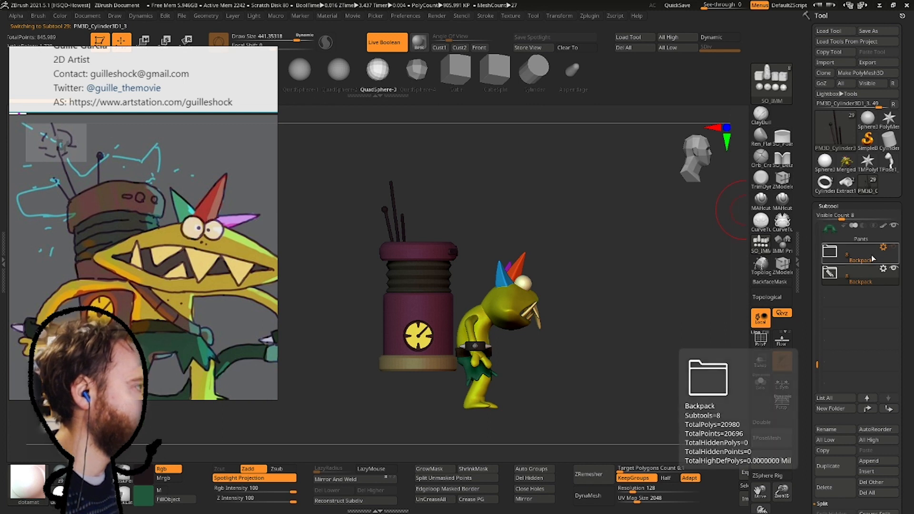
Rename the hidden copy of the Backpack folder to Backpack_ref.
click(884, 247)
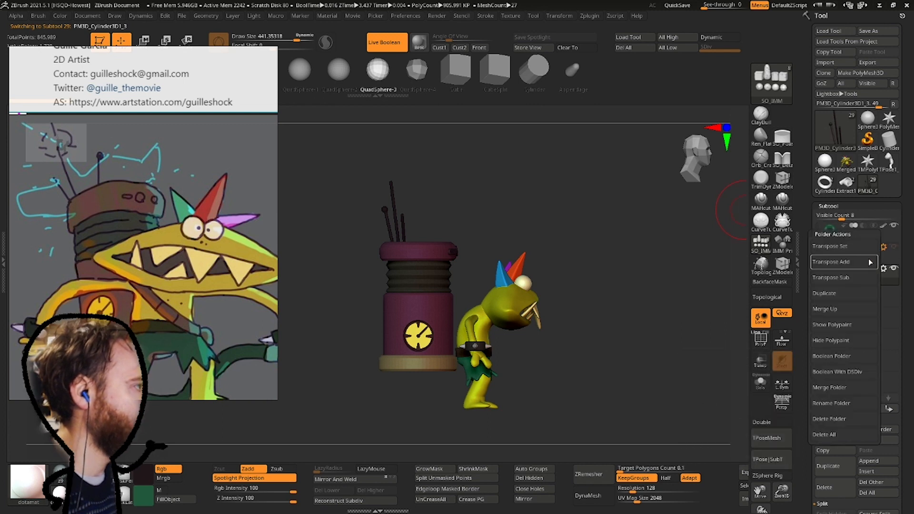
click(838, 404)
text(_ref)
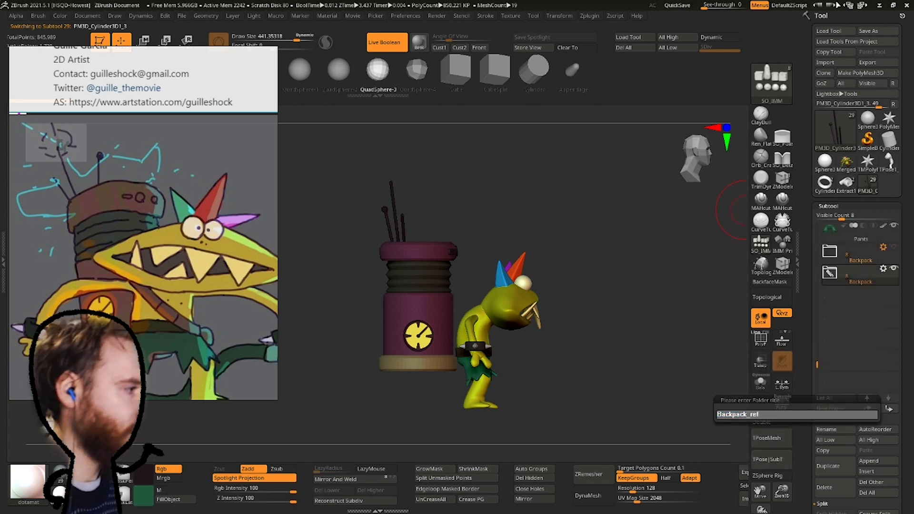
key(Return)
click(145, 41)
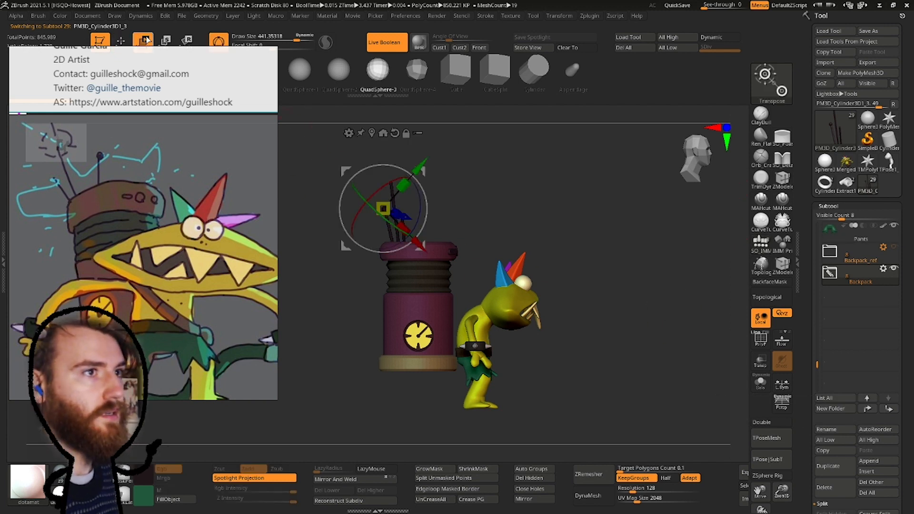
click(383, 134)
alt+drag(426, 169, 464, 361)
key(ctrl+z)
click(457, 273)
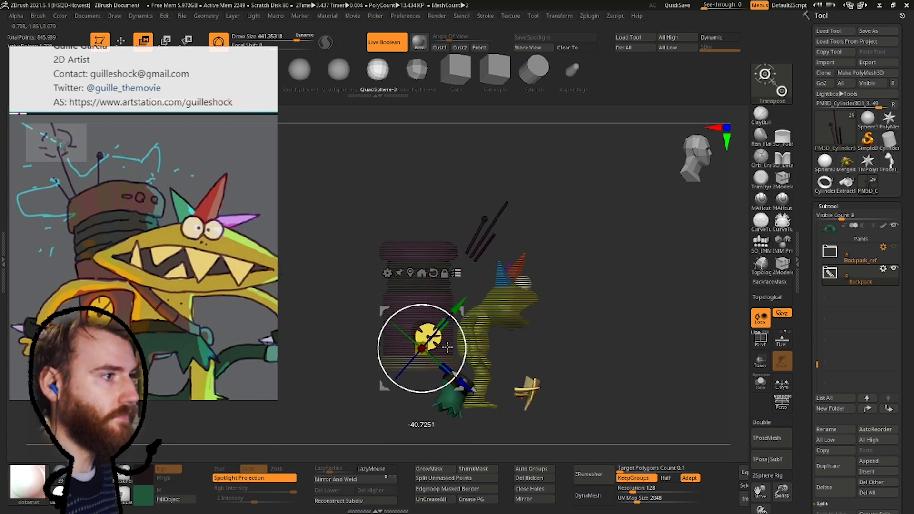
key(ctrl+z)
Apply Transpose Set to the visible Backpack folder and place the gizmo's pivot on the lower part of the backpack.
click(883, 270)
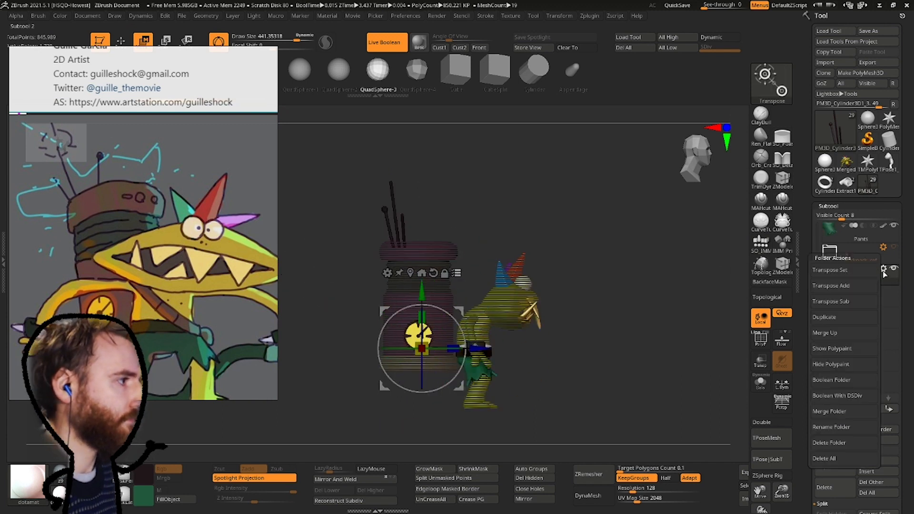
click(855, 270)
mouse_move(462, 328)
mouse_down()
mouse_move(465, 352)
mouse_move(461, 328)
mouse_up()
click(121, 41)
mouse_move(500, 230)
right_down()
mouse_move(427, 231)
mouse_move(429, 215)
right_up()
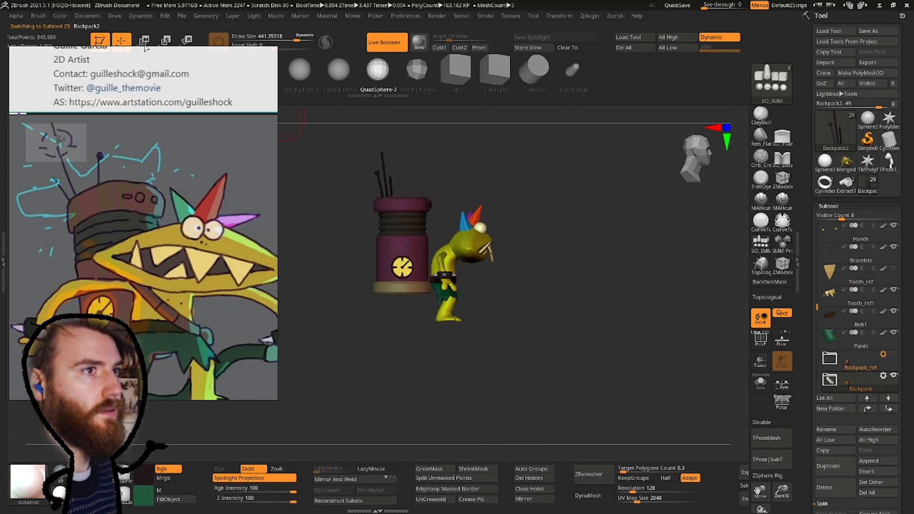
click(144, 41)
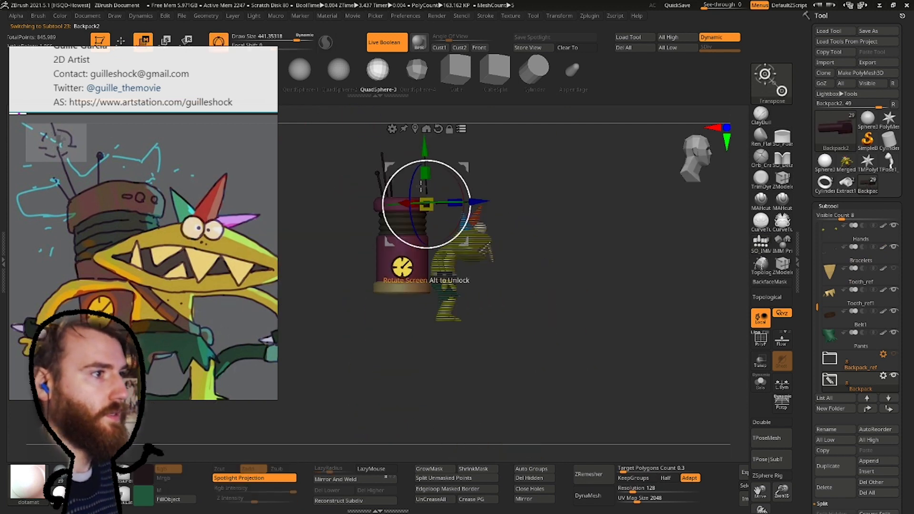
alt+right_drag(457, 187, 523, 225)
alt+drag(490, 241, 471, 306)
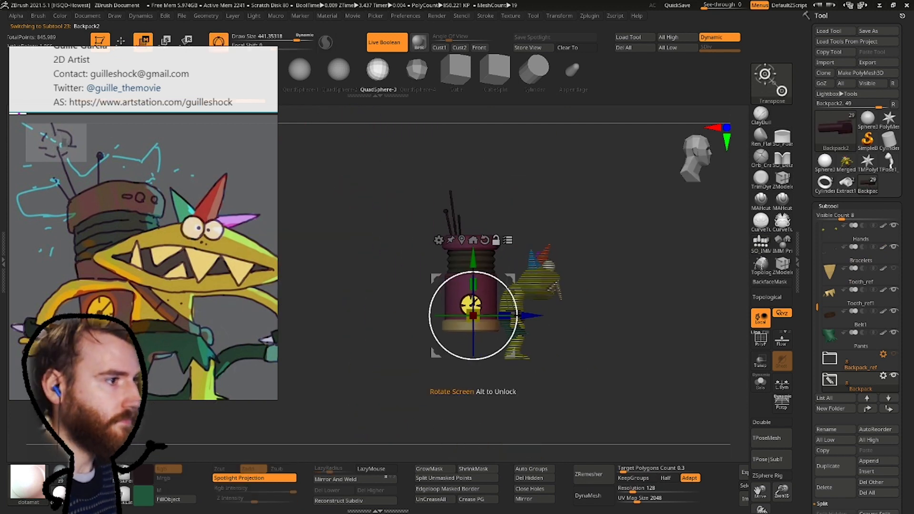
Tilt the whole backpack backward and sideways and position it against the monster's back to match the concept art.
shift+right_drag(512, 305, 439, 305)
ctrl+right_drag(438, 304, 438, 288)
drag(505, 328, 501, 315)
shift+right_drag(505, 315, 562, 315)
drag(502, 300, 504, 305)
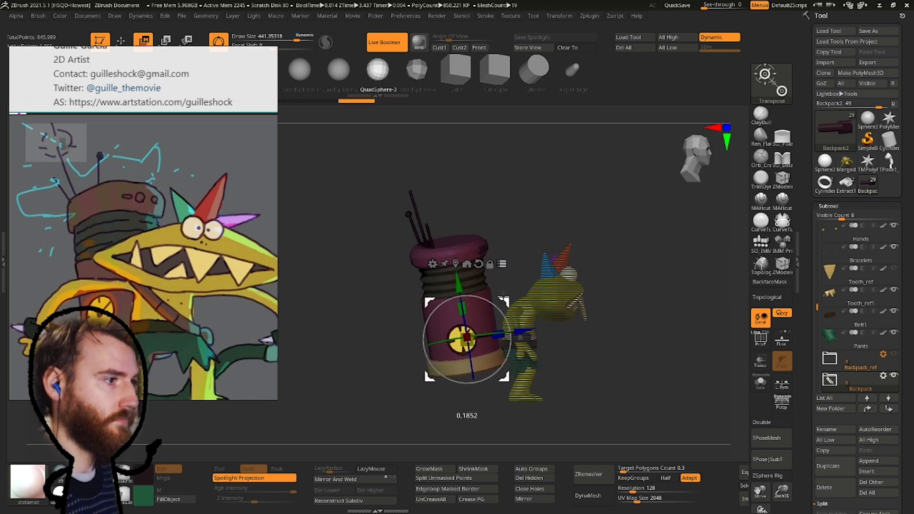
shift+right_drag(448, 318, 505, 318)
drag(504, 318, 506, 327)
Fine-tune the backpack's placement behind the monster in the front view, following the concept art.
right_drag(506, 326, 419, 326)
right_drag(143, 181, 142, 237)
click(121, 42)
click(143, 42)
drag(446, 337, 440, 337)
click(126, 42)
mouse_move(471, 241)
right_down()
mouse_move(508, 241)
mouse_move(494, 251)
mouse_move(471, 199)
mouse_move(506, 207)
mouse_move(478, 217)
mouse_move(477, 249)
right_up()
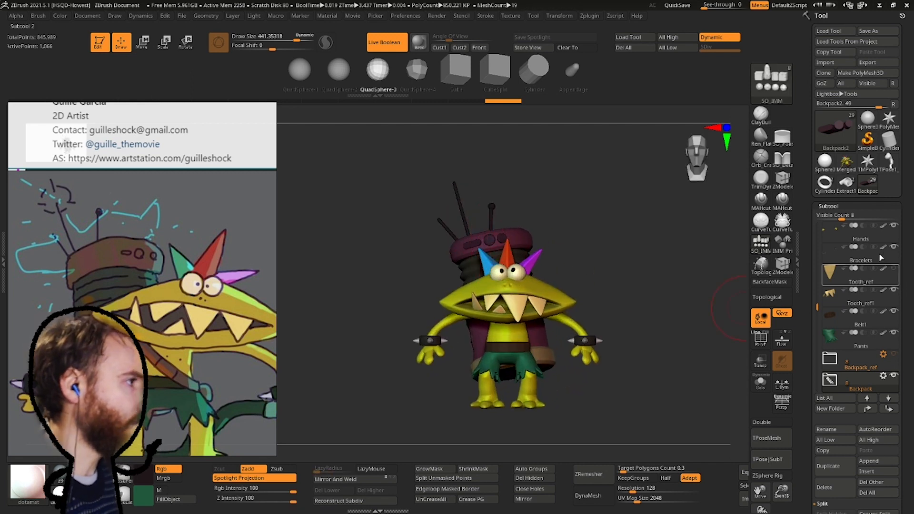
Append a flat ring cylinder as a new subtool and raise it above the monster's head.
click(871, 460)
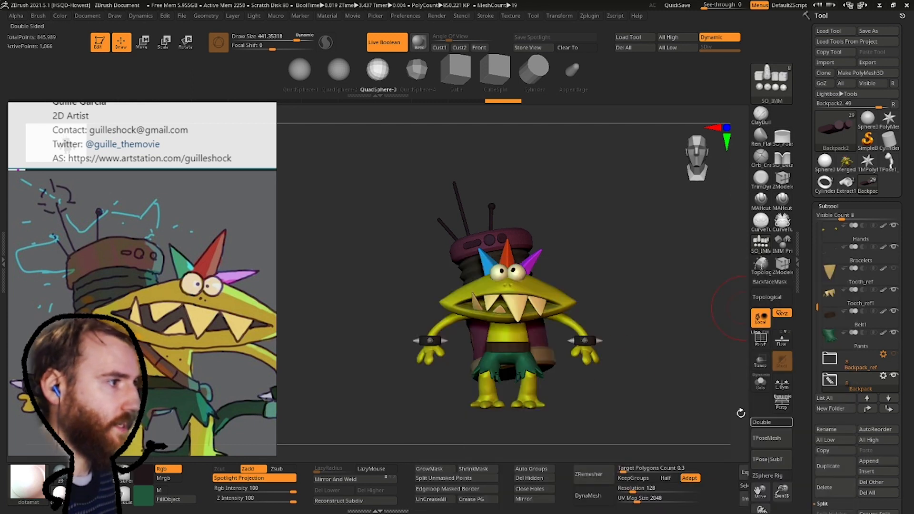
click(890, 465)
click(874, 462)
right_drag(552, 300, 614, 300)
alt+click(578, 304)
key(w)
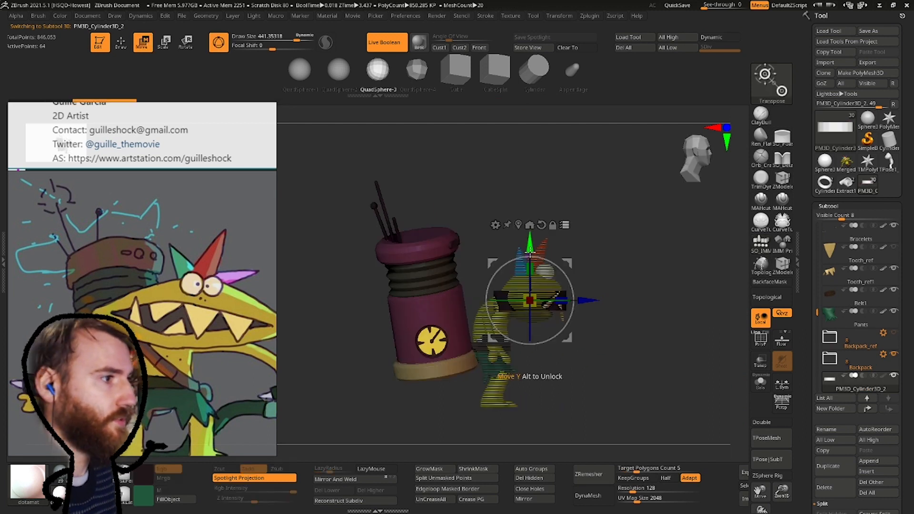
drag(532, 245, 533, 215)
click(143, 478)
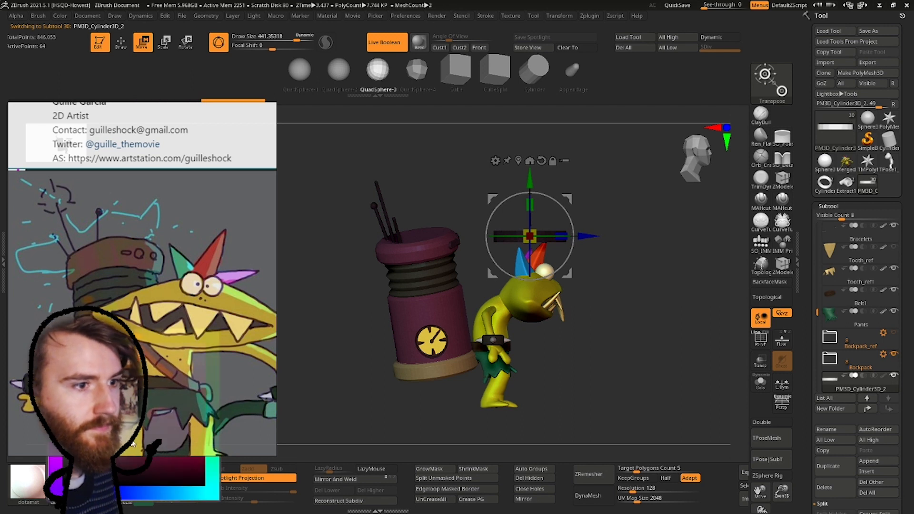
right_drag(150, 246, 160, 119)
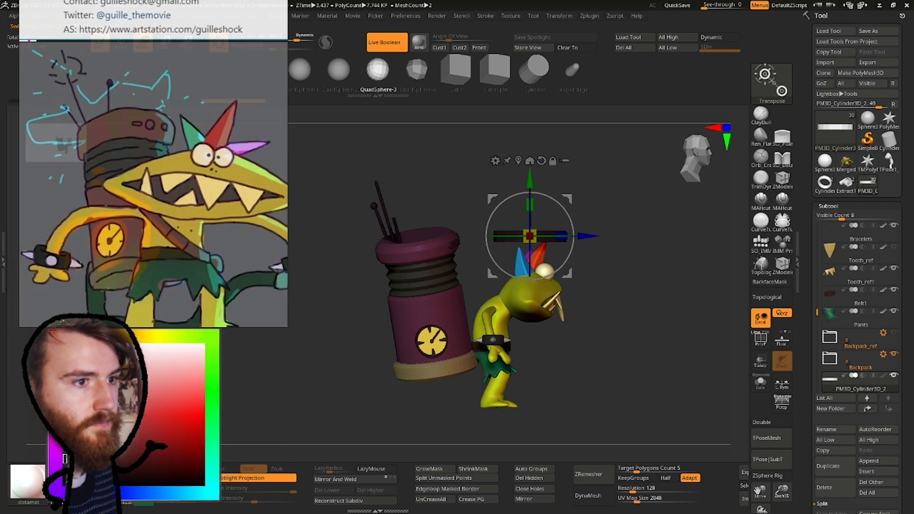
click(141, 477)
right_drag(361, 257, 319, 324)
right_drag(129, 67, 118, 160)
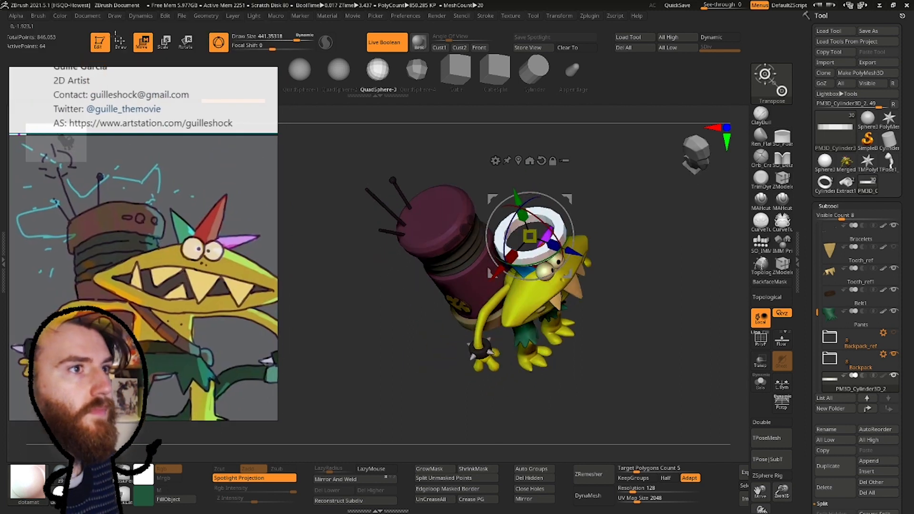
Show the ring's polygon wireframe and examine its segments from above.
click(117, 38)
mouse_move(546, 282)
right_down()
mouse_move(620, 305)
mouse_move(752, 296)
right_up()
click(761, 341)
right_drag(595, 286, 511, 254)
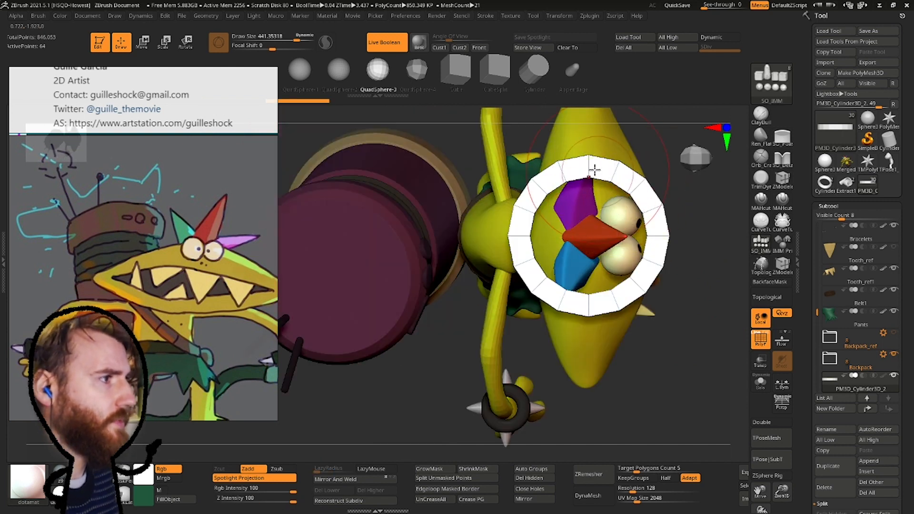
right_drag(595, 169, 582, 172)
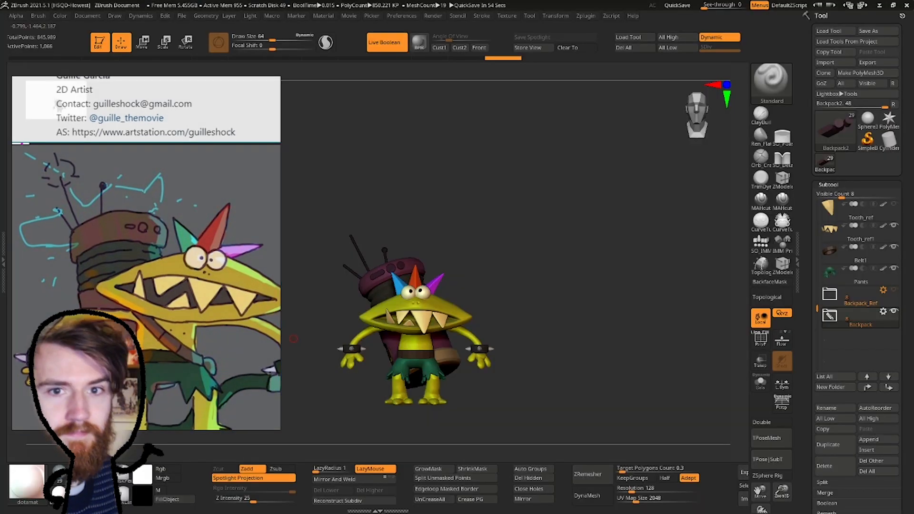
Examine the monster's belt wireframe and the backpack's placement against the body from side, front and angled views.
right_drag(481, 241, 772, 224)
mouse_move(830, 319)
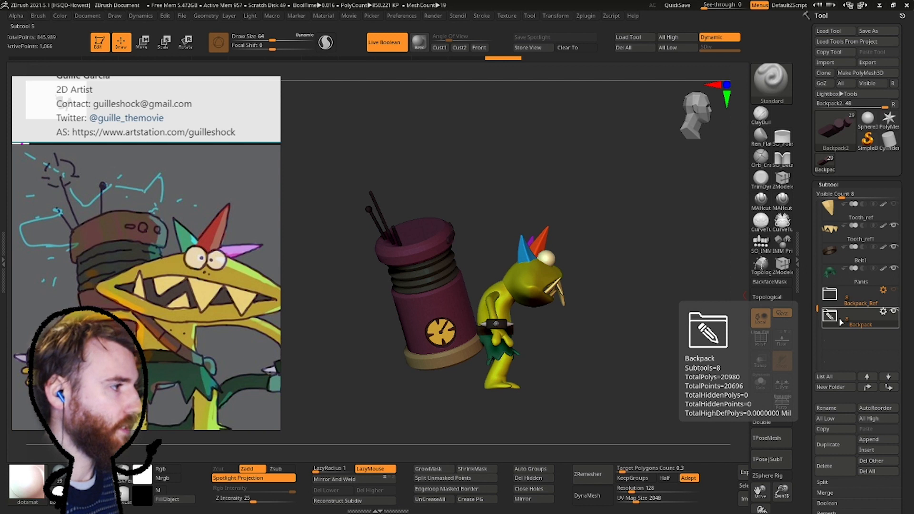
mouse_move(574, 245)
right_down()
mouse_move(516, 235)
mouse_move(572, 229)
right_up()
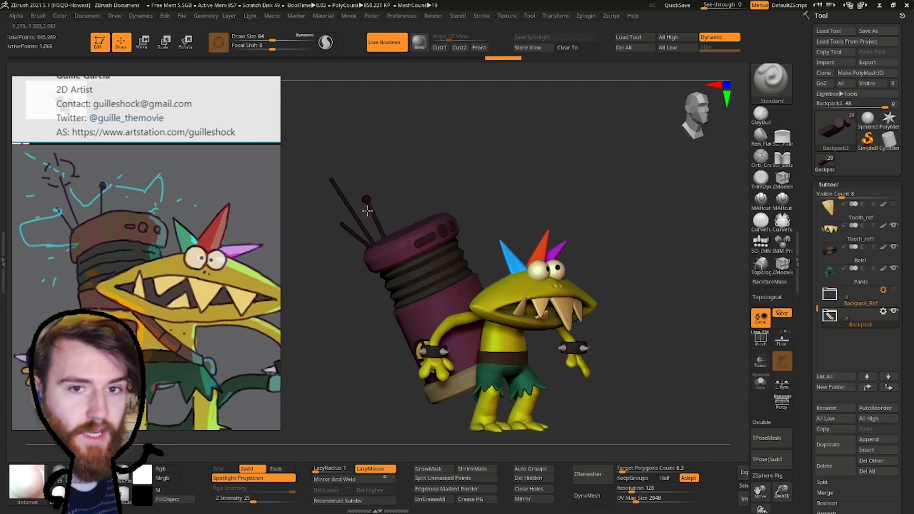
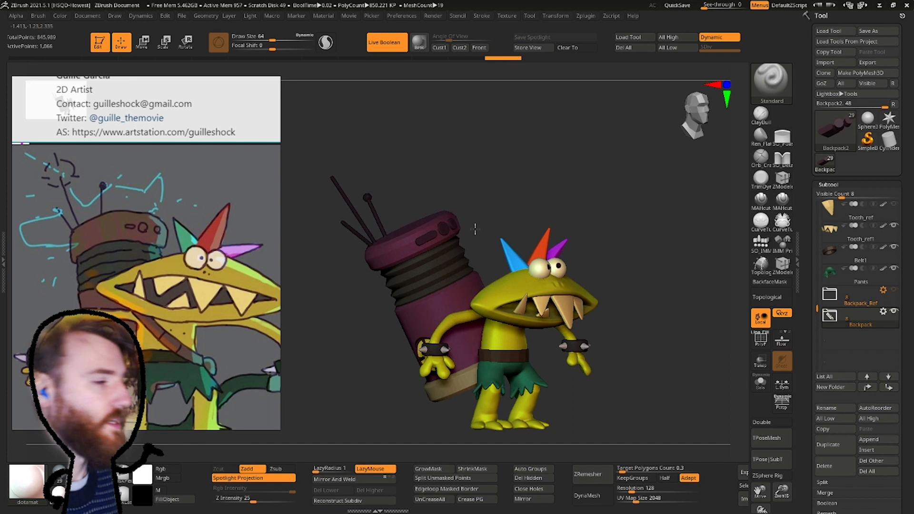
ctrl+right_drag(474, 229, 475, 305)
alt+click(582, 332)
click(758, 341)
right_drag(605, 266, 483, 207)
alt+right_drag(565, 326, 495, 281)
key(d)
click(402, 168)
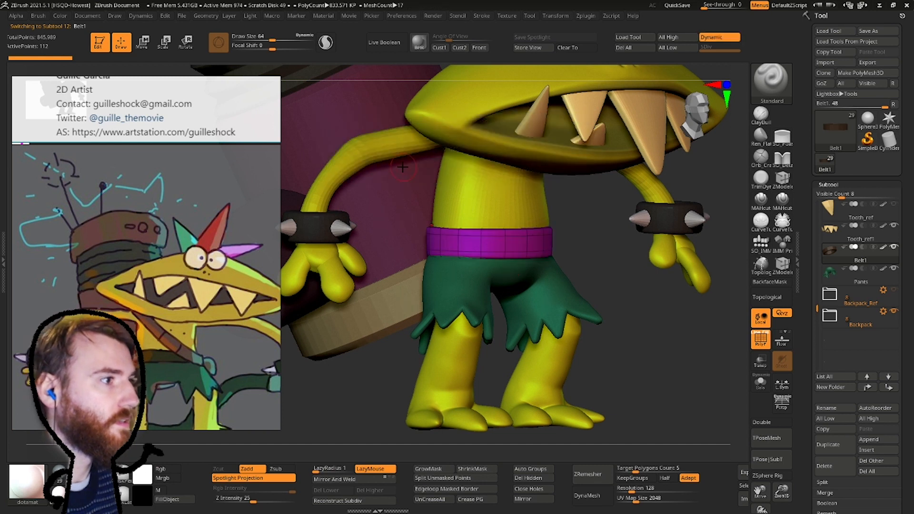
click(761, 341)
key(f)
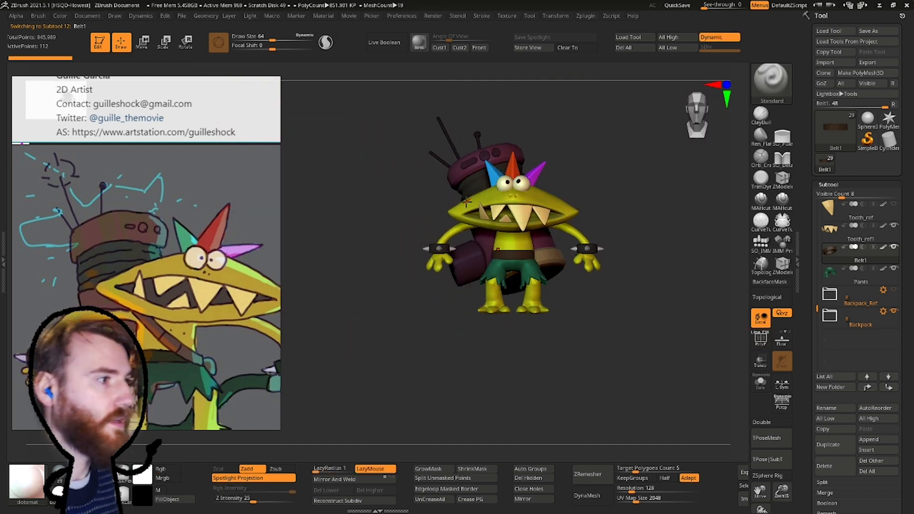
drag(399, 238, 489, 182)
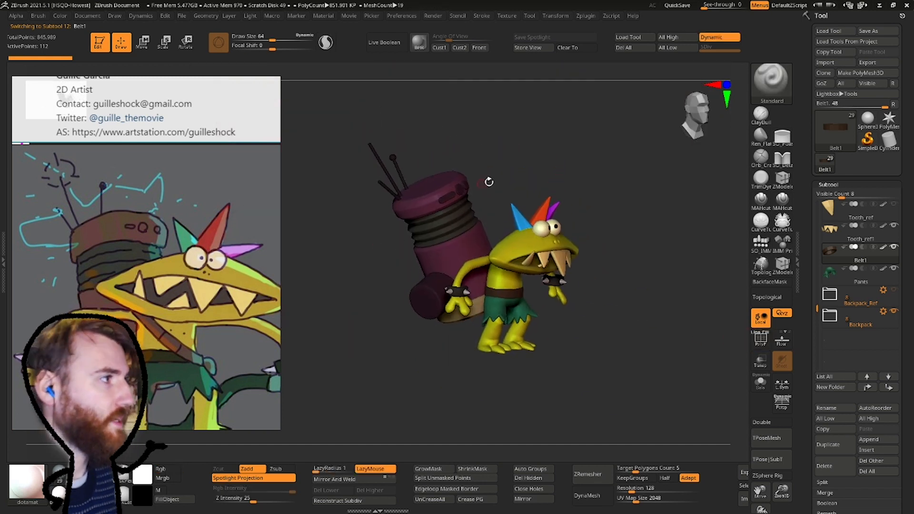
mouse_move(893, 150)
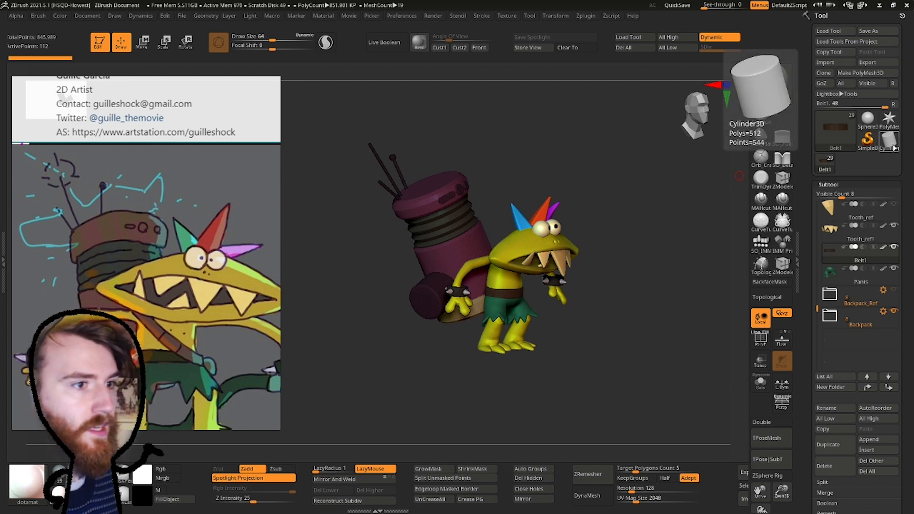
Switch to the Cylinder3D primitive and initialize it with HDivide 14 and VDivide reduced to single-face columns along its height.
click(889, 142)
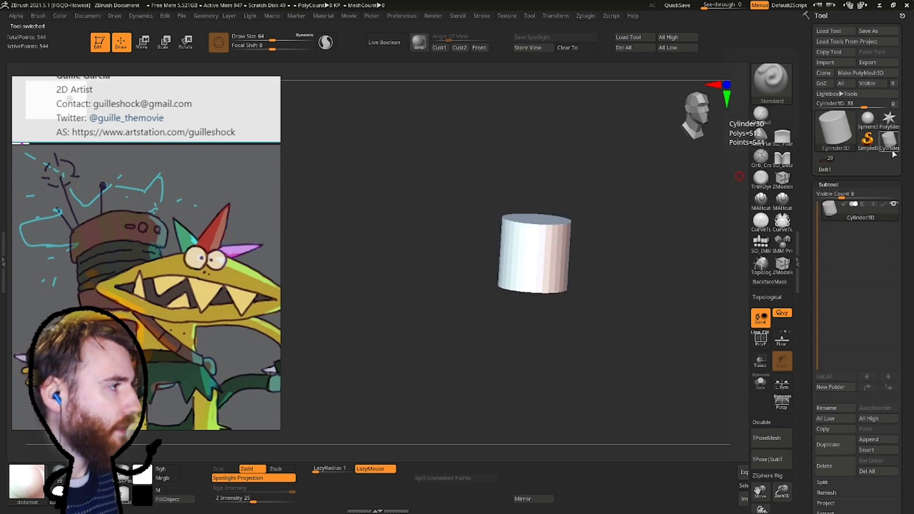
scroll(891, 349, down, 5)
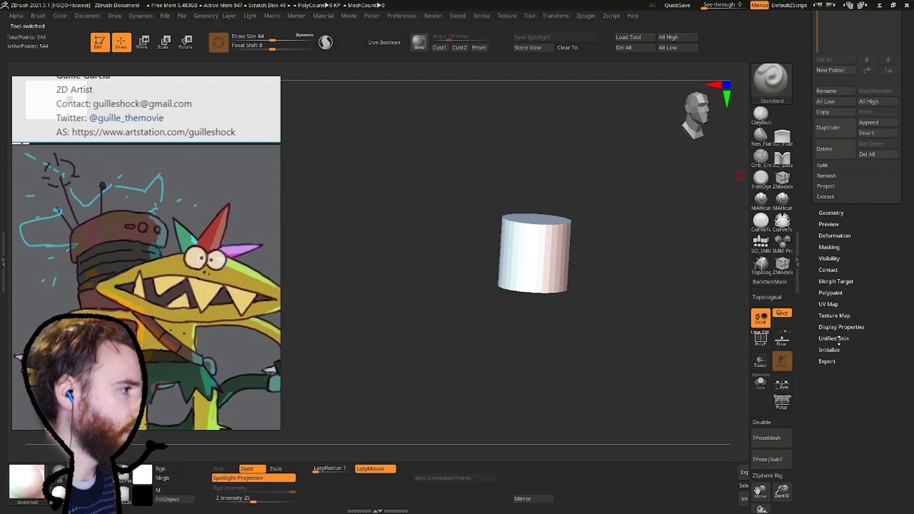
click(761, 339)
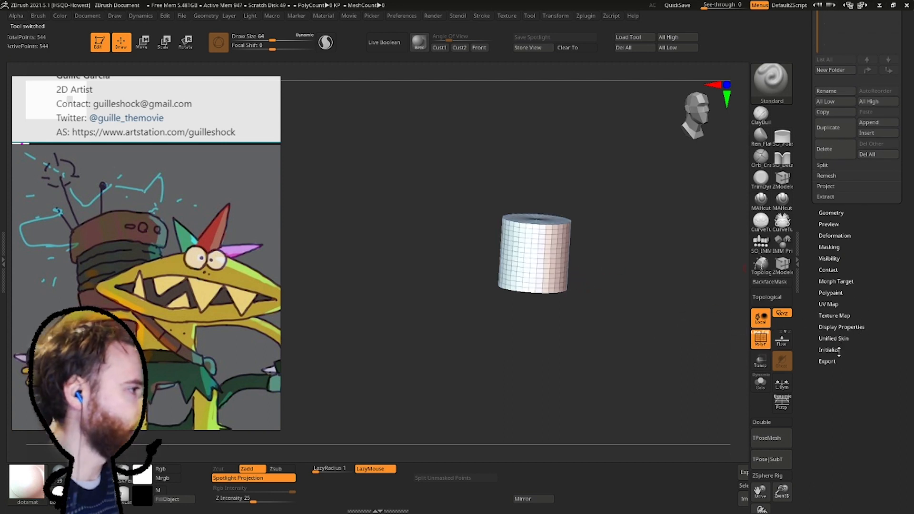
click(829, 350)
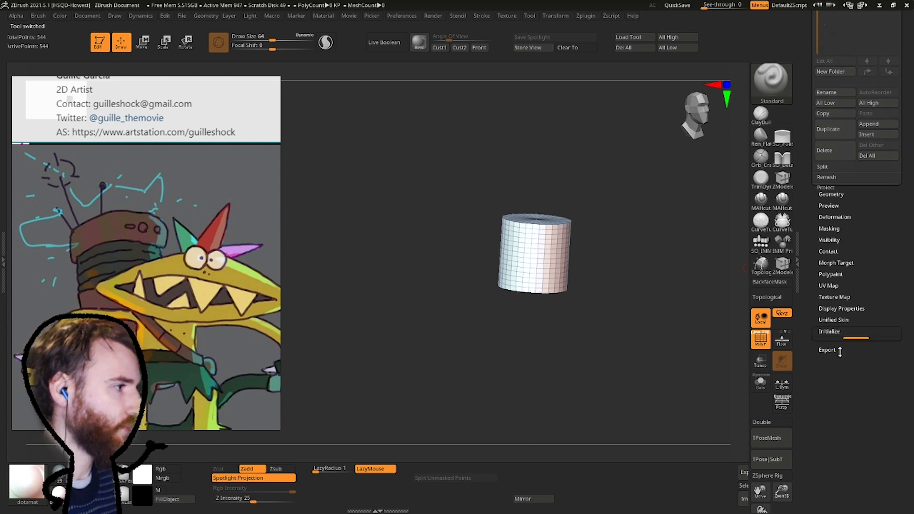
drag(828, 306, 819, 310)
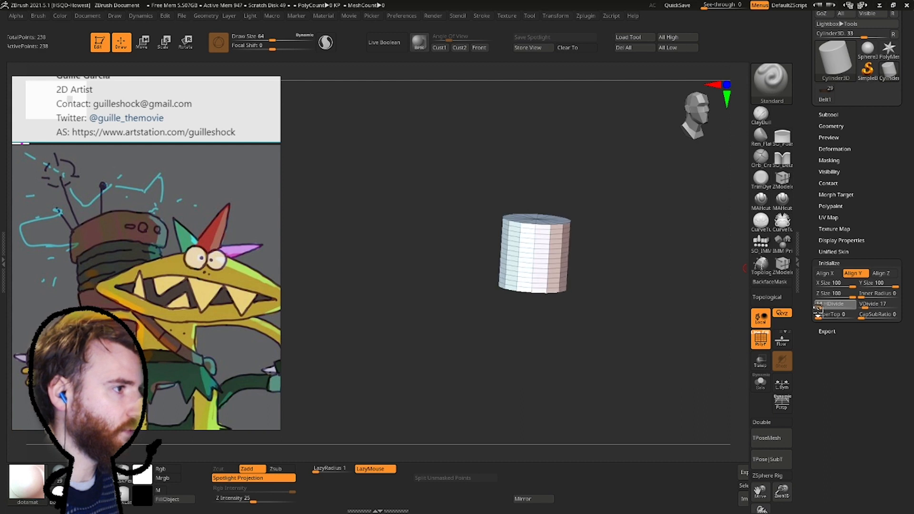
shift+drag(667, 284, 641, 289)
drag(865, 306, 857, 305)
Return to the monster tool and append the simplified cylinder as a new subtool.
ctrl+right_drag(649, 257, 651, 281)
drag(646, 266, 643, 333)
drag(888, 183, 887, 231)
click(838, 161)
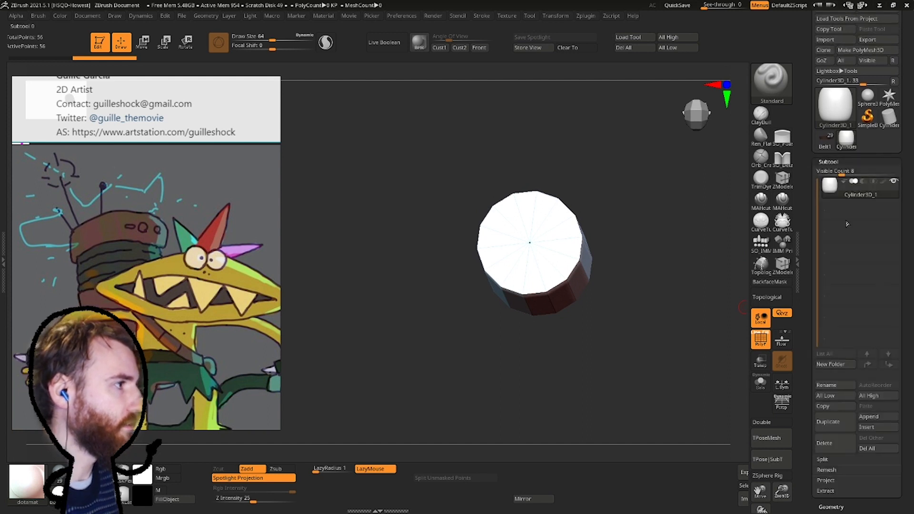
click(827, 144)
shift+drag(648, 305, 655, 338)
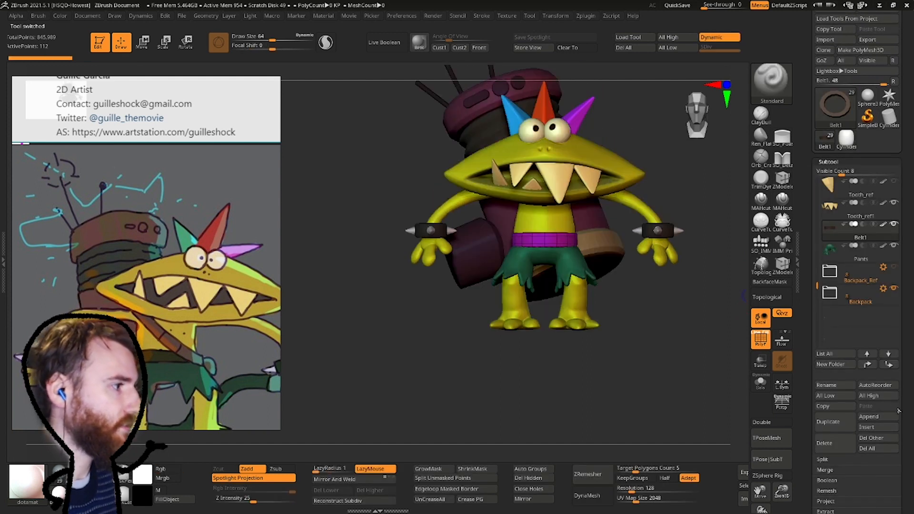
click(881, 421)
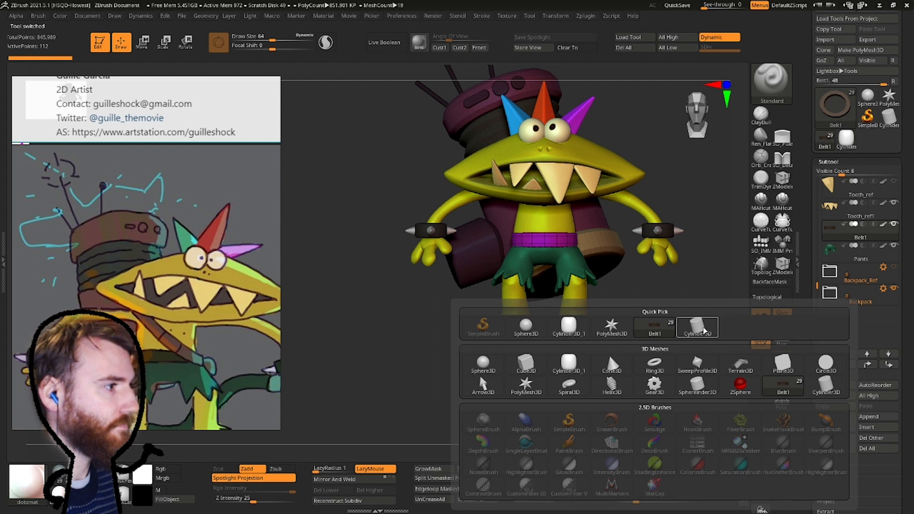
click(608, 353)
Isolate the appended cylinder, hide its caps and half of its wall, and delete the hidden faces.
shift+right_drag(531, 198, 645, 262)
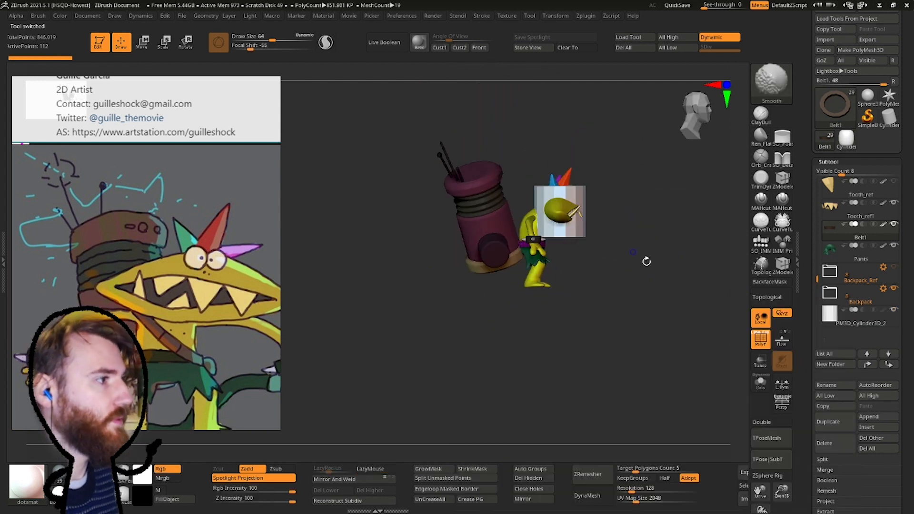
click(762, 367)
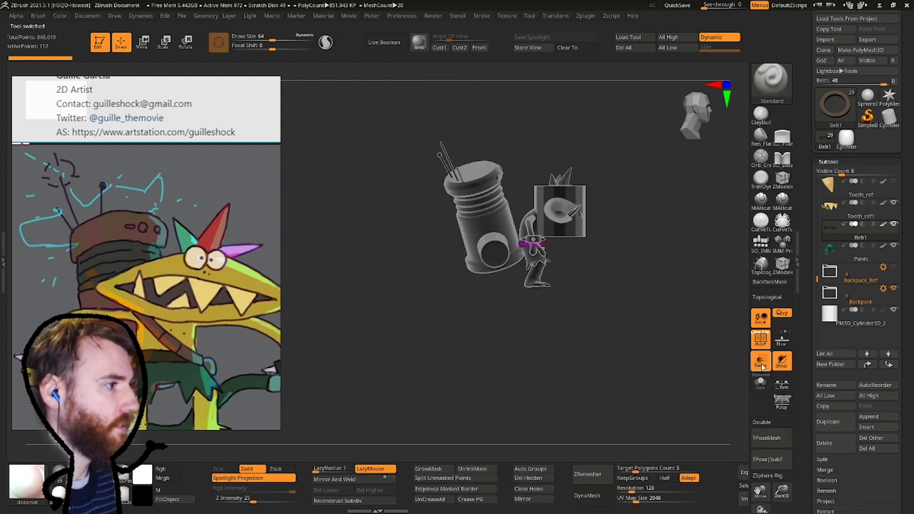
click(762, 367)
drag(633, 230, 638, 327)
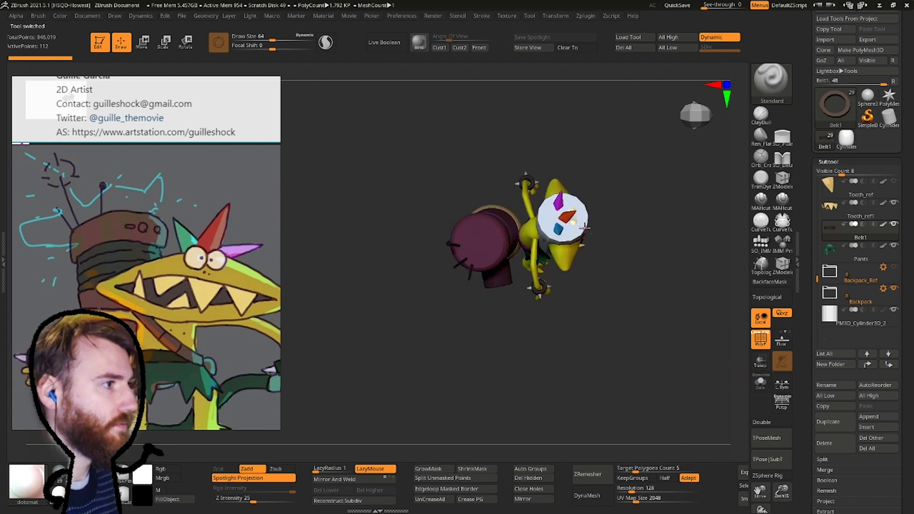
alt+click(585, 228)
click(760, 384)
alt+drag(605, 300, 535, 253)
ctrl+shift+drag(504, 166, 553, 277)
mouse_move(559, 206)
ctrl+alt+shift+mouse_down()
mouse_move(576, 241)
mouse_move(554, 102)
mouse_move(510, 120)
mouse_move(517, 204)
mouse_move(560, 199)
ctrl+alt+shift+mouse_up()
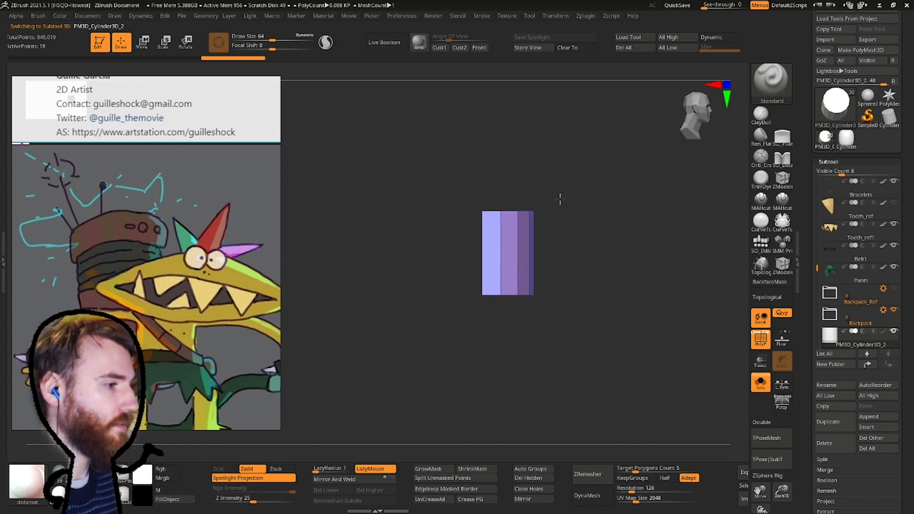
click(531, 480)
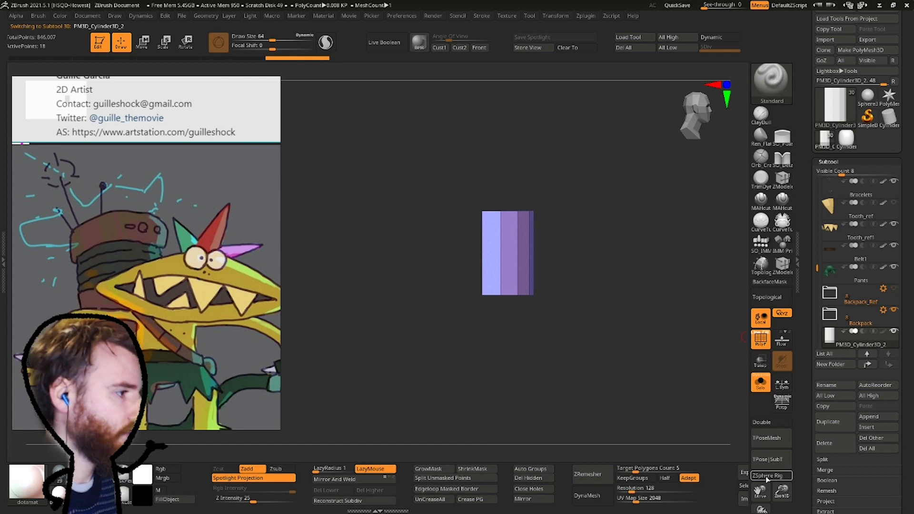
Turn on double-sided display for the half-ring strip and open its geometry settings.
click(772, 423)
drag(619, 338, 559, 282)
drag(901, 482, 896, 435)
click(856, 452)
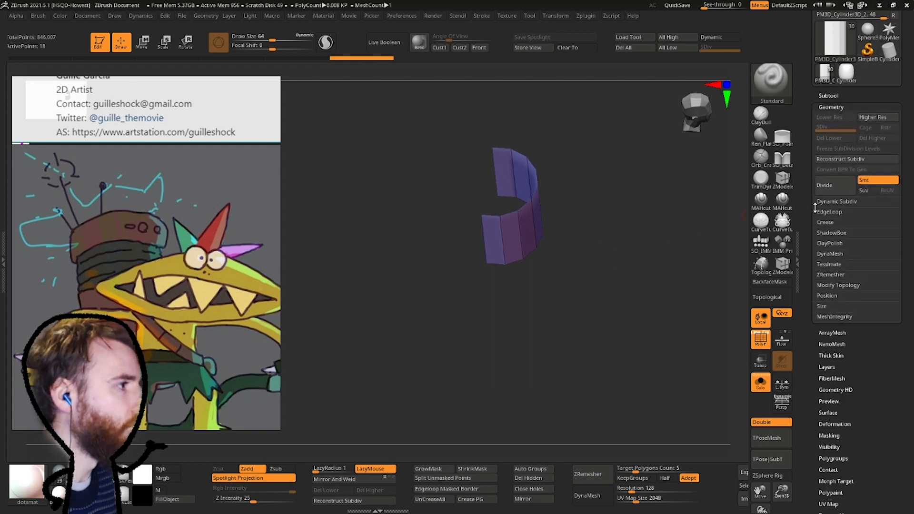
click(834, 202)
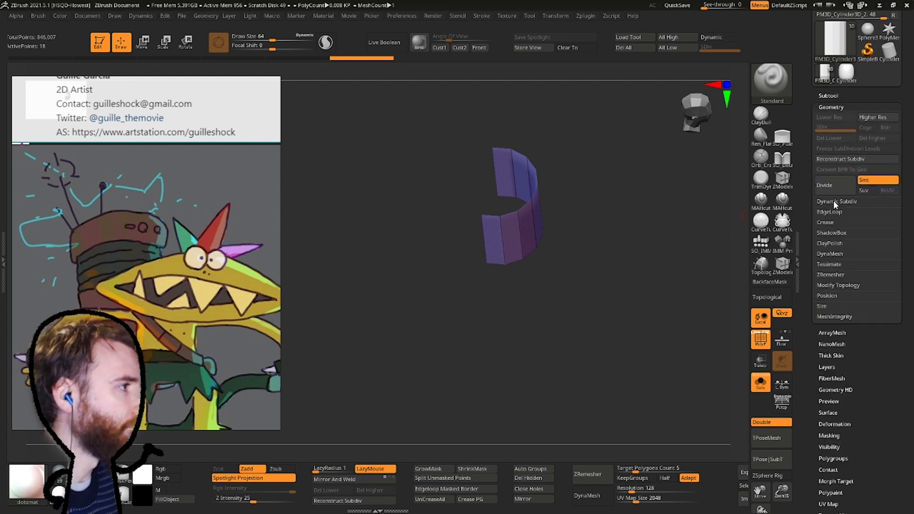
click(835, 201)
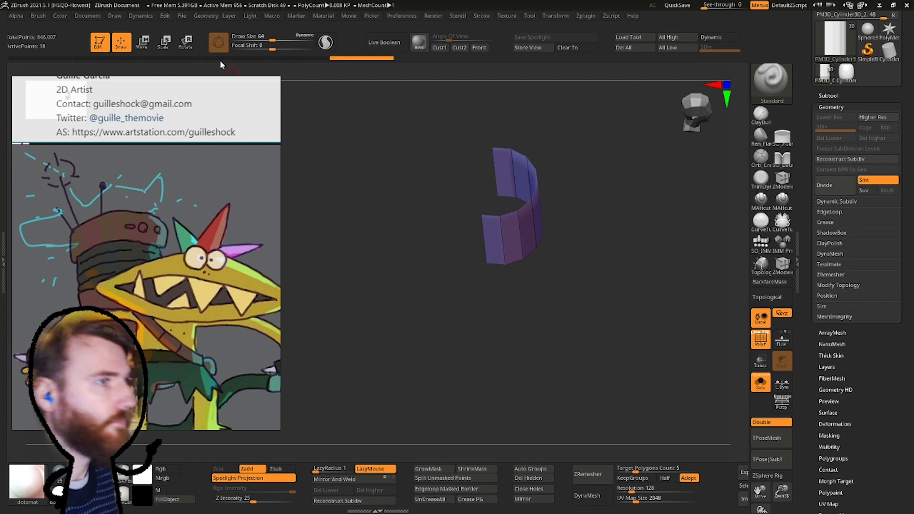
Flatten the half-ring into a narrow strip, bring back the whole monster, and place the strip diagonally across the chest.
key(w)
alt+drag(559, 183, 501, 289)
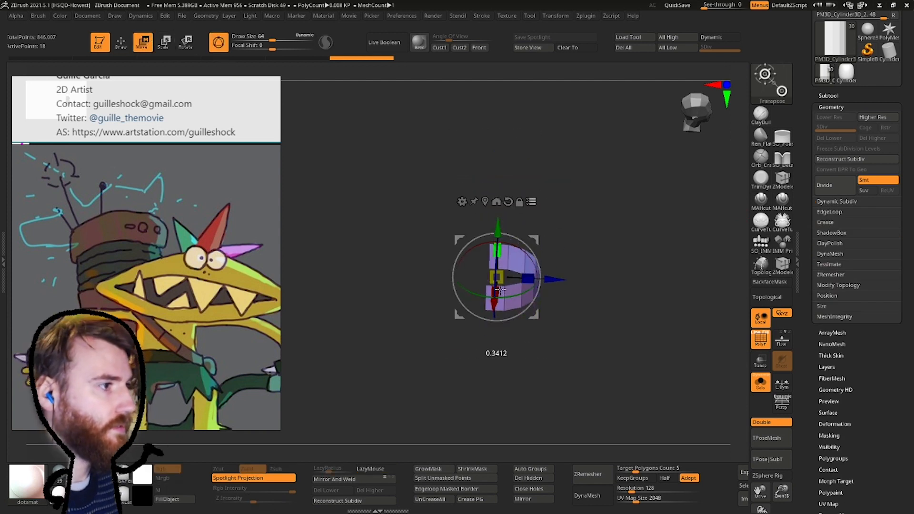
click(768, 389)
click(532, 201)
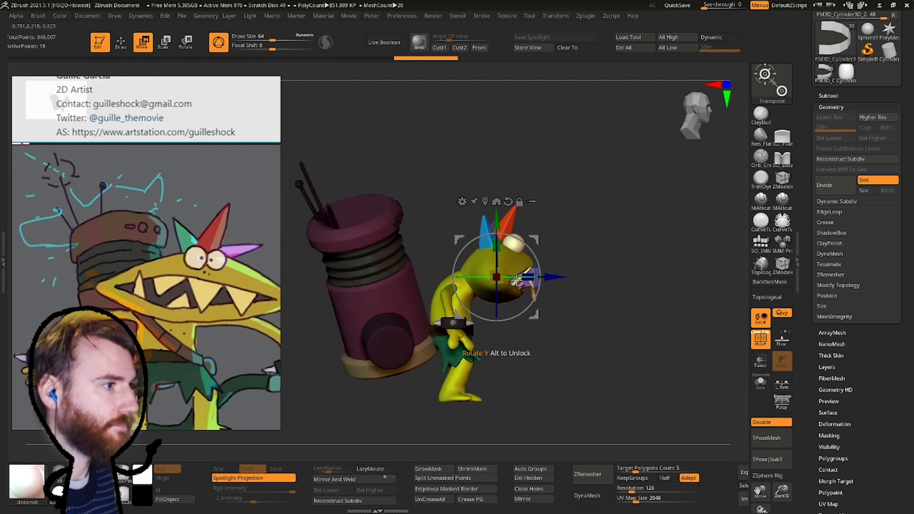
drag(553, 277, 444, 262)
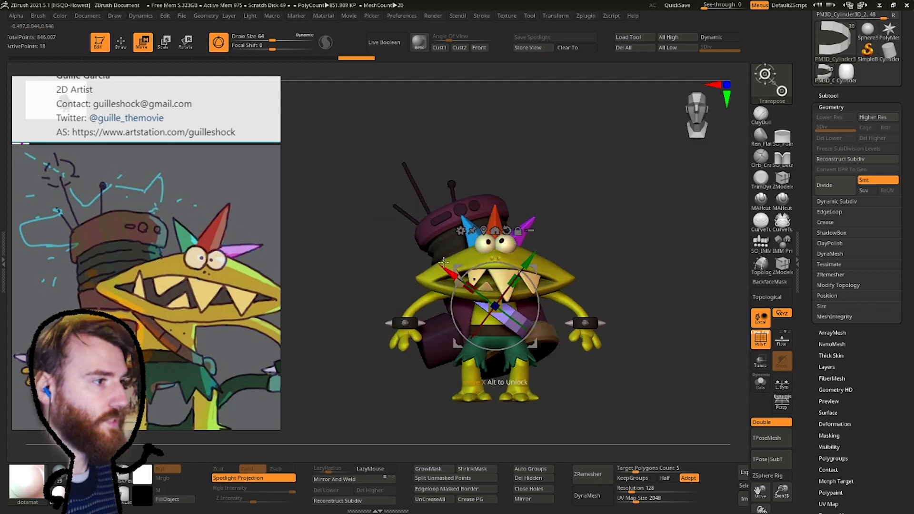
Stretch and shift the diagonal strap so it wraps the monster's torso, following the concept art.
shift+drag(504, 298, 533, 268)
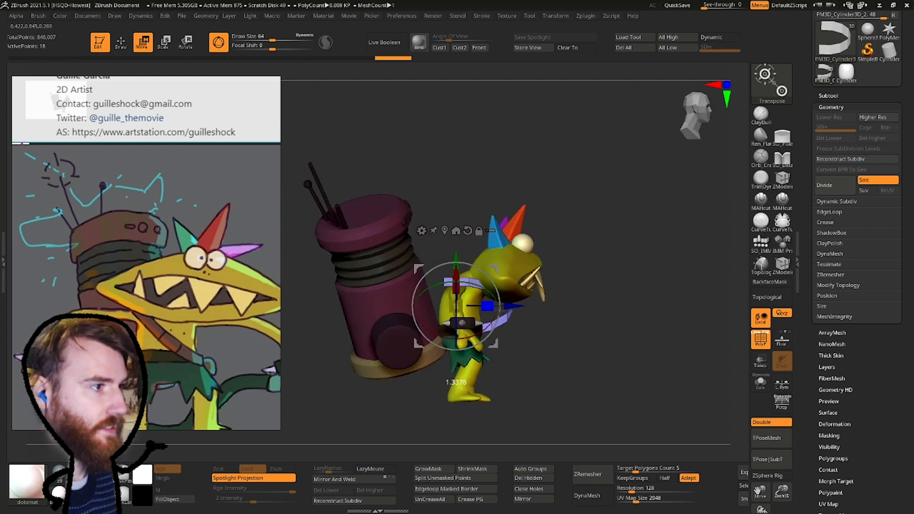
shift+drag(472, 282, 403, 273)
click(121, 42)
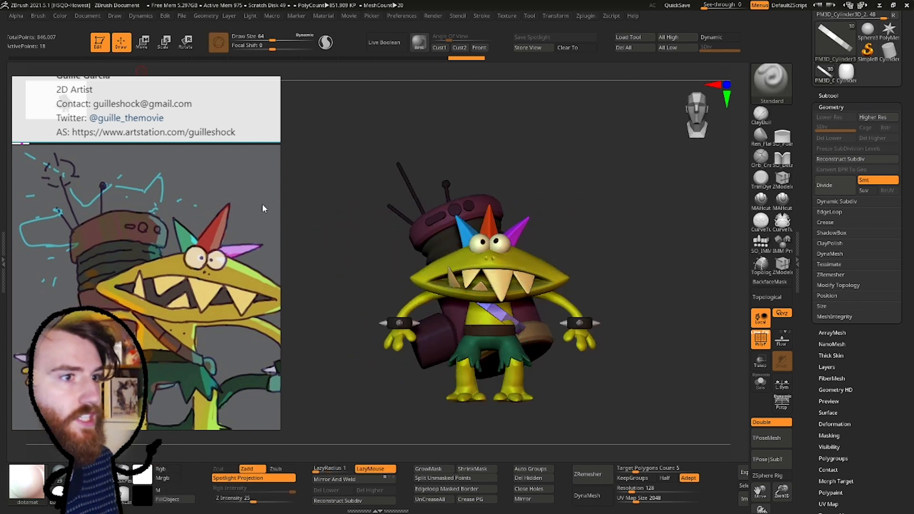
Push the diagonal strap closer to the monster's chest with a resized Move brush, and isolate it.
key(b)
key(Escape)
key(b)
key(m)
key(v)
mouse_move(479, 253)
alt+right_down()
mouse_move(480, 219)
mouse_move(515, 267)
mouse_move(524, 259)
mouse_move(512, 272)
alt+right_up()
key(space)
drag(510, 273, 519, 273)
mouse_move(481, 276)
right_down()
mouse_move(557, 286)
mouse_move(535, 279)
mouse_move(588, 274)
right_up()
click(760, 384)
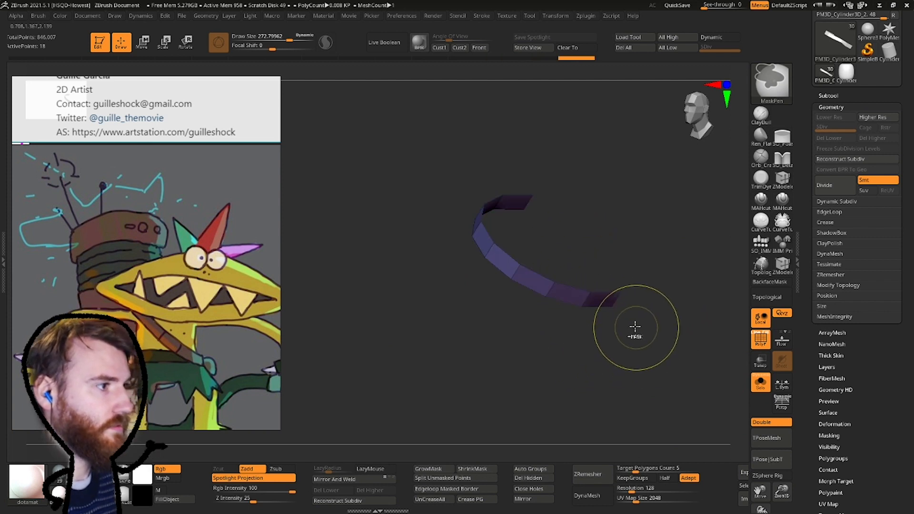
Rotate and shift the isolated strap's end sections with the gizmo so they curve back around the torso.
key(w)
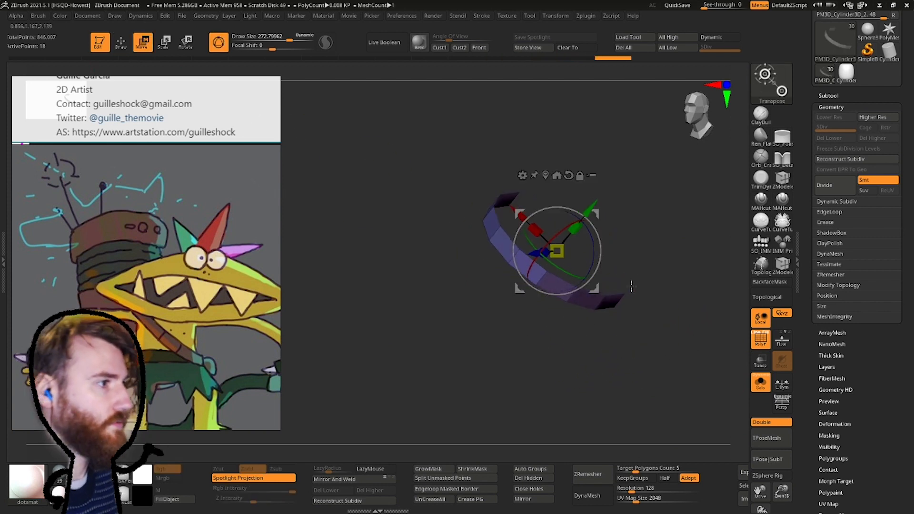
drag(599, 214, 669, 268)
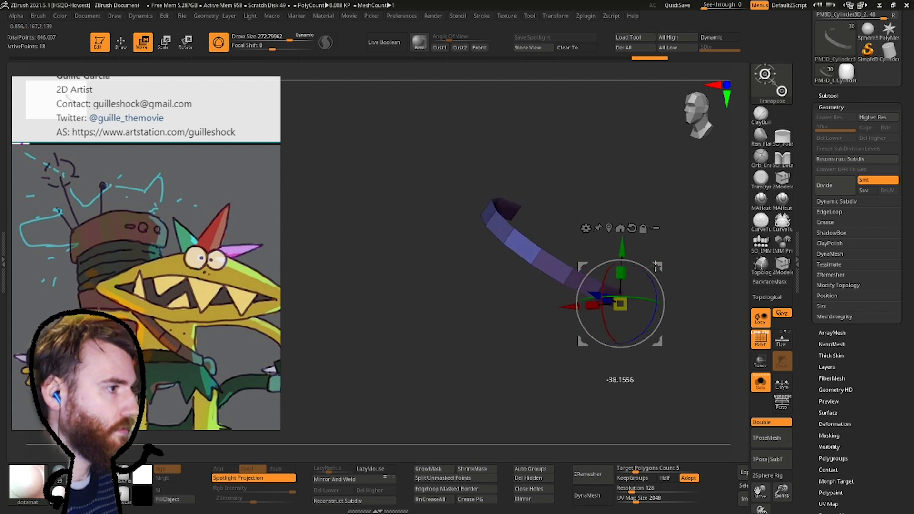
right_drag(509, 206, 543, 162)
drag(543, 162, 546, 185)
mouse_move(546, 185)
right_down()
mouse_move(495, 193)
mouse_move(543, 191)
right_up()
drag(450, 166, 449, 148)
Pull the strap over the shoulder and around the waist with the Move brush, showing the monster as a transparent ghost.
key(q)
mouse_move(538, 191)
right_down()
mouse_move(612, 227)
mouse_move(604, 206)
mouse_move(602, 241)
mouse_move(626, 232)
mouse_move(613, 236)
mouse_move(614, 252)
right_up()
key(shift+t)
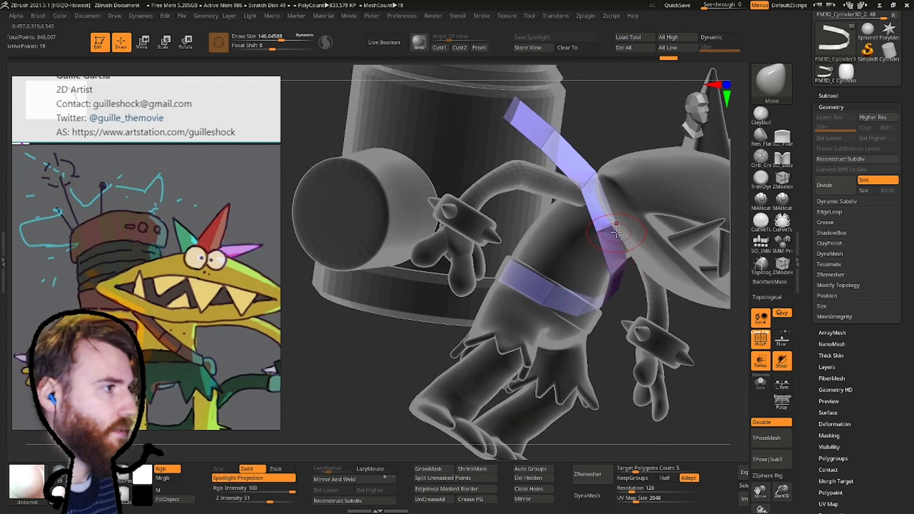
key(space)
mouse_move(585, 181)
right_down()
mouse_move(593, 177)
mouse_move(568, 169)
mouse_move(572, 206)
right_up()
key(w)
mouse_move(290, 73)
right_down()
mouse_move(519, 259)
mouse_move(443, 145)
mouse_move(551, 293)
mouse_move(491, 157)
right_up()
key(q)
Enable Dynamic Subdiv on the strap with Thickness 0.01759, QGrid 0, FlatSubdiv 0 and SmoothSubdiv 0.
click(838, 201)
click(827, 212)
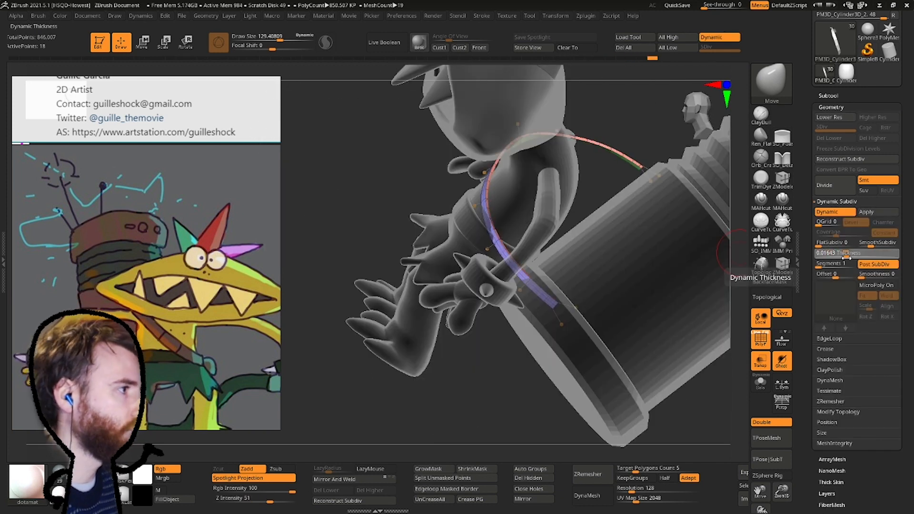
drag(847, 257, 848, 258)
right_drag(572, 266, 691, 243)
mouse_move(819, 224)
mouse_down()
mouse_move(828, 224)
mouse_move(819, 223)
mouse_up()
right_drag(657, 267, 710, 279)
drag(819, 247, 818, 248)
drag(871, 246, 861, 246)
right_drag(419, 239, 585, 252)
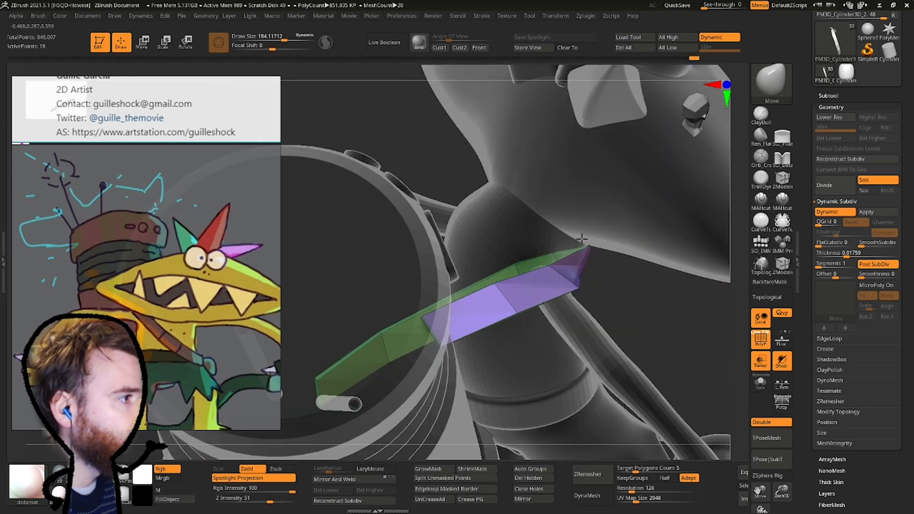
Fit the thickened strap against the chest and belt with the Move brush.
right_drag(584, 240, 503, 190)
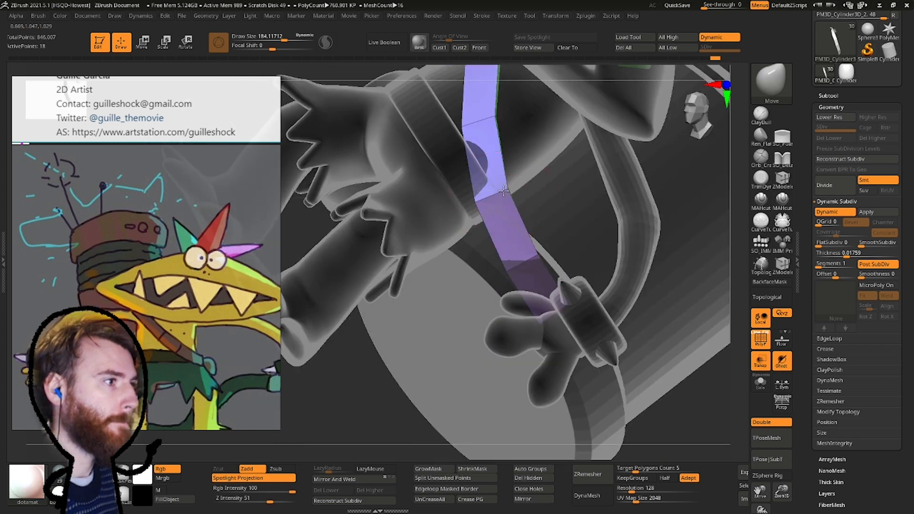
mouse_move(468, 129)
ctrl+right_down()
mouse_move(414, 79)
mouse_move(468, 227)
mouse_move(462, 177)
mouse_move(508, 206)
mouse_move(520, 167)
mouse_move(552, 176)
mouse_move(477, 110)
mouse_move(470, 129)
ctrl+right_up()
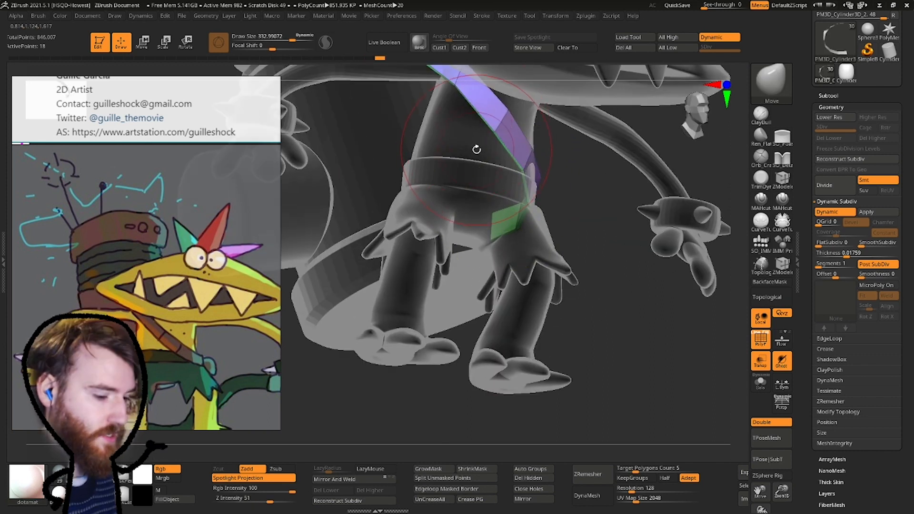
right_drag(474, 161, 532, 242)
Turn off the strap's dynamic thickness and insert extra edge loops across it with ZModeler.
click(836, 214)
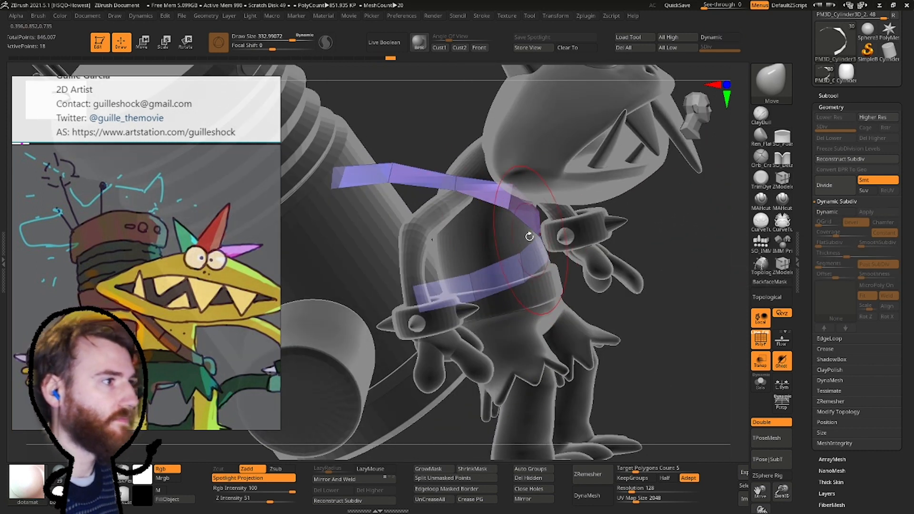
key(b)
key(i)
key(n)
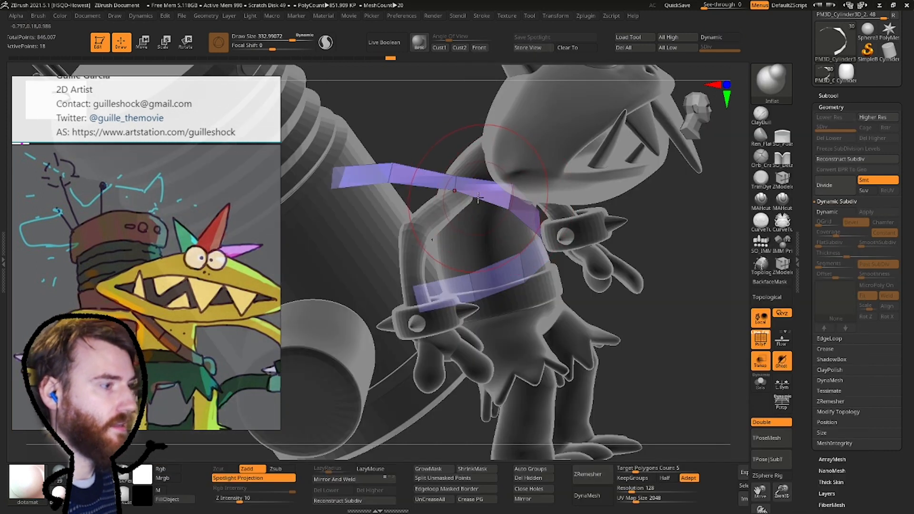
key(b)
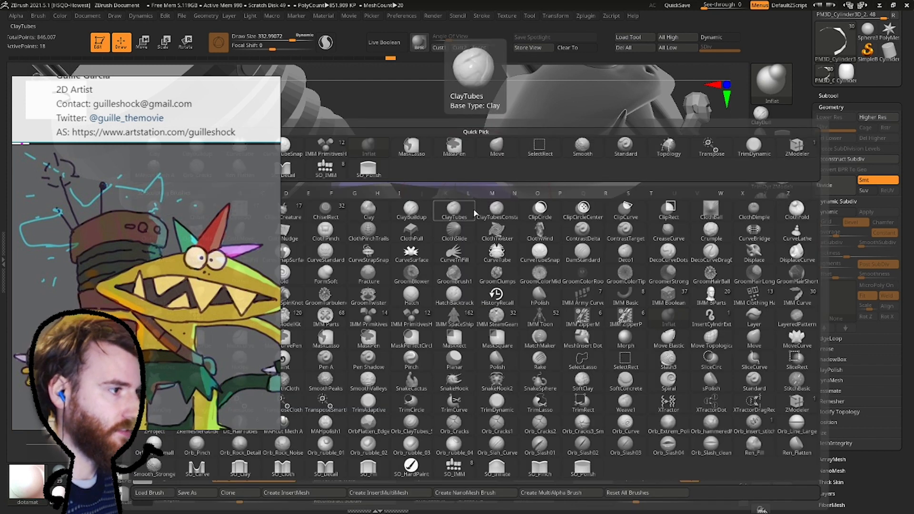
key(z)
key(m)
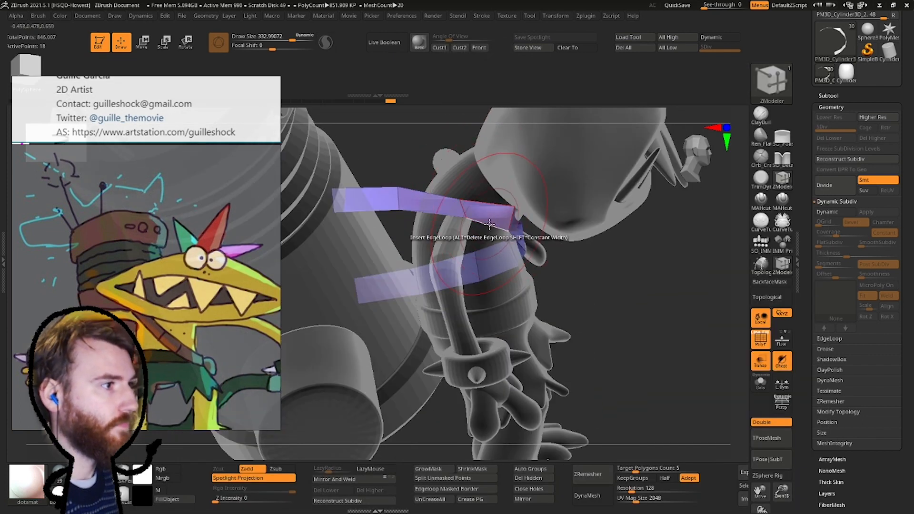
right_drag(487, 224, 590, 295)
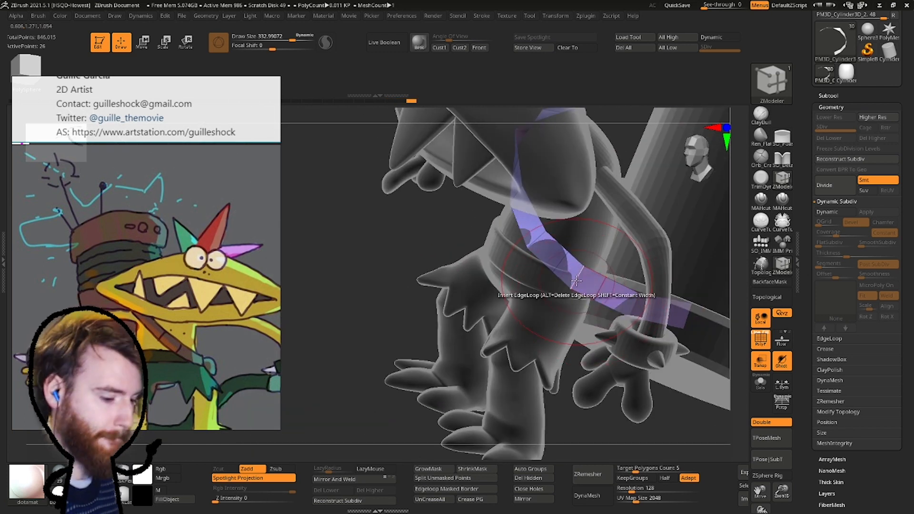
Move the strap's new edge loops so the band follows the torso more closely.
key(b)
key(m)
key(v)
mouse_move(549, 193)
right_down()
mouse_move(548, 203)
mouse_move(613, 221)
mouse_move(621, 298)
mouse_move(595, 205)
mouse_move(448, 161)
mouse_move(564, 234)
mouse_move(431, 316)
mouse_move(524, 267)
mouse_move(476, 214)
mouse_move(452, 285)
right_up()
Insert edge loops along the length of the strap with ZModeler, check the smoothed preview, and isolate the strap.
click(782, 264)
click(436, 251)
mouse_move(436, 251)
right_down()
mouse_move(561, 289)
mouse_move(582, 327)
mouse_move(582, 291)
right_up()
key(d)
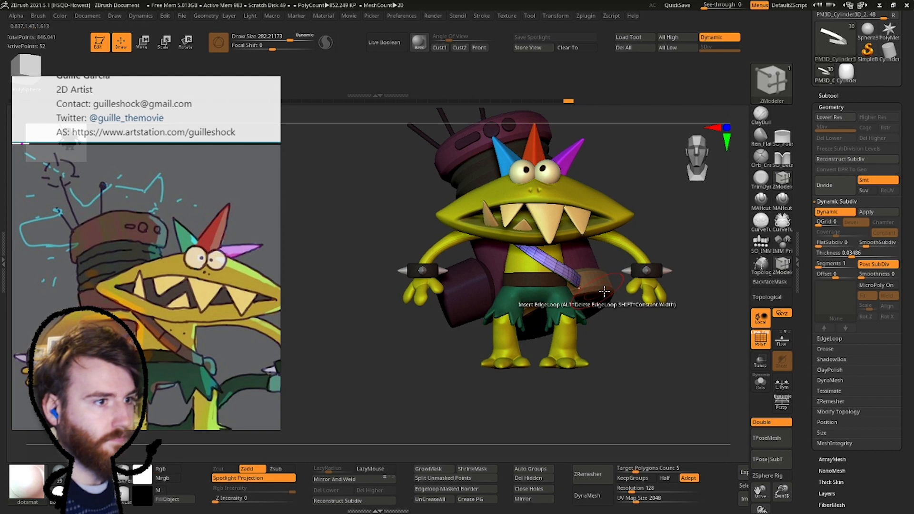
click(761, 383)
key(shift+d)
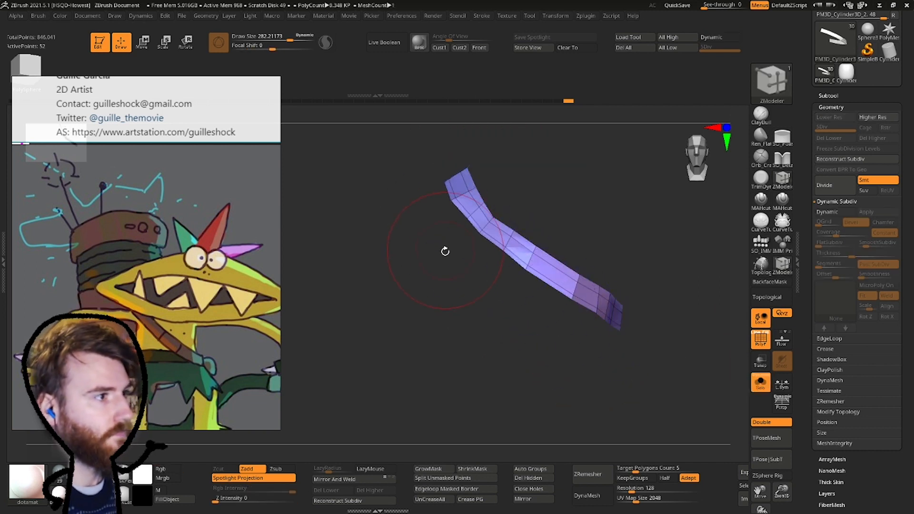
Try to mask the isolated strap along its lower edge with the lasso.
key(d)
ctrl+drag(384, 115, 412, 138)
key(ctrl+z)
key(shift+d)
key(ctrl+z)
key(shift+d)
ctrl+drag(402, 201, 390, 95)
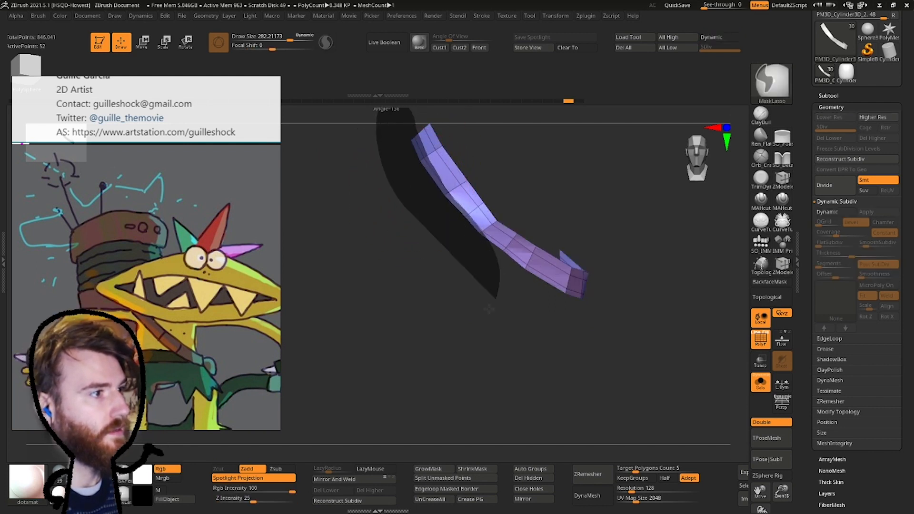
drag(474, 286, 438, 256)
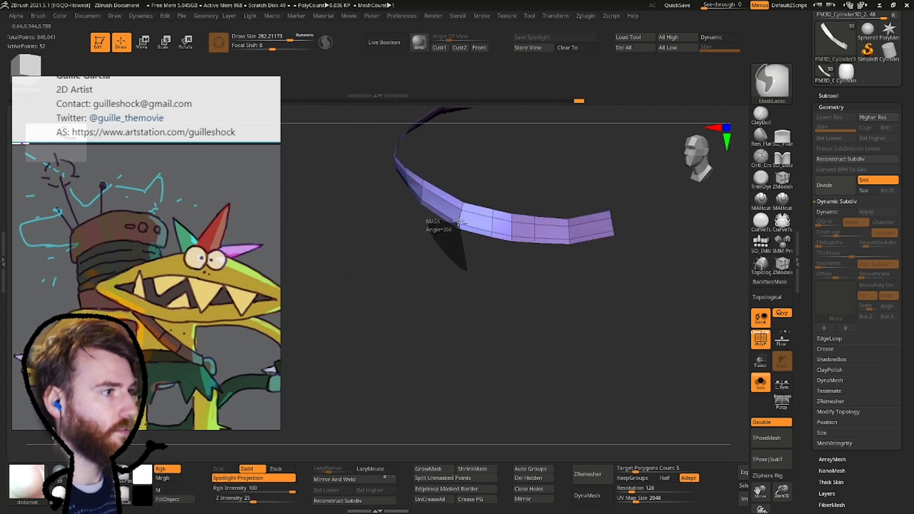
mouse_move(540, 235)
ctrl+mouse_down()
mouse_move(614, 224)
mouse_move(467, 234)
ctrl+mouse_up()
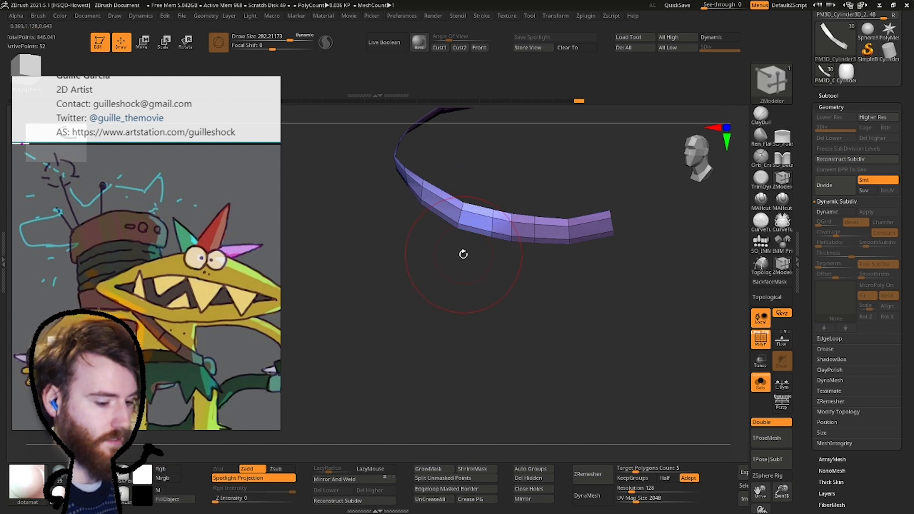
Smooth out the isolated strap's bends into an even curve using the Move brush at varying sizes.
key(b)
key(m)
key(v)
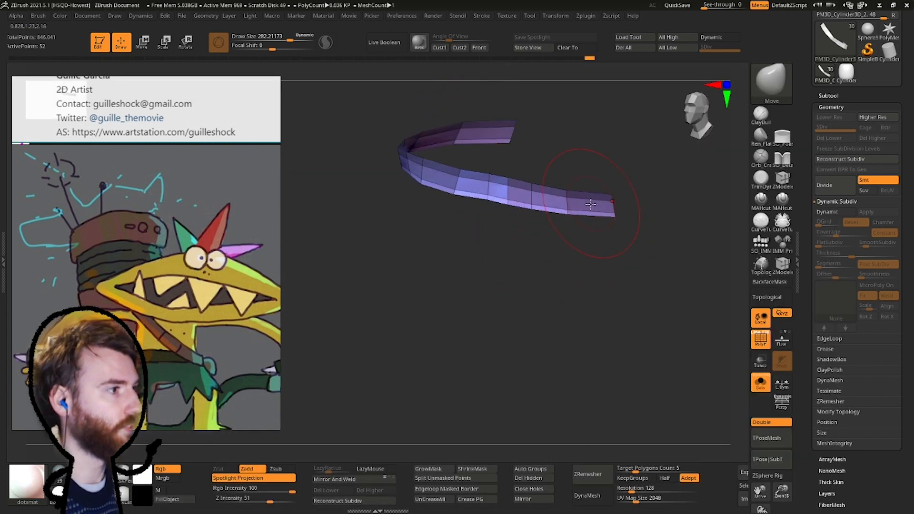
drag(602, 219, 586, 224)
right_drag(526, 205, 419, 188)
key(space)
drag(419, 186, 410, 186)
right_drag(402, 177, 373, 147)
mouse_move(450, 233)
right_down()
mouse_move(490, 276)
mouse_move(476, 183)
mouse_move(458, 163)
mouse_move(458, 128)
mouse_move(500, 143)
right_up()
Refine the strap's curve while toggling its smoothed preview, and open the subtool list.
key(d)
mouse_move(501, 143)
ctrl+right_down()
mouse_move(500, 190)
mouse_move(459, 204)
mouse_move(584, 269)
ctrl+right_up()
key(shift+d)
drag(581, 251, 571, 257)
mouse_move(572, 257)
ctrl+right_down()
mouse_move(571, 200)
mouse_move(620, 190)
mouse_move(619, 238)
mouse_move(571, 181)
ctrl+right_up()
key(d)
key(shift+d)
key(d)
click(829, 96)
right_drag(619, 214, 571, 228)
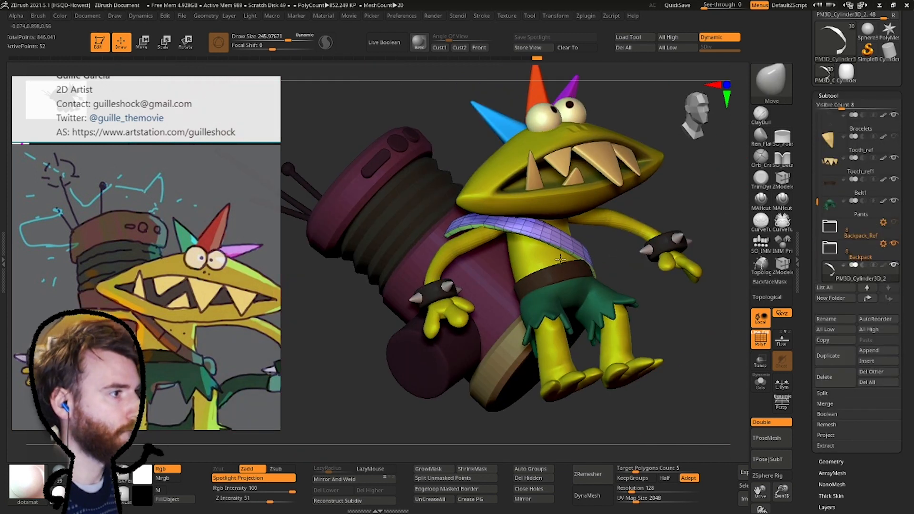
Adjust the strap around the shoulder and under the mouth with the Move brush, changing its size as needed.
ctrl+right_drag(476, 229, 477, 281)
key(shift+d)
key(space)
drag(482, 238, 465, 238)
alt+right_drag(465, 238, 503, 218)
ctrl+right_drag(619, 267, 619, 209)
right_drag(619, 209, 571, 219)
key(space)
drag(464, 248, 505, 254)
mouse_move(619, 305)
right_down()
mouse_move(667, 286)
mouse_move(690, 334)
right_up()
Fit the thickened strap snugly over the shoulder, and apply its dynamic subdivision to the mesh.
click(857, 465)
key(d)
right_drag(657, 257, 620, 257)
ctrl+right_drag(429, 215, 400, 259)
key(space)
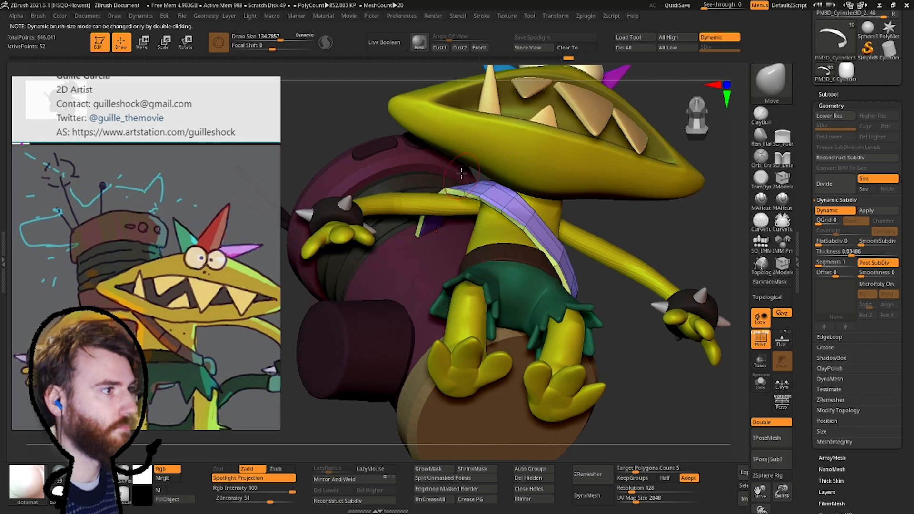
ctrl+right_drag(461, 200, 421, 258)
key(space)
drag(498, 202, 480, 202)
ctrl+right_drag(481, 202, 476, 162)
right_drag(428, 261, 534, 261)
click(862, 210)
Reshape the solid strap across the chest and toward the backpack, and isolate it.
ctrl+right_drag(476, 200, 457, 249)
key(space)
drag(509, 190, 520, 190)
mouse_move(517, 286)
right_down()
mouse_move(455, 281)
mouse_move(465, 280)
right_up()
key(space)
drag(525, 220, 533, 220)
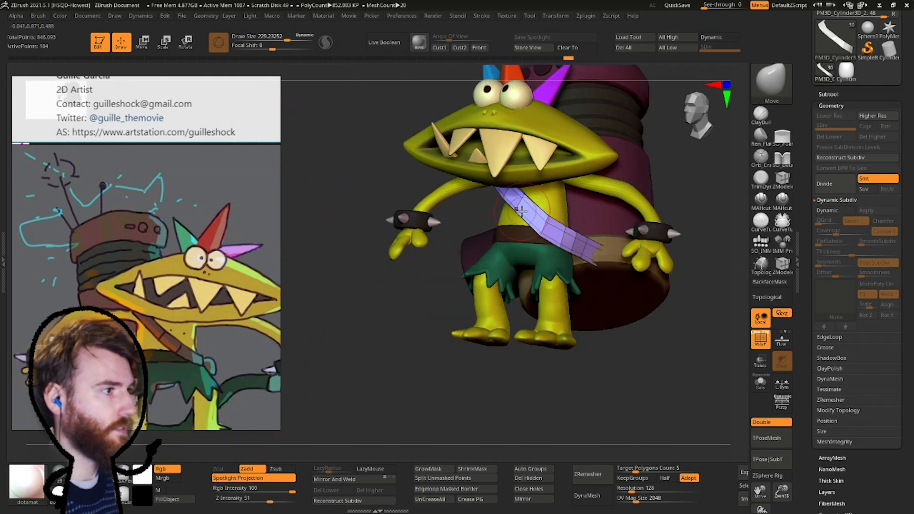
mouse_move(517, 216)
right_down()
mouse_move(508, 193)
mouse_move(585, 203)
mouse_move(547, 162)
mouse_move(481, 190)
mouse_move(375, 209)
mouse_move(405, 259)
right_up()
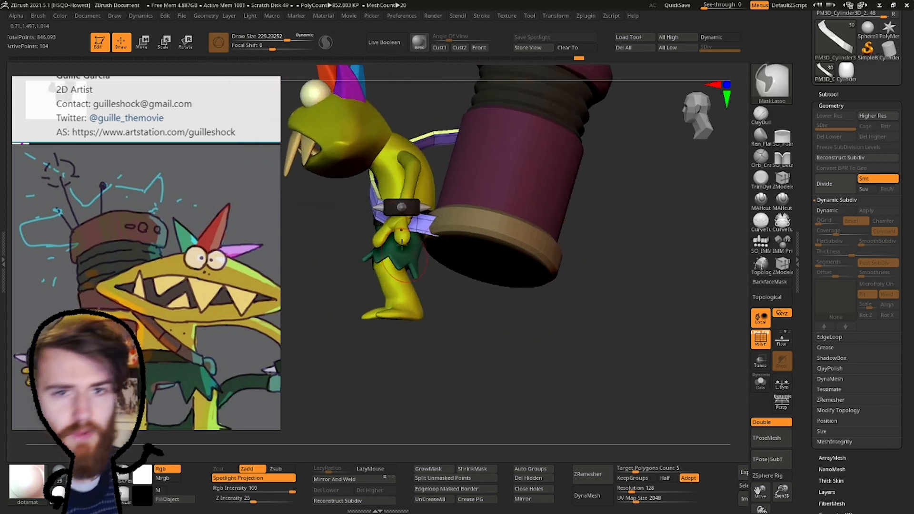
right_drag(377, 223, 439, 206)
click(760, 389)
right_drag(496, 324, 530, 266)
ctrl+shift+drag(546, 139, 499, 211)
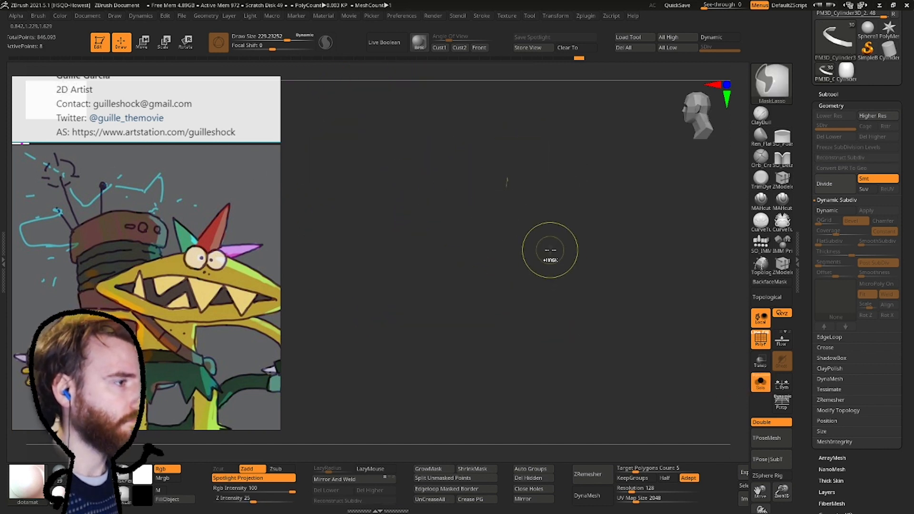
ctrl+shift+click(548, 253)
ctrl+shift+drag(560, 151, 490, 222)
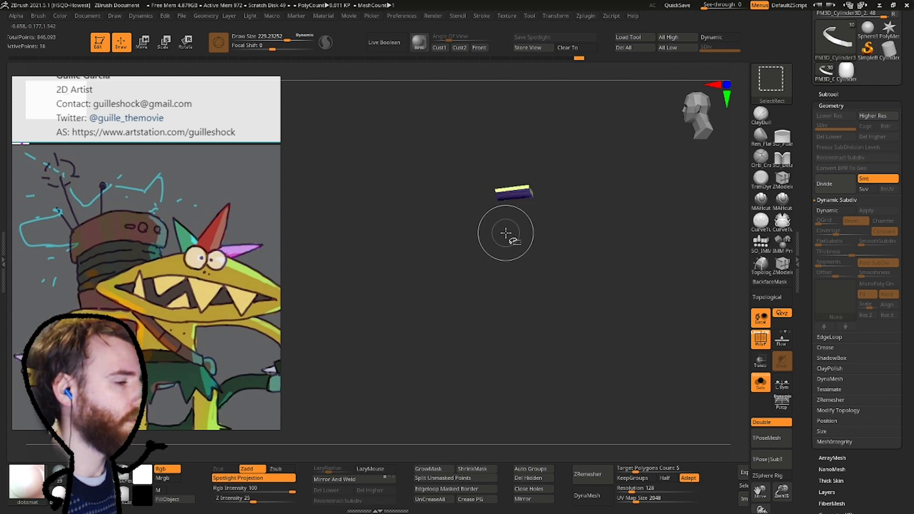
ctrl+shift+click(506, 233)
Duplicate the strap, hide everything on the copy except its two end sections, and delete the hidden faces.
click(829, 94)
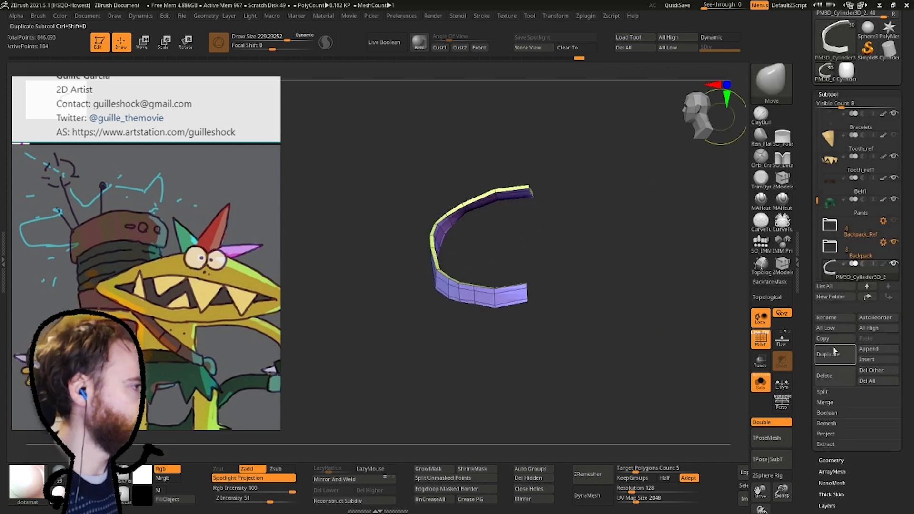
drag(495, 257, 487, 286)
ctrl+alt+shift+drag(351, 175, 398, 247)
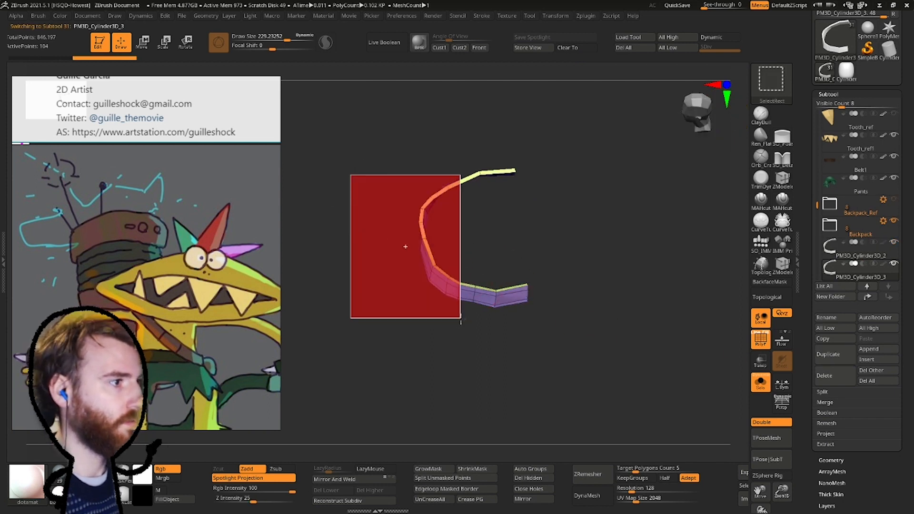
ctrl+alt+shift+drag(467, 318, 467, 317)
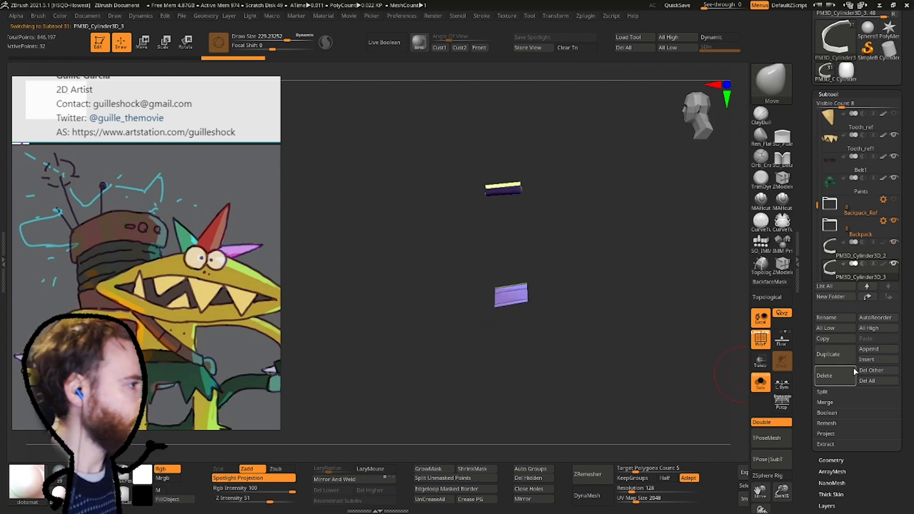
click(824, 391)
click(520, 478)
Close the open sides of the two end pieces by bridging their edges with ZModeler.
mouse_move(512, 409)
ctrl+right_down()
mouse_move(505, 324)
mouse_move(472, 353)
mouse_move(454, 269)
mouse_move(485, 264)
mouse_move(448, 210)
mouse_move(412, 241)
mouse_move(419, 328)
ctrl+right_up()
key(b)
key(z)
key(m)
key(space)
click(359, 244)
alt+right_drag(419, 328, 503, 277)
alt+right_drag(504, 277, 593, 354)
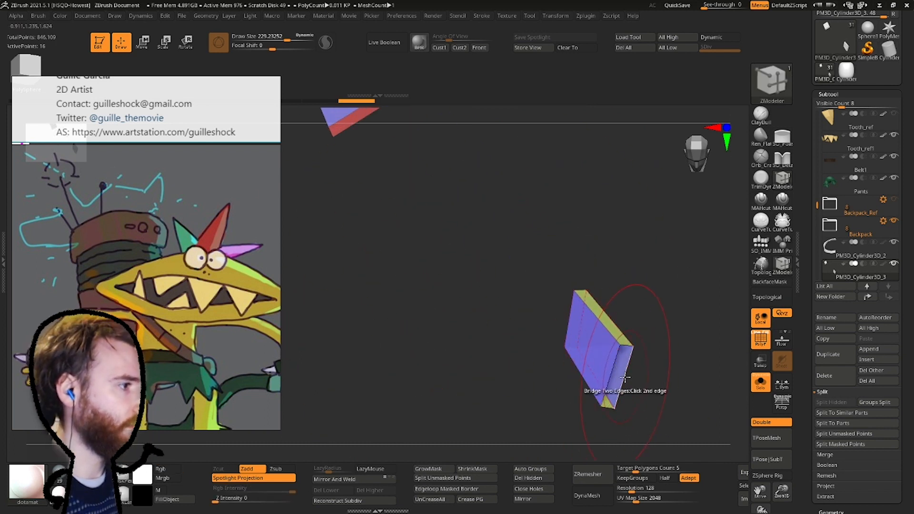
Bring back the whole monster, auto-group the two strap end pieces, and mask one of them.
click(760, 386)
right_drag(524, 259, 393, 264)
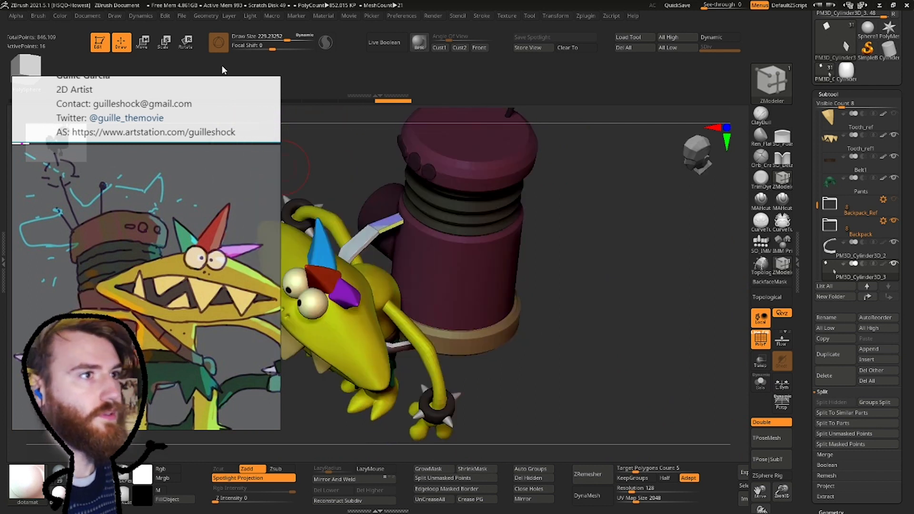
click(147, 43)
right_drag(431, 285, 454, 298)
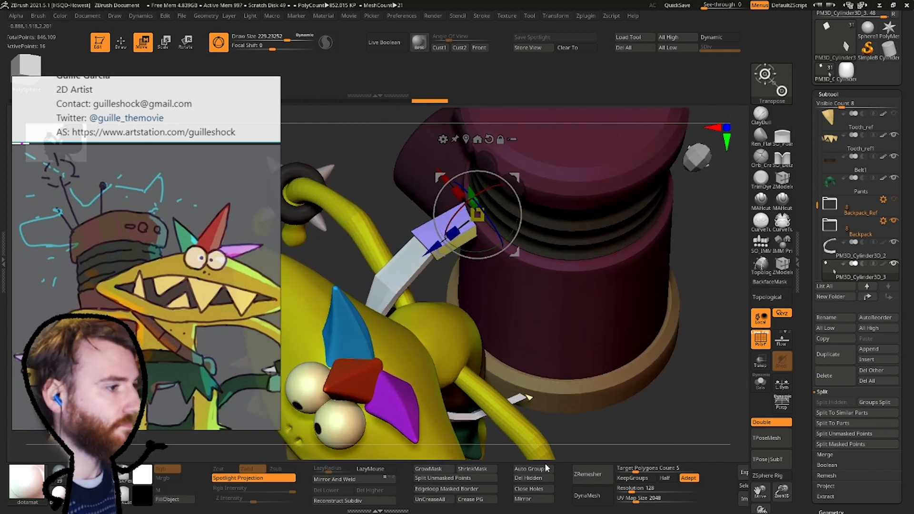
click(528, 469)
alt+right_drag(662, 381, 681, 439)
mouse_move(681, 440)
ctrl+mouse_down()
mouse_move(596, 461)
mouse_move(453, 353)
mouse_move(542, 332)
ctrl+mouse_up()
right_drag(560, 366, 565, 358)
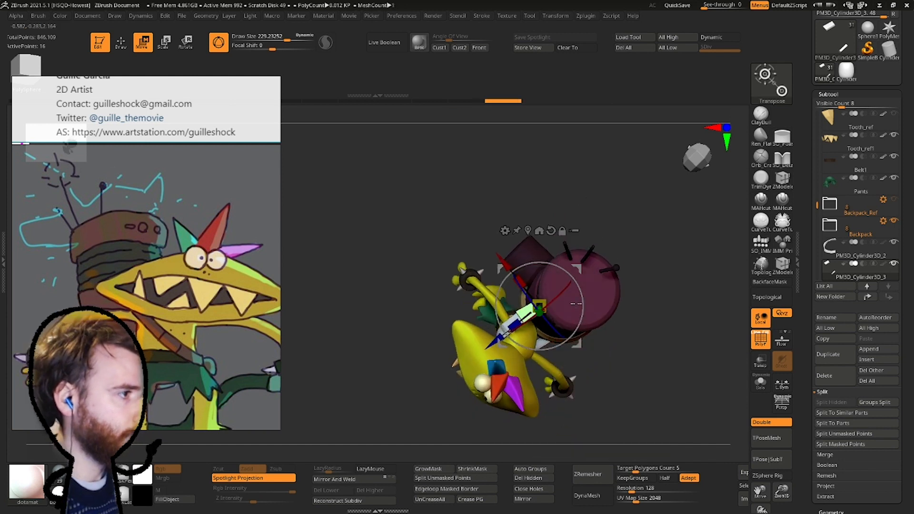
Center the gizmo on the lower strap end piece and shift it away from the backpack along the strap.
ctrl+right_drag(516, 311, 570, 276)
alt+right_drag(576, 340, 532, 200)
alt+right_drag(636, 455, 519, 137)
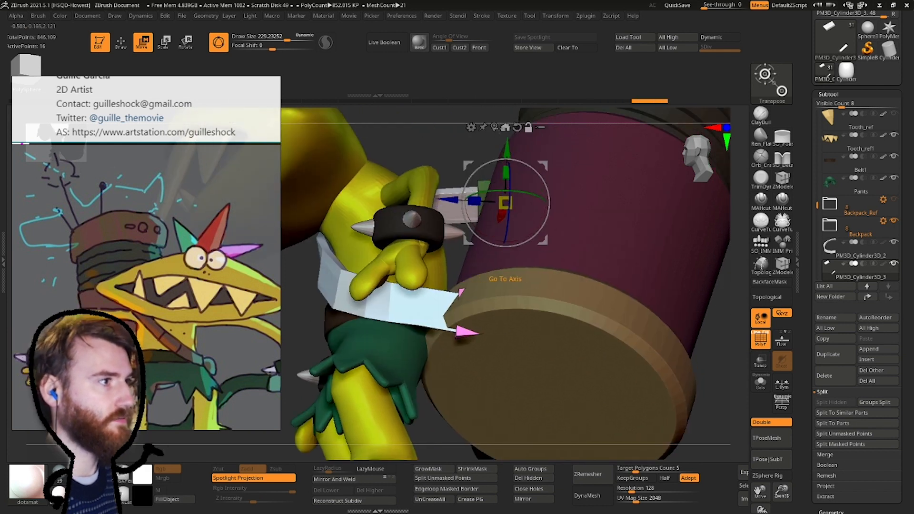
click(501, 130)
drag(442, 310, 416, 309)
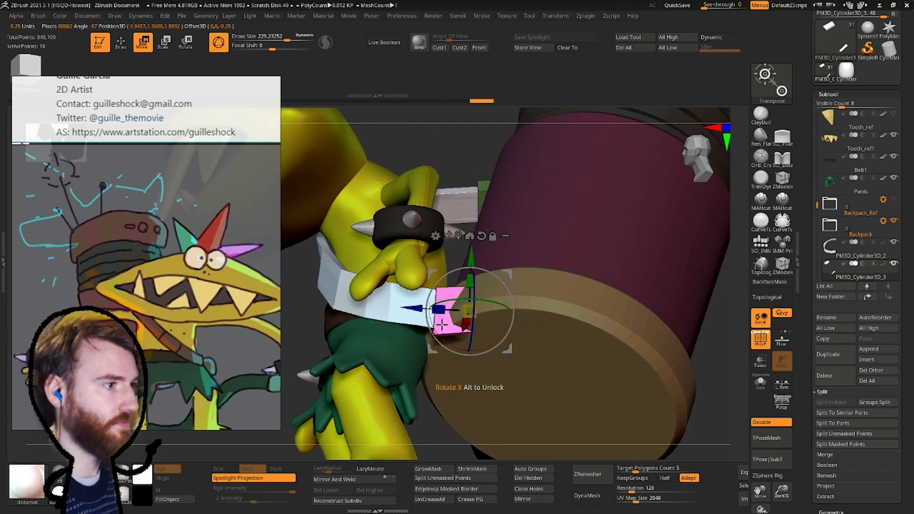
Reshape the lower strap end piece at the backpack with the Move brush at a draw size of about 292.
right_drag(407, 261, 408, 271)
key(b)
key(m)
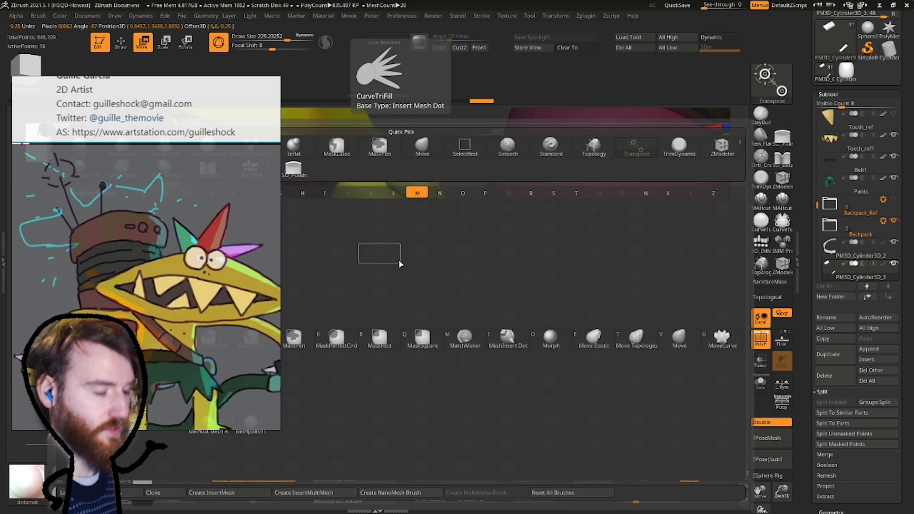
key(v)
key(space)
drag(469, 291, 475, 291)
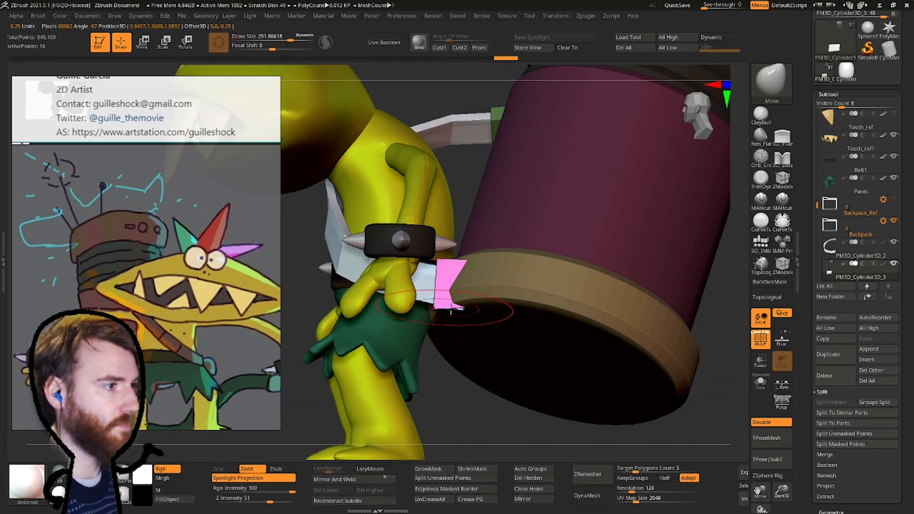
mouse_move(469, 318)
right_down()
mouse_move(449, 271)
mouse_move(424, 255)
mouse_move(429, 267)
mouse_move(476, 254)
mouse_move(428, 316)
mouse_move(409, 277)
mouse_move(338, 218)
right_up()
Clear the mask and scale both strap end pieces to fit around the ends of the strap.
mouse_move(292, 390)
ctrl+alt+mouse_down()
mouse_move(522, 409)
mouse_move(505, 405)
ctrl+alt+mouse_up()
key(e)
ctrl+right_drag(450, 271, 435, 280)
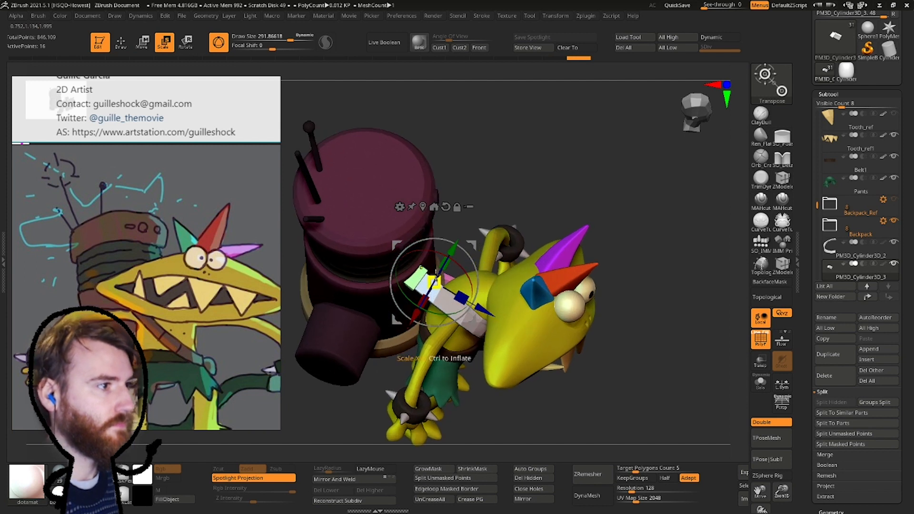
right_drag(433, 407, 505, 324)
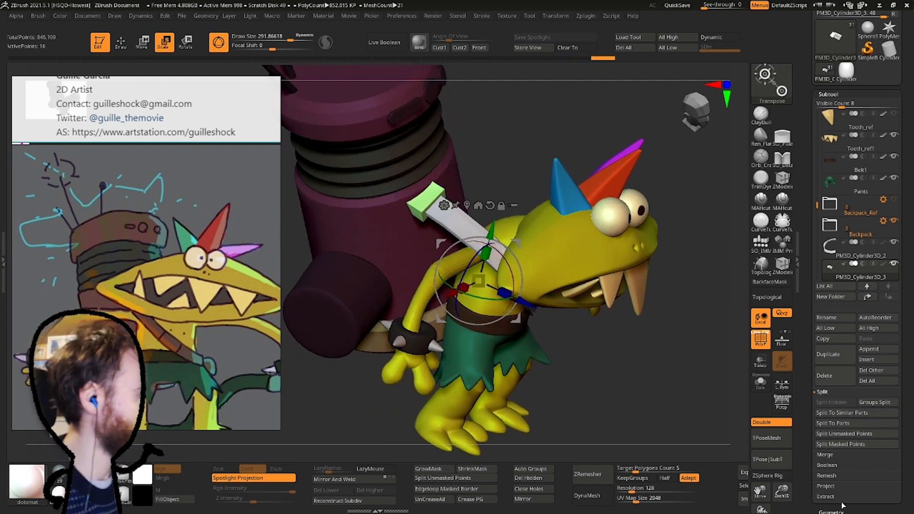
Subdivide the strap end pieces to subdivision level 5 with smoothing enabled.
click(831, 511)
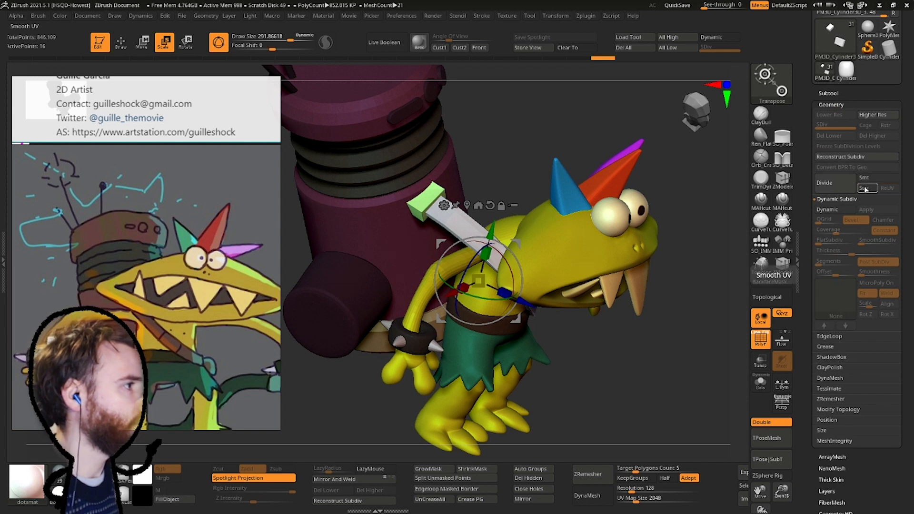
click(850, 190)
key(ctrl+d)
click(868, 181)
Fill the two strap end pieces with dark grey and the diagonal chest strap with brown.
ctrl+right_drag(633, 238, 421, 168)
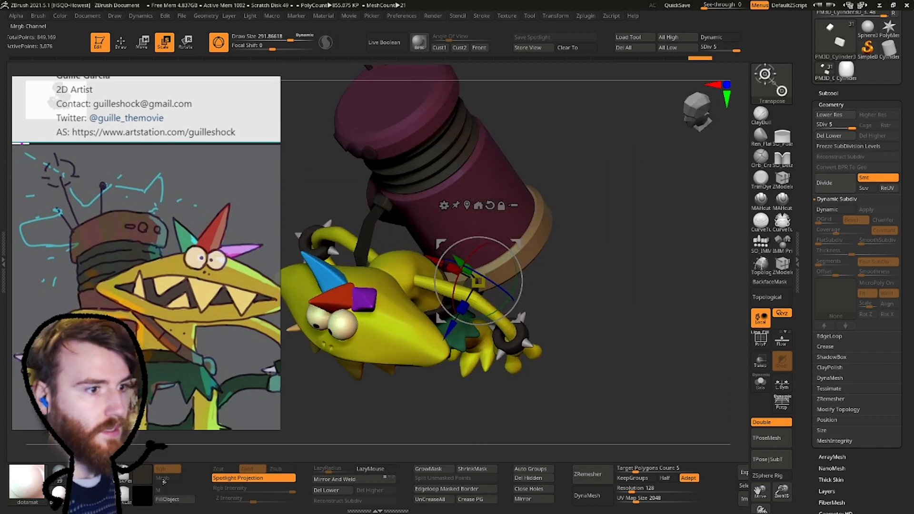
right_drag(431, 267, 397, 233)
alt+right_drag(451, 195, 451, 282)
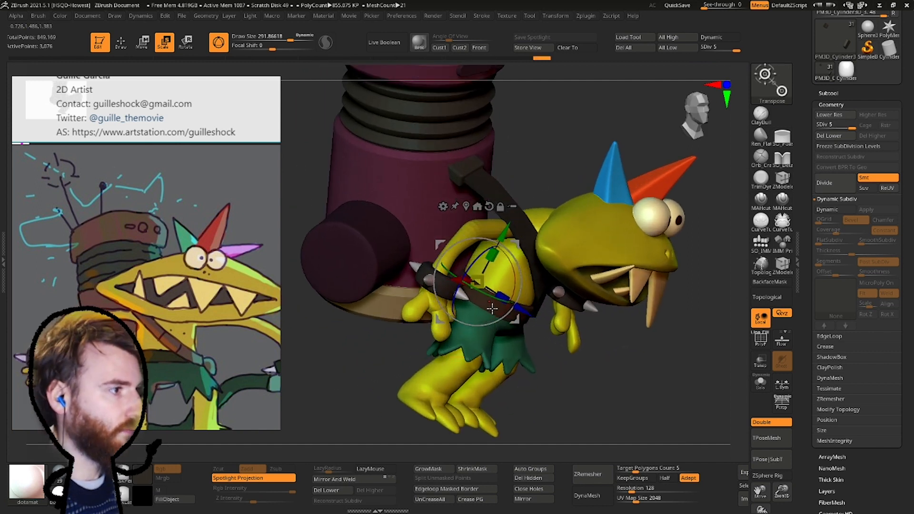
click(479, 190)
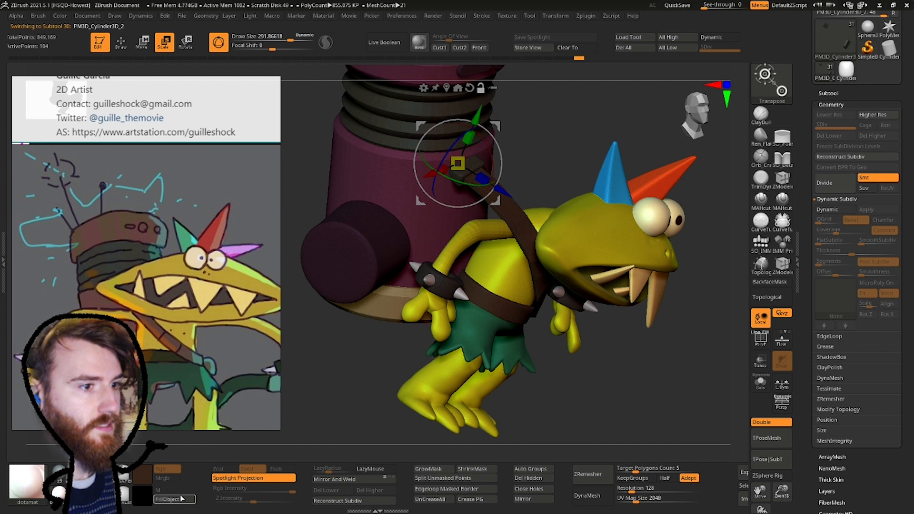
right_drag(643, 204, 536, 183)
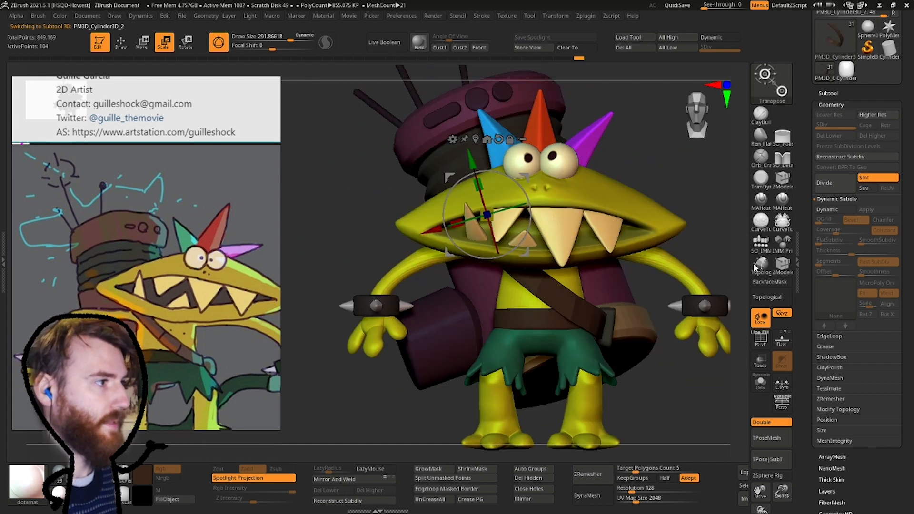
Duplicate the chest strap subtool and isolate the copy with its wireframe shown.
click(821, 92)
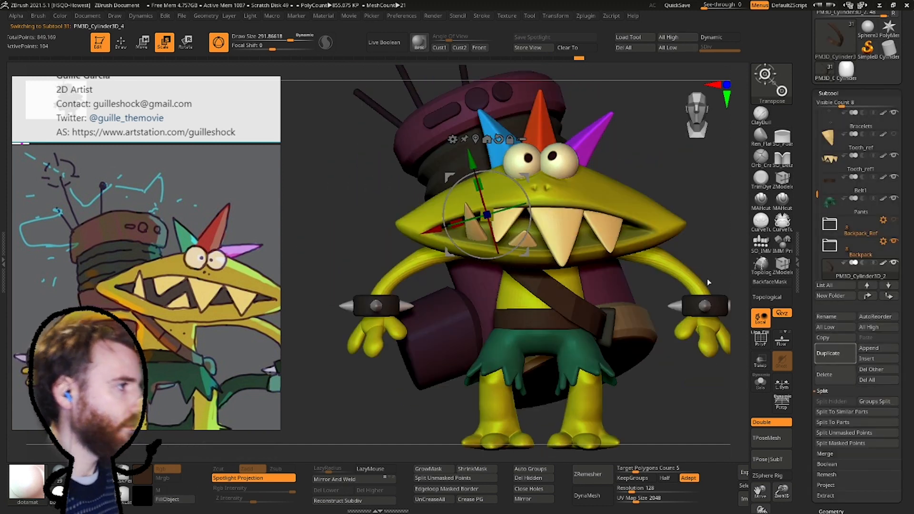
click(121, 42)
right_drag(536, 307, 547, 283)
ctrl+shift+click(546, 301)
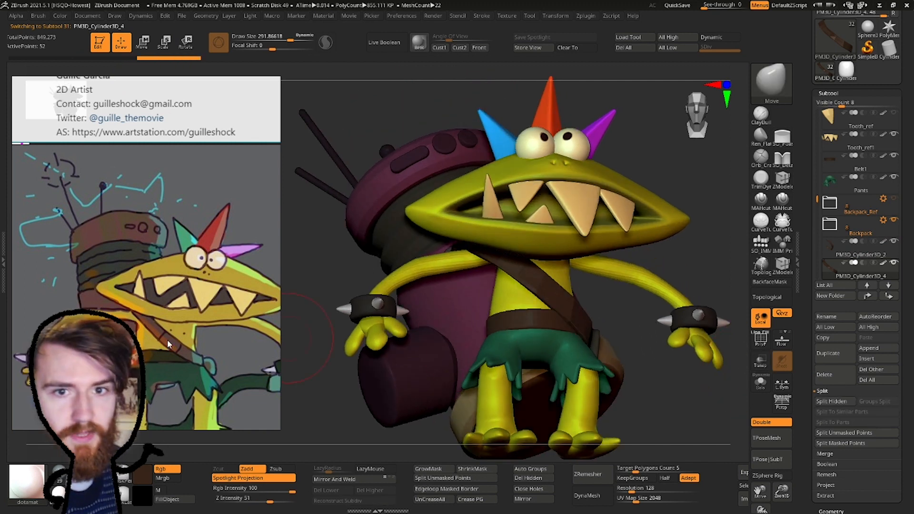
click(761, 384)
right_drag(554, 298, 474, 259)
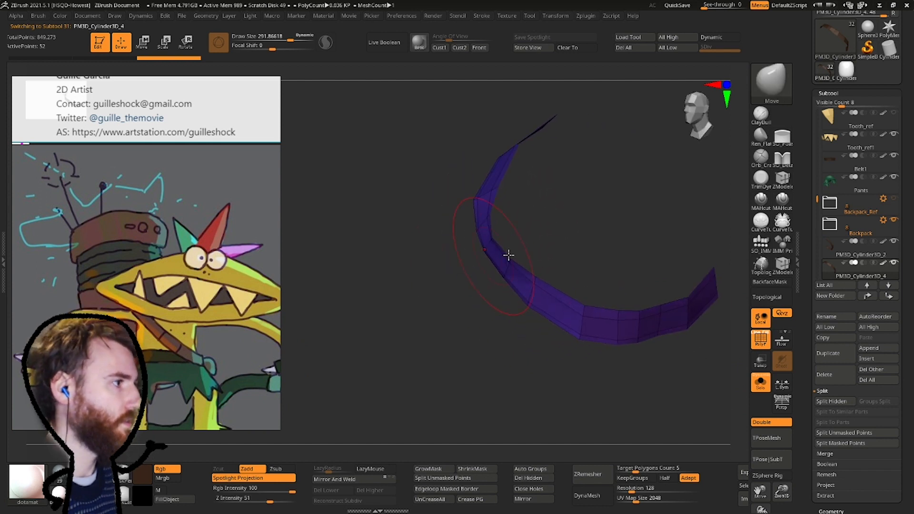
Hide all of the duplicated strap except a short section on the chest, and delete the hidden geometry.
drag(816, 203, 816, 216)
right_drag(633, 390, 603, 374)
ctrl+alt+shift+drag(376, 103, 476, 277)
key(ctrl+z)
click(760, 385)
right_drag(654, 351, 605, 276)
right_drag(503, 209, 641, 273)
ctrl+alt+shift+drag(722, 442, 609, 252)
click(760, 383)
ctrl+alt+shift+drag(374, 89, 443, 135)
ctrl+alt+shift+drag(457, 147, 504, 210)
click(529, 479)
right_drag(562, 267, 576, 251)
click(760, 384)
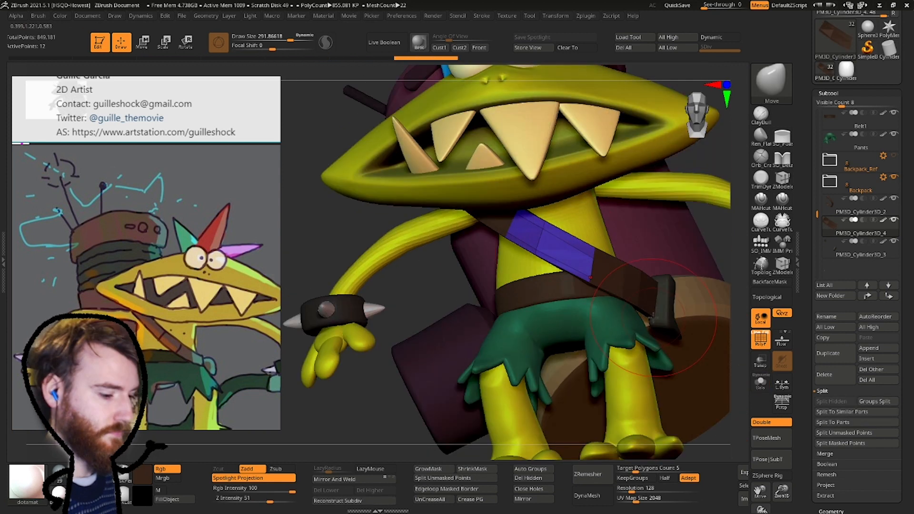
Edit the edges of the short strap section on the chest with ZModeler.
key(b)
key(z)
key(m)
ctrl+right_drag(655, 319, 571, 300)
key(space)
click(562, 262)
click(563, 261)
ctrl+alt+shift+drag(648, 382, 583, 250)
key(w)
key(q)
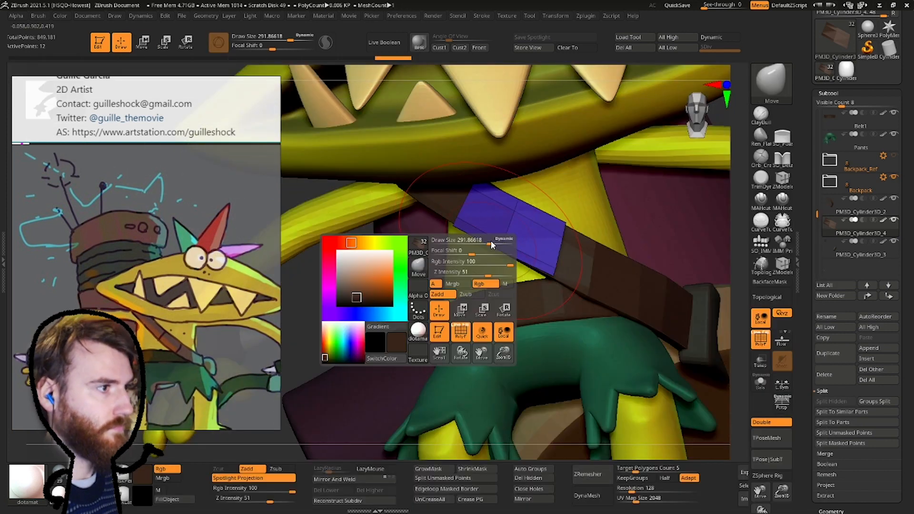
Enlarge the short section with the Move brush and gizmo into a pad that covers the strap's width.
key(b)
key(m)
key(v)
mouse_move(562, 209)
right_down()
mouse_move(490, 203)
mouse_move(547, 200)
mouse_move(485, 173)
mouse_move(383, 243)
right_up()
key(w)
click(484, 272)
drag(486, 270, 484, 271)
Refine the strap pad's outline from several angles with the Move brush at a draw size of about 124.
key(q)
mouse_move(484, 271)
right_down()
mouse_move(541, 307)
mouse_move(557, 242)
right_up()
key(shift+s)
alt+click(520, 274)
key(space)
mouse_move(469, 259)
right_down()
mouse_move(519, 309)
mouse_move(452, 221)
mouse_move(491, 210)
mouse_move(569, 286)
mouse_move(552, 223)
right_up()
key(shift+s)
key(b)
key(m)
key(v)
Subdivide the strap pad to subdivision level 4 with smoothing enabled.
click(831, 512)
click(859, 140)
key(ctrl+d)
key(ctrl+d)
click(860, 138)
key(ctrl+z)
right_drag(715, 236, 608, 200)
key(ctrl+d)
key(ctrl+d)
Shift the strap pad with the gizmo so it sits closely over the strap on the chest.
key(w)
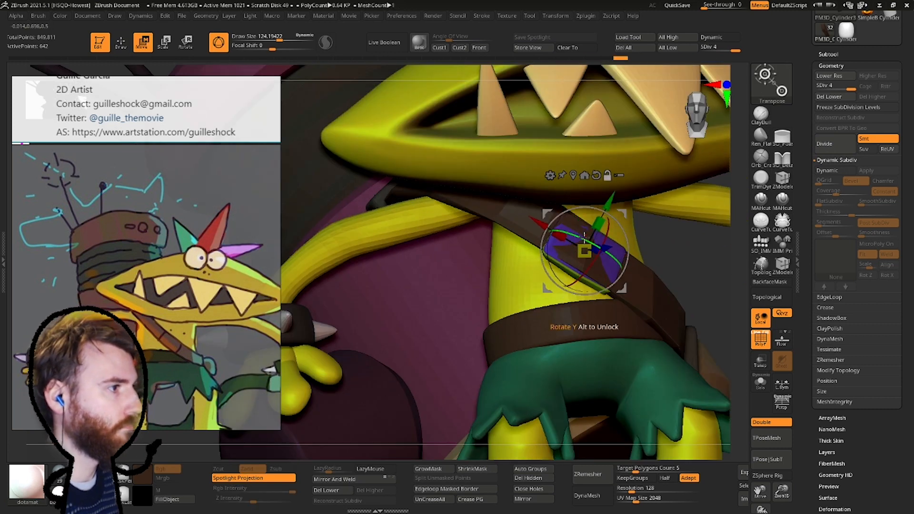
right_drag(575, 231, 602, 224)
right_drag(565, 330, 622, 241)
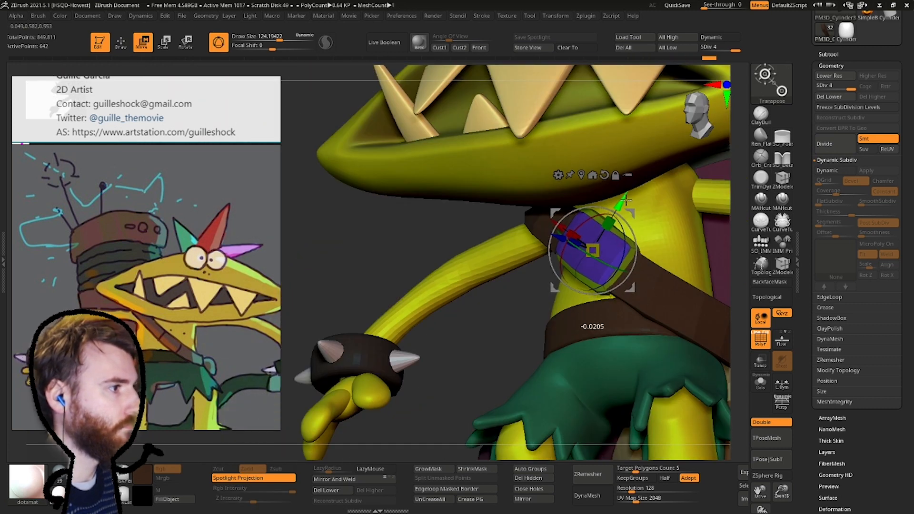
right_drag(625, 201, 667, 214)
drag(662, 217, 666, 224)
key(q)
Select the long chest strap, preview it with Dynamic Subdiv, and subdivide its geometry.
alt+click(524, 210)
key(d)
click(351, 168)
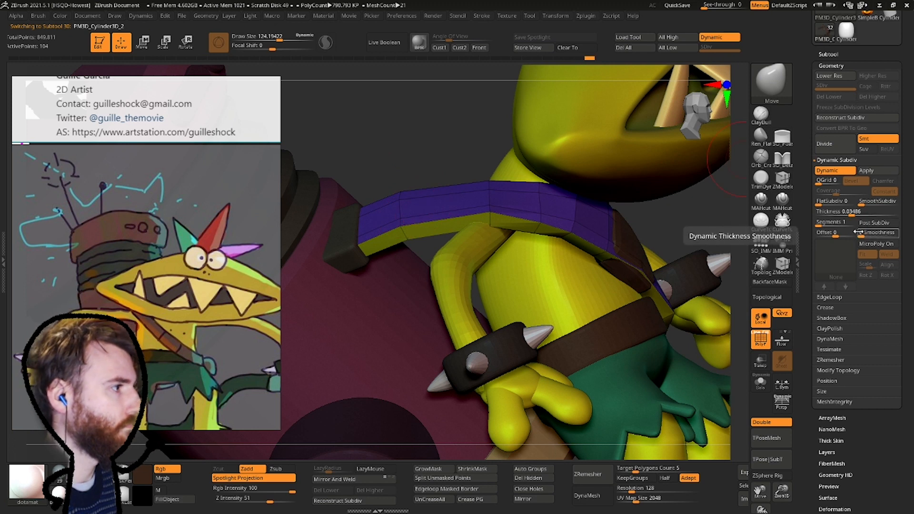
click(818, 213)
click(866, 203)
key(ctrl+d)
Fill the strap pad with a dark brown colour.
right_drag(651, 216, 618, 227)
click(142, 43)
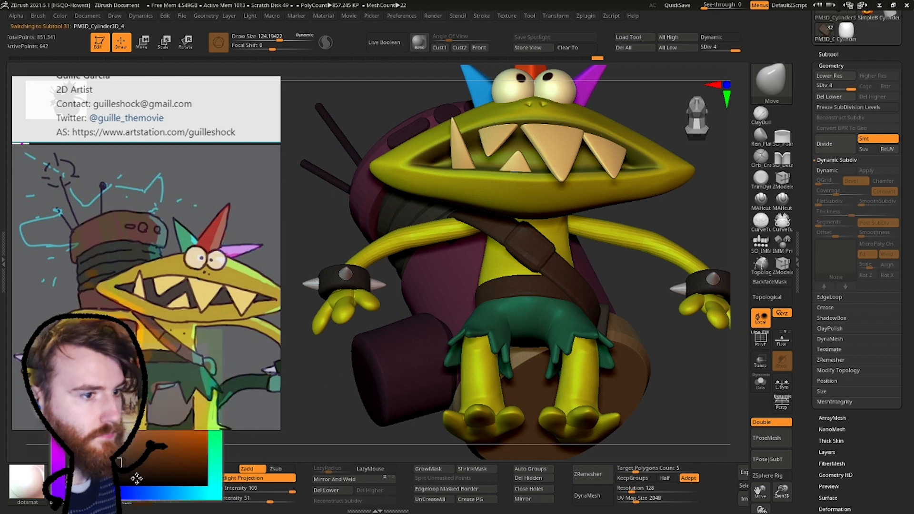
click(174, 500)
Isolate the belt, edit its edges with ZModeler at a lower subdivision level, and show the whole monster.
right_drag(333, 305, 376, 298)
alt+click(524, 289)
click(761, 383)
key(shift+f)
key(shift+d)
key(b)
key(z)
key(m)
right_drag(481, 286, 431, 238)
click(438, 273)
click(761, 382)
key(d)
Select the body and sculpt the torso surface around the diagonal strap, undoing the first stroke.
alt+click(472, 305)
mouse_move(472, 305)
right_down()
mouse_move(459, 198)
mouse_move(524, 229)
mouse_move(445, 267)
mouse_move(453, 224)
right_up()
alt+click(459, 198)
key(b)
key(s)
key(p)
drag(447, 221, 453, 224)
key(ctrl+z)
mouse_move(505, 258)
mouse_down()
mouse_move(471, 243)
mouse_move(494, 244)
mouse_up()
drag(493, 244, 484, 239)
mouse_move(415, 280)
ctrl+right_down()
mouse_move(415, 214)
mouse_move(454, 286)
ctrl+right_up()
Adjust the torso beneath the strap and belt with the Inflat and Move brushes.
key(w)
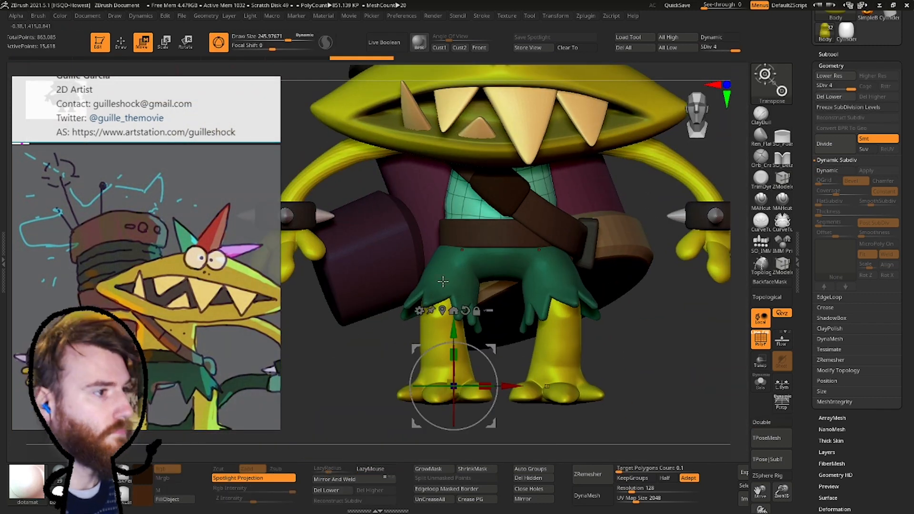
key(q)
key(b)
key(i)
key(n)
key(ctrl+d)
mouse_move(483, 229)
right_down()
mouse_move(477, 221)
mouse_move(349, 249)
mouse_move(652, 319)
mouse_move(619, 248)
right_up()
key(b)
key(m)
key(v)
Hide the wireframe, set the arms to subdivision level 3, and show the monster from the front.
key(shift+f)
alt+click(479, 226)
key(d)
key(d)
shift+right_drag(480, 226, 334, 267)
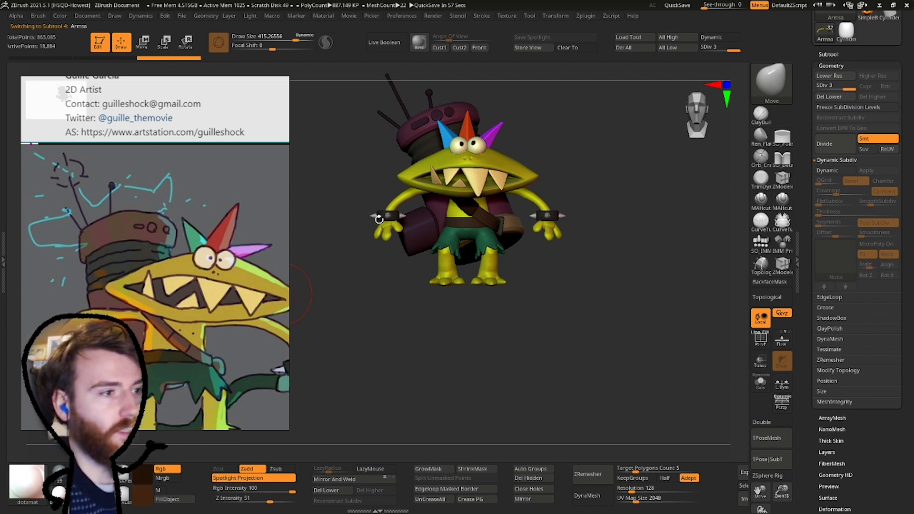
Reframe the concept art to examine the full character and the spotted tube held in its hand.
drag(227, 284, 108, 233)
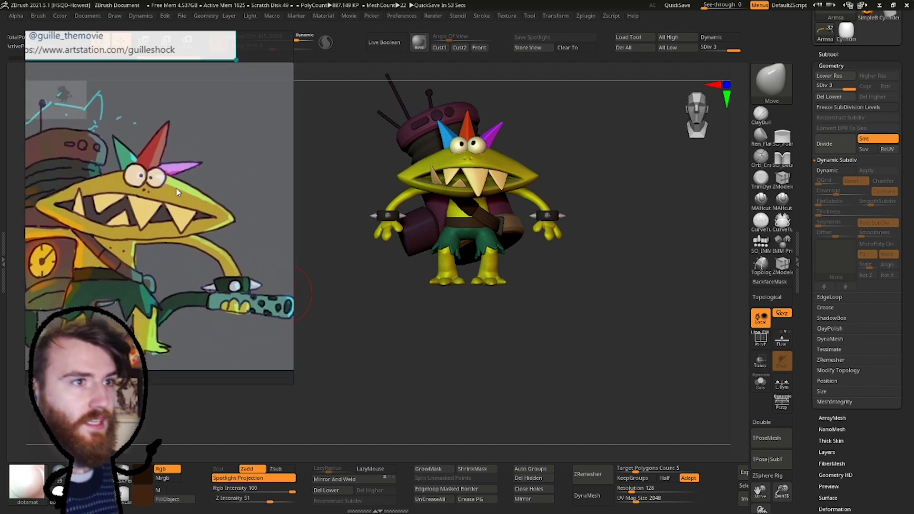
scroll(193, 198, down, 2)
middle_drag(201, 206, 211, 236)
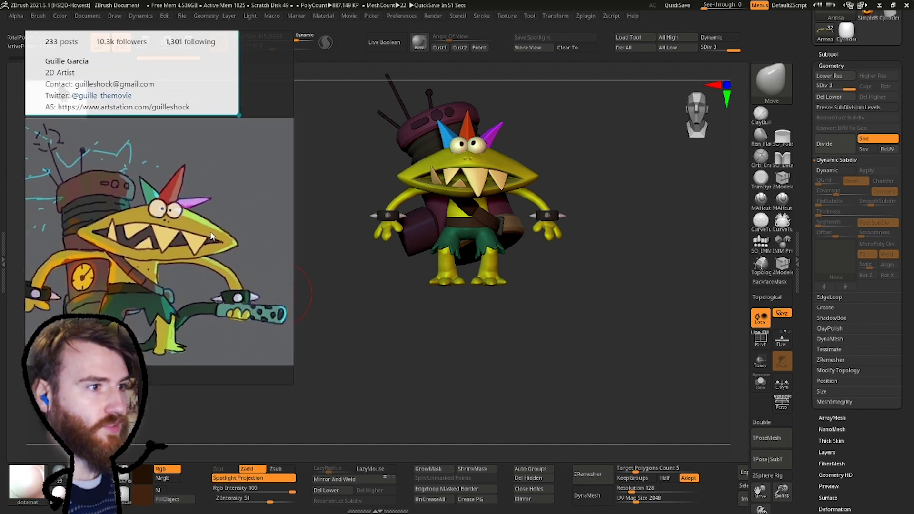
drag(526, 155, 485, 182)
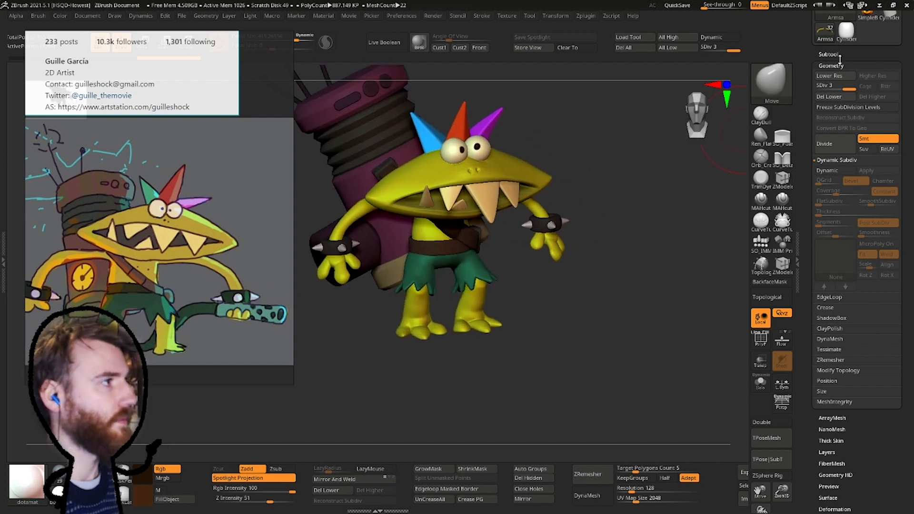
Append a Cylinder3D as a new subtool to start the weapon held in the hand.
click(839, 54)
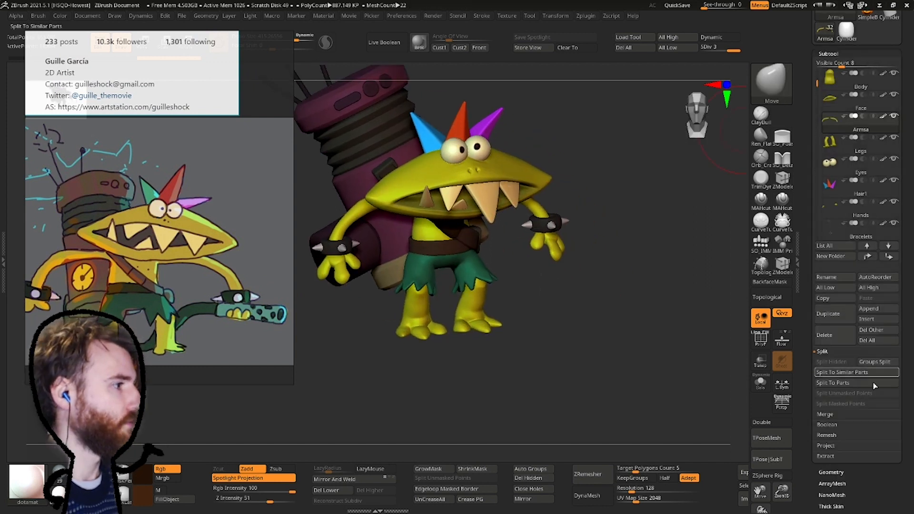
click(889, 309)
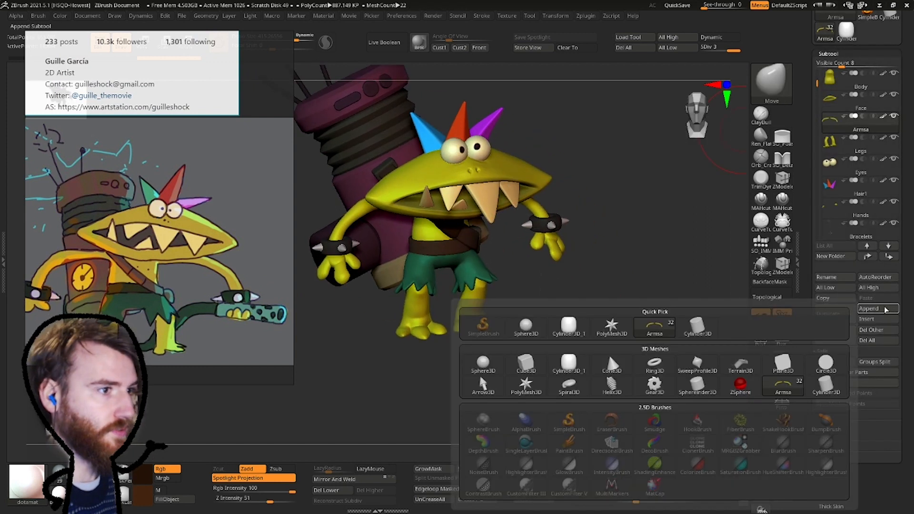
click(700, 330)
shift+drag(551, 306, 321, 98)
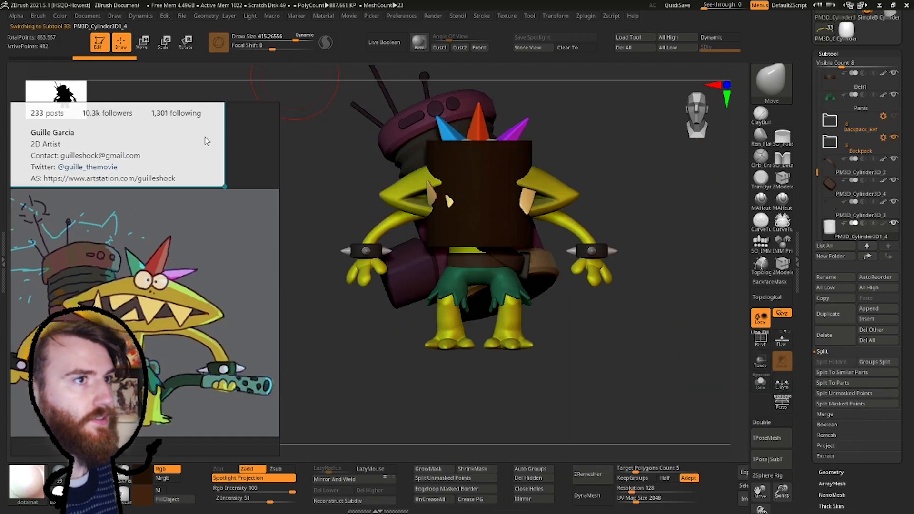
Turn the cylinder horizontal, slim it into a long tube, and place it in front of the monster.
key(w)
drag(521, 175, 431, 181)
right_drag(485, 184, 571, 188)
drag(452, 189, 456, 235)
drag(452, 188, 611, 222)
right_drag(448, 324, 496, 329)
right_drag(540, 227, 525, 249)
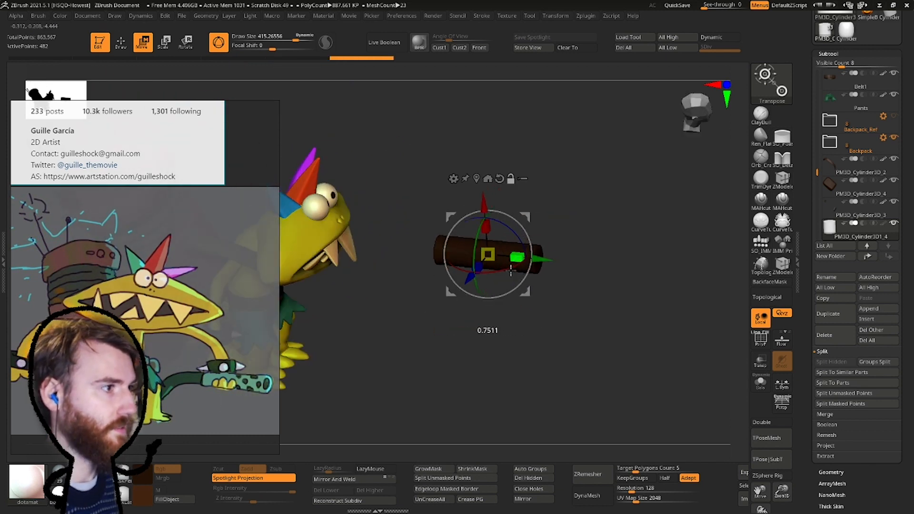
Show the wireframe and duplicate the tube along its axis so the copy extends beyond one end.
click(761, 339)
right_drag(586, 279, 590, 243)
ctrl+drag(621, 182, 485, 367)
right_drag(478, 235, 637, 238)
ctrl+drag(680, 252, 708, 253)
right_drag(705, 257, 583, 271)
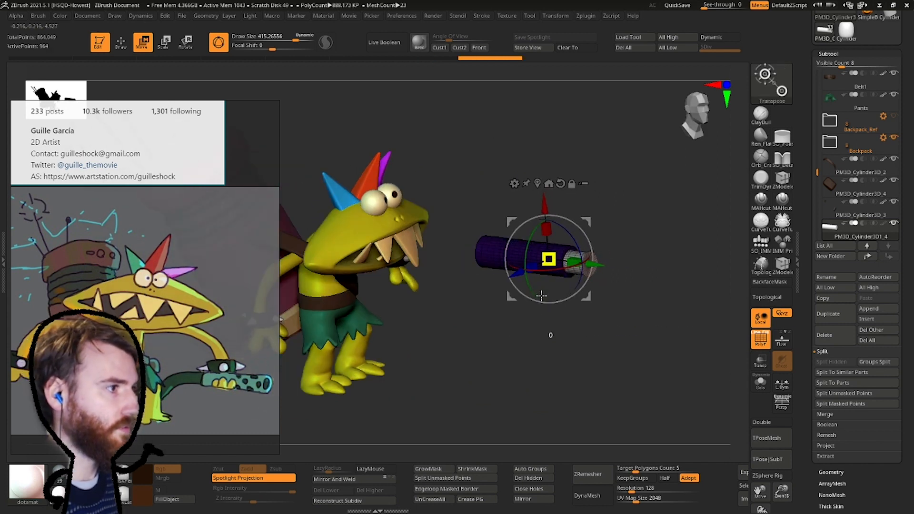
Undo the copy's tapered scaling and scale it evenly to a narrower straight tube in side view.
shift+right_drag(521, 346, 519, 368)
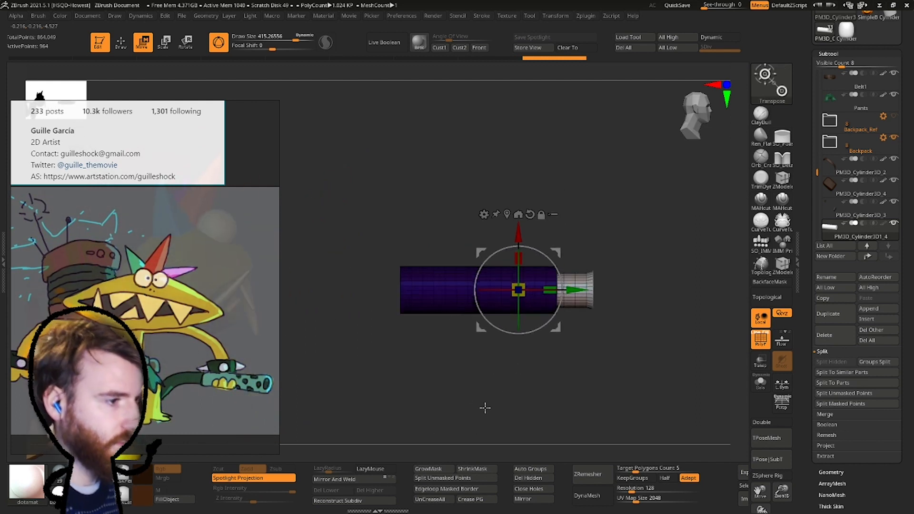
key(ctrl+z)
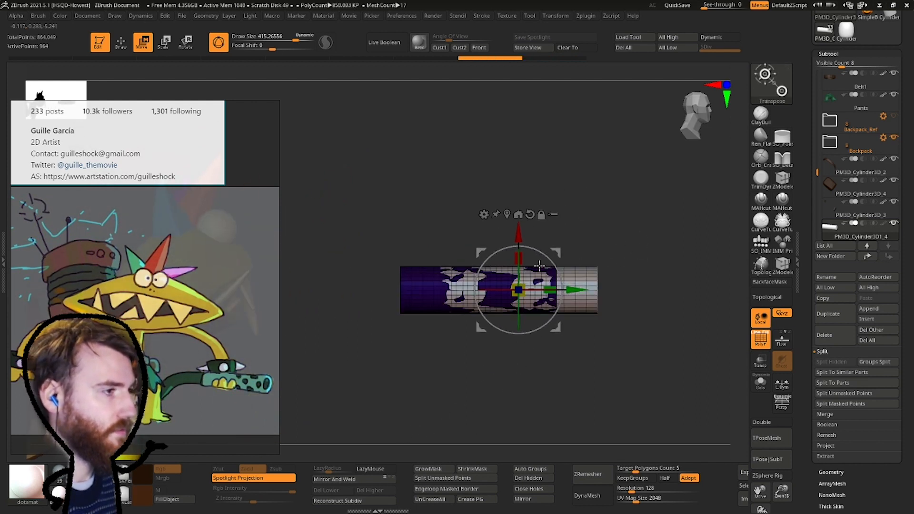
drag(548, 286, 532, 294)
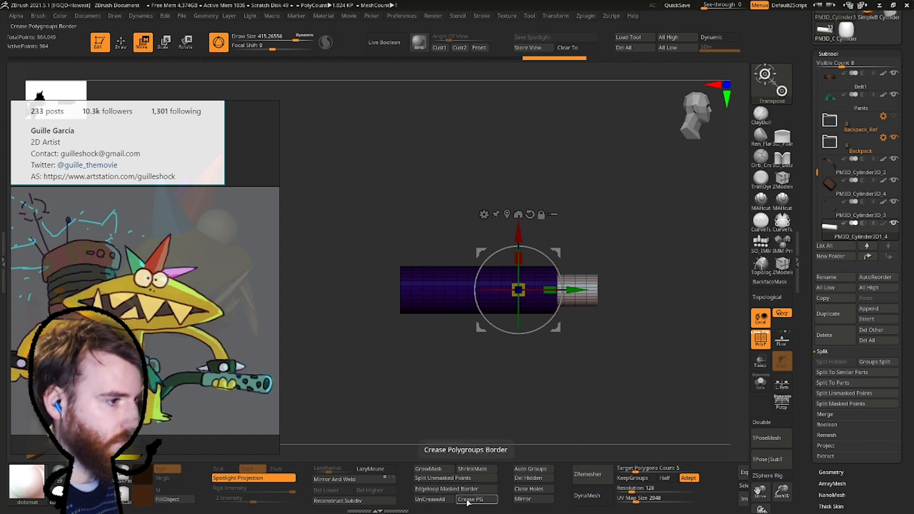
Split the unmasked narrow tube into its own subtool and clear the mask on the larger tube.
click(453, 482)
drag(584, 260, 603, 296)
mouse_move(504, 277)
ctrl+alt+mouse_down()
mouse_move(600, 368)
mouse_move(701, 215)
ctrl+alt+mouse_up()
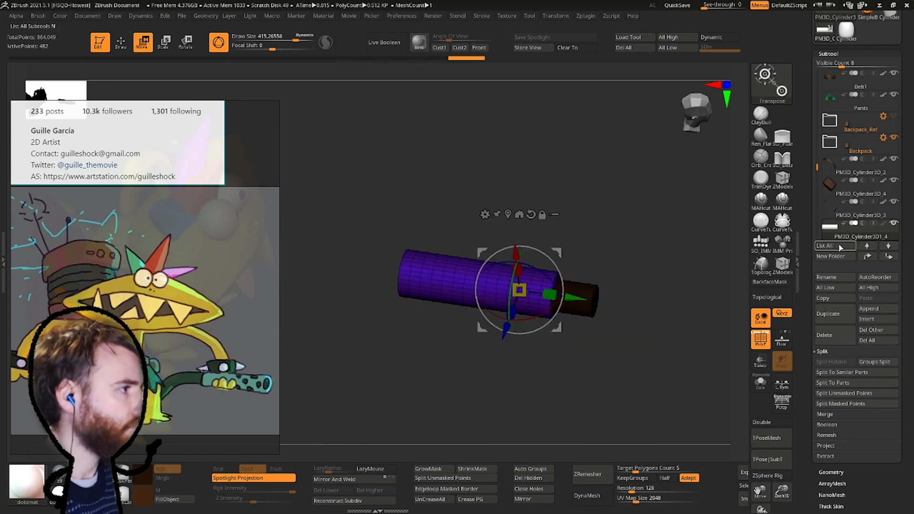
Mark the larger tube as the boolean start, turn on Live Boolean, and switch to a grey material.
click(844, 224)
click(385, 42)
drag(419, 166, 575, 245)
click(145, 480)
click(81, 338)
Position the narrow tube as a bore inside the larger tube and add rotated copies that cut holes through its sides.
key(Down)
shift+drag(564, 248, 571, 318)
drag(619, 343, 557, 200)
drag(572, 333, 595, 281)
ctrl+drag(481, 280, 467, 280)
shift+drag(595, 343, 548, 210)
shift+drag(562, 253, 562, 307)
drag(596, 333, 357, 299)
shift+drag(419, 279, 419, 324)
shift+drag(372, 362, 372, 266)
Duplicate the crossing cylinders along the tube's axis to cut a second set of side holes.
ctrl+drag(357, 300, 320, 300)
shift+drag(382, 278, 382, 324)
drag(315, 300, 319, 300)
ctrl+right_drag(319, 333, 319, 305)
shift+drag(362, 371, 362, 352)
drag(327, 299, 332, 299)
click(121, 43)
Select the larger tube, mask its rear part with a soft edge, flare the holed end by scaling, and clear the mask.
shift+drag(505, 362, 505, 324)
alt+click(450, 305)
alt+drag(494, 267, 552, 249)
ctrl+drag(325, 359, 448, 257)
ctrl+click(436, 297)
key(w)
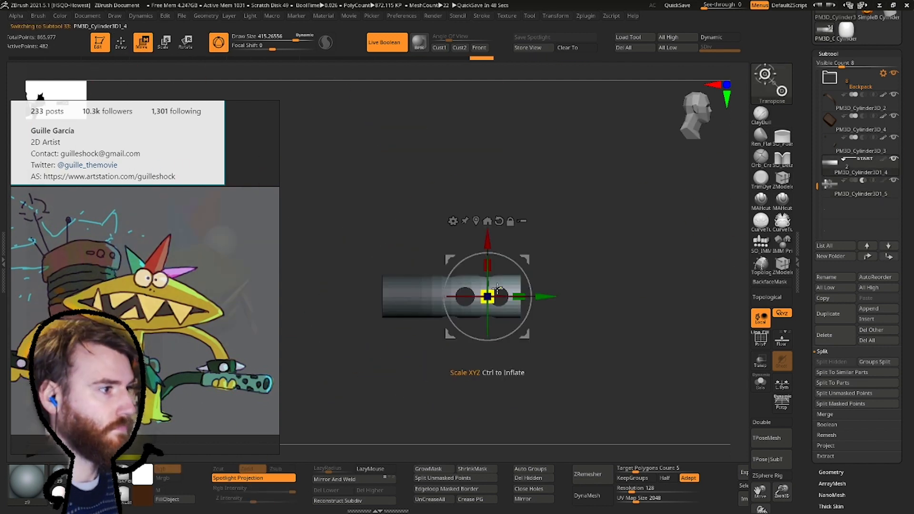
alt+click(477, 221)
alt+click(461, 221)
drag(449, 296, 469, 295)
drag(390, 296, 356, 296)
ctrl+drag(476, 198, 494, 214)
Bevel the outer rim edge of the tube's flared end with ZModeler.
key(q)
key(space)
drag(432, 307, 451, 300)
key(space)
ctrl+drag(592, 224, 607, 241)
mouse_move(458, 257)
mouse_down()
mouse_move(433, 316)
mouse_move(424, 290)
mouse_up()
mouse_move(424, 290)
ctrl+right_down()
mouse_move(422, 243)
mouse_move(452, 267)
ctrl+right_up()
ctrl+right_drag(453, 267, 445, 329)
key(b)
key(z)
key(m)
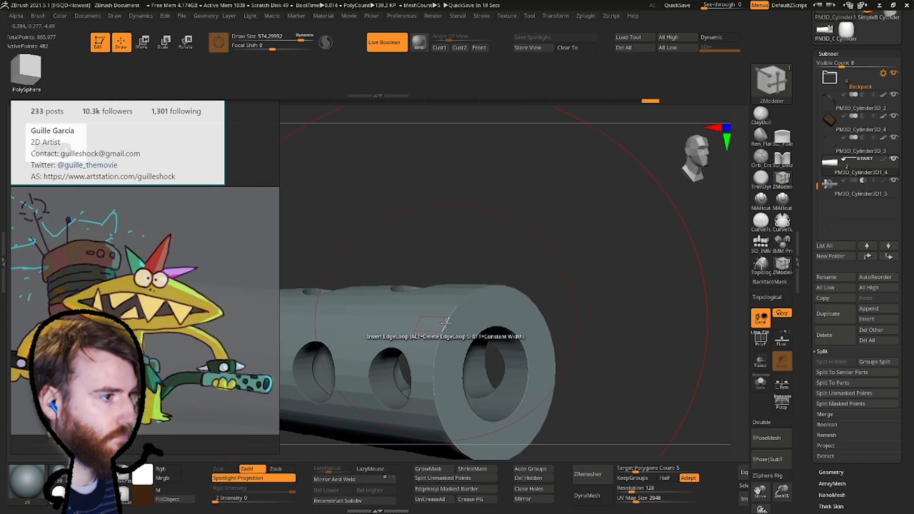
key(space)
click(360, 233)
key(space)
drag(445, 328, 447, 336)
Create a subtool folder named Nozzle for the tube.
ctrl+right_drag(447, 336, 209, 93)
key(w)
click(831, 256)
text(Nozzle)
key(Return)
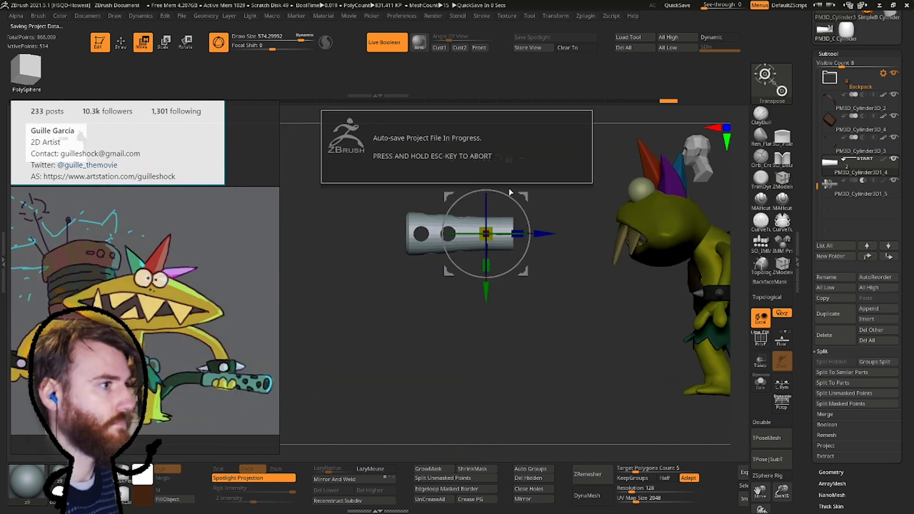
Lengthen the tube's rear end and move the cutting cylinders into the Nozzle folder.
drag(542, 234, 564, 234)
key(q)
right_drag(672, 239, 657, 255)
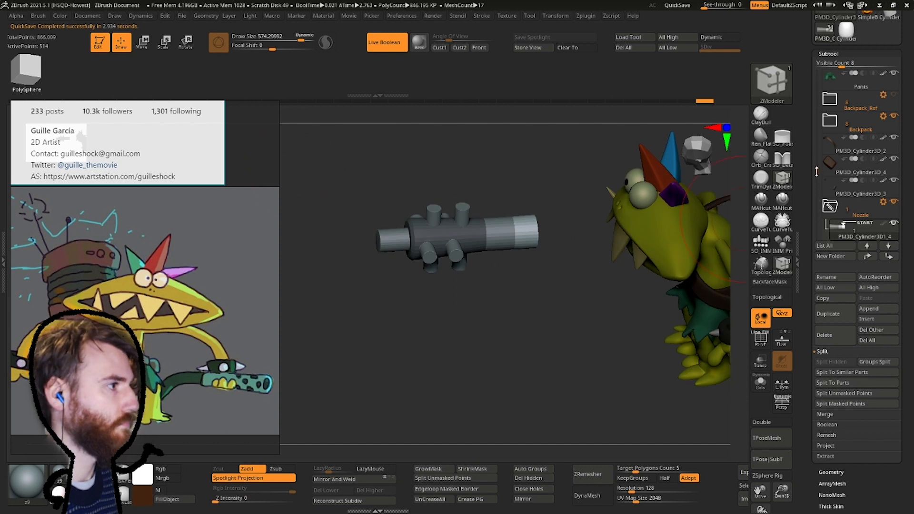
scroll(838, 208, down, 3)
drag(838, 186, 839, 165)
Bevel the rim at the tube's rear end with ZModeler.
shift+right_drag(372, 308, 400, 291)
alt+right_drag(400, 290, 373, 362)
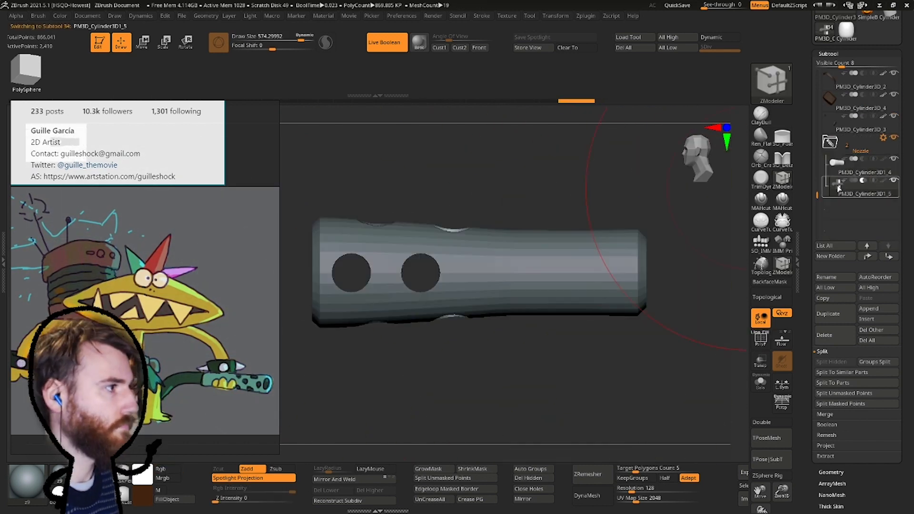
key(b)
key(z)
key(m)
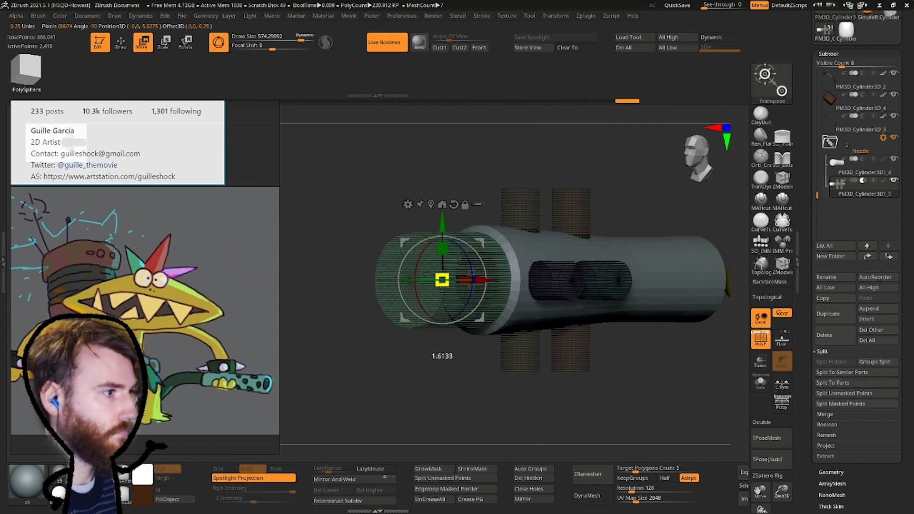
Try to enlarge the front part of the bore cylinder in the wireframe view and undo the change.
right_drag(456, 253, 362, 280)
key(shift+f)
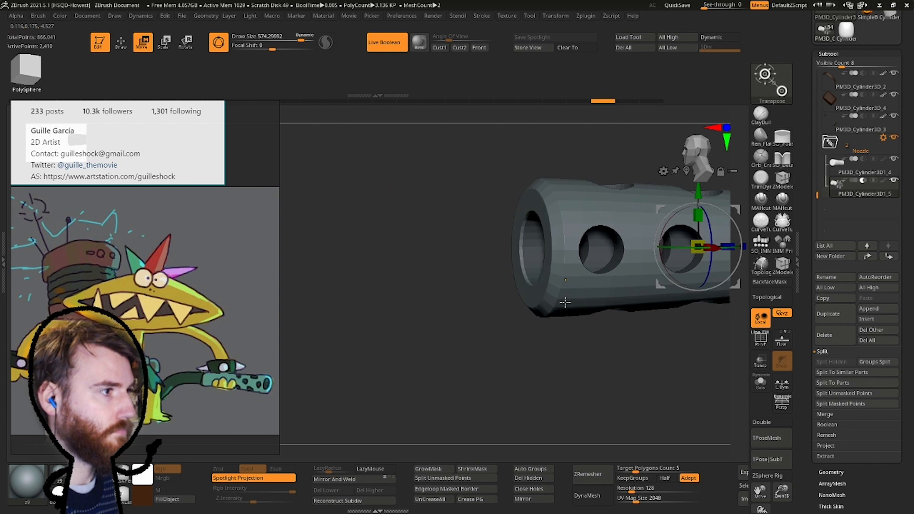
key(ctrl+z)
Isolate the central bore cylinder from the crossing cylinders and mask its rear part.
key(shift+f)
key(shift+d)
ctrl+shift+click(505, 250)
click(760, 383)
ctrl+drag(351, 152, 548, 363)
key(w)
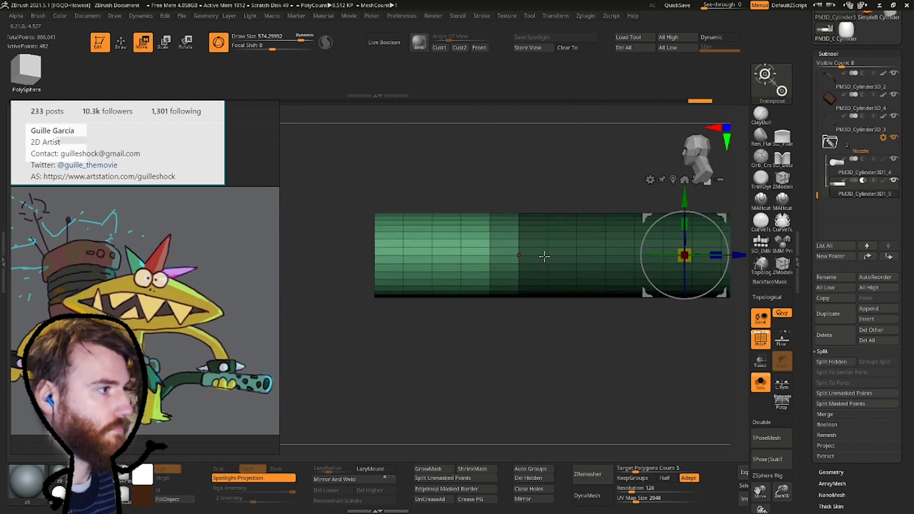
Scale up the bore cylinder's unmasked front end to widen the tube's opening, checking it against the boolean preview.
key(shift+s)
mouse_move(409, 242)
right_down()
mouse_move(443, 250)
mouse_move(391, 262)
right_up()
click(763, 384)
right_drag(596, 314, 614, 318)
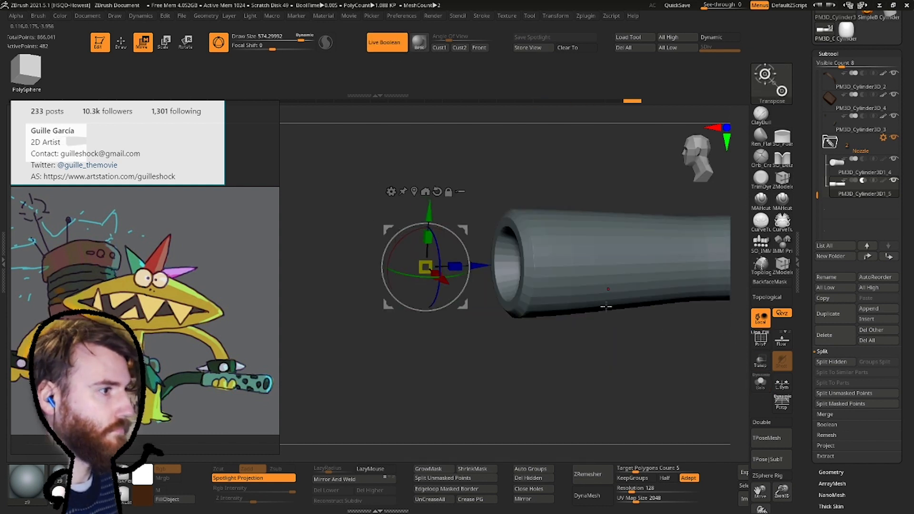
shift+right_drag(484, 280, 638, 345)
mouse_move(525, 273)
mouse_down()
mouse_move(538, 273)
mouse_move(527, 273)
mouse_up()
Show the hidden crossing cylinders again so the side holes are cut into the tube.
key(q)
right_drag(733, 226, 376, 200)
ctrl+shift+click(412, 163)
ctrl+right_drag(376, 200, 381, 233)
Move the nozzle tube and its cutting cylinders together into the monster's hand.
key(w)
click(847, 192)
right_drag(540, 235, 787, 197)
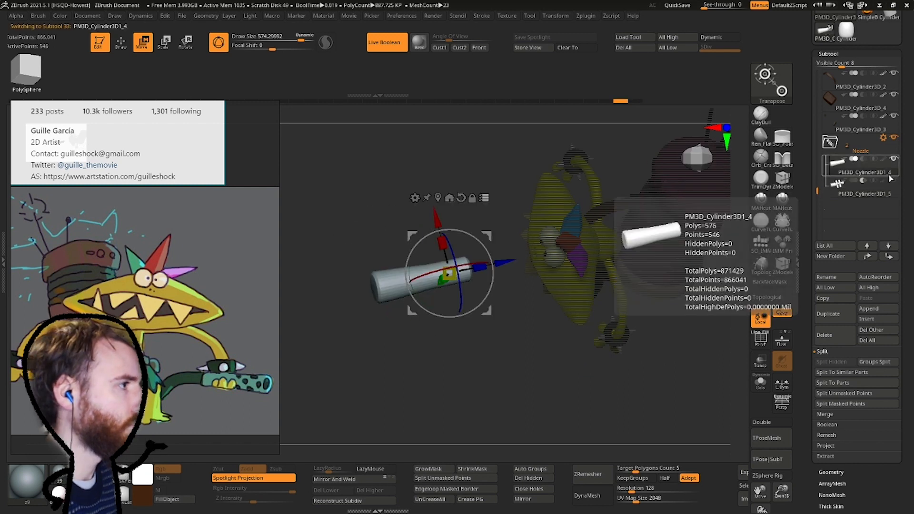
shift+right_drag(586, 238, 574, 286)
drag(575, 288, 572, 291)
mouse_move(572, 291)
right_down()
mouse_move(659, 261)
mouse_move(556, 248)
mouse_move(577, 227)
mouse_move(514, 224)
mouse_move(430, 245)
mouse_move(476, 238)
mouse_move(443, 229)
mouse_move(459, 217)
right_up()
Draw a hose from the nozzle's rear end with the CurveTube brush and split it into its own subtool.
key(q)
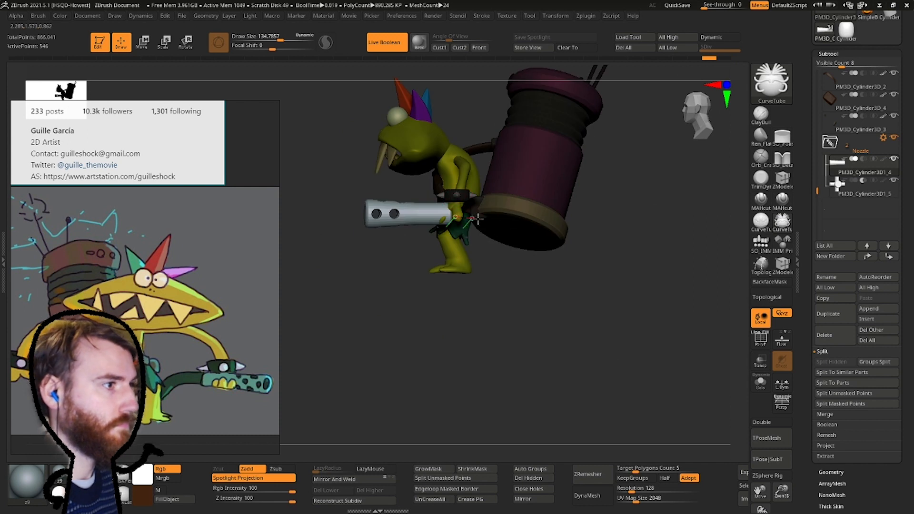
drag(577, 256, 574, 239)
shift+right_drag(574, 200, 465, 216)
key(w)
click(464, 479)
key(q)
key(ctrl+z)
key(w)
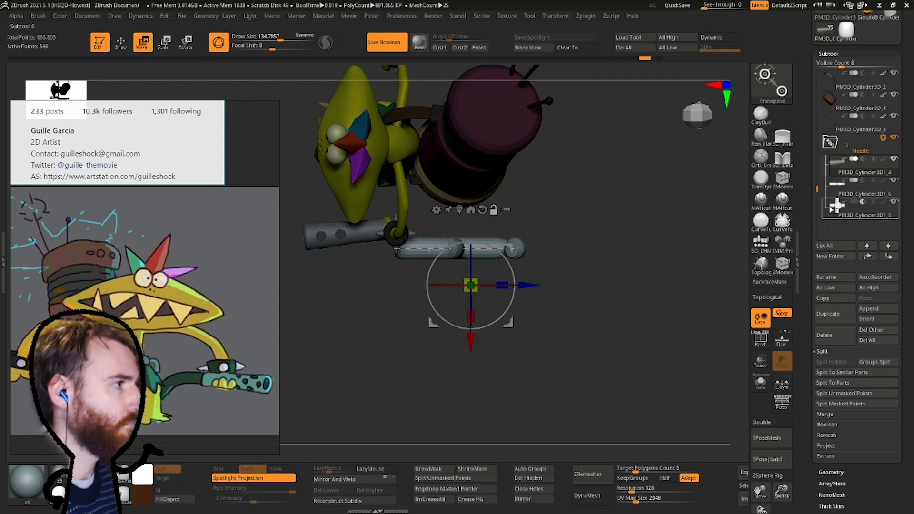
Select the hose subtool and bend it down behind the nozzle with the Move brush.
click(838, 188)
drag(455, 215, 448, 202)
mouse_move(449, 203)
shift+right_down()
mouse_move(500, 245)
mouse_move(473, 200)
mouse_move(465, 224)
shift+right_up()
key(q)
drag(464, 224, 460, 207)
right_drag(460, 208, 496, 204)
drag(498, 195, 505, 162)
right_drag(505, 162, 472, 174)
Adjust the Move brush size and pull the hose's far end up to the underside of the backpack.
key(space)
drag(462, 175, 450, 175)
mouse_move(469, 174)
right_down()
mouse_move(496, 167)
mouse_move(457, 143)
right_up()
key(space)
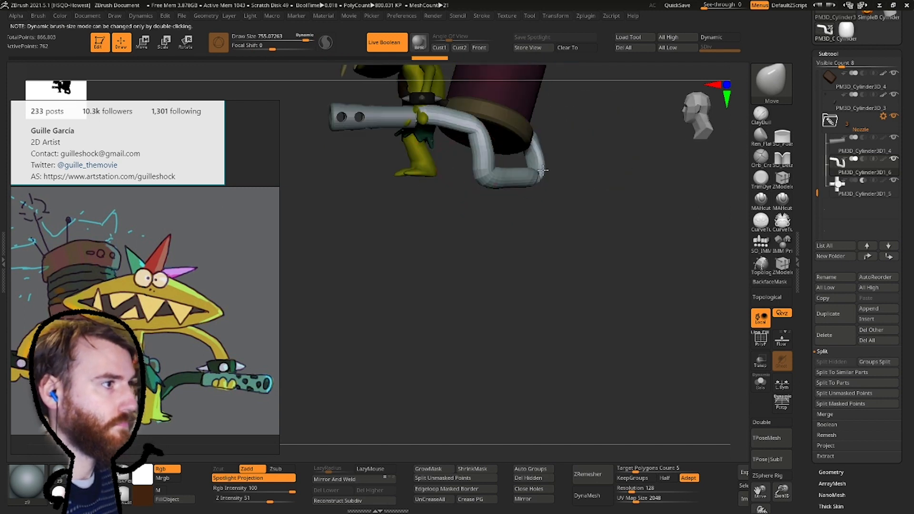
drag(539, 188, 534, 190)
right_drag(534, 191, 484, 216)
drag(484, 216, 490, 210)
right_drag(491, 209, 547, 238)
Isolate the hose in wireframe and hide the faces at both of its ends.
click(760, 339)
click(760, 383)
mouse_move(391, 190)
ctrl+right_down()
mouse_move(373, 212)
mouse_move(389, 206)
ctrl+right_up()
ctrl+alt+shift+drag(389, 207, 419, 304)
right_drag(572, 206, 610, 240)
ctrl+alt+shift+drag(610, 240, 653, 269)
right_drag(614, 229, 604, 217)
mouse_move(634, 277)
ctrl+right_down()
mouse_move(628, 238)
mouse_move(596, 224)
mouse_move(561, 241)
mouse_move(558, 273)
ctrl+right_up()
Delete the hose's hidden faces and ZRemesh it with a target polygon count of 0.1.
key(d)
click(528, 478)
click(760, 383)
drag(558, 272, 552, 282)
mouse_move(552, 282)
right_down()
mouse_move(549, 207)
mouse_move(603, 457)
right_up()
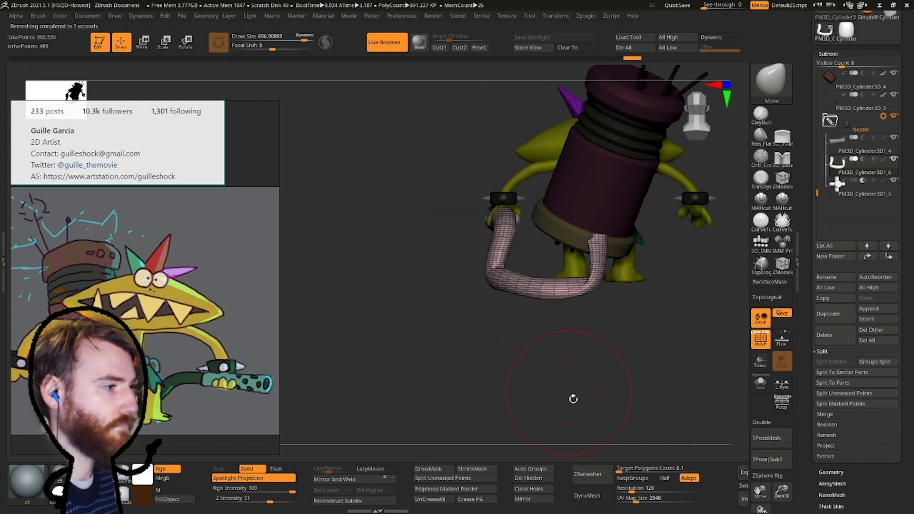
Reshape the remeshed hose with a large Move brush so it hangs in a smooth loop between nozzle and backpack.
ctrl+right_drag(595, 281, 595, 290)
drag(595, 286, 584, 305)
mouse_move(583, 305)
right_down()
mouse_move(633, 295)
mouse_move(620, 229)
mouse_move(505, 276)
right_up()
mouse_move(505, 277)
ctrl+right_down()
mouse_move(487, 306)
mouse_move(493, 318)
ctrl+right_up()
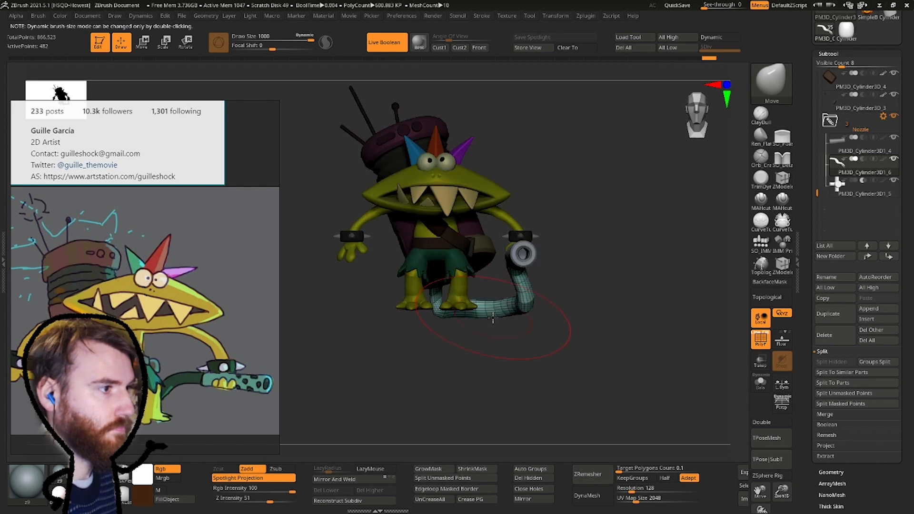
right_drag(436, 312, 576, 434)
mouse_move(482, 281)
right_down()
mouse_move(466, 280)
mouse_move(612, 364)
mouse_move(571, 329)
mouse_move(555, 290)
right_up()
Set ZModeler's edge action to add edges to a curve and try it on the hose's edges.
key(b)
key(z)
key(m)
key(shift+f)
key(shift+f)
key(space)
click(438, 277)
ctrl+right_drag(614, 281, 533, 316)
key(space)
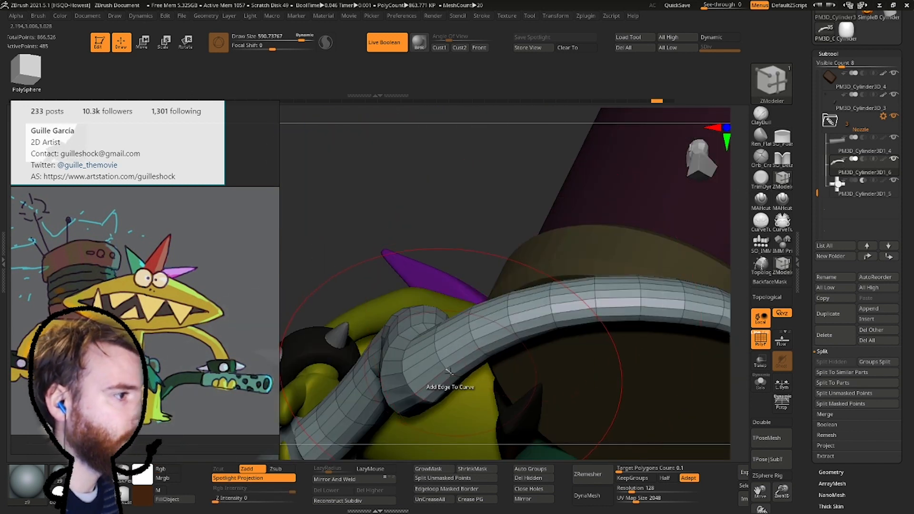
key(space)
mouse_move(490, 361)
right_down()
mouse_move(552, 333)
mouse_move(581, 305)
right_up()
Hide polygon strips running along the length of the hose.
ctrl+shift+click(772, 94)
ctrl+shift+click(289, 133)
ctrl+shift+click(472, 347)
mouse_move(472, 347)
ctrl+right_down()
mouse_move(477, 243)
mouse_move(335, 221)
mouse_move(504, 315)
mouse_move(476, 247)
ctrl+right_up()
ctrl+shift+click(335, 220)
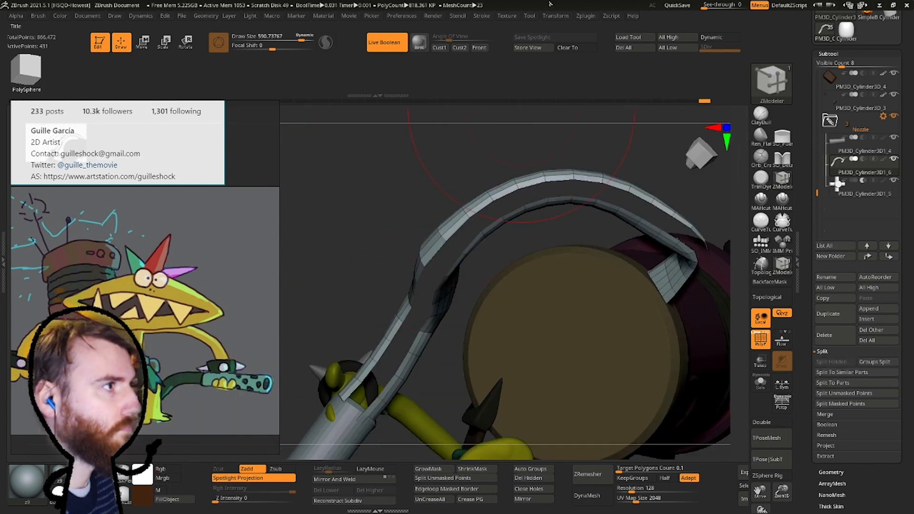
Try a ZModeler edge action on the hose again and look for a curve option in the stroke's curve settings.
key(b)
key(z)
key(m)
click(486, 15)
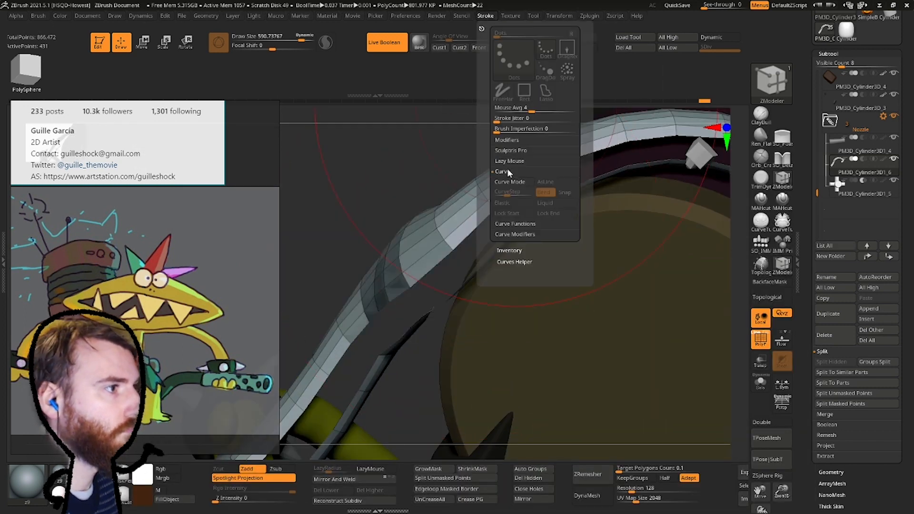
key(b)
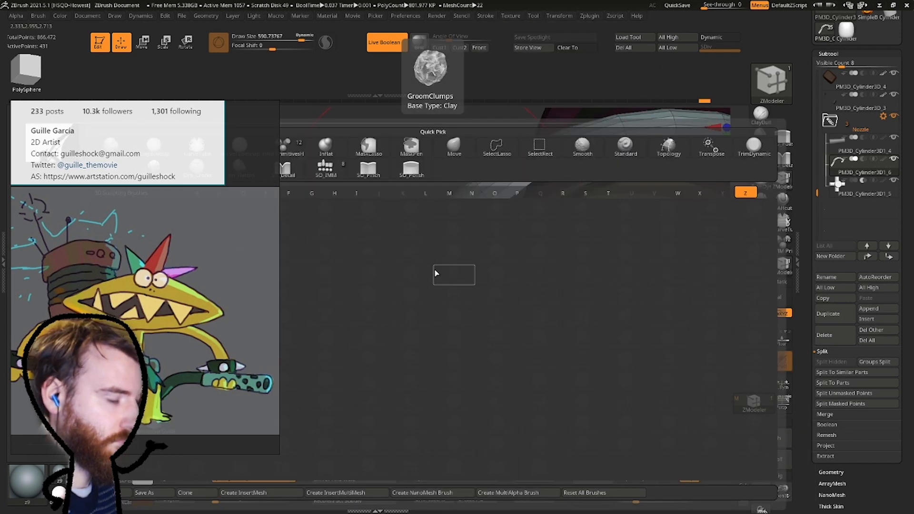
key(z)
key(m)
key(space)
click(333, 274)
click(359, 341)
click(419, 245)
click(566, 16)
mouse_move(481, 209)
right_down()
mouse_move(472, 249)
mouse_move(482, 230)
mouse_move(667, 170)
mouse_move(598, 212)
mouse_move(571, 204)
right_up()
click(485, 16)
click(514, 236)
Isolate the hose and create a guide curve along its length with the Topology brush.
mouse_move(409, 181)
ctrl+right_down()
mouse_move(370, 236)
mouse_move(477, 267)
ctrl+right_up()
click(761, 383)
ctrl+right_drag(712, 376, 510, 245)
key(b)
key(t)
key(o)
mouse_move(530, 205)
right_down()
mouse_move(490, 265)
mouse_move(506, 245)
mouse_move(545, 286)
mouse_move(475, 300)
mouse_move(412, 331)
right_up()
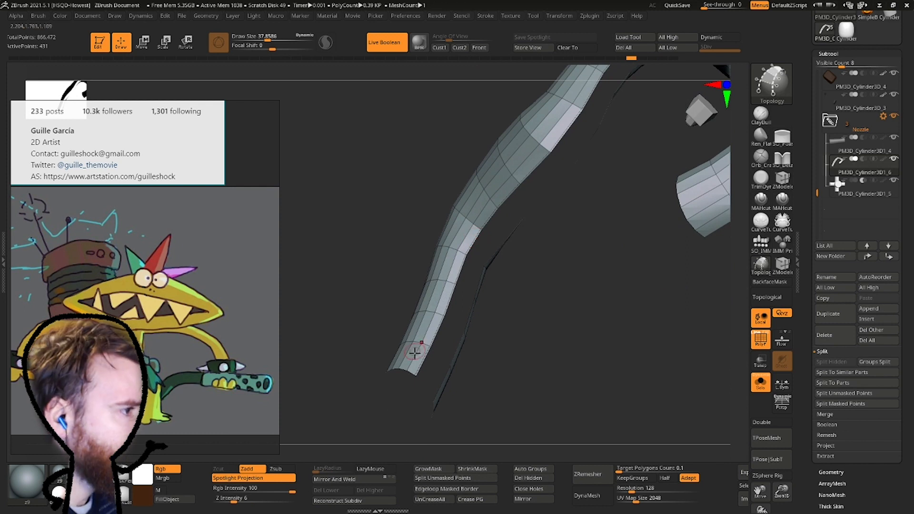
right_drag(486, 218, 400, 240)
mouse_move(543, 173)
right_down()
mouse_move(563, 217)
mouse_move(523, 217)
right_up()
key(ctrl+shift+s)
right_drag(613, 175, 614, 234)
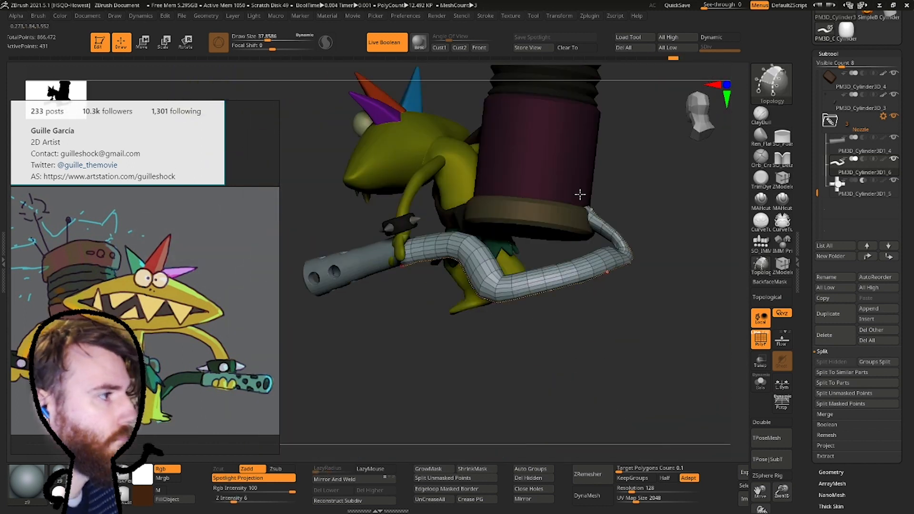
Try generating a CurveTube along the hose's curve with a draw size of about 18.6.
right_drag(580, 194, 458, 205)
key(space)
drag(423, 185, 418, 185)
click(466, 270)
key(space)
click(469, 267)
key(space)
drag(471, 266, 467, 265)
right_drag(469, 266, 484, 264)
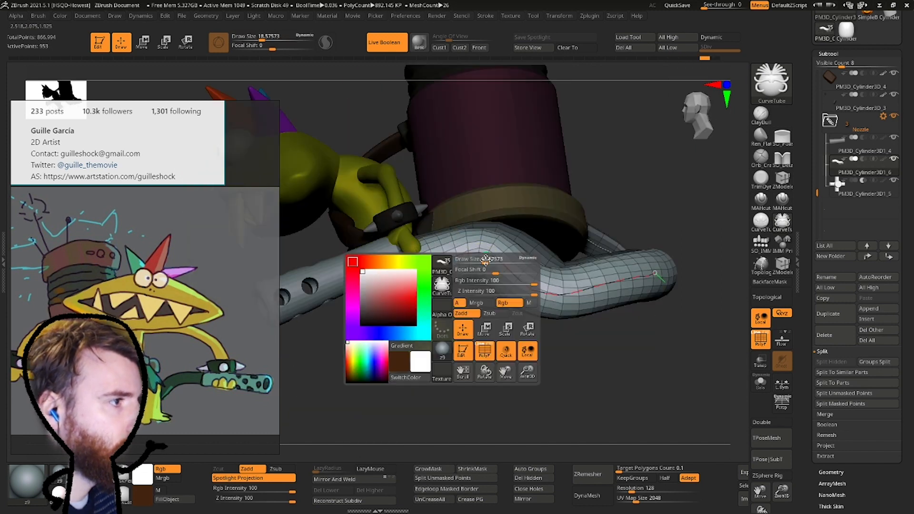
key(space)
right_drag(551, 292, 572, 281)
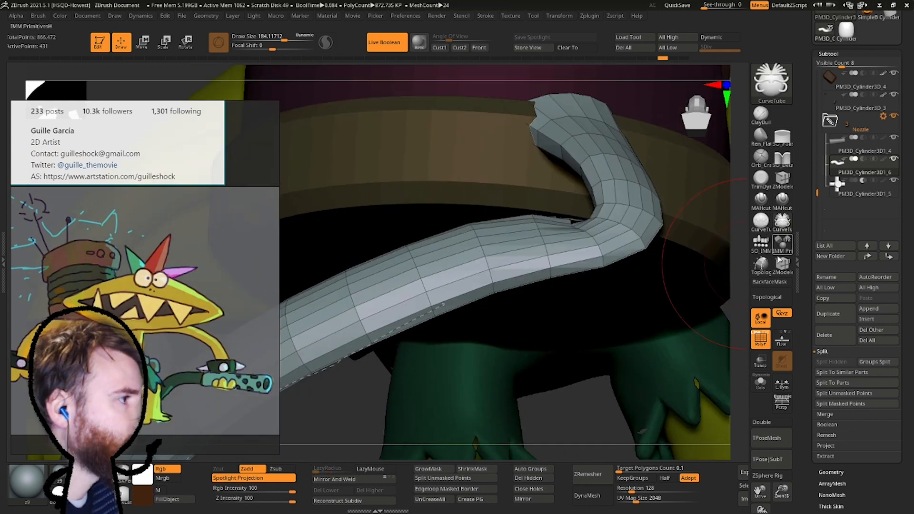
Generate a thinner tube along the hose's guide curve with the CurveTube brush, adjusting its draw size.
drag(443, 304, 478, 296)
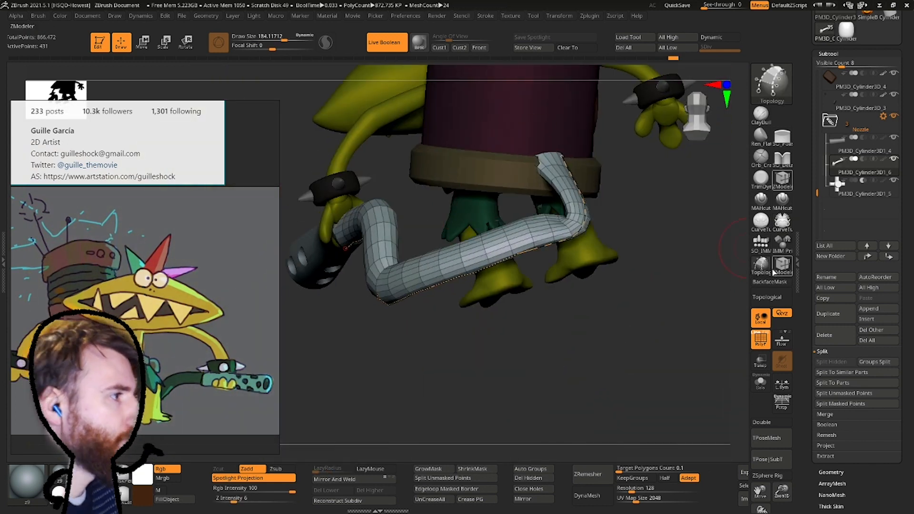
mouse_move(476, 238)
mouse_down()
mouse_move(524, 214)
mouse_move(596, 200)
mouse_up()
key(space)
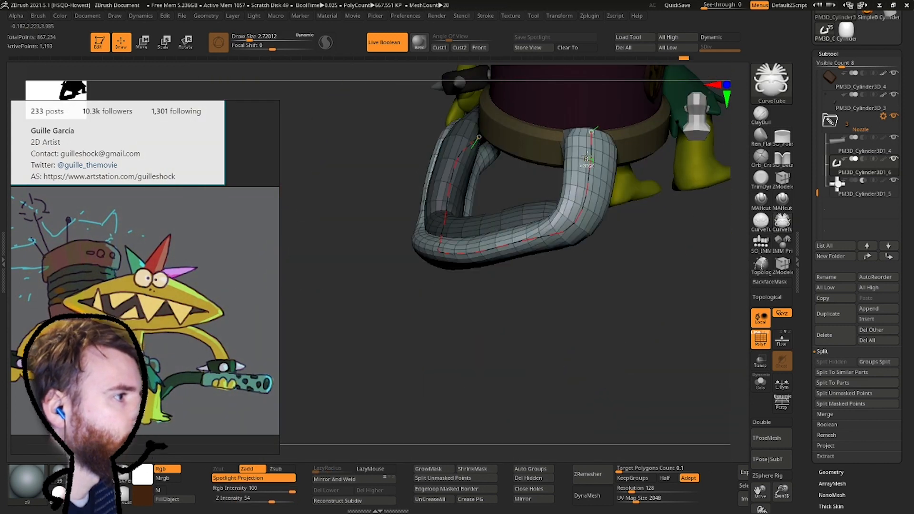
drag(619, 214, 572, 215)
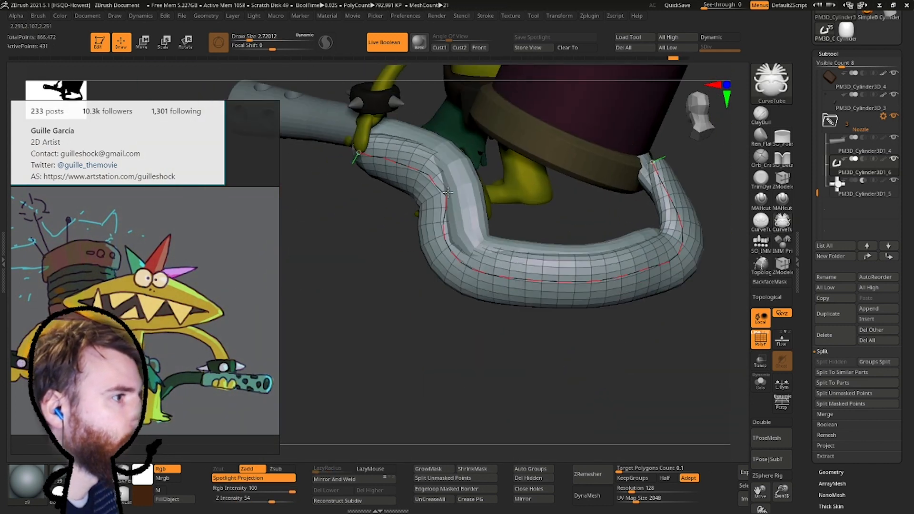
key(space)
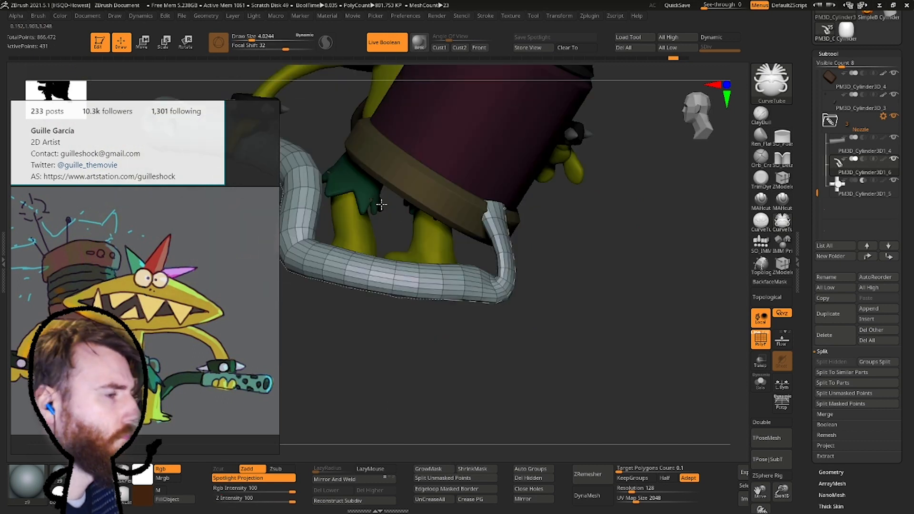
drag(378, 200, 524, 228)
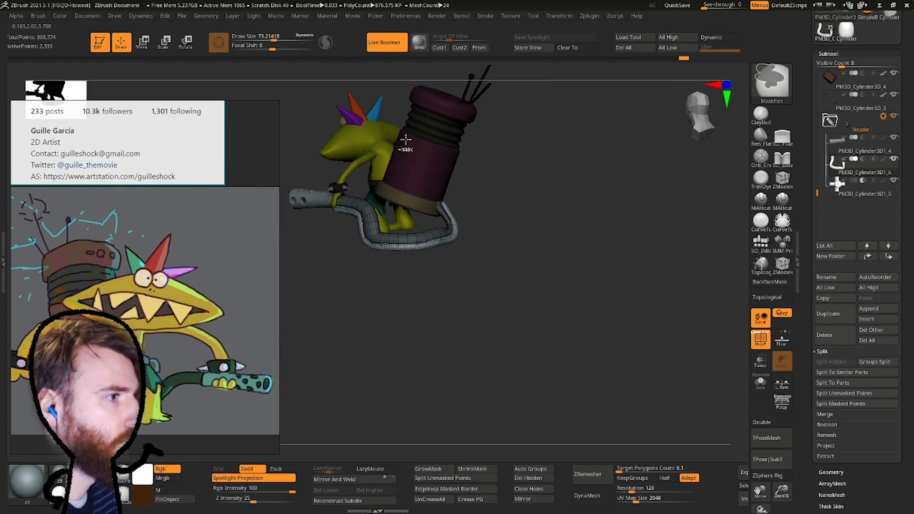
mouse_move(477, 215)
mouse_down()
mouse_move(429, 224)
mouse_move(390, 214)
mouse_up()
key(space)
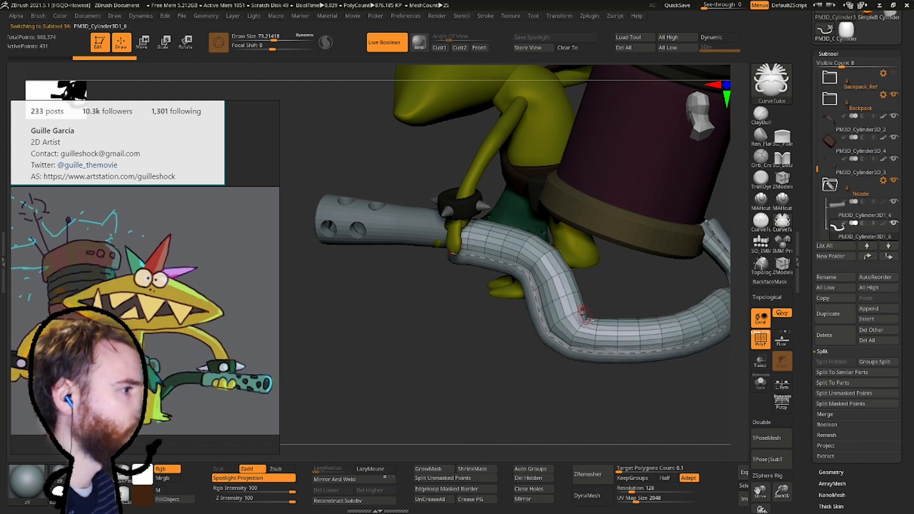
ZRemesh the thin tube with a target polygon count of 0.1 and ready a size 1000 Move brush for it.
click(588, 475)
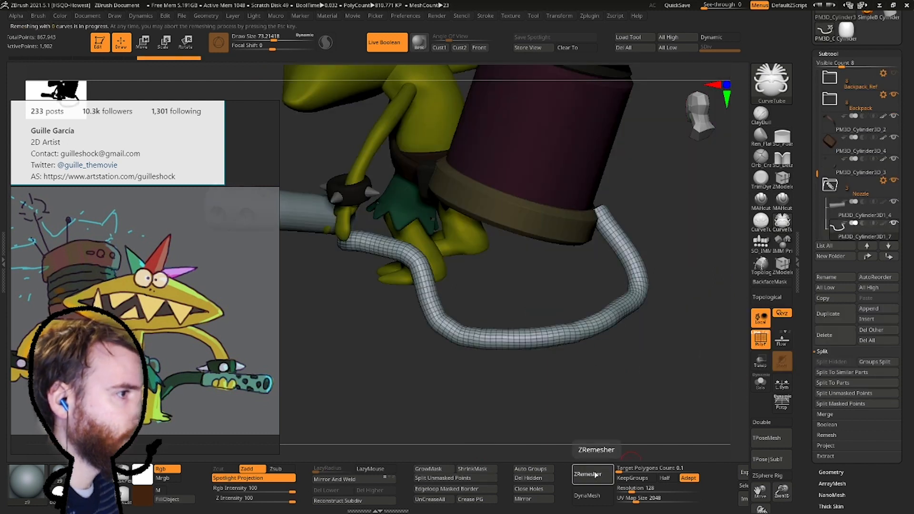
mouse_move(634, 372)
mouse_down()
mouse_move(605, 367)
mouse_move(585, 265)
mouse_up()
key(w)
key(q)
ctrl+right_drag(585, 265, 531, 267)
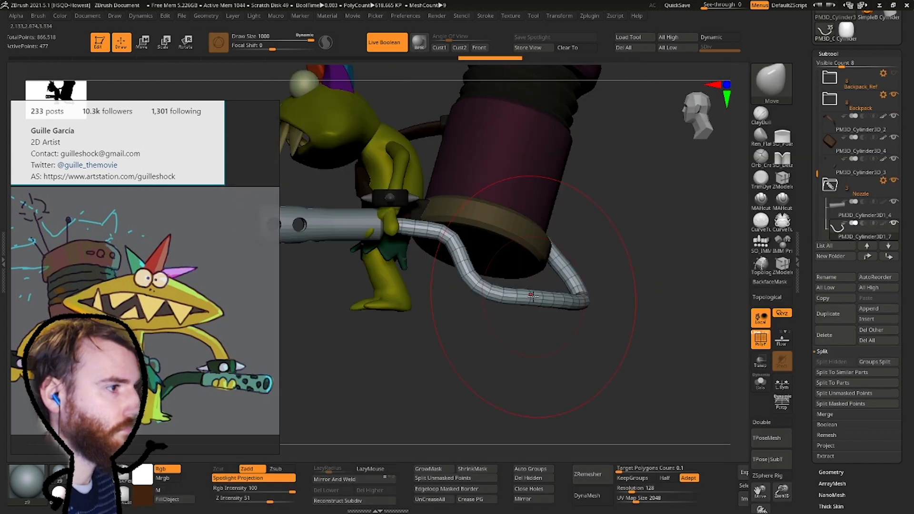
drag(817, 174, 817, 74)
click(834, 79)
alt+right_drag(651, 165, 745, 141)
Reposition and reshape the nozzle and hose so the hose runs along the ground between the weapon and the backpack.
key(w)
mouse_move(565, 276)
right_down()
mouse_move(572, 304)
mouse_move(576, 269)
right_up()
alt+click(576, 269)
key(q)
key(space)
mouse_move(639, 274)
right_down()
mouse_move(540, 239)
mouse_move(523, 281)
mouse_move(619, 276)
right_up()
right_drag(545, 211, 523, 215)
alt+click(429, 227)
mouse_move(595, 219)
right_down()
mouse_move(624, 269)
mouse_move(878, 309)
mouse_move(429, 162)
mouse_move(414, 191)
right_up()
key(q)
alt+click(625, 286)
alt+click(458, 176)
key(w)
ctrl+drag(431, 261, 577, 261)
mouse_move(577, 286)
right_down()
mouse_move(485, 341)
mouse_move(512, 310)
mouse_move(457, 281)
mouse_move(505, 295)
mouse_move(295, 381)
right_up()
key(q)
mouse_move(296, 381)
right_down()
mouse_move(318, 394)
mouse_move(362, 390)
right_up()
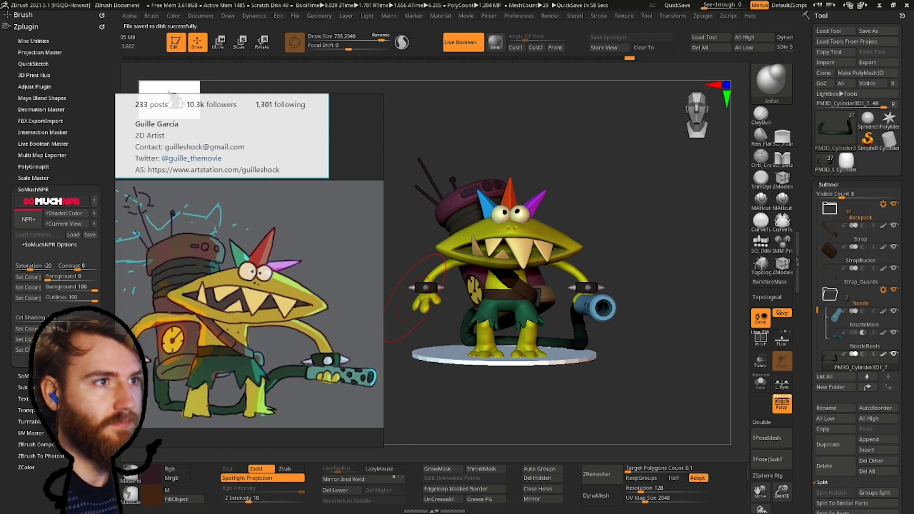
Move the reference image away from the model and create a Transpose Master pose mesh of all visible subtools.
drag(318, 212, 207, 173)
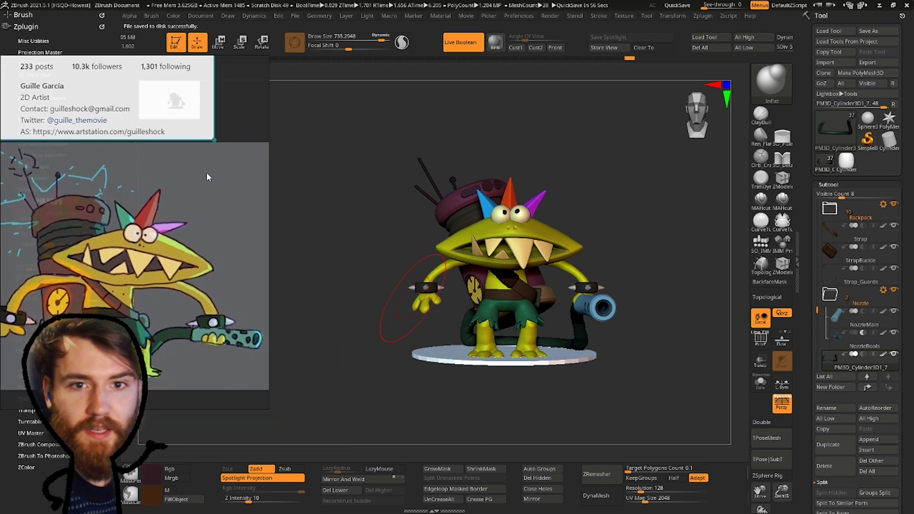
right_drag(475, 185, 478, 241)
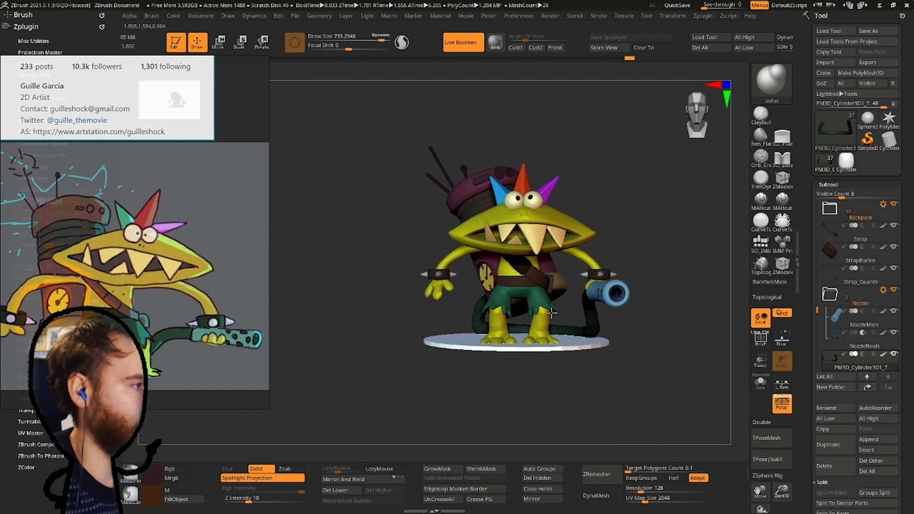
click(774, 438)
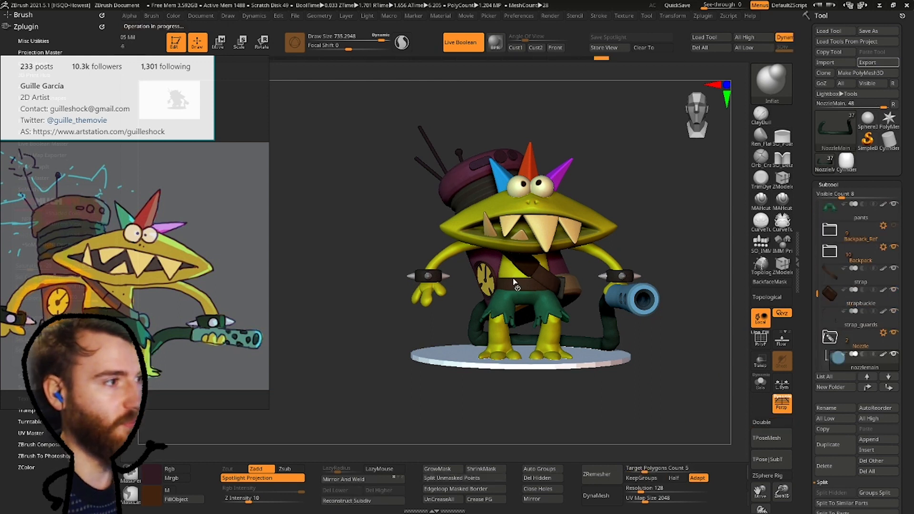
Try isolating parts of the combined pose mesh, and return to the original multi-part stinky_03 tool.
mouse_move(334, 219)
mouse_down()
mouse_move(448, 217)
mouse_move(471, 256)
mouse_move(464, 202)
mouse_move(429, 224)
mouse_move(470, 271)
mouse_up()
ctrl+shift+click(473, 272)
ctrl+shift+click(473, 273)
ctrl+shift+click(607, 138)
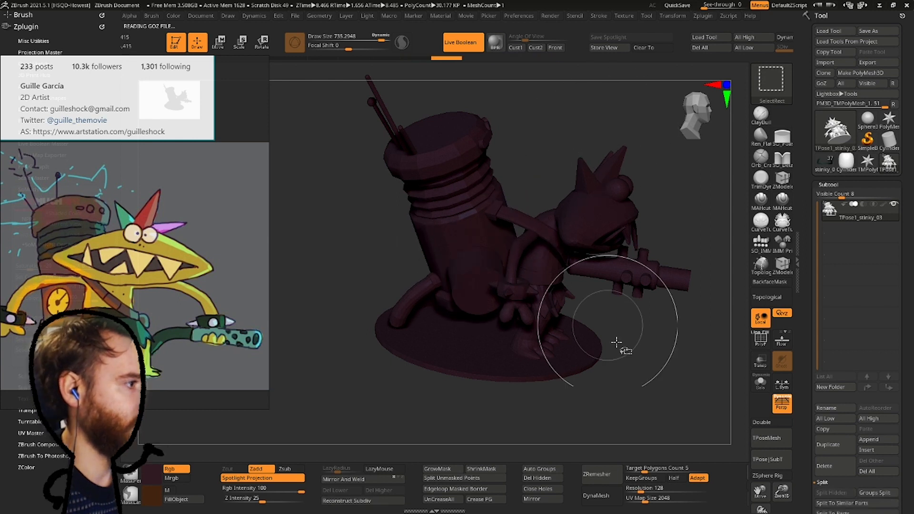
click(828, 164)
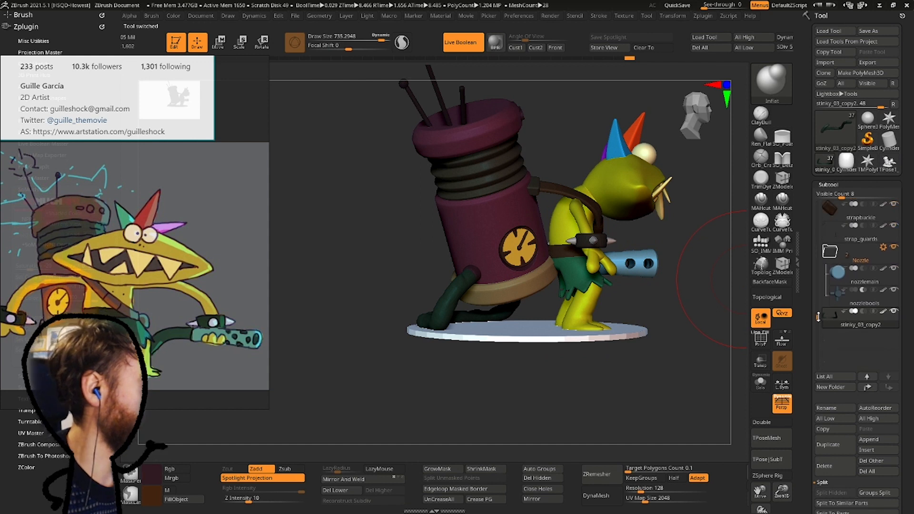
Hide the backpack, strap, strap buckle and strap guards, and create a new TPoseMesh from the visible subtools.
click(895, 247)
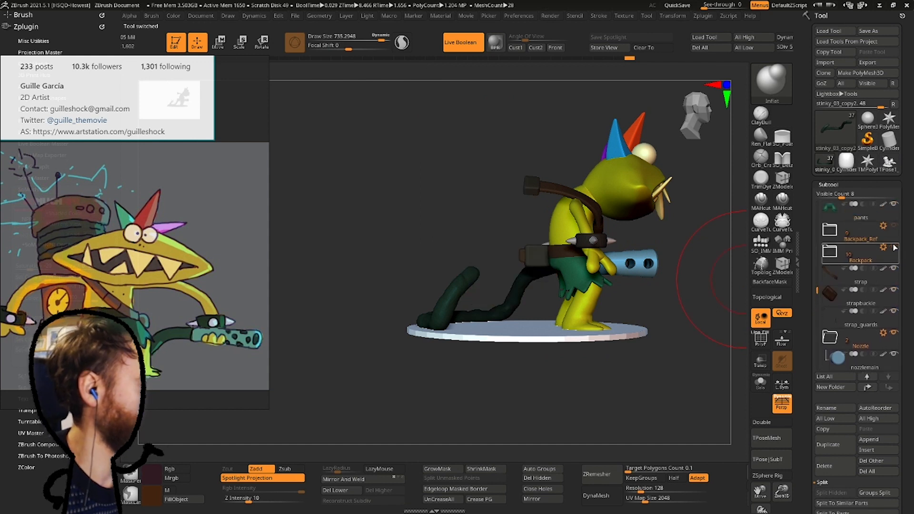
drag(710, 267, 498, 219)
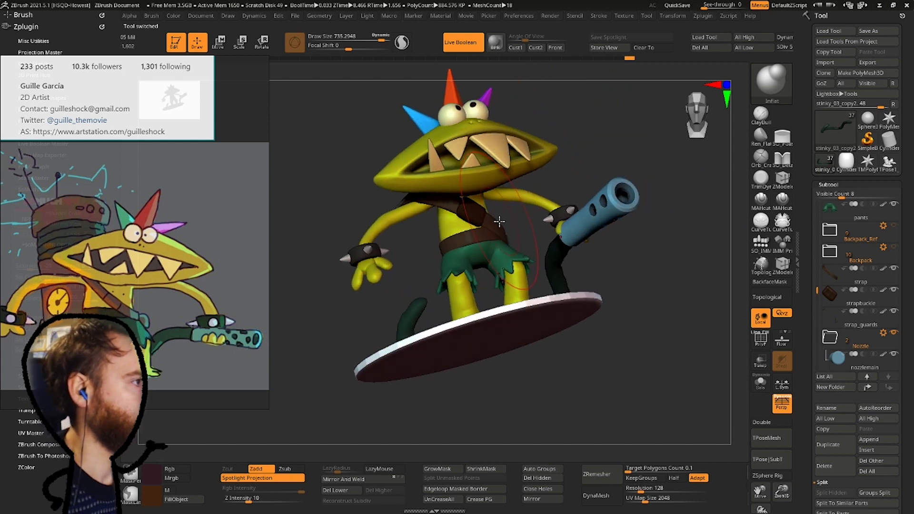
click(896, 269)
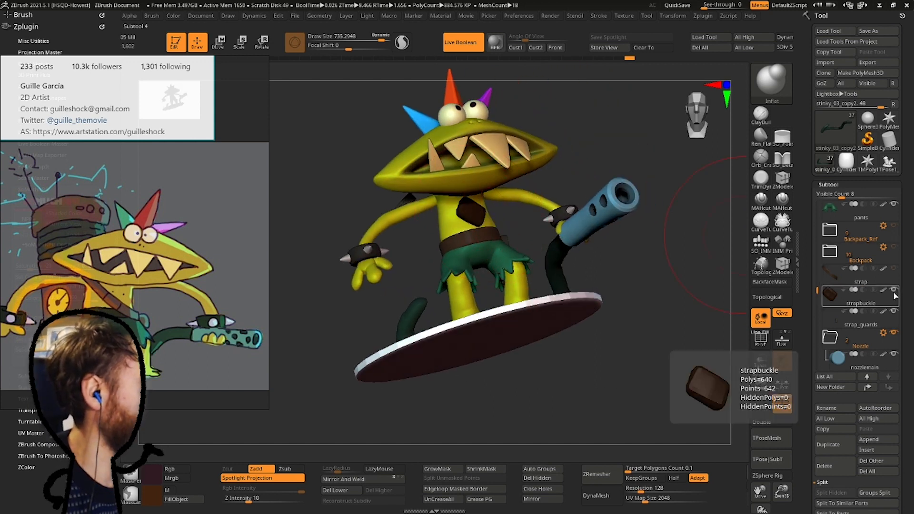
drag(701, 286, 521, 178)
alt+right_drag(499, 195, 559, 332)
right_drag(661, 319, 667, 303)
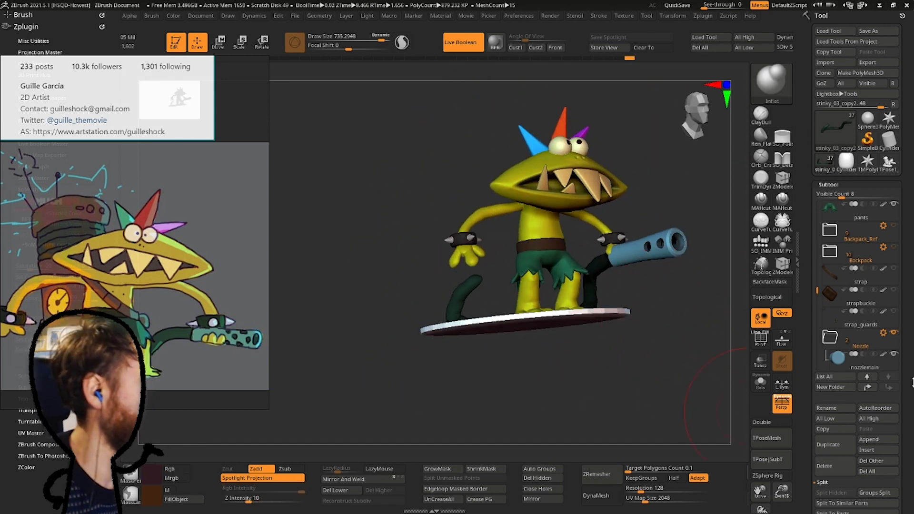
scroll(909, 385, down, 4)
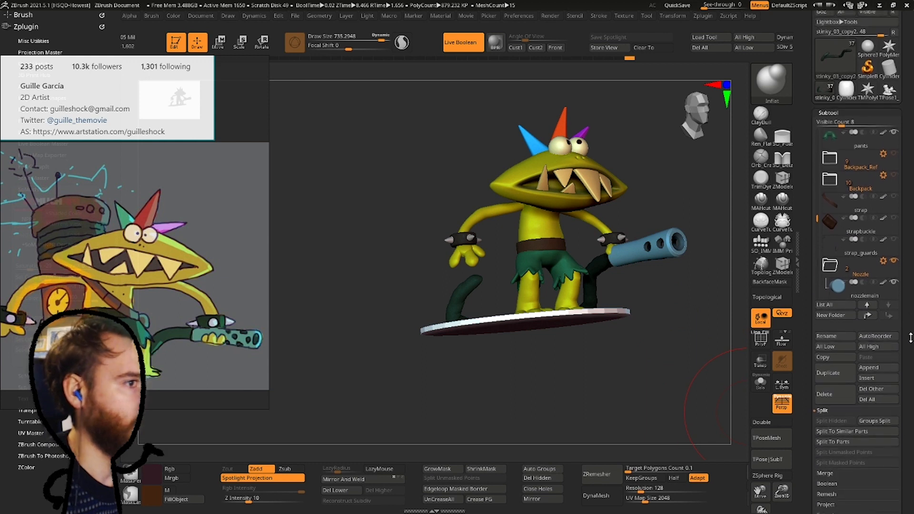
click(763, 446)
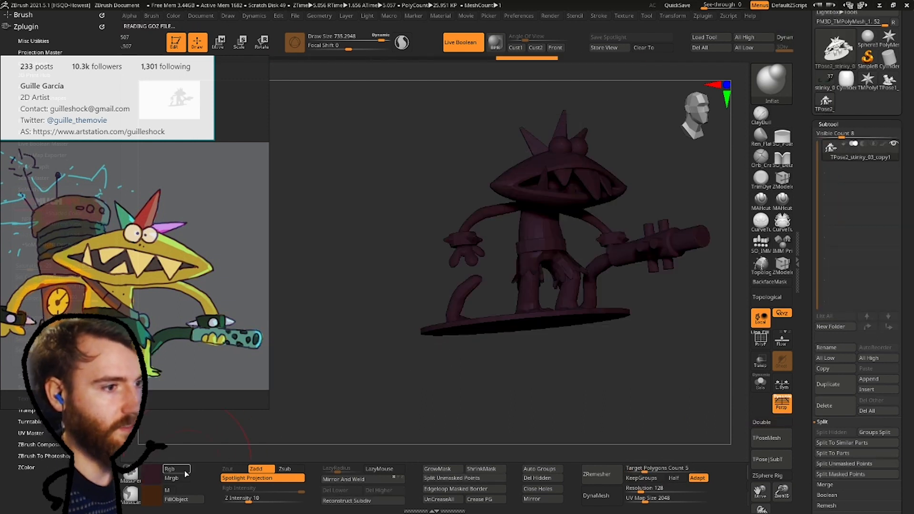
Close the plugin tray and place the concept reference image in the freed space beside the model.
drag(196, 483, 282, 483)
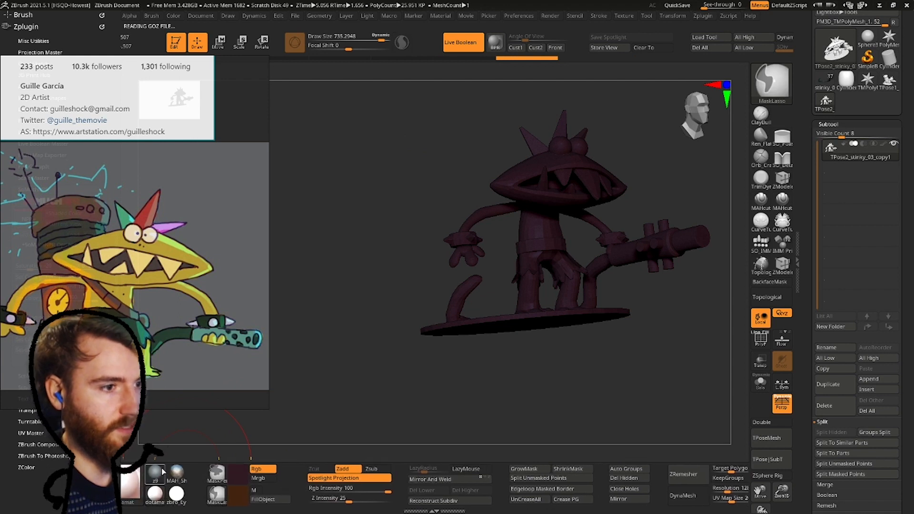
drag(113, 270, 391, 248)
click(118, 260)
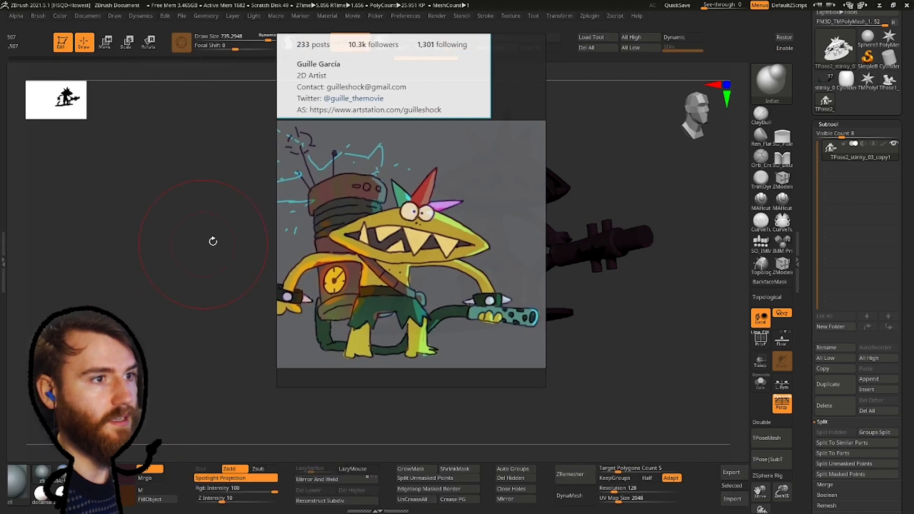
drag(334, 253, 63, 286)
drag(524, 286, 790, 161)
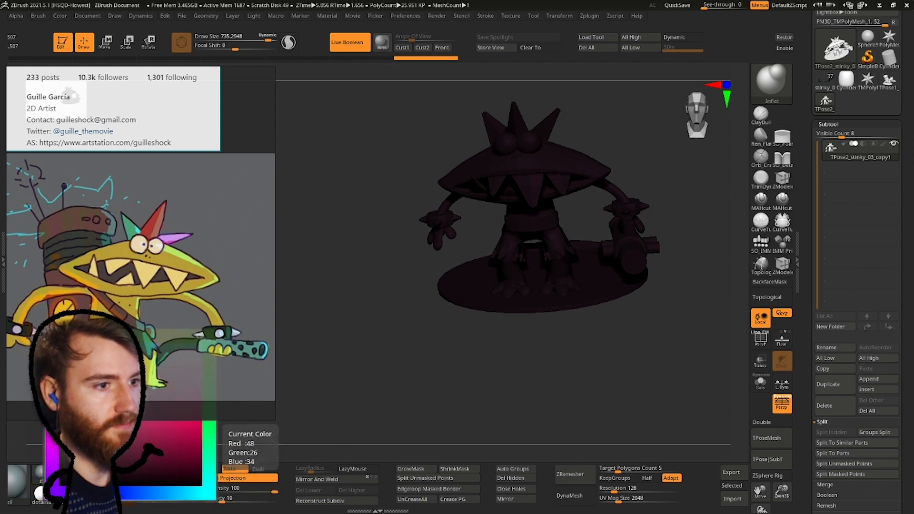
Lighten the pose mesh's display colour and turn on PolyFrame to show its polygroups.
drag(392, 239, 452, 204)
alt+right_drag(453, 205, 435, 237)
alt+right_drag(435, 329, 476, 198)
alt+right_drag(478, 123, 472, 220)
click(760, 338)
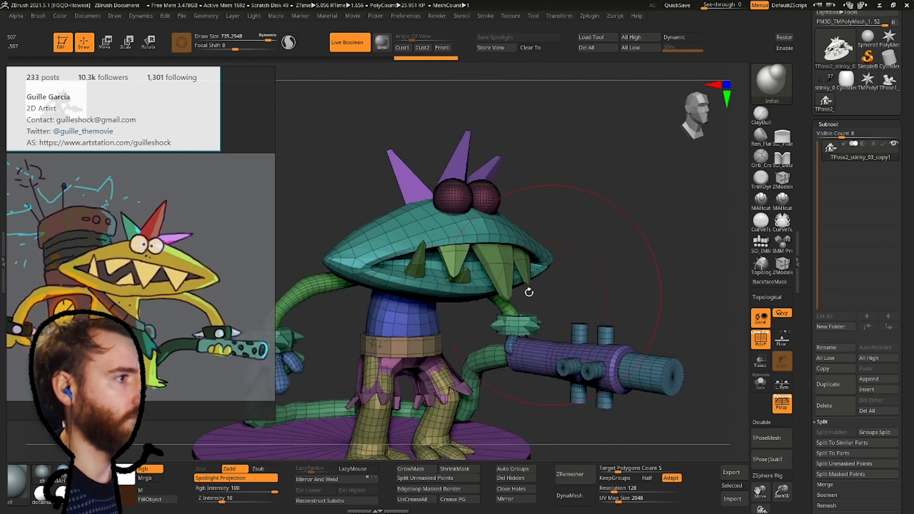
Hide the head, eye, spike and teeth polygroups, mask the remaining body and show the whole pose mesh again.
alt+right_drag(481, 238, 512, 223)
ctrl+shift+click(494, 185)
ctrl+shift+click(494, 185)
ctrl+shift+click(481, 209)
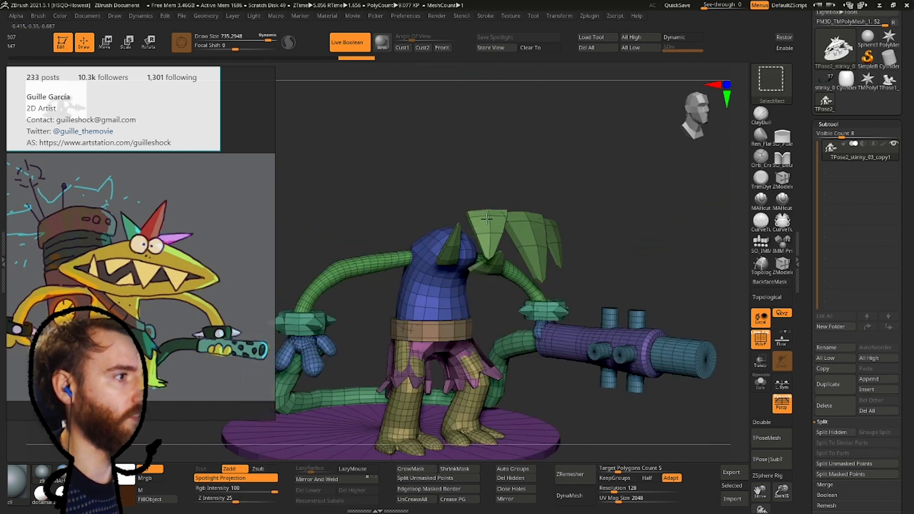
ctrl+shift+click(615, 197)
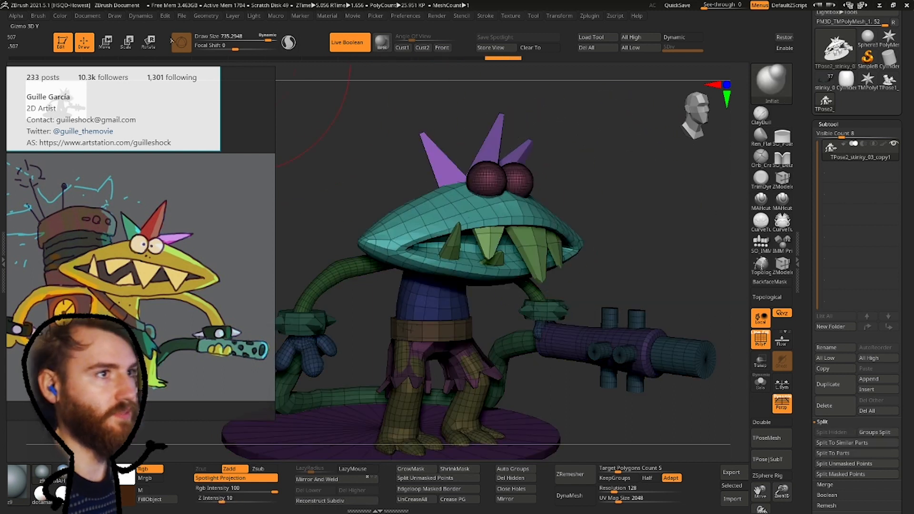
Scale and rotate the unmasked head on the body with the transform gizmo, checking it from the side and above.
click(125, 46)
right_drag(614, 169, 640, 151)
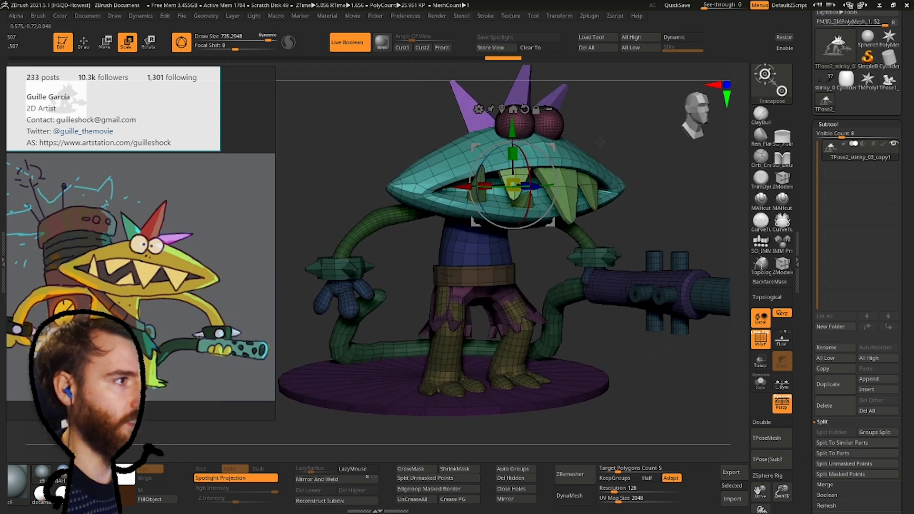
right_drag(564, 153, 545, 153)
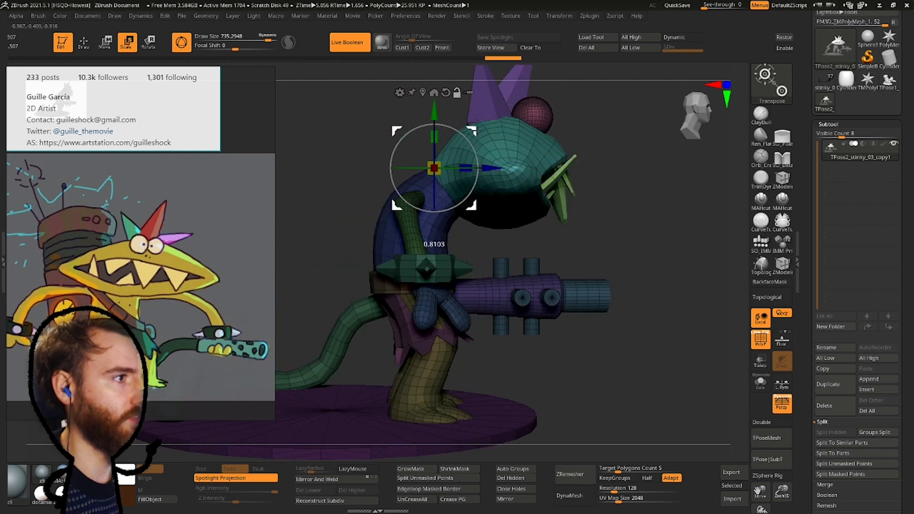
right_drag(486, 138, 499, 151)
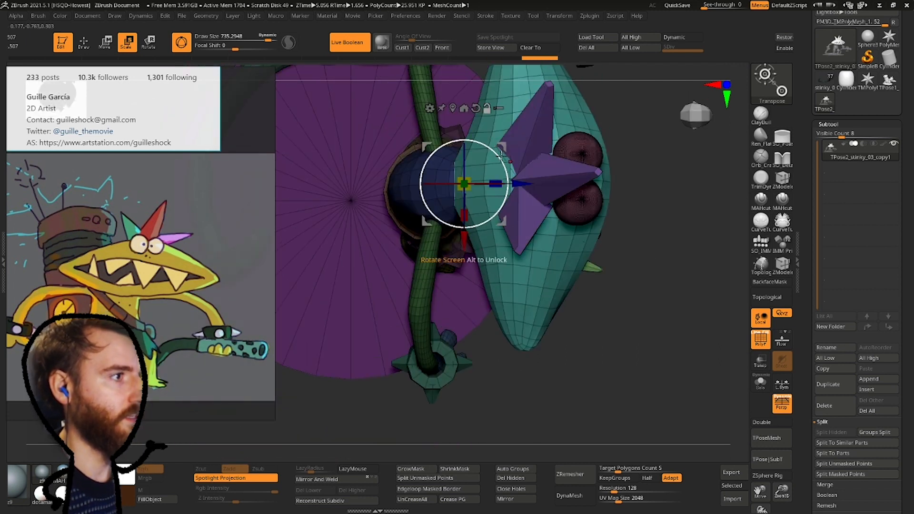
right_drag(498, 201, 421, 346)
Isolate the free arm with its spiked bracelet and hand by masking the rest of the pose mesh.
key(q)
key(f)
ctrl+shift+click(533, 219)
ctrl+shift+click(589, 224)
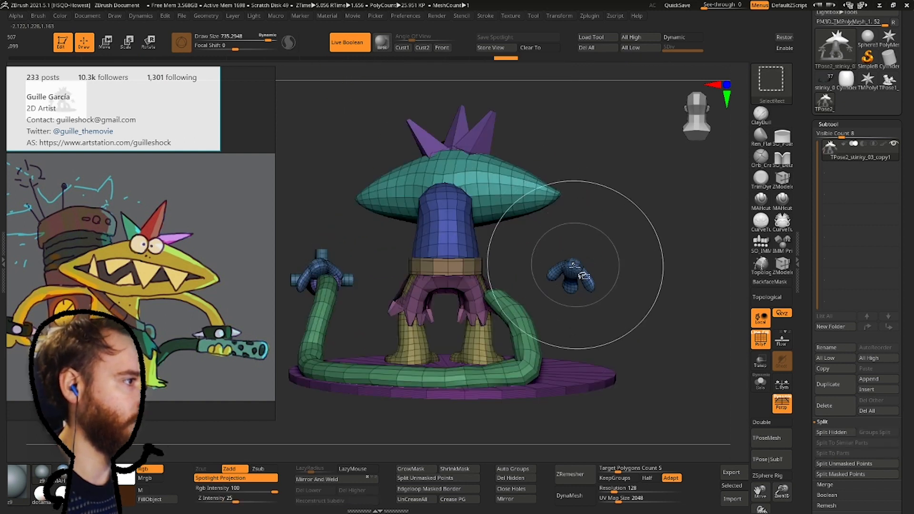
alt+right_drag(658, 288, 707, 221)
ctrl+drag(298, 389, 488, 73)
alt+right_drag(519, 119, 457, 172)
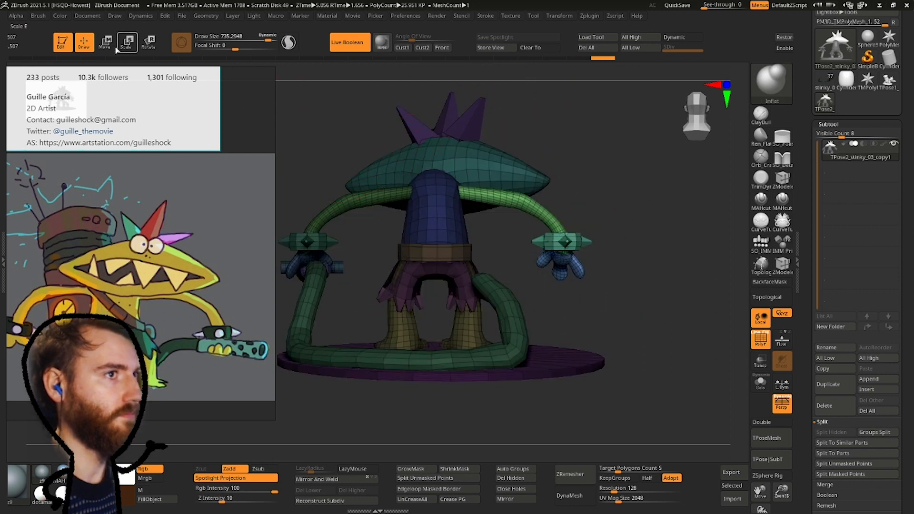
Place the gizmo at the free arm's shoulder and repose the arm, bracelet and hand together.
key(w)
alt+drag(471, 139, 484, 154)
mouse_move(484, 154)
mouse_down()
mouse_move(564, 153)
mouse_move(484, 154)
mouse_up()
right_drag(562, 200, 353, 204)
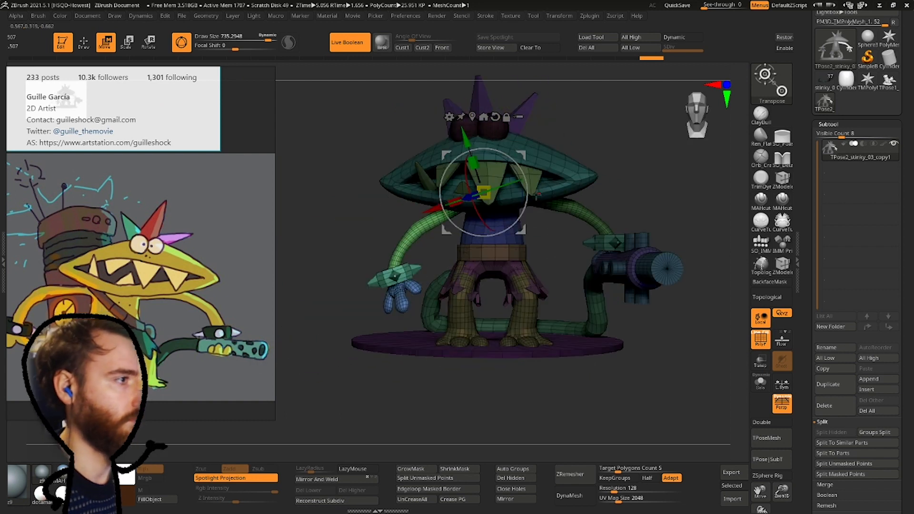
right_drag(531, 200, 455, 336)
Bend the free arm into a rounded downward curve with the Move Topological brush, varying the brush size.
click(84, 42)
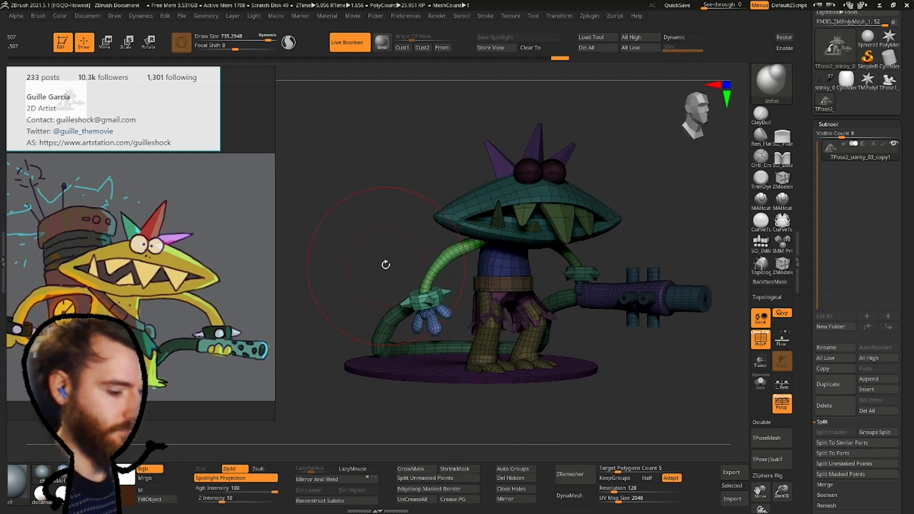
key(b)
key(m)
key(t)
key(space)
click(445, 261)
key(space)
click(449, 255)
mouse_move(447, 254)
right_down()
mouse_move(433, 246)
mouse_move(429, 266)
right_up()
key(space)
click(418, 263)
key(space)
click(432, 264)
key(space)
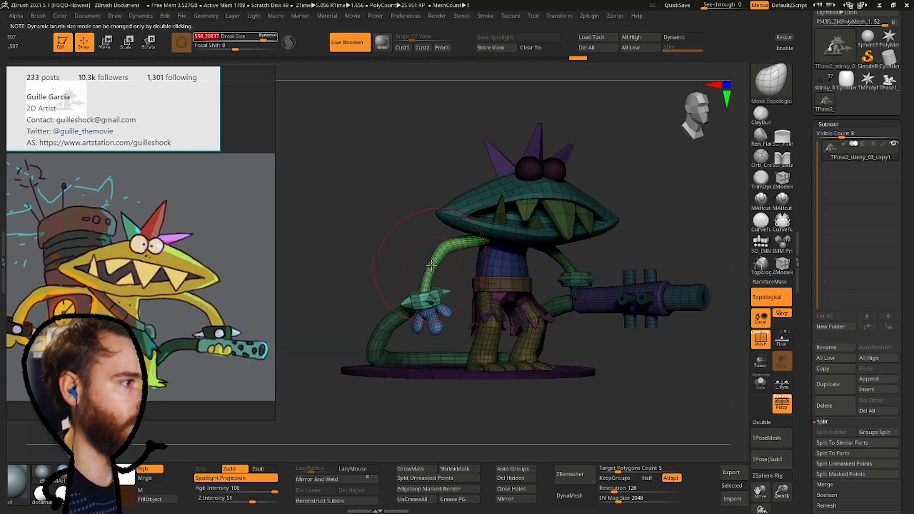
click(417, 262)
mouse_move(476, 235)
right_down()
mouse_move(442, 222)
mouse_move(503, 241)
mouse_move(472, 232)
mouse_move(393, 245)
mouse_move(405, 257)
mouse_move(422, 200)
right_up()
key(space)
click(441, 247)
mouse_move(421, 200)
ctrl+right_down()
mouse_move(433, 234)
mouse_move(414, 235)
ctrl+right_up()
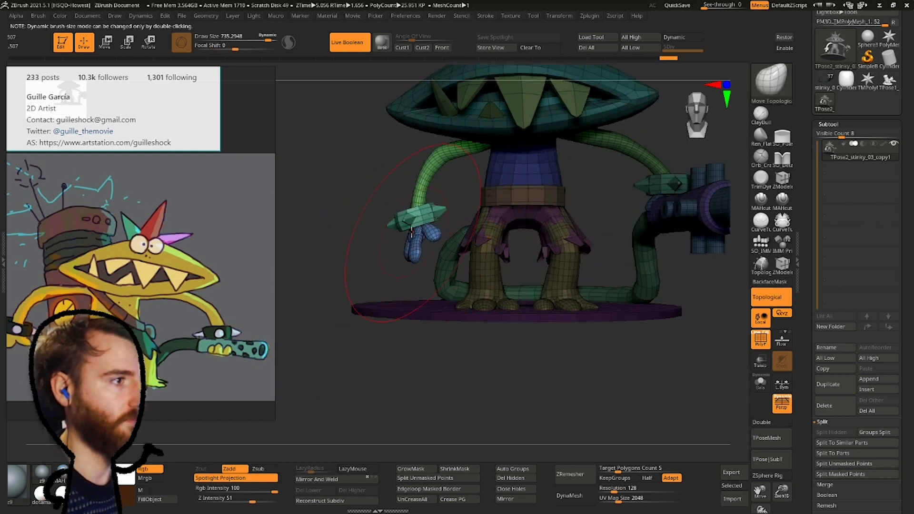
Mask everything except the free hand and rotate the hand at the wrist with the gizmo.
click(106, 44)
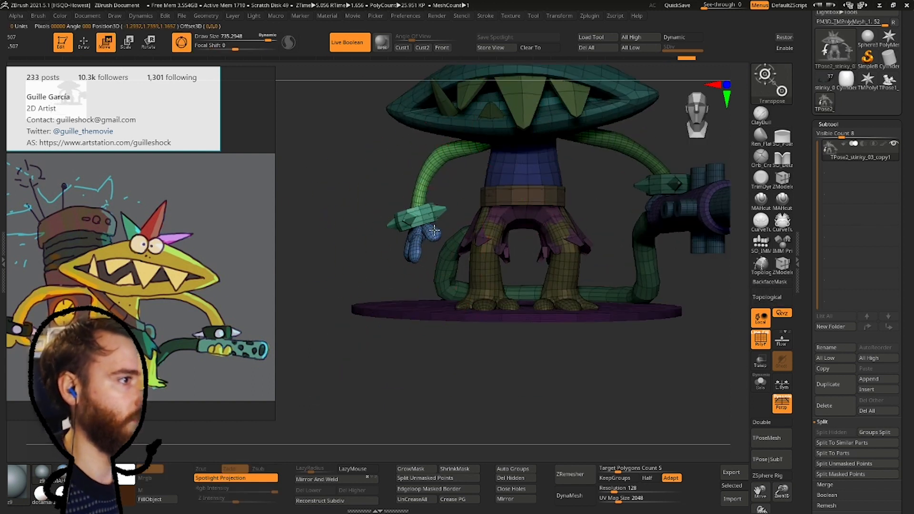
ctrl+right_drag(420, 230, 351, 323)
ctrl+drag(341, 323, 740, 92)
ctrl+right_drag(619, 238, 537, 344)
ctrl+click(399, 149)
alt+right_drag(399, 149, 509, 211)
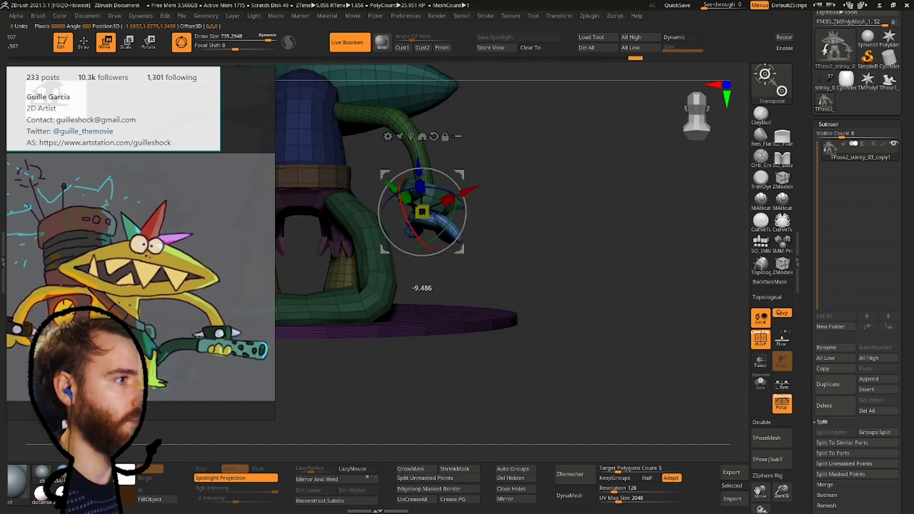
right_drag(467, 162, 358, 174)
Reposition the concept reference image so the character's backpack and free arm are in view.
right_drag(227, 284, 276, 279)
middle_drag(192, 312, 250, 291)
right_drag(219, 278, 172, 291)
Try another adjustment of the free hand with the gizmo and undo it.
right_drag(368, 237, 479, 234)
drag(479, 234, 472, 212)
alt+right_drag(471, 212, 329, 200)
key(ctrl+z)
key(ctrl+z)
Keep only the free hand unmasked and move and rotate it into place below the spiked bracelet.
alt+right_drag(383, 246, 466, 241)
ctrl+drag(631, 147, 459, 347)
alt+right_drag(381, 228, 507, 282)
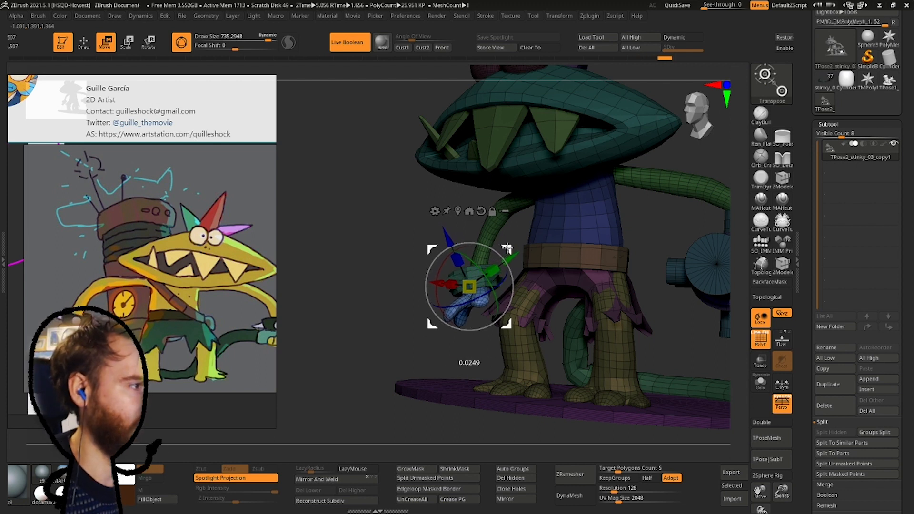
right_drag(502, 251, 491, 309)
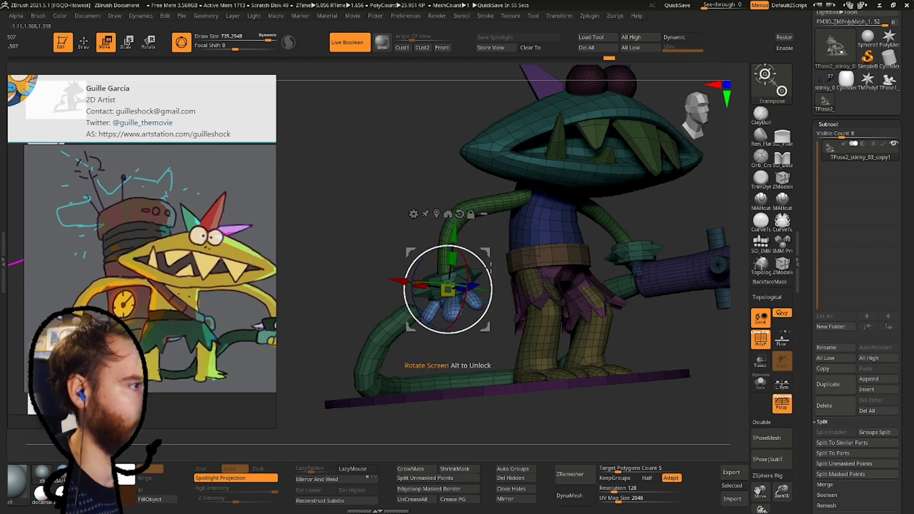
right_drag(484, 250, 400, 200)
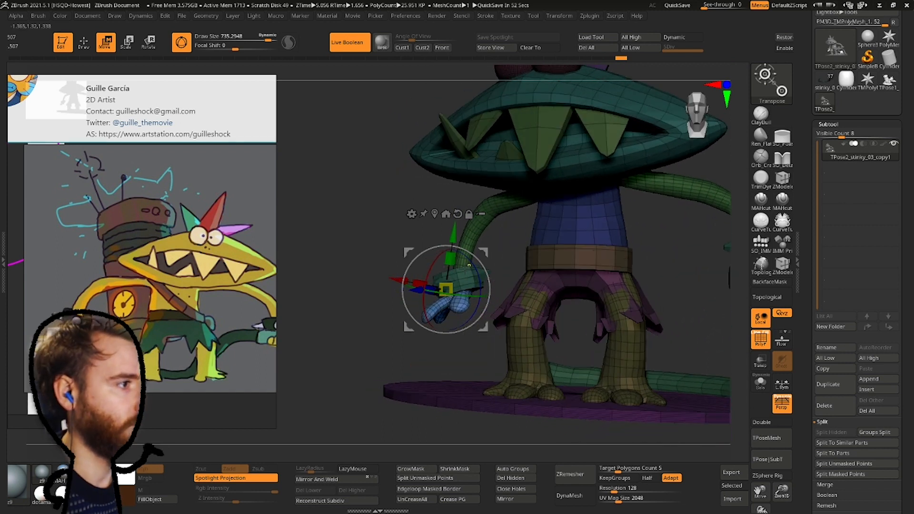
Switch the mask so only the free arm's spiked bracelet is editable and align it with the wrist.
ctrl+right_drag(458, 279, 673, 335)
ctrl+drag(673, 335, 494, 212)
ctrl+right_drag(494, 213, 408, 269)
alt+drag(402, 273, 413, 307)
drag(412, 290, 411, 288)
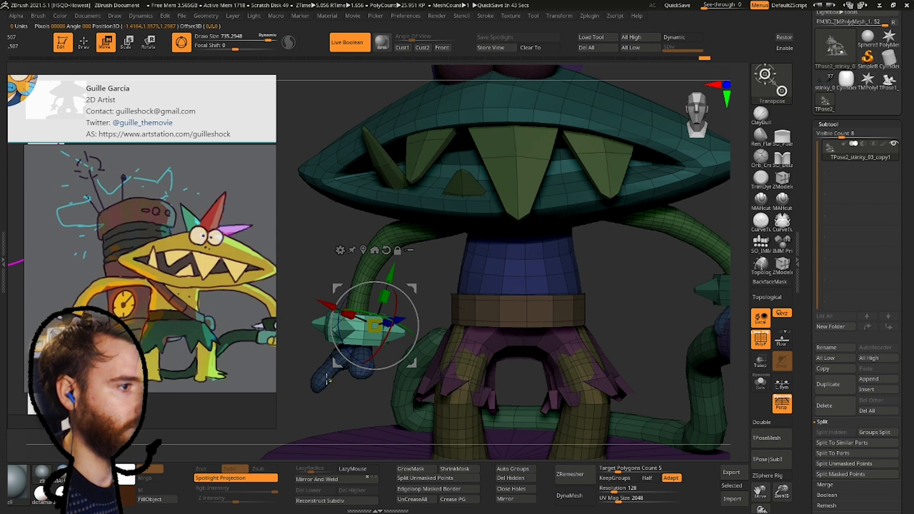
Switch the mask back to leave the free hand editable and refine its position under the bracelet.
ctrl+click(324, 377)
ctrl+right_drag(398, 385, 570, 246)
ctrl+drag(565, 252, 427, 448)
ctrl+right_drag(548, 243, 524, 391)
drag(445, 207, 472, 190)
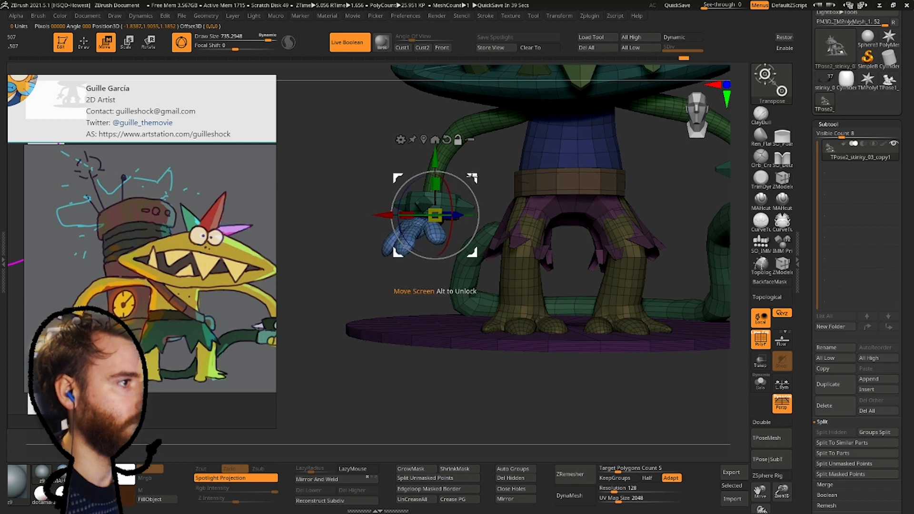
right_drag(465, 181, 430, 163)
Clear the mask from the whole pose mesh and reselect the Move Topological brush.
click(90, 47)
mouse_move(586, 190)
right_down()
mouse_move(594, 170)
mouse_move(529, 183)
mouse_move(514, 133)
right_up()
ctrl+alt+drag(400, 146, 655, 395)
ctrl+right_drag(475, 250, 523, 231)
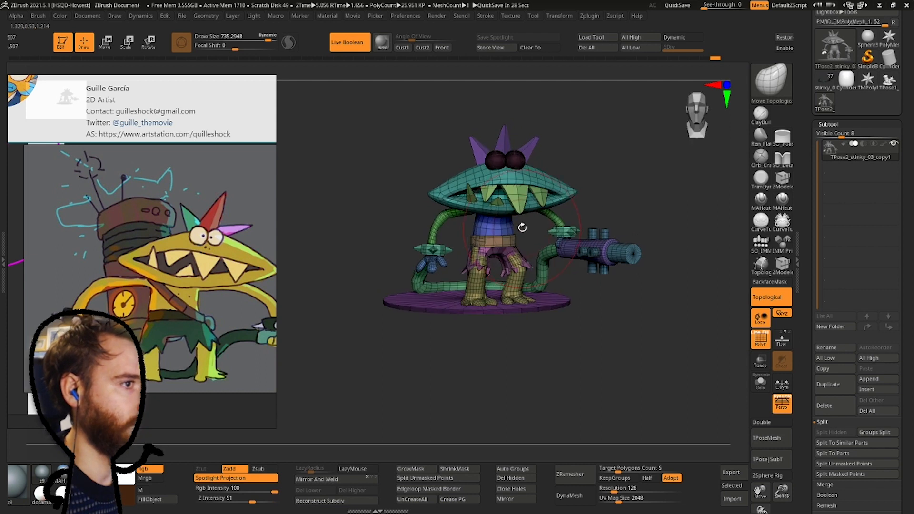
key(b)
key(m)
key(t)
mouse_move(542, 135)
ctrl+right_down()
mouse_move(447, 200)
mouse_move(418, 202)
ctrl+right_up()
Hide the head, eye, spike and teeth polygroups, mask the remaining body and show the full mesh again.
right_click(505, 174)
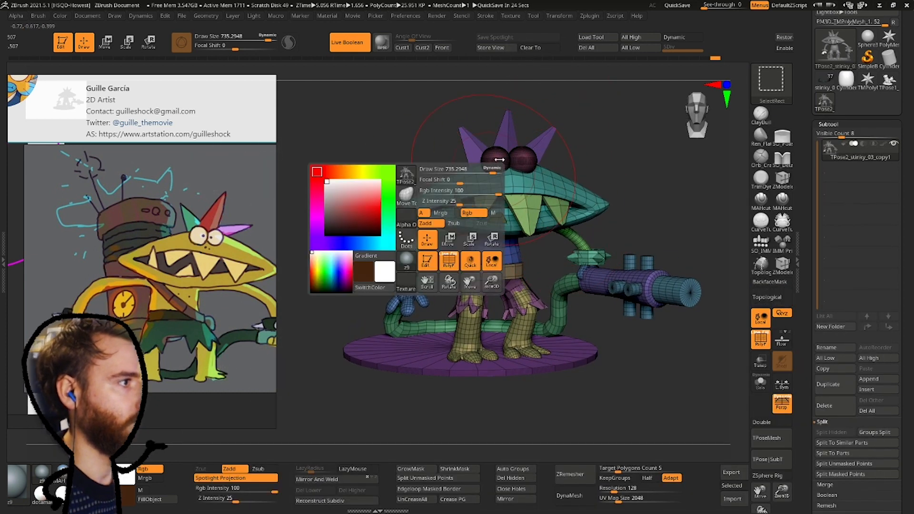
ctrl+shift+click(523, 159)
ctrl+shift+click(522, 160)
ctrl+shift+click(515, 145)
ctrl+shift+click(515, 186)
ctrl+shift+click(524, 205)
ctrl+click(591, 169)
ctrl+shift+click(596, 169)
Center the gizmo on the unmasked head and adjust the head's placement above the body.
click(105, 42)
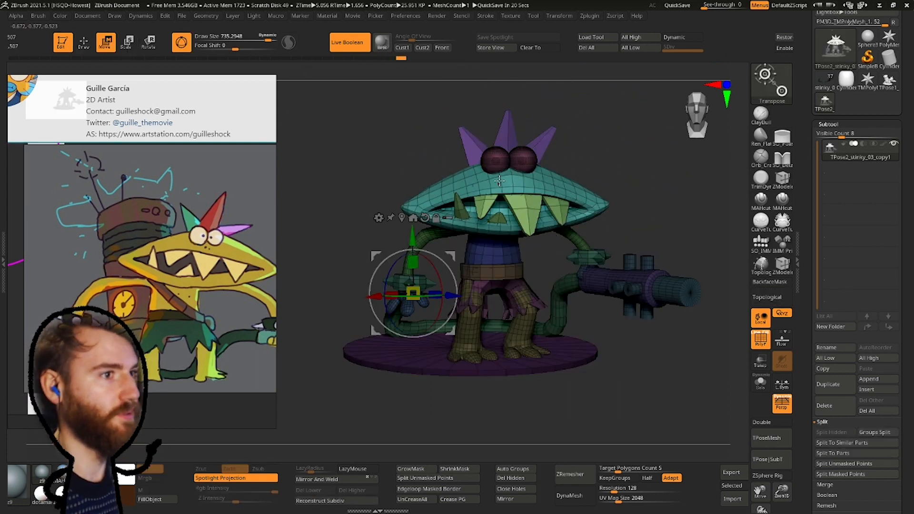
click(509, 202)
drag(551, 174, 443, 82)
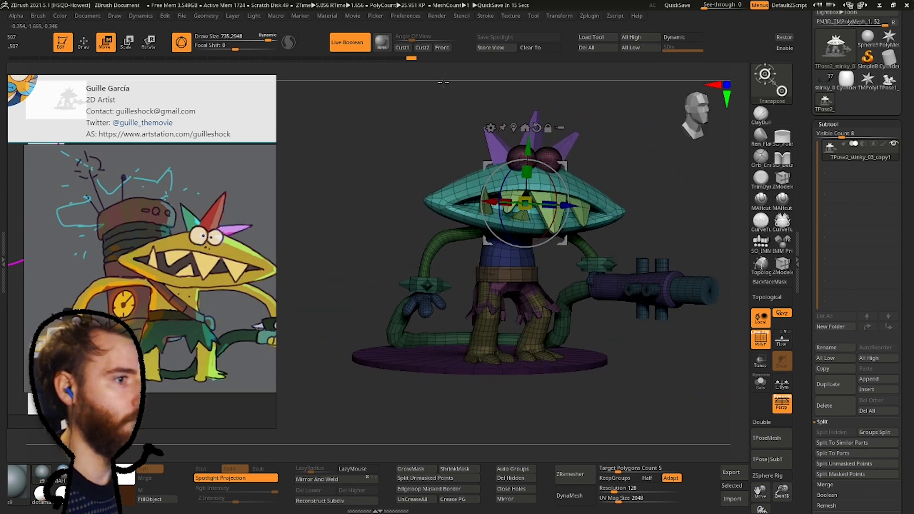
Reshape the head's lips and jaw outline with the Move Topological brush, reducing the brush size for finer changes.
click(85, 42)
mouse_move(643, 205)
right_down()
mouse_move(595, 215)
mouse_move(565, 202)
right_up()
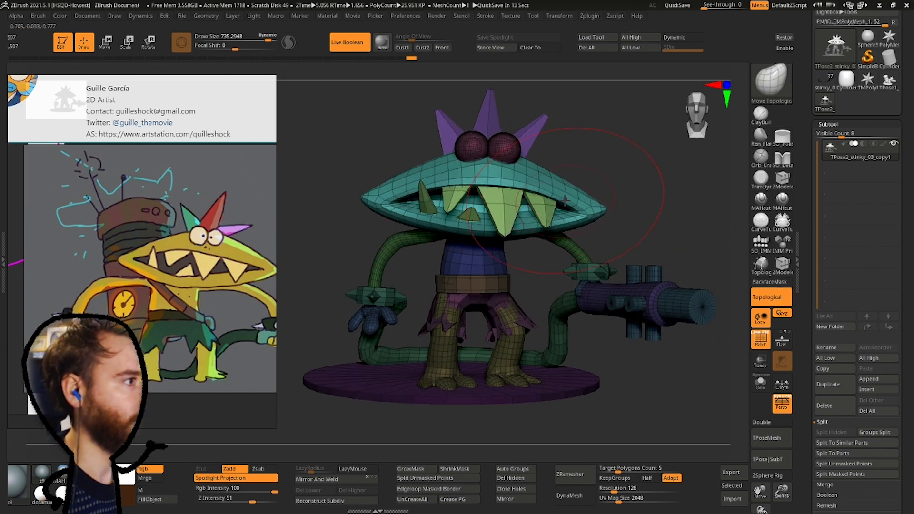
key(space)
drag(565, 202, 558, 201)
key(b)
key(m)
key(t)
right_drag(557, 195, 567, 175)
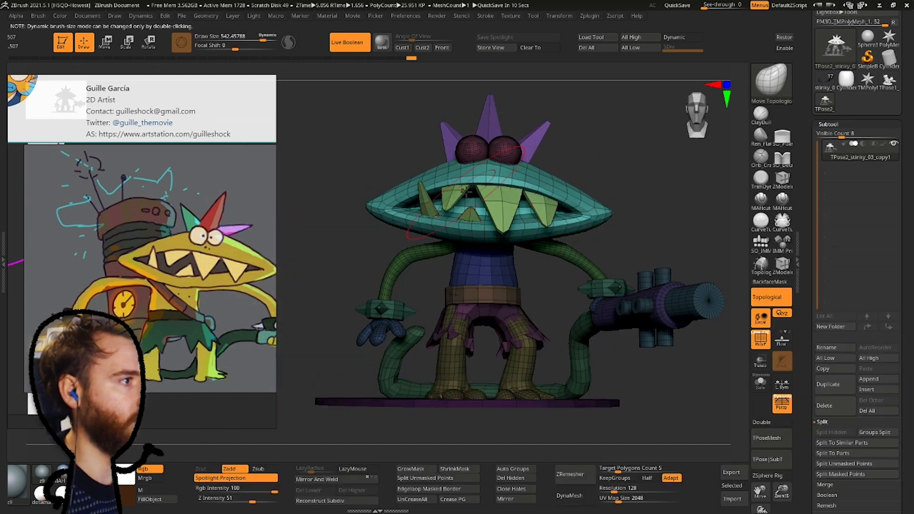
mouse_move(464, 190)
right_down()
mouse_move(466, 179)
mouse_move(432, 184)
right_up()
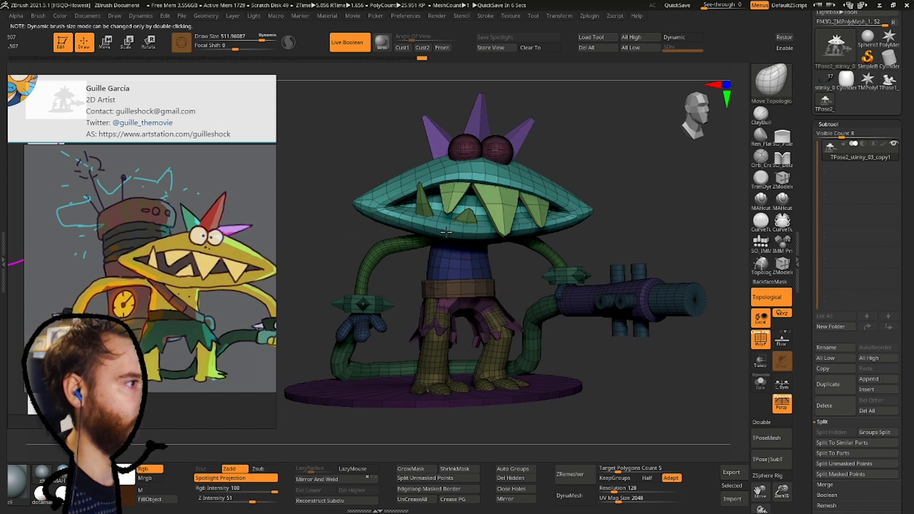
key(space)
drag(441, 234, 435, 229)
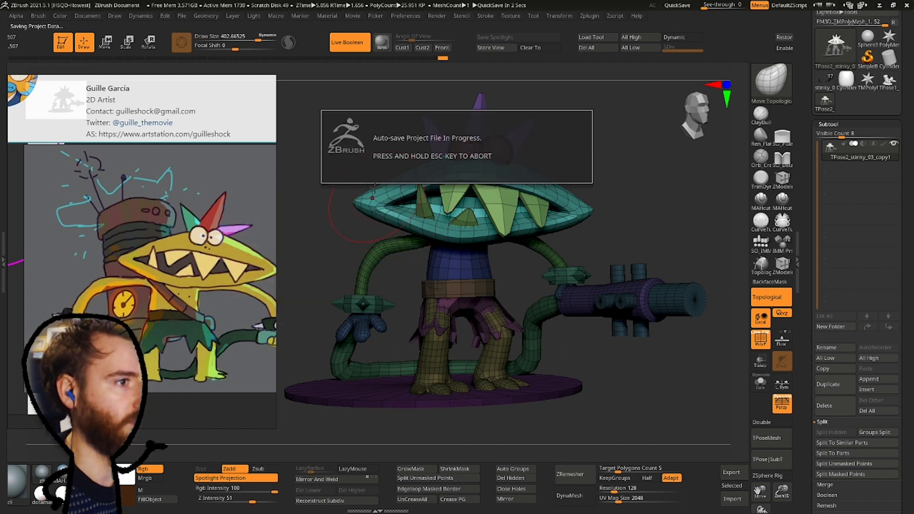
Open the mouth wider on the free-arm side by pulling the lips apart with the Move Topological brush.
key(s)
ctrl+right_drag(427, 183, 420, 204)
key(space)
click(420, 203)
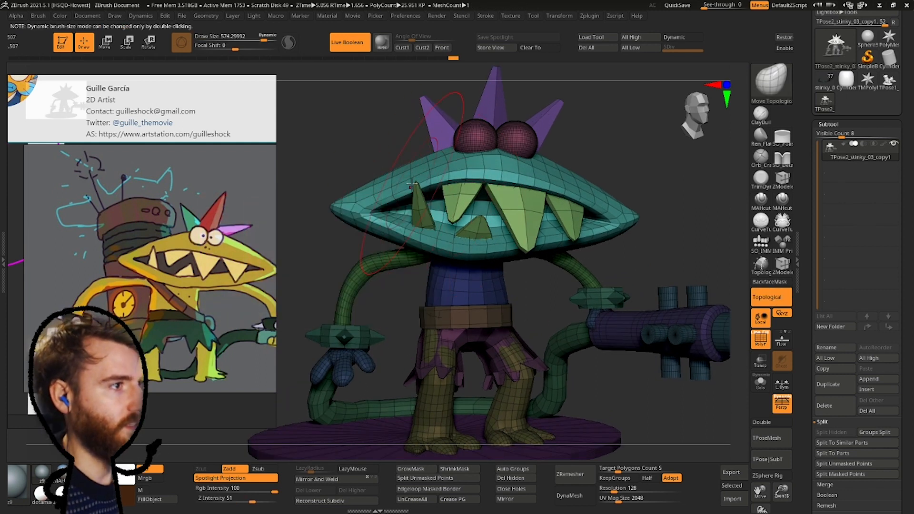
key(space)
drag(414, 190, 411, 189)
mouse_move(410, 189)
right_down()
mouse_move(409, 176)
mouse_move(389, 181)
mouse_move(473, 192)
right_up()
key(space)
key(space)
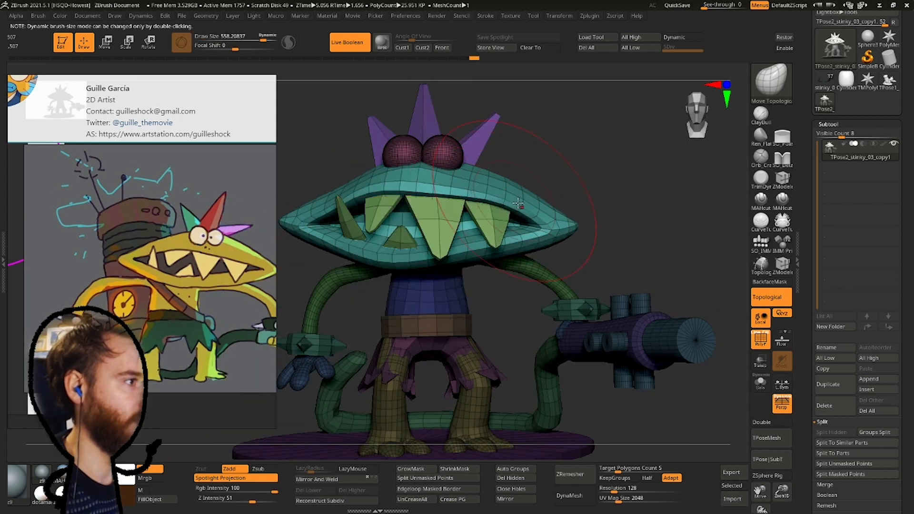
Shape the mouth corner on the gun side and the upper lip above the teeth.
right_drag(521, 210, 552, 211)
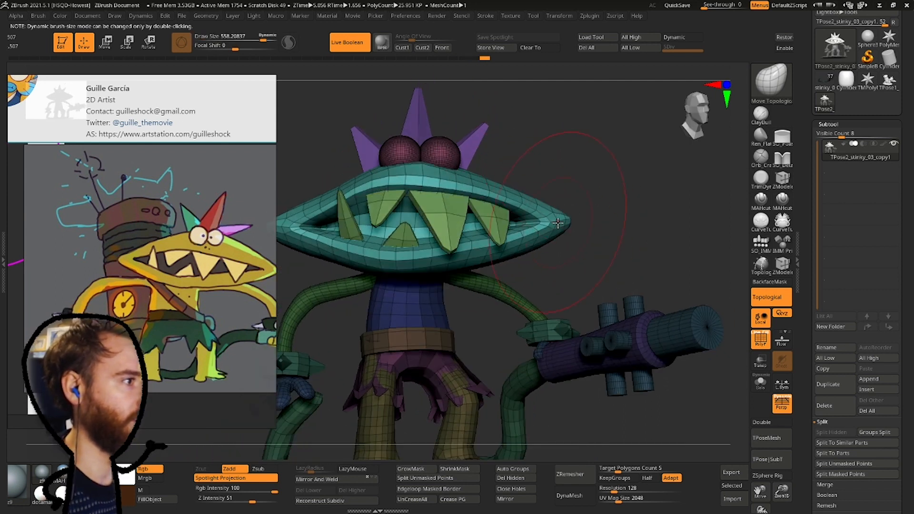
right_drag(503, 197, 397, 188)
key(space)
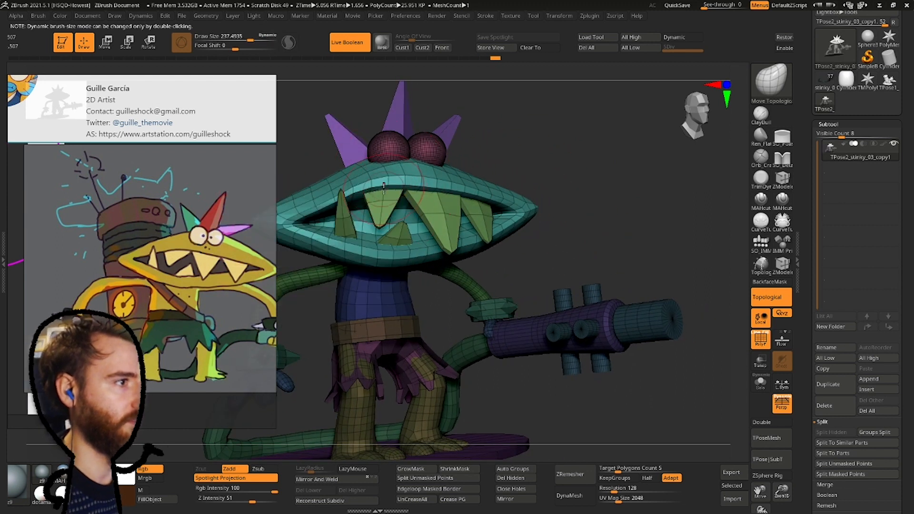
alt+right_drag(402, 239, 411, 214)
key(space)
drag(408, 223, 412, 222)
right_drag(380, 232, 389, 204)
mouse_move(353, 231)
ctrl+right_down()
mouse_move(369, 219)
mouse_move(395, 241)
ctrl+right_up()
Refine the lower lip and the free-arm side of the mouth from a raised front view.
key(space)
drag(394, 241, 399, 242)
right_drag(399, 242, 395, 233)
key(space)
drag(395, 233, 400, 233)
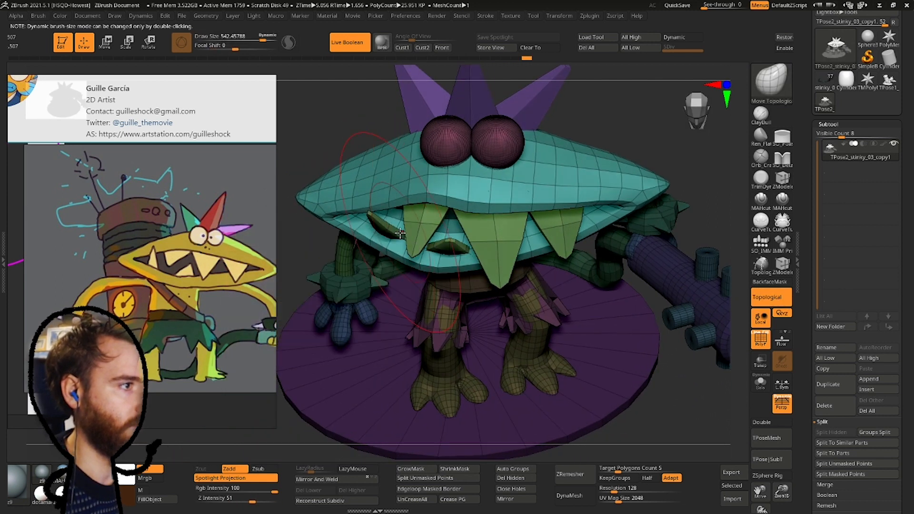
key(space)
drag(443, 260, 446, 248)
mouse_move(443, 266)
right_down()
mouse_move(450, 234)
mouse_move(435, 245)
mouse_move(402, 194)
mouse_move(472, 196)
mouse_move(431, 197)
mouse_move(477, 222)
right_up()
Refine the head and lip shape from three-quarter views, varying the Move Topological brush size.
key(space)
drag(476, 221, 465, 221)
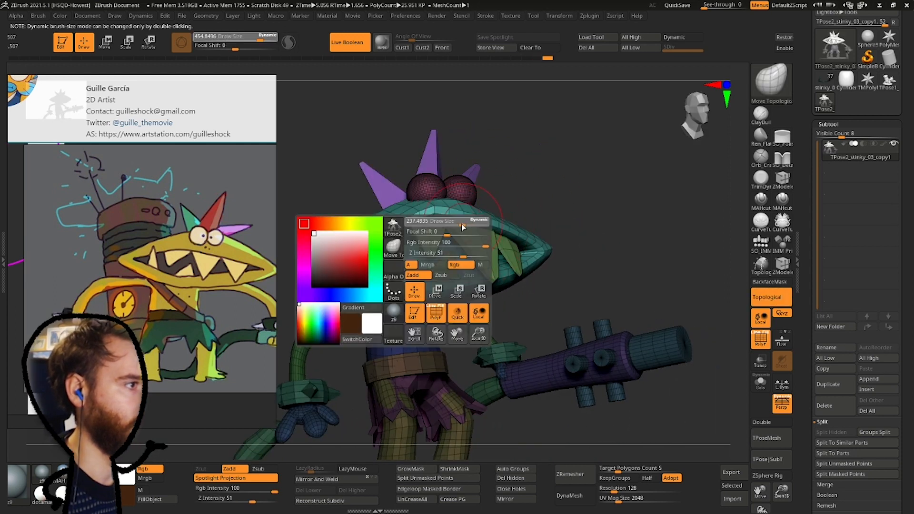
right_drag(465, 221, 433, 206)
key(space)
drag(435, 218, 452, 218)
Mask the whole pose mesh except the gun.
mouse_move(453, 218)
right_down()
mouse_move(442, 205)
mouse_move(478, 232)
mouse_move(432, 291)
mouse_move(396, 241)
mouse_move(455, 220)
mouse_move(461, 194)
mouse_move(439, 194)
mouse_move(388, 286)
right_up()
key(ctrl)
ctrl+drag(334, 311, 520, 99)
ctrl+alt+drag(323, 317, 537, 76)
mouse_move(537, 200)
alt+mouse_down()
mouse_move(533, 233)
mouse_move(501, 182)
mouse_move(582, 249)
mouse_move(472, 290)
alt+mouse_up()
Centre the Move gizmo on the unmasked gun and adjust the gun's placement in the hand.
click(105, 42)
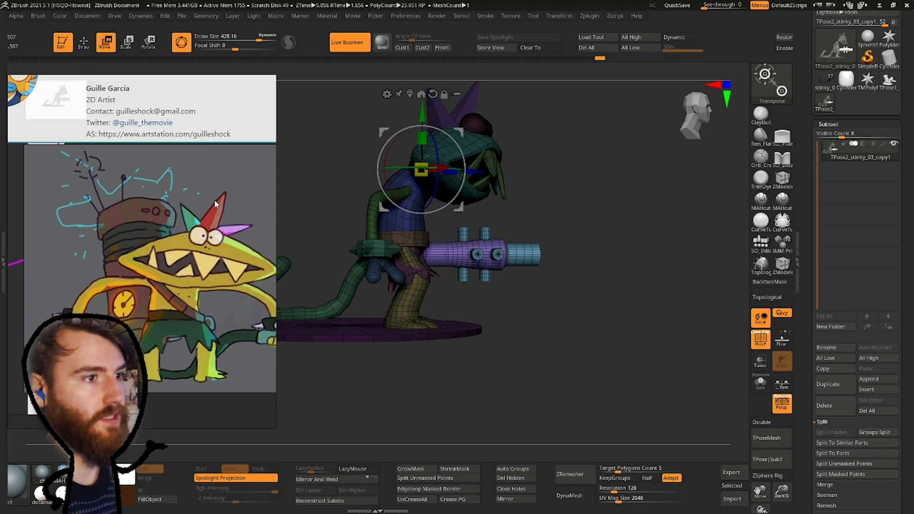
drag(553, 293, 461, 209)
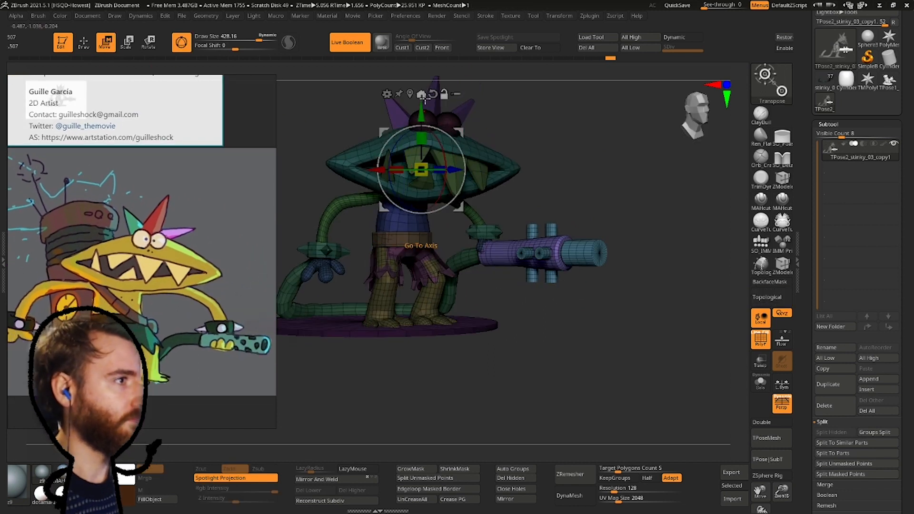
click(410, 94)
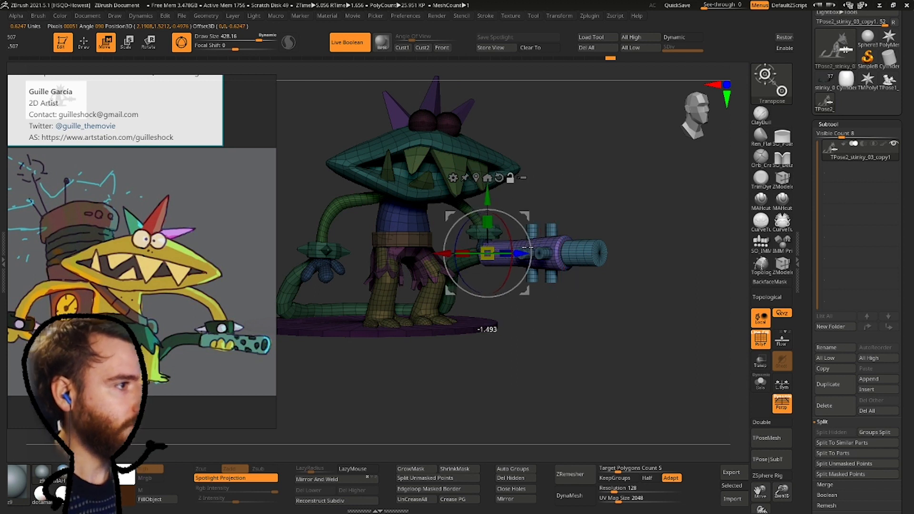
right_drag(509, 253, 517, 247)
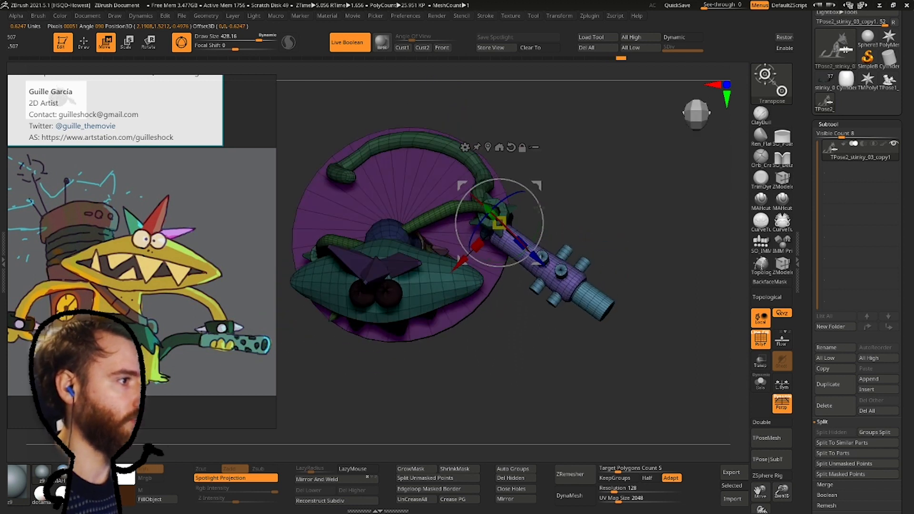
right_drag(525, 215, 528, 228)
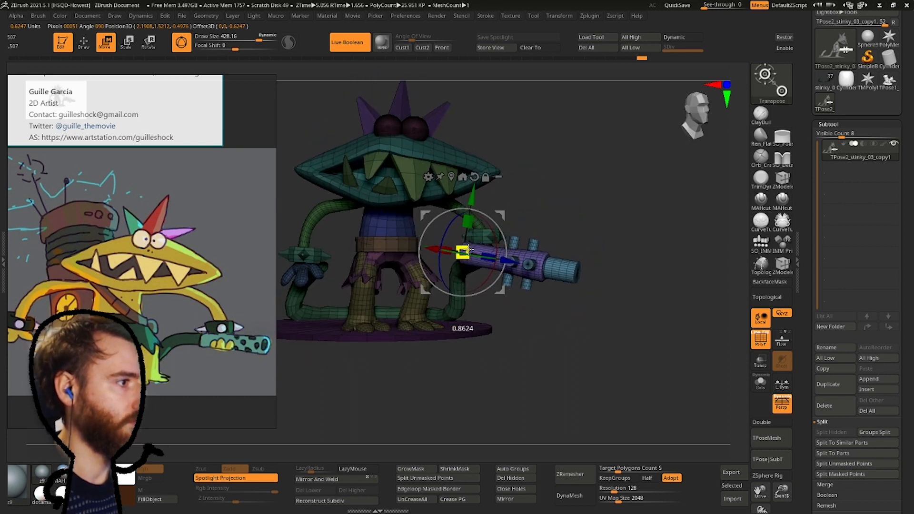
Fine-tune the gun's height and position against the gun-side hand, working from front and side views.
right_drag(468, 249, 577, 194)
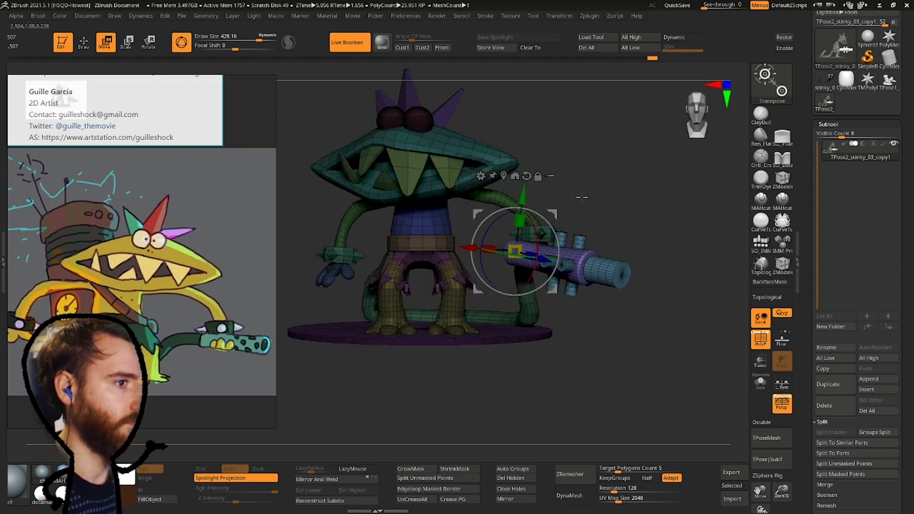
right_drag(578, 239, 567, 222)
drag(519, 220, 518, 216)
right_drag(519, 216, 473, 254)
right_drag(506, 193, 526, 203)
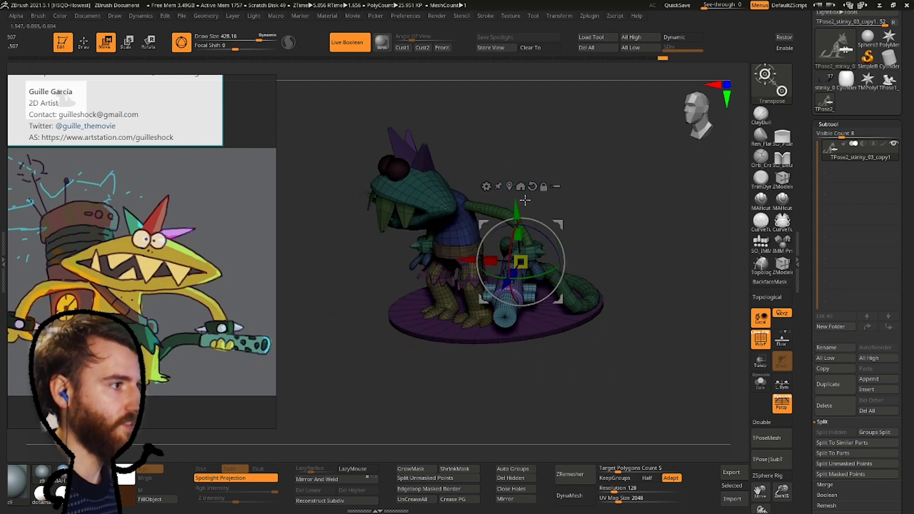
Try to isolate the arms with their bracelets and hands and mask the gun-side arm.
click(90, 42)
mouse_move(329, 347)
ctrl+mouse_down()
mouse_move(646, 65)
mouse_move(655, 71)
ctrl+mouse_up()
ctrl+drag(389, 176, 391, 179)
right_drag(467, 200, 552, 241)
ctrl+right_drag(552, 240, 518, 224)
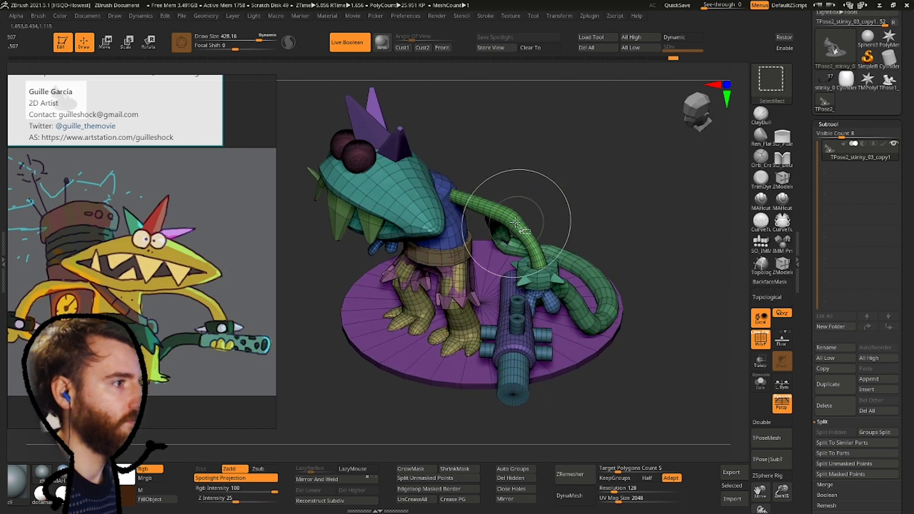
ctrl+right_drag(548, 296, 524, 149)
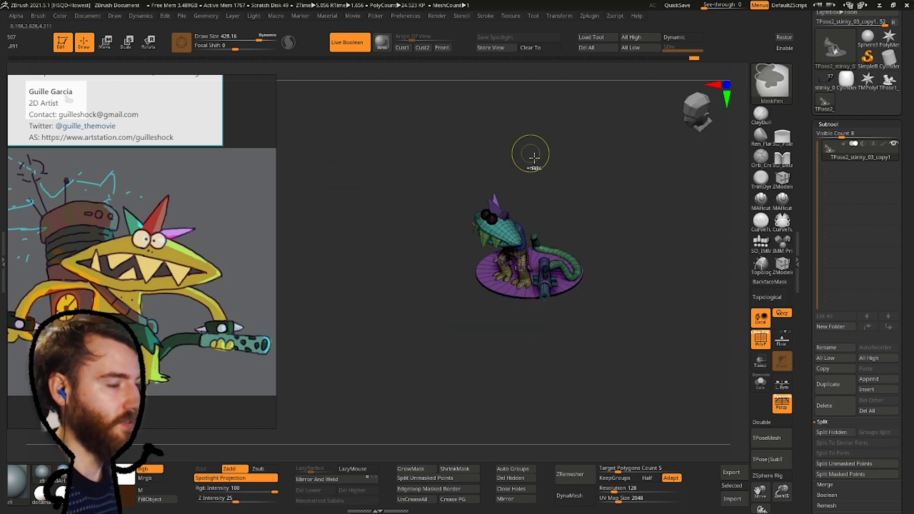
mouse_move(595, 149)
right_down()
mouse_move(648, 162)
mouse_move(548, 230)
right_up()
ctrl+shift+click(613, 306)
ctrl+drag(349, 212, 437, 343)
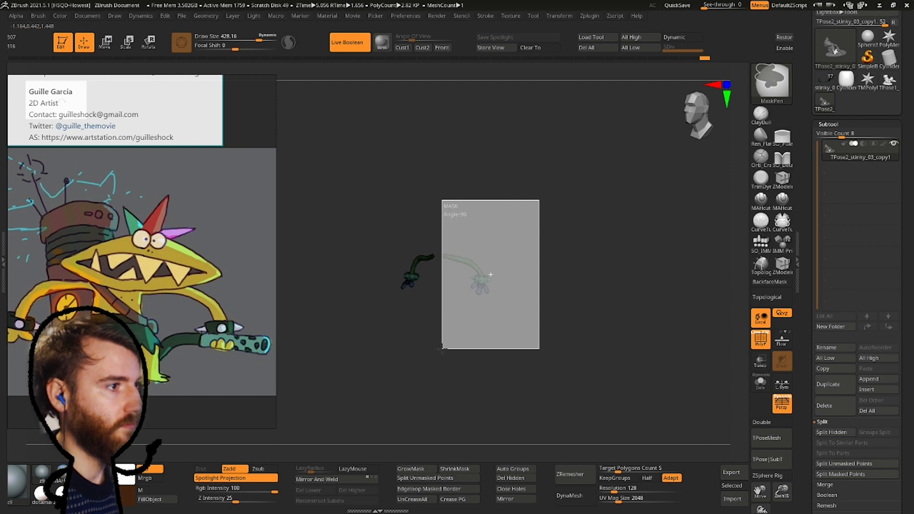
ctrl+drag(452, 335, 451, 336)
ctrl+shift+click(590, 267)
mouse_move(590, 267)
right_down()
mouse_move(449, 146)
mouse_move(529, 170)
mouse_move(457, 206)
right_up()
Undo the last masking and visibility changes on the pose mesh.
key(w)
key(ctrl+z)
key(ctrl+z)
key(ctrl+z)
key(ctrl+z)
key(ctrl+z)
key(ctrl+z)
key(ctrl+z)
key(ctrl+z)
key(ctrl+z)
key(ctrl+z)
Adjust the placement of the gun-side parts with the Move gizmo from several angles.
drag(574, 229, 624, 233)
mouse_move(624, 233)
right_down()
mouse_move(579, 240)
mouse_move(622, 271)
mouse_move(571, 267)
right_up()
key(q)
key(w)
right_drag(556, 312, 596, 284)
mouse_move(596, 317)
right_down()
mouse_move(567, 314)
mouse_move(652, 285)
mouse_move(593, 281)
mouse_move(657, 269)
right_up()
drag(657, 269, 671, 273)
mouse_move(671, 274)
right_down()
mouse_move(541, 286)
mouse_move(533, 258)
mouse_move(558, 251)
mouse_move(561, 225)
mouse_move(516, 212)
mouse_move(557, 224)
mouse_move(562, 238)
mouse_move(528, 310)
mouse_move(544, 295)
mouse_move(524, 248)
mouse_move(423, 174)
mouse_move(521, 236)
mouse_move(355, 202)
mouse_move(148, 69)
mouse_move(333, 200)
mouse_move(266, 214)
mouse_move(471, 286)
mouse_move(388, 291)
right_up()
Hide a part around the gun-side wrist and set the draw size to about 635.
key(q)
ctrl+alt+shift+click(530, 208)
key(w)
key(q)
key(space)
click(468, 236)
drag(468, 236, 473, 236)
mouse_move(473, 236)
right_down()
mouse_move(400, 248)
mouse_move(559, 118)
mouse_move(476, 157)
right_up()
Move the gun-side bracelet into line with the wrist and the gun grip.
click(107, 41)
right_drag(547, 195, 458, 224)
drag(540, 252, 538, 246)
right_drag(538, 245, 533, 304)
drag(528, 255, 530, 253)
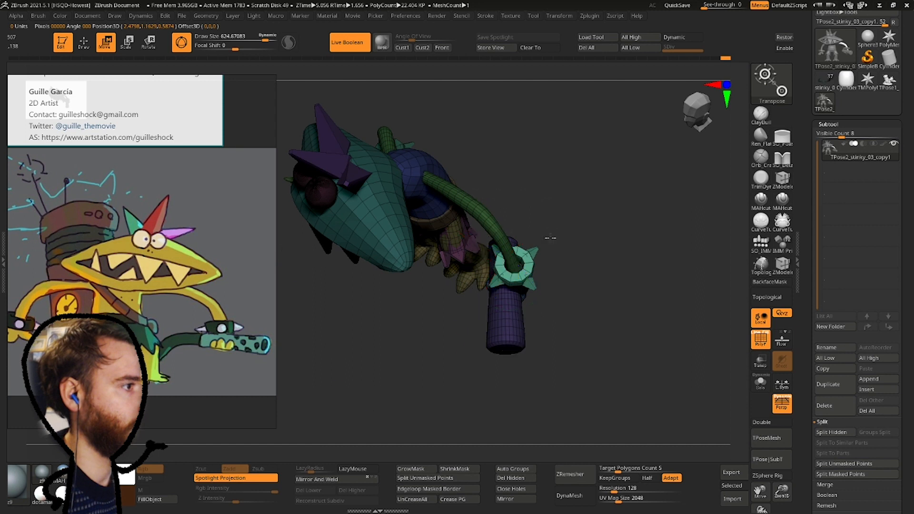
right_drag(529, 253, 595, 228)
drag(543, 237, 550, 249)
Refine the gun-side bracelet's position, undoing and restoring a change to compare the fit.
right_drag(533, 221, 569, 186)
key(q)
key(ctrl+z)
key(w)
ctrl+right_drag(530, 296, 531, 324)
key(ctrl+shift+z)
mouse_move(672, 225)
right_down()
mouse_move(634, 239)
mouse_move(665, 228)
mouse_move(512, 241)
right_up()
drag(543, 286, 548, 288)
right_drag(548, 288, 573, 266)
Redo the last two changes and reduce the Move Topological brush's draw size.
key(q)
mouse_move(574, 267)
ctrl+right_down()
mouse_move(572, 230)
mouse_move(482, 280)
mouse_move(481, 327)
mouse_move(528, 293)
mouse_move(455, 350)
ctrl+right_up()
key(ctrl+shift+z)
key(ctrl+shift+z)
key(space)
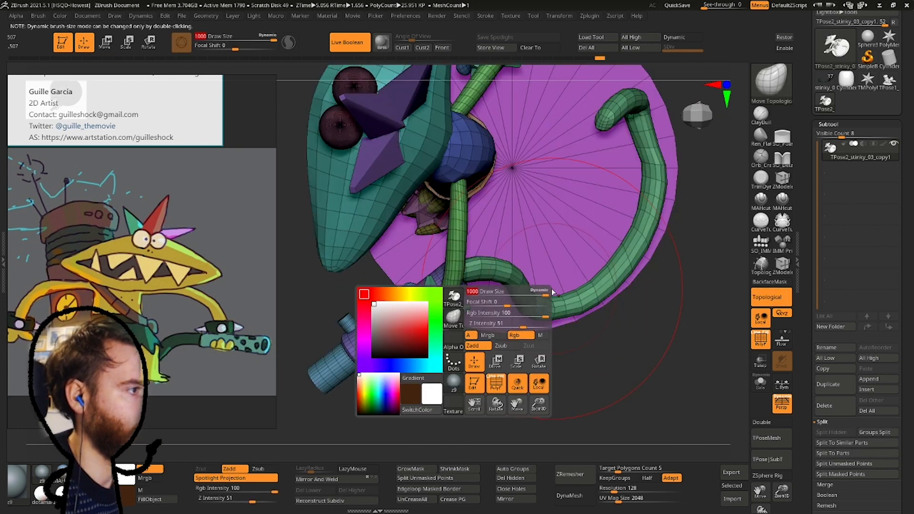
drag(549, 292, 520, 293)
Isolate and mask a part of the gun-side arm area, and shift the unmasked geometry slightly.
mouse_move(472, 267)
right_down()
mouse_move(428, 238)
mouse_move(450, 258)
mouse_move(615, 200)
right_up()
mouse_move(615, 200)
ctrl+right_down()
mouse_move(626, 170)
mouse_move(575, 278)
mouse_move(596, 257)
mouse_move(584, 267)
mouse_move(500, 205)
mouse_move(574, 249)
mouse_move(520, 273)
mouse_move(467, 382)
ctrl+right_up()
ctrl+shift+drag(467, 381, 476, 407)
ctrl+right_drag(476, 407, 449, 416)
alt+right_drag(587, 292, 532, 316)
ctrl+shift+click(574, 294)
ctrl+click(532, 281)
ctrl+shift+click(532, 281)
ctrl+right_drag(532, 281, 496, 281)
key(w)
drag(456, 238, 462, 237)
Hide a part beside the gun-side arm and inspect the arm and gun fit from several angles.
mouse_move(458, 329)
right_down()
mouse_move(357, 323)
mouse_move(443, 281)
mouse_move(430, 284)
mouse_move(564, 191)
right_up()
key(q)
ctrl+alt+shift+click(430, 285)
ctrl+shift+click(596, 286)
key(w)
ctrl+right_drag(596, 285, 390, 376)
key(q)
ctrl+right_drag(390, 377, 443, 257)
ctrl+right_drag(443, 257, 464, 340)
Try another mask around the gun-side arm and undo the last three changes.
ctrl+click(470, 292)
ctrl+click(470, 291)
ctrl+drag(396, 102, 660, 277)
key(w)
mouse_move(494, 314)
right_down()
mouse_move(591, 309)
mouse_move(485, 348)
mouse_move(401, 237)
mouse_move(457, 266)
right_up()
ctrl+right_drag(457, 266, 453, 225)
key(q)
key(ctrl+z)
key(ctrl+z)
key(ctrl+z)
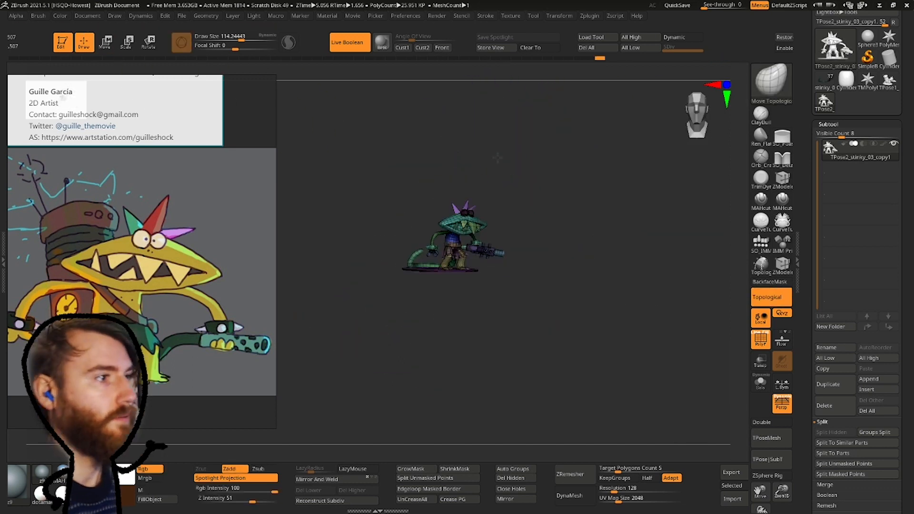
Transfer the pose from the Transpose Master mesh back to the original subtools and select the green pants.
click(771, 460)
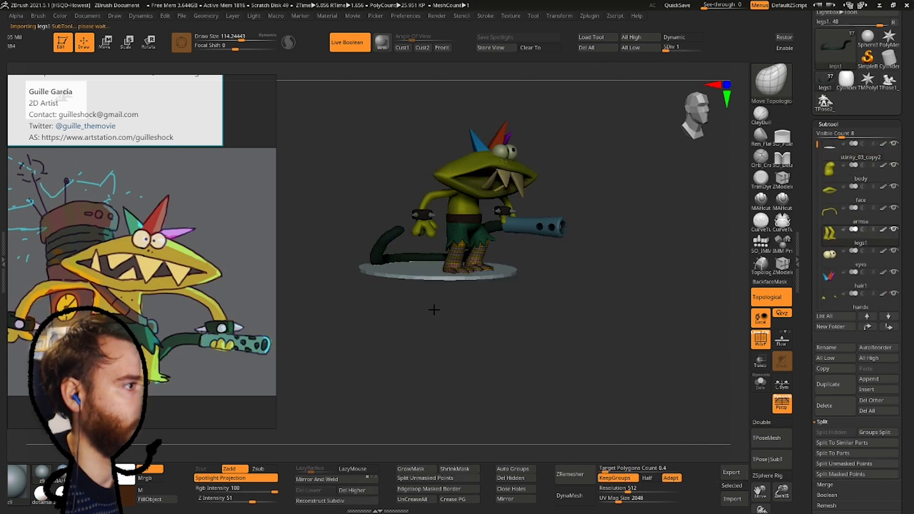
right_drag(476, 263, 543, 267)
alt+click(484, 323)
ctrl+right_drag(543, 267, 428, 334)
alt+click(522, 323)
ctrl+right_drag(429, 333, 381, 305)
ctrl+drag(339, 400, 398, 313)
ctrl+right_drag(397, 313, 681, 403)
Hide the wireframe overlay, display the pants double-sided and open their Display Properties.
key(shift+f)
drag(809, 403, 809, 95)
click(771, 422)
ctrl+right_drag(660, 417, 737, 406)
key(shift+d)
key(shift+d)
key(shift+d)
key(shift+d)
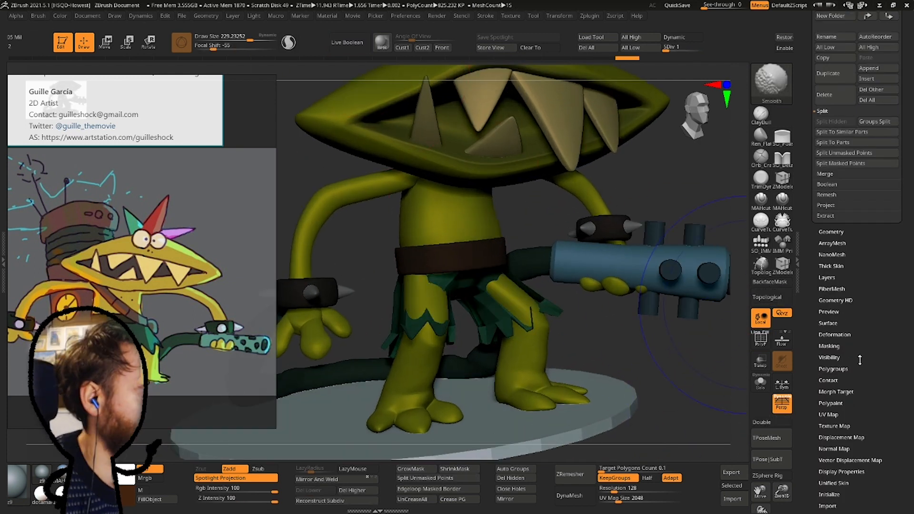
drag(856, 365, 855, 341)
click(851, 448)
Raise the pants to subdivision level 5.
key(d)
key(d)
key(d)
key(d)
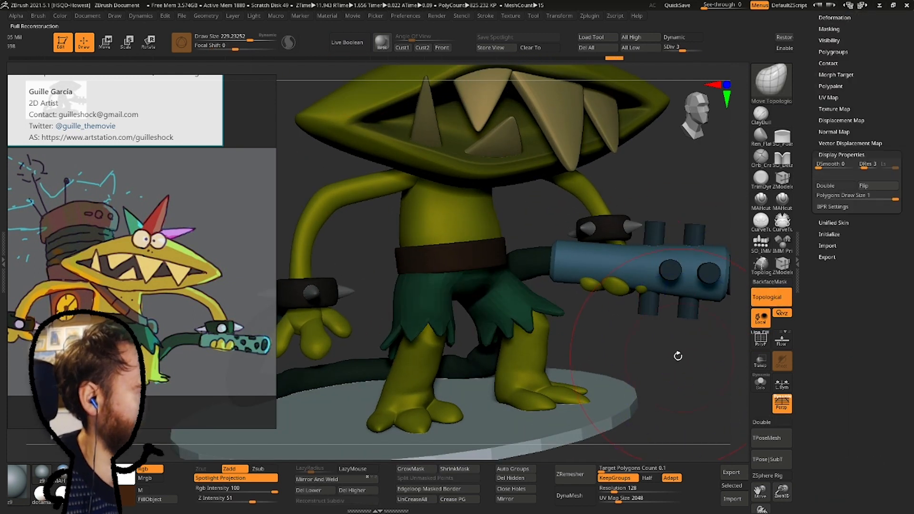
key(d)
key(d)
key(d)
ctrl+right_drag(682, 358, 667, 215)
Turn on Live Boolean and reopen the subtool list.
click(347, 44)
right_drag(586, 224, 724, 224)
drag(858, 48, 857, 172)
click(857, 167)
right_drag(728, 238, 696, 255)
Make the strap, the strap guards and the Backpack folder visible.
drag(816, 266, 818, 275)
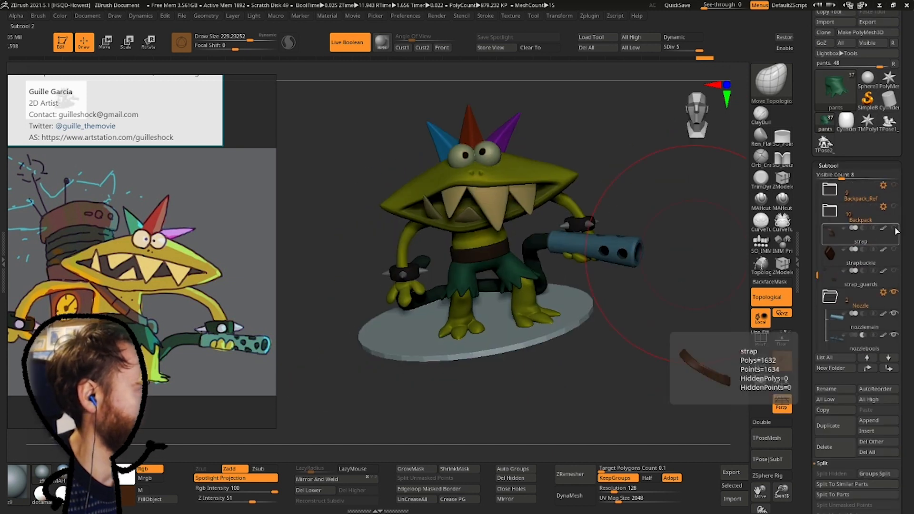
click(896, 228)
click(895, 271)
right_drag(600, 305, 558, 316)
click(895, 207)
right_drag(512, 394, 548, 381)
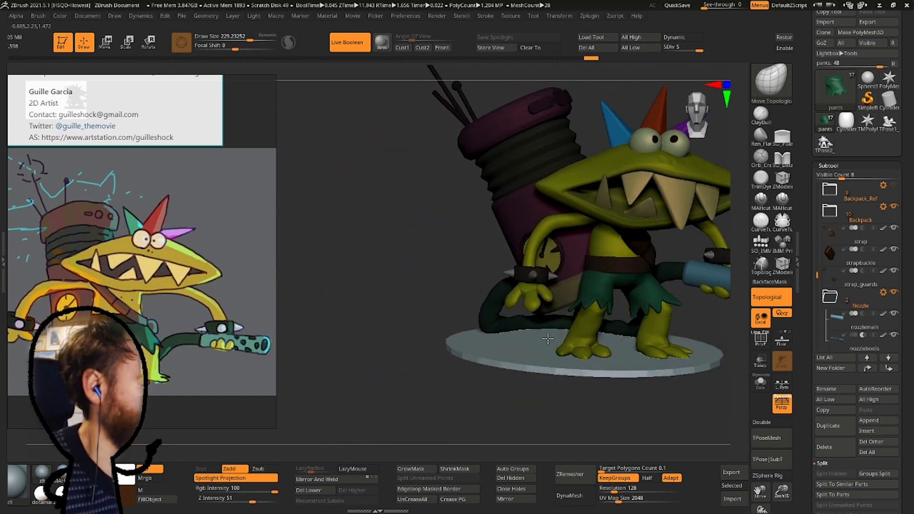
Reshape the fingers of the hand beside the backpack with the Move Topological brush, working at the hands' lowest subdivision level.
click(761, 384)
click(760, 384)
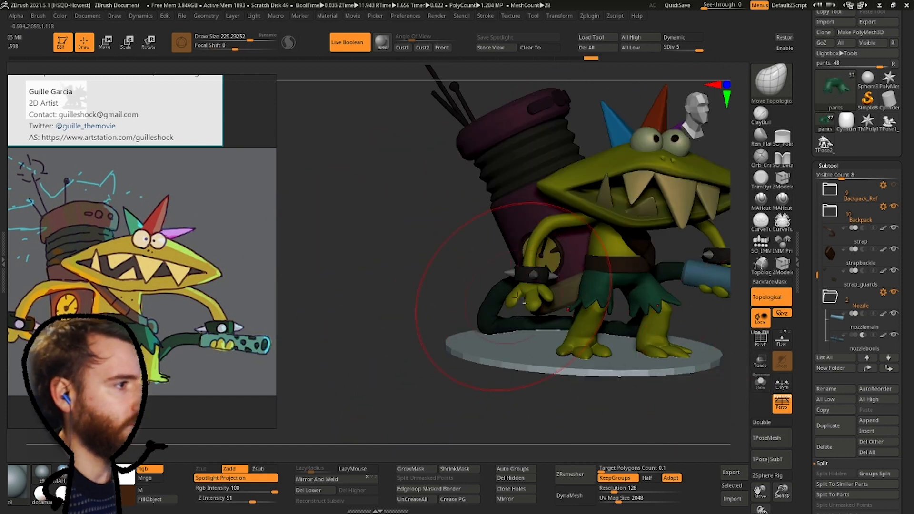
mouse_move(524, 329)
alt+right_down()
mouse_move(546, 296)
mouse_move(512, 300)
mouse_move(590, 267)
alt+right_up()
key(b)
key(m)
key(t)
key(space)
drag(592, 262, 616, 266)
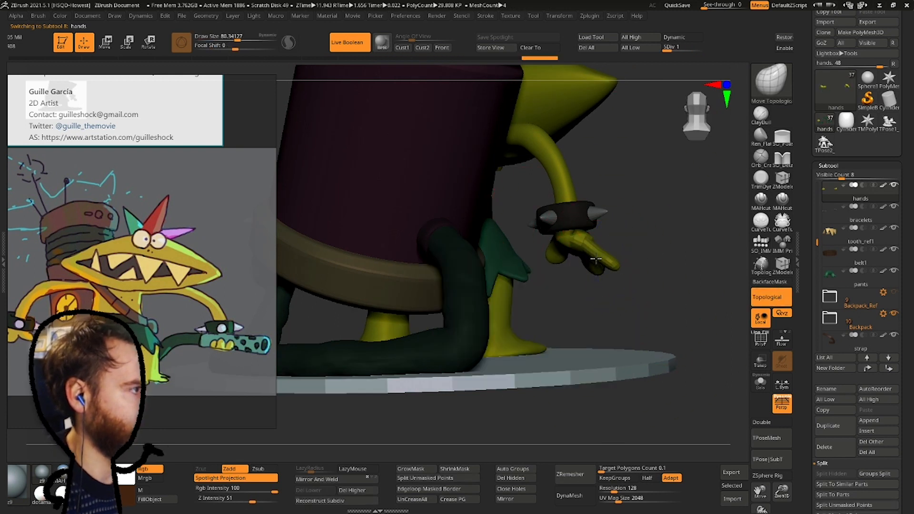
mouse_move(594, 258)
right_down()
mouse_move(666, 259)
mouse_move(657, 250)
mouse_move(596, 267)
mouse_move(573, 210)
mouse_move(607, 234)
mouse_move(565, 251)
mouse_move(595, 267)
right_up()
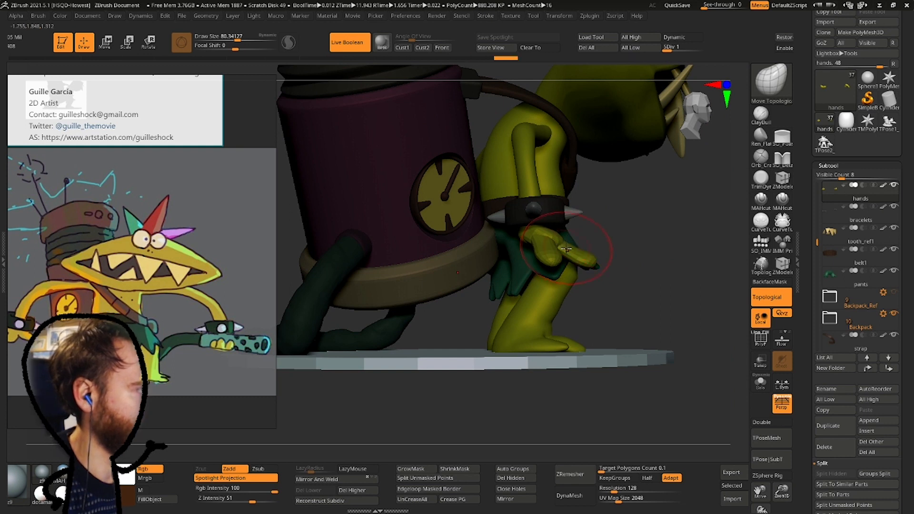
mouse_move(567, 243)
right_down()
mouse_move(508, 257)
mouse_move(484, 208)
mouse_move(488, 242)
mouse_move(566, 279)
mouse_move(564, 241)
mouse_move(579, 267)
right_up()
mouse_move(579, 267)
alt+right_down()
mouse_move(548, 257)
mouse_move(555, 271)
alt+right_up()
Set the Standard brush to paint colour only and cover the old pupils on both eyes with the eyeball colour.
key(b)
key(s)
key(t)
mouse_move(559, 219)
right_down()
mouse_move(586, 215)
mouse_move(557, 226)
right_up()
key(space)
drag(564, 215, 558, 215)
mouse_move(558, 215)
alt+right_down()
mouse_move(453, 298)
mouse_move(540, 214)
alt+right_up()
key(space)
mouse_move(549, 195)
mouse_down()
mouse_move(544, 178)
mouse_move(577, 180)
mouse_up()
key(space)
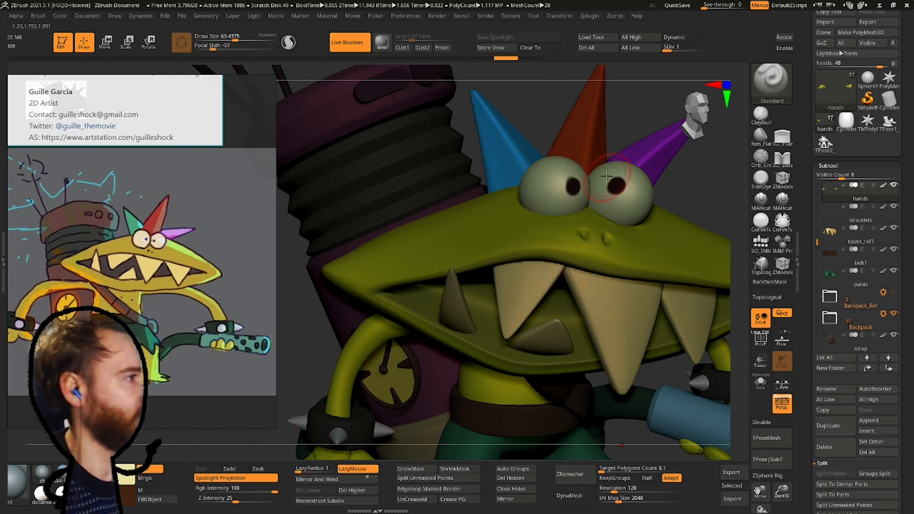
alt+click(556, 186)
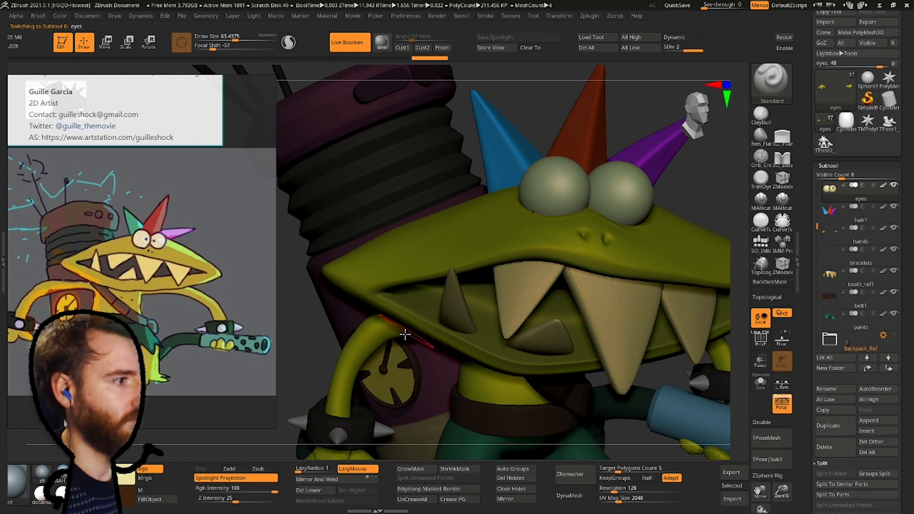
Paint a small dark pupil on each eye with the Standard brush at a draw size of about 6.
key(space)
drag(549, 185, 515, 182)
mouse_move(527, 159)
alt+right_down()
mouse_move(490, 141)
mouse_move(540, 176)
mouse_move(518, 187)
alt+right_up()
key(space)
drag(564, 184, 561, 184)
key(space)
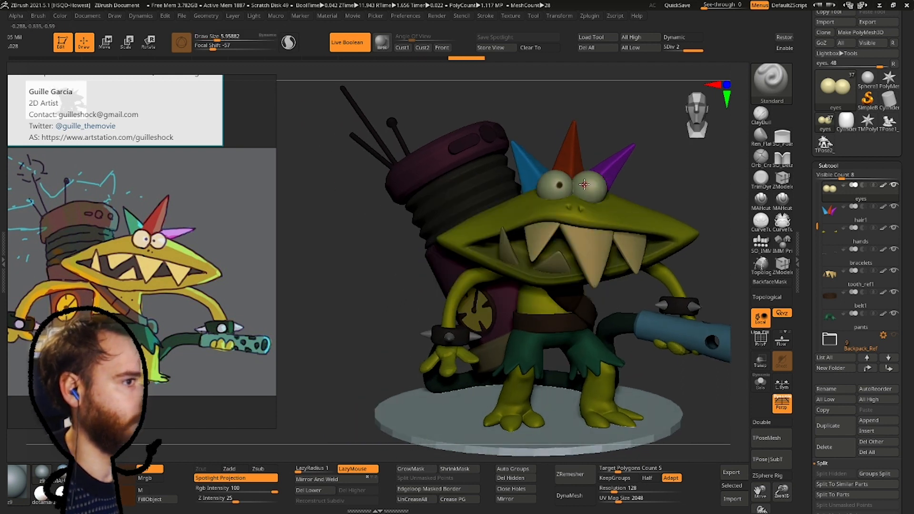
ctrl+right_drag(582, 186, 495, 195)
ctrl+right_click(495, 195)
mouse_move(598, 103)
right_down()
mouse_move(563, 141)
mouse_move(556, 219)
mouse_move(550, 201)
mouse_move(594, 200)
right_up()
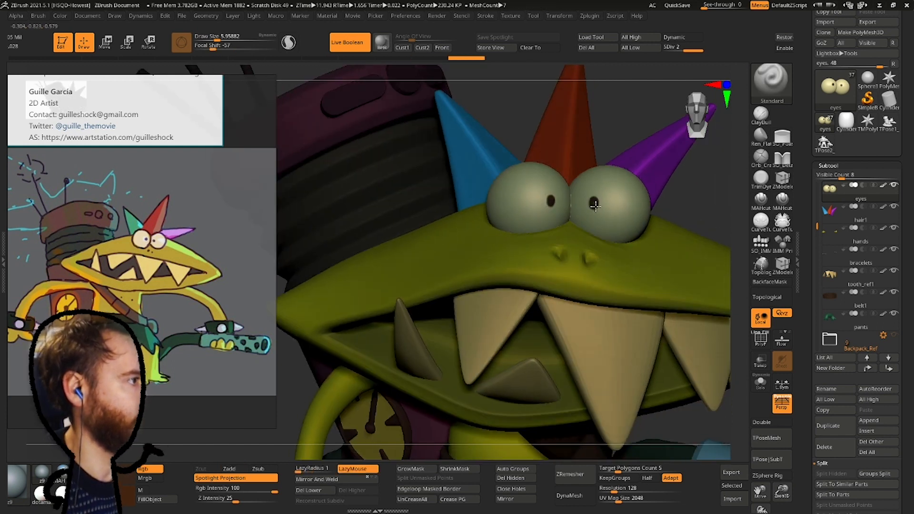
Isolate the blue hair spike, fill it with cyan (Red 34, Green 175, Blue 206) and show all the spikes again.
key(f)
mouse_move(478, 116)
right_down()
mouse_move(510, 123)
mouse_move(510, 111)
mouse_move(533, 137)
right_up()
drag(524, 133, 563, 183)
ctrl+shift+click(553, 174)
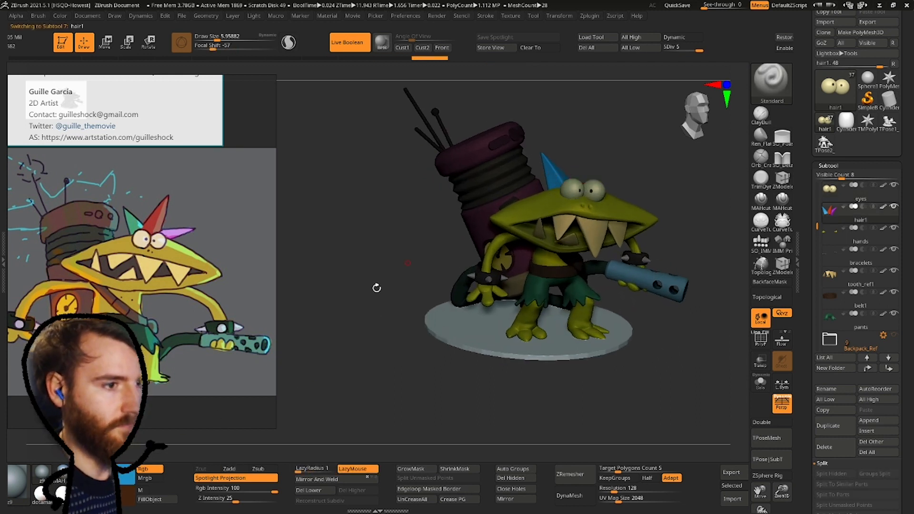
click(127, 478)
click(183, 493)
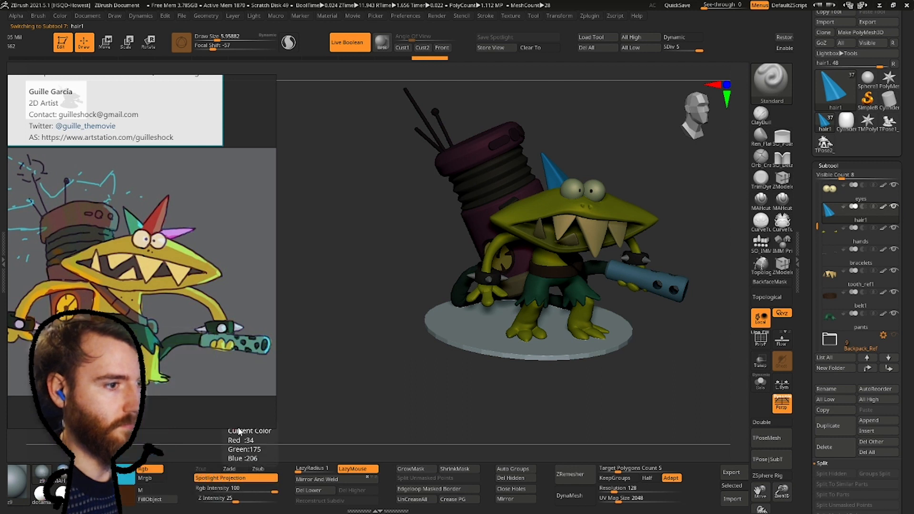
ctrl+shift+click(329, 361)
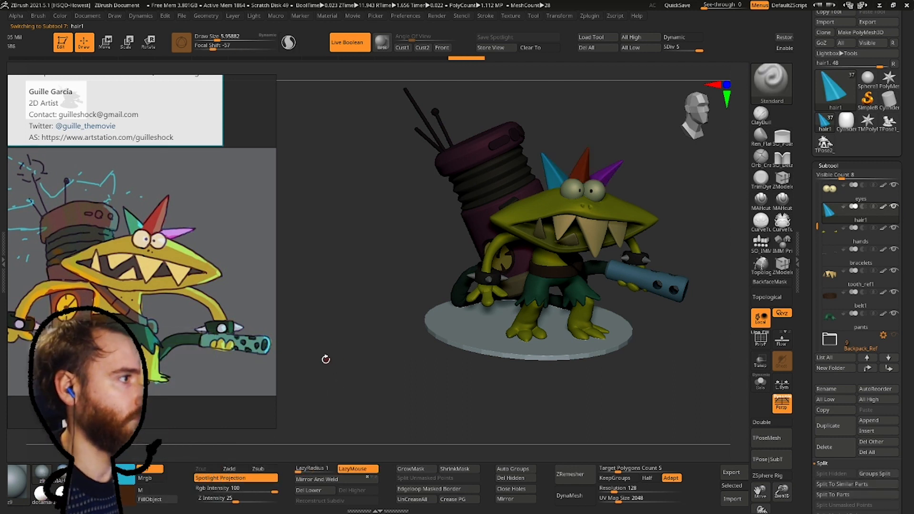
Switch the model to a lighter material and save the tool as stinky_04.
click(41, 495)
right_drag(343, 347, 446, 259)
alt+click(488, 217)
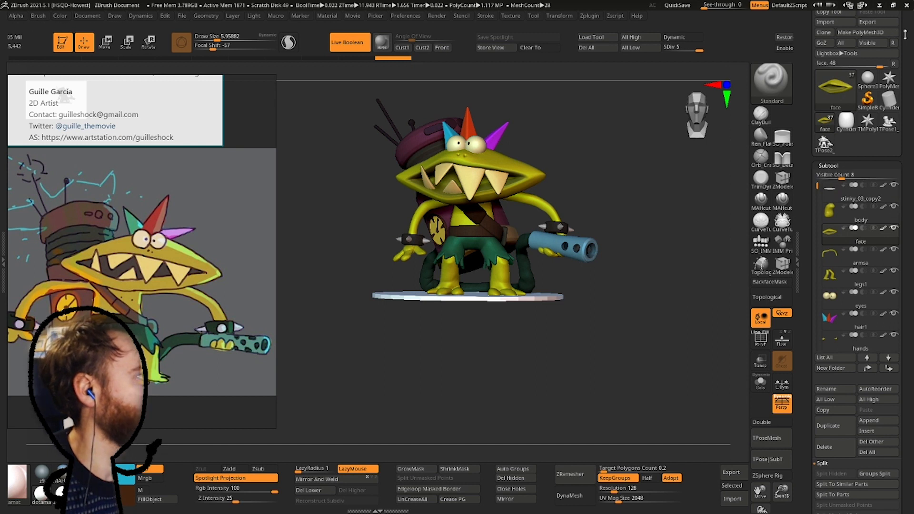
scroll(891, 38, up, 2)
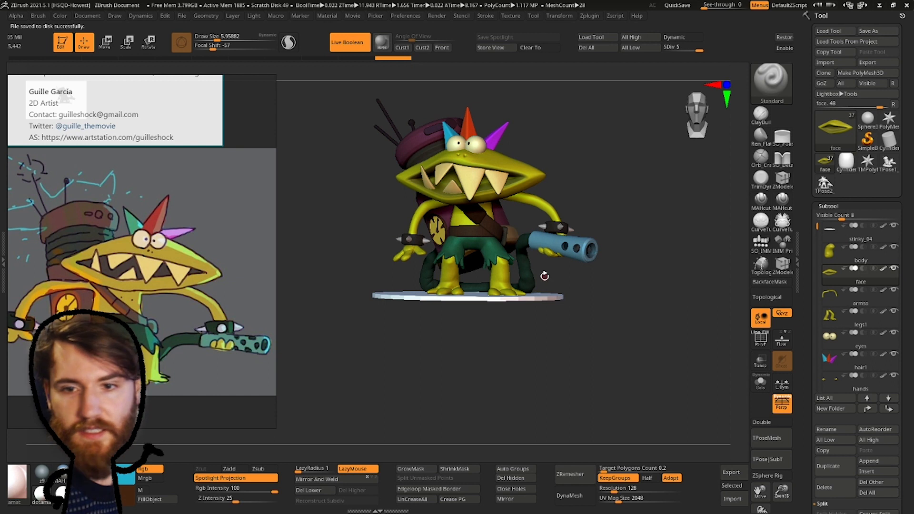
Isolate the mouth interior of the face and pick a dark maroon colour for it.
right_drag(546, 280, 547, 239)
ctrl+right_drag(548, 239, 519, 204)
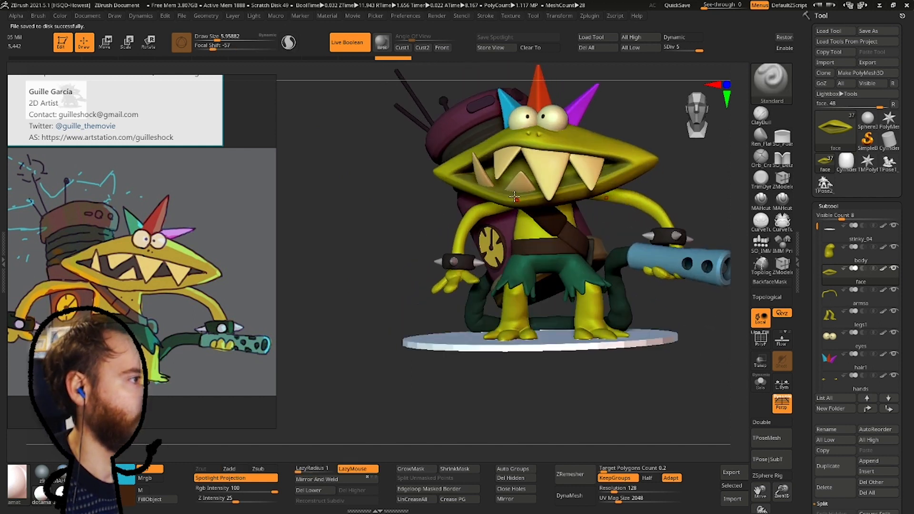
ctrl+shift+click(515, 176)
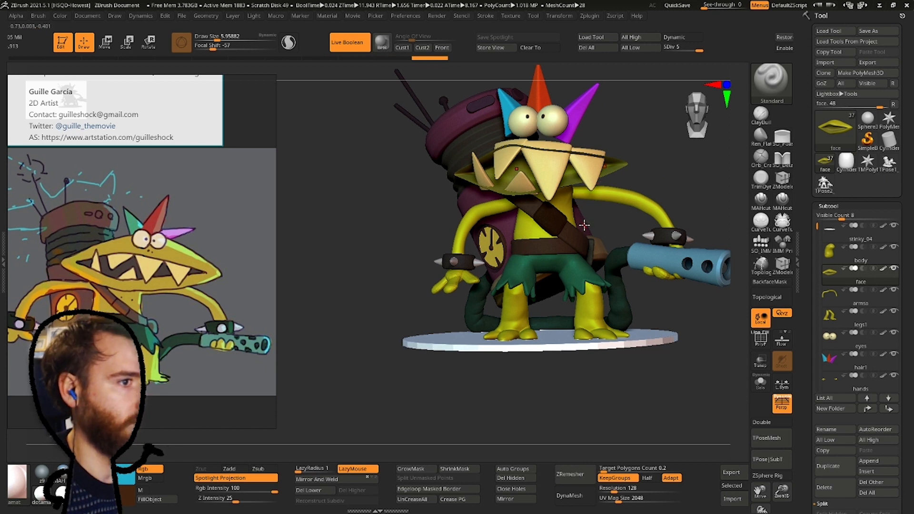
click(126, 475)
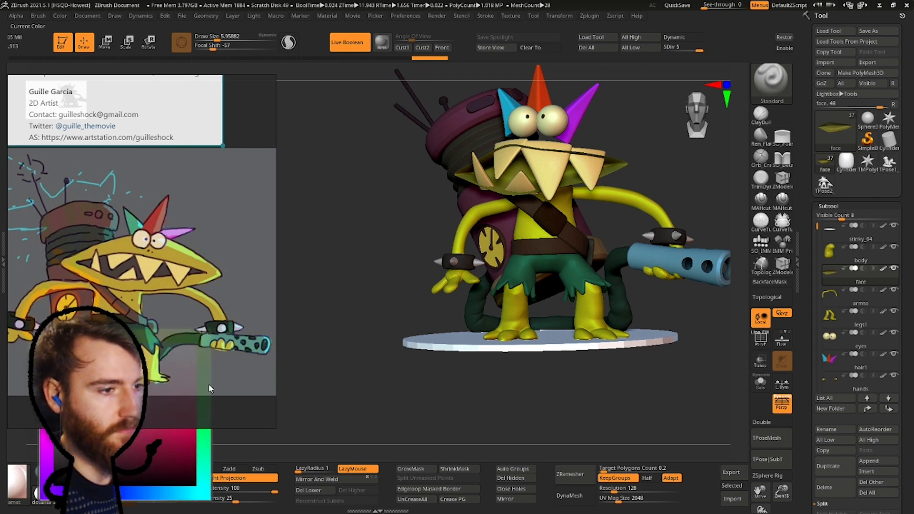
Mask the isolated mouth interior, show the whole face and invert the mask to recolour only the inside dark maroon.
ctrl+right_drag(403, 297, 397, 277)
ctrl+drag(340, 313, 724, 76)
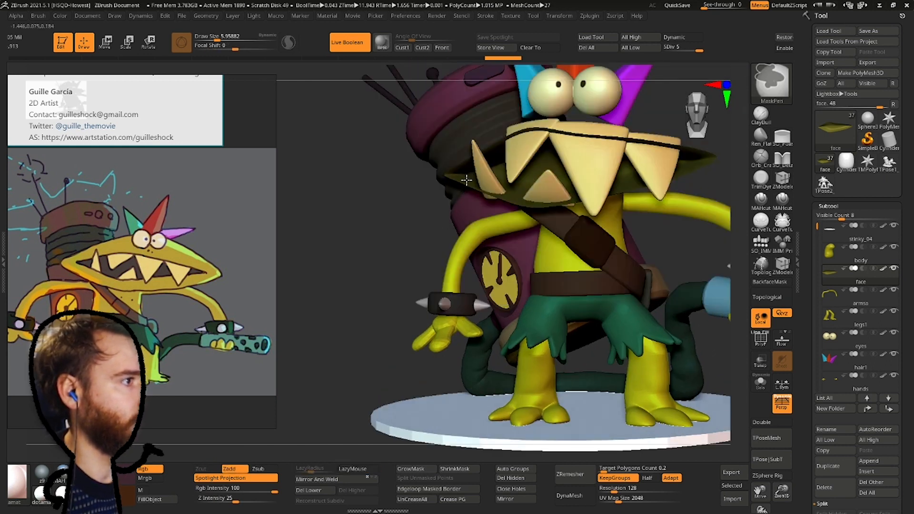
ctrl+shift+click(439, 217)
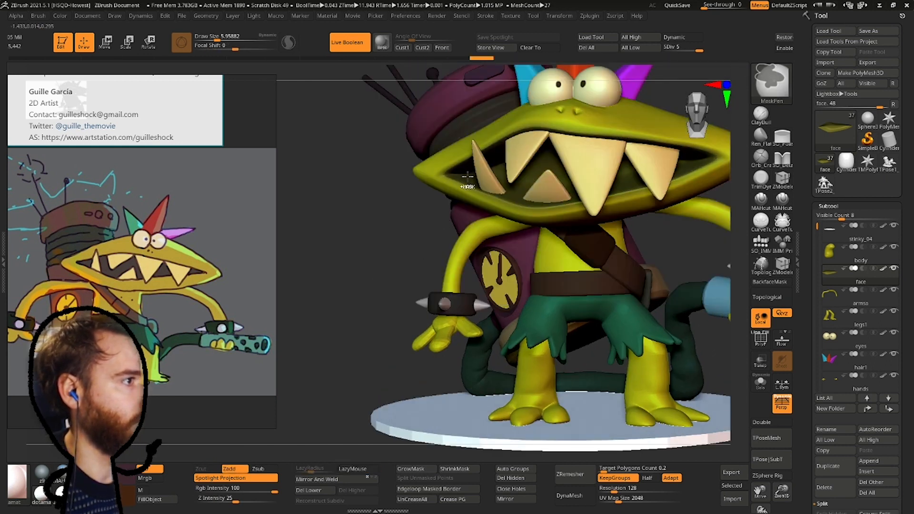
ctrl+click(393, 255)
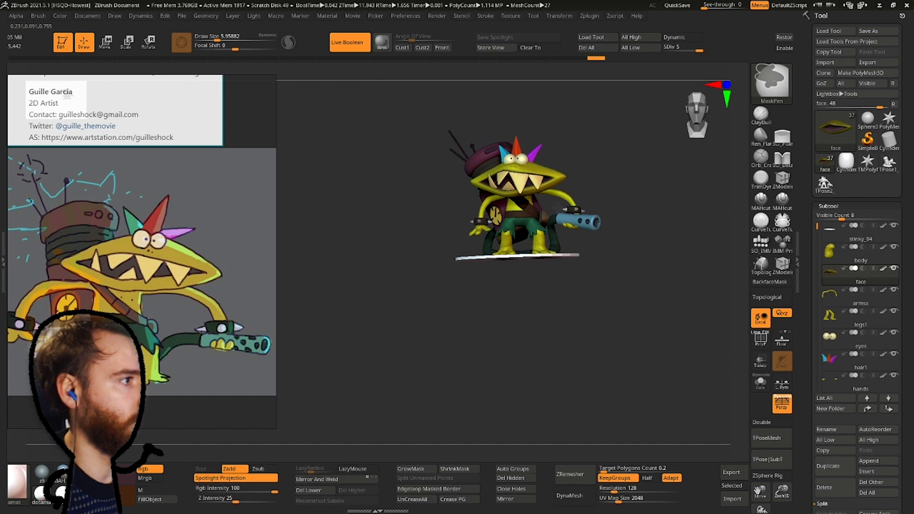
mouse_move(572, 209)
mouse_down()
mouse_move(604, 167)
mouse_move(594, 167)
mouse_up()
Try to DynaMesh the hands at resolution 128 without freezing their subdivision levels.
ctrl+right_drag(594, 167, 492, 243)
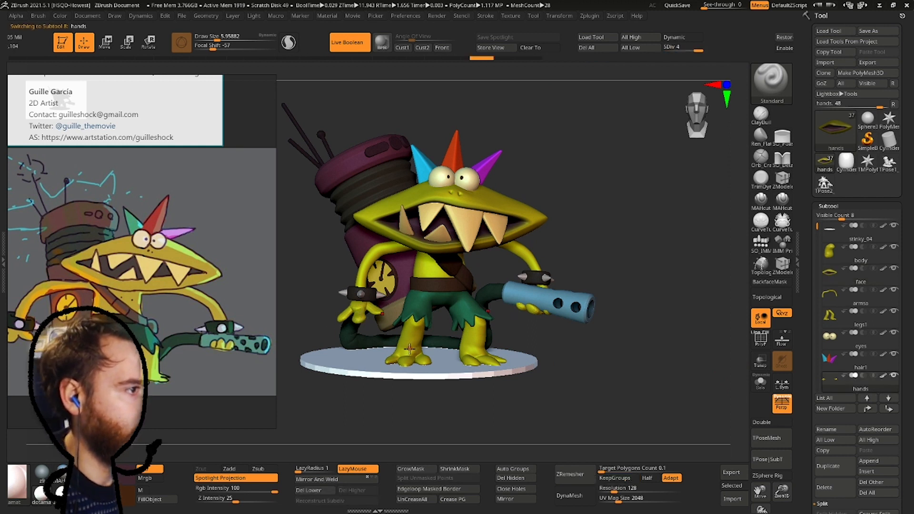
click(569, 496)
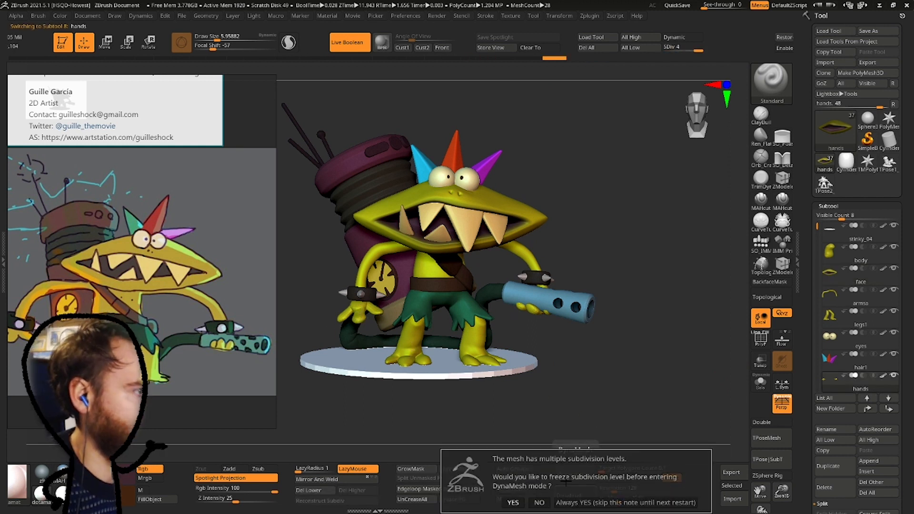
click(540, 503)
alt+right_drag(373, 345, 484, 284)
key(ctrl+z)
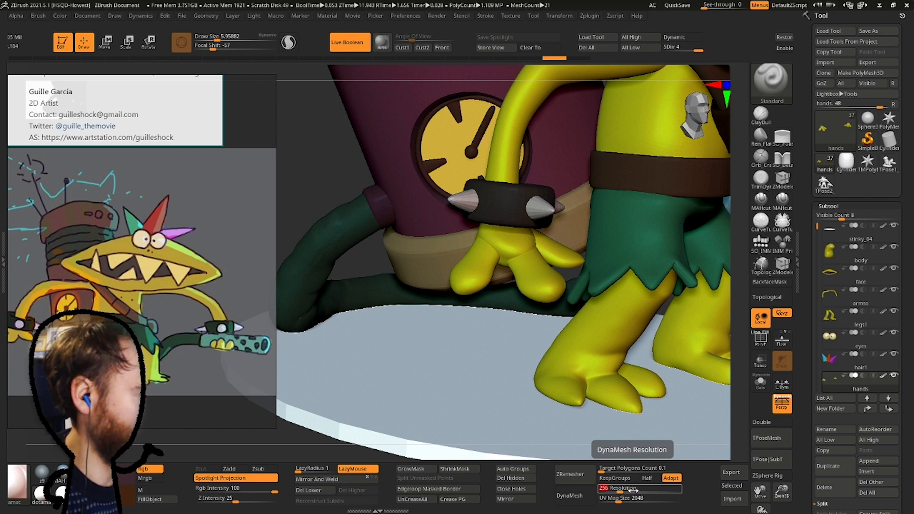
DynaMesh the hands at resolution 256 without freezing the subdivision levels, and isolate them in Solo mode.
click(570, 496)
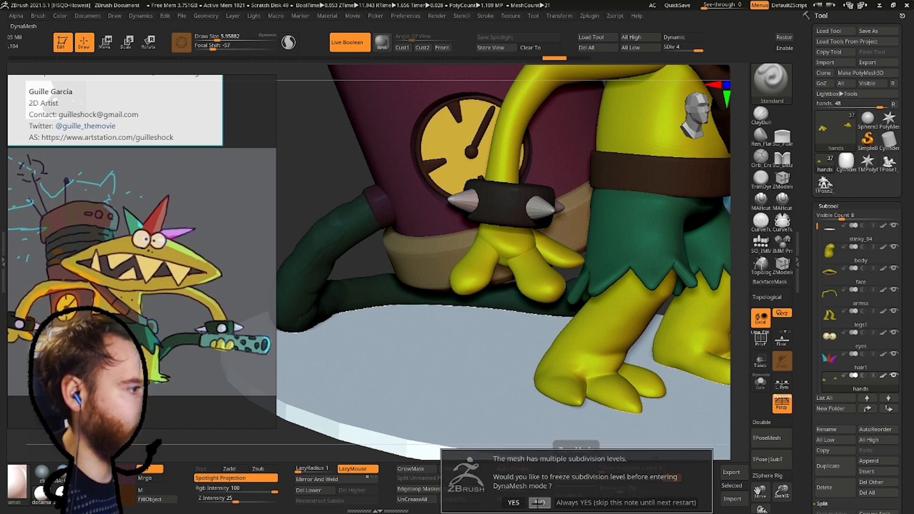
click(539, 504)
right_drag(530, 262, 570, 253)
click(762, 382)
mouse_move(659, 288)
right_down()
mouse_move(629, 341)
mouse_move(669, 215)
mouse_move(657, 176)
mouse_move(623, 160)
right_up()
mouse_move(692, 207)
right_down()
mouse_move(664, 176)
mouse_move(601, 251)
mouse_move(746, 168)
right_up()
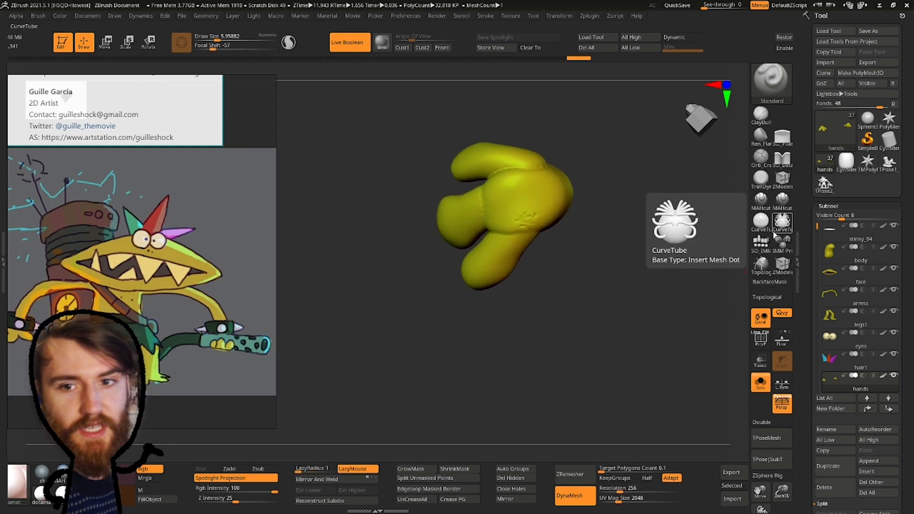
Choose a different sculpting brush for cleaning the uneven patch on the isolated hand, and leave Solo mode.
click(771, 80)
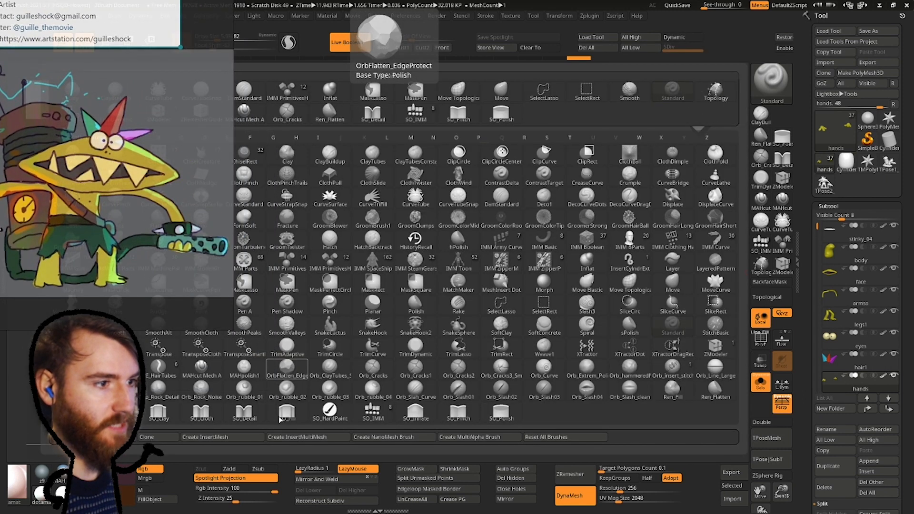
click(279, 418)
alt+right_drag(555, 163, 508, 203)
right_click(517, 275)
mouse_move(575, 215)
ctrl+right_down()
mouse_move(617, 283)
mouse_move(590, 218)
mouse_move(566, 218)
mouse_move(574, 190)
mouse_move(600, 257)
mouse_move(443, 286)
mouse_move(516, 292)
mouse_move(519, 229)
mouse_move(502, 221)
mouse_move(538, 209)
mouse_move(524, 157)
ctrl+right_up()
click(763, 385)
Select the nozzlebools subtool and start transposing the Nozzle folder as one set.
key(b)
key(m)
key(t)
right_click(351, 316)
right_drag(351, 317, 362, 190)
ctrl+right_drag(362, 190, 447, 209)
alt+click(329, 133)
alt+right_drag(447, 209, 638, 245)
click(884, 333)
click(878, 293)
Move and rotate the whole nozzle with the gizmo so it sits properly in the monster's hand.
right_drag(619, 286, 659, 286)
ctrl+right_drag(659, 267, 659, 296)
alt+drag(632, 242, 505, 246)
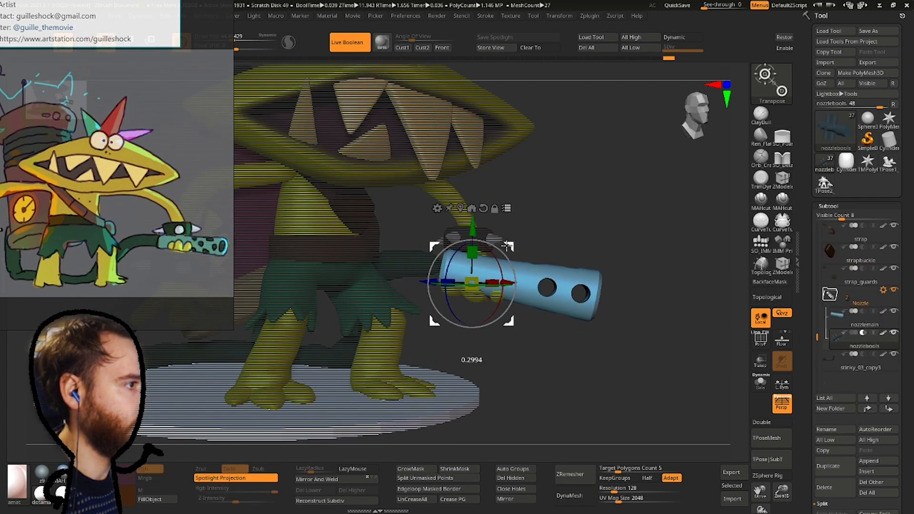
right_drag(478, 247, 604, 267)
drag(528, 264, 529, 271)
right_drag(420, 267, 389, 268)
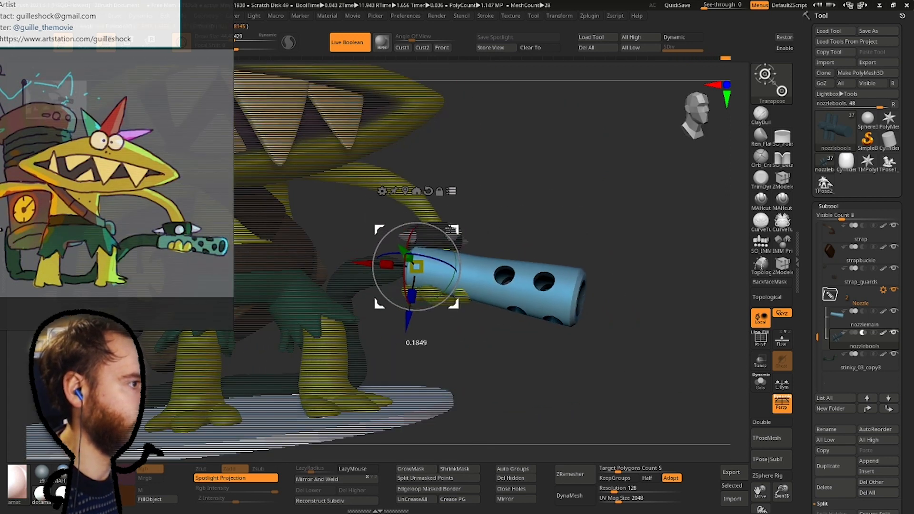
drag(408, 208, 441, 248)
right_drag(443, 248, 463, 234)
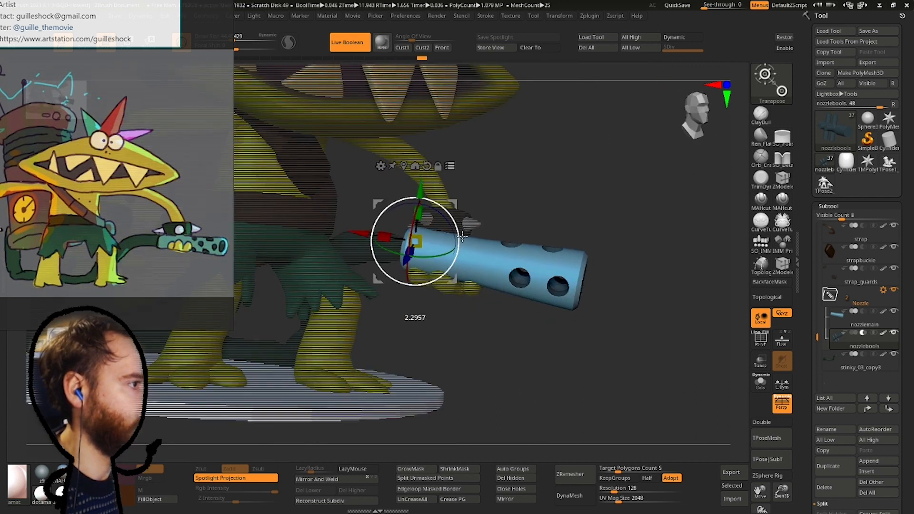
Touch up the hose and the arm around the repositioned nozzle with the Move Topological brush.
alt+click(373, 257)
mouse_move(374, 258)
right_down()
mouse_move(184, 143)
mouse_move(490, 210)
right_up()
key(b)
key(m)
key(t)
key(space)
drag(475, 216, 469, 216)
mouse_move(469, 216)
right_down()
mouse_move(443, 205)
mouse_move(472, 143)
mouse_move(506, 253)
mouse_move(439, 191)
mouse_move(461, 214)
mouse_move(440, 238)
mouse_move(426, 210)
mouse_move(439, 157)
mouse_move(448, 200)
right_up()
alt+click(438, 191)
alt+click(436, 207)
alt+click(439, 157)
Compare the whole posed monster with the concept art, shifting the reference to show the sketch above the backpack.
mouse_move(448, 200)
ctrl+right_down()
mouse_move(428, 151)
mouse_move(333, 204)
mouse_move(447, 209)
ctrl+right_up()
ctrl+right_drag(447, 210, 533, 234)
right_drag(153, 212, 196, 237)
right_drag(361, 204, 571, 203)
alt+right_drag(571, 202, 686, 262)
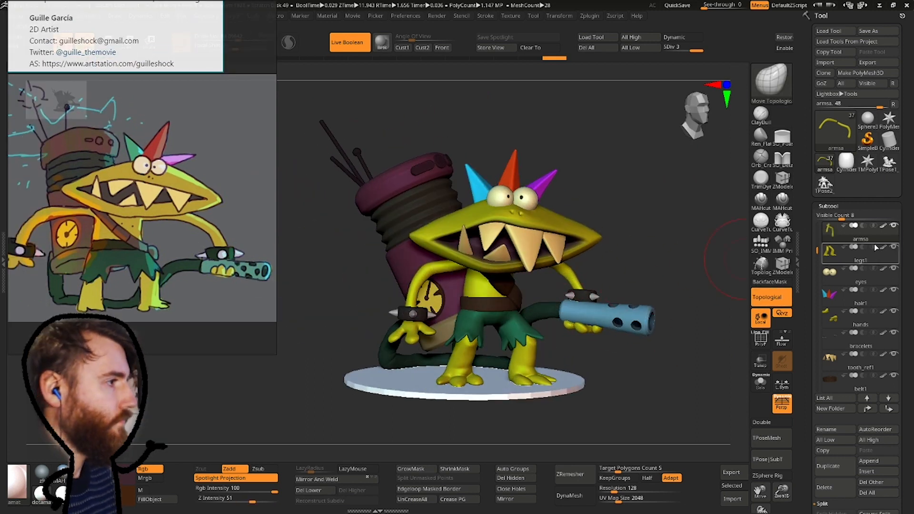
drag(817, 253, 819, 232)
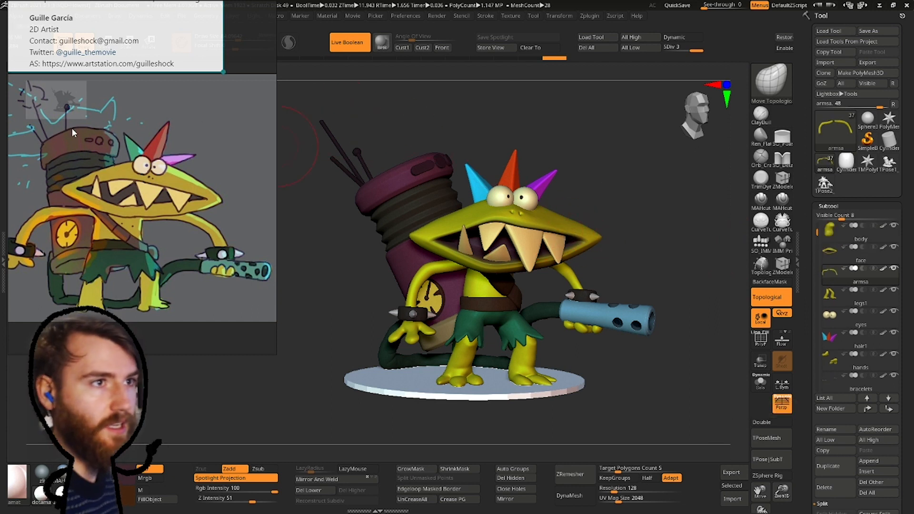
right_drag(170, 211, 208, 214)
middle_drag(200, 239, 246, 253)
right_drag(543, 184, 482, 205)
right_drag(677, 292, 696, 296)
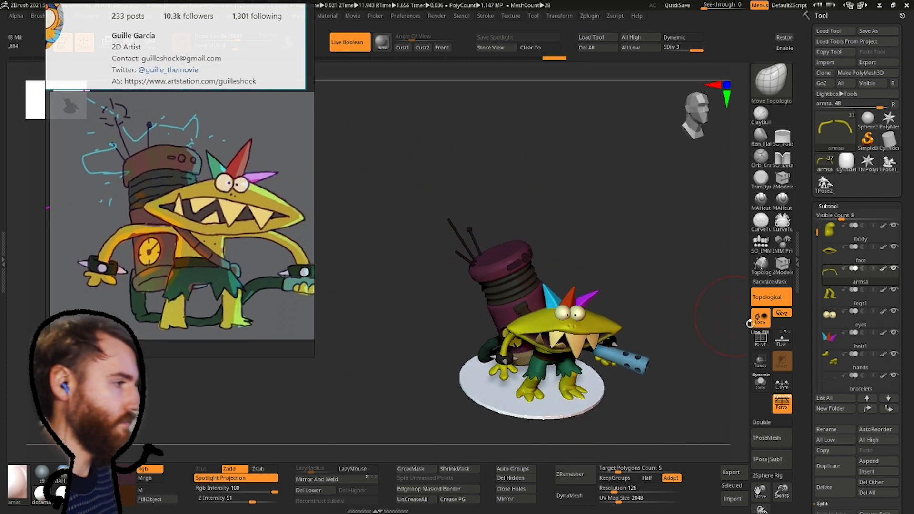
Append a sphere as a new subtool, select it and shift the concept art to uncover the toolbar.
click(865, 461)
click(479, 353)
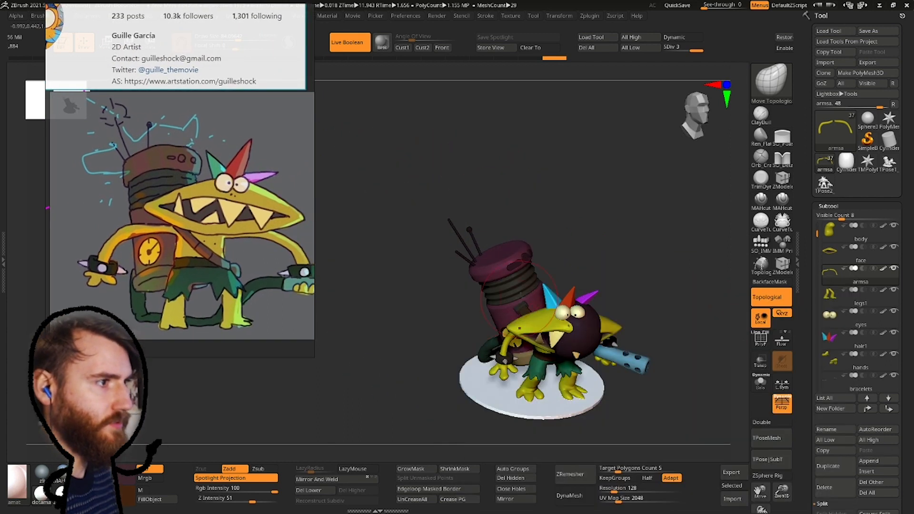
alt+click(592, 344)
right_drag(217, 59, 188, 173)
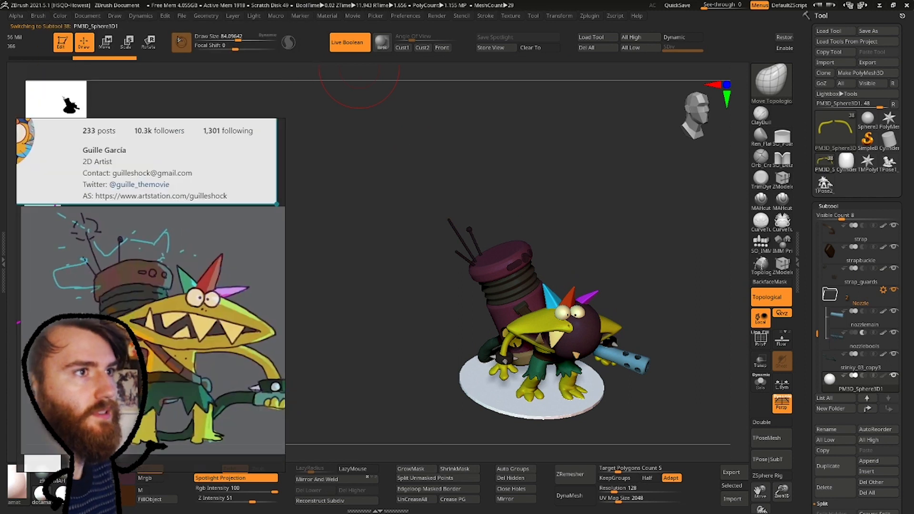
ZRemesh the sphere with a target polygon count of 5 and place it over the top of the backpack.
click(106, 42)
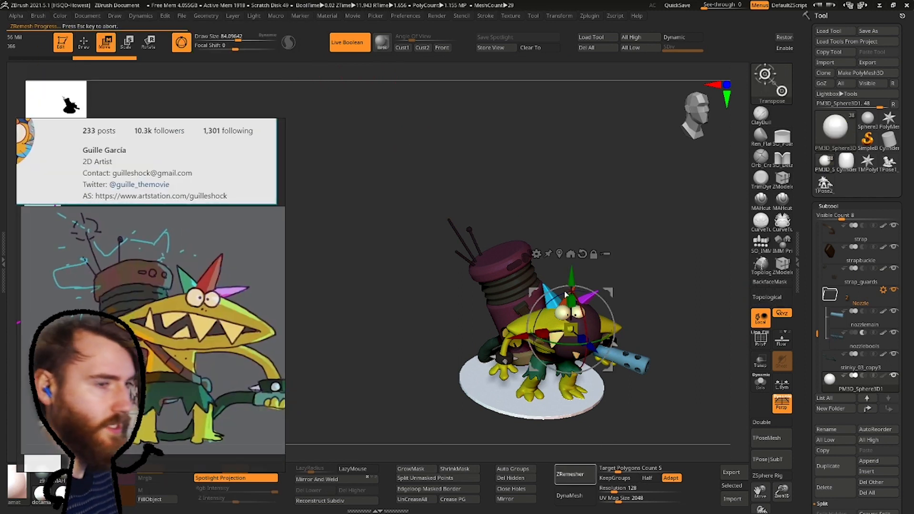
drag(616, 292, 619, 340)
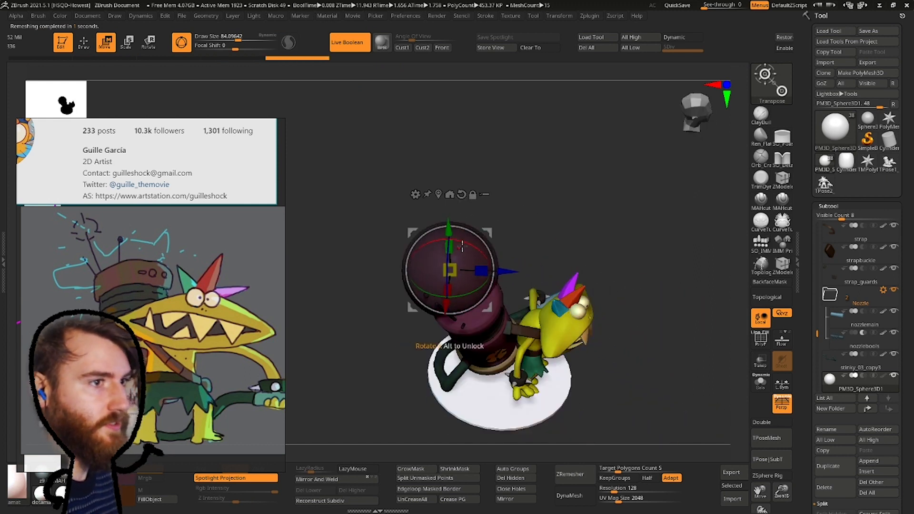
mouse_move(484, 231)
mouse_down()
mouse_move(482, 261)
mouse_move(507, 247)
mouse_move(478, 245)
mouse_move(448, 311)
mouse_up()
Pull the sphere above the backpack into a lobed cloud with raised peaks using the Move brush, following the cyan sketch.
key(b)
key(m)
key(v)
key(space)
drag(504, 251, 506, 250)
mouse_move(457, 244)
mouse_down()
mouse_move(503, 246)
mouse_move(503, 264)
mouse_up()
key(ctrl+z)
key(space)
mouse_move(502, 283)
right_down()
mouse_move(433, 306)
mouse_move(447, 290)
right_up()
key(space)
drag(447, 290, 431, 290)
drag(455, 271, 450, 241)
mouse_move(371, 281)
right_down()
mouse_move(426, 285)
mouse_move(500, 480)
right_up()
Subdivide the cloud mesh above the backpack twice and start masking a jagged lightning line across it with MaskPen.
key(ctrl+d)
key(ctrl+d)
right_drag(501, 334, 453, 267)
ctrl+right_drag(452, 267, 439, 227)
right_drag(436, 262, 434, 336)
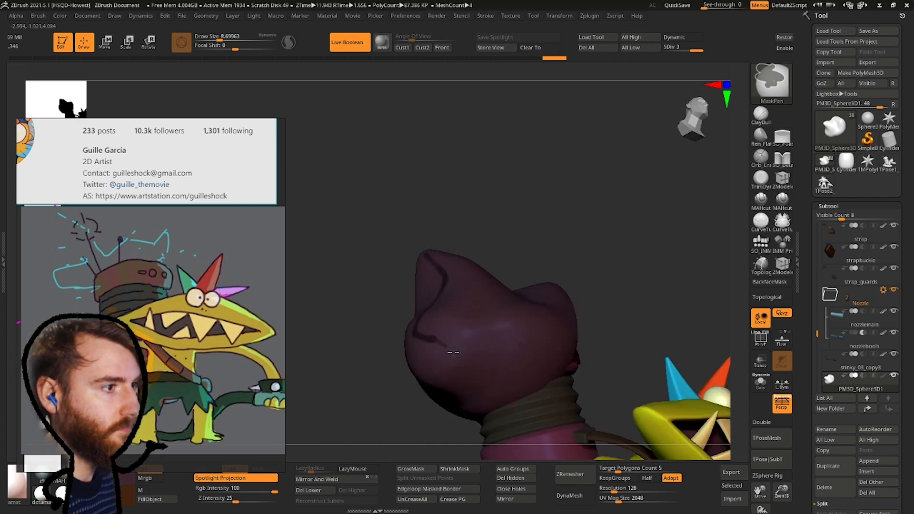
Paint further MaskPen lightning lines, forks and small dashes around all sides of the cloud.
mouse_move(491, 290)
right_down()
mouse_move(511, 371)
mouse_move(513, 316)
right_up()
ctrl+drag(513, 316, 459, 284)
mouse_move(459, 284)
right_down()
mouse_move(582, 257)
mouse_move(424, 292)
mouse_move(453, 276)
mouse_move(490, 310)
mouse_move(503, 272)
right_up()
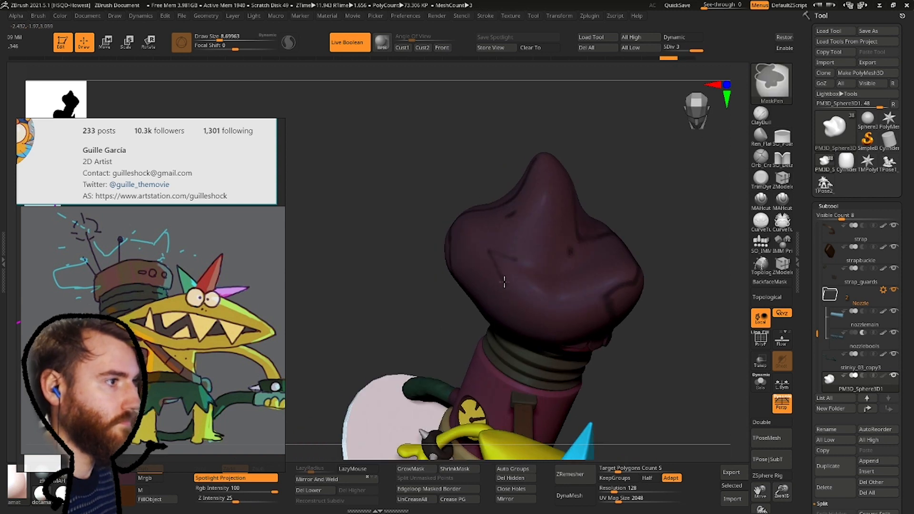
right_drag(555, 193, 485, 235)
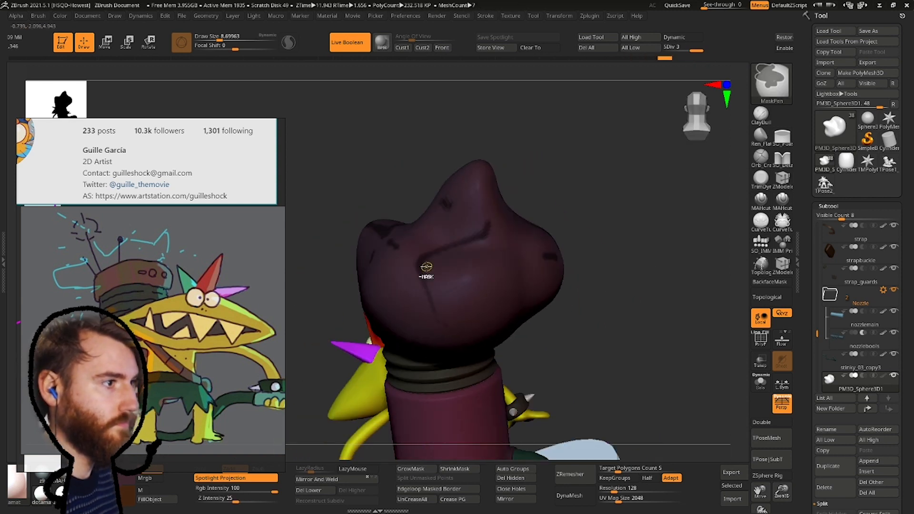
right_drag(509, 282, 407, 297)
ctrl+drag(403, 311, 388, 320)
Extract the masked strokes as a new subtool with a thickness of 0.02 and hide the cloud mesh.
drag(816, 429, 815, 298)
click(830, 481)
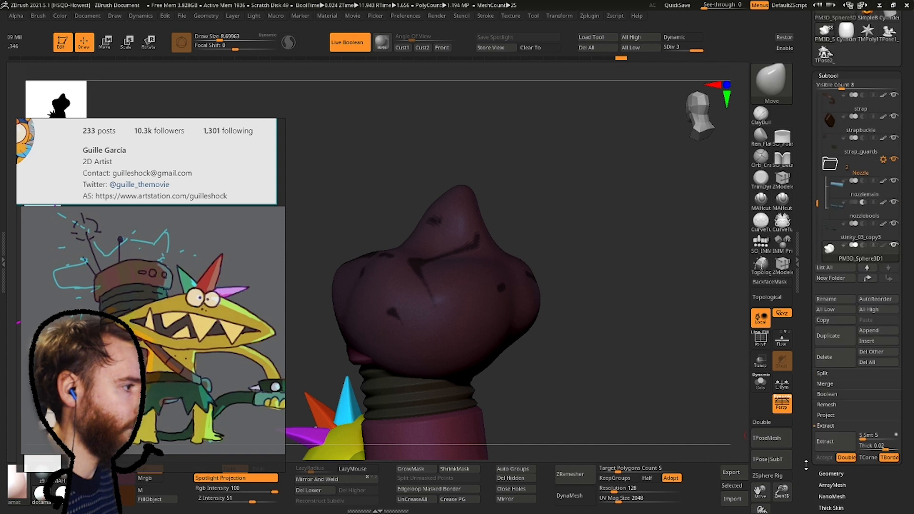
click(829, 441)
click(829, 459)
click(761, 381)
right_drag(595, 318, 608, 296)
click(760, 381)
mouse_move(667, 286)
right_down()
mouse_move(702, 262)
mouse_move(524, 281)
mouse_move(595, 240)
right_up()
click(894, 223)
key(w)
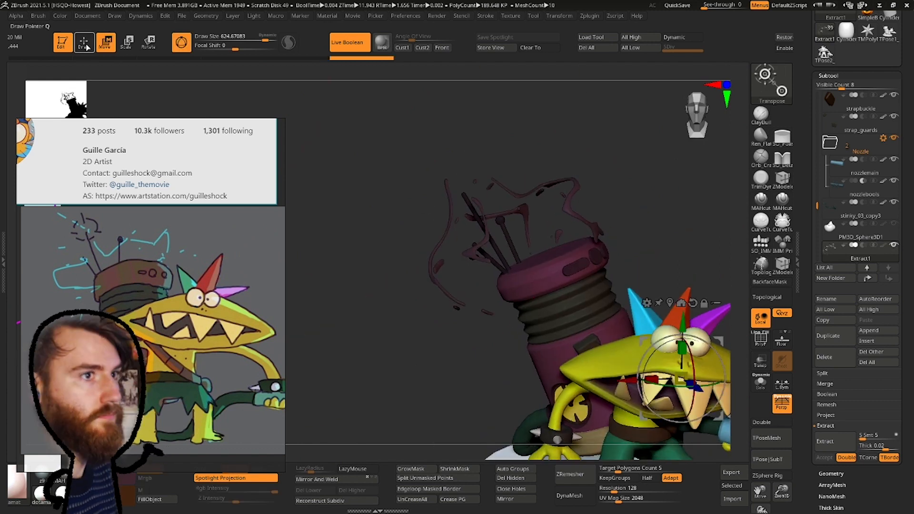
click(90, 45)
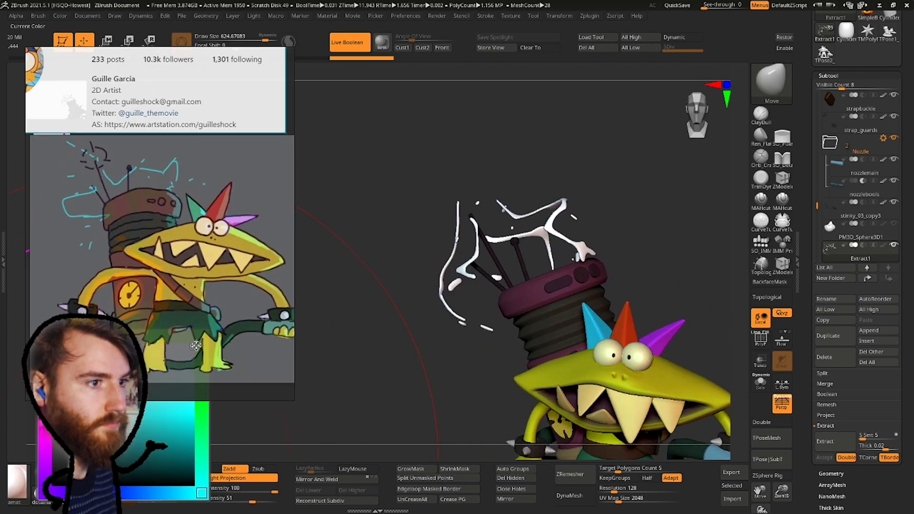
Colour the extracted strands bright cyan and start pulling out their ends with the SnakeHook brush.
key(b)
key(s)
key(h)
key(space)
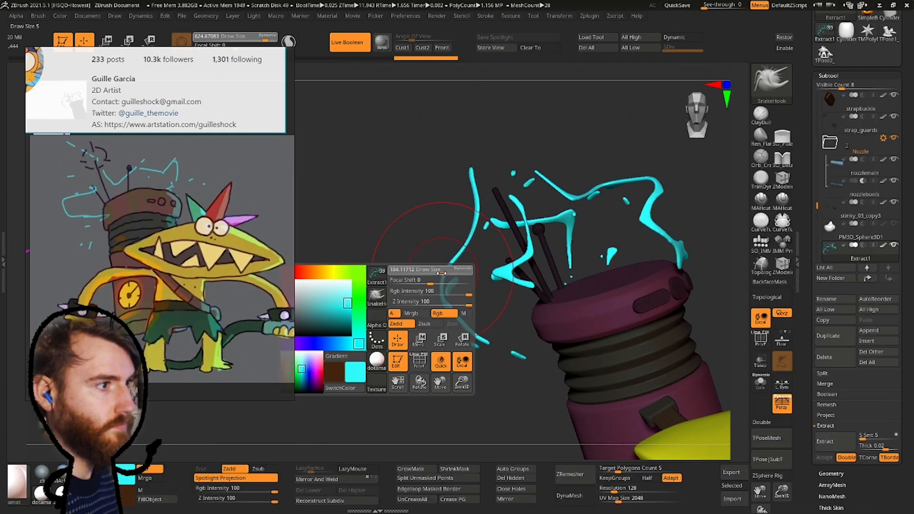
drag(453, 274, 432, 273)
right_drag(419, 267, 435, 257)
right_drag(473, 318, 484, 282)
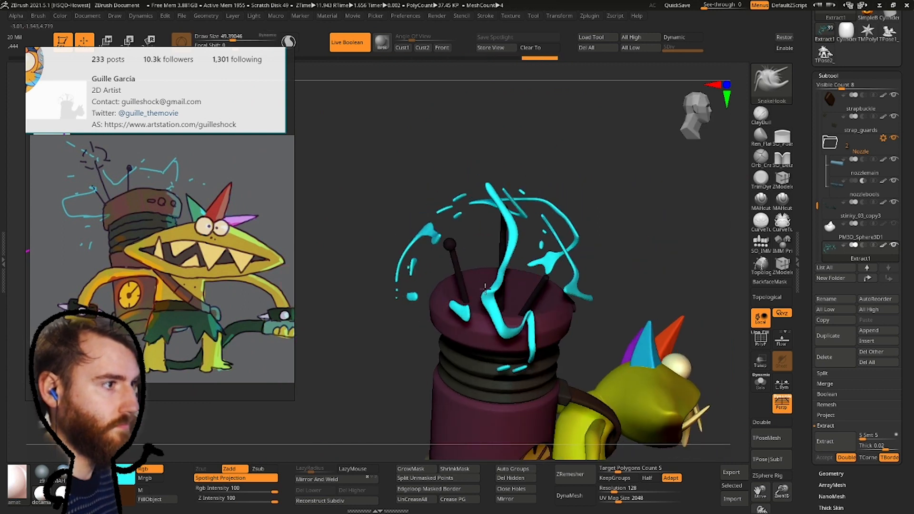
Pull the cyan strands into sharp forks and spikes around the antennas with SnakeHook at a draw size of about 32.
key(space)
drag(487, 190, 479, 190)
right_drag(445, 238, 500, 246)
key(space)
drag(520, 183, 514, 183)
mouse_move(536, 301)
alt+right_down()
mouse_move(489, 298)
mouse_move(553, 290)
mouse_move(465, 267)
mouse_move(505, 248)
mouse_move(470, 225)
mouse_move(651, 426)
mouse_move(635, 398)
mouse_move(398, 256)
mouse_move(463, 228)
mouse_move(399, 236)
mouse_move(444, 255)
alt+right_up()
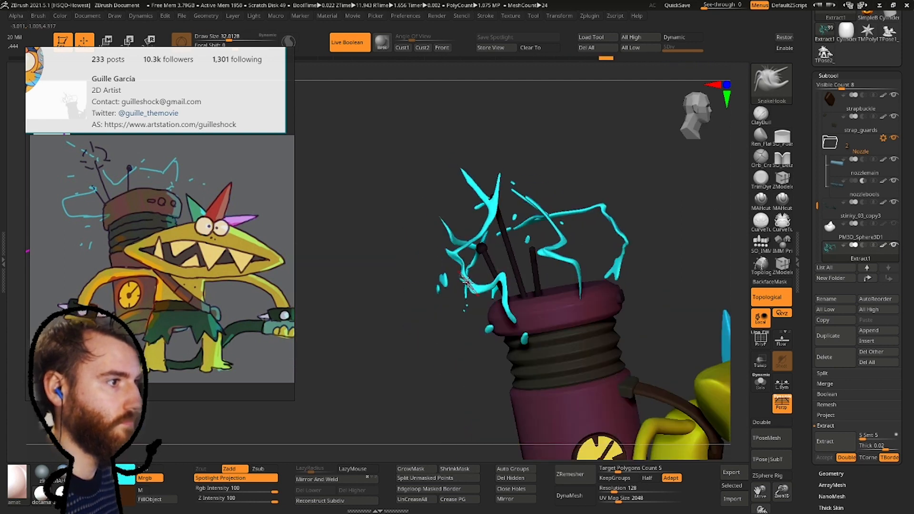
mouse_move(495, 267)
right_down()
mouse_move(531, 236)
mouse_move(461, 270)
mouse_move(461, 169)
mouse_move(503, 283)
mouse_move(461, 204)
mouse_move(415, 275)
right_up()
Adjust the flow of the cyan strands above the backpack using the Move brush.
key(b)
key(m)
key(v)
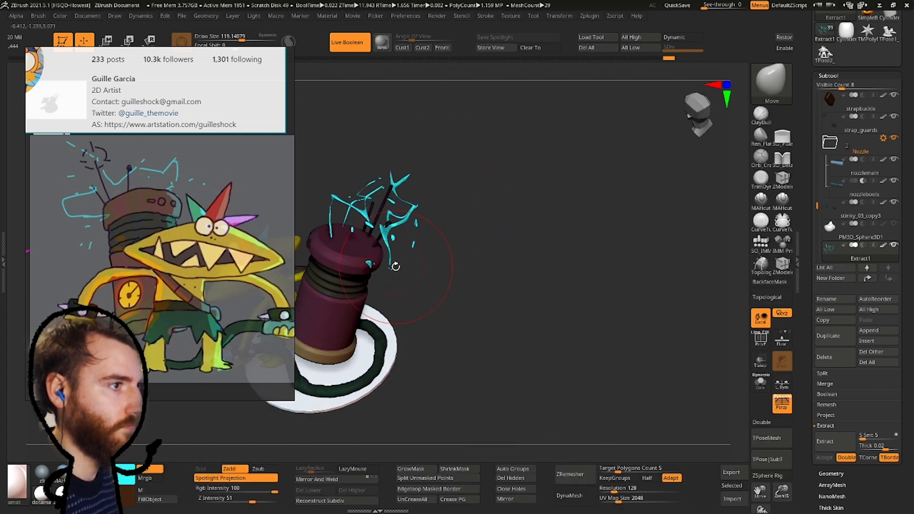
right_drag(400, 151, 382, 229)
right_drag(202, 98, 232, 409)
Duplicate the cyan strands subtool and rename the copy Electricity.
click(3, 262)
click(41, 109)
click(827, 336)
click(829, 299)
text(Electricity)
key(Return)
Decimate the Electricity subtool to 0.5 percent with Decimation Master for a faceted look.
drag(33, 234, 17, 233)
click(56, 265)
right_drag(495, 240, 531, 241)
ctrl+right_drag(531, 241, 534, 288)
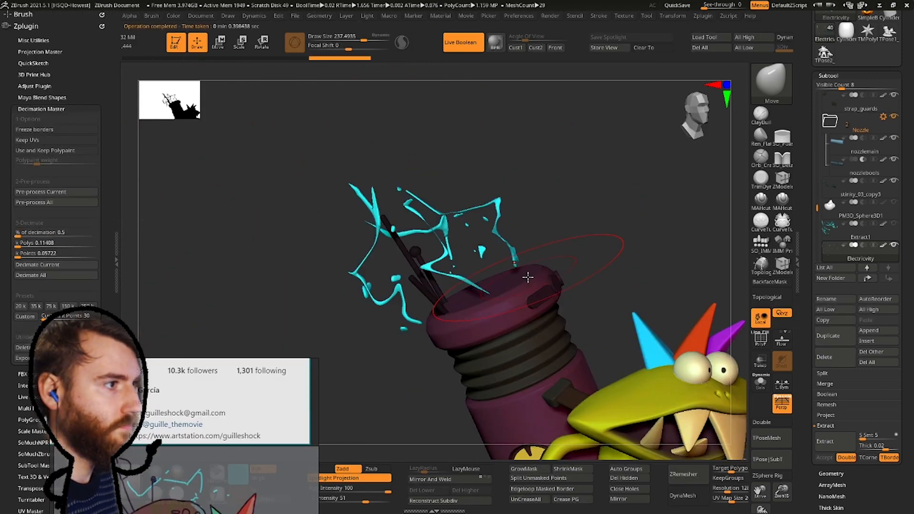
right_drag(355, 161, 518, 149)
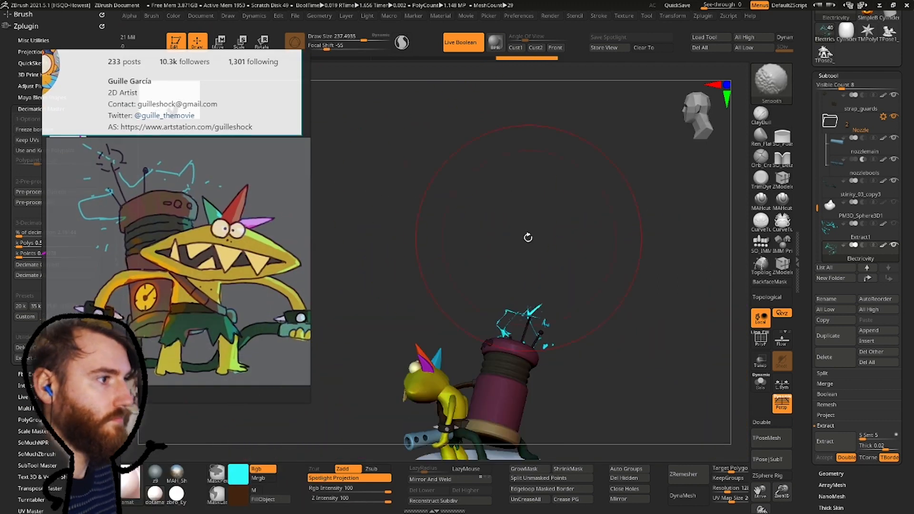
Shift the electricity strands around the backpack opening with a large Move brush, following the concept art.
right_drag(528, 238, 567, 243)
ctrl+right_drag(567, 243, 570, 340)
right_drag(527, 220, 629, 229)
mouse_move(394, 285)
right_down()
mouse_move(421, 265)
mouse_move(390, 262)
mouse_move(379, 312)
right_up()
key(space)
drag(436, 255, 446, 254)
mouse_move(524, 171)
right_down()
mouse_move(543, 247)
mouse_move(604, 186)
mouse_move(595, 223)
mouse_move(571, 200)
right_up()
Reposition individual electricity strands with the Move Topological brush and compare the whole figure with the concept art.
key(b)
key(m)
key(t)
ctrl+right_drag(572, 200, 512, 236)
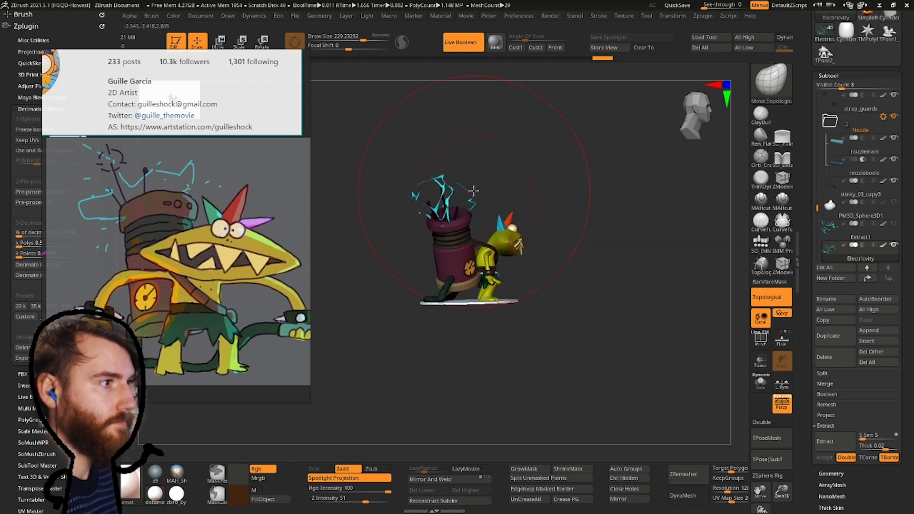
right_drag(439, 208, 465, 214)
right_drag(298, 222, 310, 226)
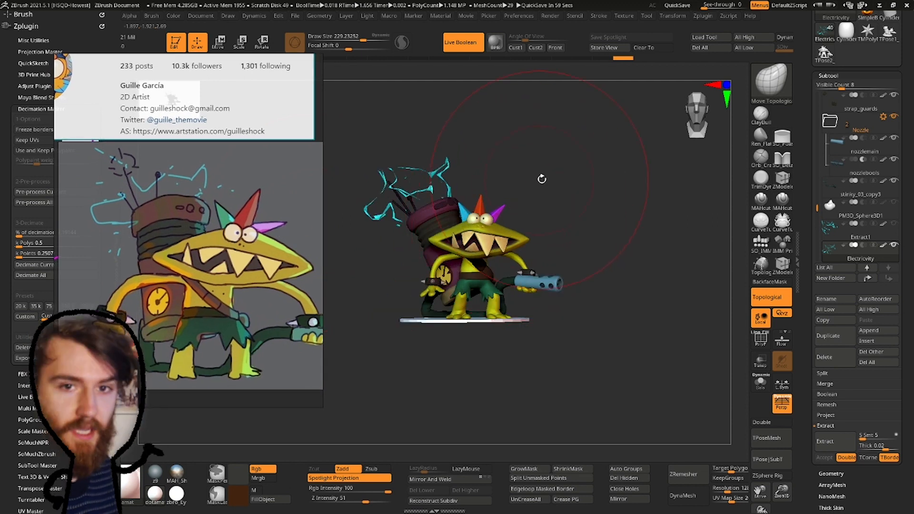
right_drag(519, 249, 448, 233)
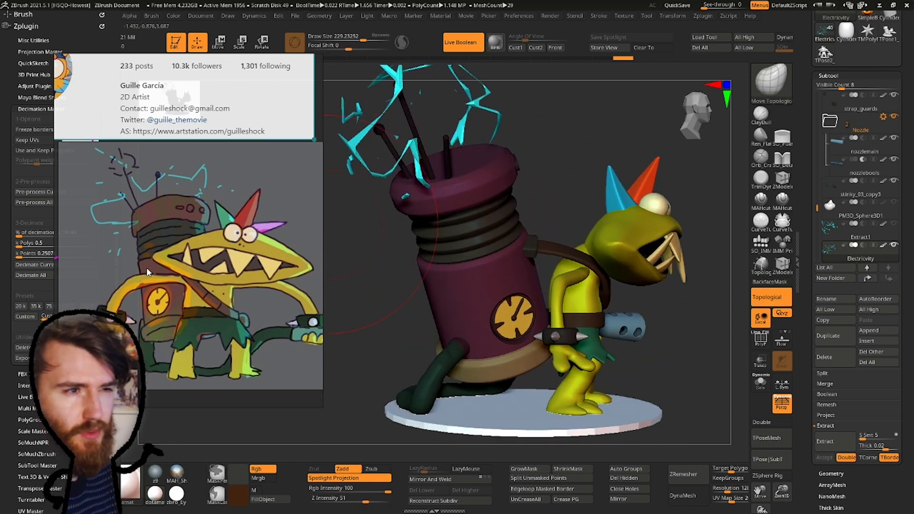
right_drag(449, 267, 480, 298)
ctrl+right_drag(643, 303, 482, 337)
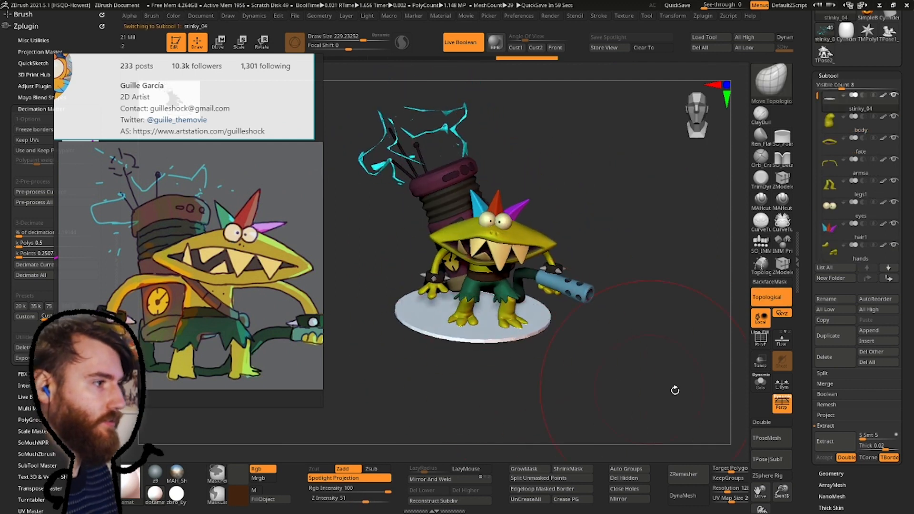
Isolate the round base disc with its wireframe shown and switch to the Move brush.
click(767, 386)
key(b)
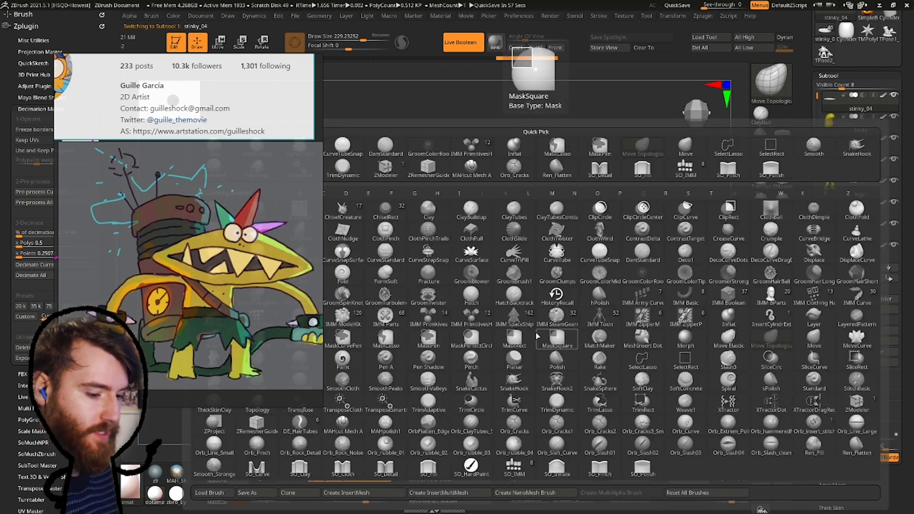
key(m)
key(v)
click(761, 344)
right_drag(633, 358, 500, 228)
mouse_move(500, 229)
ctrl+right_down()
mouse_move(533, 349)
mouse_move(527, 341)
ctrl+right_up()
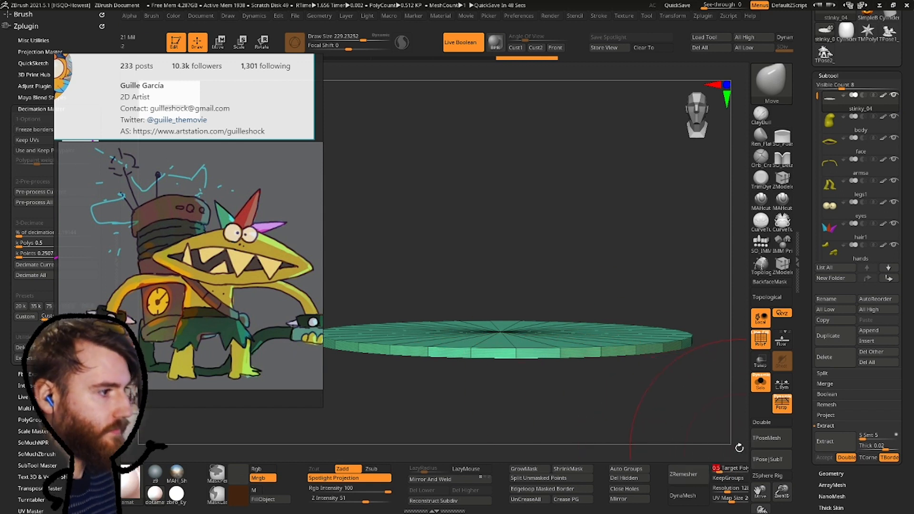
Try to ZRemesh the thin base disc with a reduced target polygon count.
shift+right_drag(533, 328, 509, 242)
drag(722, 477, 714, 470)
click(701, 475)
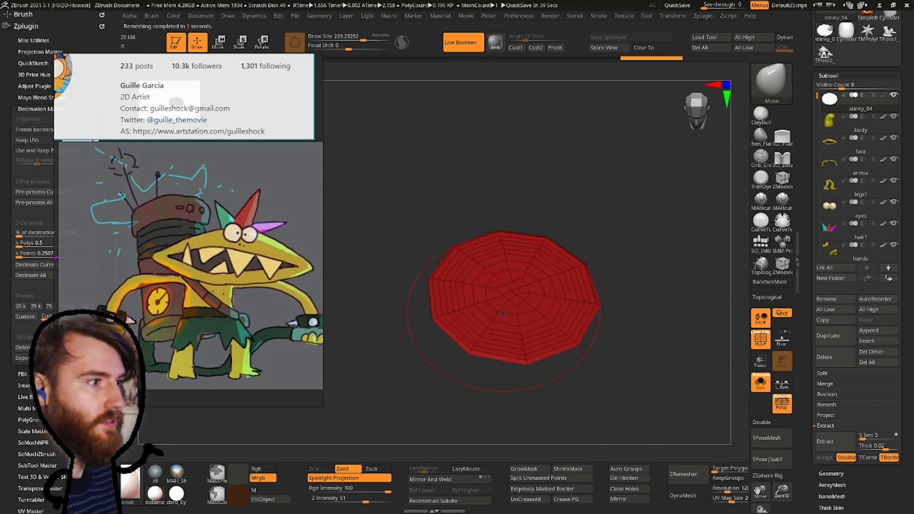
right_drag(477, 332, 493, 186)
key(ctrl+z)
Thicken the base disc vertically with the gizmo and ZRemesh it into a low-poly slab.
click(219, 42)
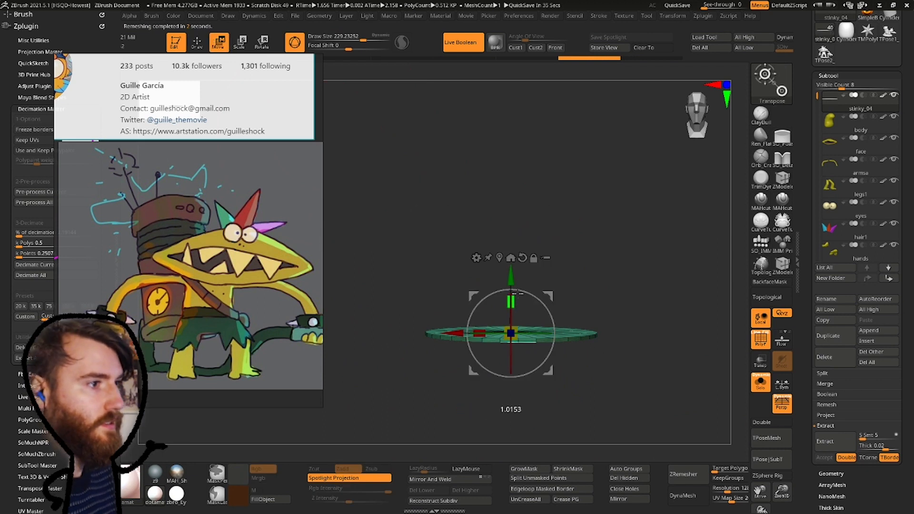
click(197, 43)
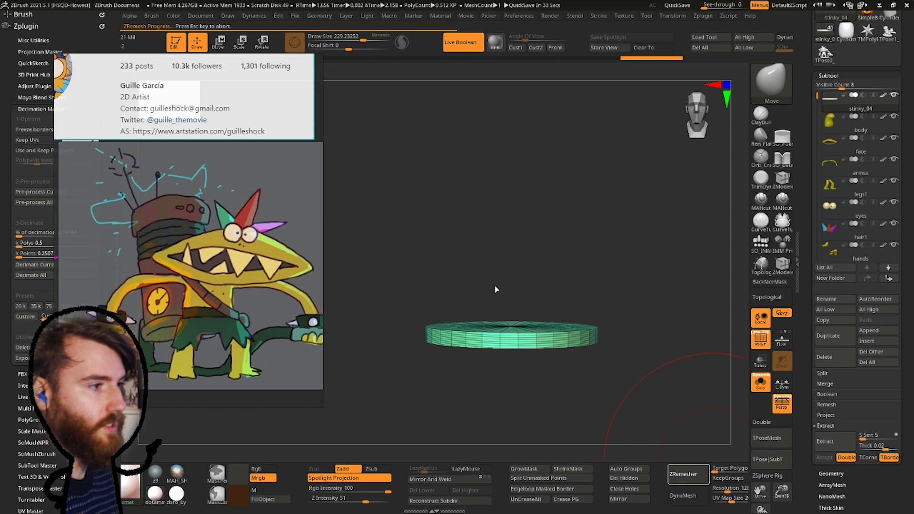
drag(564, 301, 546, 290)
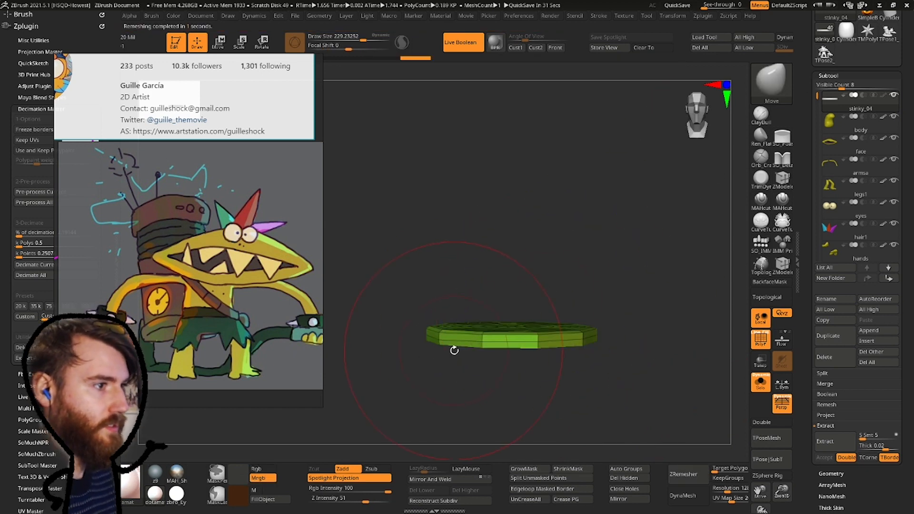
Mask part of the slab in side view and stretch the unmasked part to deepen the base.
mouse_move(413, 363)
ctrl+mouse_down()
mouse_move(633, 339)
mouse_move(531, 322)
ctrl+mouse_up()
mouse_move(490, 362)
ctrl+mouse_down()
mouse_move(712, 339)
mouse_move(723, 329)
ctrl+mouse_up()
alt+drag(515, 210, 409, 191)
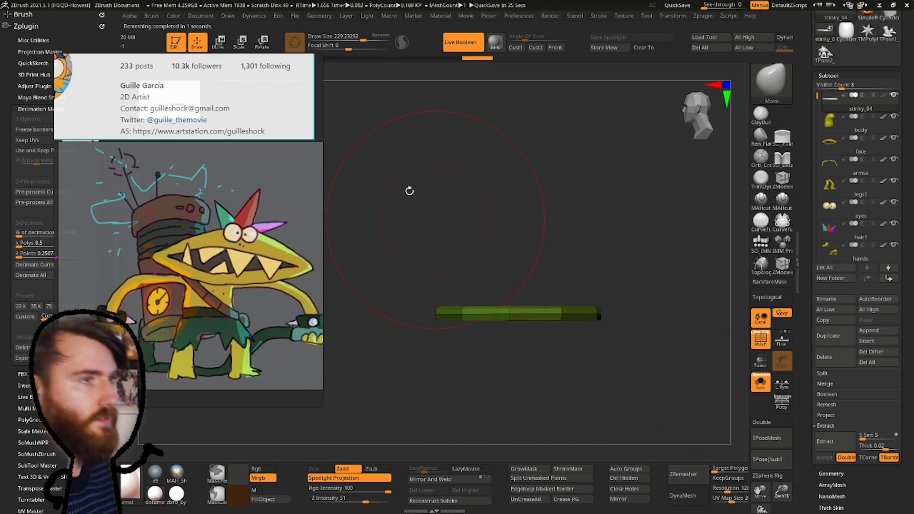
click(218, 43)
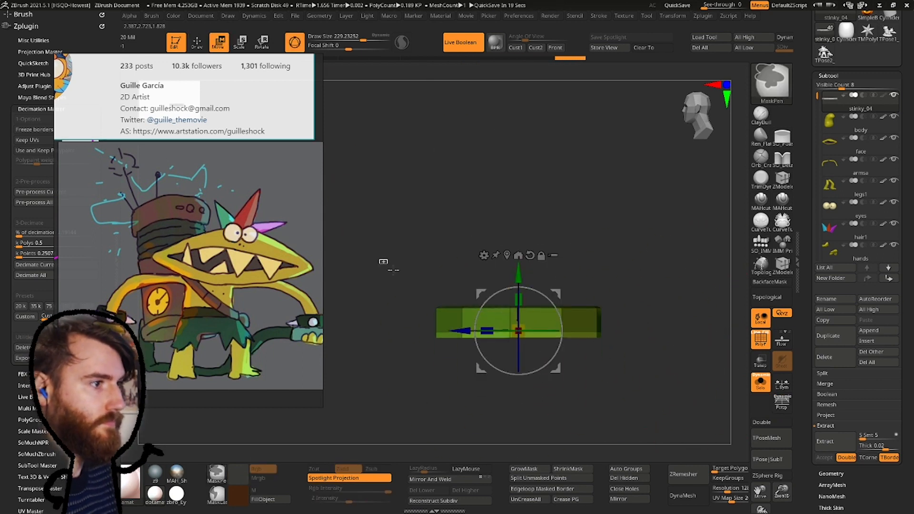
mouse_move(391, 254)
shift+right_down()
mouse_move(400, 333)
mouse_move(400, 267)
shift+right_up()
Hide the base's wireframe and turn off Live Boolean.
key(q)
click(760, 382)
key(shift+f)
right_drag(619, 286, 562, 266)
click(460, 42)
mouse_move(390, 267)
right_down()
mouse_move(455, 289)
mouse_move(456, 278)
mouse_move(454, 289)
right_up()
Reshape the base's round outline into an irregular angular rock with the Move brush at a draw size of about 100.
key(shift+s)
key(space)
mouse_move(464, 282)
mouse_down()
mouse_move(454, 281)
mouse_move(458, 307)
mouse_up()
key(space)
mouse_move(458, 291)
right_down()
mouse_move(444, 239)
mouse_move(423, 267)
mouse_move(431, 262)
mouse_move(471, 330)
right_up()
key(w)
key(q)
key(space)
drag(442, 398, 432, 398)
drag(501, 363, 521, 325)
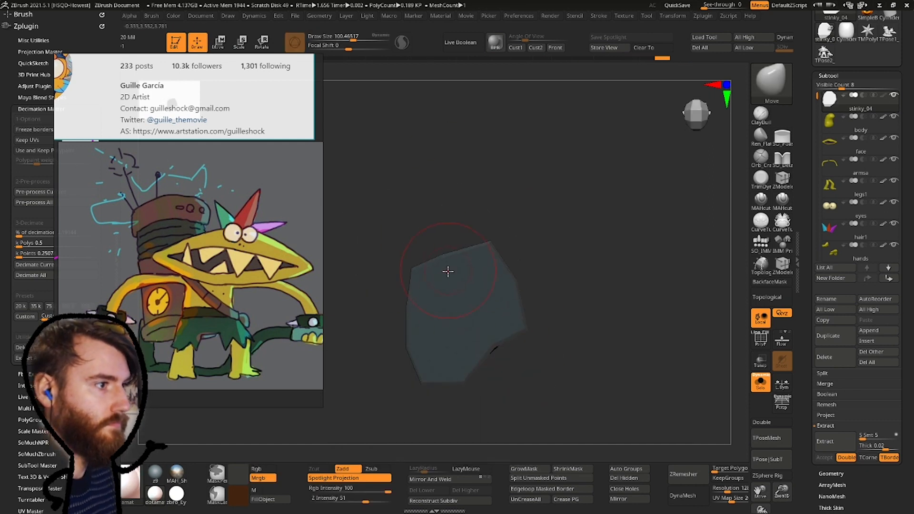
Deepen the rock base under the monster into a pedestal that tapers downward, refining its silhouette with the Move brush.
right_drag(507, 314, 471, 274)
key(w)
key(shift+s)
mouse_move(441, 237)
right_down()
mouse_move(432, 300)
mouse_move(446, 345)
mouse_move(429, 304)
right_up()
alt+right_drag(429, 305, 533, 357)
drag(537, 341, 537, 327)
mouse_move(537, 327)
shift+right_down()
mouse_move(572, 295)
mouse_move(541, 271)
mouse_move(551, 296)
mouse_move(483, 261)
mouse_move(516, 280)
shift+right_up()
key(q)
key(space)
drag(576, 224, 589, 223)
mouse_move(562, 224)
right_down()
mouse_move(496, 243)
mouse_move(527, 239)
mouse_move(452, 233)
right_up()
Append a cube as a new subtool, then scale and lower it with the gizmo.
click(872, 330)
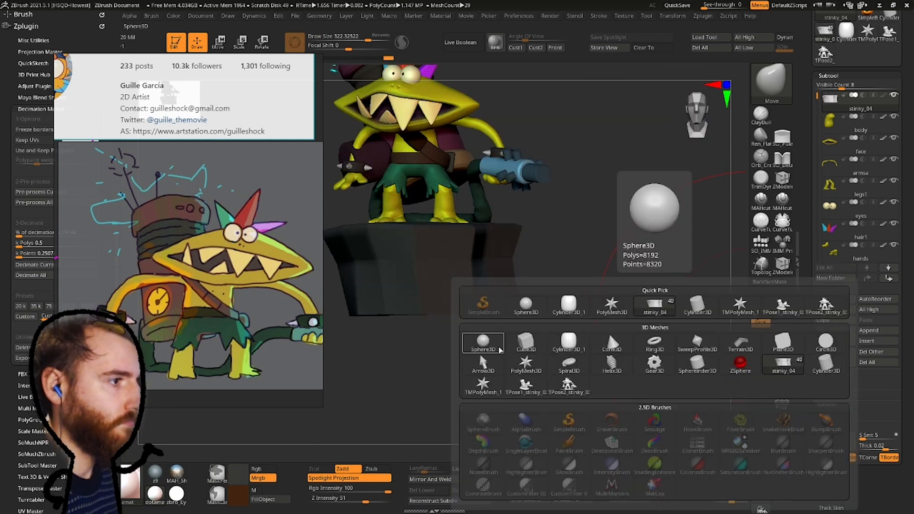
click(526, 342)
key(w)
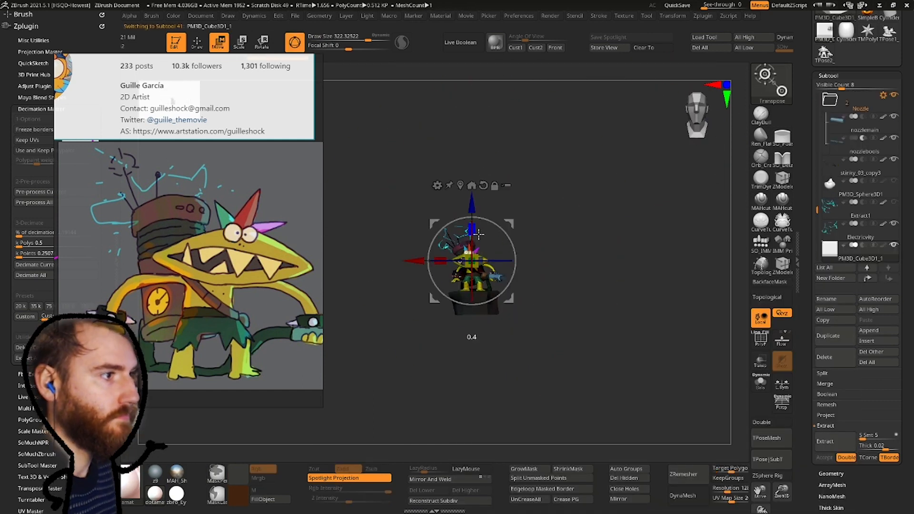
drag(473, 322, 538, 322)
shift+right_drag(539, 323, 474, 295)
drag(474, 267, 473, 291)
drag(473, 249, 473, 239)
key(q)
Select the rock pedestal and subdivide it up to level 6.
mouse_move(474, 240)
right_down()
mouse_move(466, 191)
mouse_move(475, 204)
right_up()
alt+click(475, 204)
click(831, 474)
click(837, 173)
click(837, 174)
click(837, 174)
click(837, 174)
mouse_move(586, 221)
right_down()
mouse_move(538, 253)
mouse_move(539, 238)
mouse_move(462, 225)
mouse_move(568, 222)
mouse_move(562, 194)
mouse_move(518, 231)
mouse_move(619, 181)
right_up()
Carve flat, chiselled facets into the rock pedestal with the SD_Polish and Ren_Flatten brushes.
key(b)
key(i)
key(n)
click(783, 138)
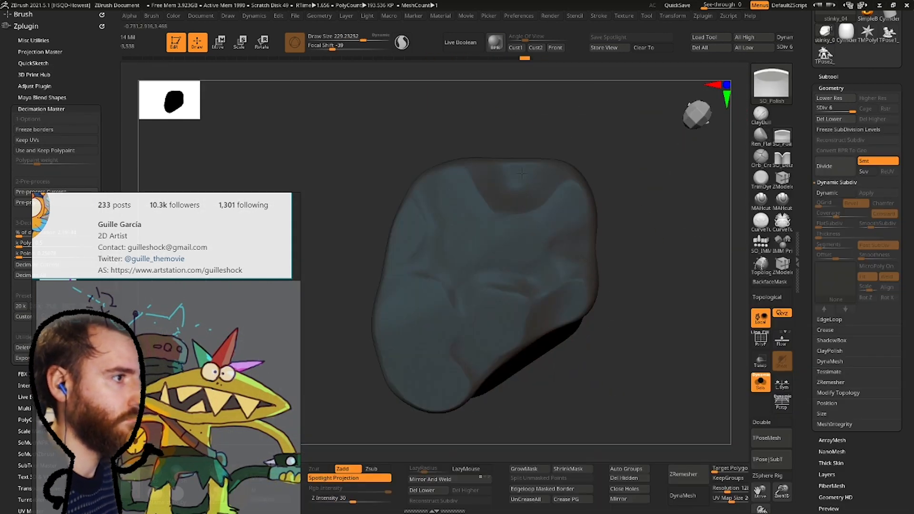
mouse_move(443, 311)
right_down()
mouse_move(508, 288)
mouse_move(430, 267)
mouse_move(502, 333)
mouse_move(545, 273)
mouse_move(524, 248)
mouse_move(613, 249)
mouse_move(680, 222)
right_up()
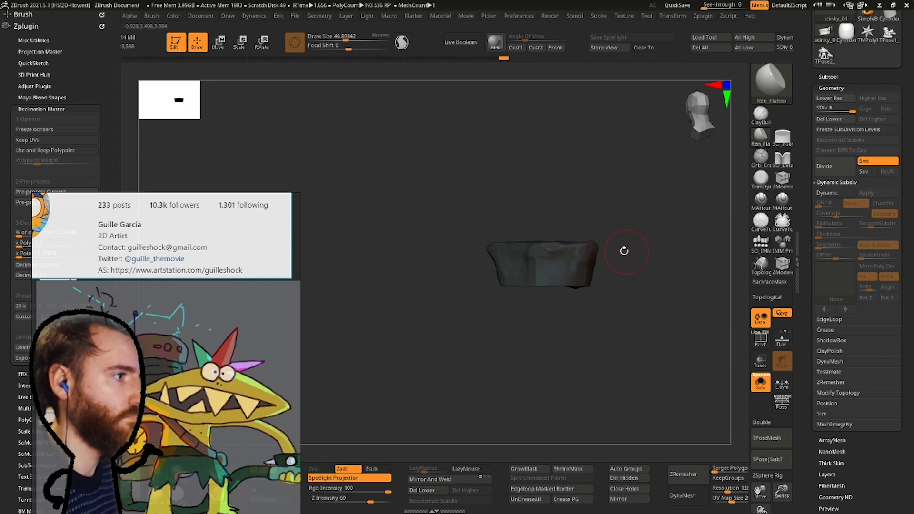
right_drag(514, 255, 476, 275)
mouse_move(552, 251)
right_down()
mouse_move(601, 257)
mouse_move(482, 330)
right_up()
key(shift+s)
key(space)
drag(530, 270, 543, 270)
mouse_move(545, 281)
right_down()
mouse_move(514, 281)
mouse_move(509, 296)
right_up()
Refine the rock pedestal's silhouette with the Move brush.
key(b)
key(m)
key(v)
mouse_move(433, 285)
ctrl+right_down()
mouse_move(558, 224)
mouse_move(527, 281)
ctrl+right_up()
key(space)
drag(527, 283, 504, 283)
right_drag(504, 283, 478, 270)
Select the flat square slab beneath the rock and subdivide it up to level 5.
alt+click(478, 270)
click(764, 341)
click(764, 341)
key(ctrl+d)
key(ctrl+d)
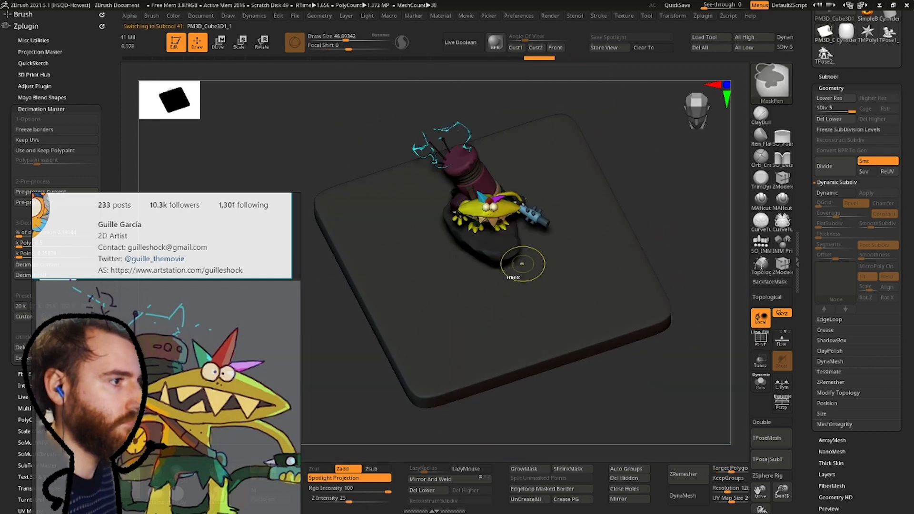
Mask an irregular puddle shape around the rock and small separate round spots near the slab's corners.
right_drag(441, 314, 459, 353)
key(space)
drag(490, 296, 513, 295)
mouse_move(513, 305)
ctrl+mouse_down()
mouse_move(453, 218)
mouse_move(419, 243)
ctrl+mouse_up()
right_drag(419, 243, 481, 175)
key(b)
key(m)
key(v)
right_drag(388, 177, 495, 298)
ctrl+drag(568, 236, 674, 253)
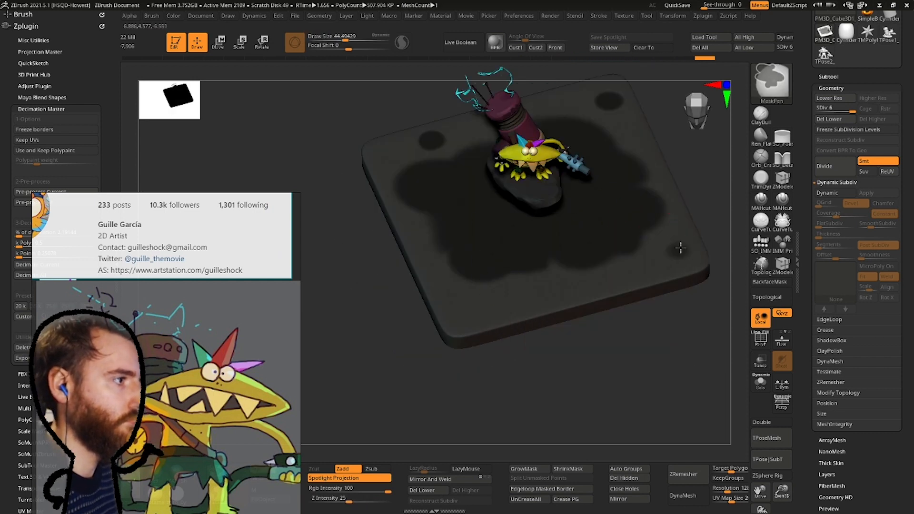
Extract the masked puddle and spots as a new subtool 0.02 thick, and ZRemesh it with KeepGroups on.
right_drag(467, 311, 428, 214)
click(843, 77)
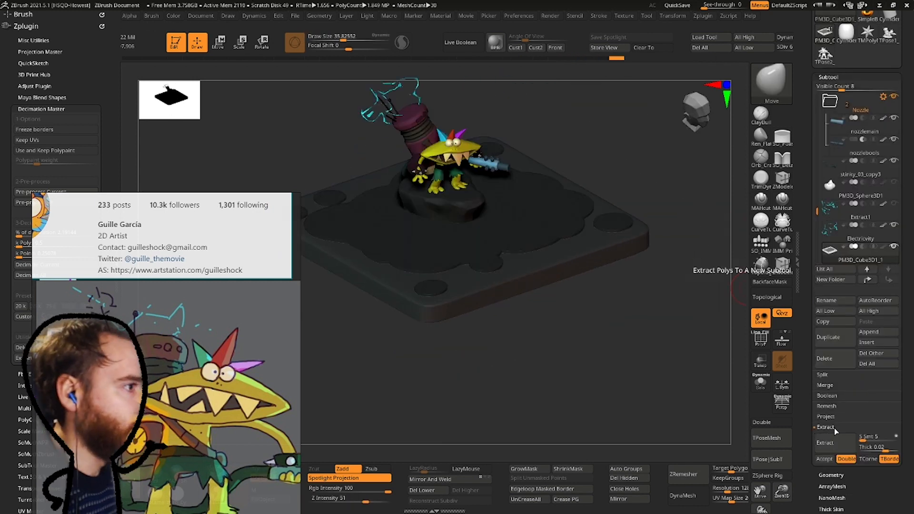
click(828, 442)
click(825, 459)
shift+right_drag(596, 333, 678, 291)
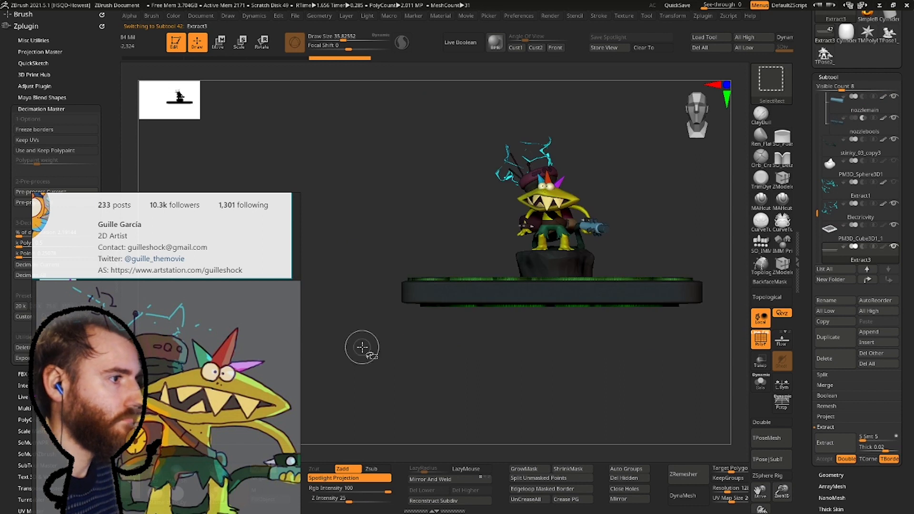
right_drag(395, 337, 512, 347)
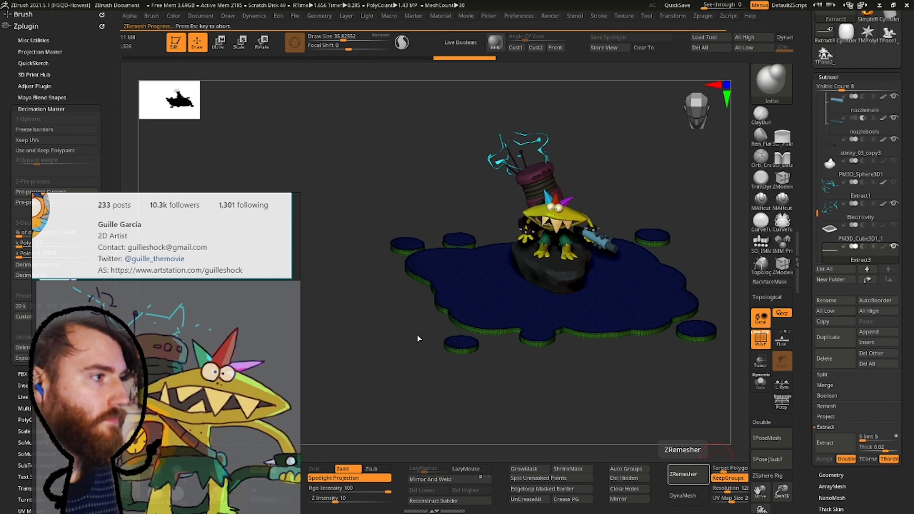
Swell the extracted puddle and its round spots into lumpy mounds with masks and the Inflate brush.
mouse_move(548, 333)
right_down()
mouse_move(527, 312)
mouse_move(400, 250)
right_up()
key(space)
key(space)
drag(461, 251, 468, 251)
alt+right_drag(468, 251, 462, 260)
ctrl+drag(462, 260, 496, 171)
right_drag(496, 171, 548, 229)
ctrl+drag(414, 270, 453, 288)
mouse_move(452, 288)
right_down()
mouse_move(538, 294)
mouse_move(410, 216)
right_up()
Mask across the puddle's lower side and flatten its rounded underside with the gizmo.
key(ctrl+i)
mouse_move(565, 253)
shift+right_down()
mouse_move(421, 239)
mouse_move(380, 312)
mouse_move(429, 267)
mouse_move(393, 210)
mouse_move(445, 245)
mouse_move(586, 232)
mouse_move(659, 272)
shift+right_up()
key(space)
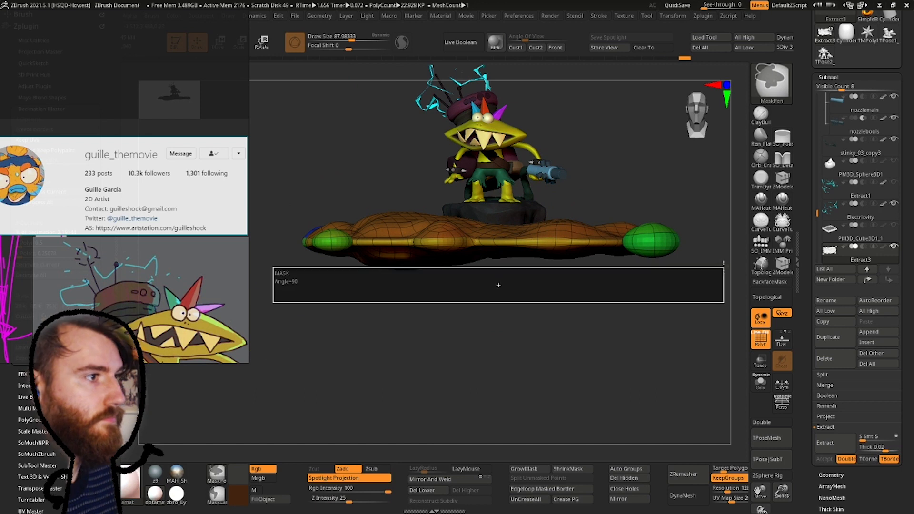
key(w)
key(q)
mouse_move(381, 252)
ctrl+right_down()
mouse_move(361, 188)
mouse_move(510, 282)
mouse_move(506, 326)
mouse_move(572, 286)
mouse_move(562, 248)
mouse_move(447, 295)
mouse_move(432, 212)
mouse_move(433, 247)
ctrl+right_up()
key(shift+f)
Choose a yellowish slime green and colour the puddle with it using the Standard brush.
key(c)
click(238, 475)
click(281, 336)
key(b)
key(s)
key(t)
Select the rock pedestal and colour it a dark reddish brown.
alt+click(495, 242)
click(238, 474)
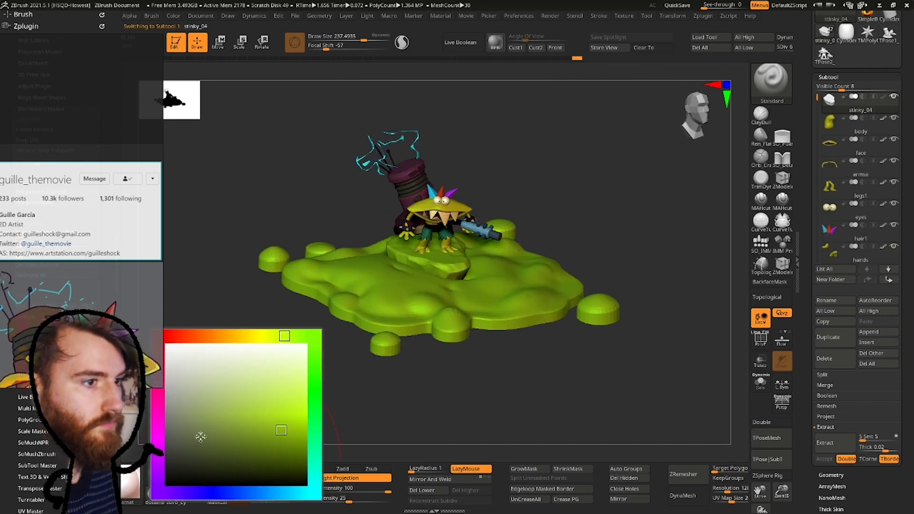
click(231, 416)
right_drag(334, 343, 357, 365)
click(238, 475)
click(229, 453)
right_drag(524, 305, 560, 281)
right_drag(454, 291, 343, 390)
Undo the last stroke on the isolated rock and brush greyish highlights onto its edges with the OrbFlatten_Edge brush.
click(761, 180)
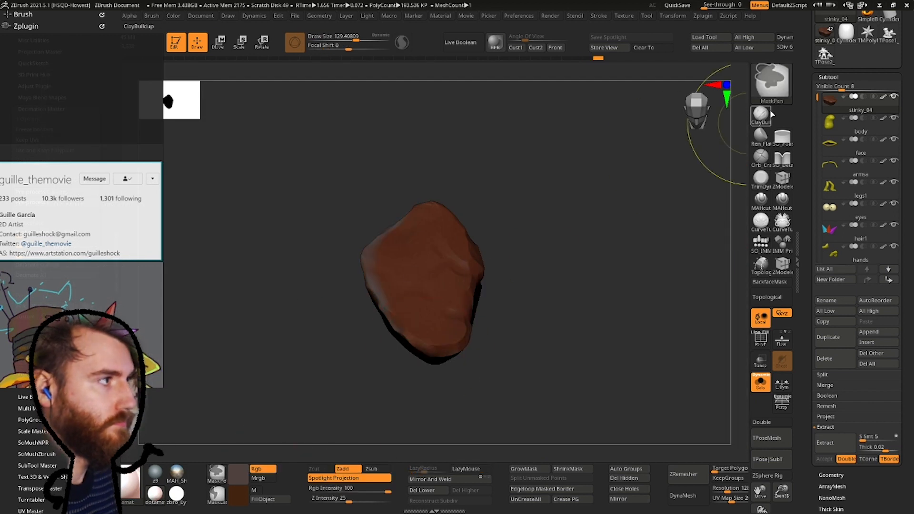
key(ctrl+z)
key(b)
key(o)
key(f)
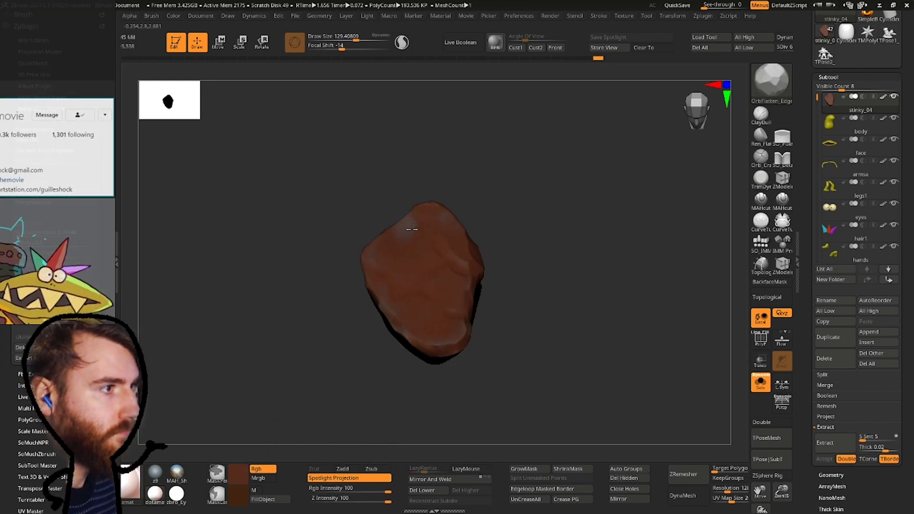
mouse_move(592, 329)
right_down()
mouse_move(423, 290)
mouse_move(508, 273)
mouse_move(501, 281)
mouse_move(403, 220)
right_up()
Select the slime puddle and paint darker green shading on it with the Standard brush.
alt+click(337, 342)
key(c)
click(243, 474)
click(293, 452)
key(b)
key(s)
key(t)
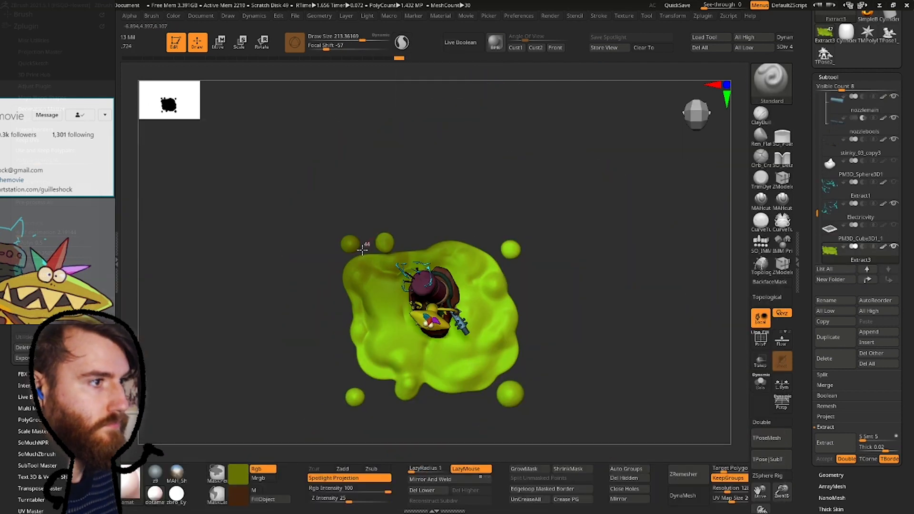
Isolate the slime puddle and paint bright green highlights over its raised areas with the Standard brush.
click(758, 387)
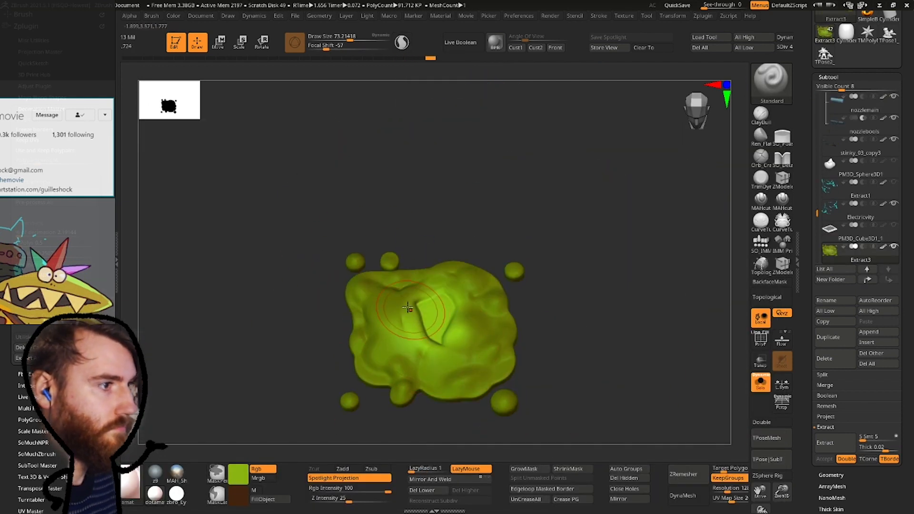
mouse_move(382, 306)
shift+right_down()
mouse_move(415, 298)
mouse_move(418, 273)
shift+right_up()
shift+drag(418, 273, 438, 259)
Drop the slime puddle two subdivision levels and enable Live Boolean.
key(shift+d)
key(shift+d)
mouse_move(439, 260)
shift+right_down()
mouse_move(553, 287)
mouse_move(471, 335)
mouse_move(469, 353)
shift+right_up()
click(458, 44)
mouse_move(469, 205)
ctrl+right_down()
mouse_move(447, 281)
mouse_move(443, 209)
ctrl+right_up()
alt+click(420, 270)
alt+click(400, 347)
Swell the slime surface around the rock pedestal with the Inflate brush at varying draw sizes.
key(b)
key(i)
key(n)
mouse_move(391, 267)
right_down()
mouse_move(386, 328)
mouse_move(336, 345)
right_up()
key(space)
drag(380, 284, 385, 284)
right_drag(517, 329, 536, 333)
key(space)
drag(585, 272, 589, 271)
key(space)
drag(667, 300, 639, 286)
right_drag(639, 286, 528, 295)
Raise scattered lighter green bubbles in the slime around the rock with the Inflate brush at Rgb intensity 34.
key(space)
drag(582, 247, 569, 247)
drag(578, 236, 575, 237)
drag(567, 268, 581, 268)
right_drag(405, 228, 466, 274)
right_drag(262, 247, 376, 197)
right_drag(314, 305, 596, 386)
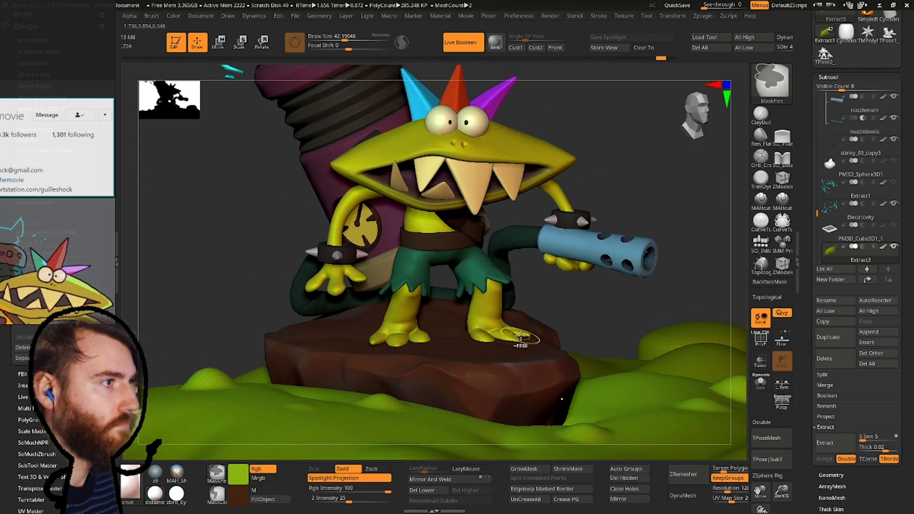
right_drag(420, 374, 497, 343)
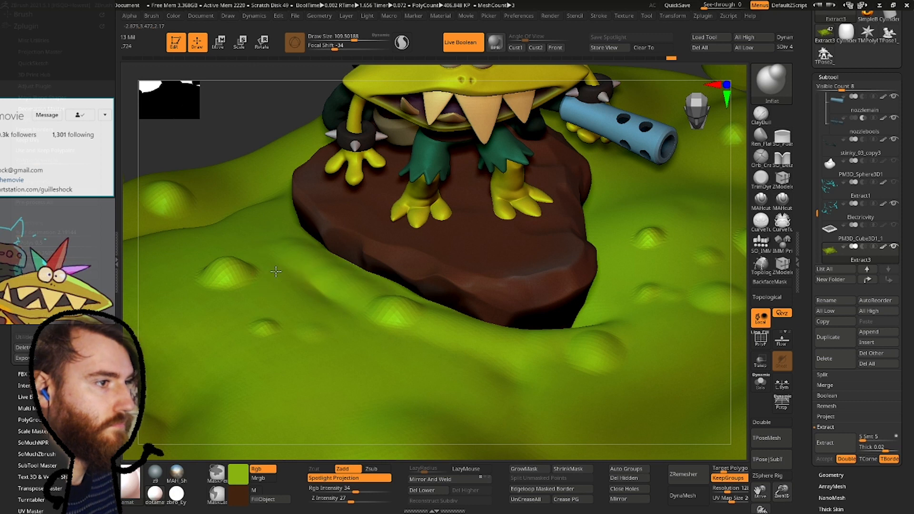
right_drag(582, 170, 618, 248)
key(f)
mouse_move(476, 305)
right_down()
mouse_move(404, 243)
mouse_move(369, 240)
right_up()
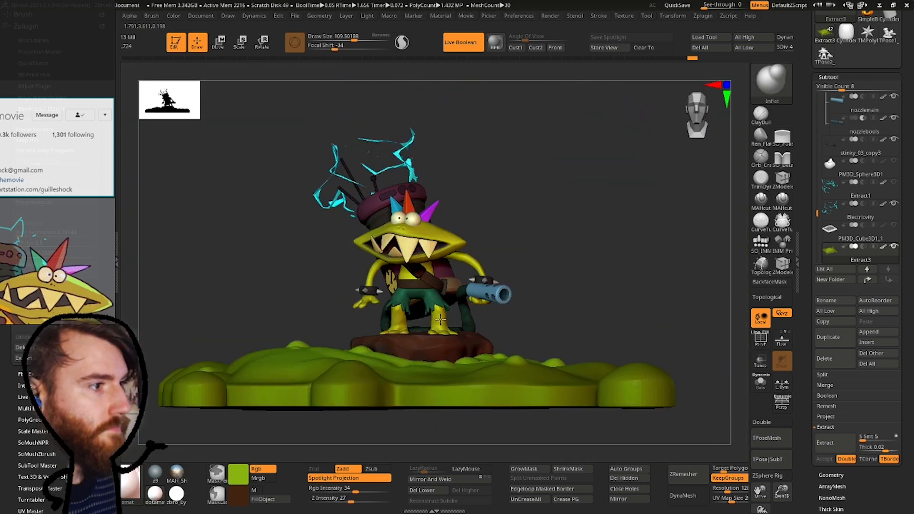
Paint faint green and rusty stains on the backpack's cap, spring and body with ClayBuildup at Rgb intensity 7.
alt+click(478, 306)
key(b)
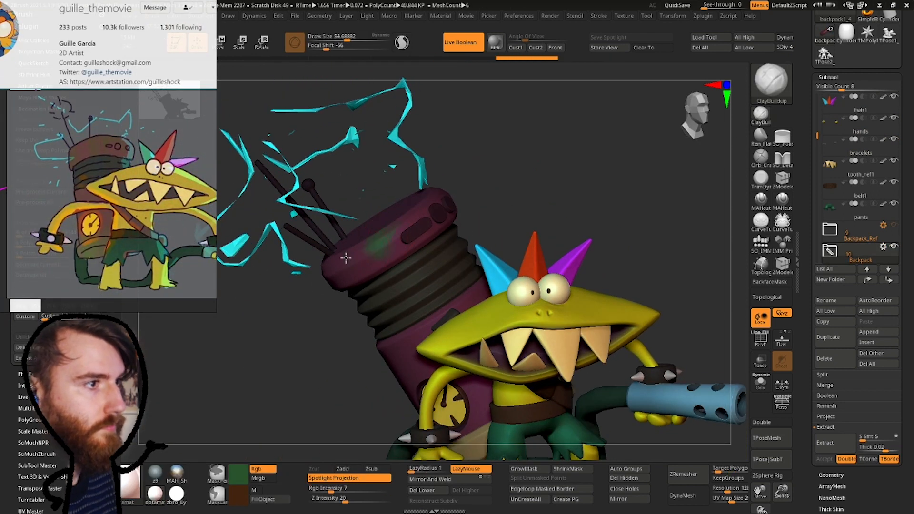
right_drag(346, 258, 425, 312)
alt+click(470, 248)
alt+click(407, 243)
right_drag(389, 337, 514, 332)
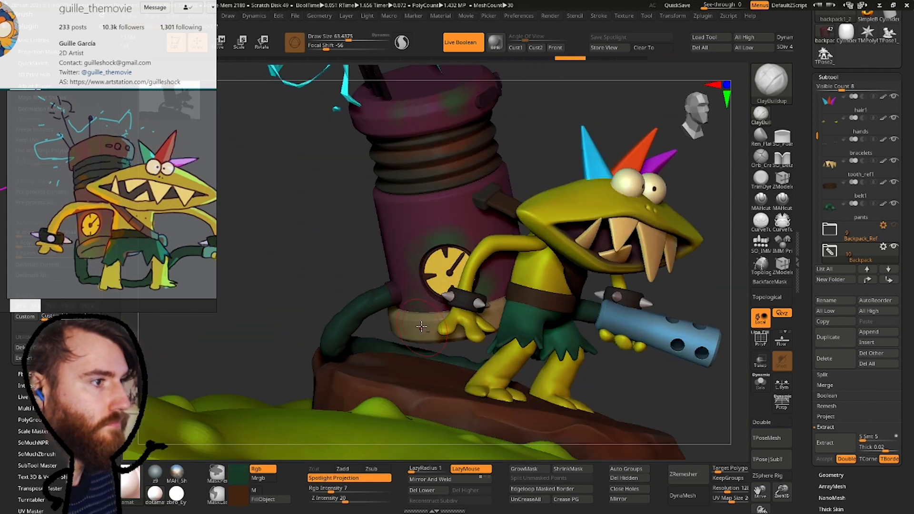
key(b)
key(s)
key(t)
Select the extra belt piece beside the monster's waist and delete it.
mouse_move(333, 330)
right_down()
mouse_move(459, 260)
mouse_move(441, 227)
right_up()
ctrl+right_drag(403, 202, 405, 157)
right_drag(405, 157, 874, 168)
alt+click(479, 333)
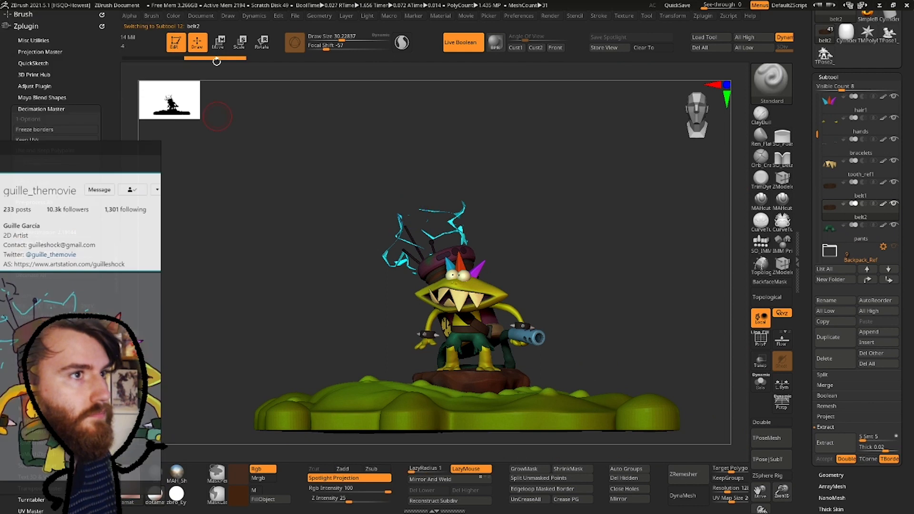
right_drag(619, 357, 833, 367)
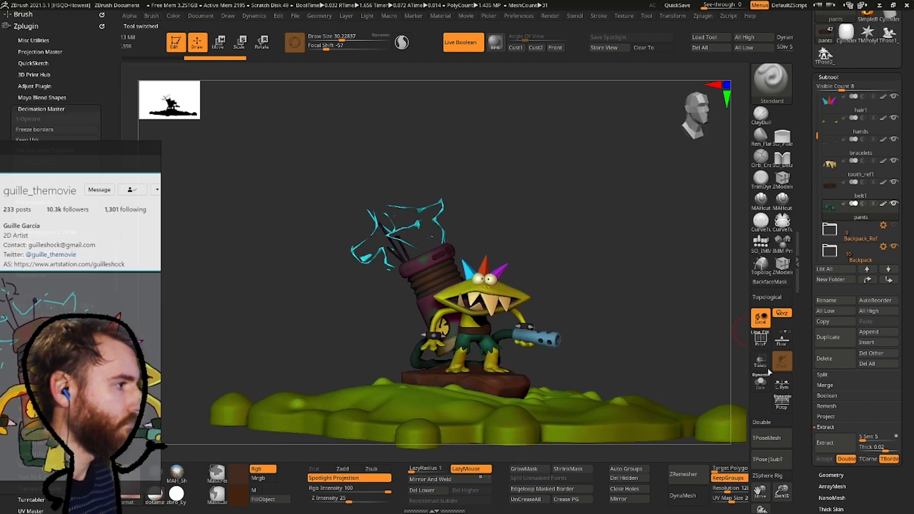
Duplicate the backpack's clock ring and move the copy up to the tip of the tall antenna.
ctrl+right_drag(676, 333, 676, 257)
alt+click(415, 325)
drag(817, 135, 818, 173)
click(838, 186)
key(f)
click(834, 337)
key(w)
drag(472, 276, 401, 162)
ctrl+right_drag(402, 161, 448, 324)
right_drag(447, 324, 502, 350)
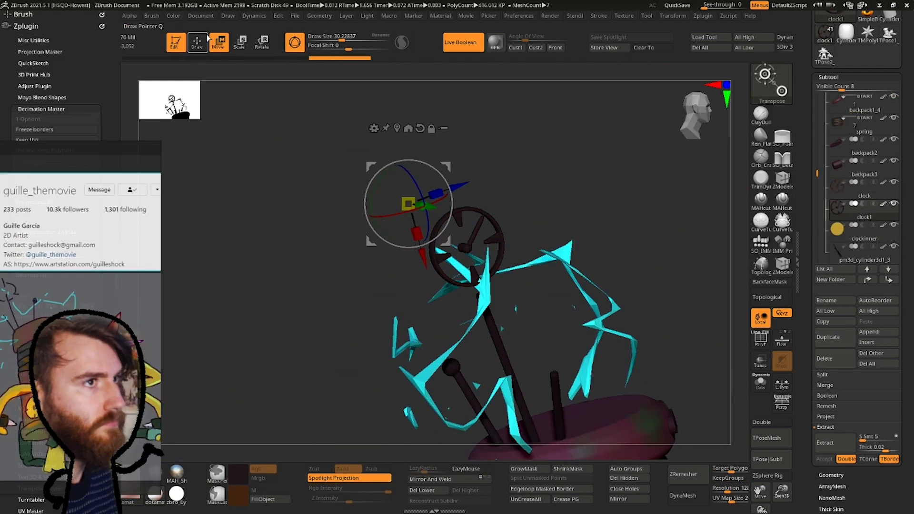
Strip the hands from the copied clock ring, lower it two subdivision levels and delete the higher levels.
right_drag(392, 134, 475, 262)
key(q)
ctrl+shift+click(475, 261)
ctrl+shift+click(476, 262)
key(shift+d)
key(shift+d)
click(465, 490)
key(w)
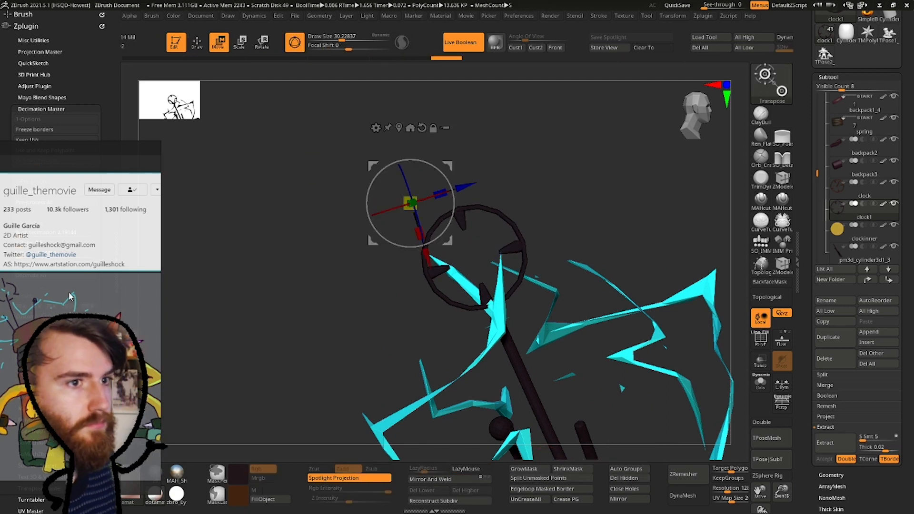
Pull the copied ring's hour marks outward with Move Topological and break the ring into separate arcs with gaps.
key(b)
key(m)
key(t)
drag(439, 270, 434, 314)
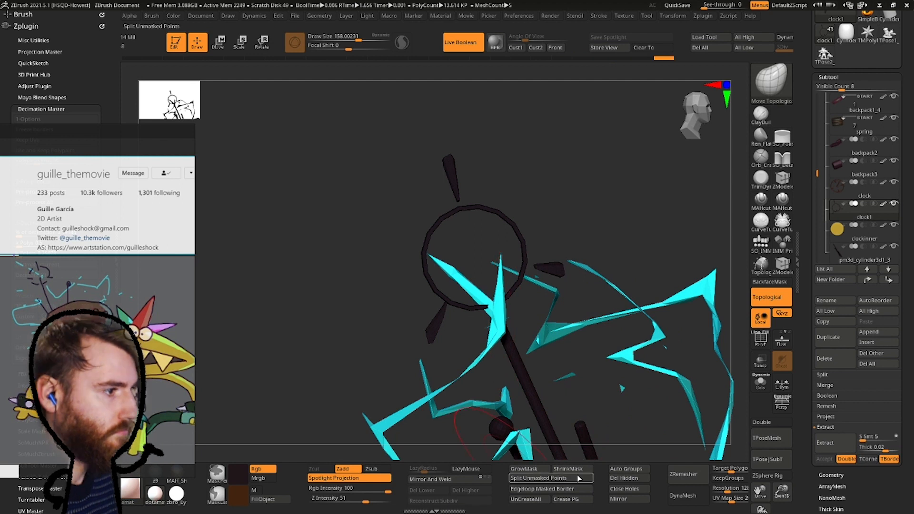
ctrl+shift+click(479, 211)
key(shift+f)
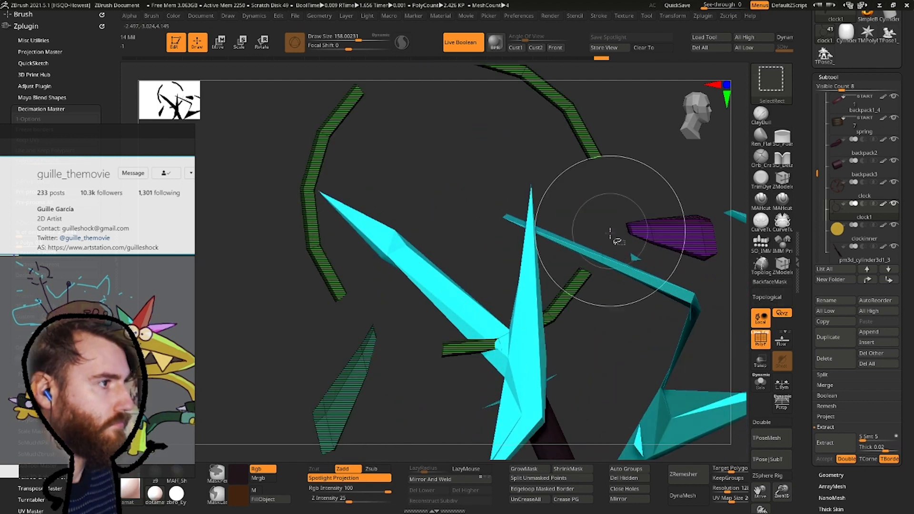
Spread the separated arcs and marks around the antenna tip, offsetting them from one another with the Move tool.
key(b)
key(m)
key(t)
key(w)
ctrl+right_drag(483, 300, 467, 258)
drag(444, 296, 445, 341)
right_drag(481, 214, 514, 213)
drag(490, 288, 492, 279)
mouse_move(517, 205)
right_down()
mouse_move(479, 202)
mouse_move(434, 220)
mouse_move(463, 245)
mouse_move(478, 207)
right_up()
key(q)
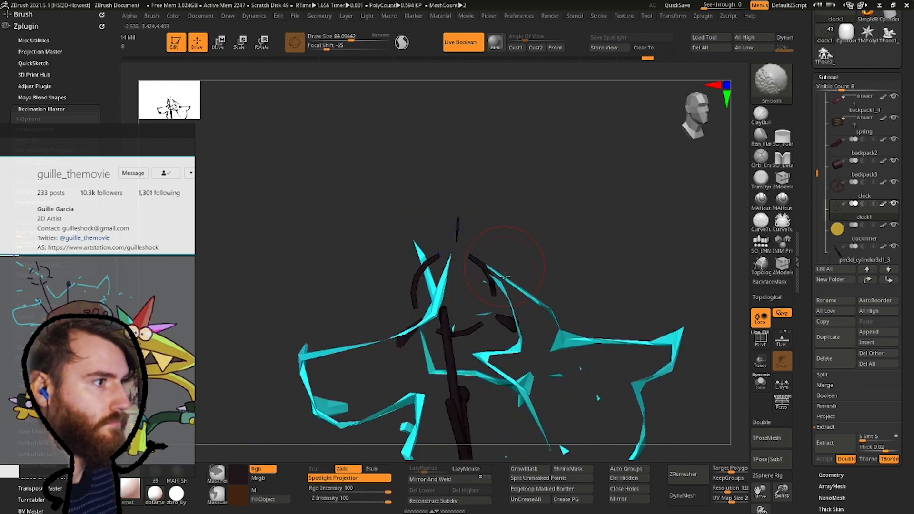
Shift the loose arcs closer around the antenna tip from a side view and check them against the whole character.
mouse_move(456, 284)
right_down()
mouse_move(437, 357)
mouse_move(428, 164)
mouse_move(428, 215)
mouse_move(453, 324)
mouse_move(472, 281)
right_up()
key(w)
drag(472, 281, 479, 297)
key(q)
mouse_move(495, 166)
ctrl+right_down()
mouse_move(509, 217)
mouse_move(453, 196)
mouse_move(587, 196)
mouse_move(581, 164)
ctrl+right_up()
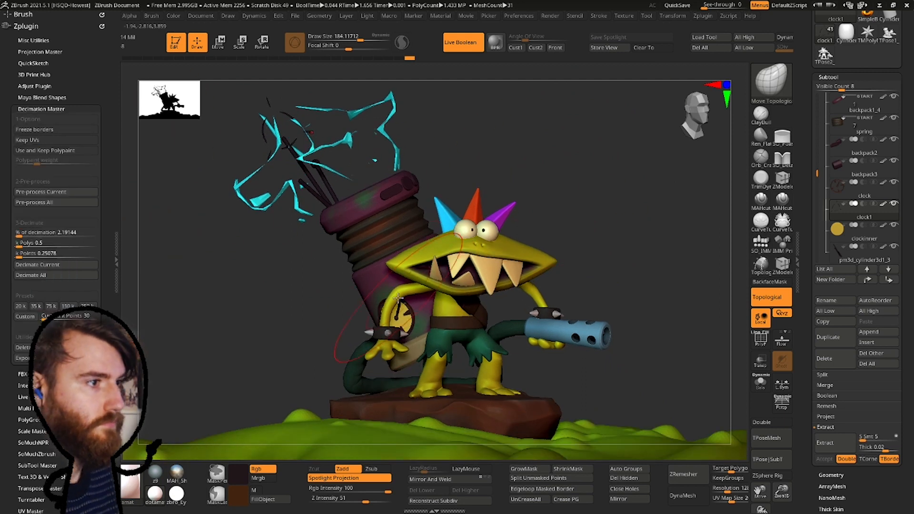
Select the arms and bow the arm beside the backpack outward, adjusting its curve with the Move brush.
alt+click(537, 297)
click(761, 340)
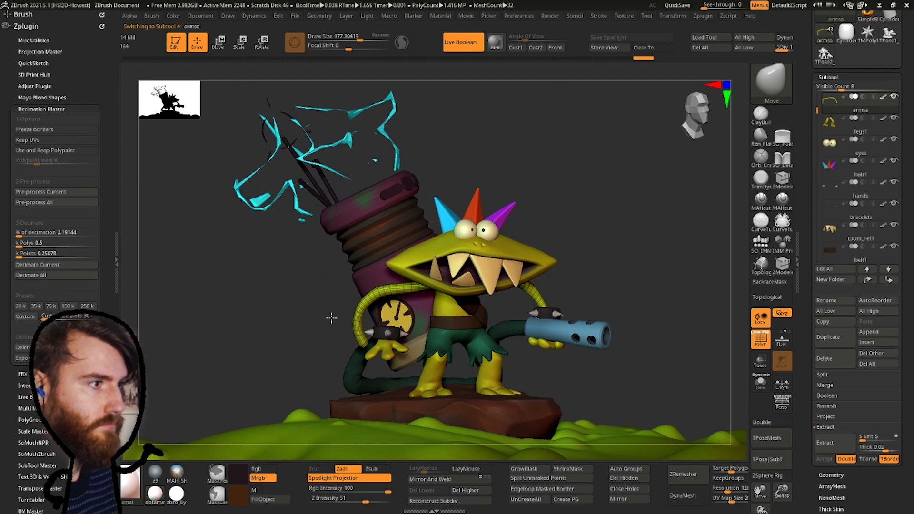
key(w)
alt+click(355, 352)
alt+click(387, 346)
alt+click(363, 362)
right_drag(333, 323, 457, 314)
ctrl+right_drag(458, 314, 381, 214)
drag(422, 253, 420, 262)
right_drag(420, 262, 496, 267)
Hide the slime base to get a clear view of the monster's arm and backpack from behind.
drag(817, 111, 818, 230)
click(894, 224)
mouse_move(596, 362)
right_down()
mouse_move(576, 302)
mouse_move(534, 304)
right_up()
mouse_move(534, 305)
ctrl+right_down()
mouse_move(533, 334)
mouse_move(536, 267)
ctrl+right_up()
click(198, 43)
right_drag(305, 328, 462, 348)
mouse_move(462, 348)
ctrl+right_down()
mouse_move(461, 324)
mouse_move(362, 337)
ctrl+right_up()
click(219, 42)
key(q)
Select the arms with the Move brush and lower them two subdivision levels.
alt+click(410, 220)
right_drag(408, 224, 432, 210)
key(b)
key(m)
key(v)
right_click(404, 260)
right_drag(419, 272, 401, 263)
key(shift+d)
key(shift+d)
Reshape the upper arm near the shoulder with the Move brush on the lower-resolution mesh.
key(b)
key(i)
key(n)
key(b)
key(m)
key(v)
drag(425, 192, 431, 202)
key(space)
drag(399, 237, 408, 236)
mouse_move(408, 237)
ctrl+right_down()
mouse_move(373, 161)
mouse_move(539, 274)
mouse_move(714, 143)
ctrl+right_up()
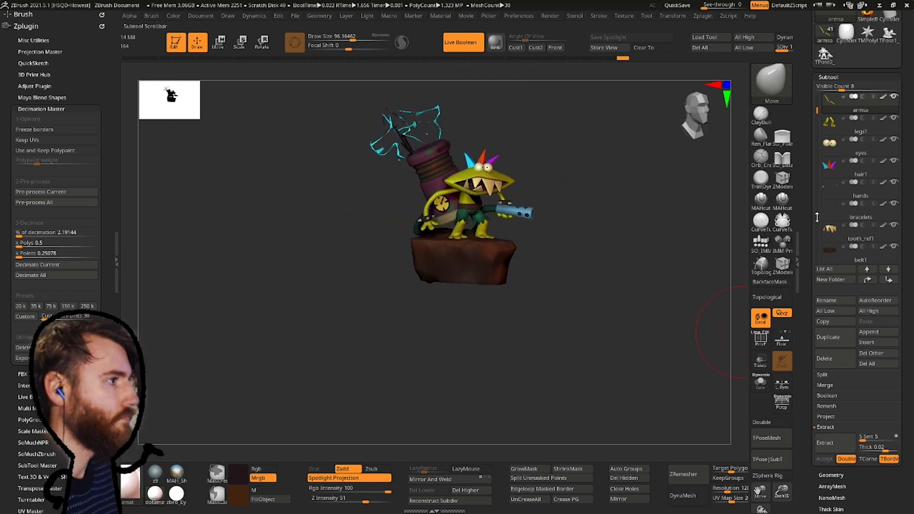
Show the slime base again, frame the whole character and render it with the SoMuchNPR plugin's NPR+ option.
scroll(860, 262, down, 10)
click(894, 204)
ctrl+right_drag(538, 229, 609, 196)
key(Tab)
drag(90, 79, 89, 4)
click(33, 368)
click(29, 144)
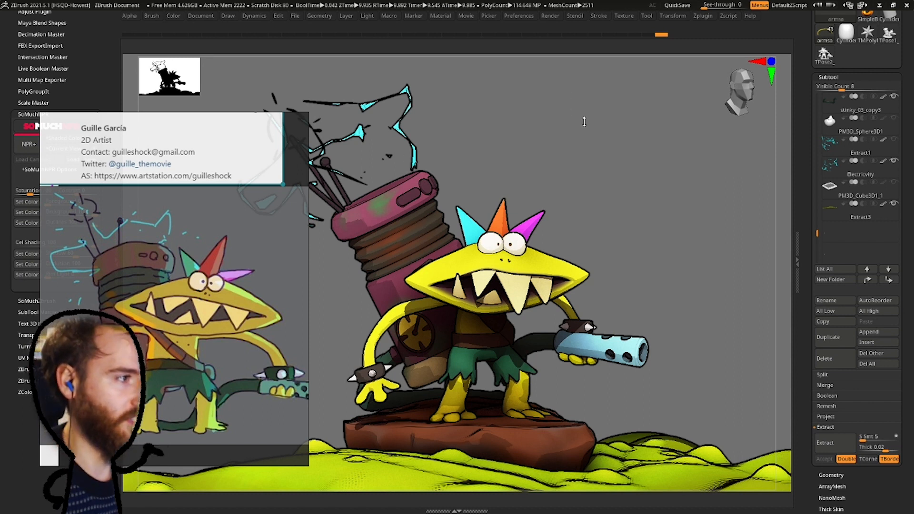
drag(569, 154, 572, 151)
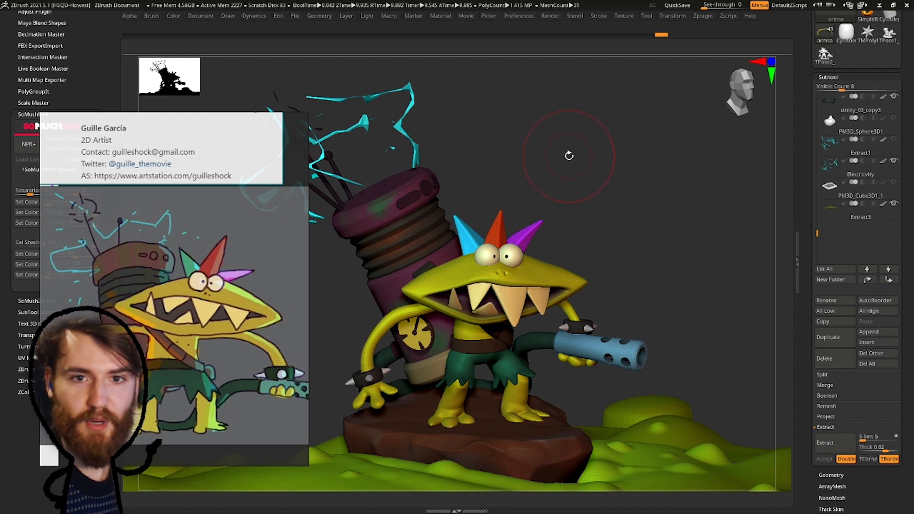
drag(570, 161, 584, 126)
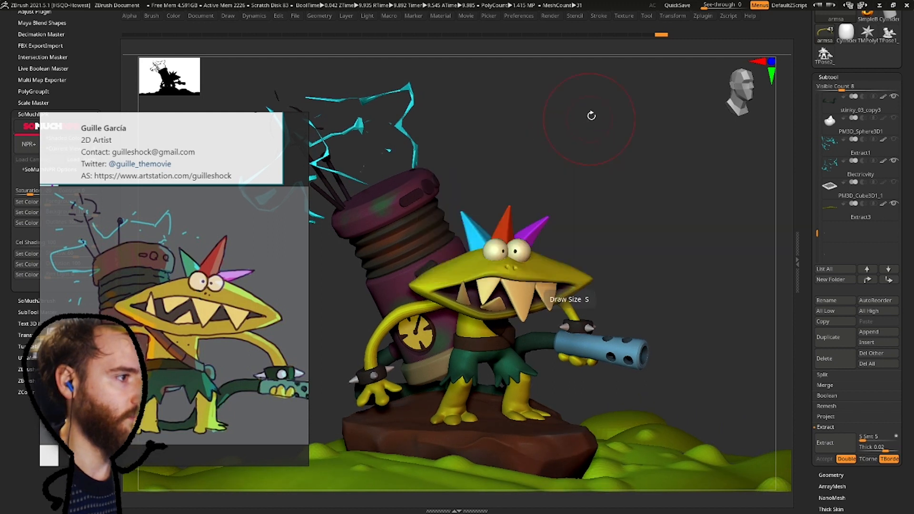